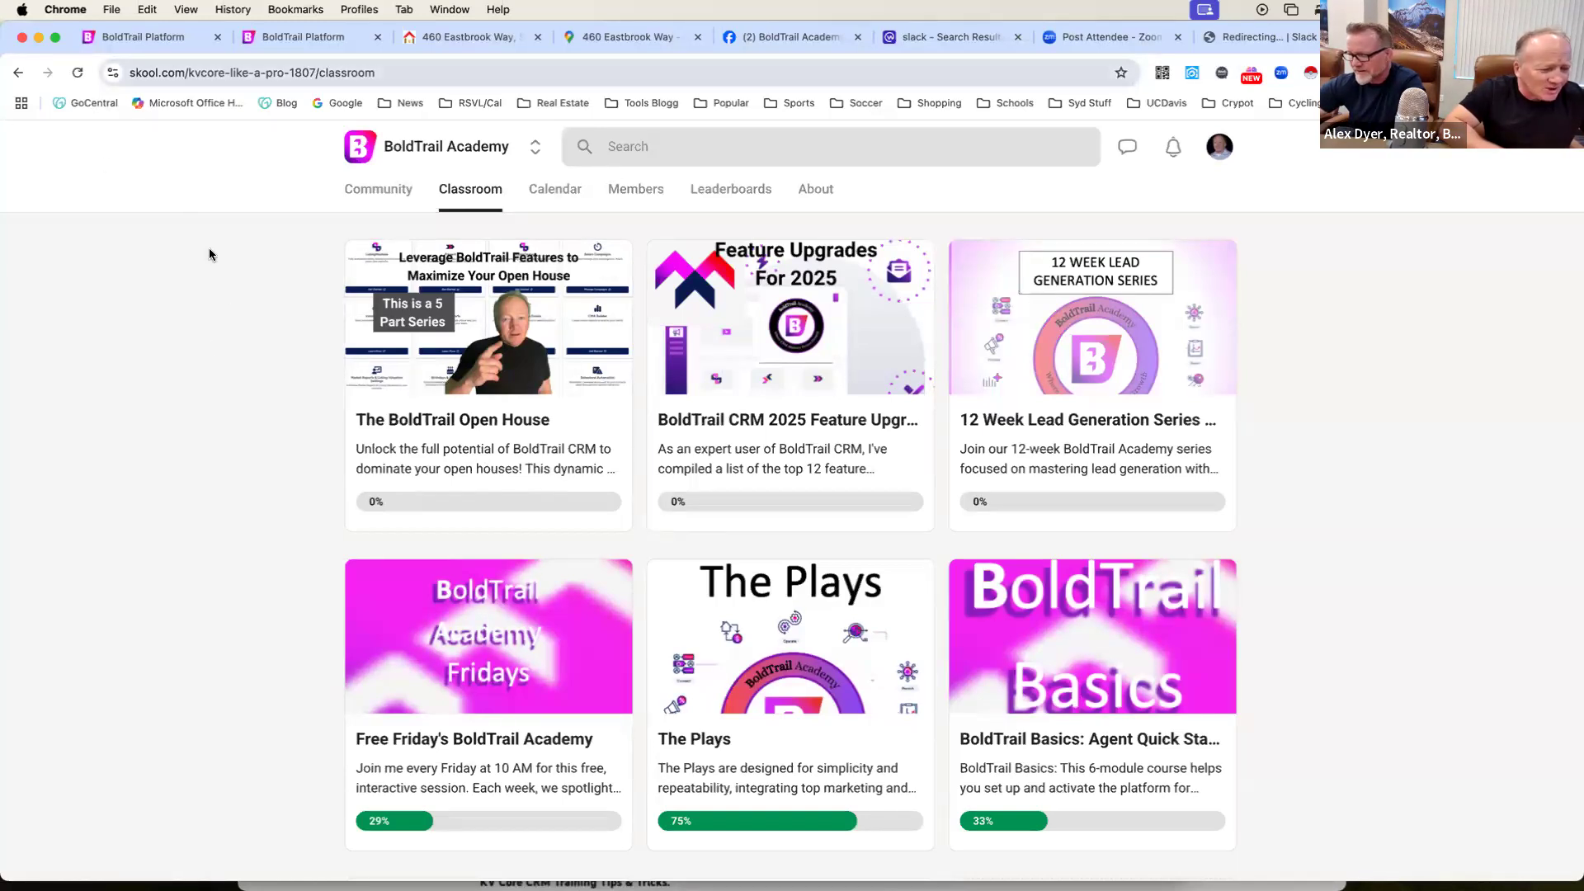
Open the company listings in BoldTrail and browse the property list for the newest Sacramento homes.
left_click(186, 48)
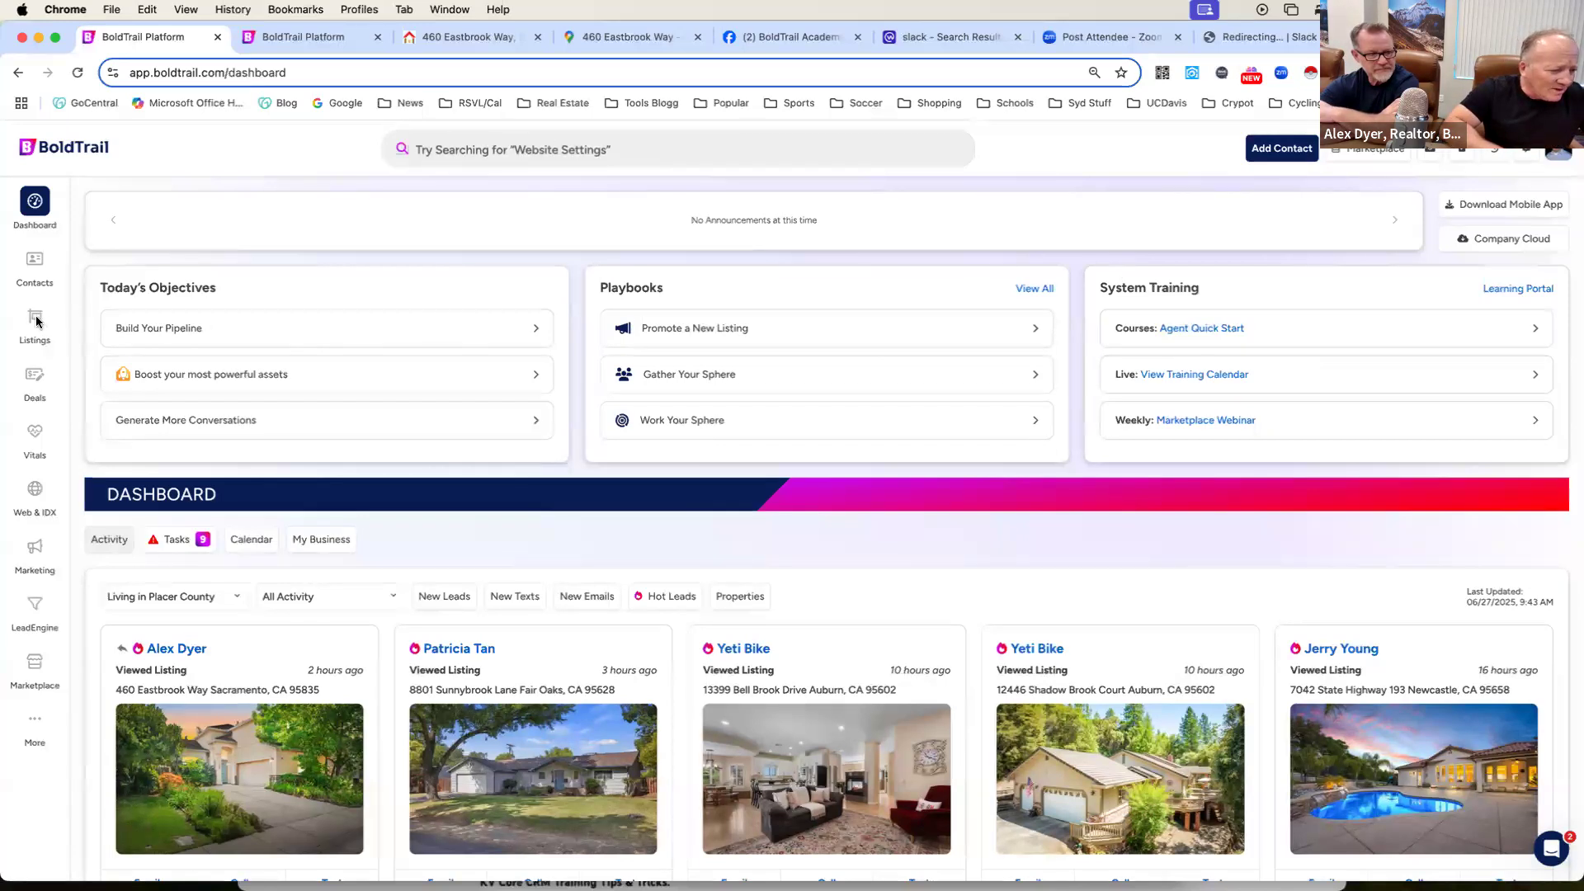
mouse_move(37, 324)
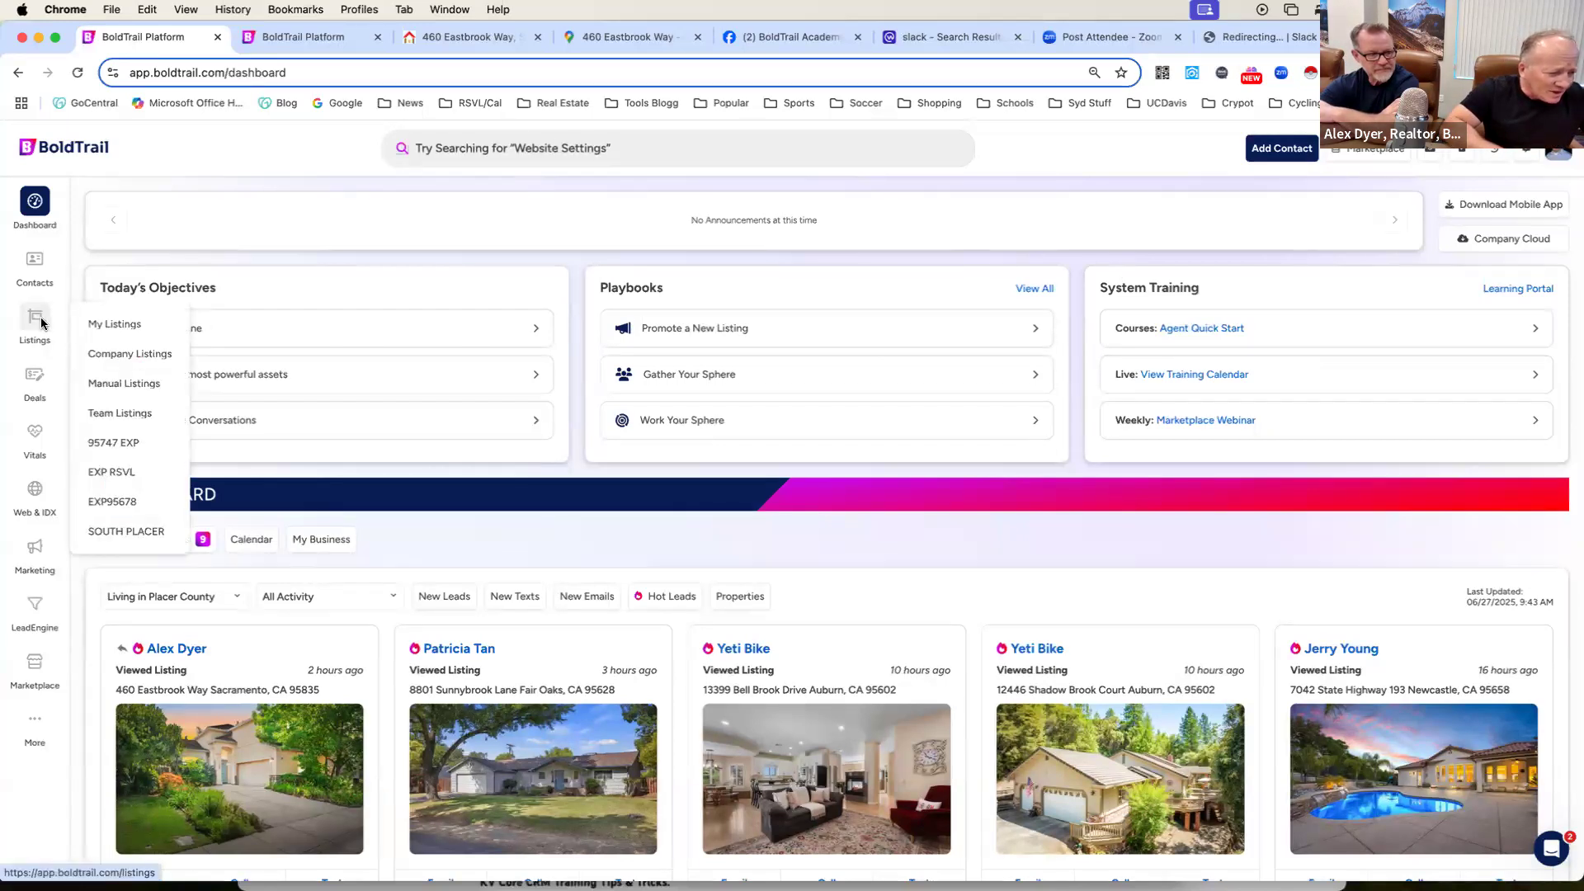
left_click(103, 356)
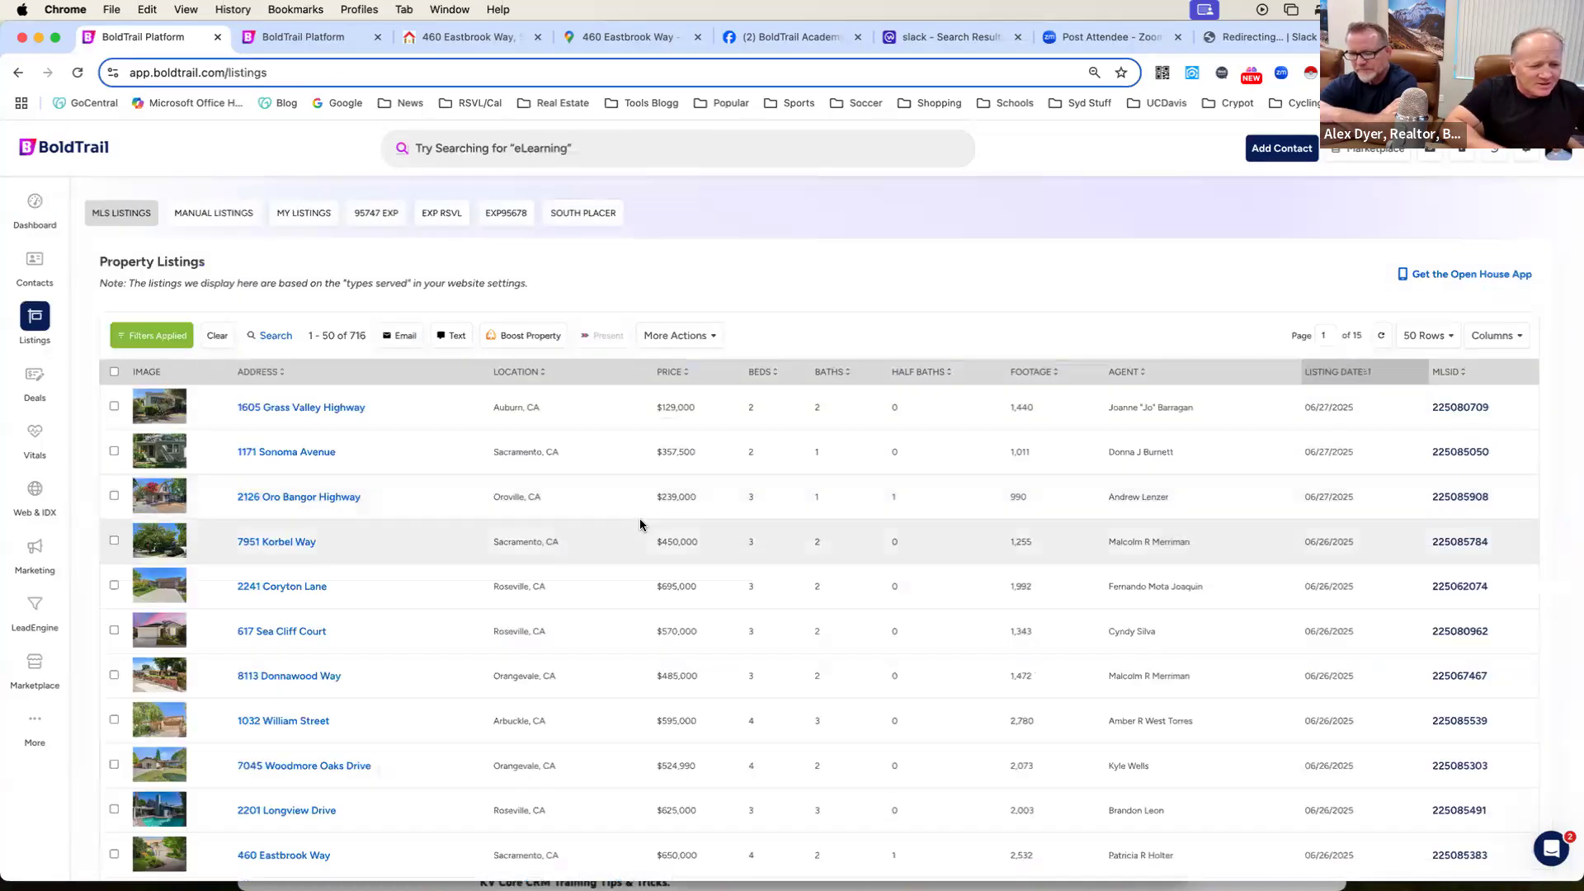
scroll(641, 525, "down", 2)
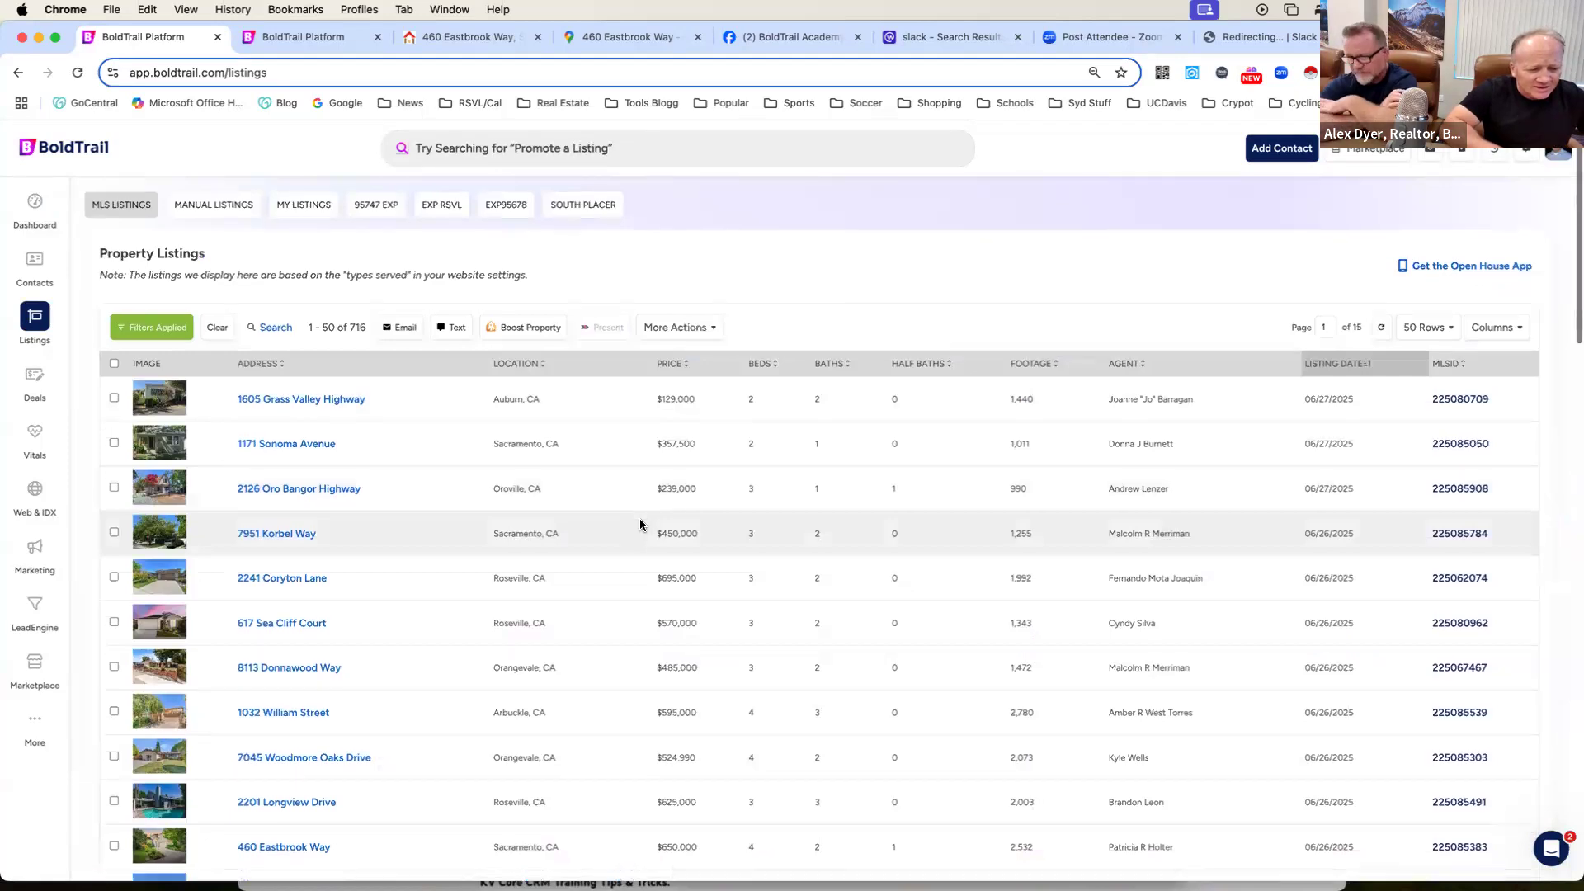
scroll(640, 525, "down", 5)
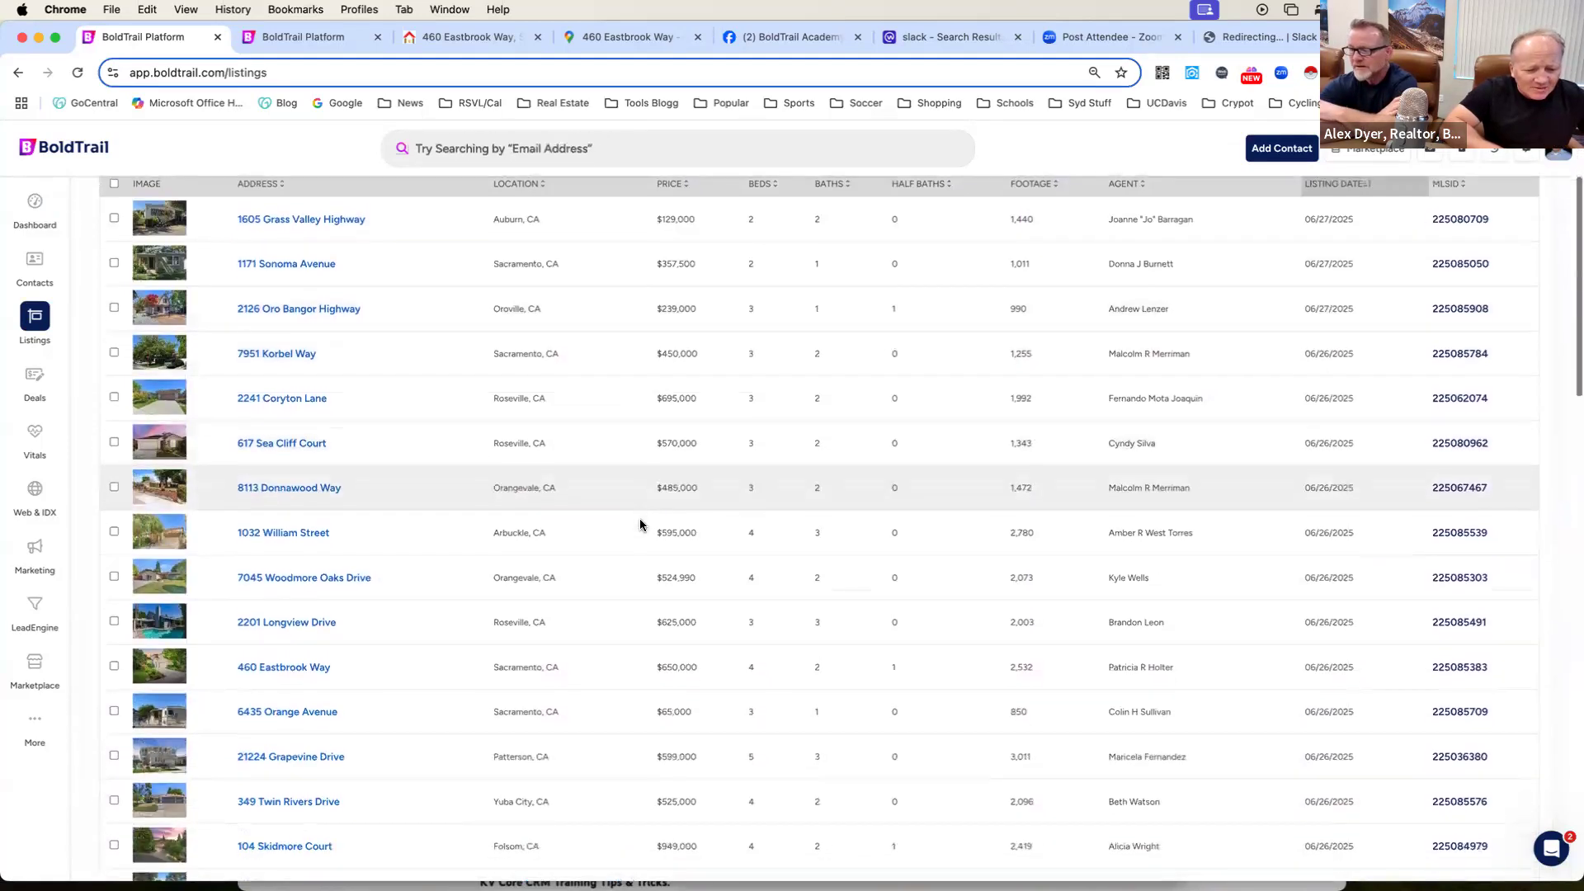
scroll(640, 525, "down", 2)
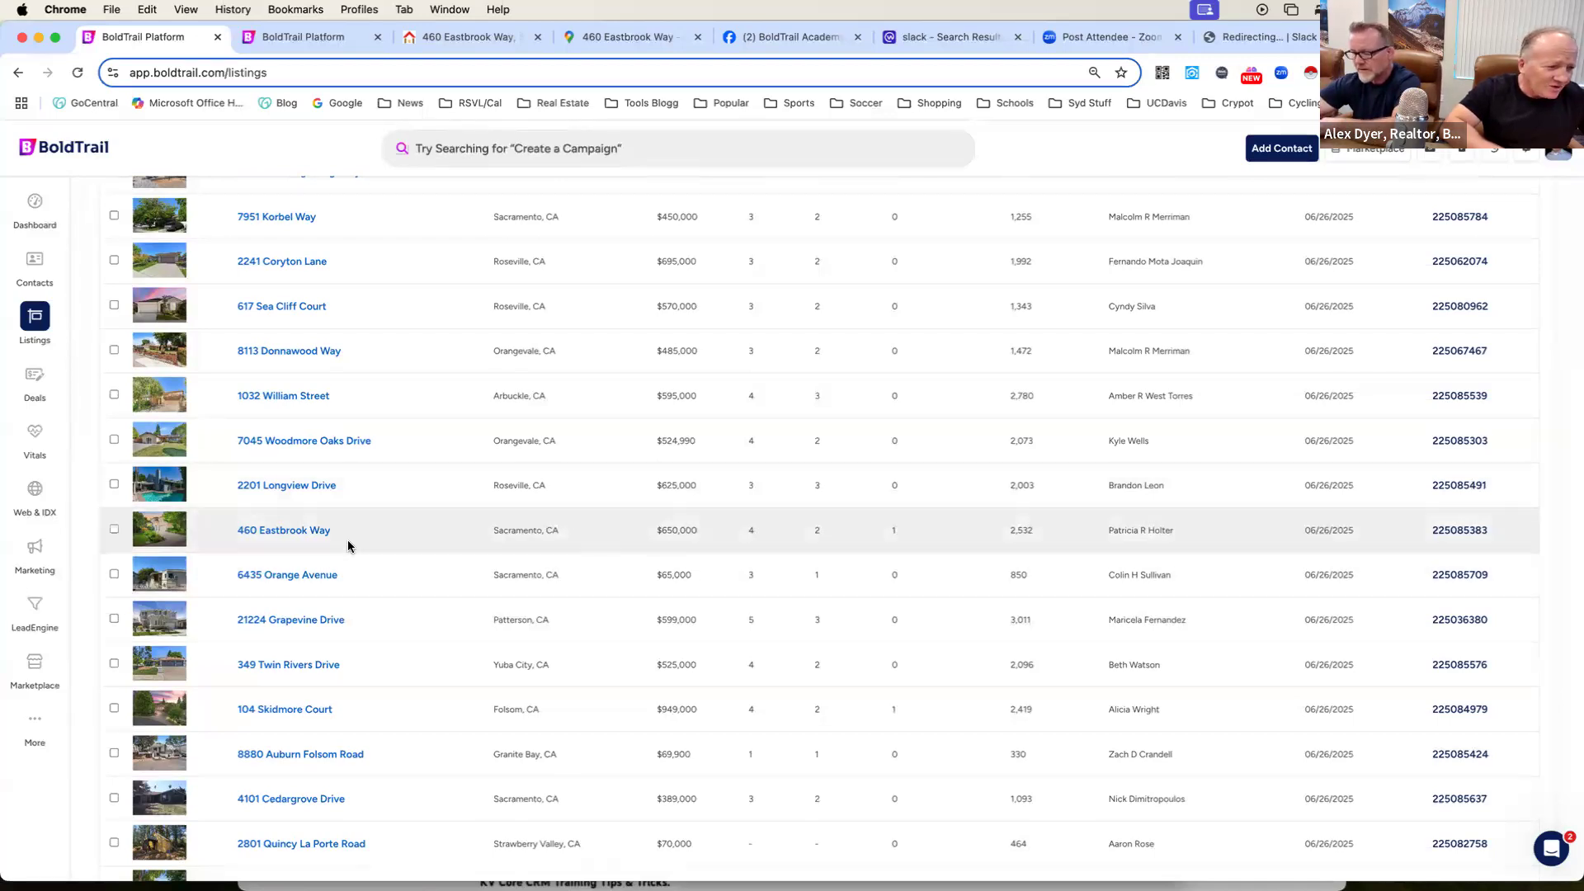
Check the $650,000 four-bedroom Sacramento property on the agent's website and view its matching buyers in the CRM listing.
left_click(465, 39)
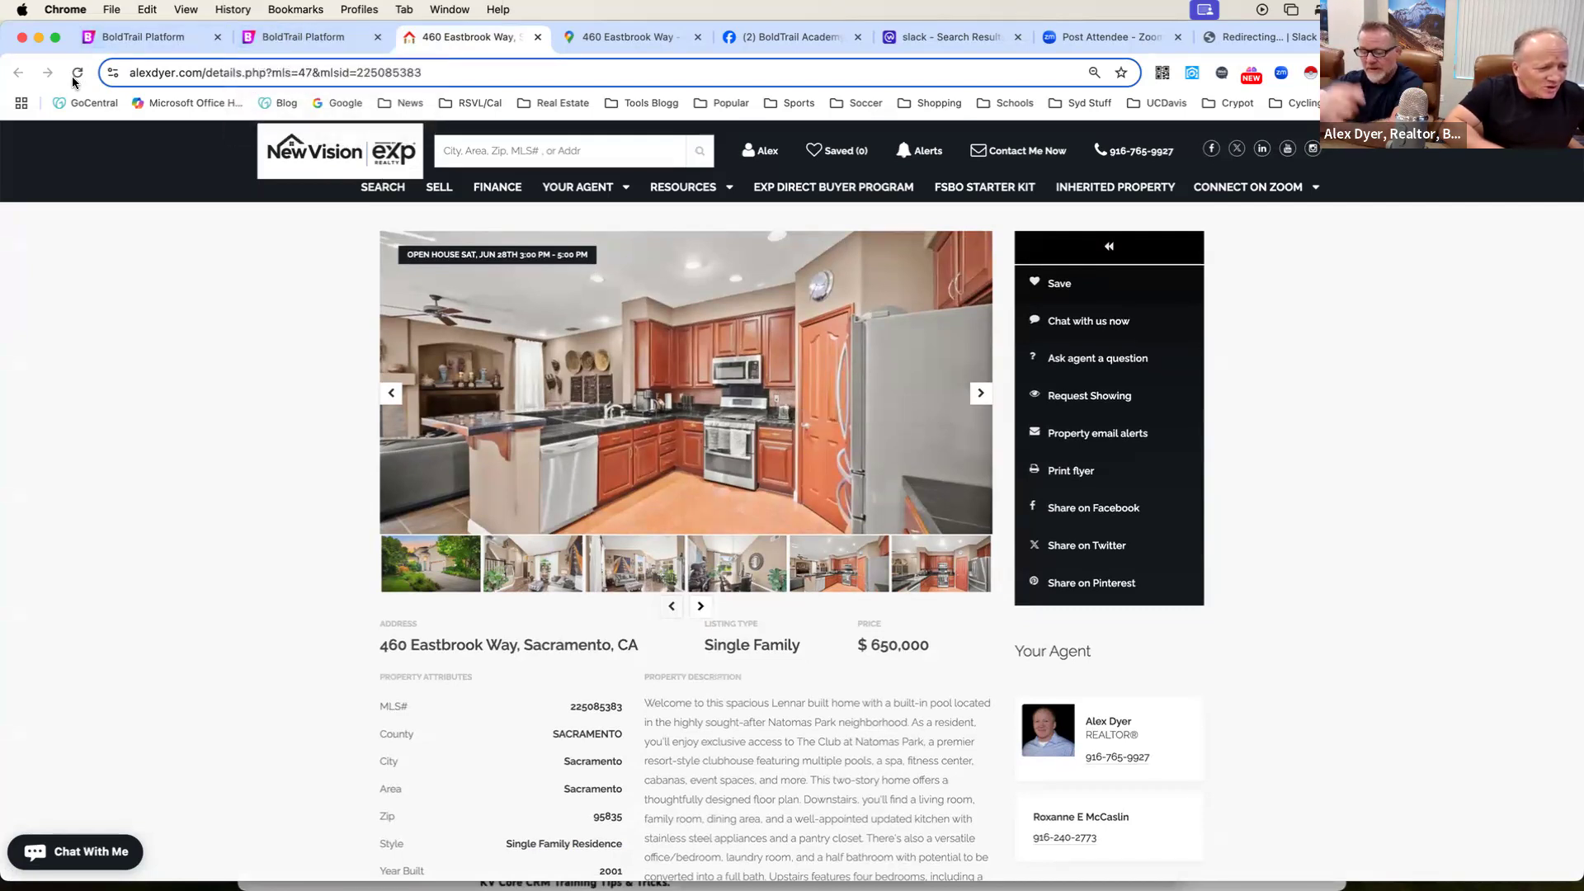
left_click(132, 37)
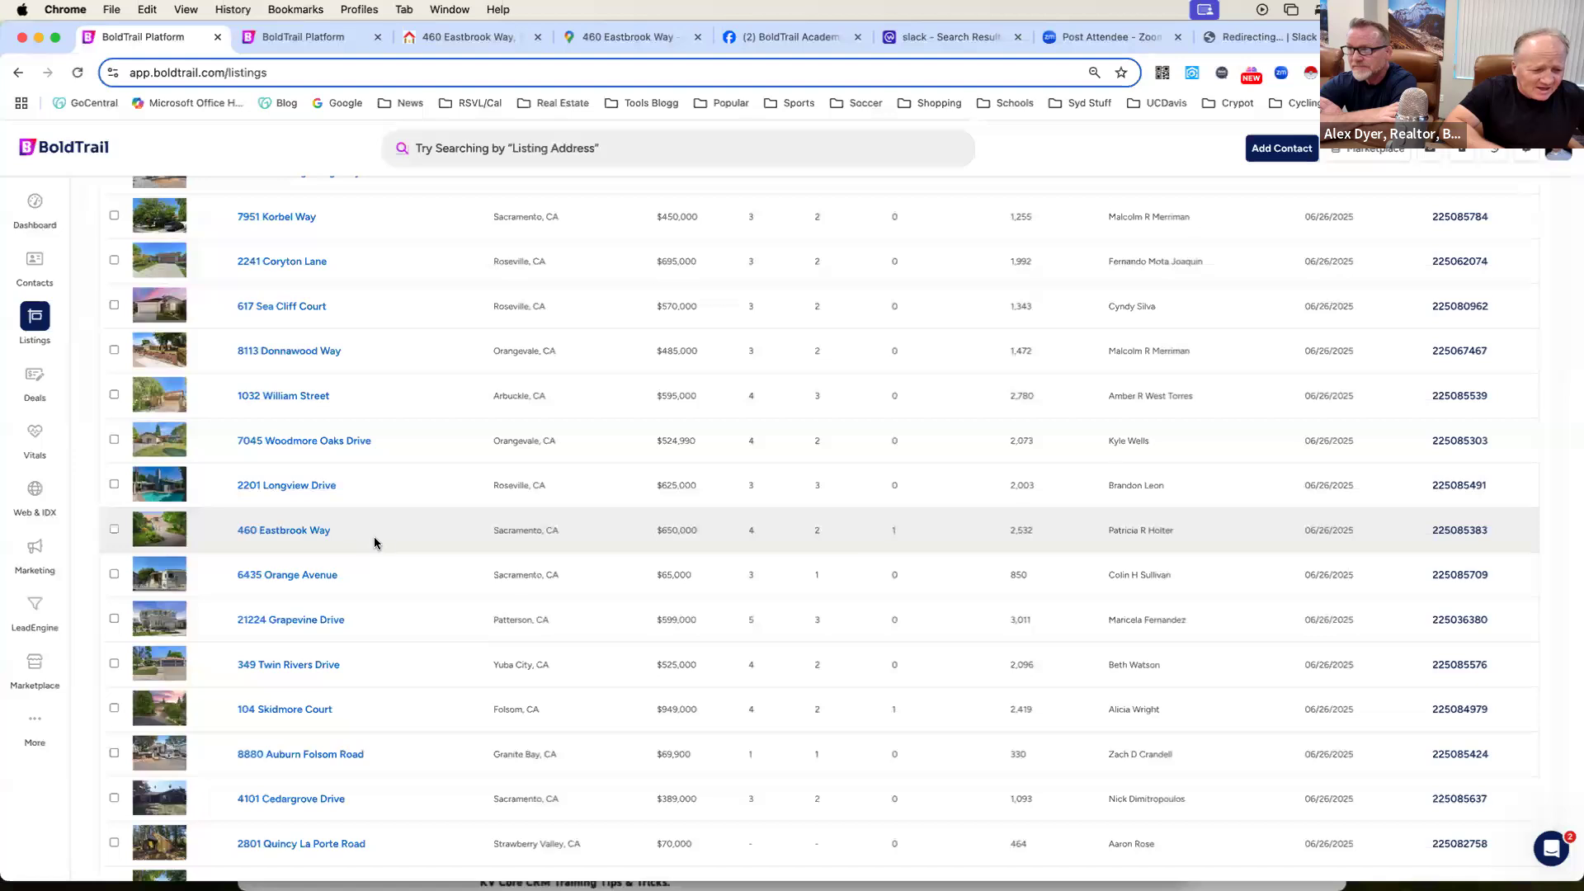
left_click(303, 533)
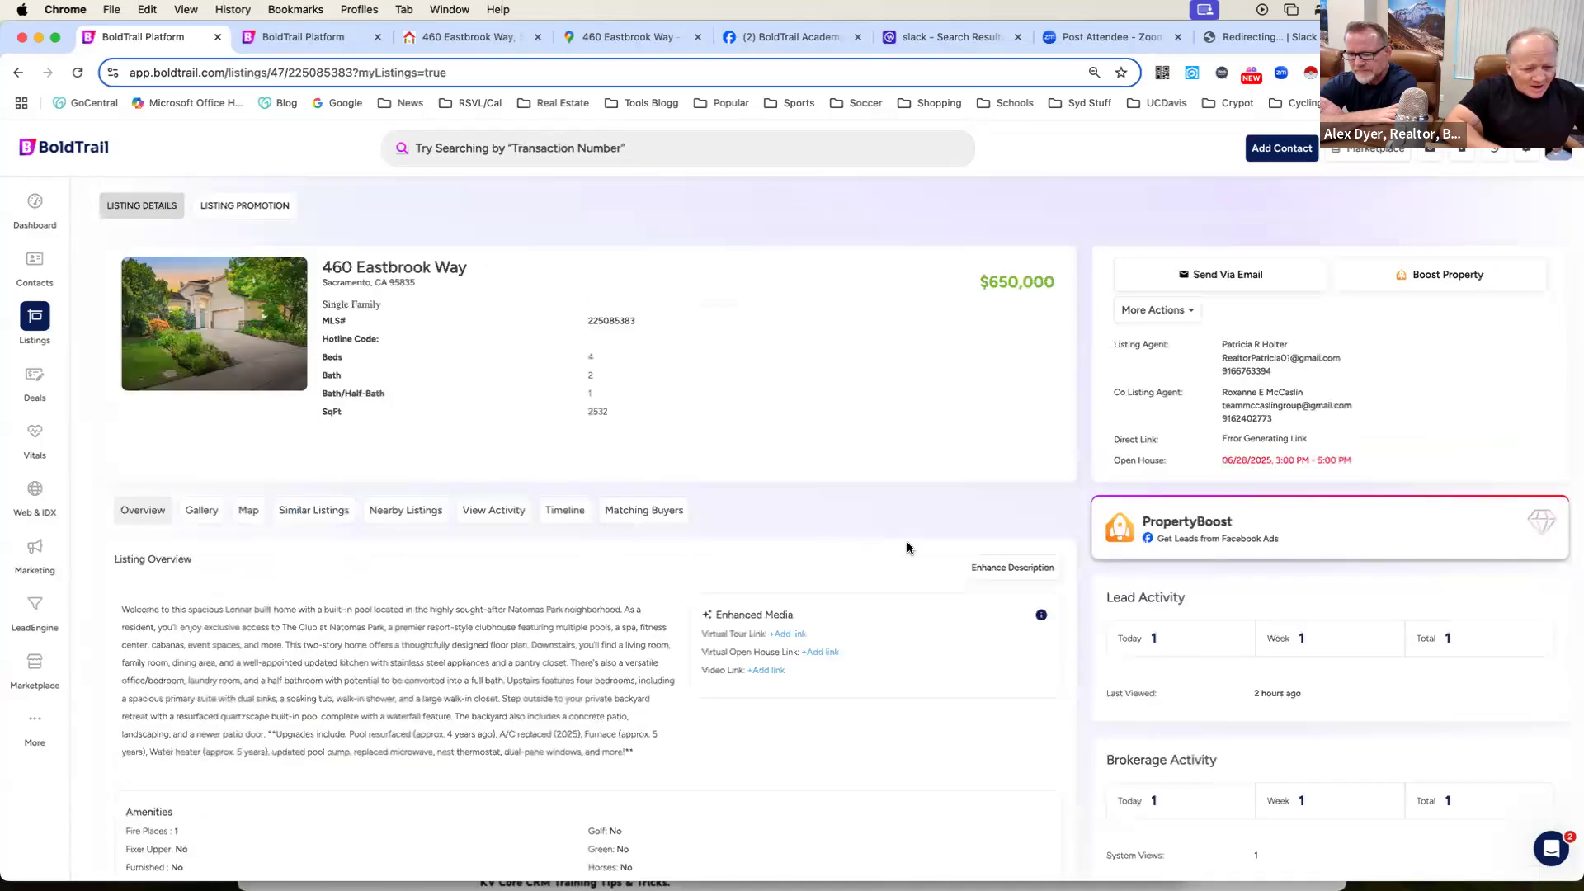
scroll(907, 547, "down", 1)
scroll(908, 548, "up", 1)
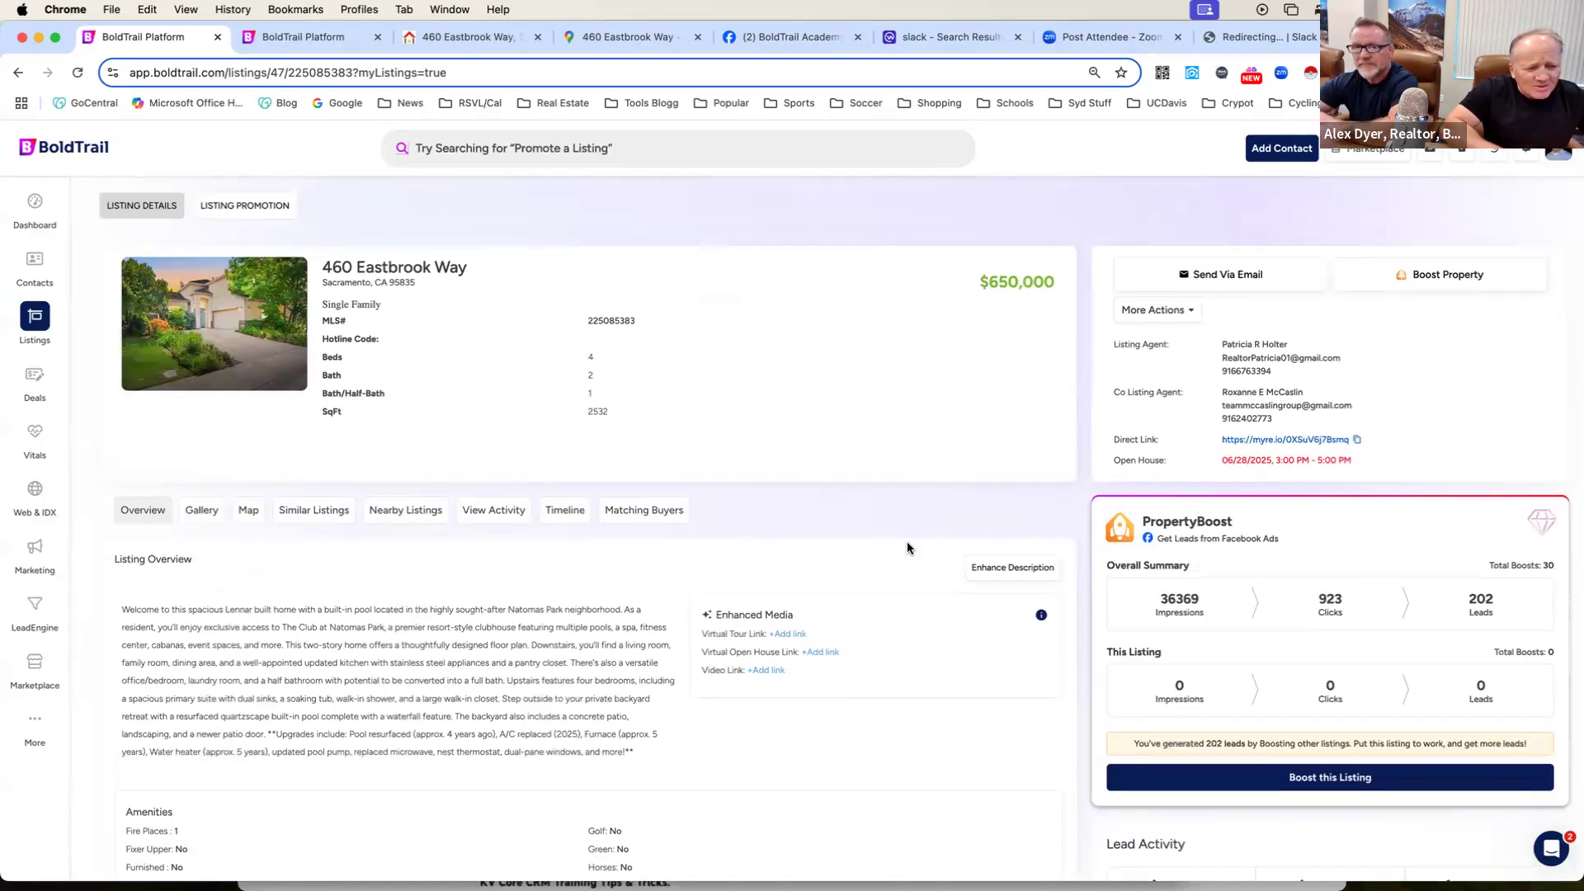
left_click(664, 510)
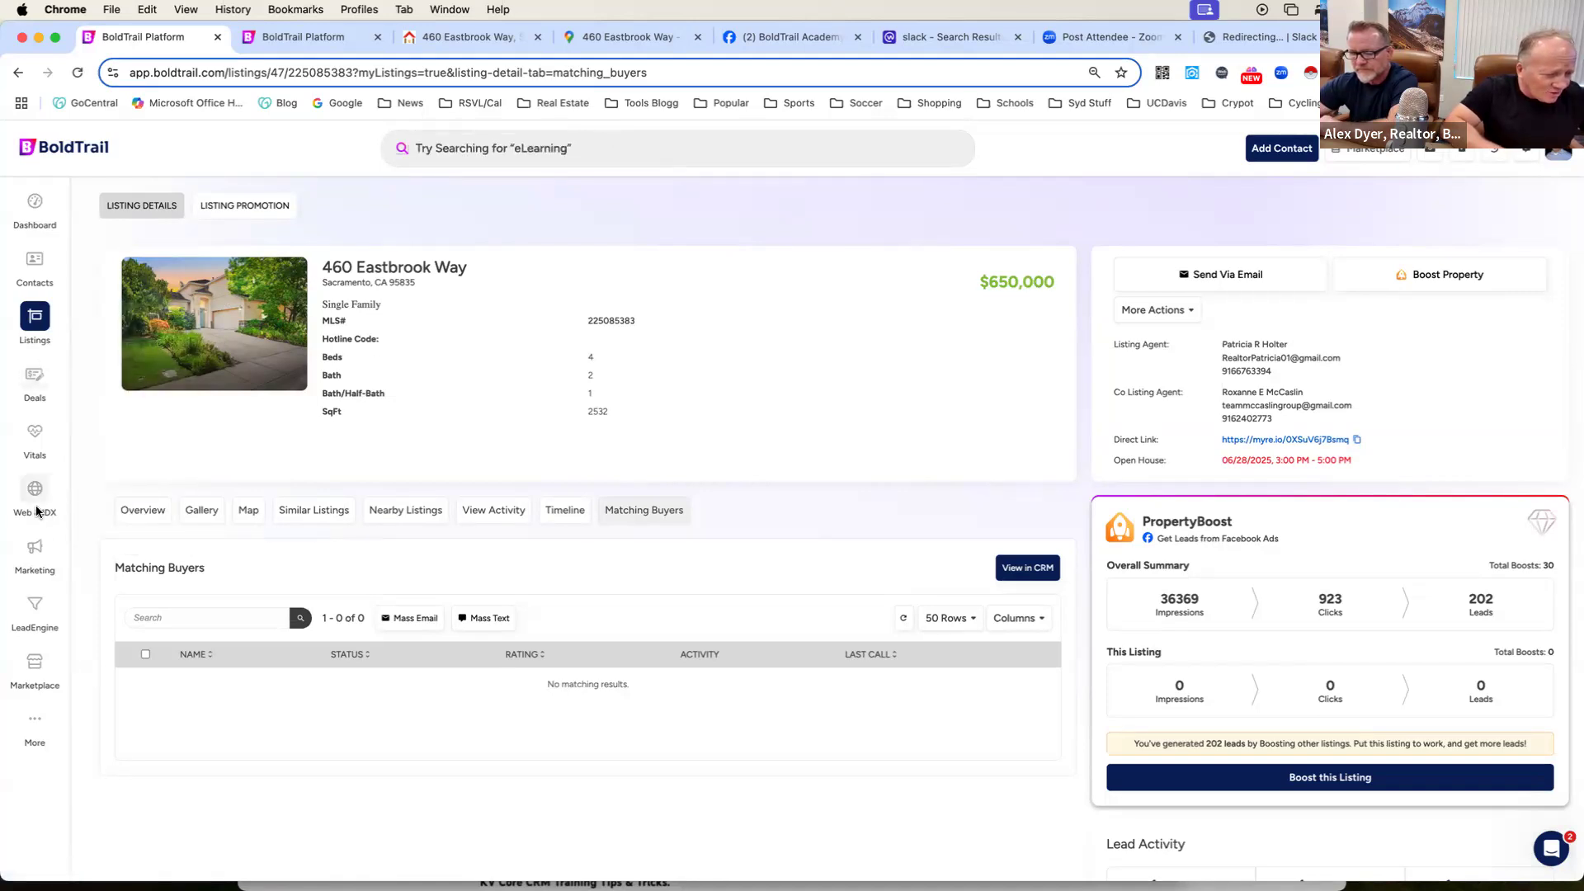
Go to the page templates in the website's Web & IDX area and dismiss the save-address prompt.
left_click(305, 36)
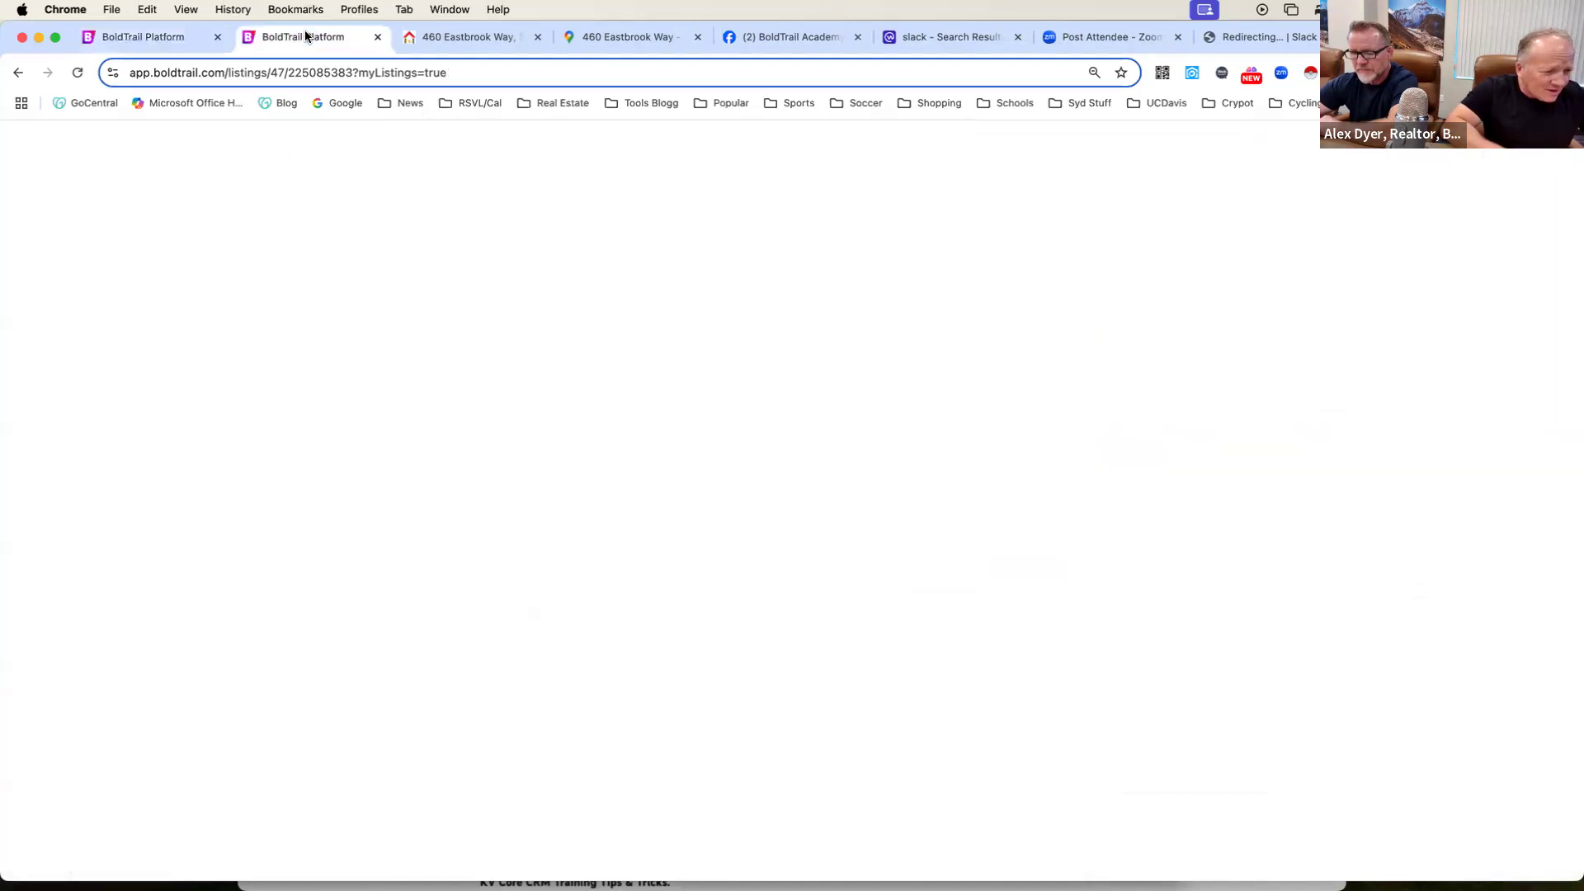
left_click(136, 38)
left_click(27, 213)
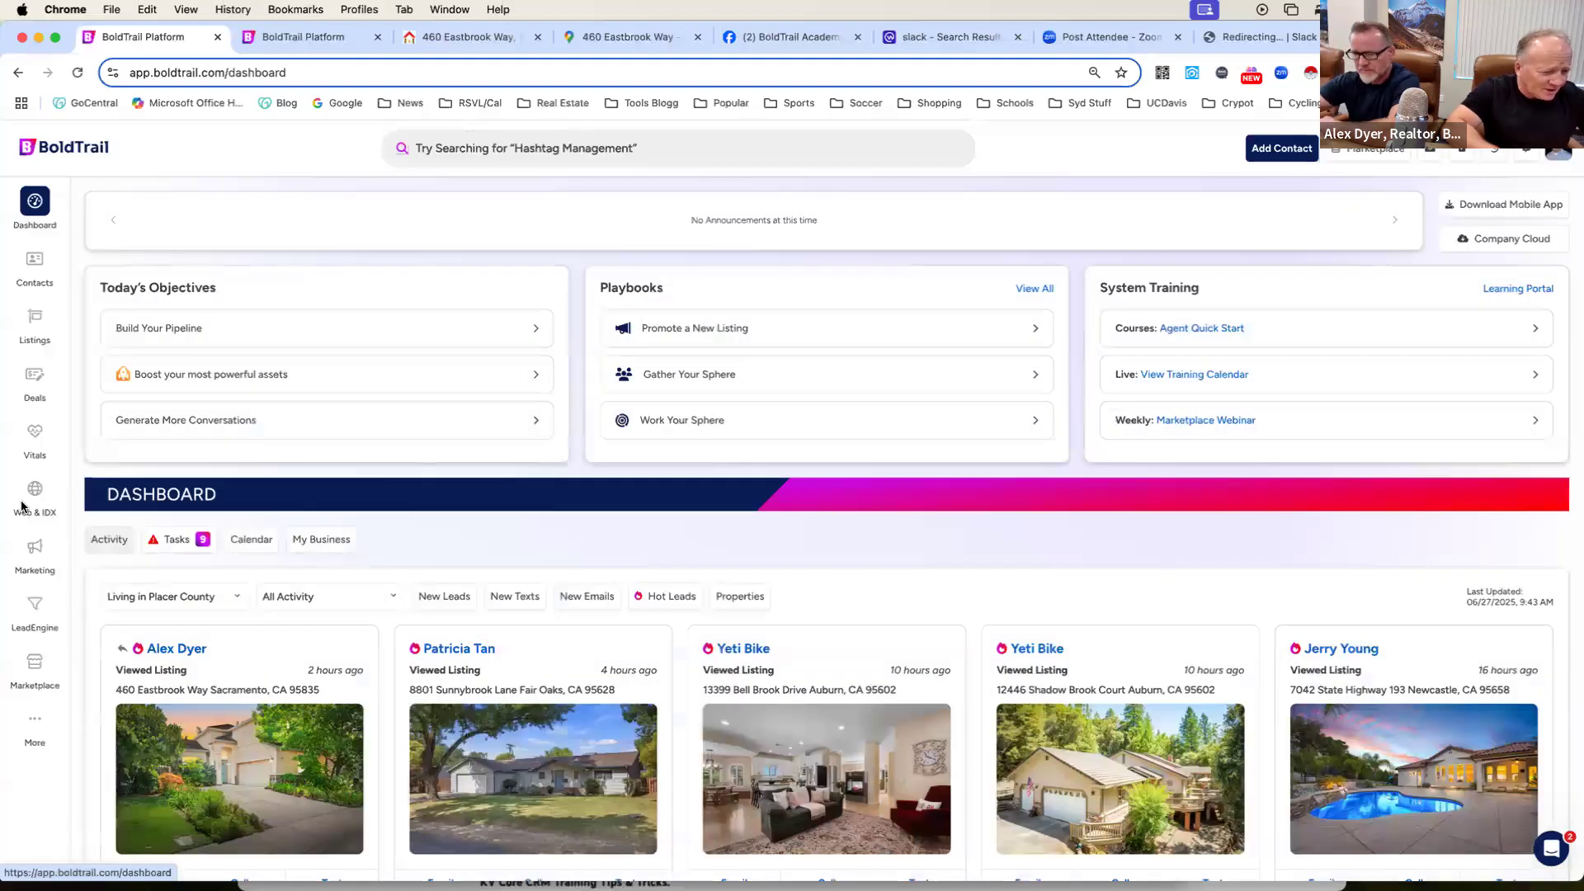
left_click(40, 493)
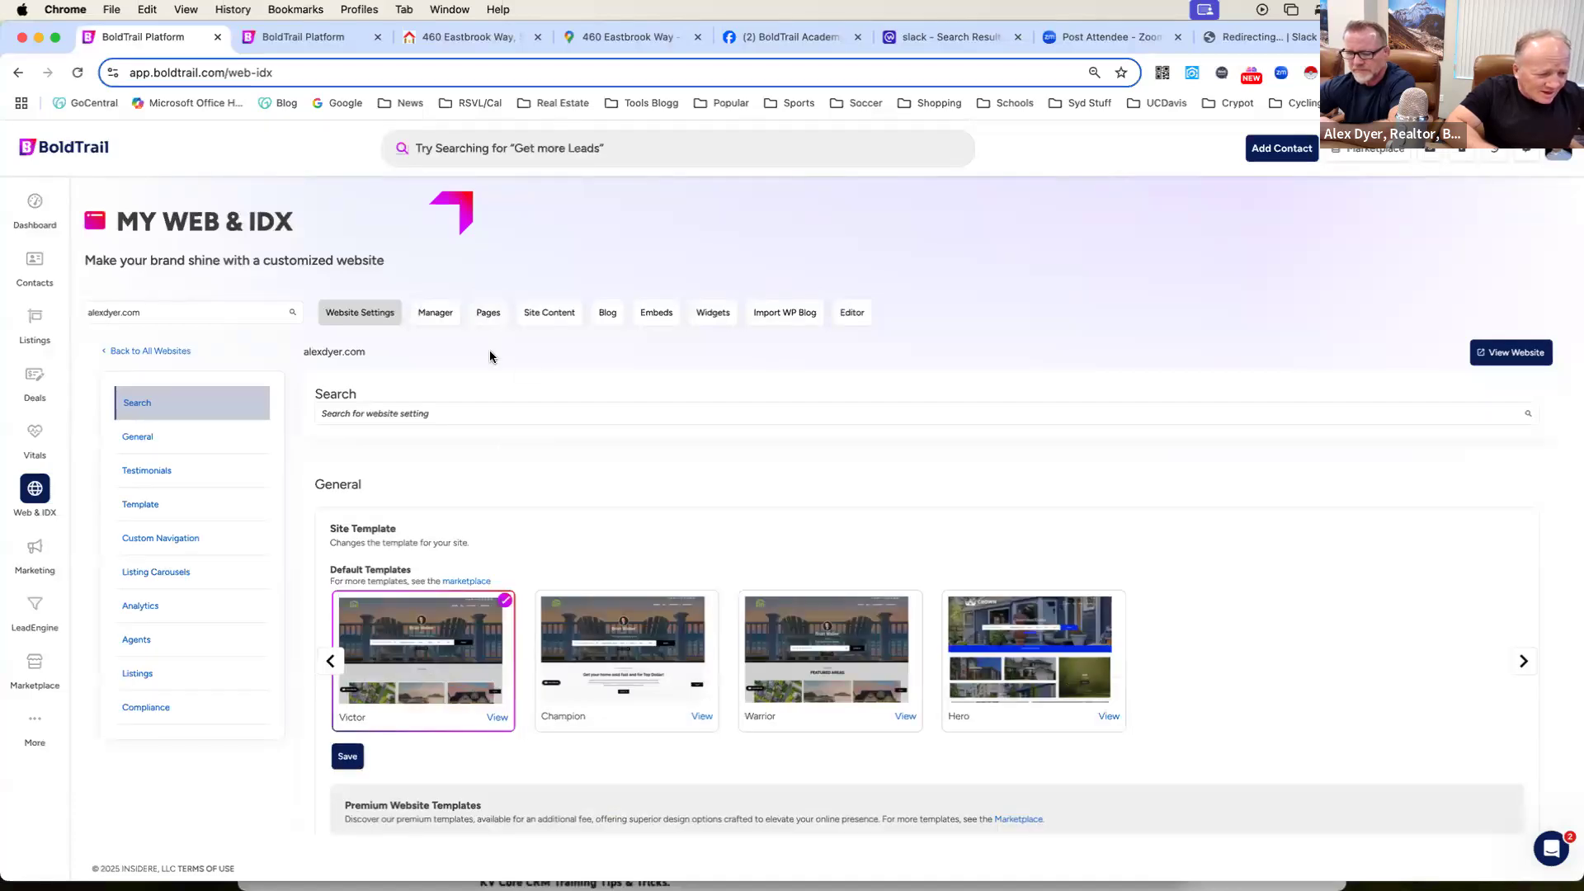
left_click(487, 313)
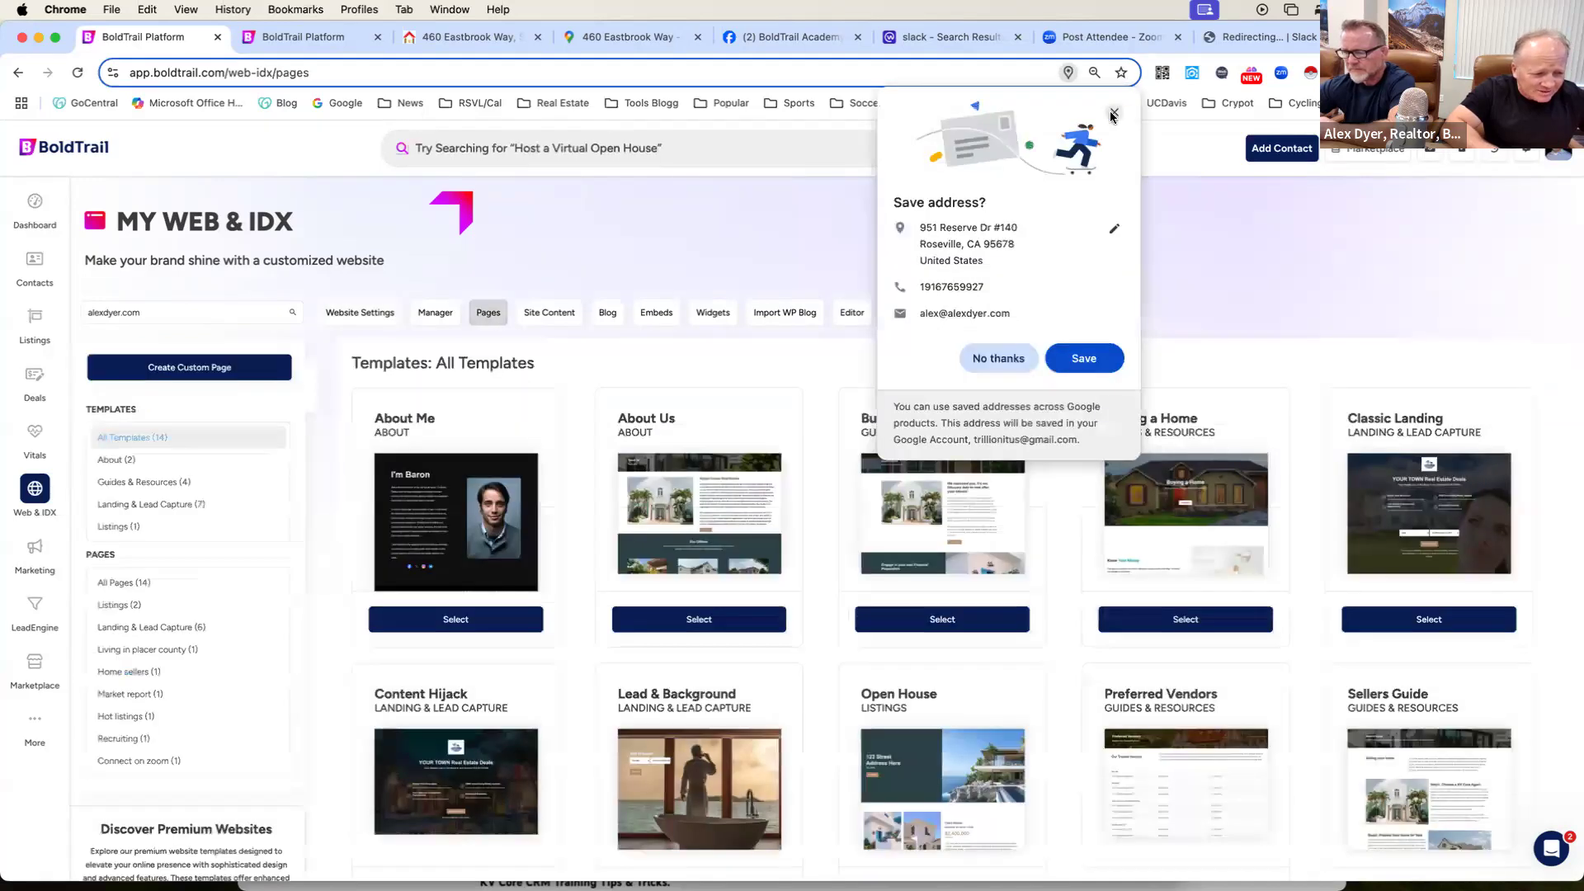
left_click(1114, 113)
Start a new website page from the Open House template.
scroll(1111, 205, "down", 2)
scroll(1110, 208, "down", 3)
left_click(942, 580)
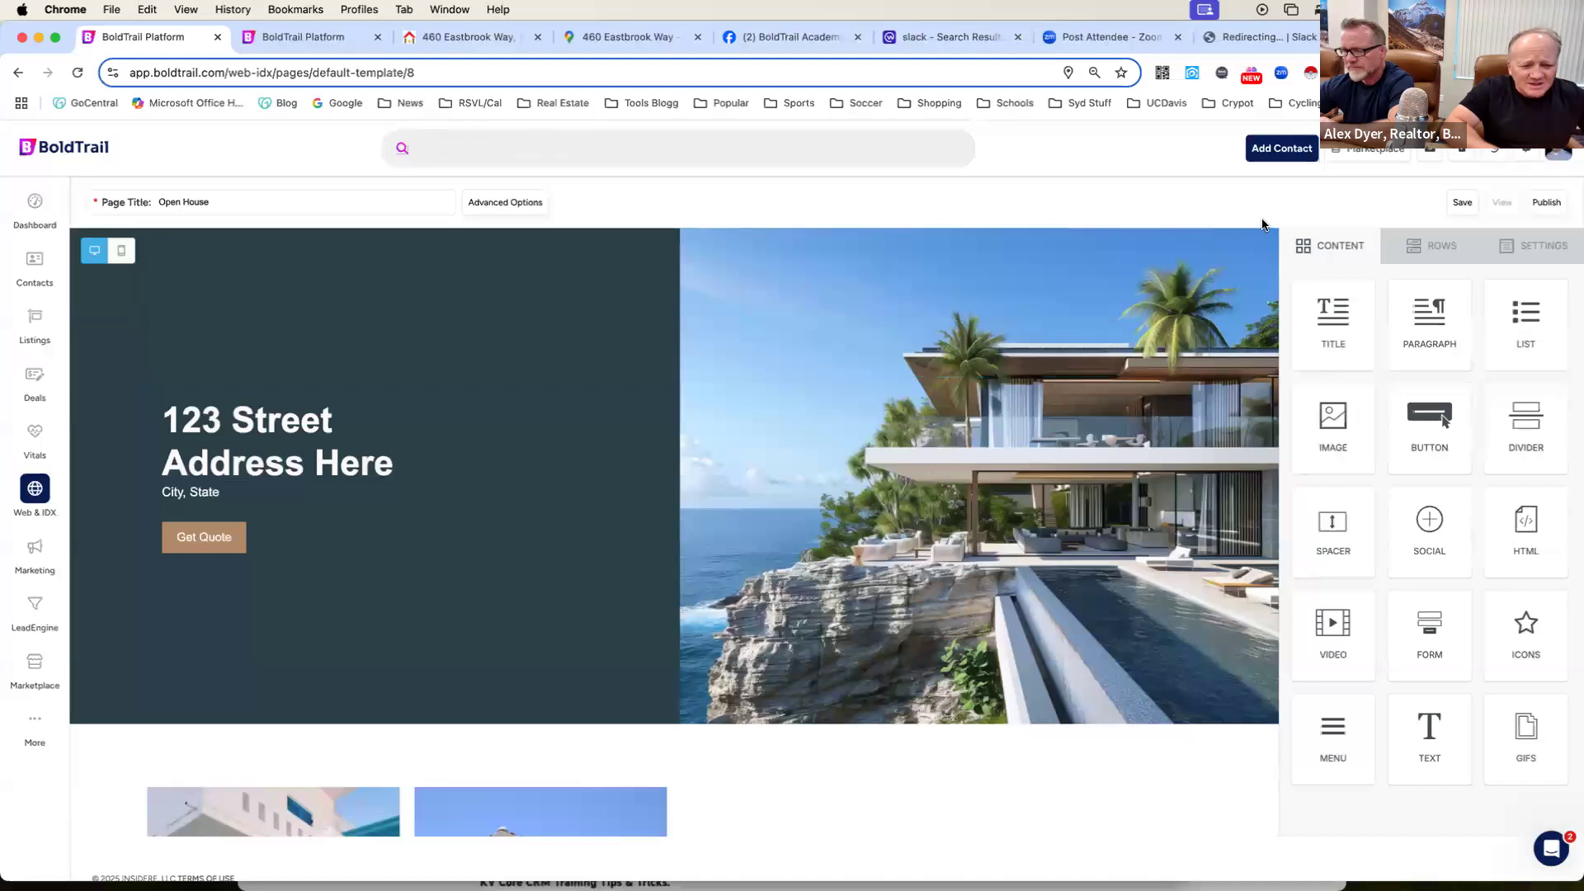
Review the Open House template's sections and select the property inquiry form to show its properties.
scroll(1260, 227, "down", 1)
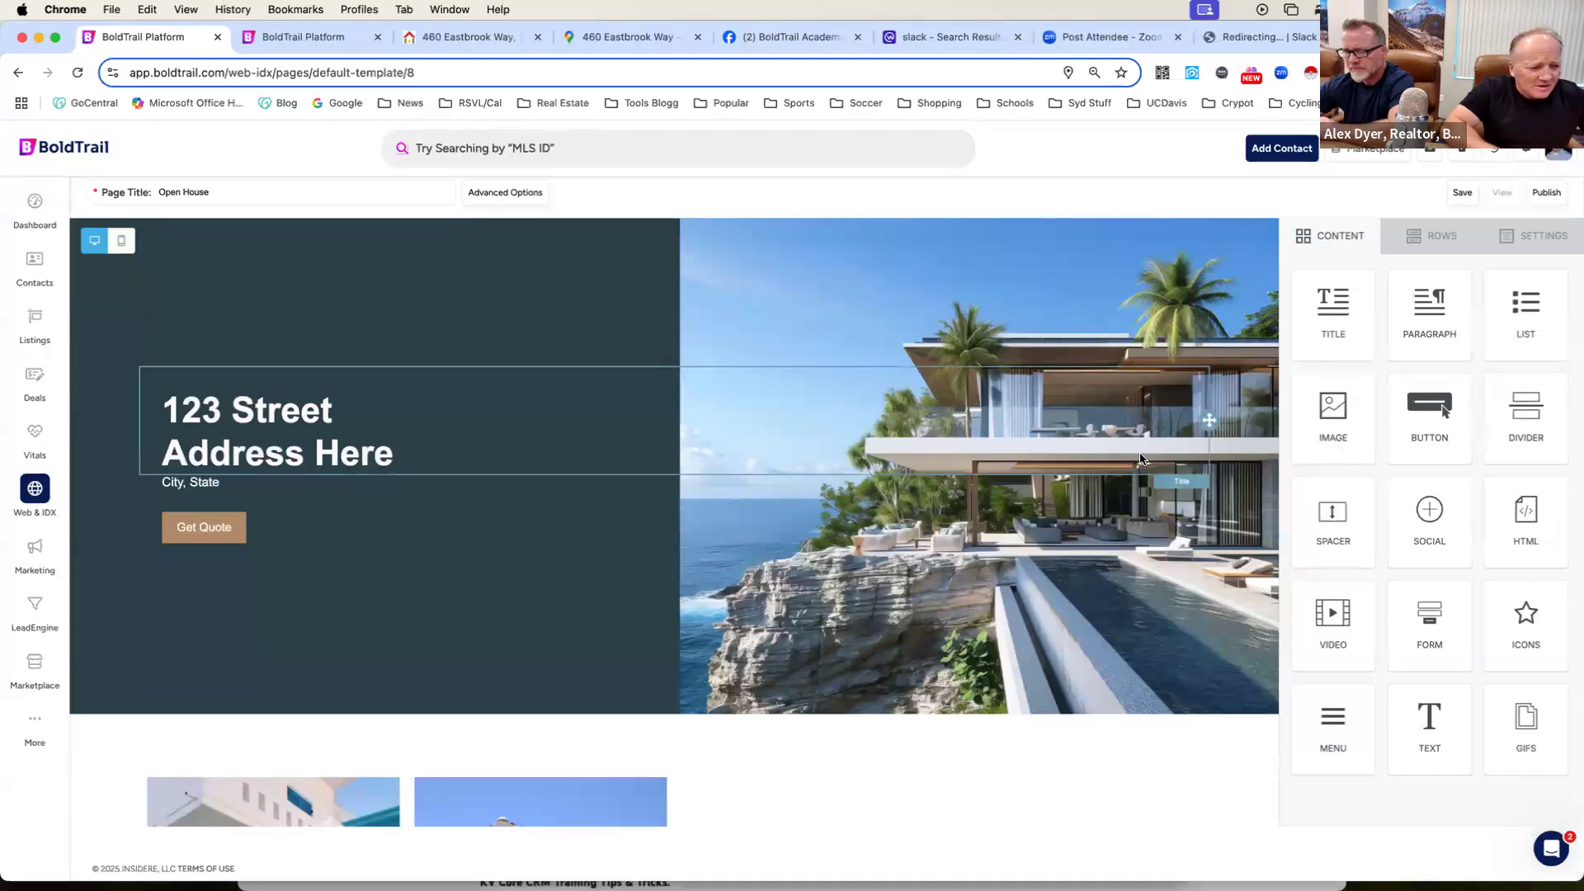
scroll(1140, 460, "down", 5)
scroll(1140, 460, "down", 10)
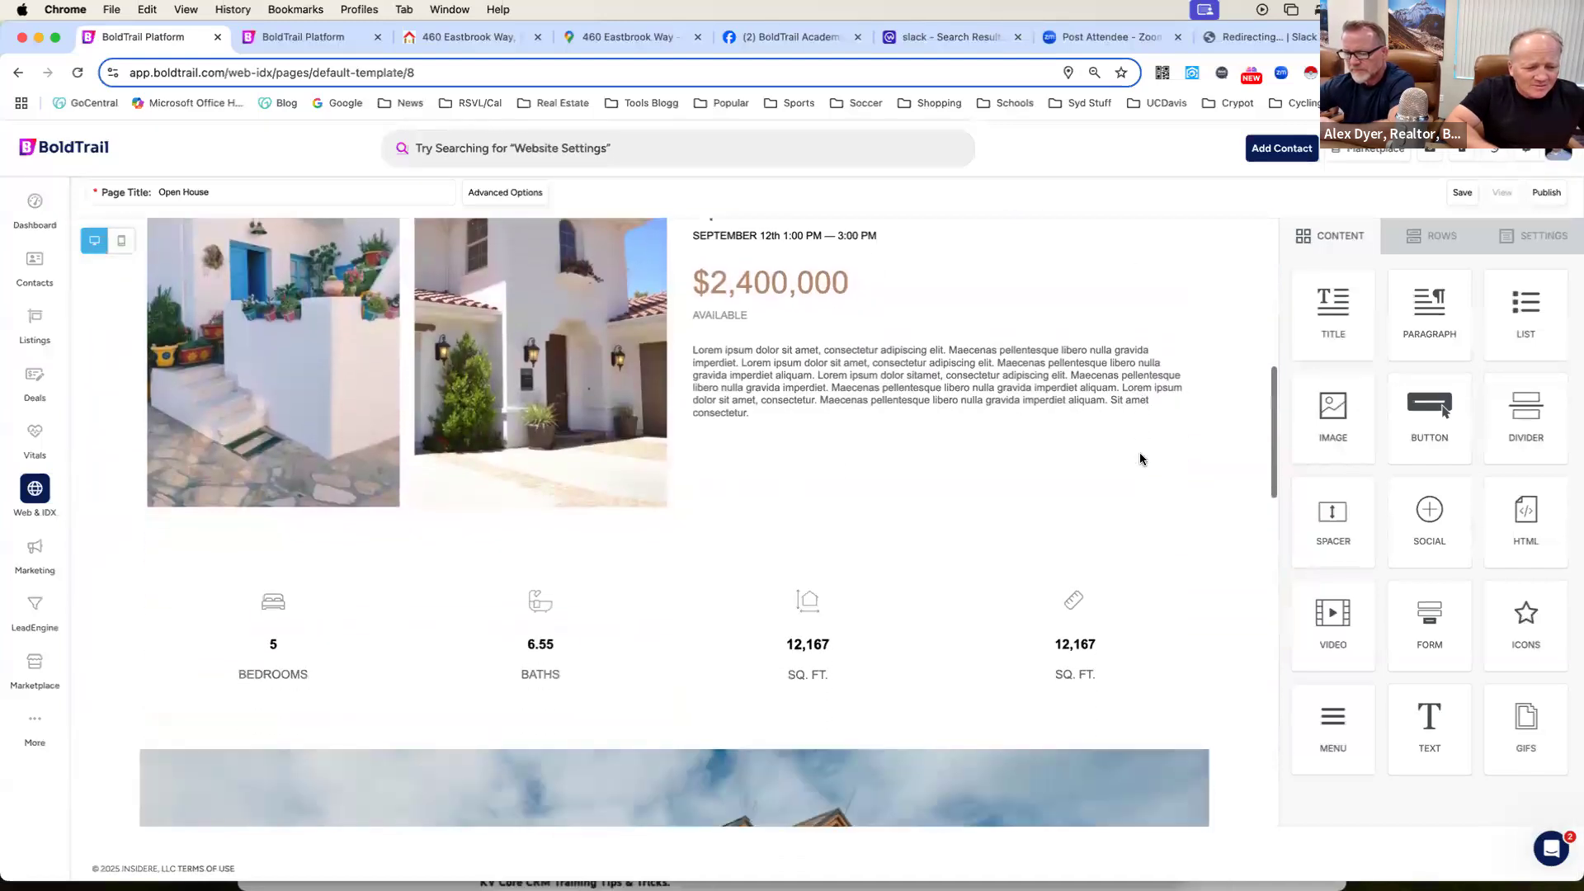
scroll(1141, 458, "down", 10)
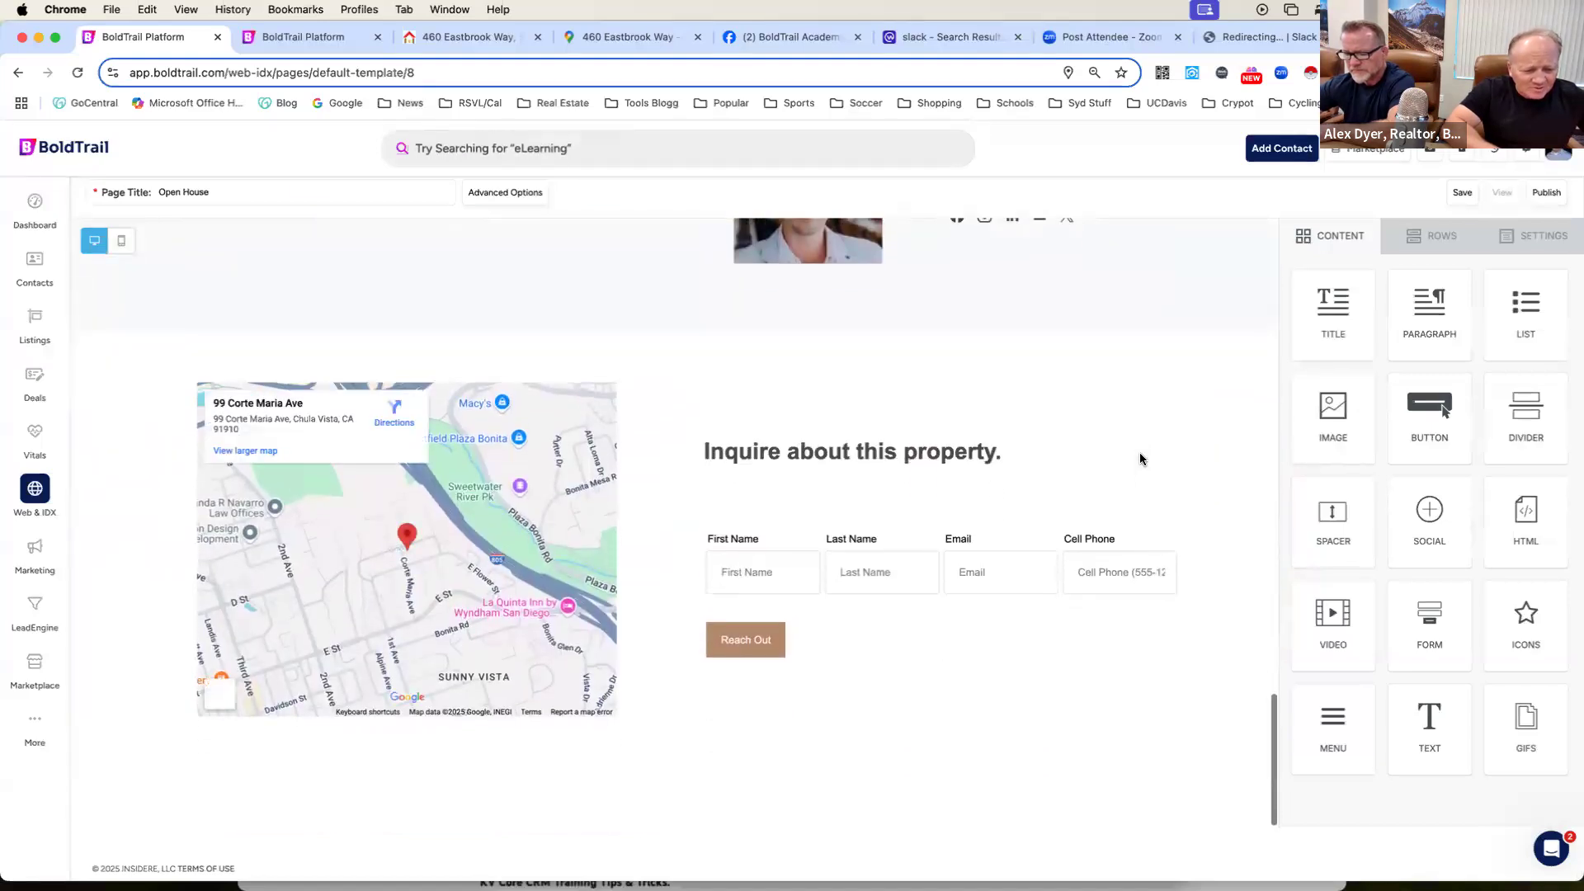
left_click(990, 654)
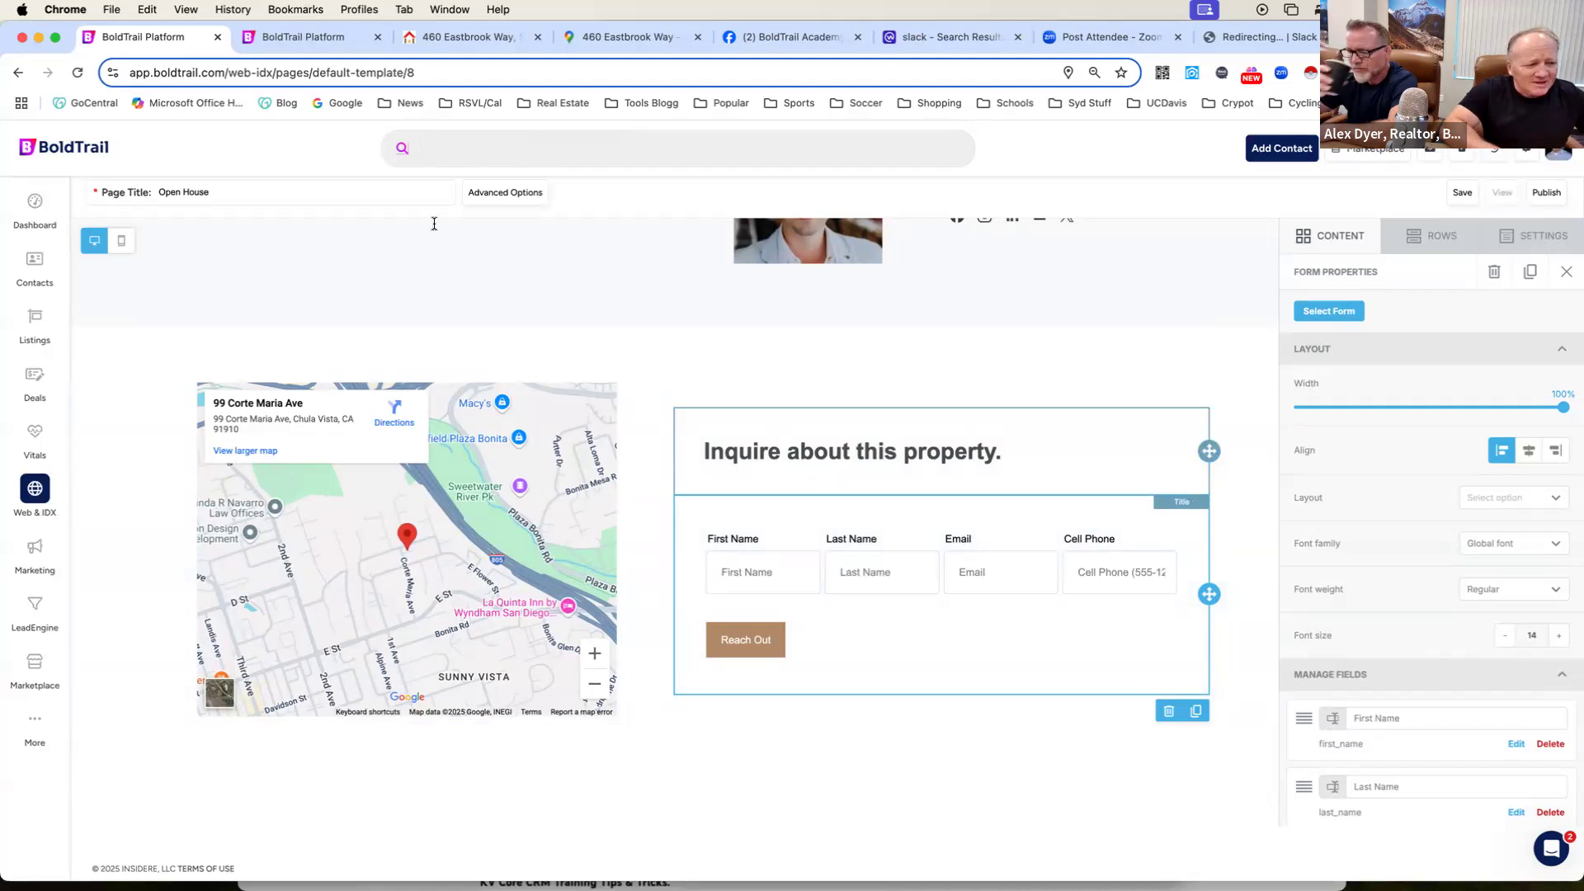
Review the Sacramento property's photos, attributes and description on the agent's public website.
left_click(456, 37)
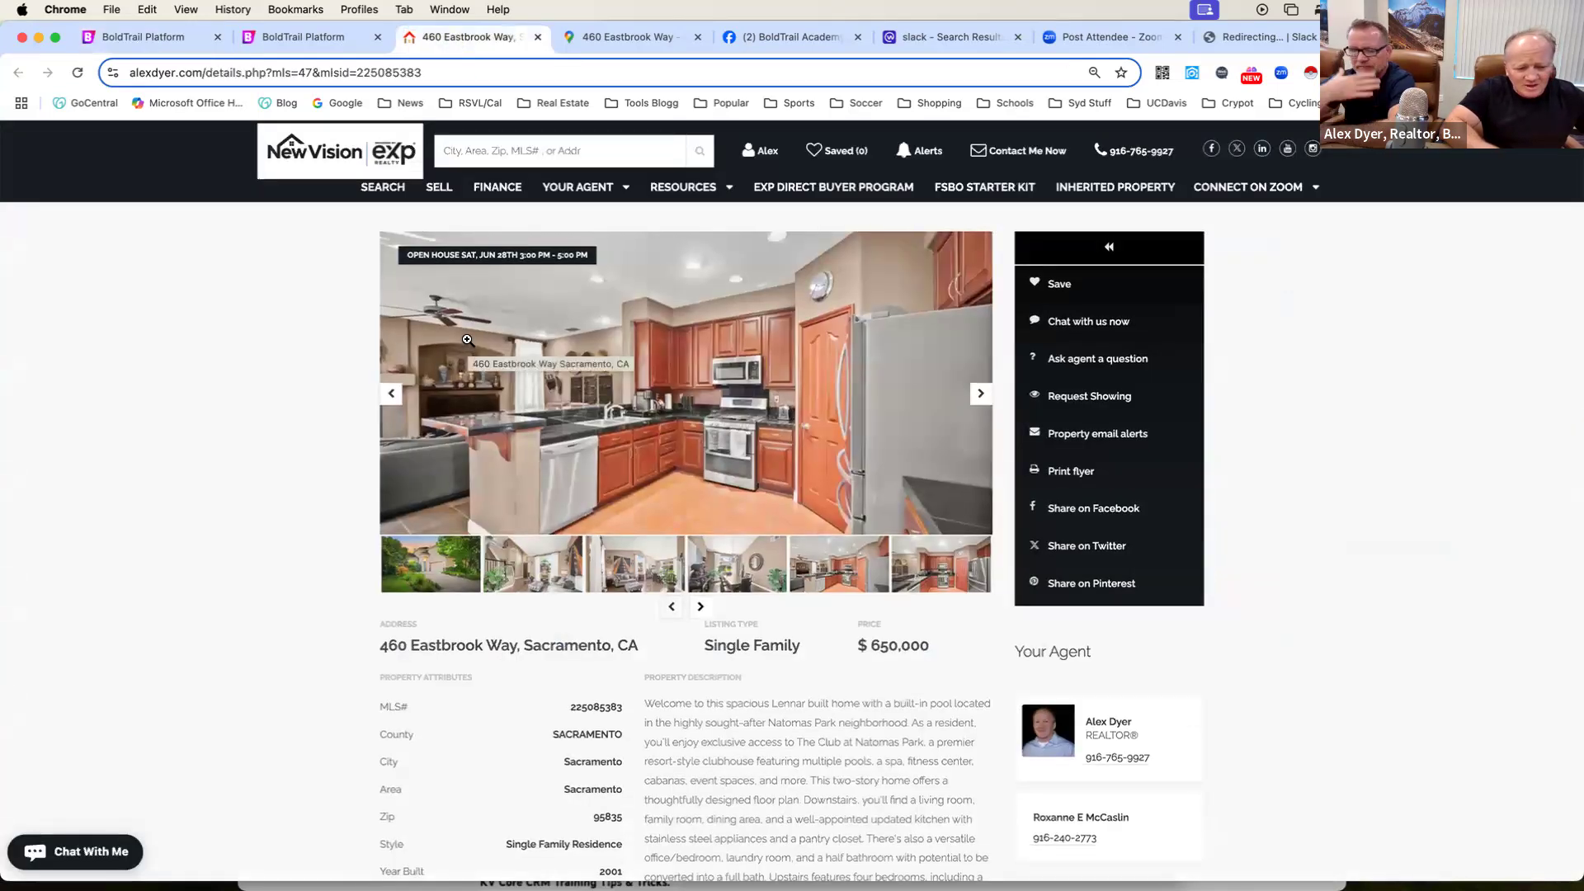
scroll(467, 342, "down", 10)
scroll(467, 345, "up", 10)
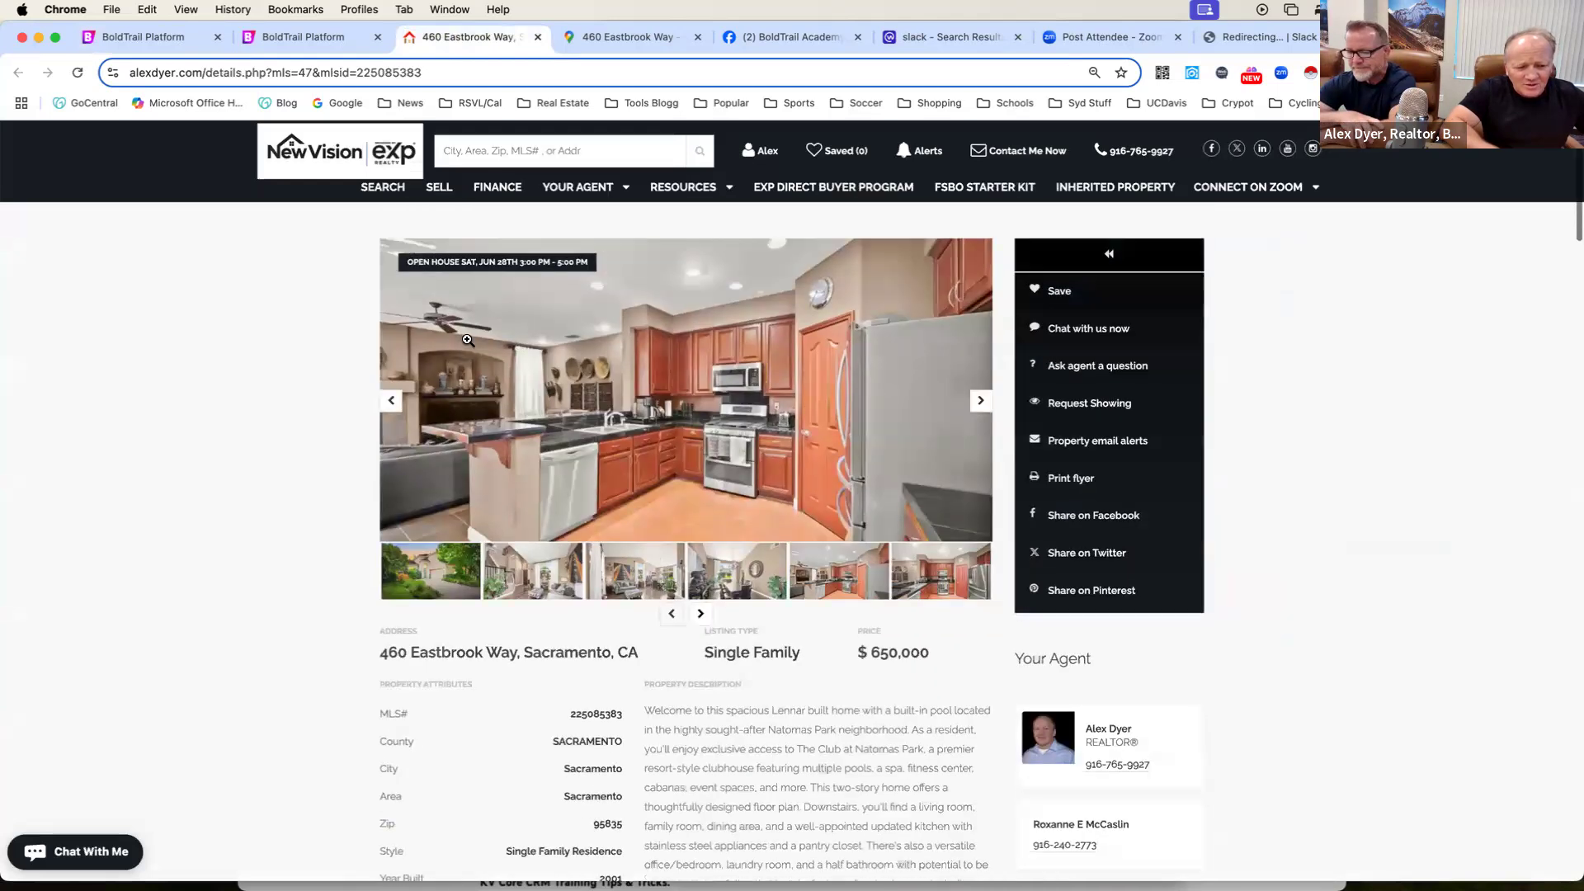
scroll(467, 341, "down", 10)
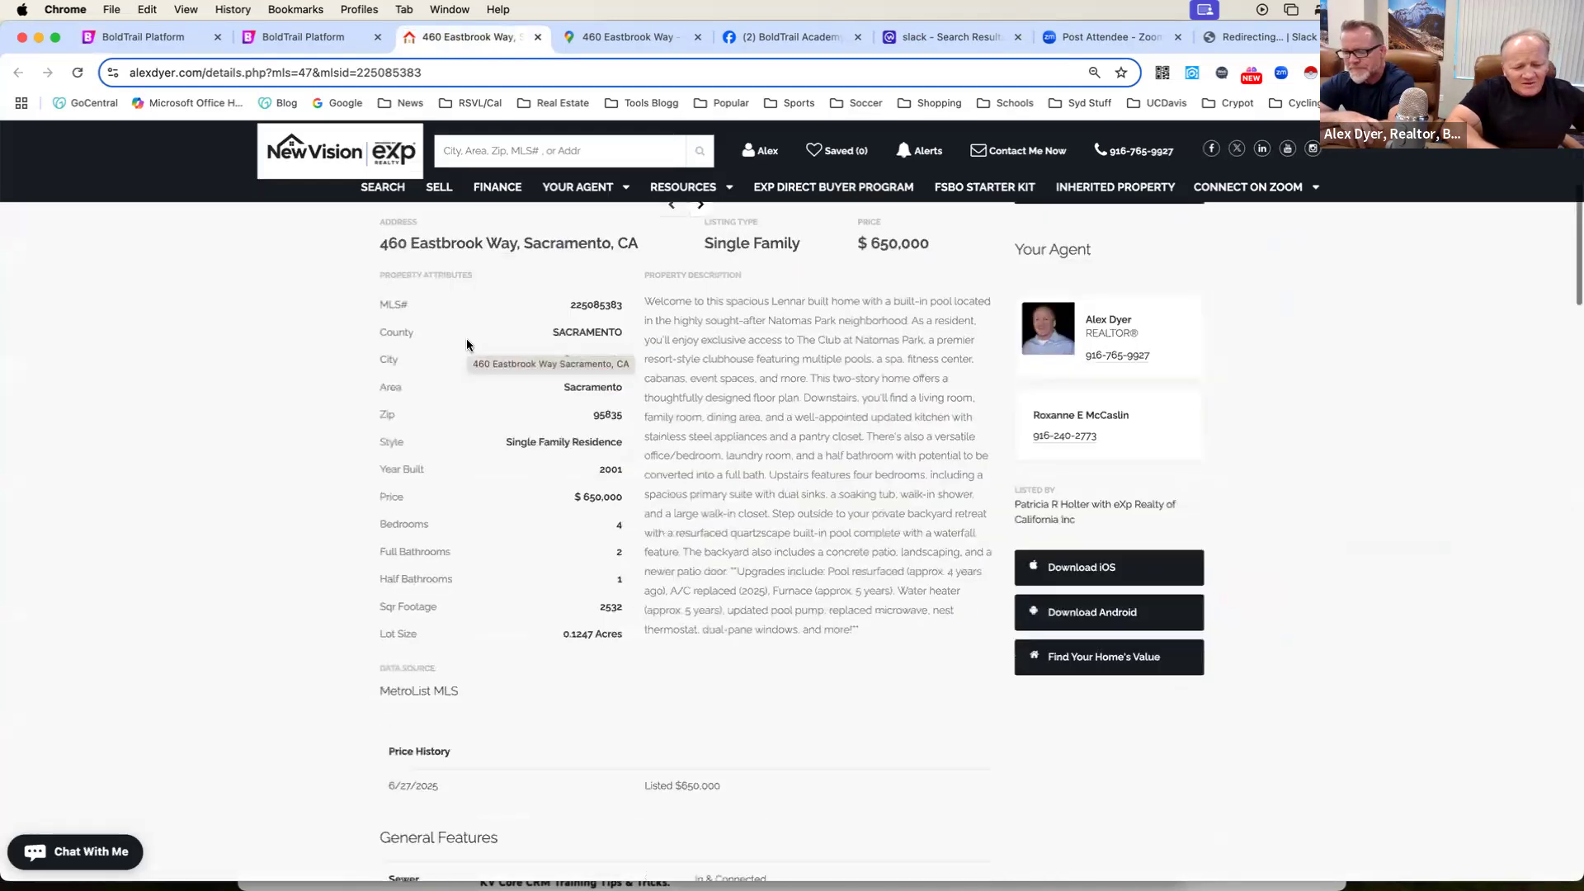
scroll(467, 342, "up", 10)
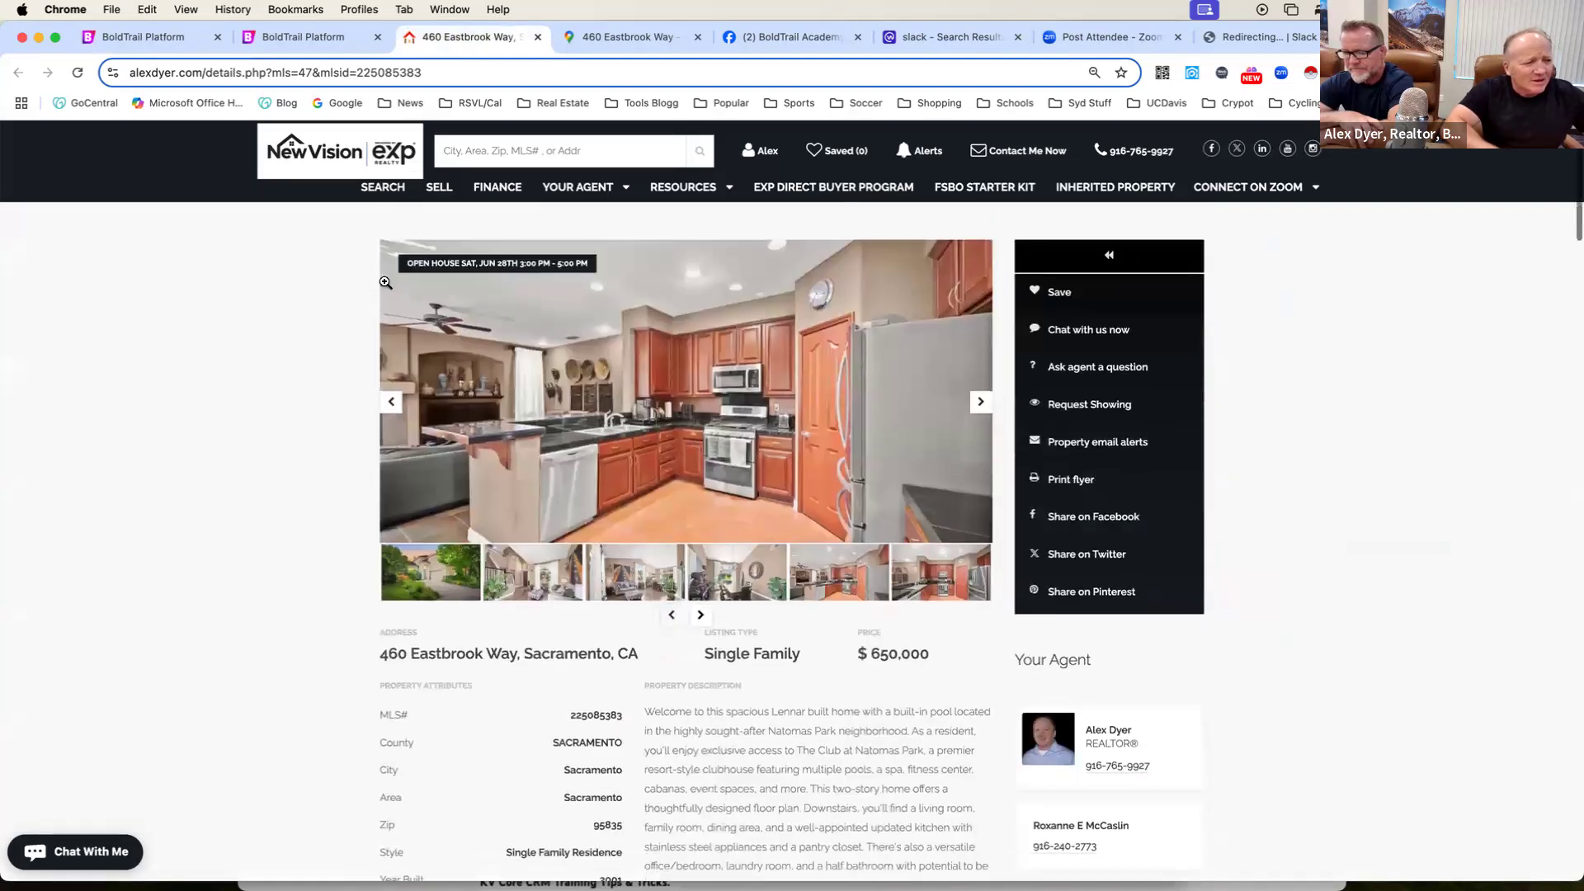
Compare the Open House template's header section with the property's public page and its CRM listing details.
left_click(293, 38)
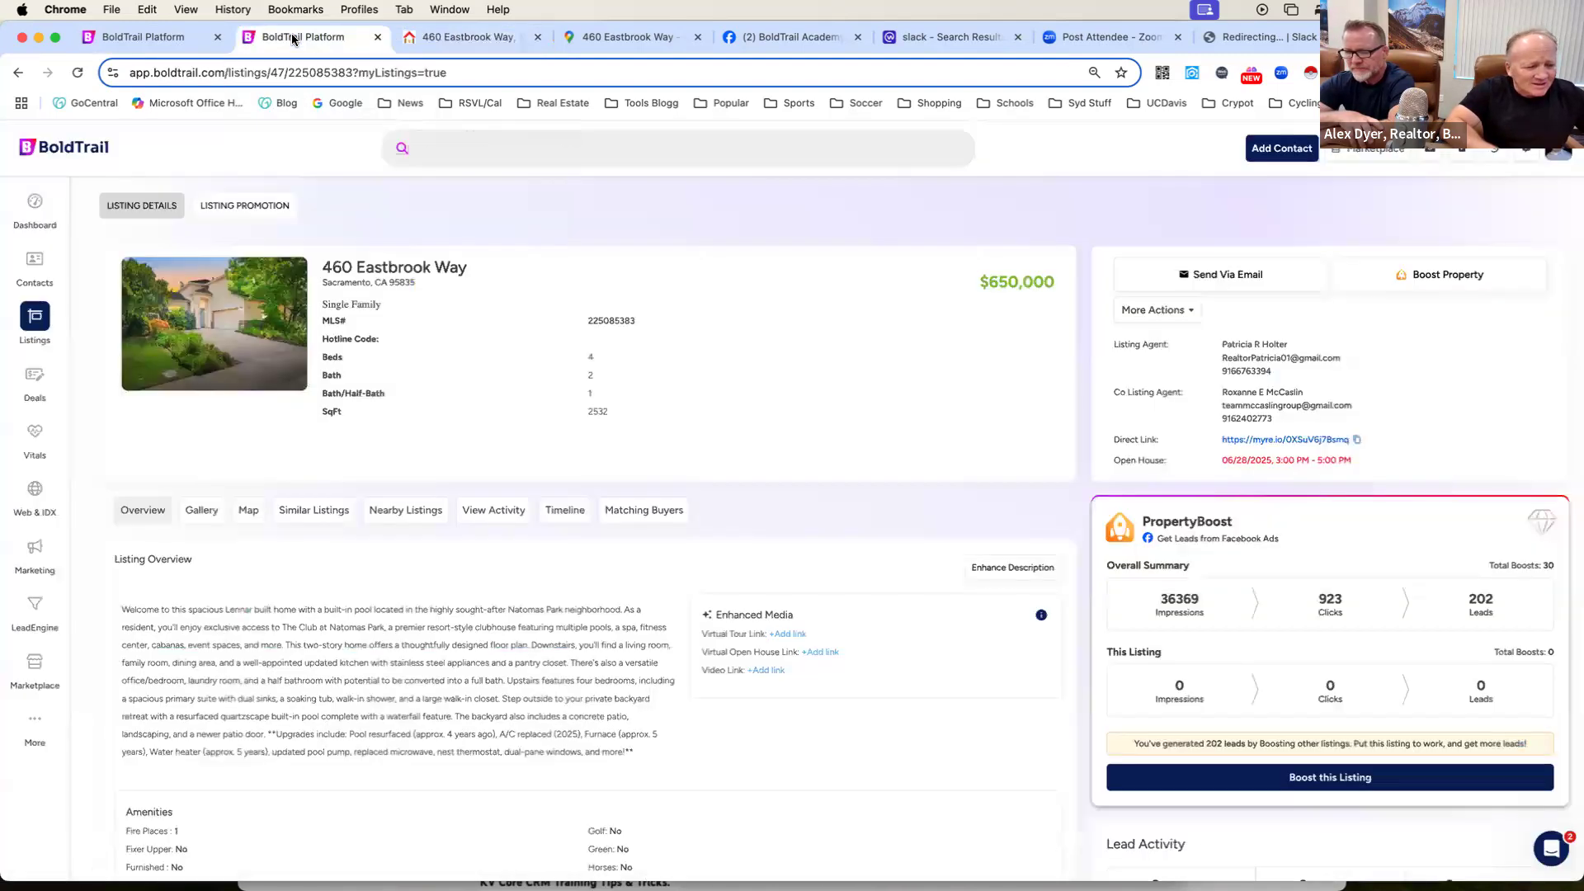
left_click(166, 39)
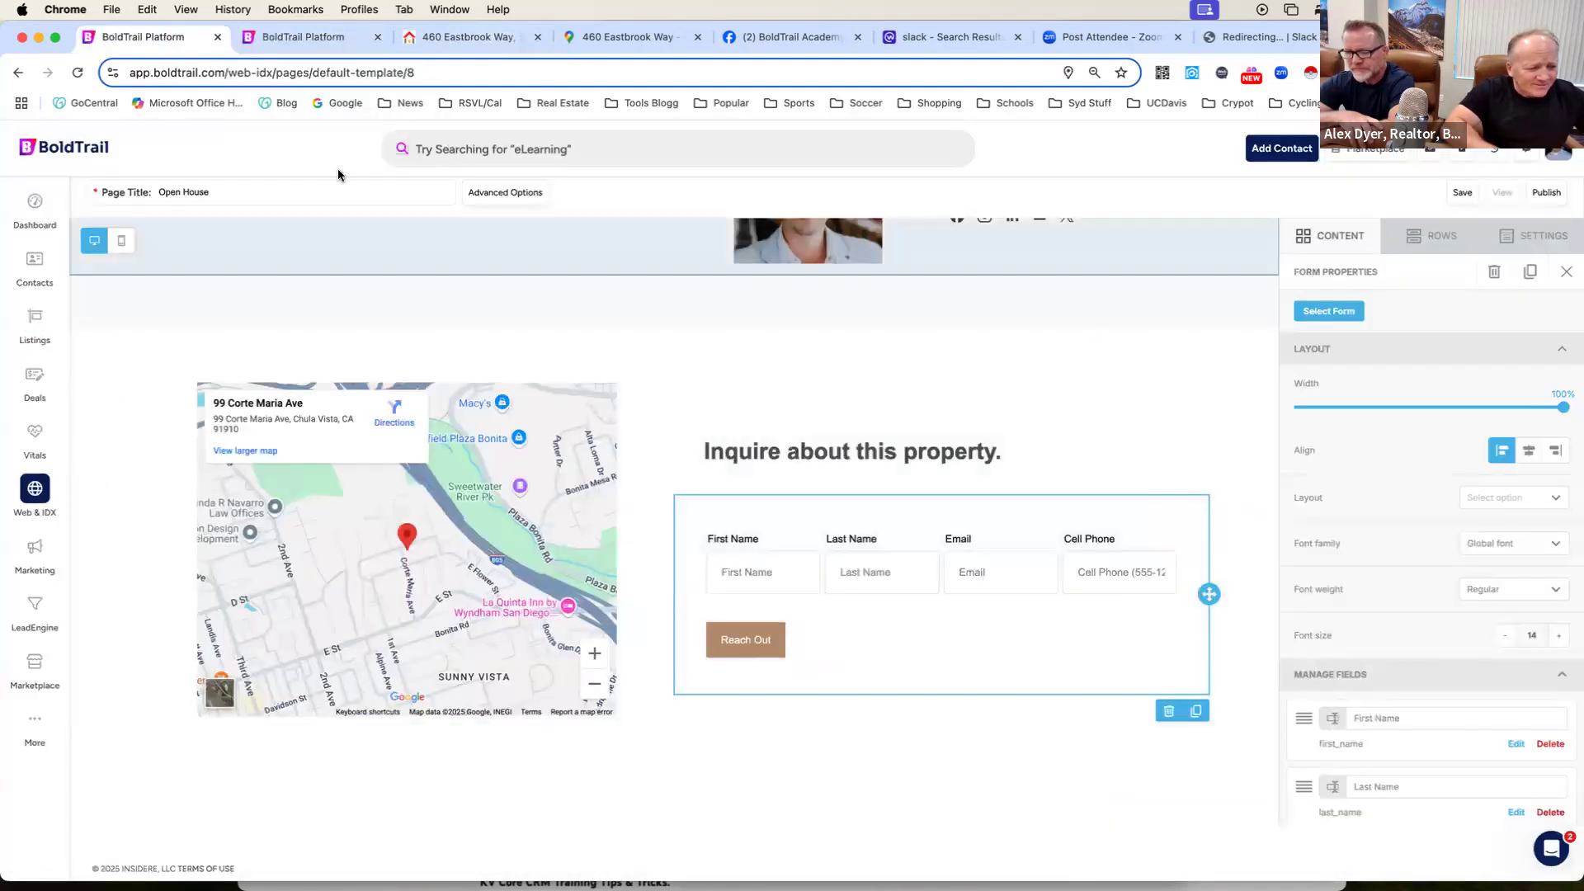
scroll(413, 274, "up", 10)
scroll(413, 281, "up", 5)
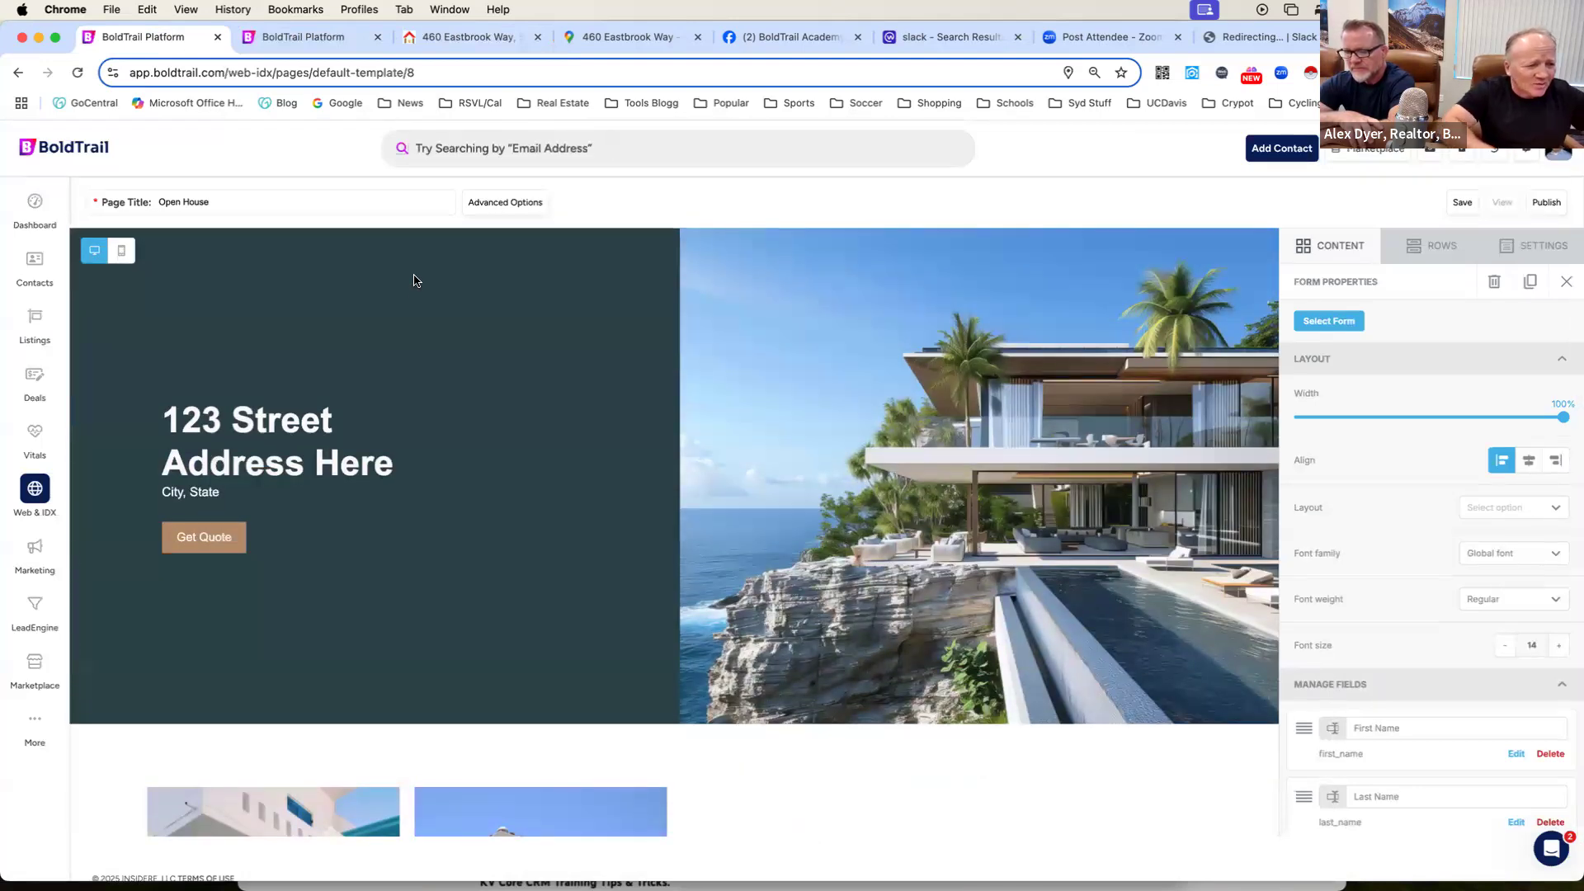
left_click(453, 40)
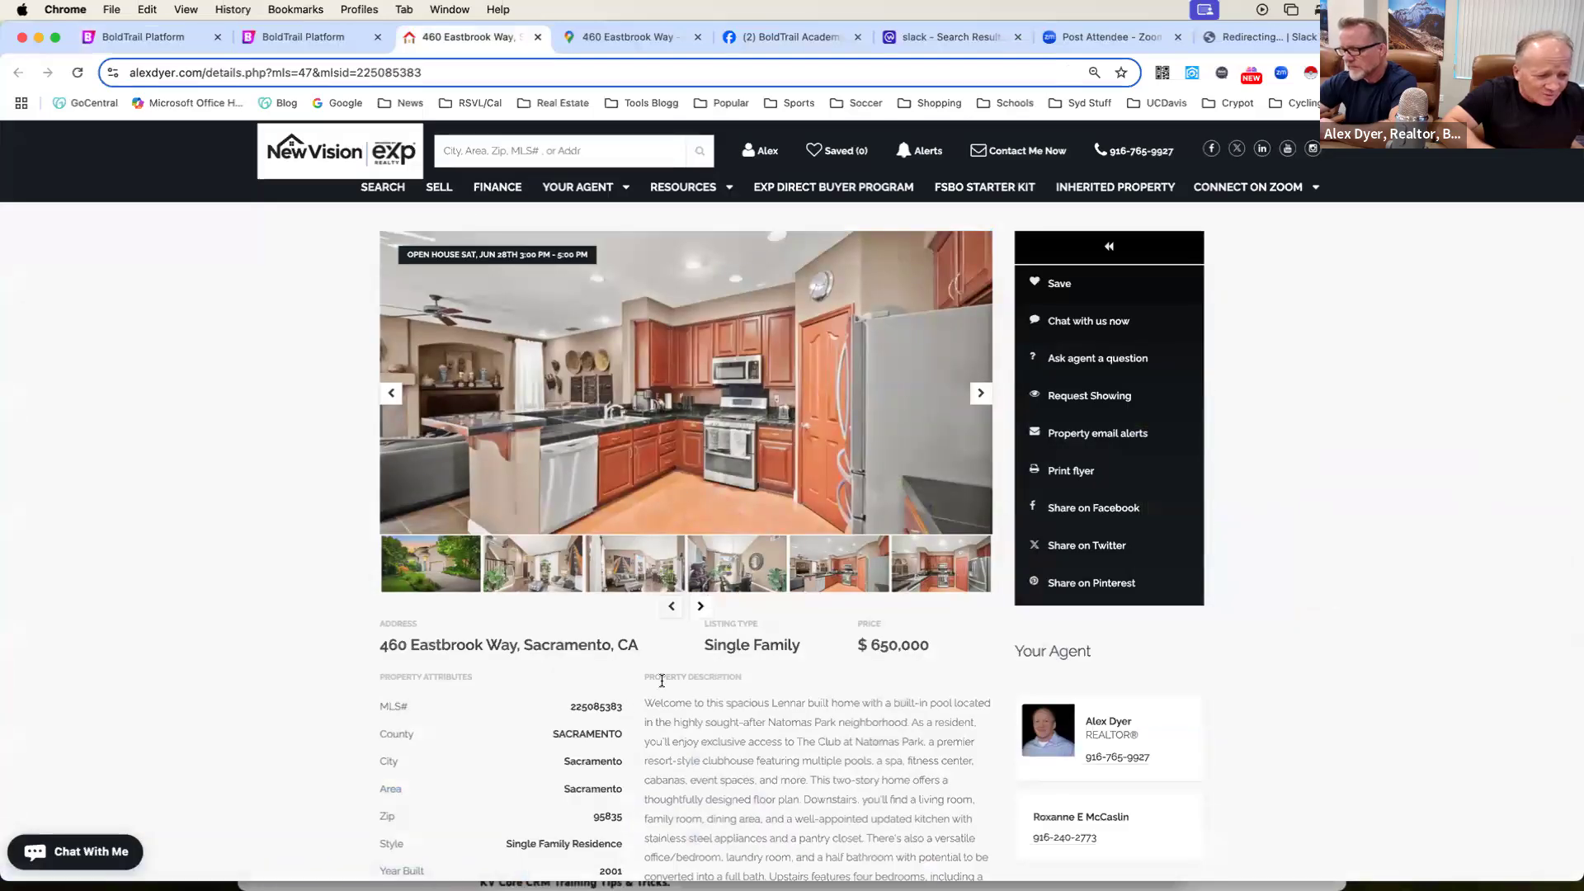
scroll(642, 683, "down", 1)
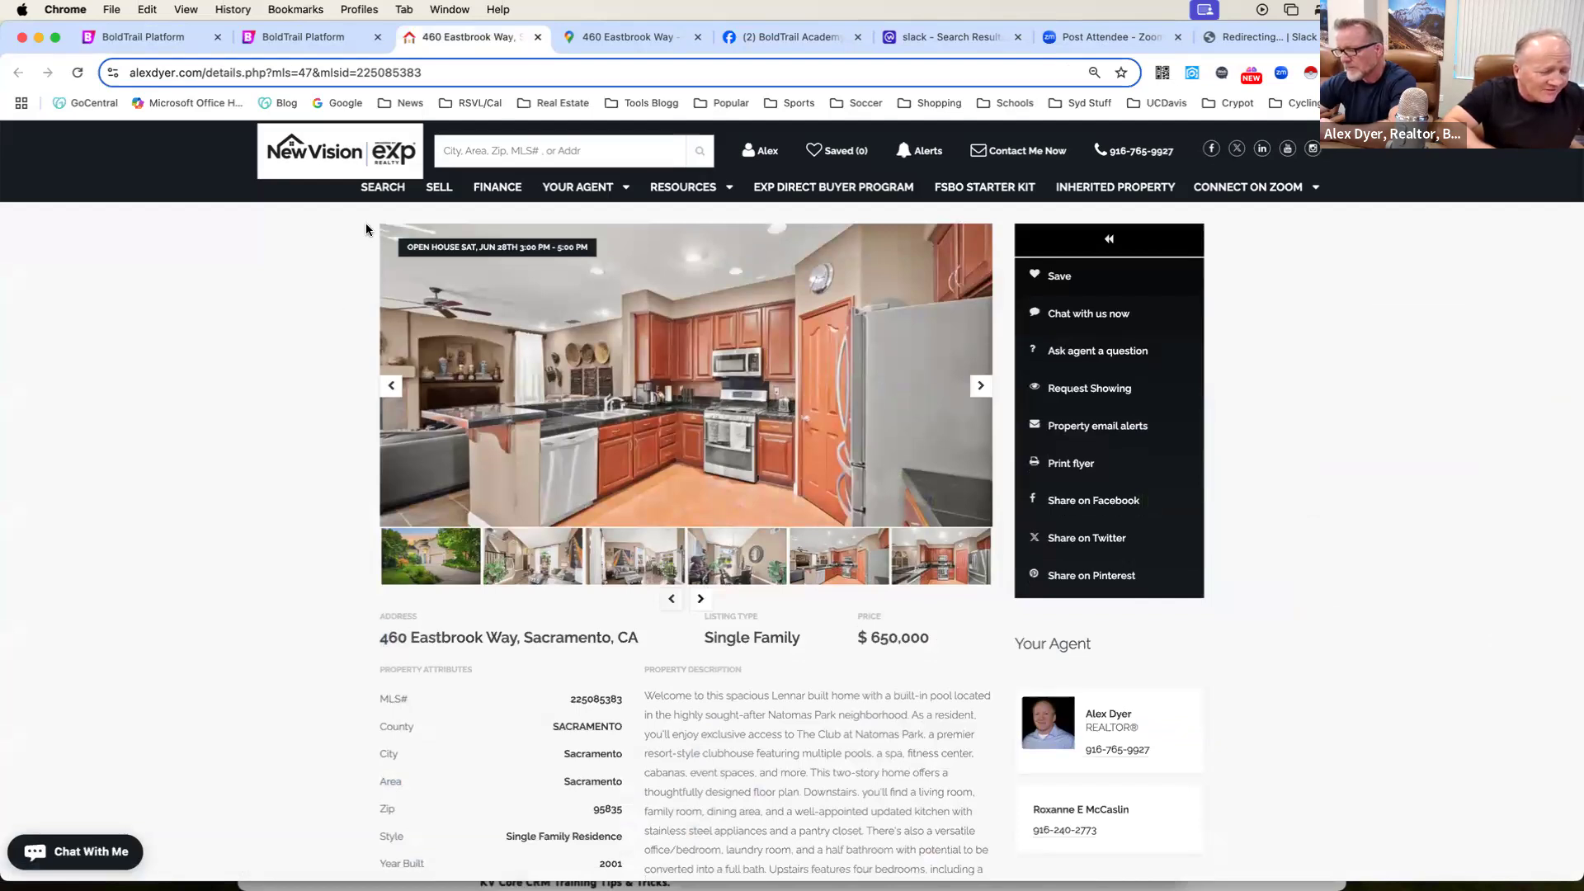
left_click(313, 42)
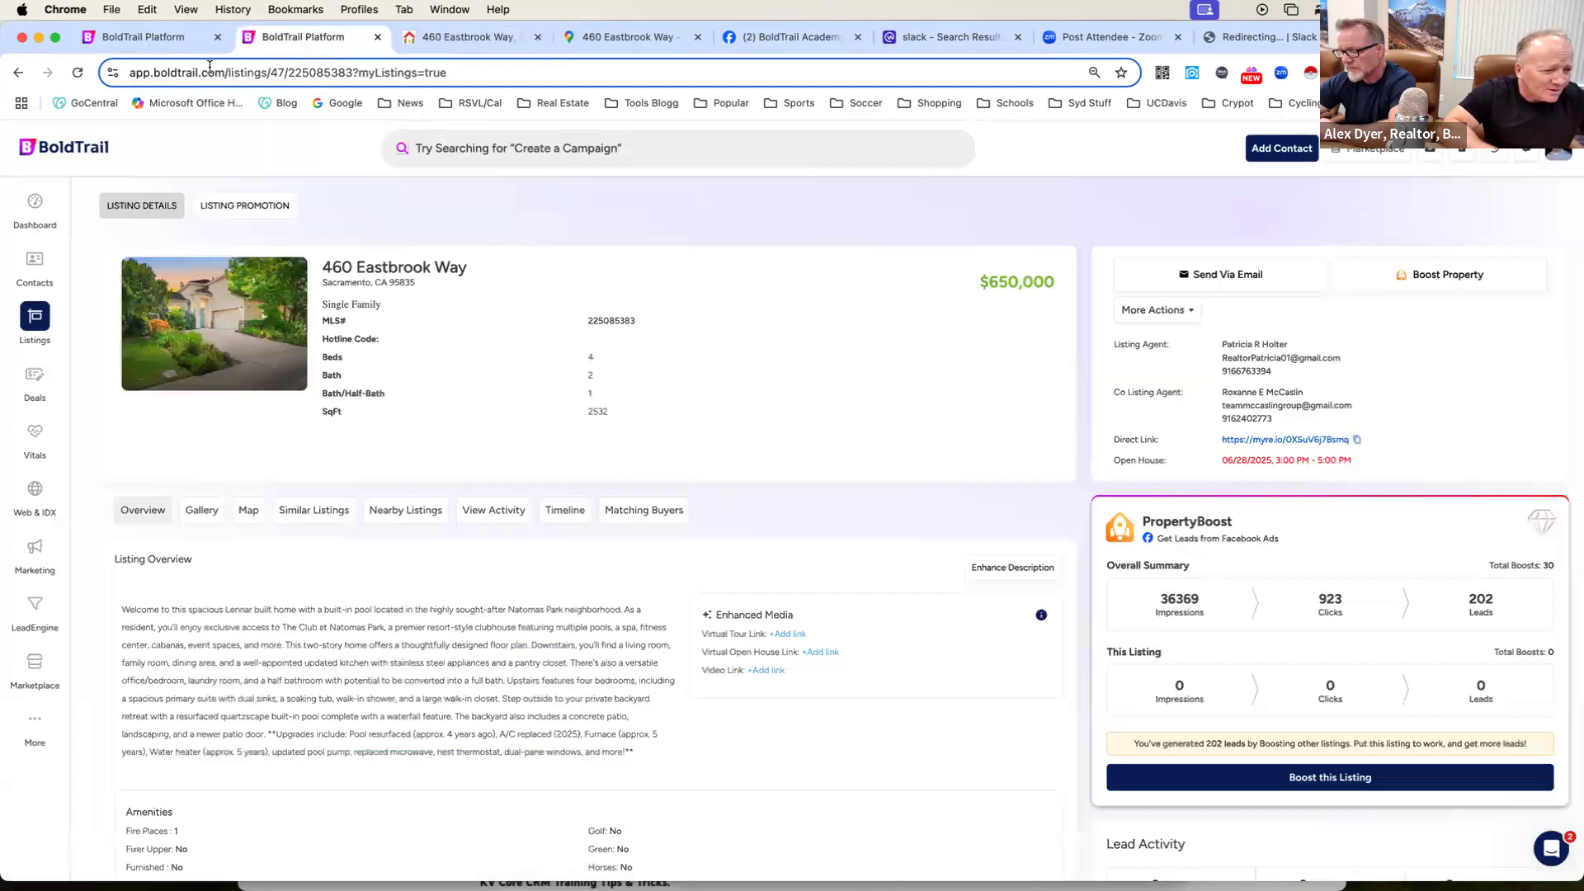
Return to the Open House page editor and replace the header's placeholder title with the listing's street address.
left_click(197, 40)
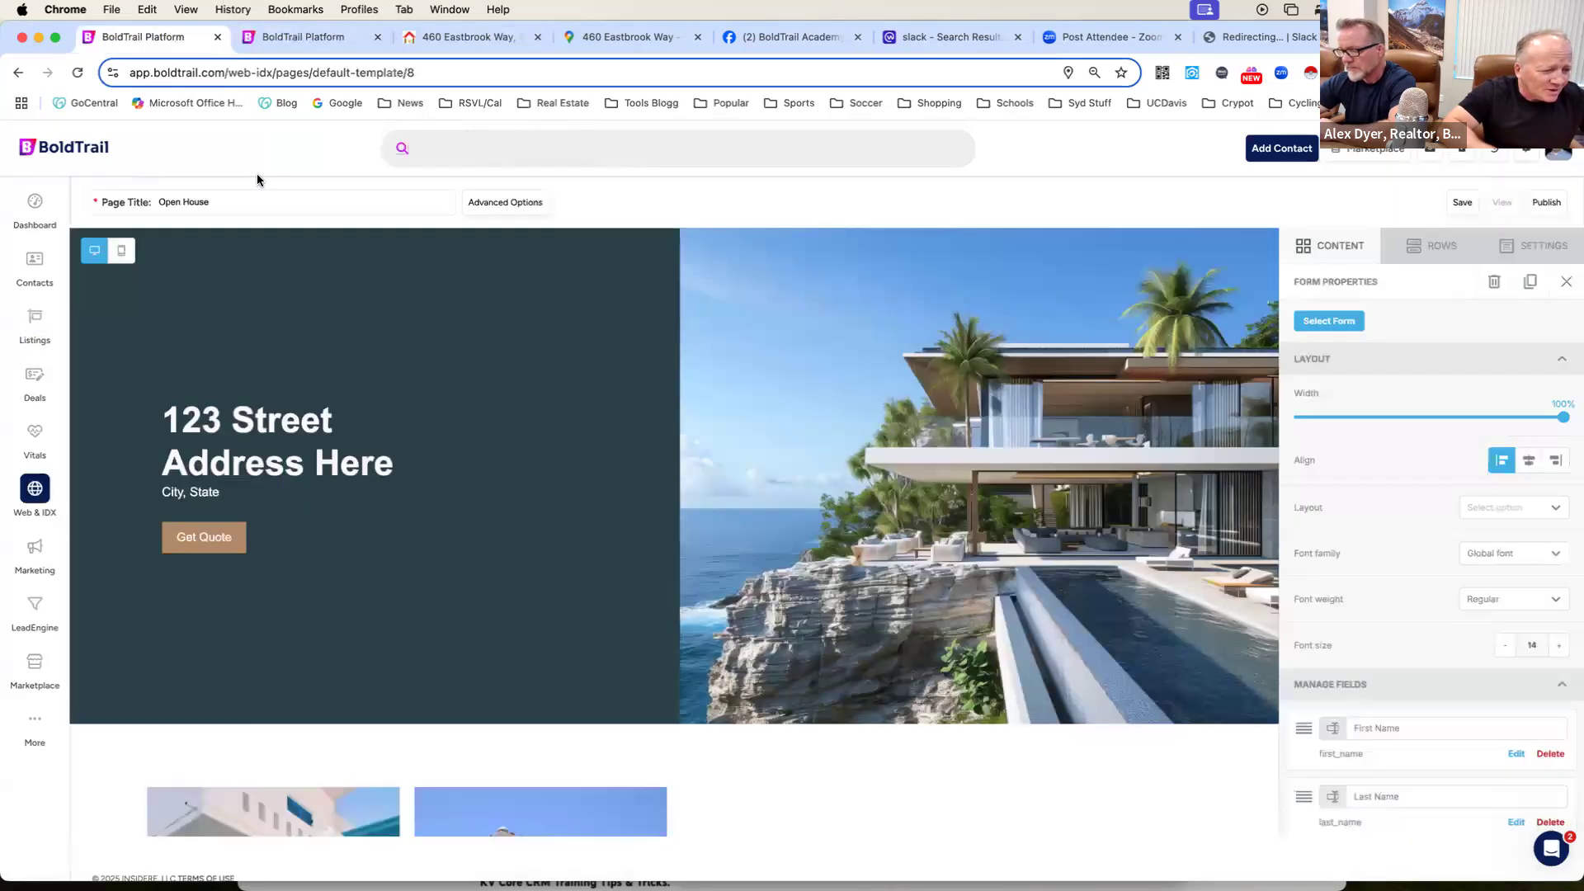
left_click(287, 443)
left_click_drag(394, 465, 157, 427)
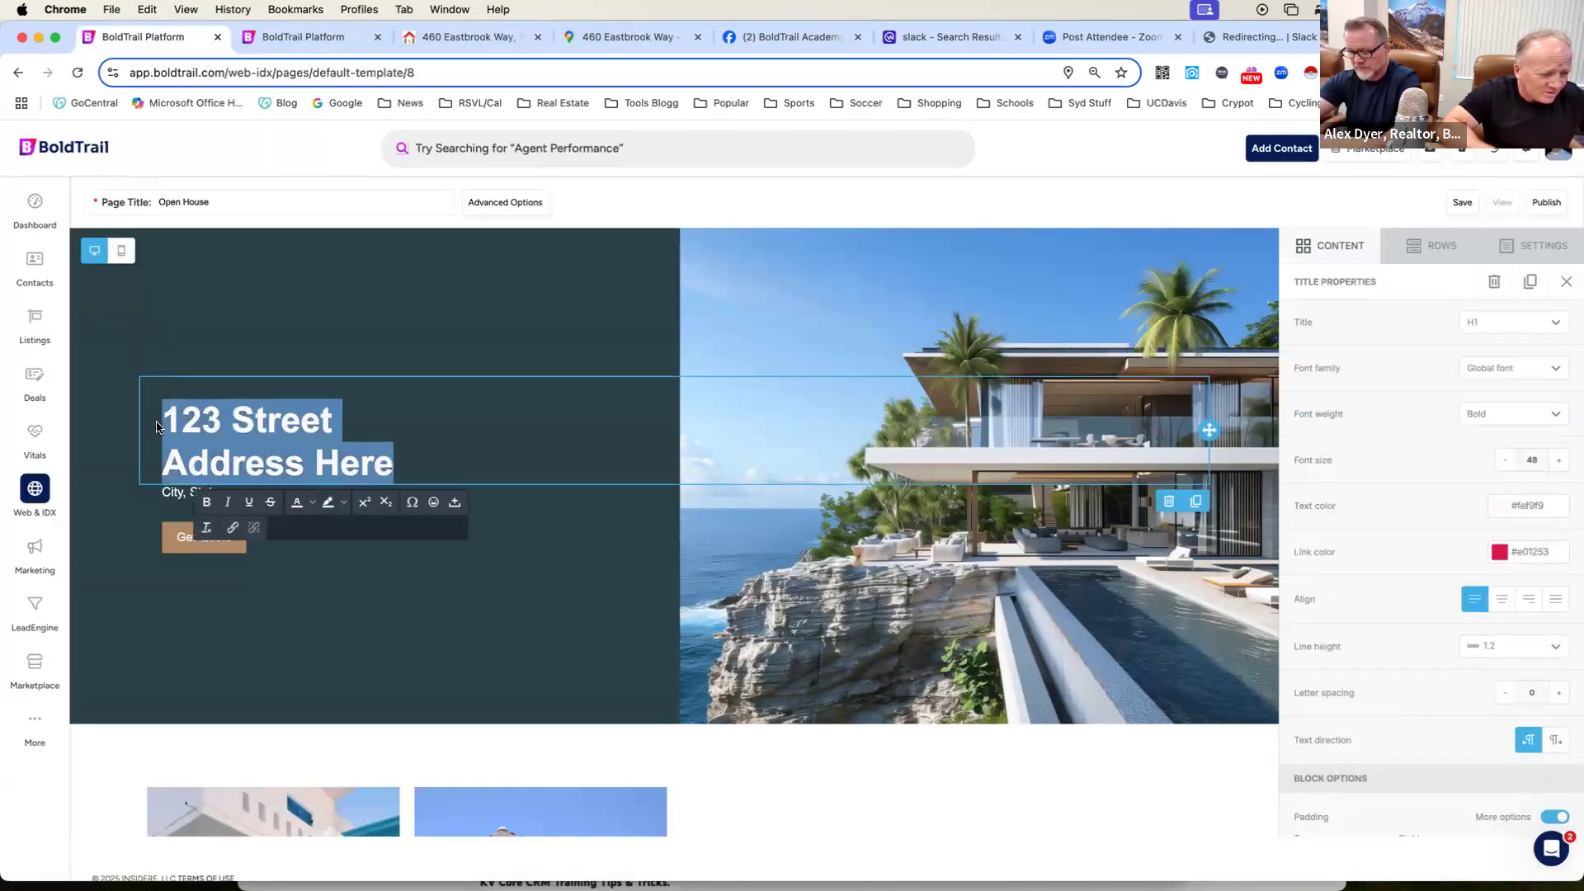
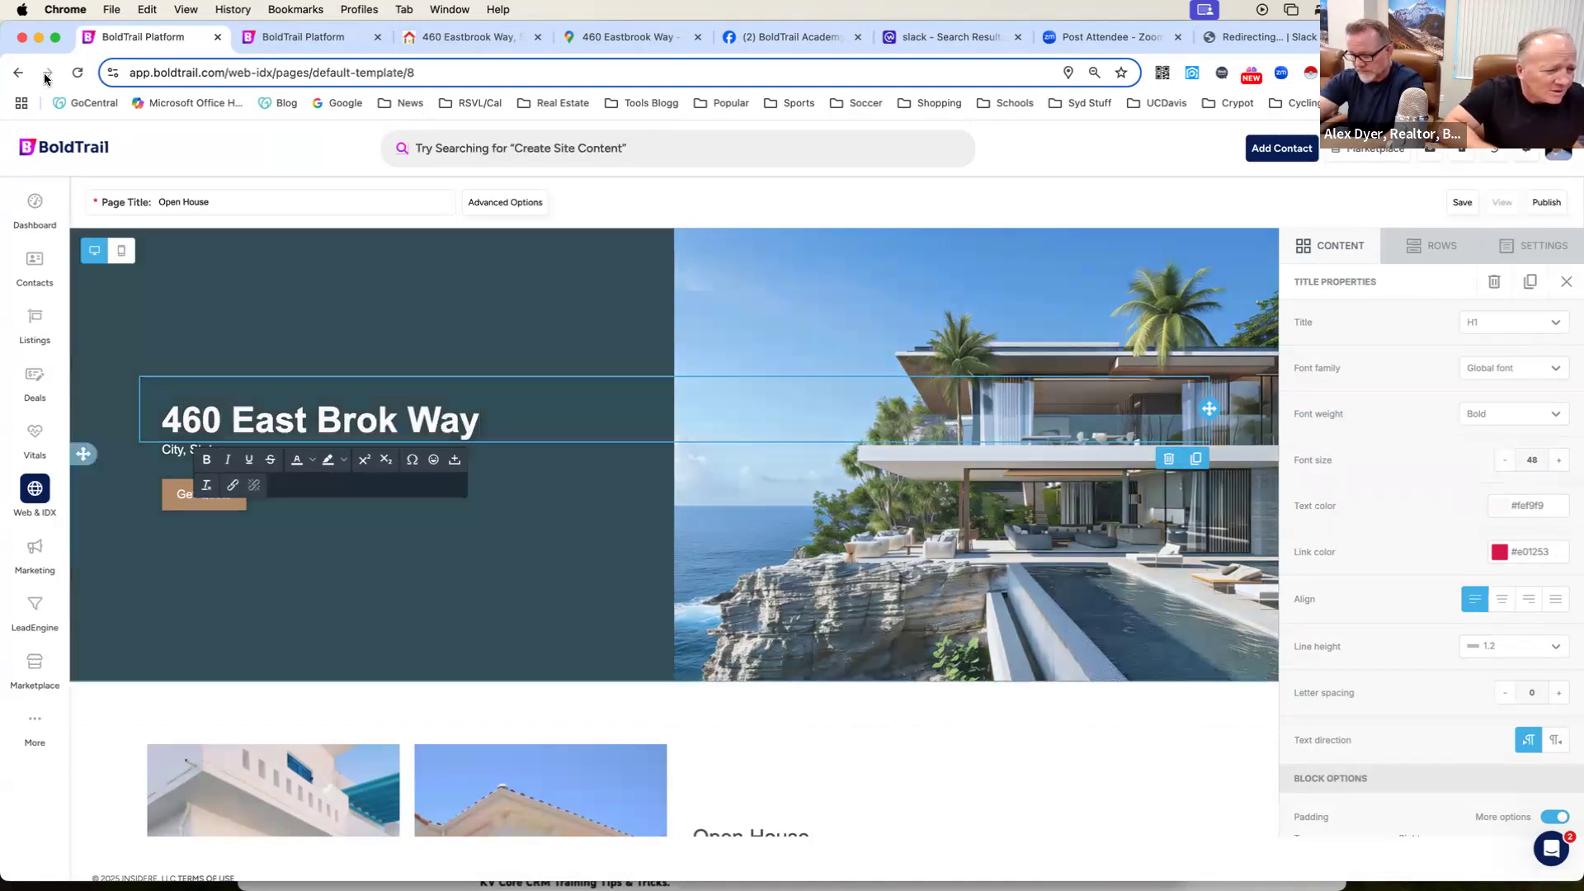
Replace the city and state placeholders under the header title with "Sacramento, California".
left_click(163, 448)
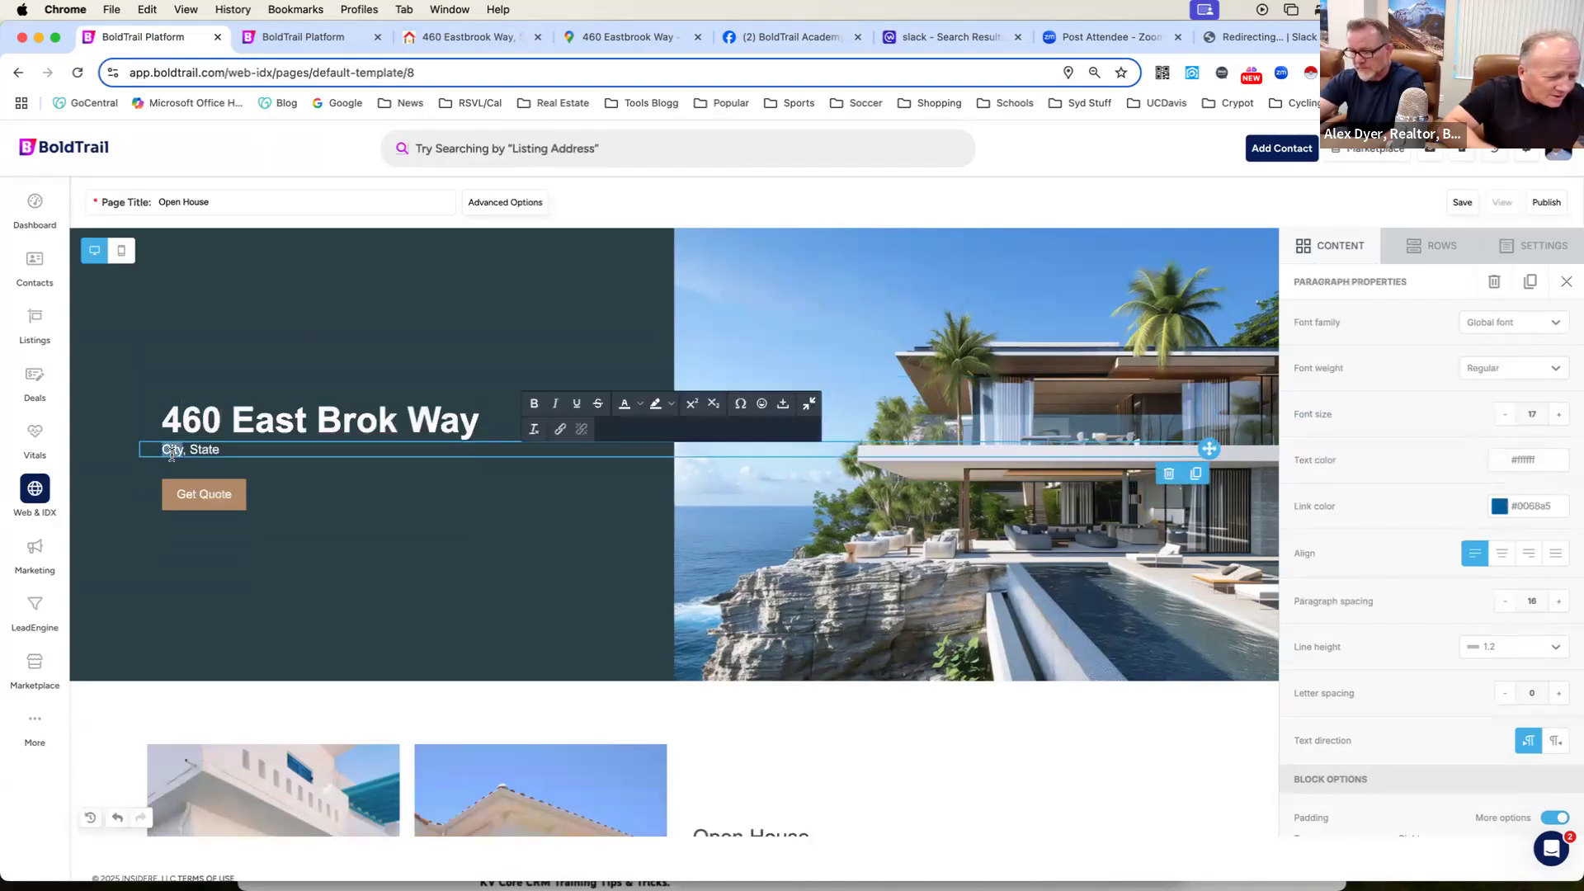
type("Sacramento")
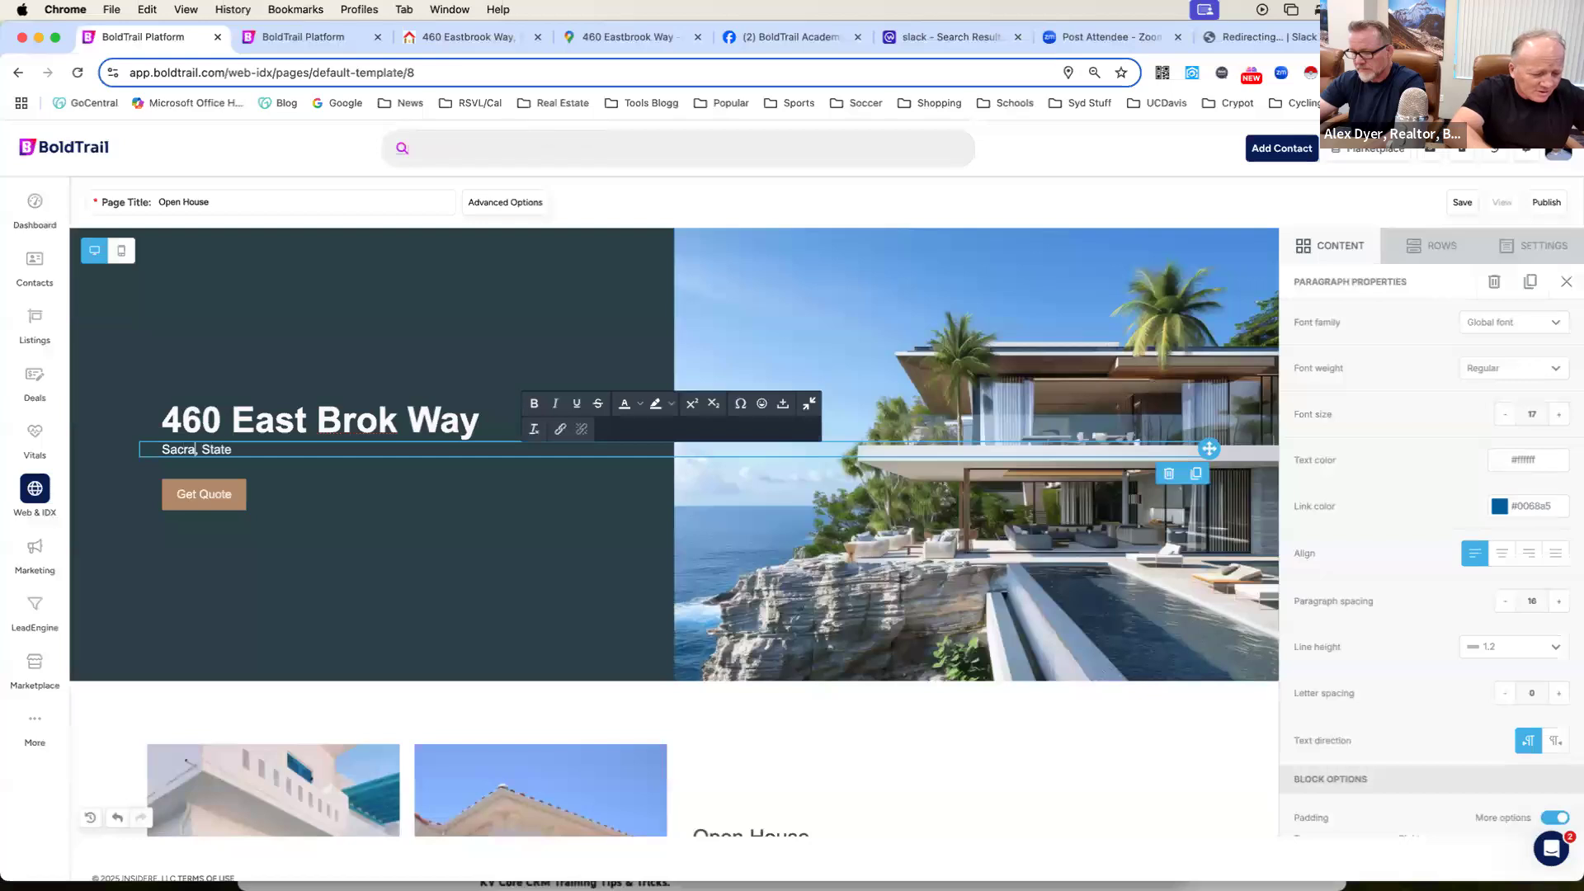
double_click(248, 450)
type("California")
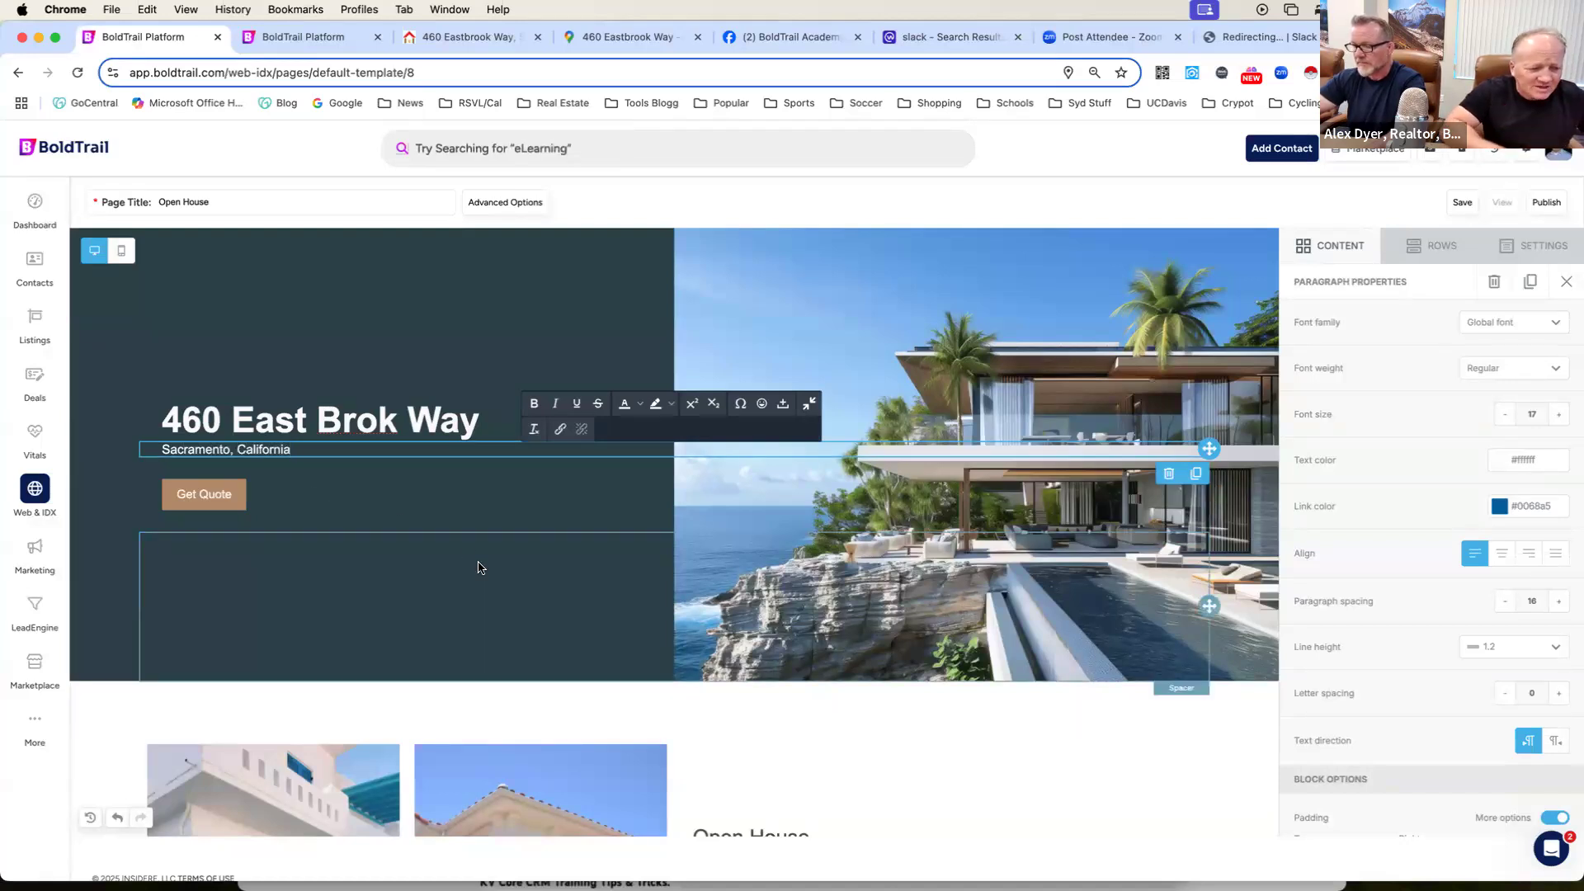
Check the street name against the listing's pages and correct its spelling in the header title.
left_click(334, 392)
left_click(284, 43)
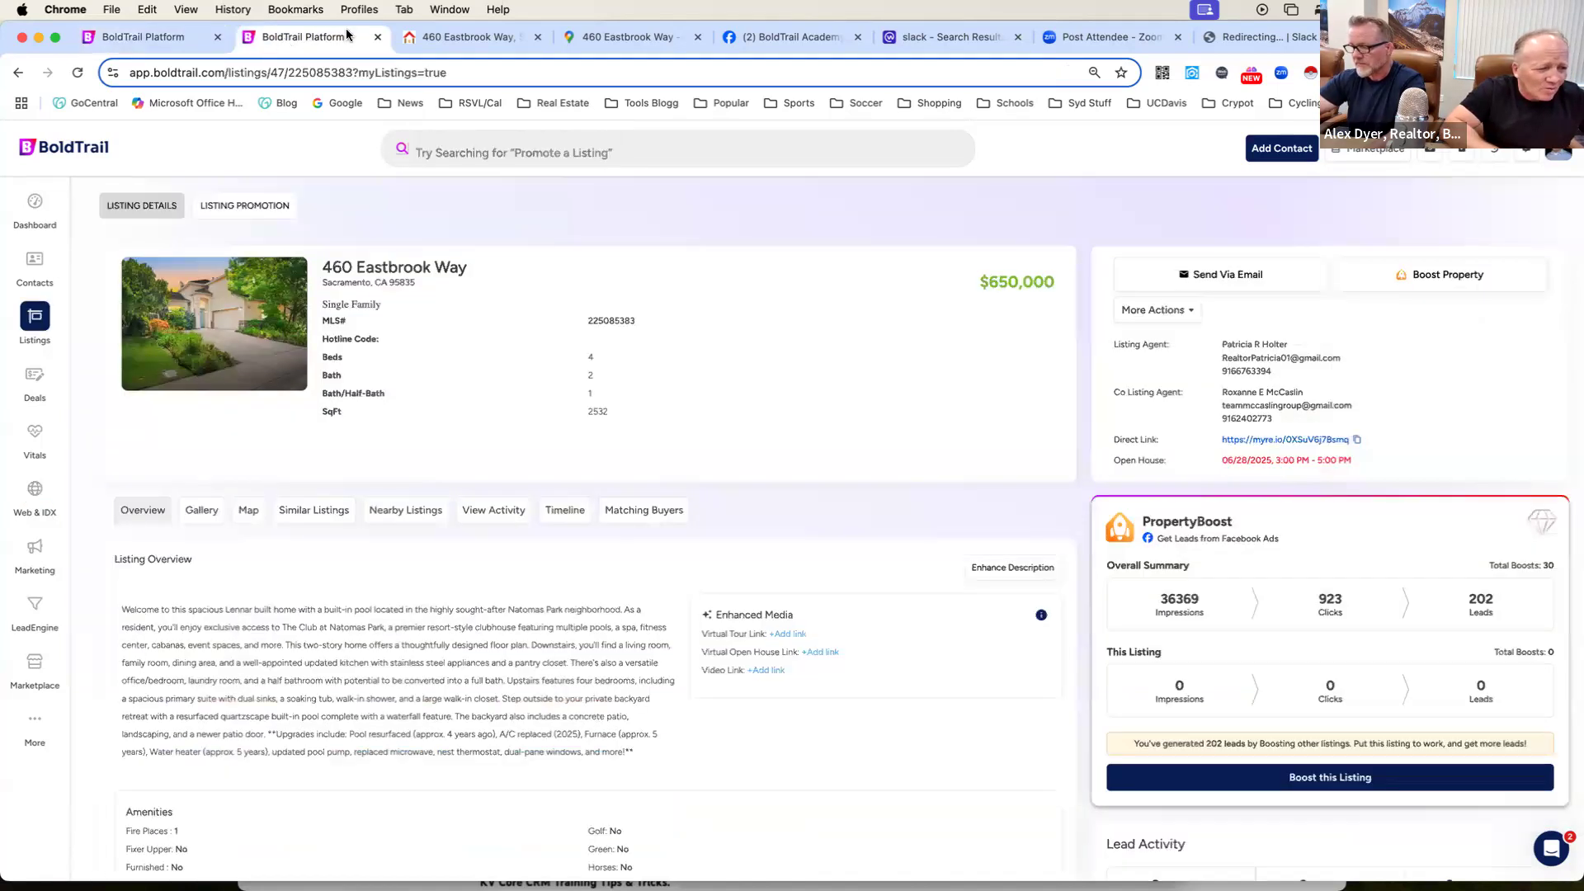
left_click(467, 48)
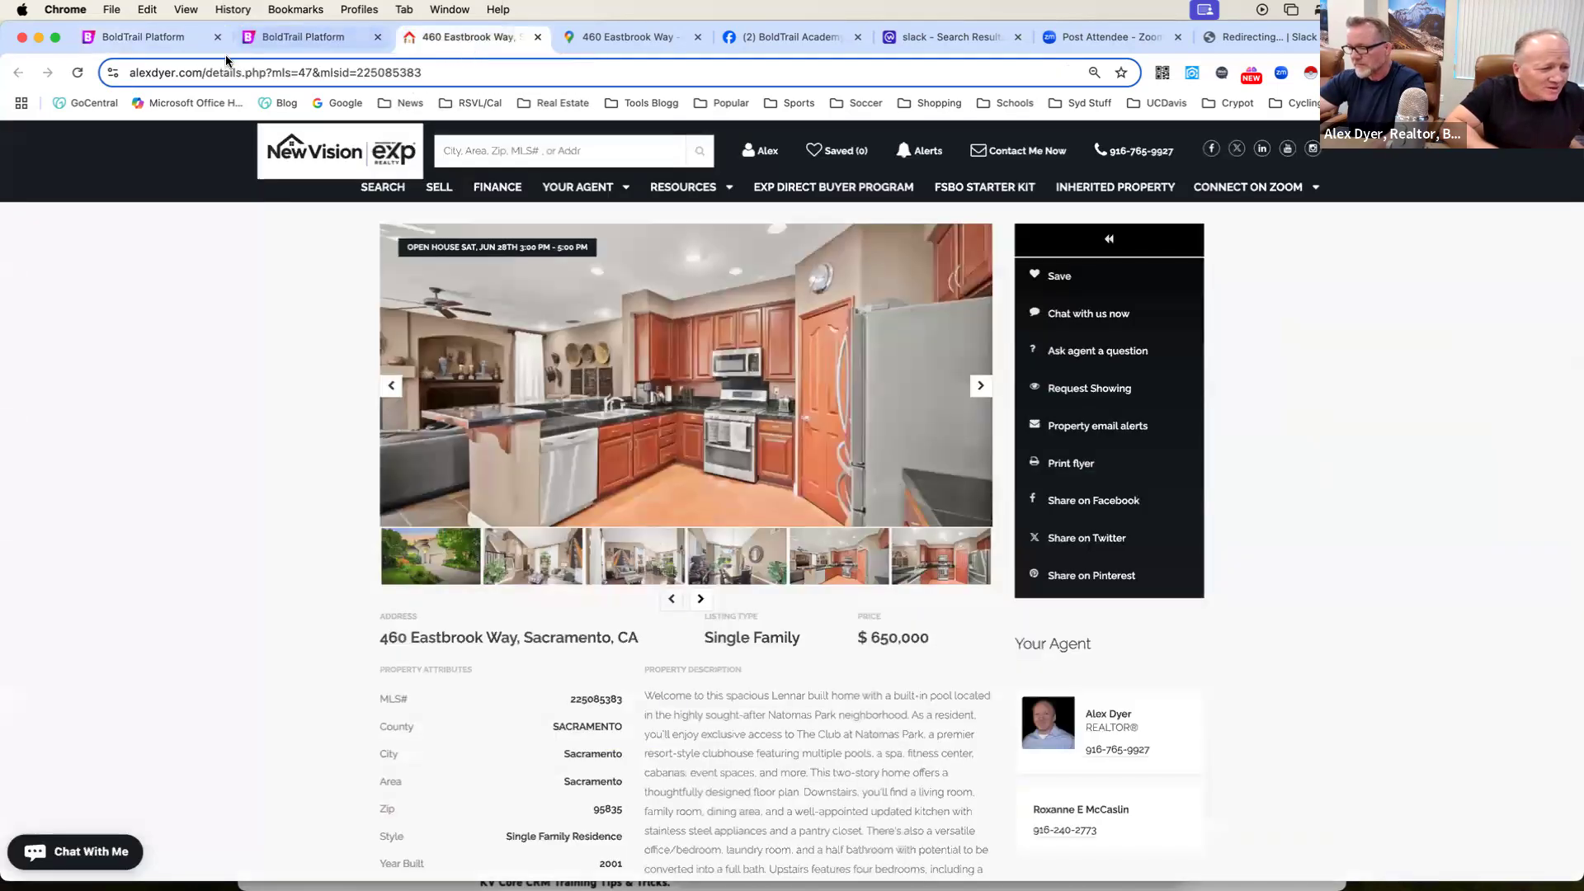
left_click(152, 37)
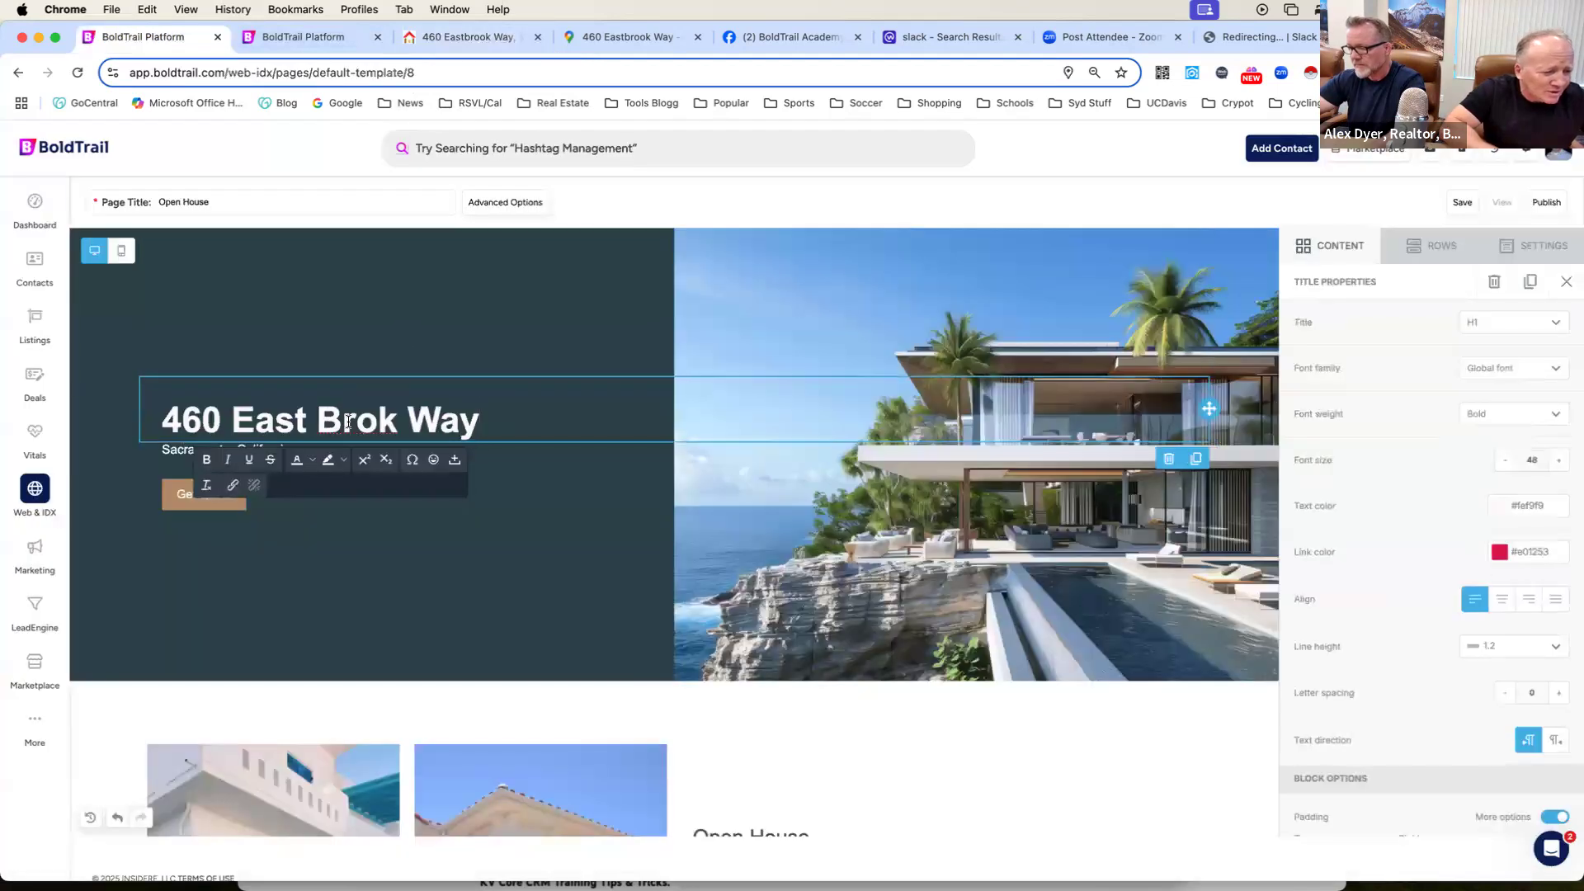
double_click(348, 422)
left_click(318, 416)
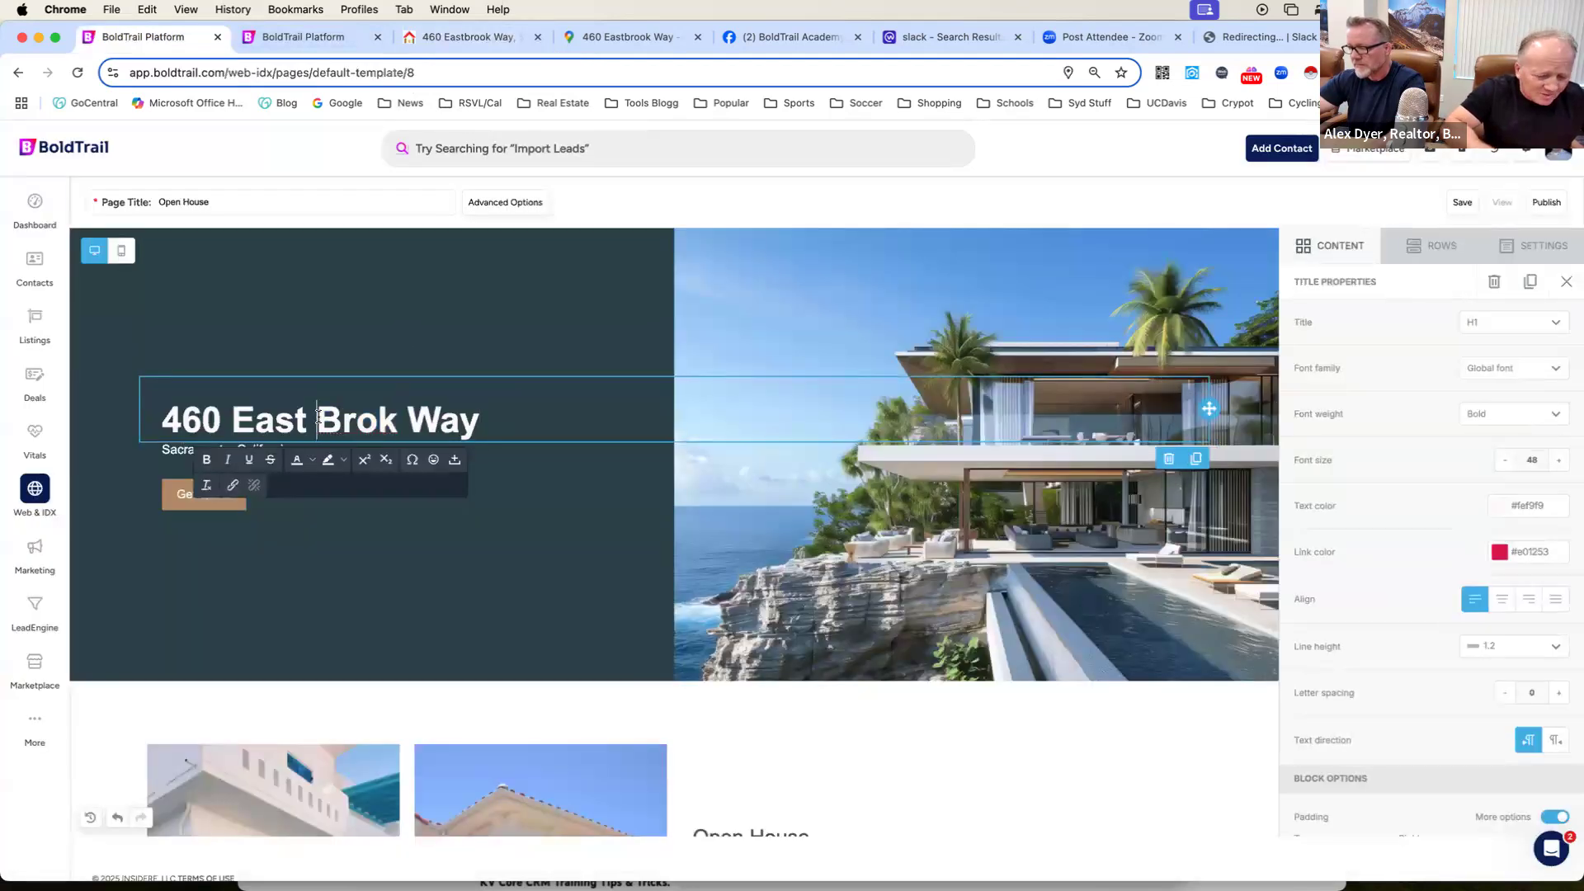
key("BackSpace")
key("BackSpace")
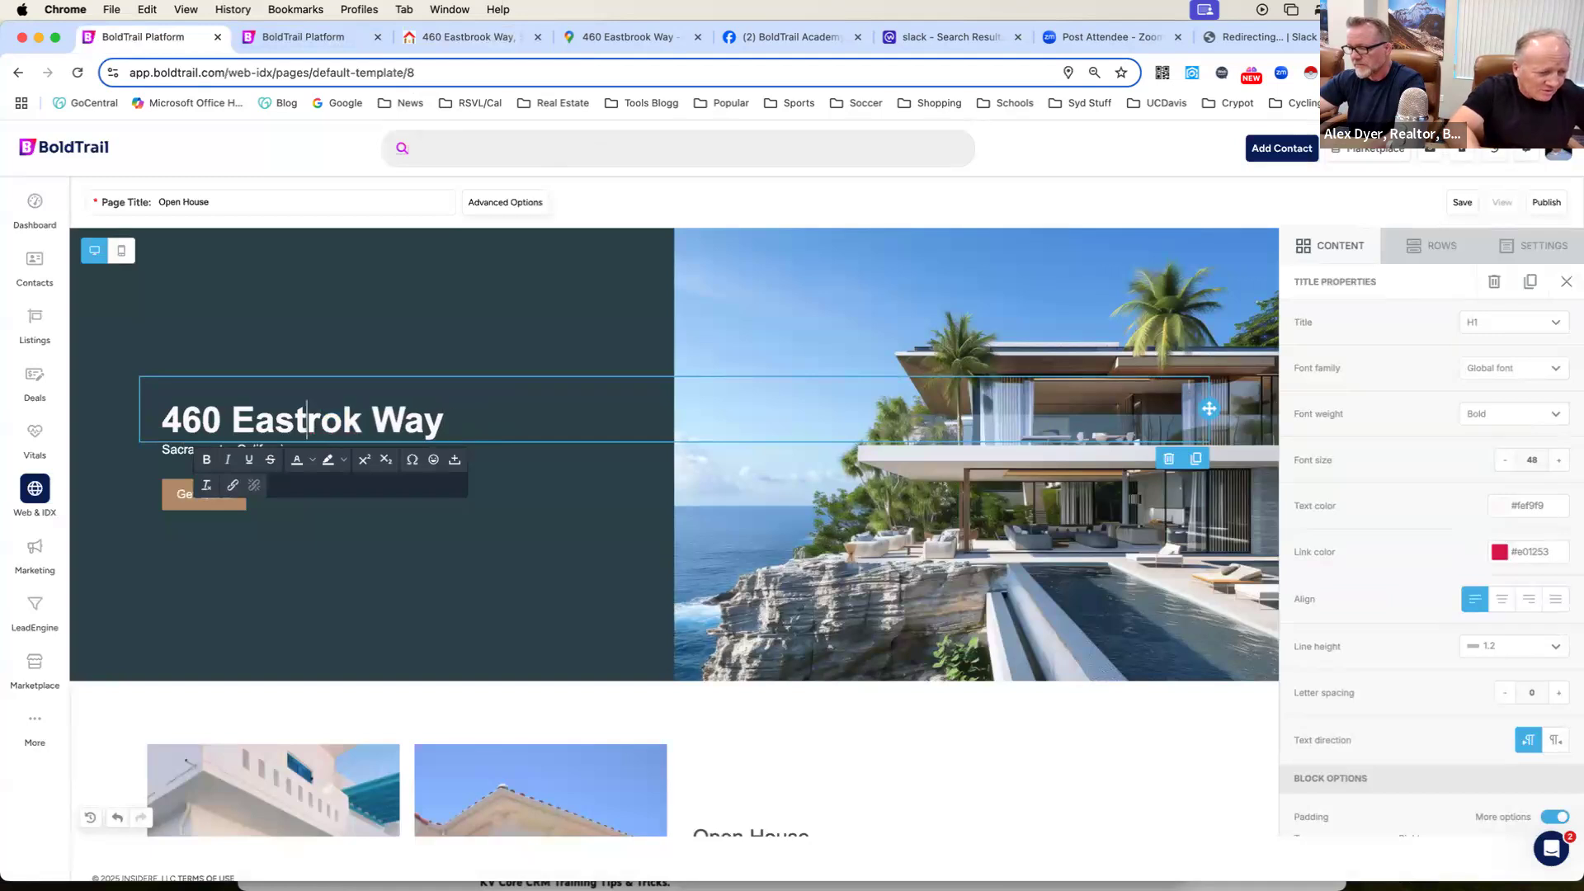
type("b")
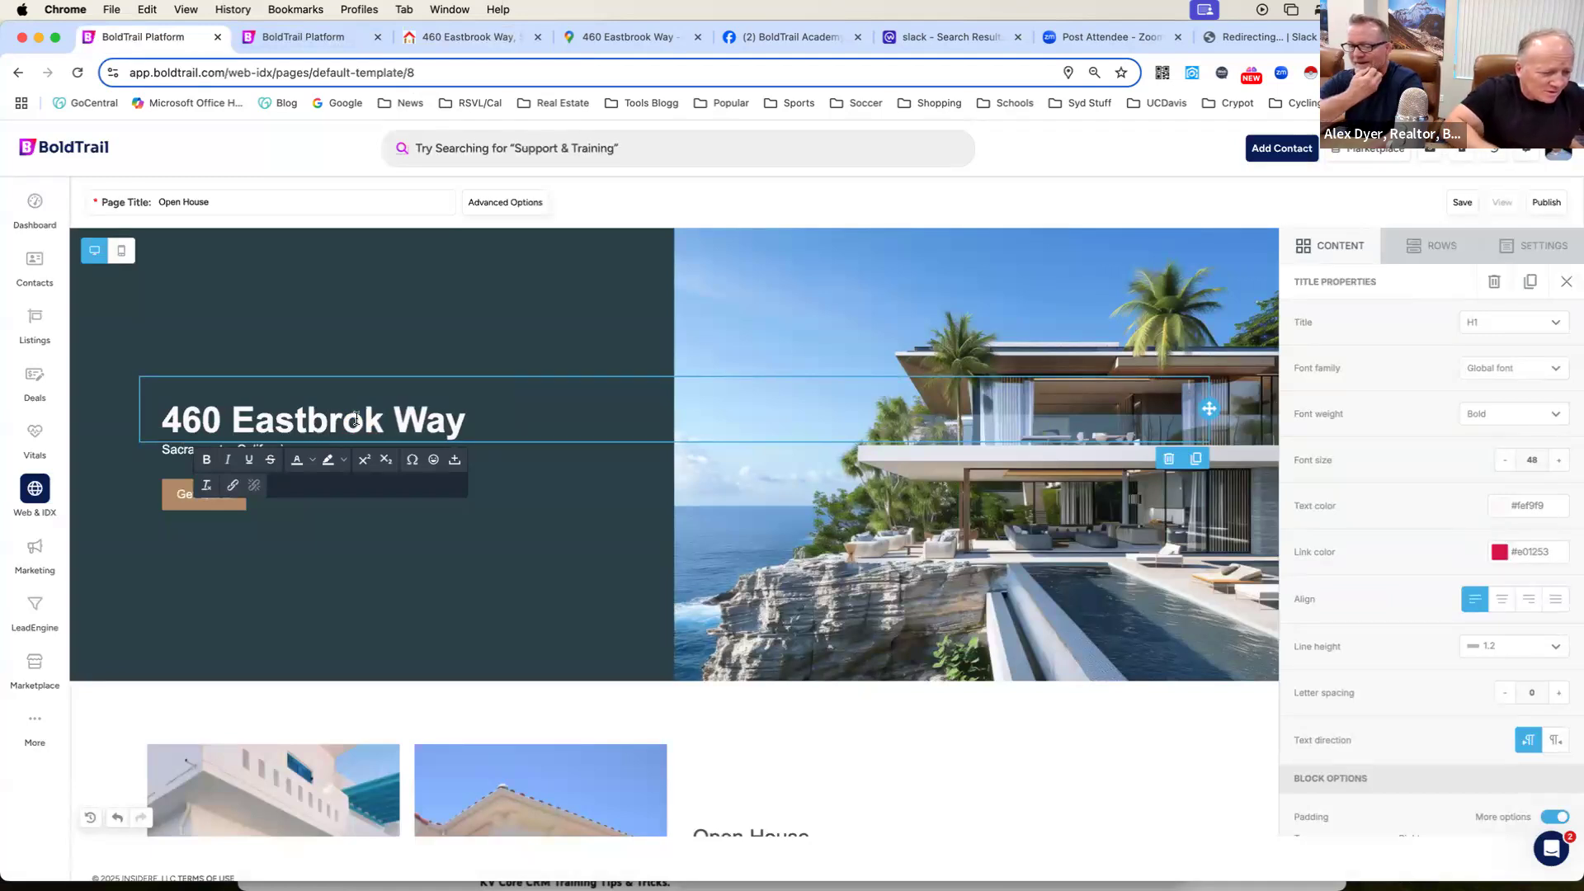
left_click(366, 422)
type("o")
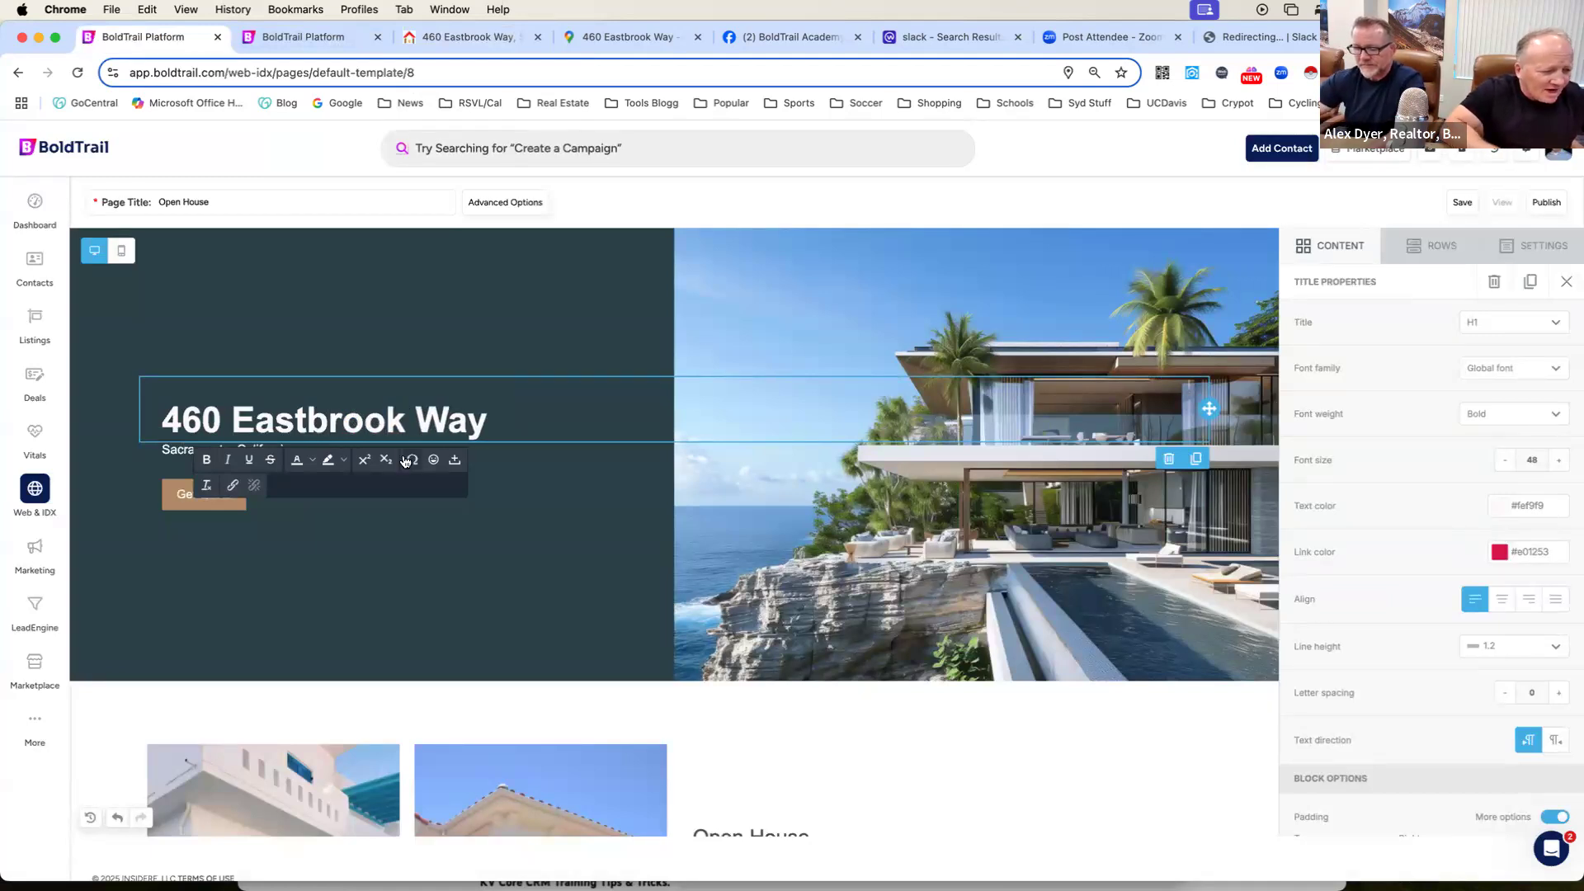
Set the header's Get Quote button background color to the blue #0068a5.
scroll(405, 461, "down", 2)
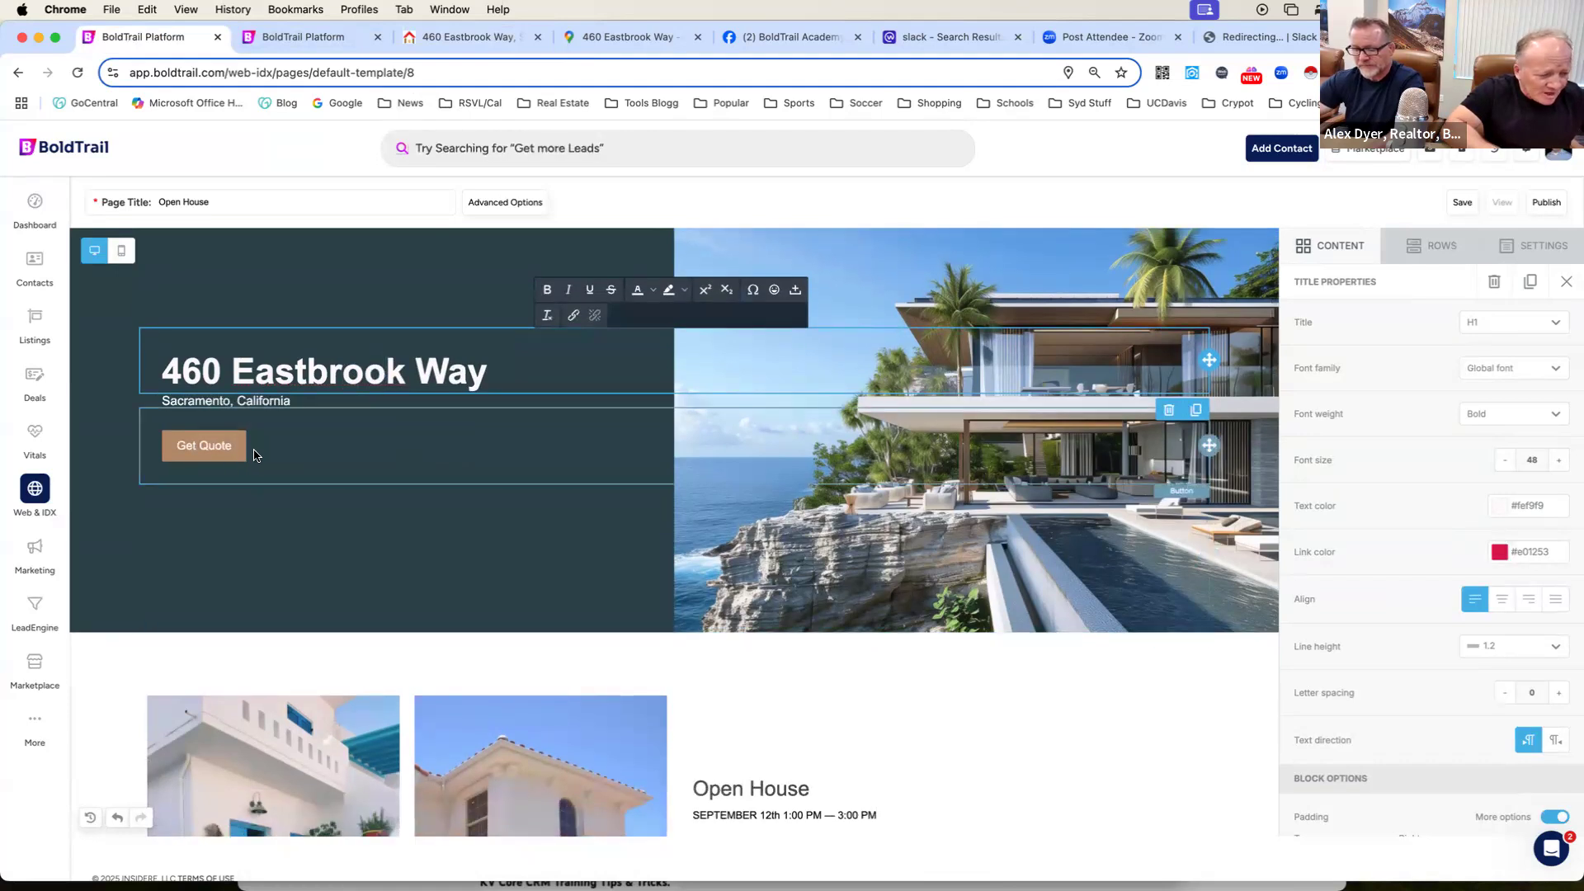
left_click(258, 455)
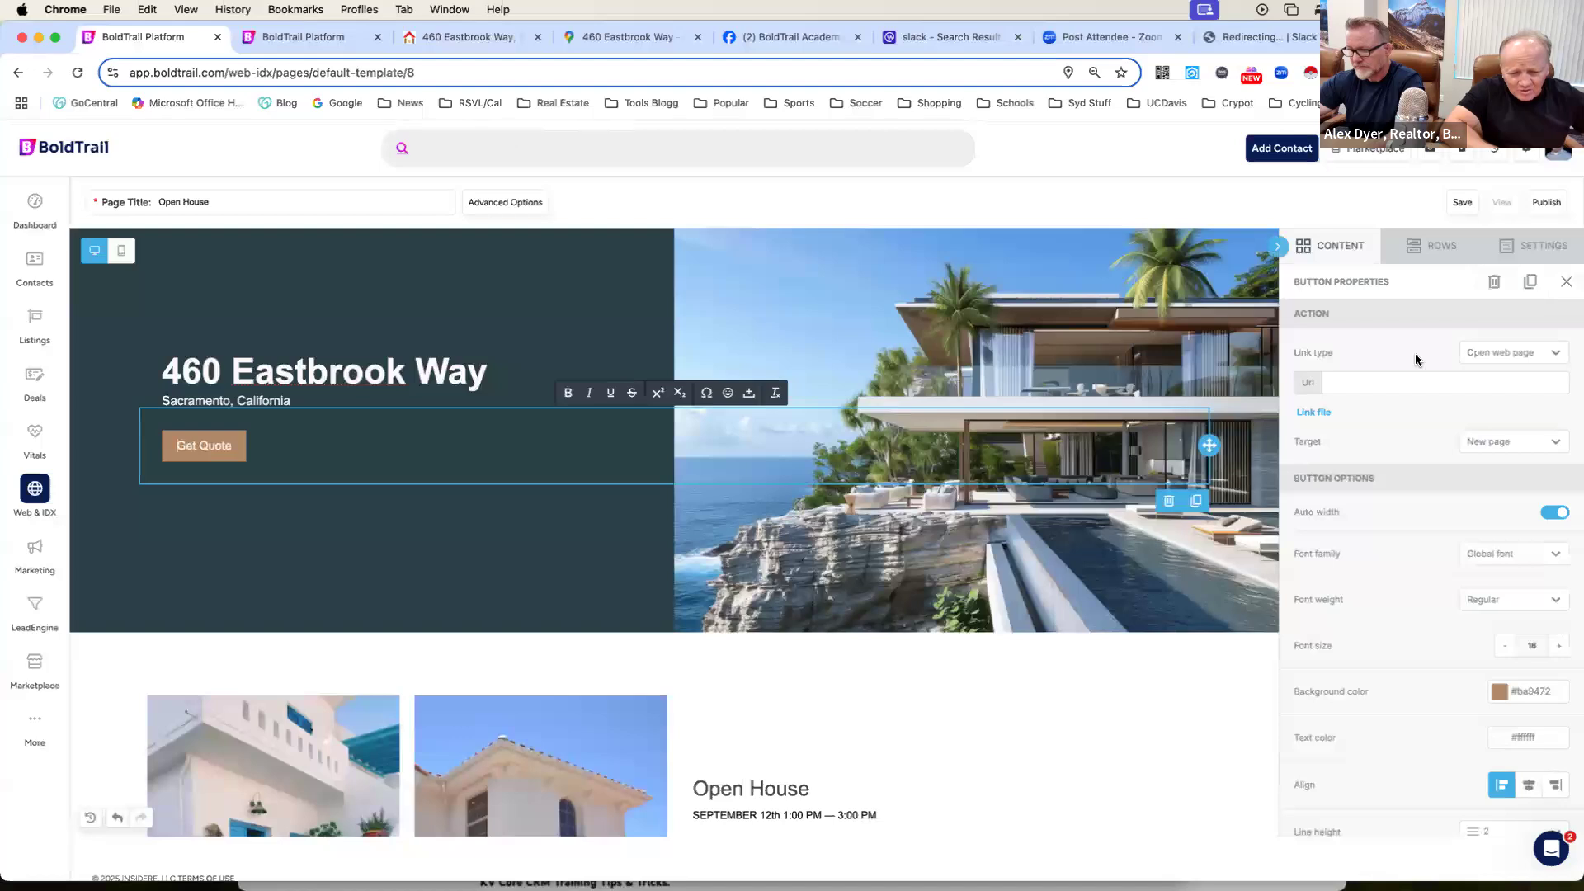
scroll(1415, 360, "down", 1)
scroll(1415, 360, "up", 1)
scroll(1414, 359, "down", 1)
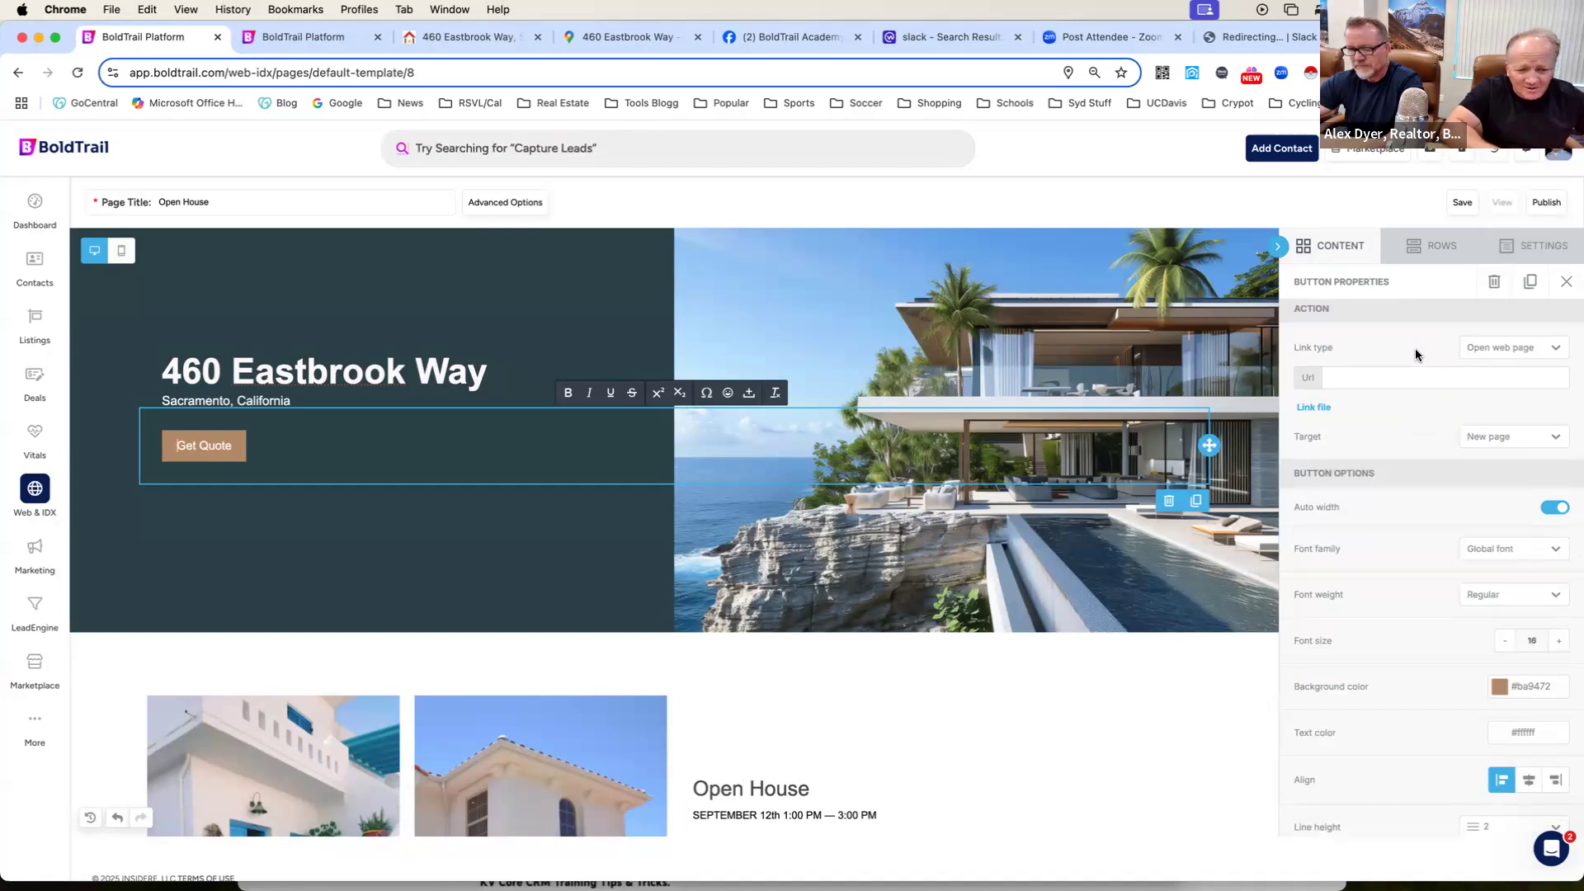
scroll(1415, 356, "down", 4)
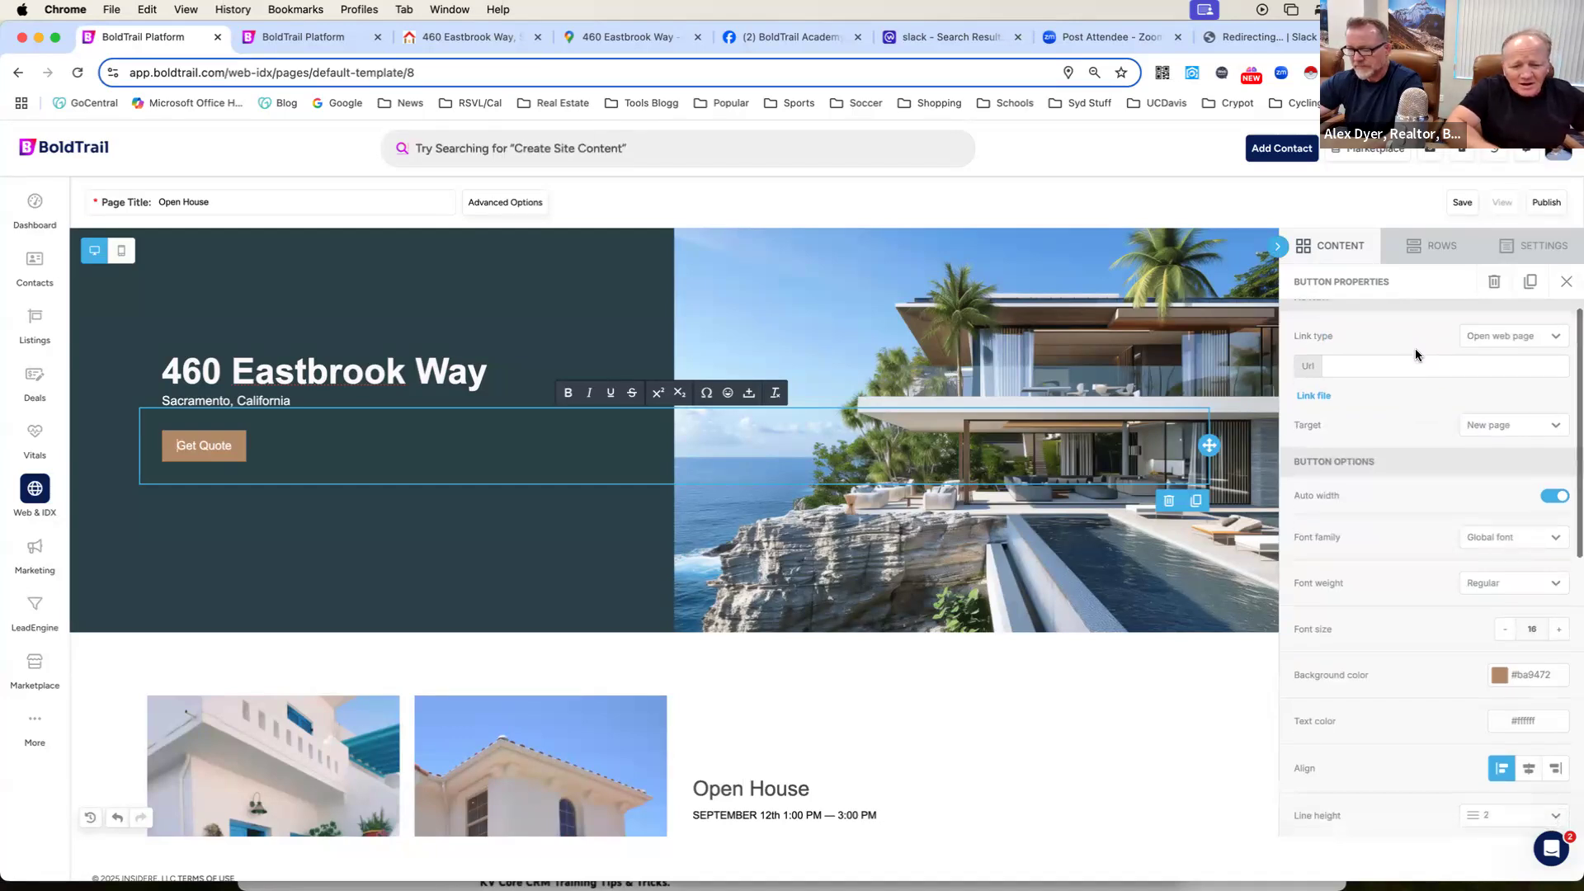
scroll(1415, 363, "down", 1)
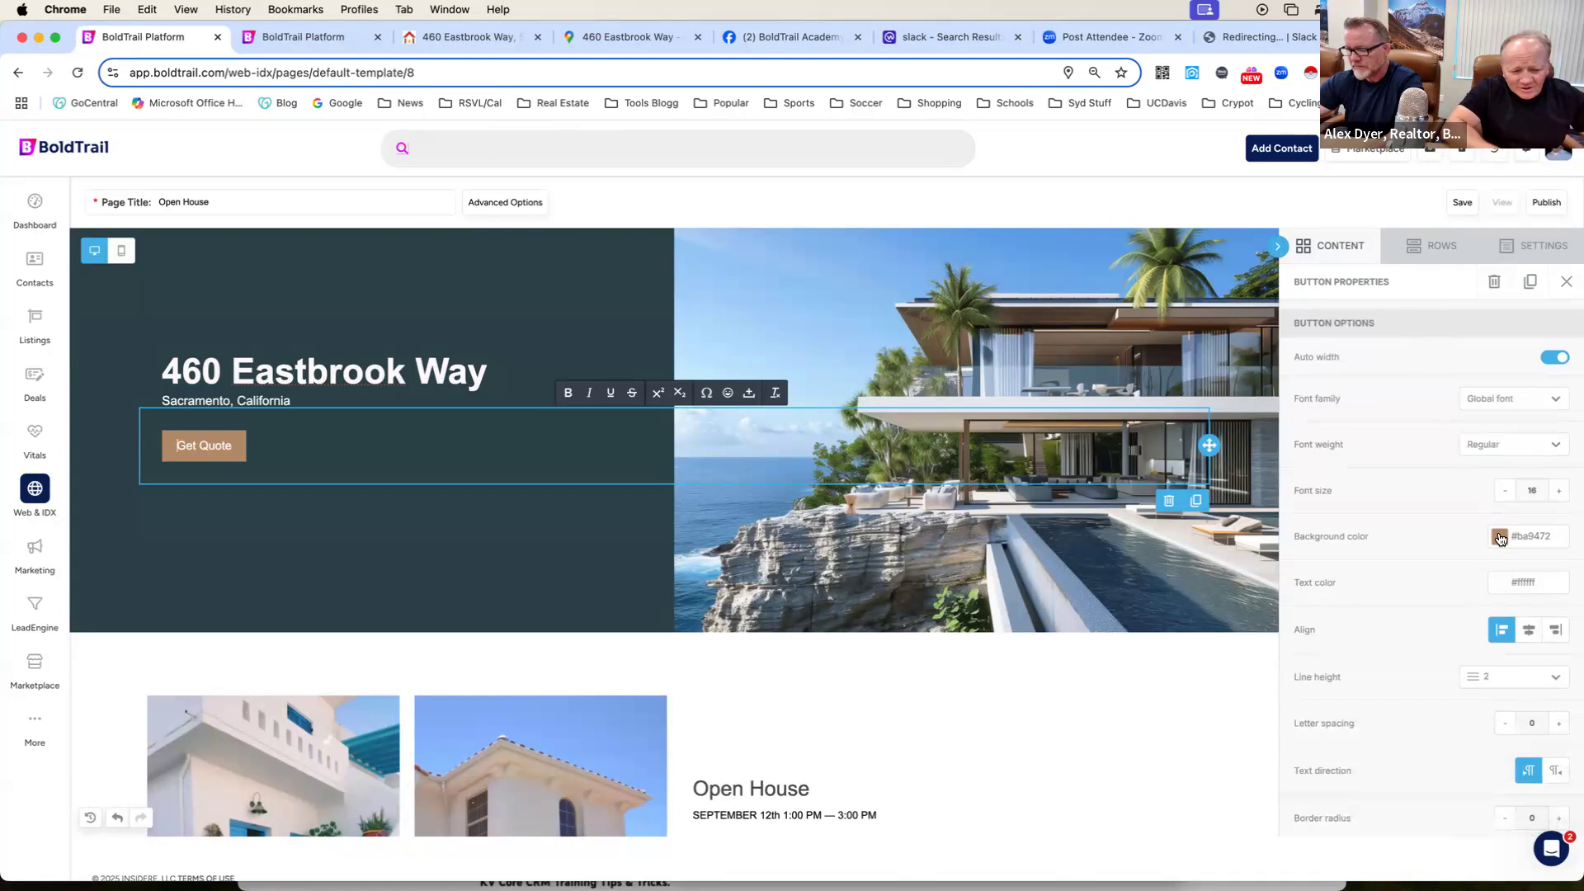
left_click(1499, 537)
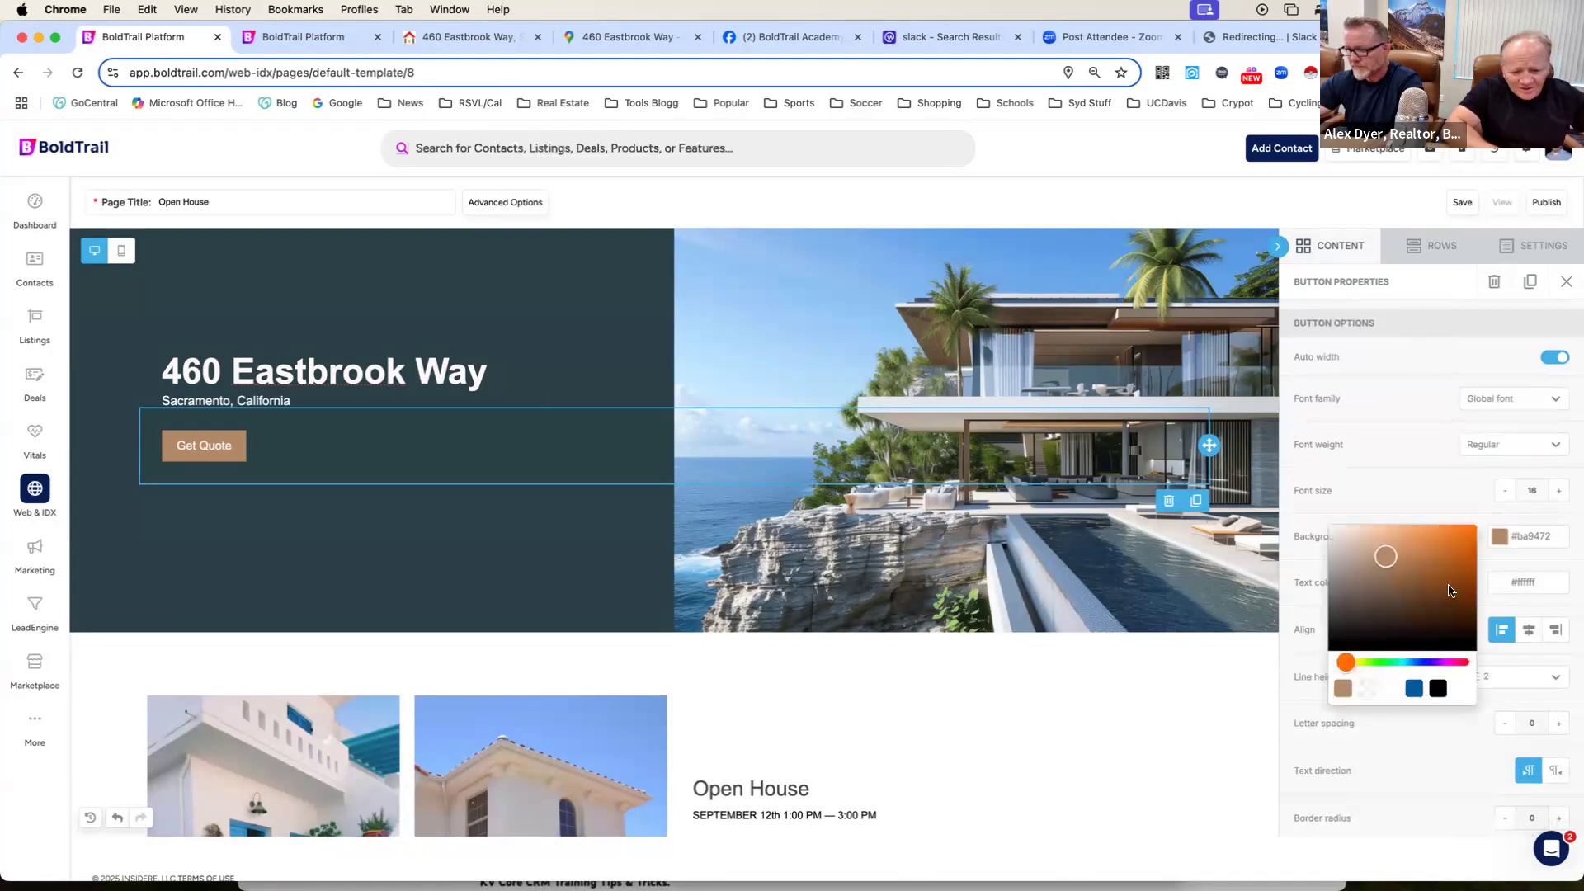
left_click(1413, 690)
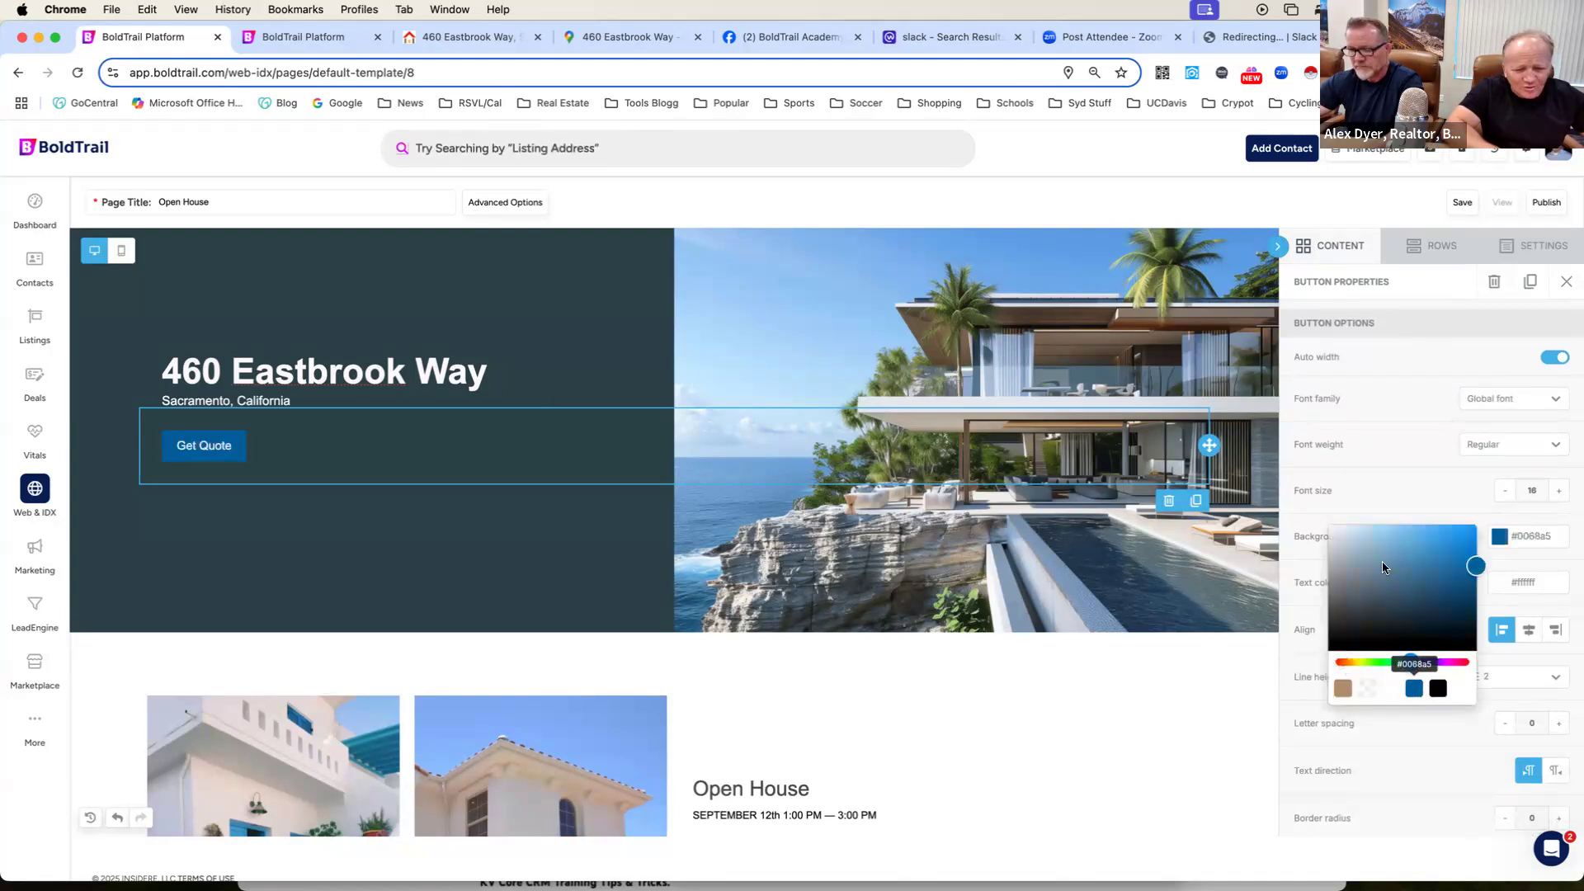
left_click(1404, 480)
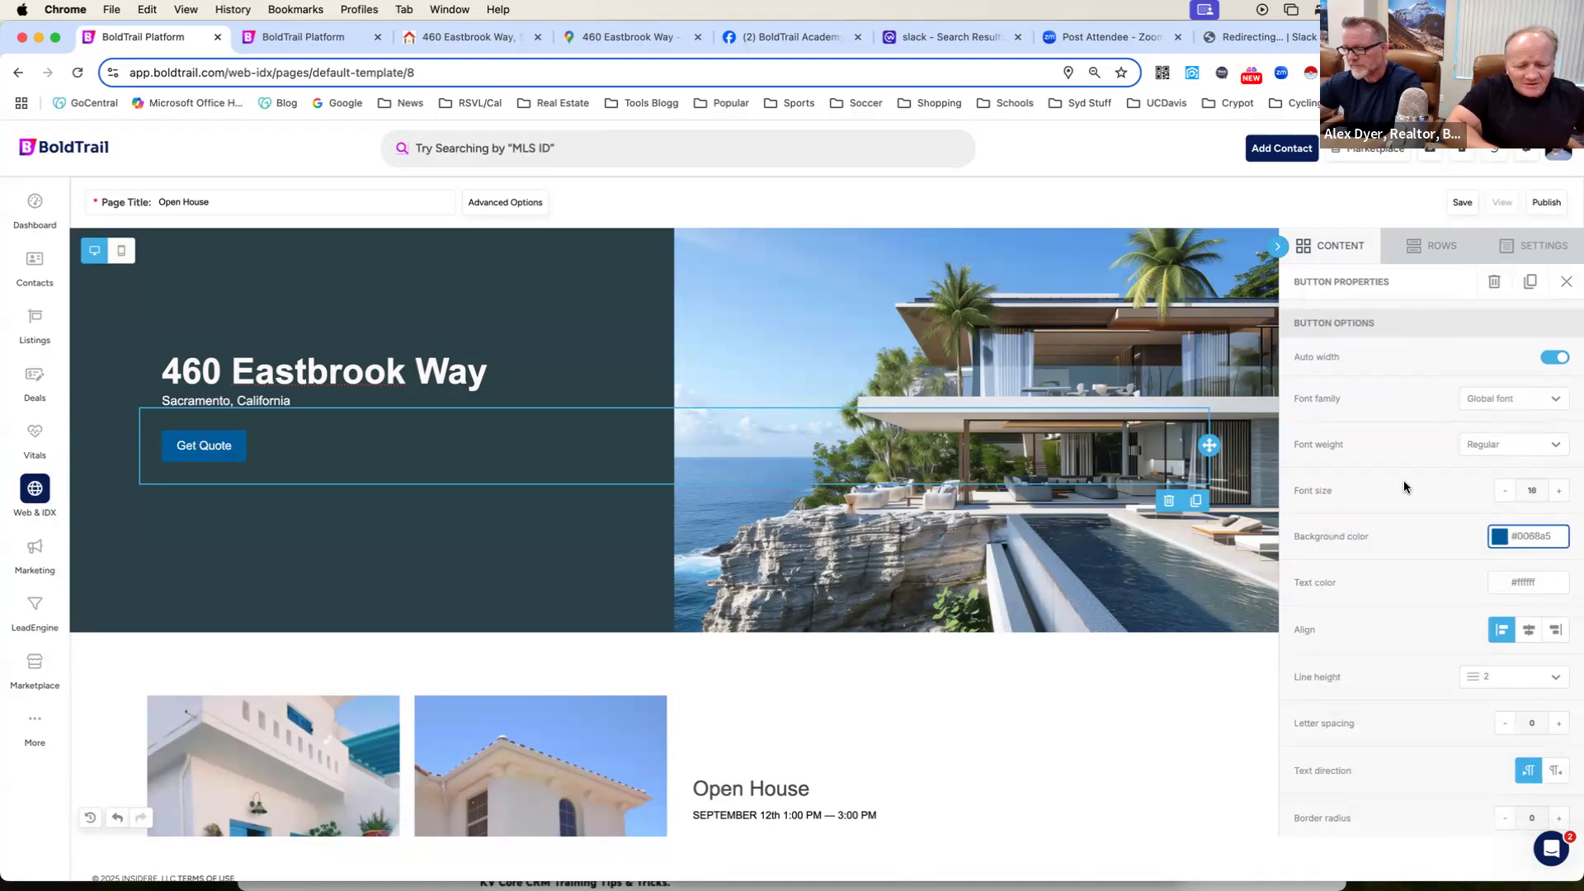
Open the Contact Me page on the agent's public website and copy its URL for the Get Quote button.
scroll(1403, 487, "down", 1)
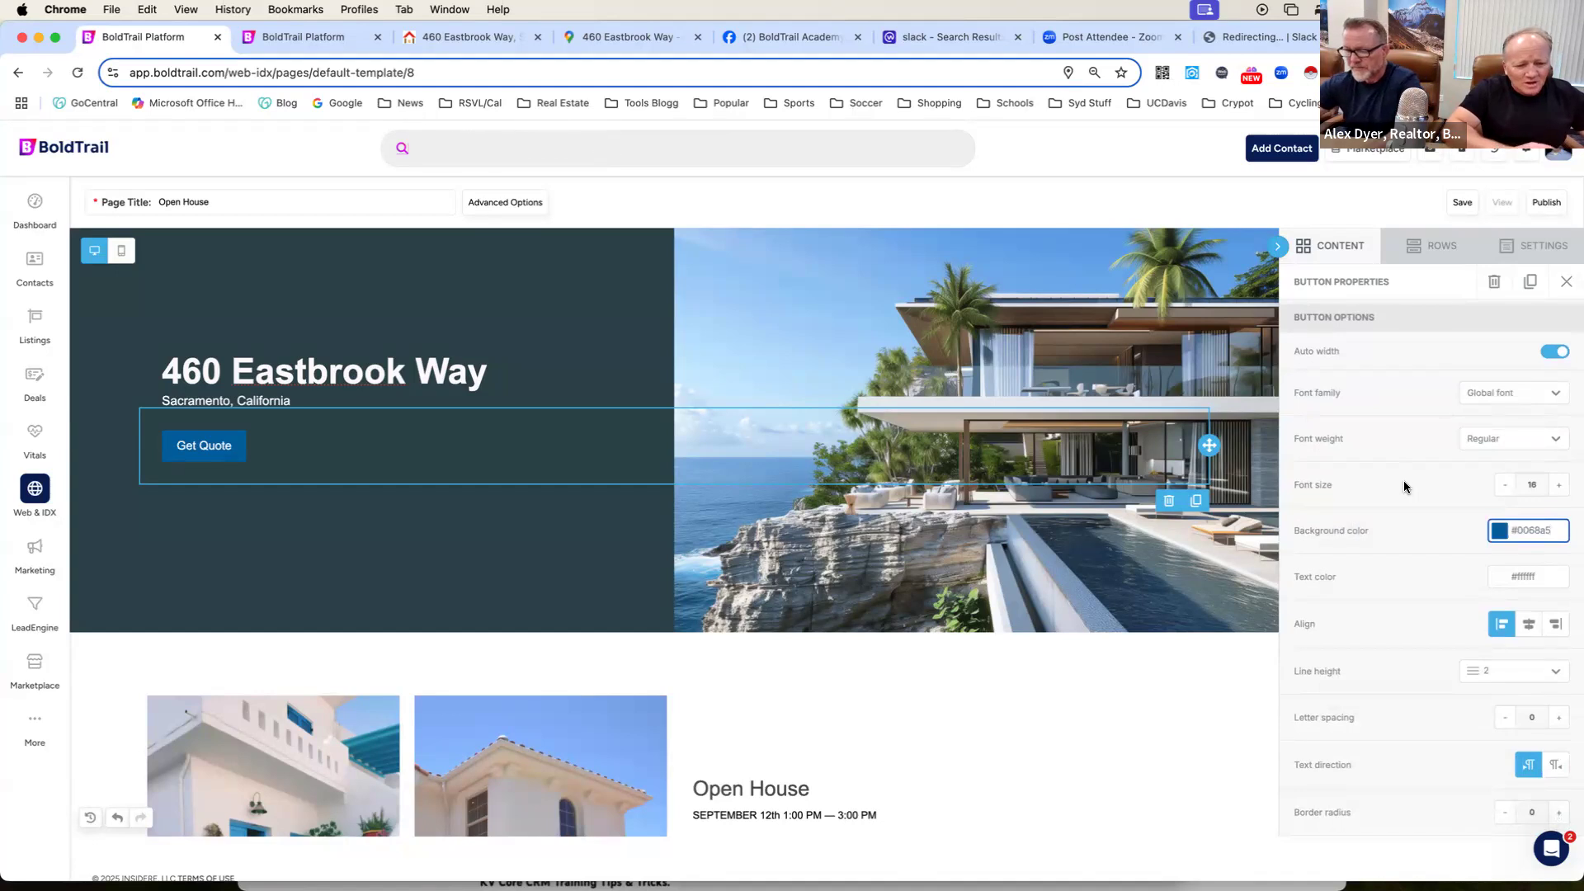
scroll(1403, 487, "up", 3)
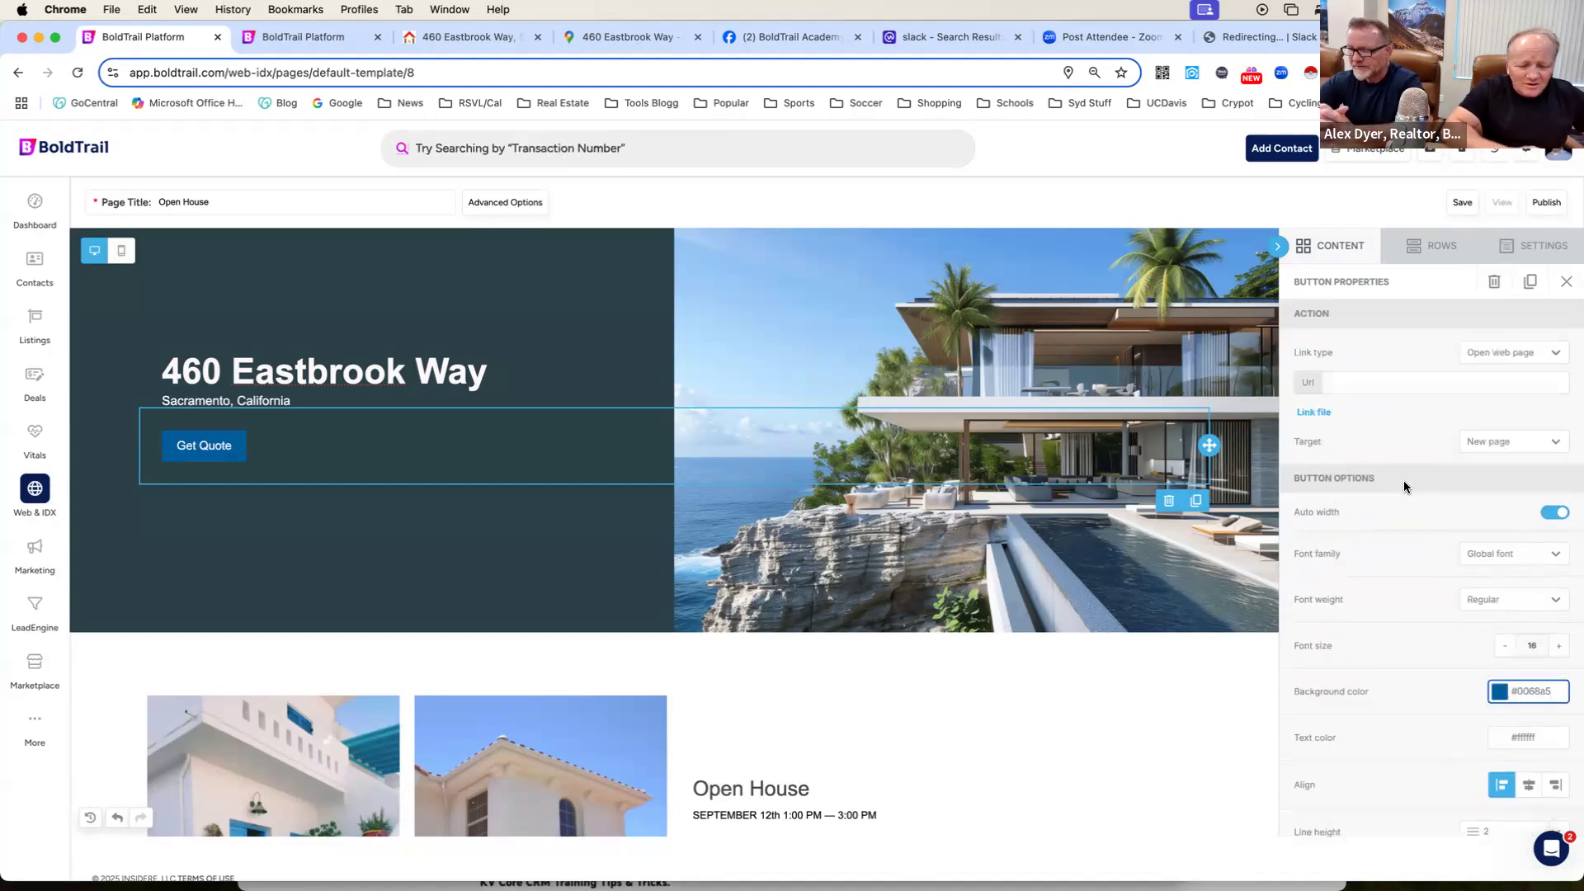
left_click(1404, 487)
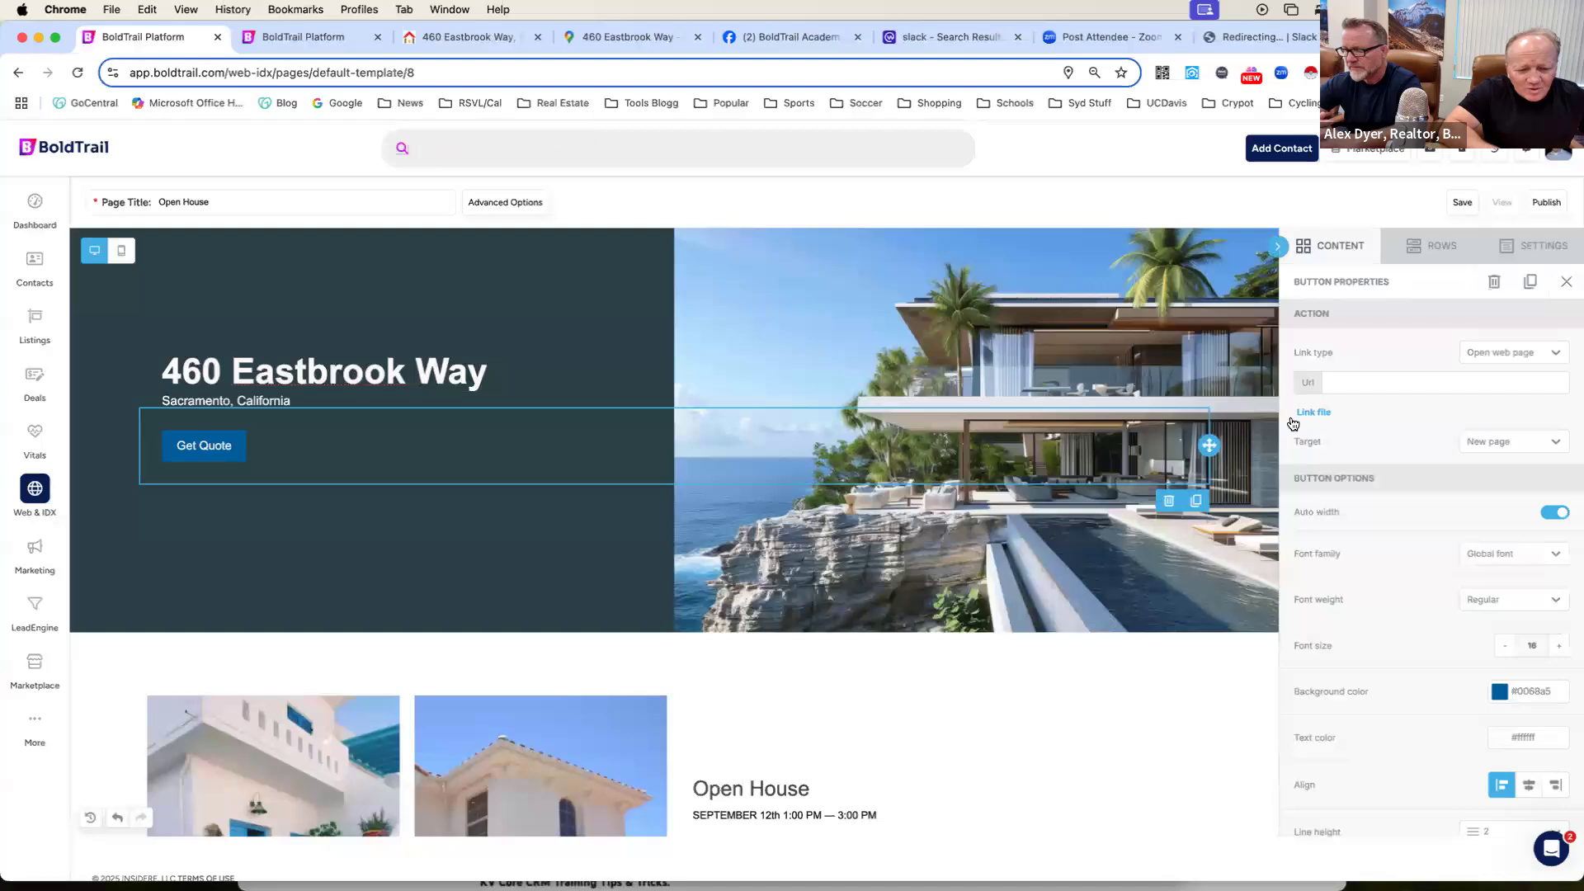
left_click(1349, 387)
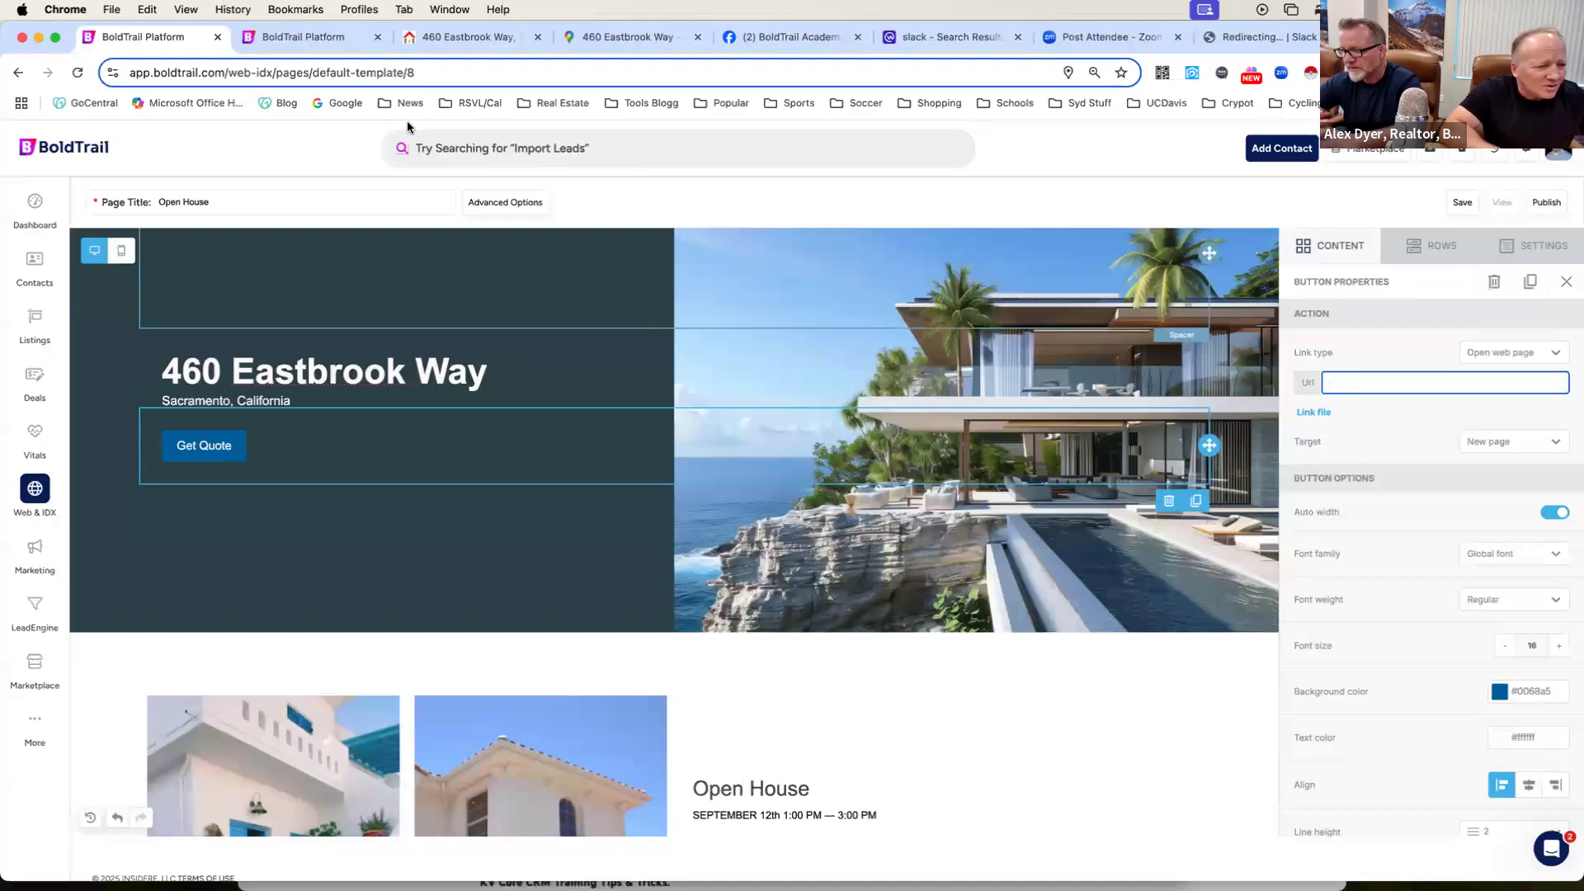
left_click(453, 39)
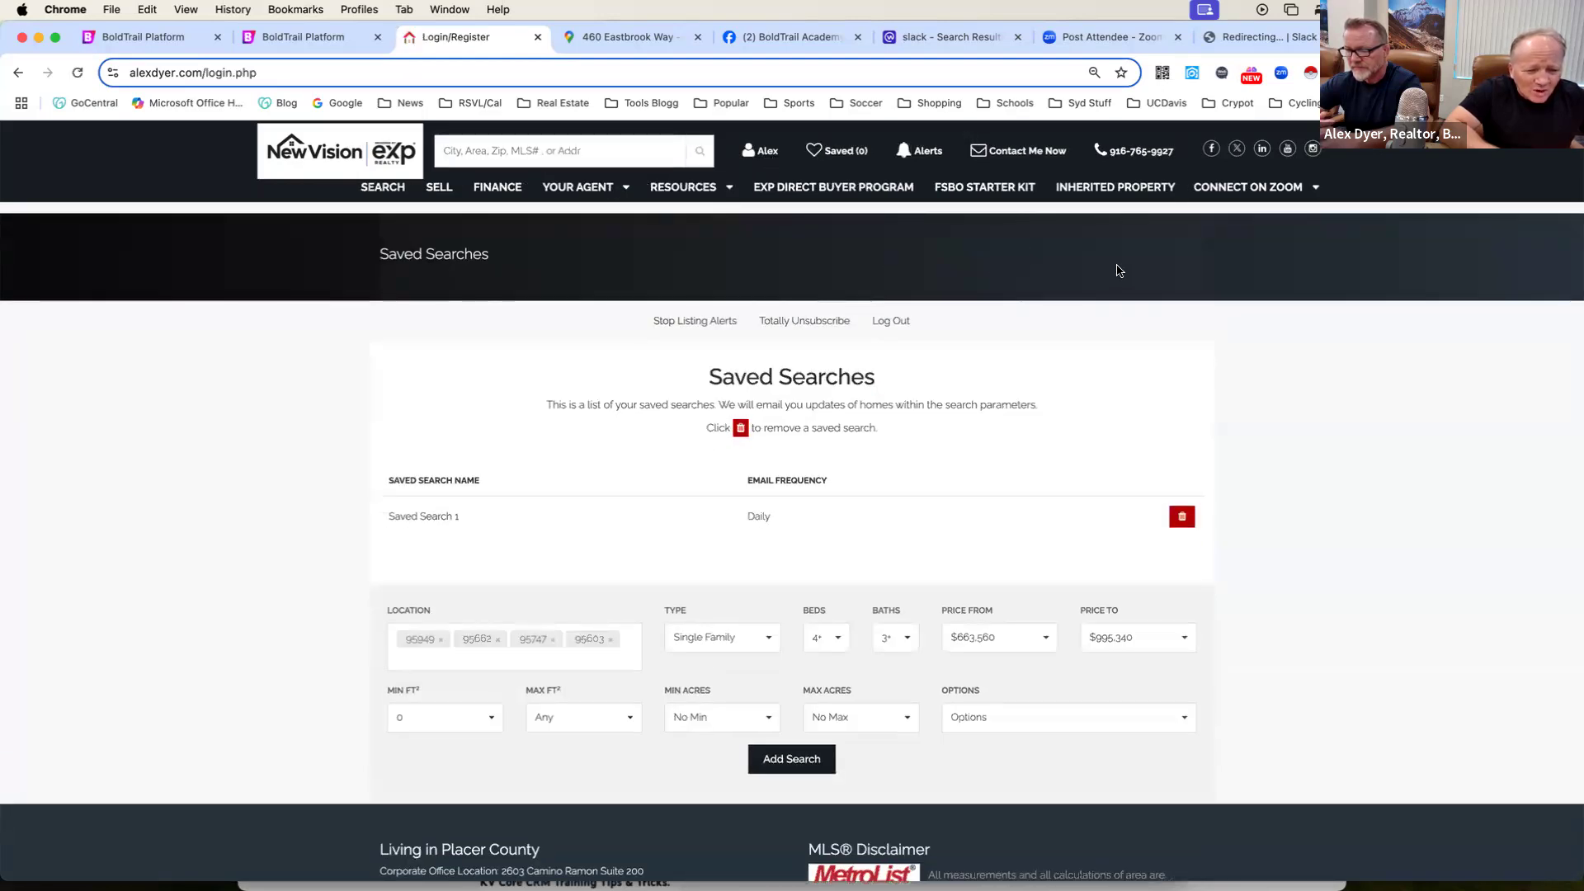
mouse_move(1238, 188)
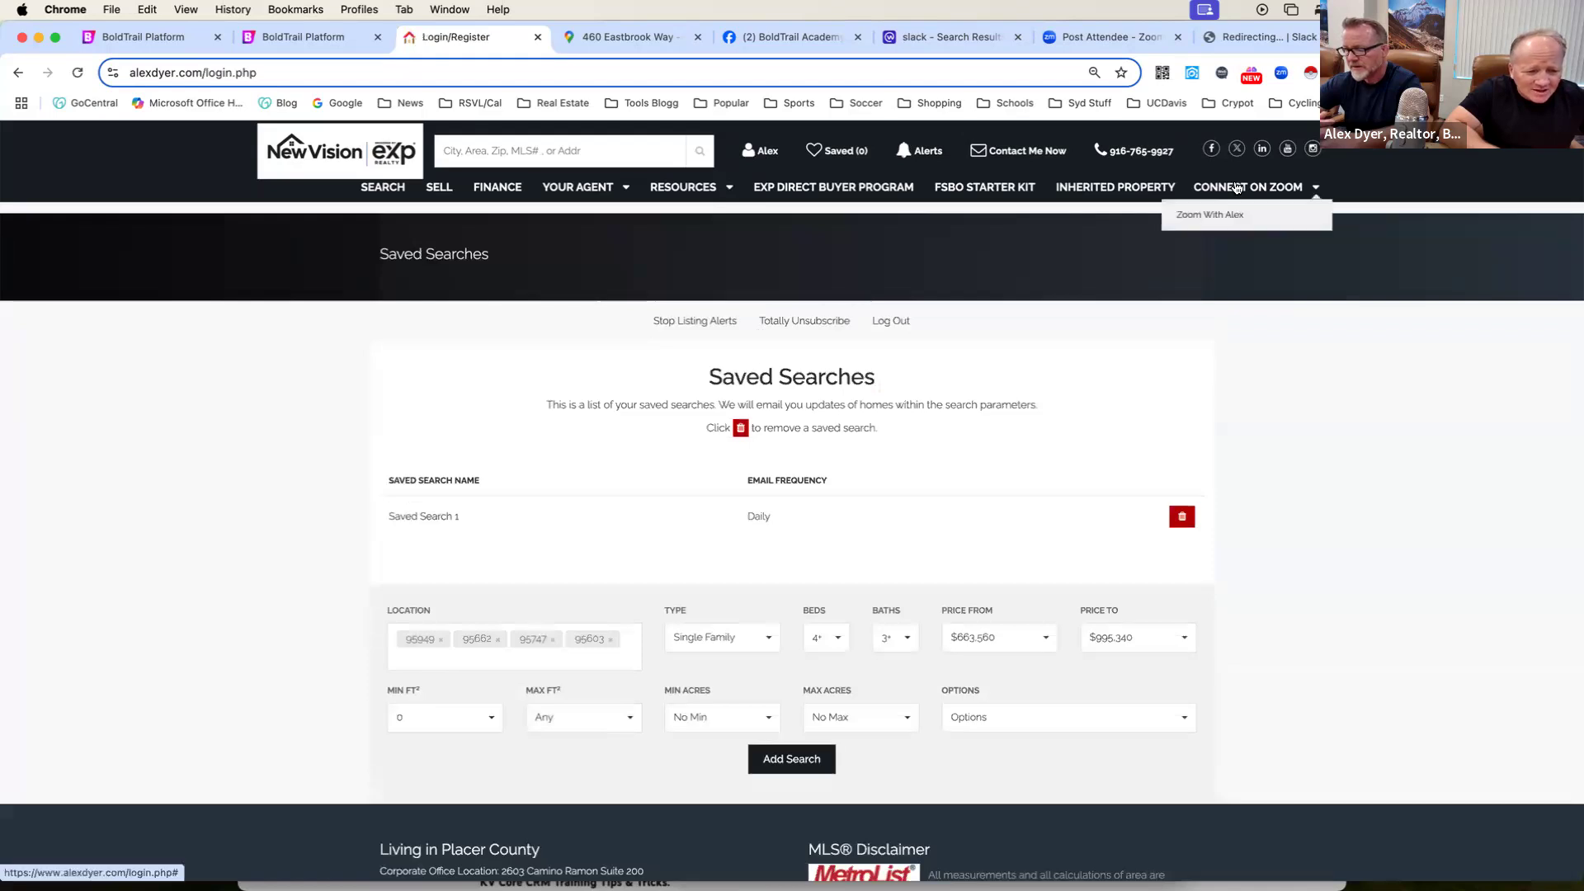
left_click(1031, 152)
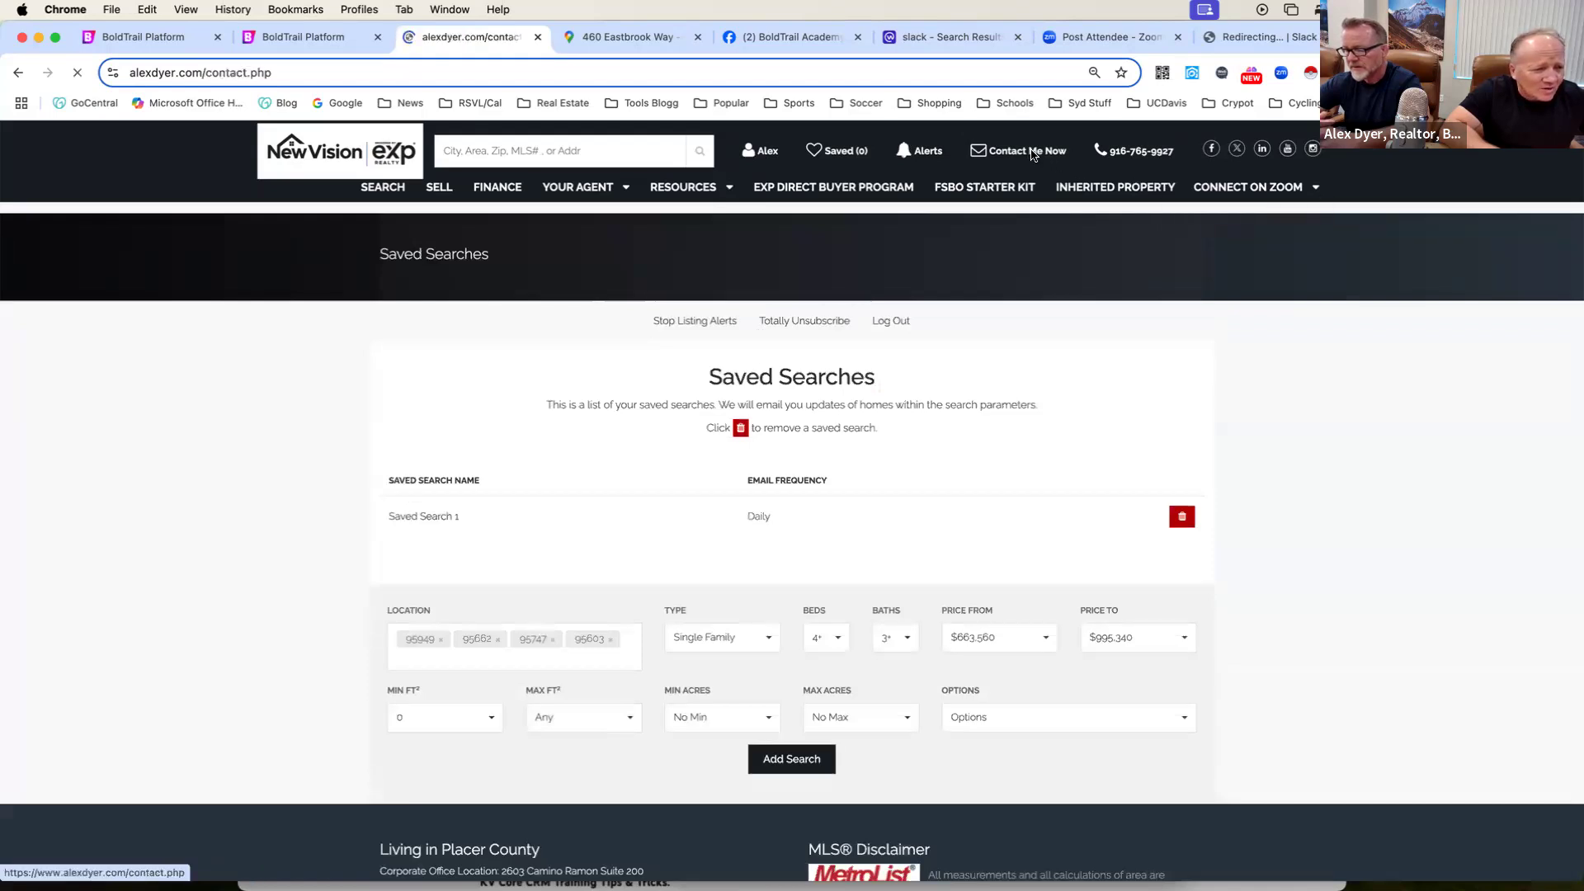
left_click(394, 70)
key("super+c")
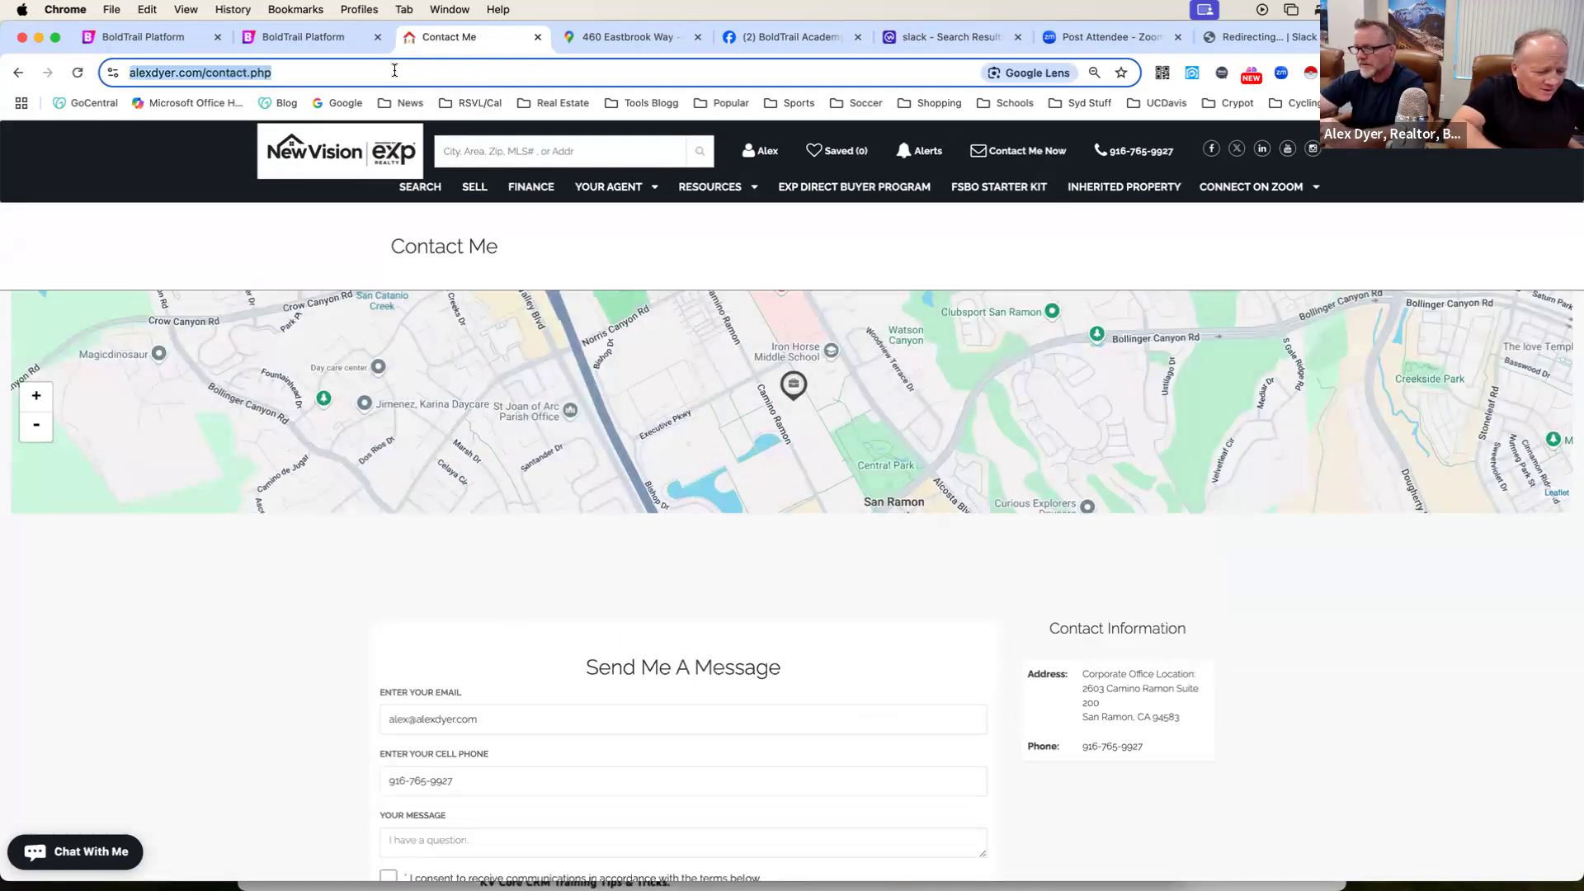
Paste the agent website's contact page address as the Get Quote button's link URL in the page editor.
left_click(147, 39)
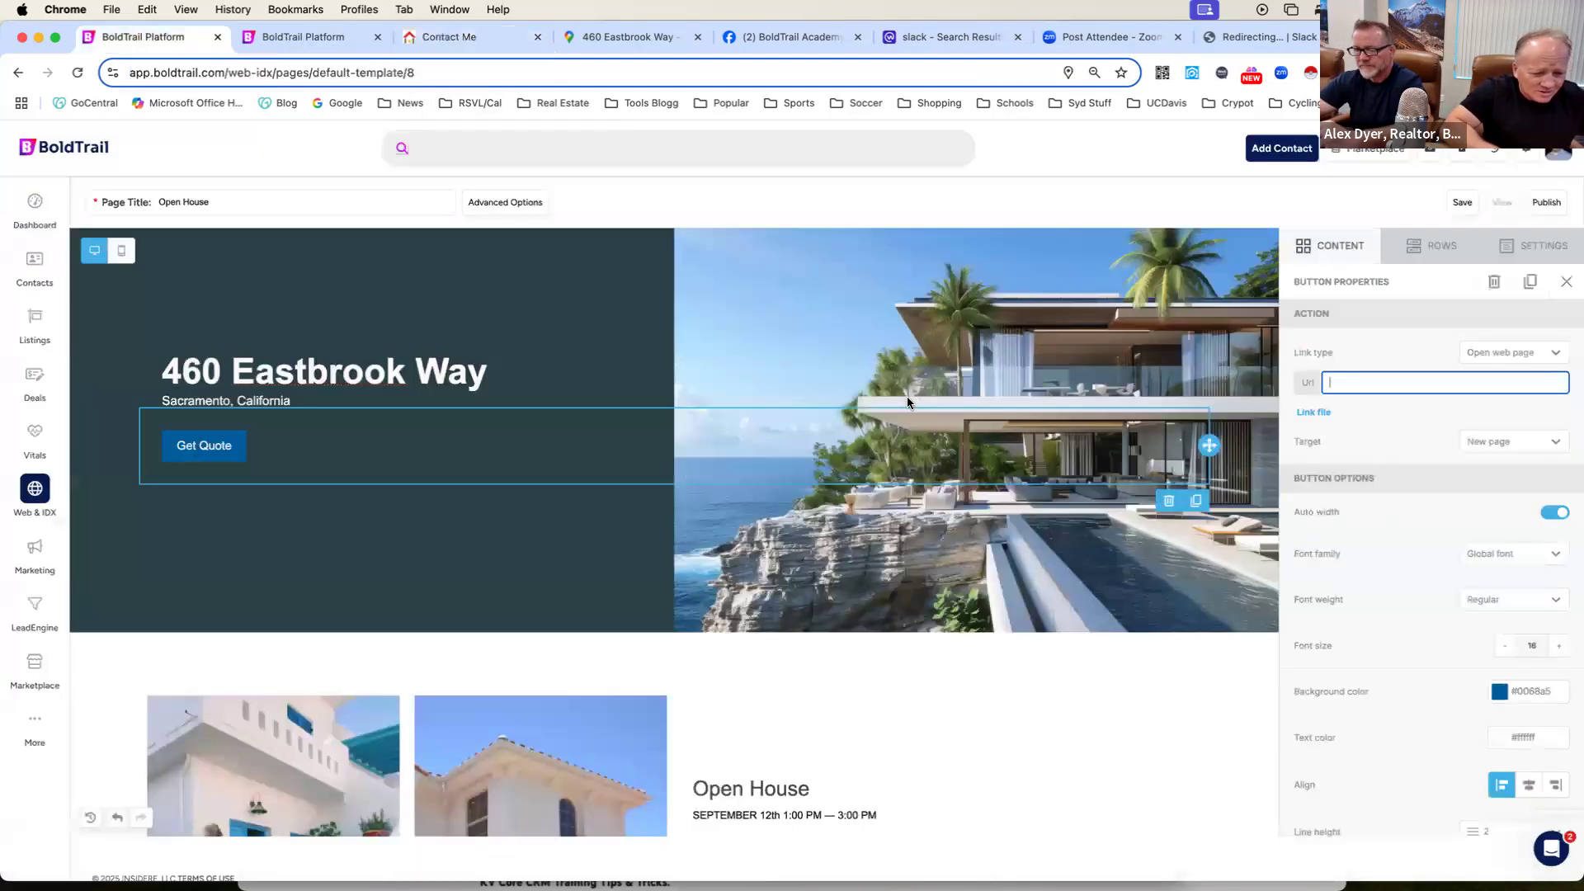
left_click(1365, 382)
right_click(1352, 386)
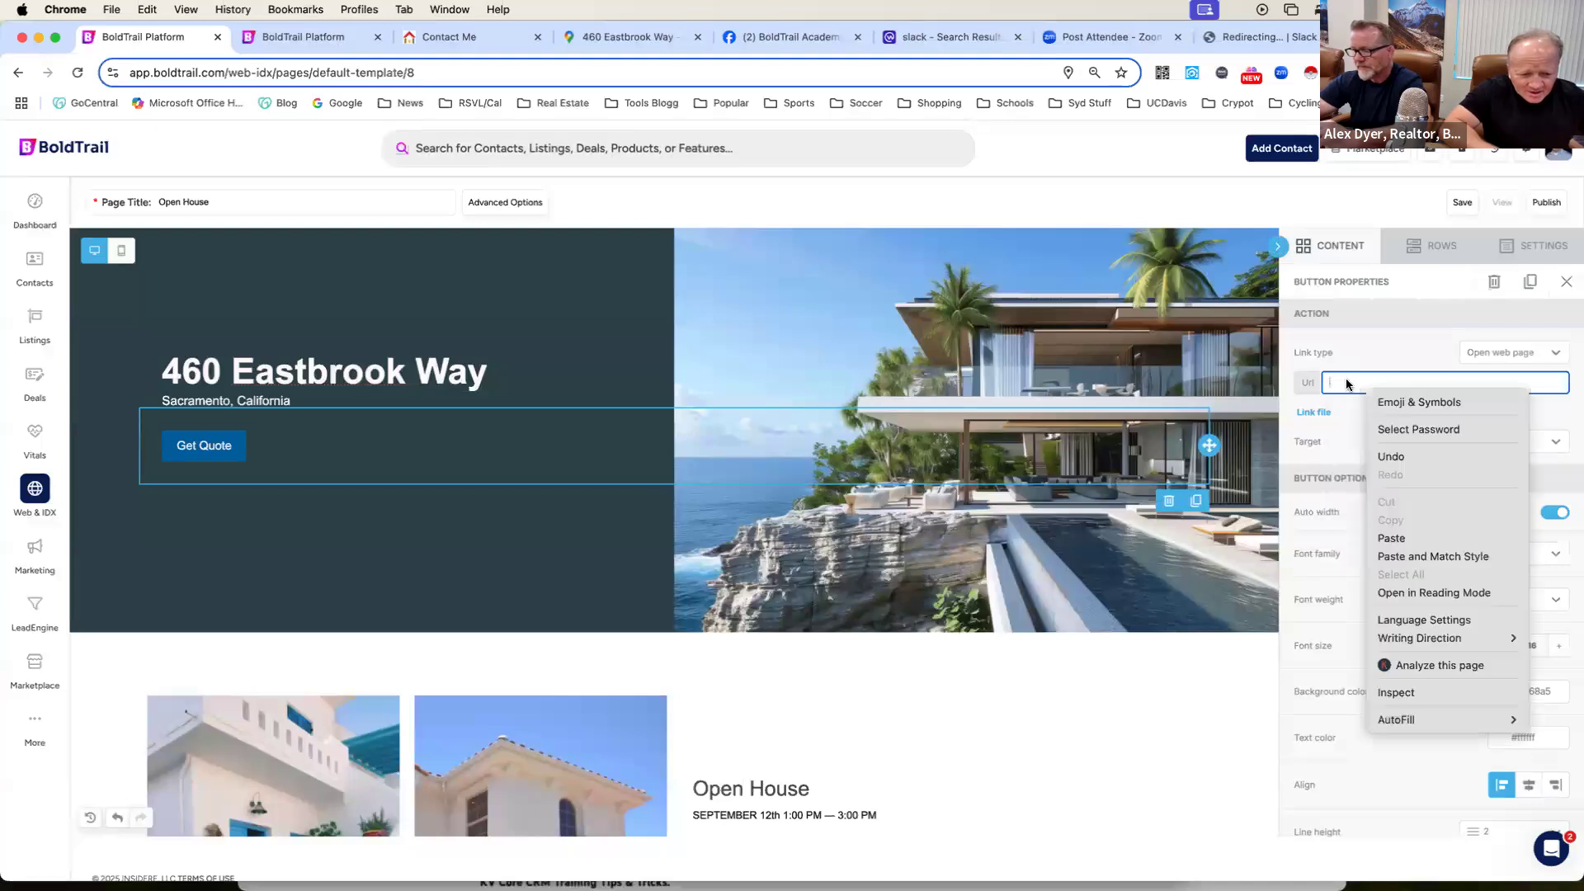
left_click(1345, 382)
key("super+v")
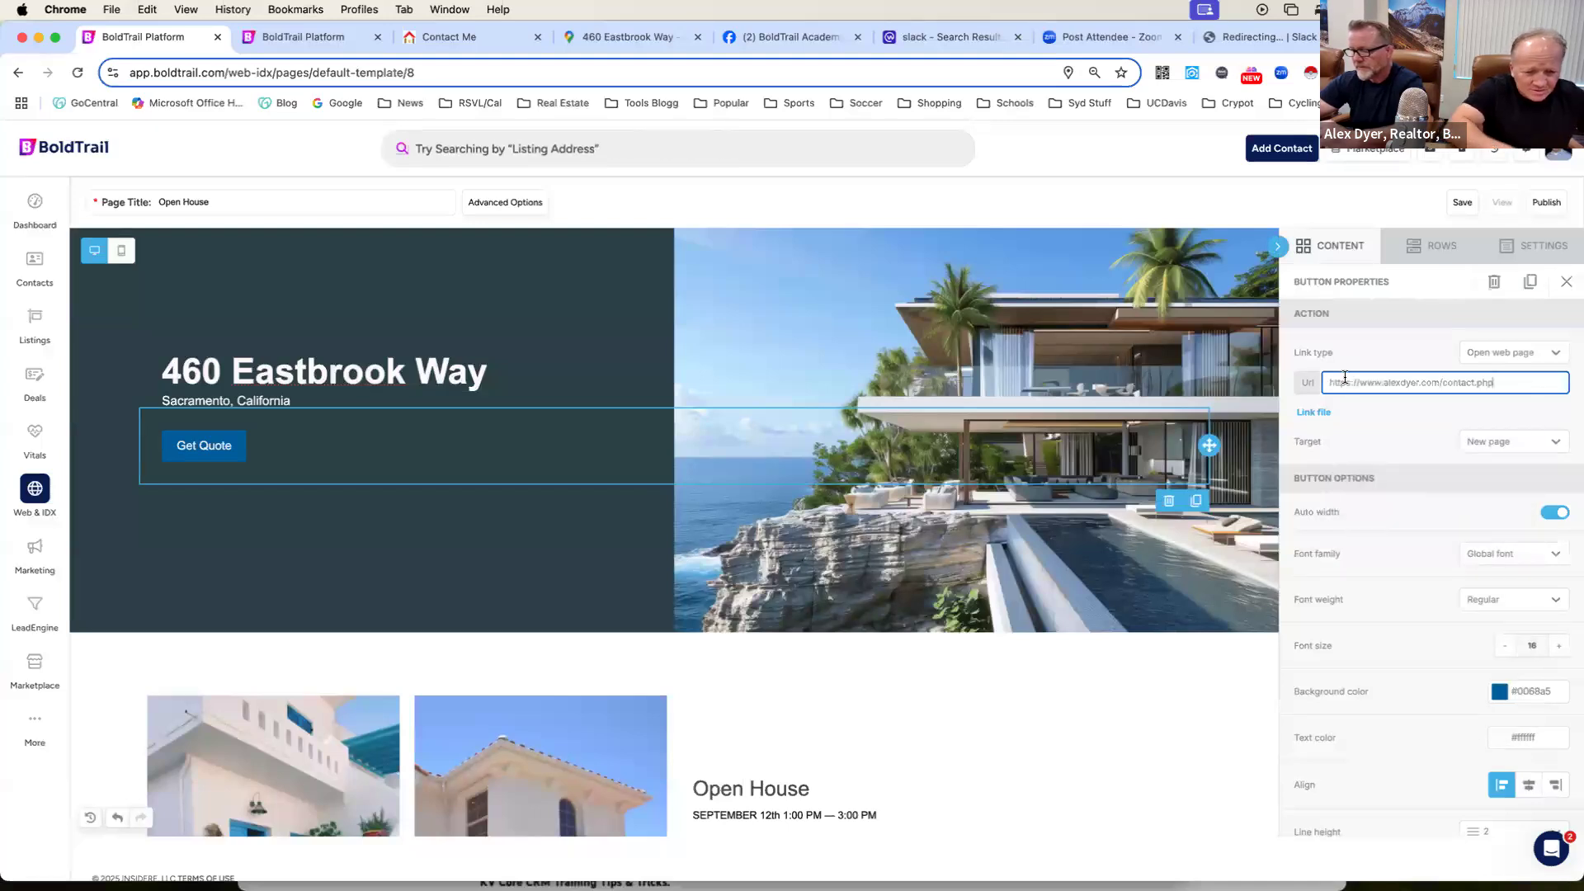
Commit the Get Quote button's link URL and select the header row to show its background settings.
key("Tab")
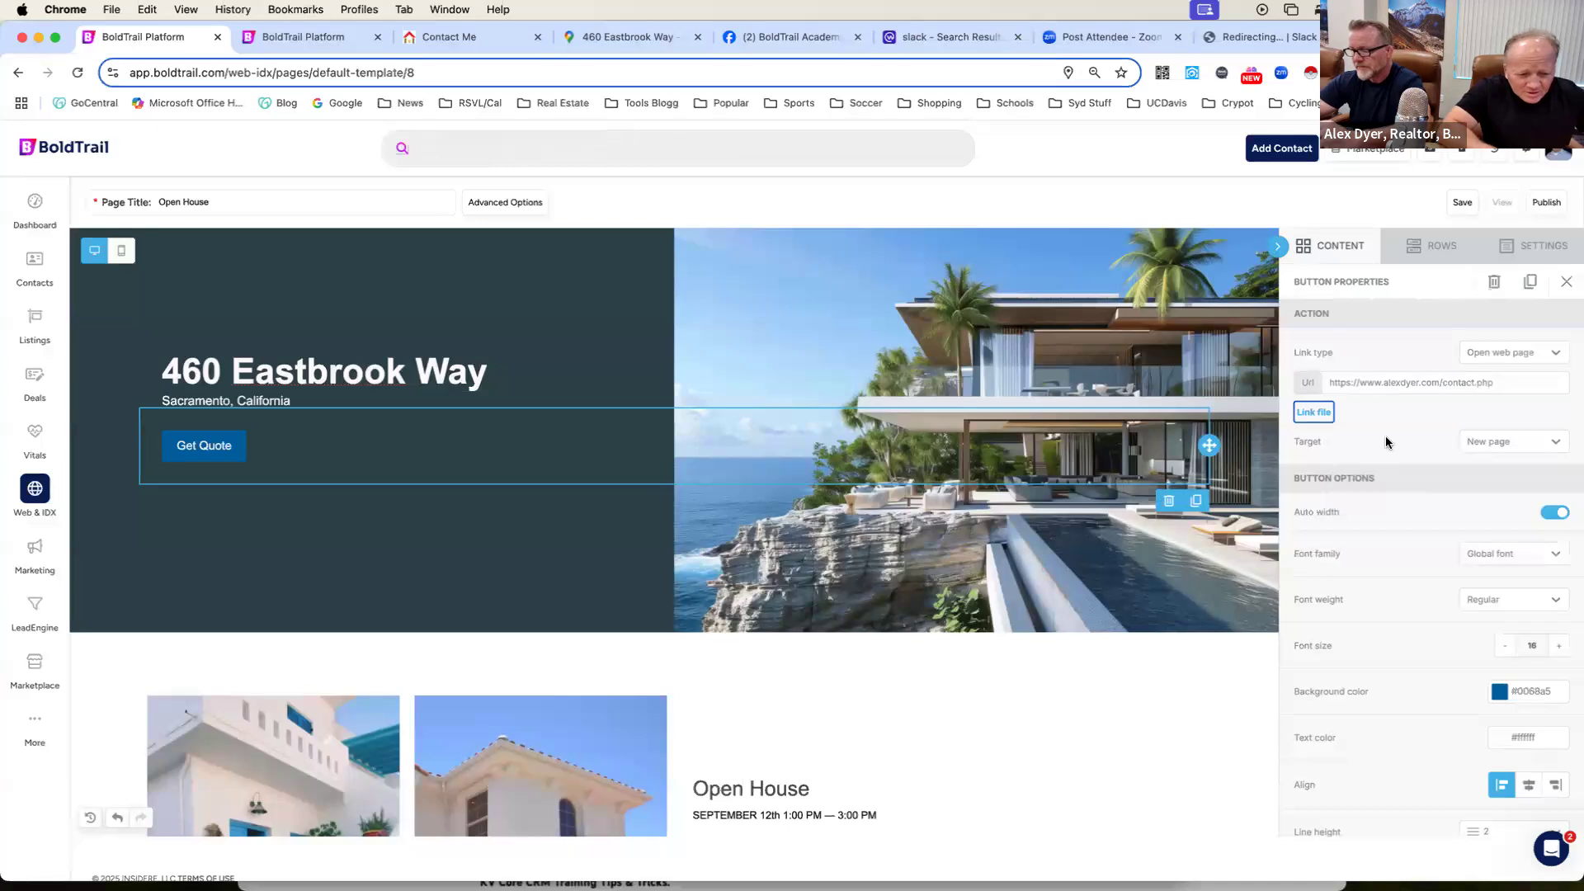
scroll(1384, 435, "down", 1)
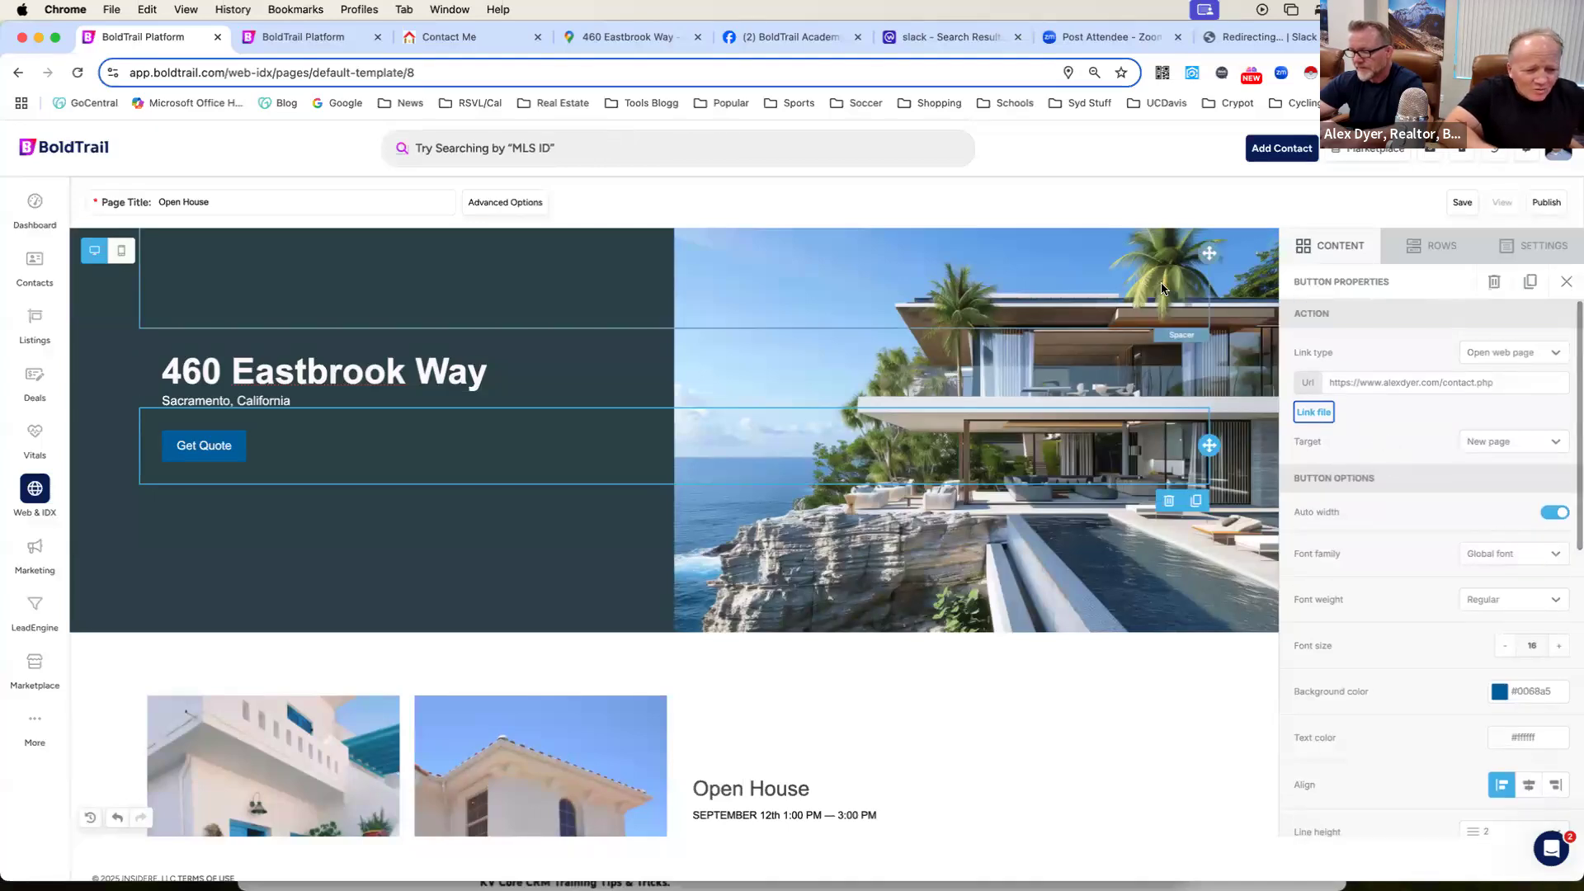
left_click(1245, 274)
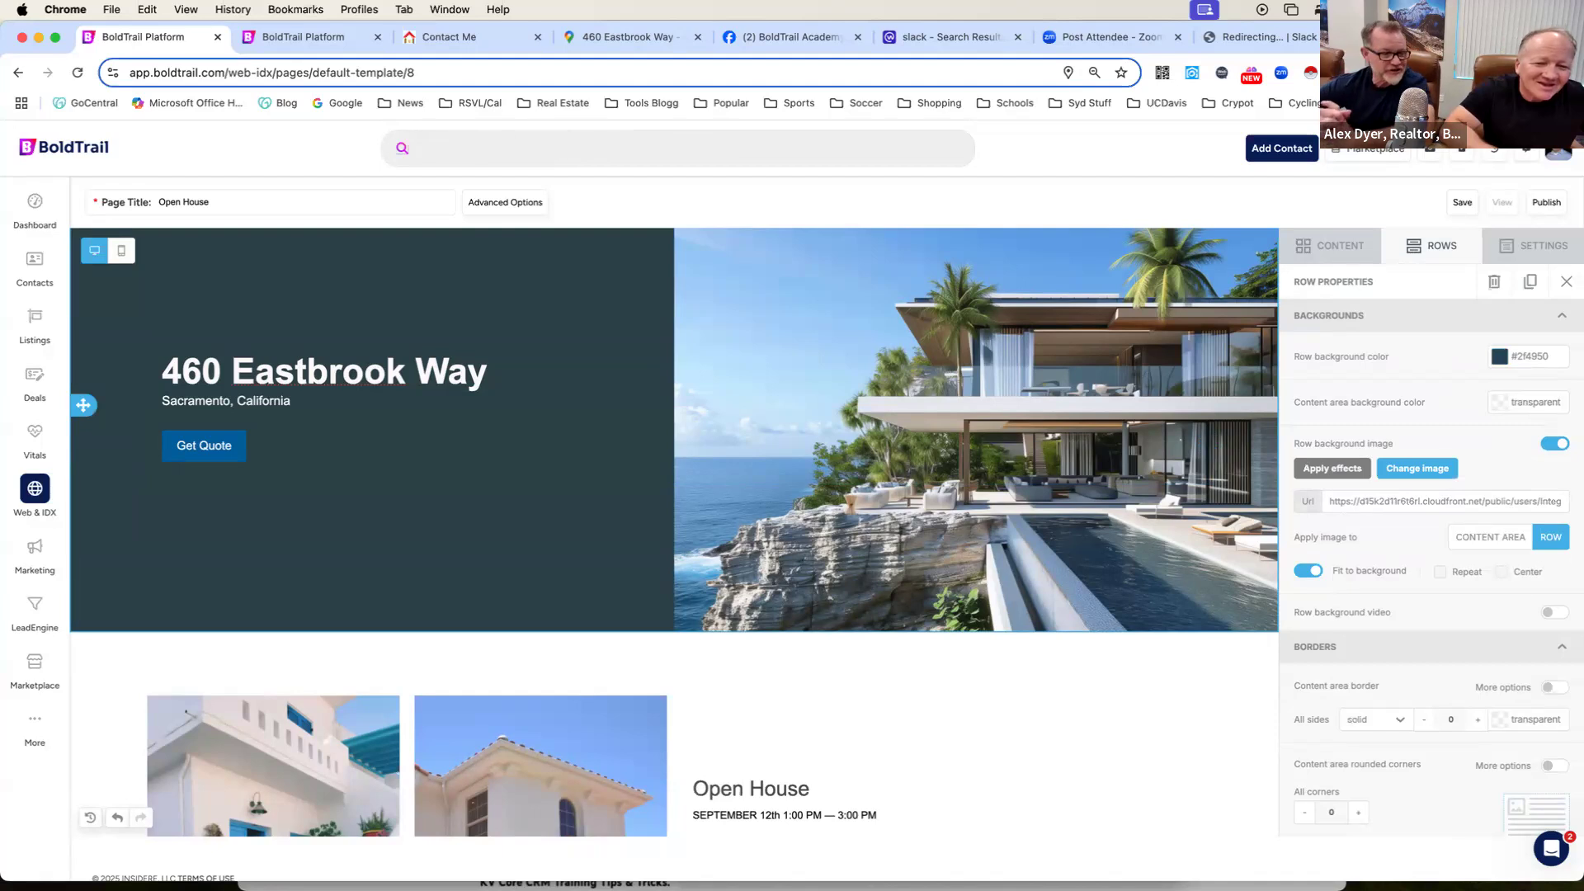
Open Google in a new browser tab and search images for "sacramento home modern".
key("super+t")
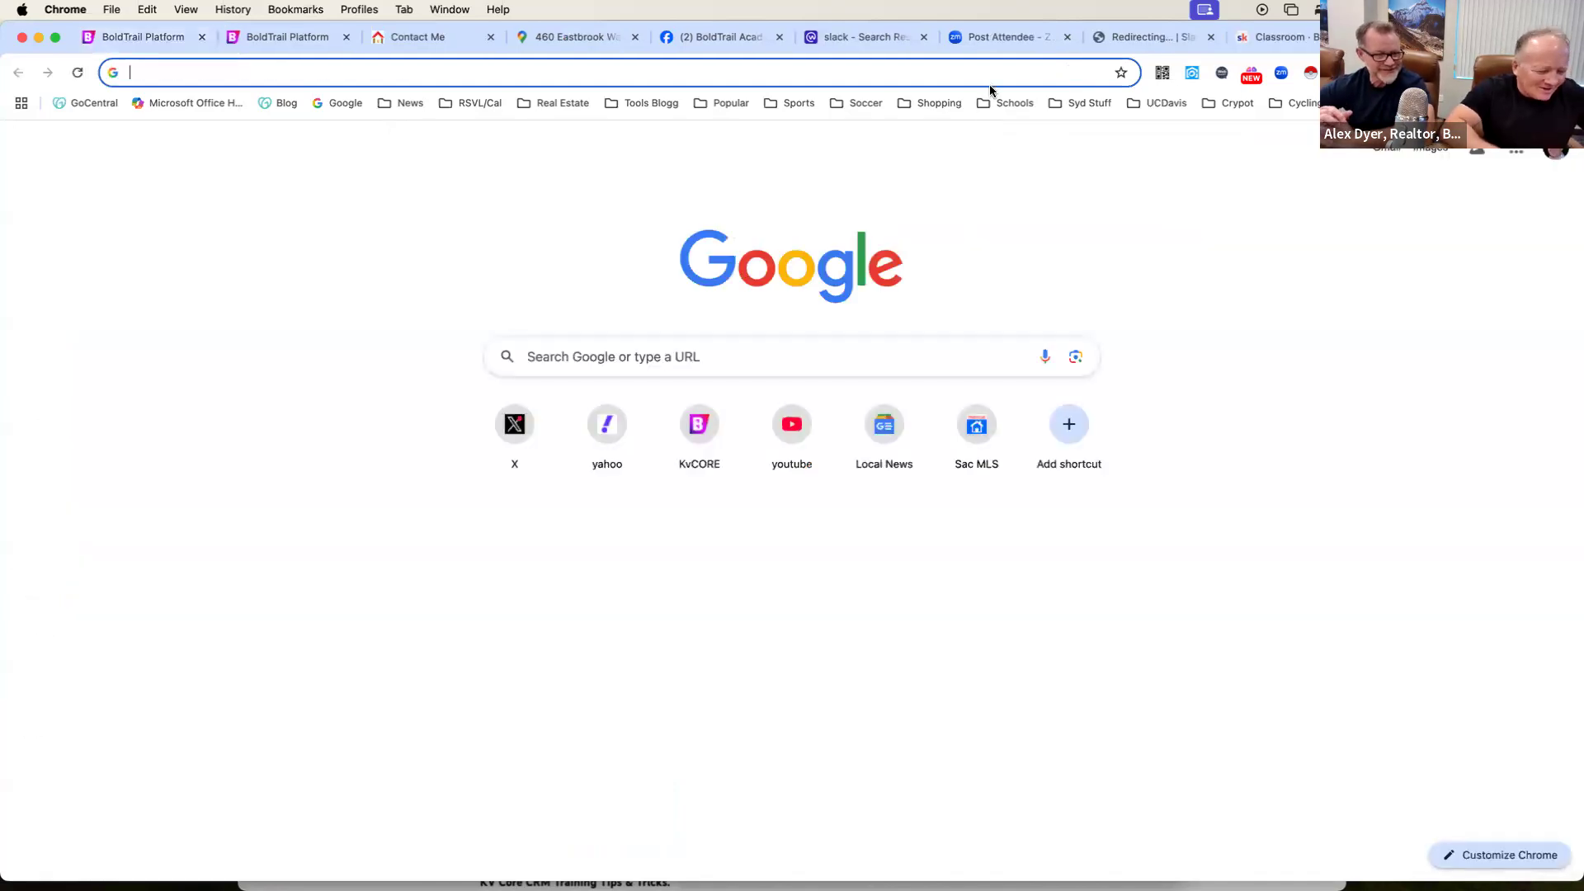
type("sacr")
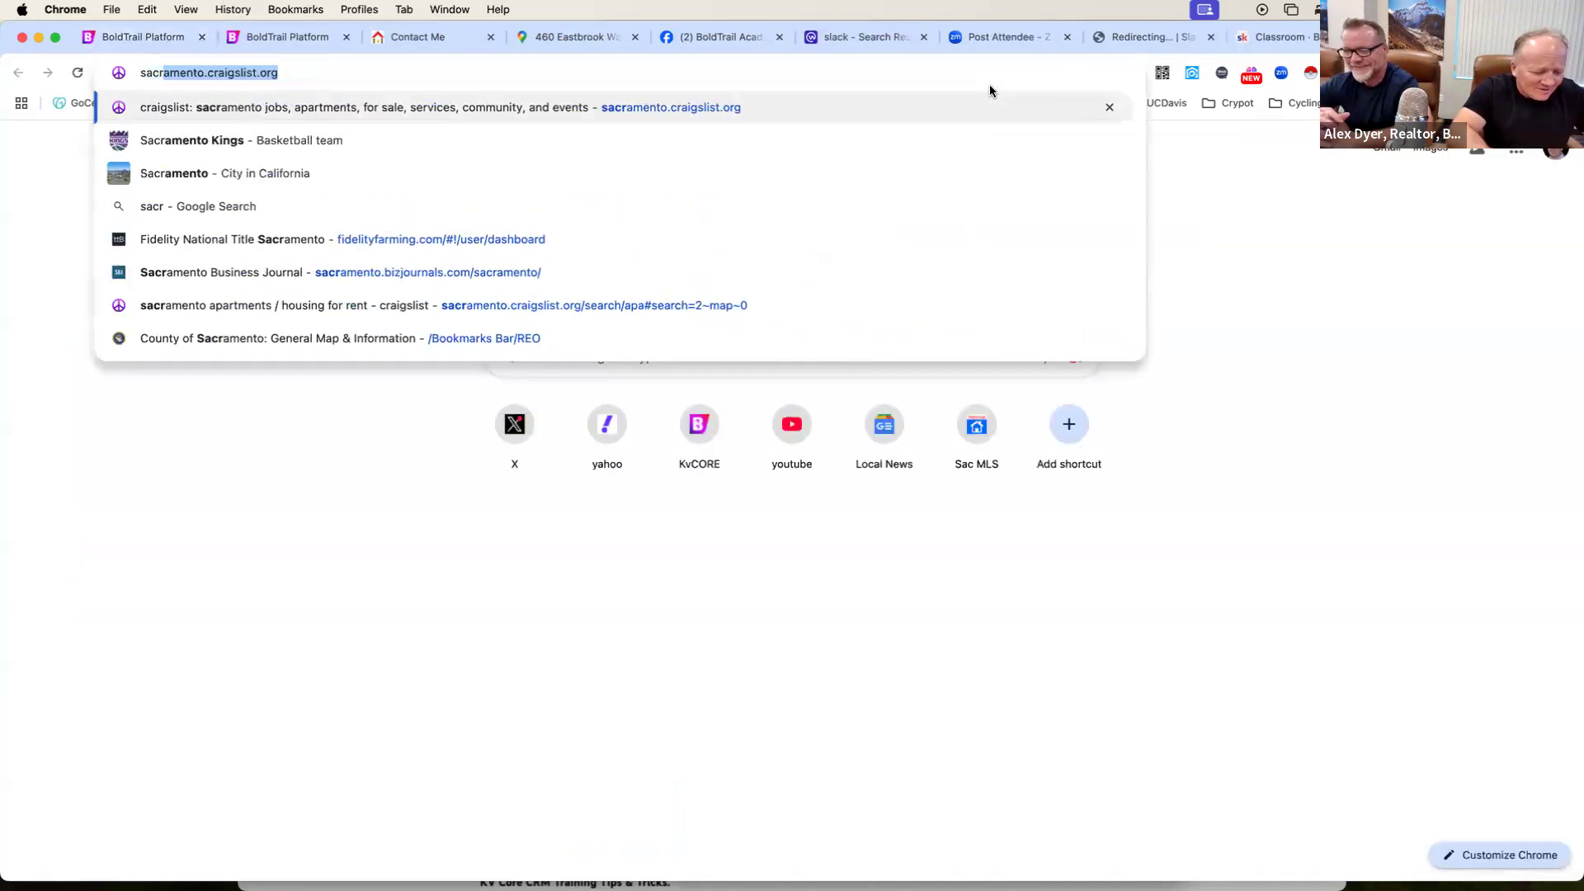
type("manet")
key("Return")
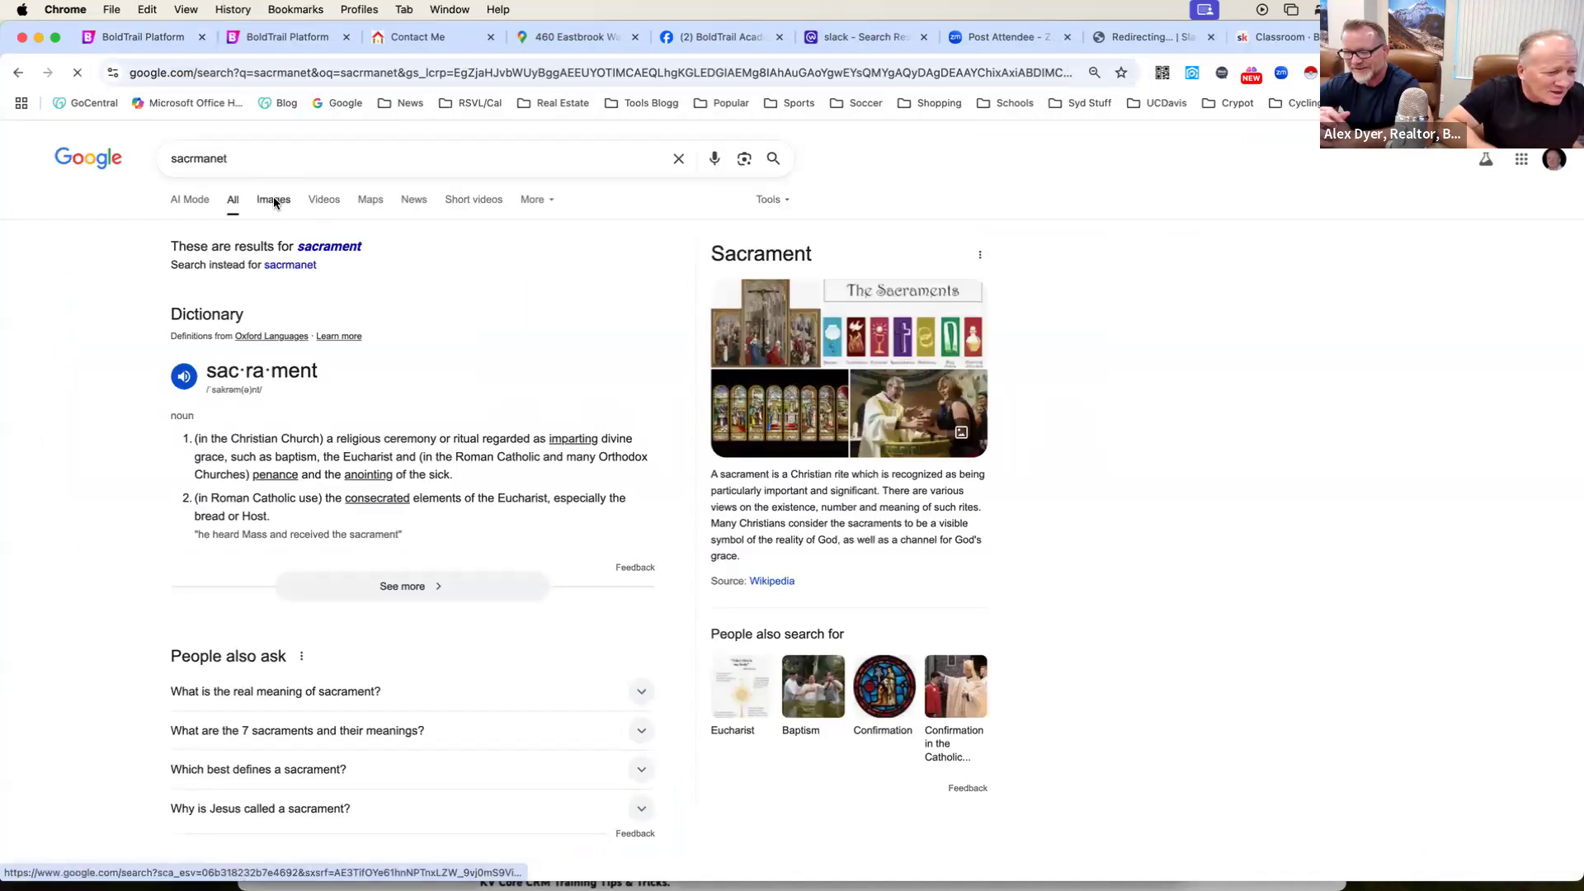
left_click(274, 200)
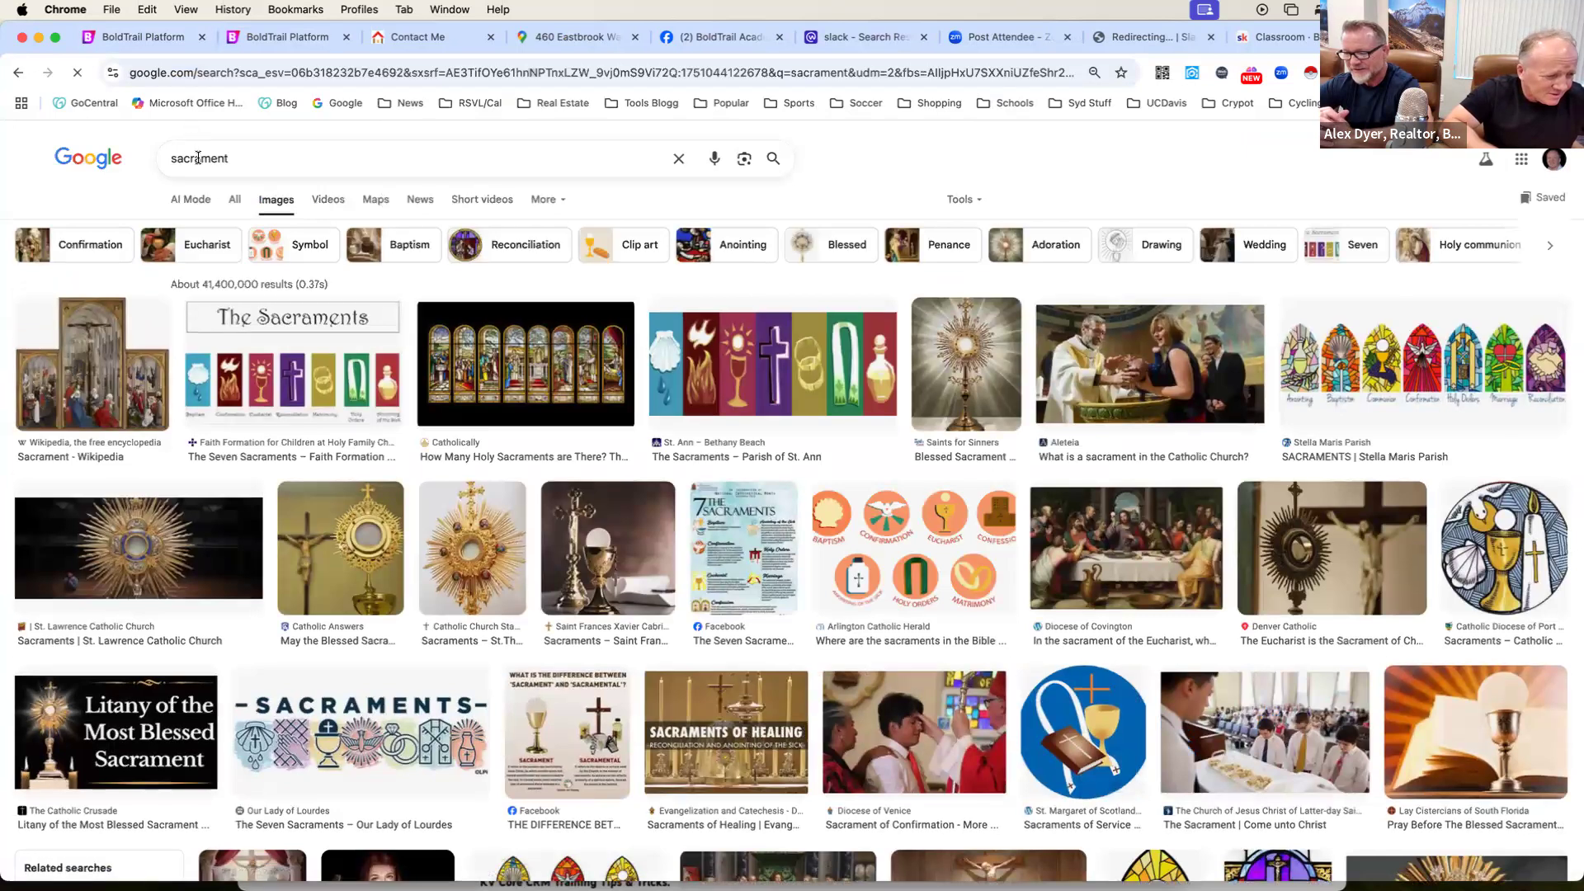
double_click(198, 158)
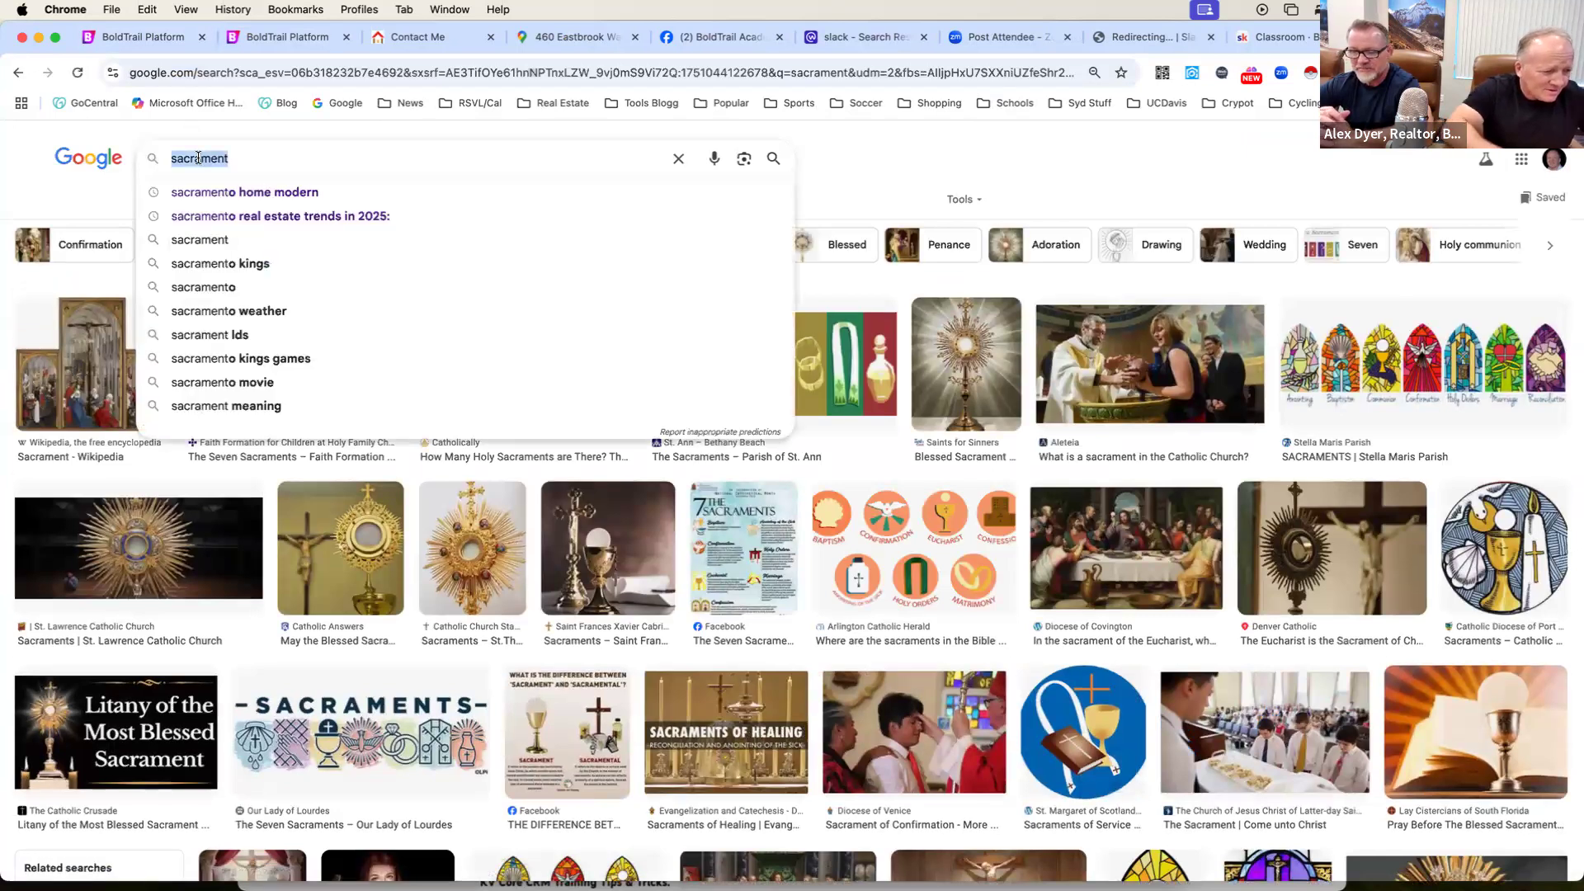
left_click(244, 191)
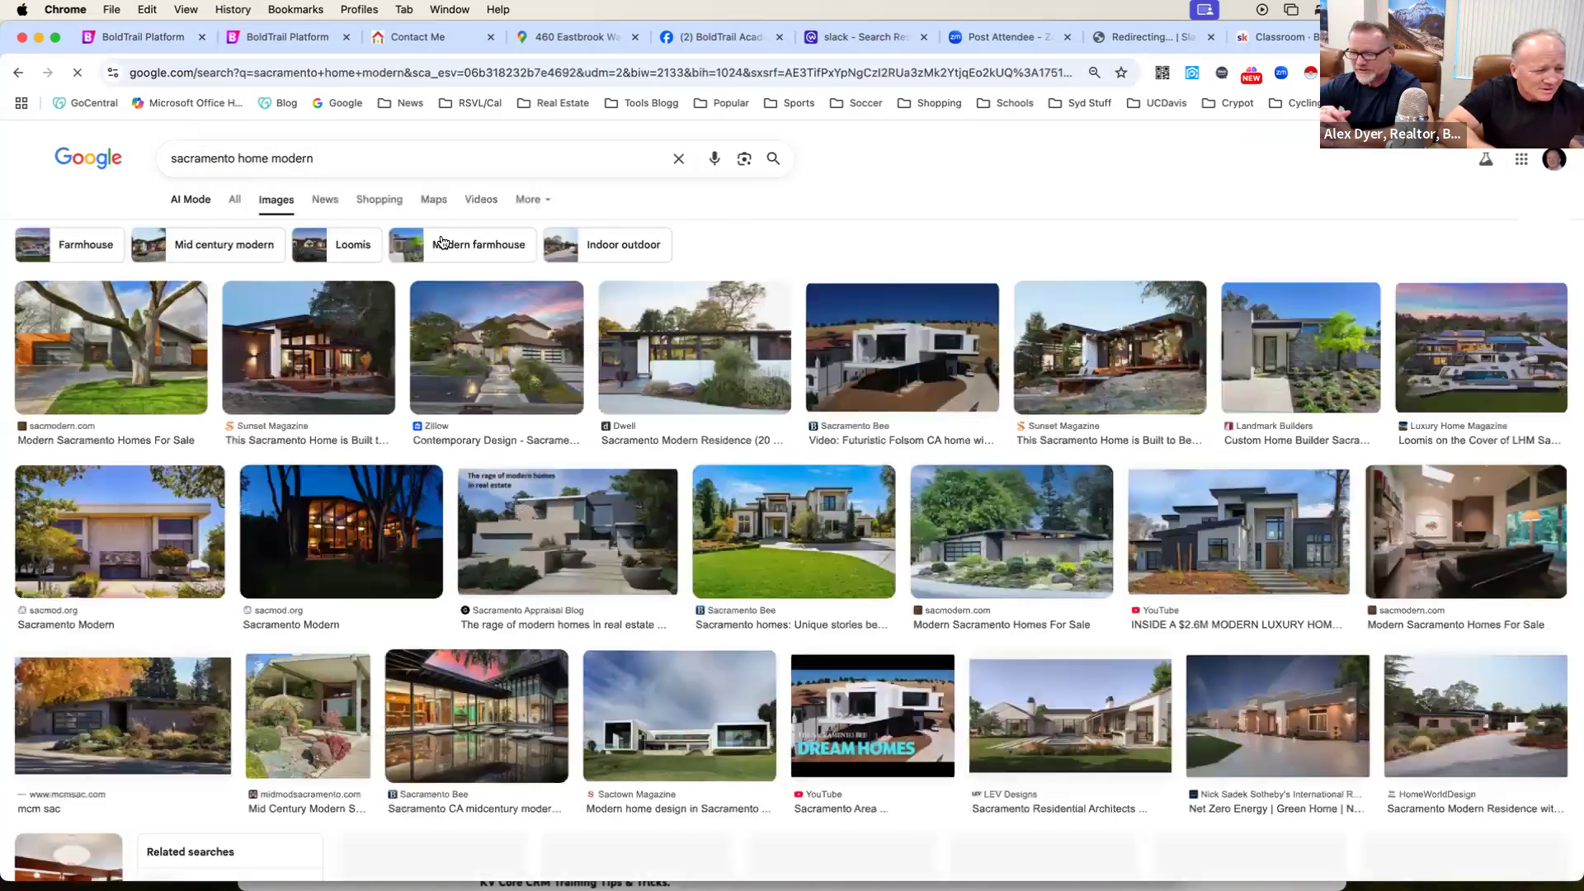
Change the image search to "sacramento i street".
left_click(328, 156)
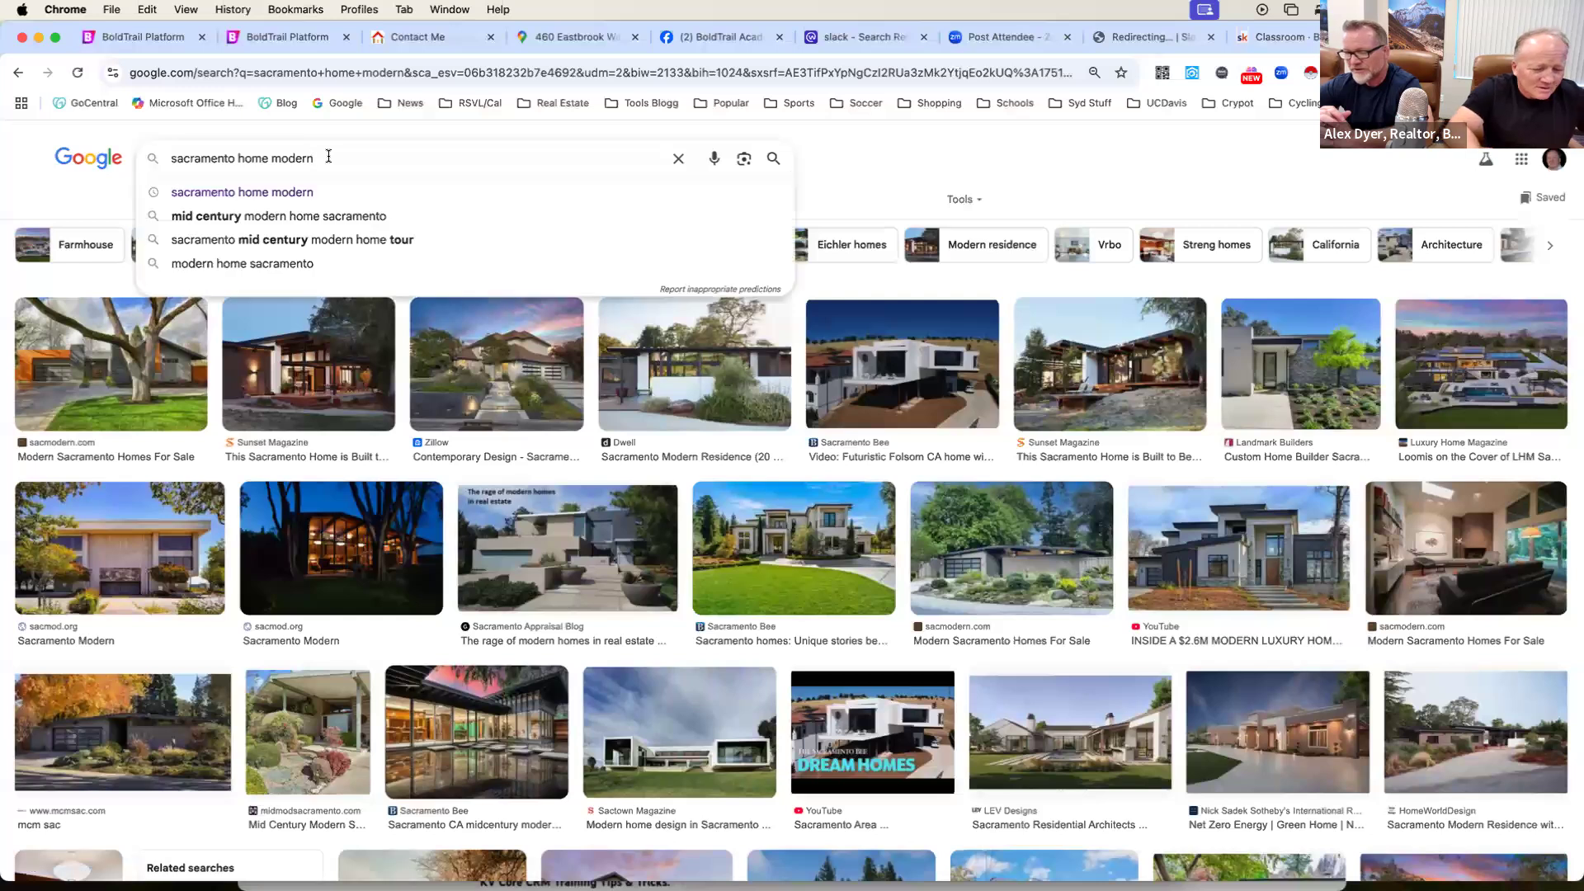
key("BackSpace")
key("BackSpace")
key("BackSpace")
key("BackSpace")
key("BackSpace")
key("BackSpace")
key("BackSpace")
key("BackSpace")
key("BackSpace")
key("BackSpace")
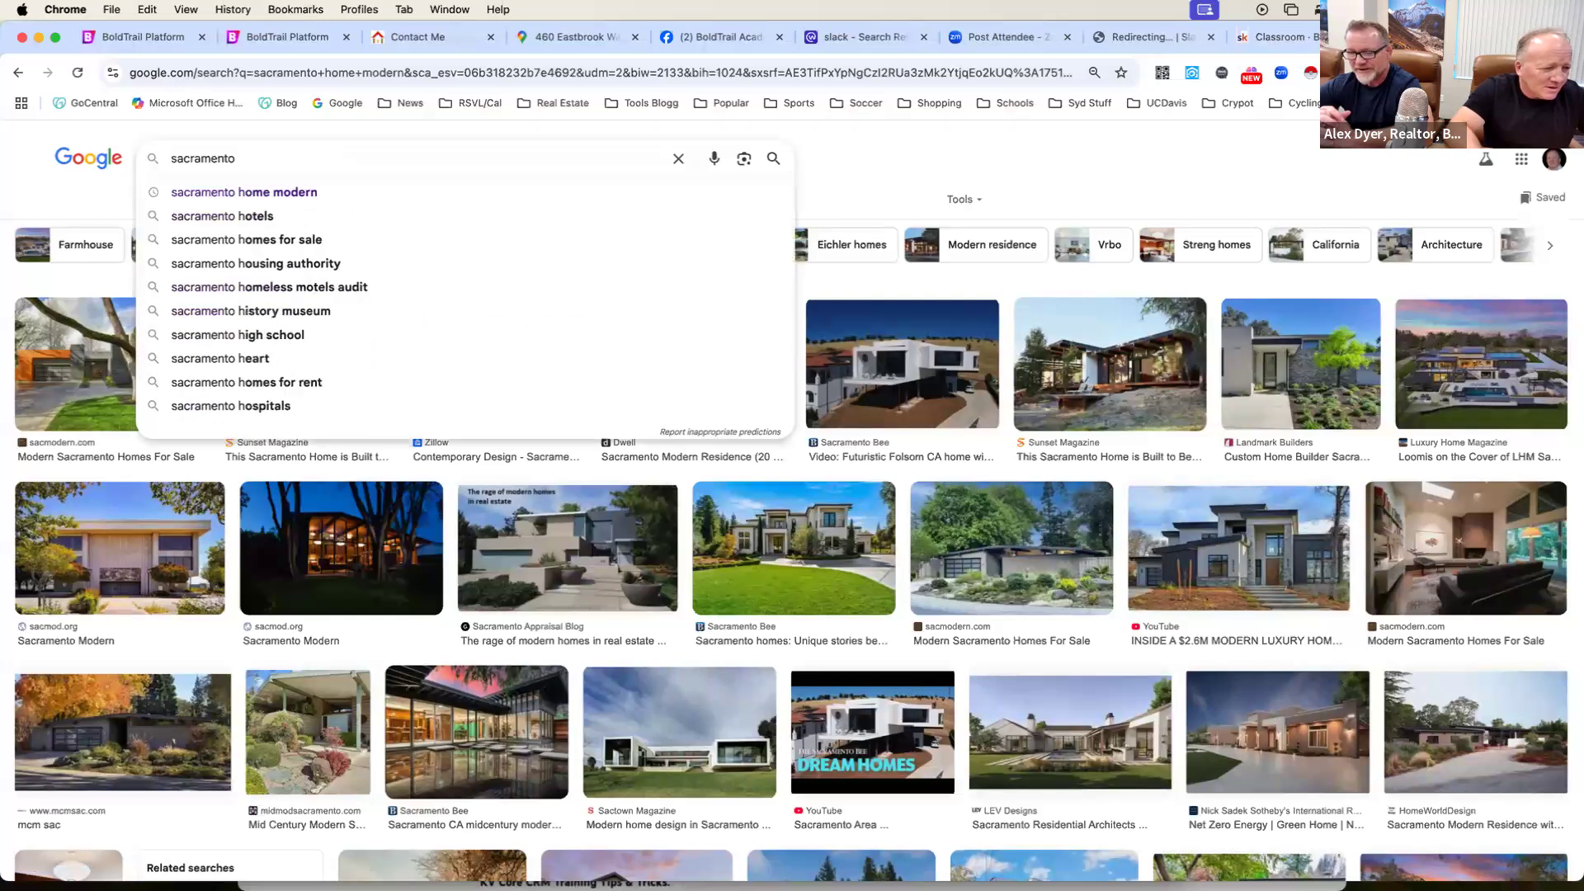
type("i street")
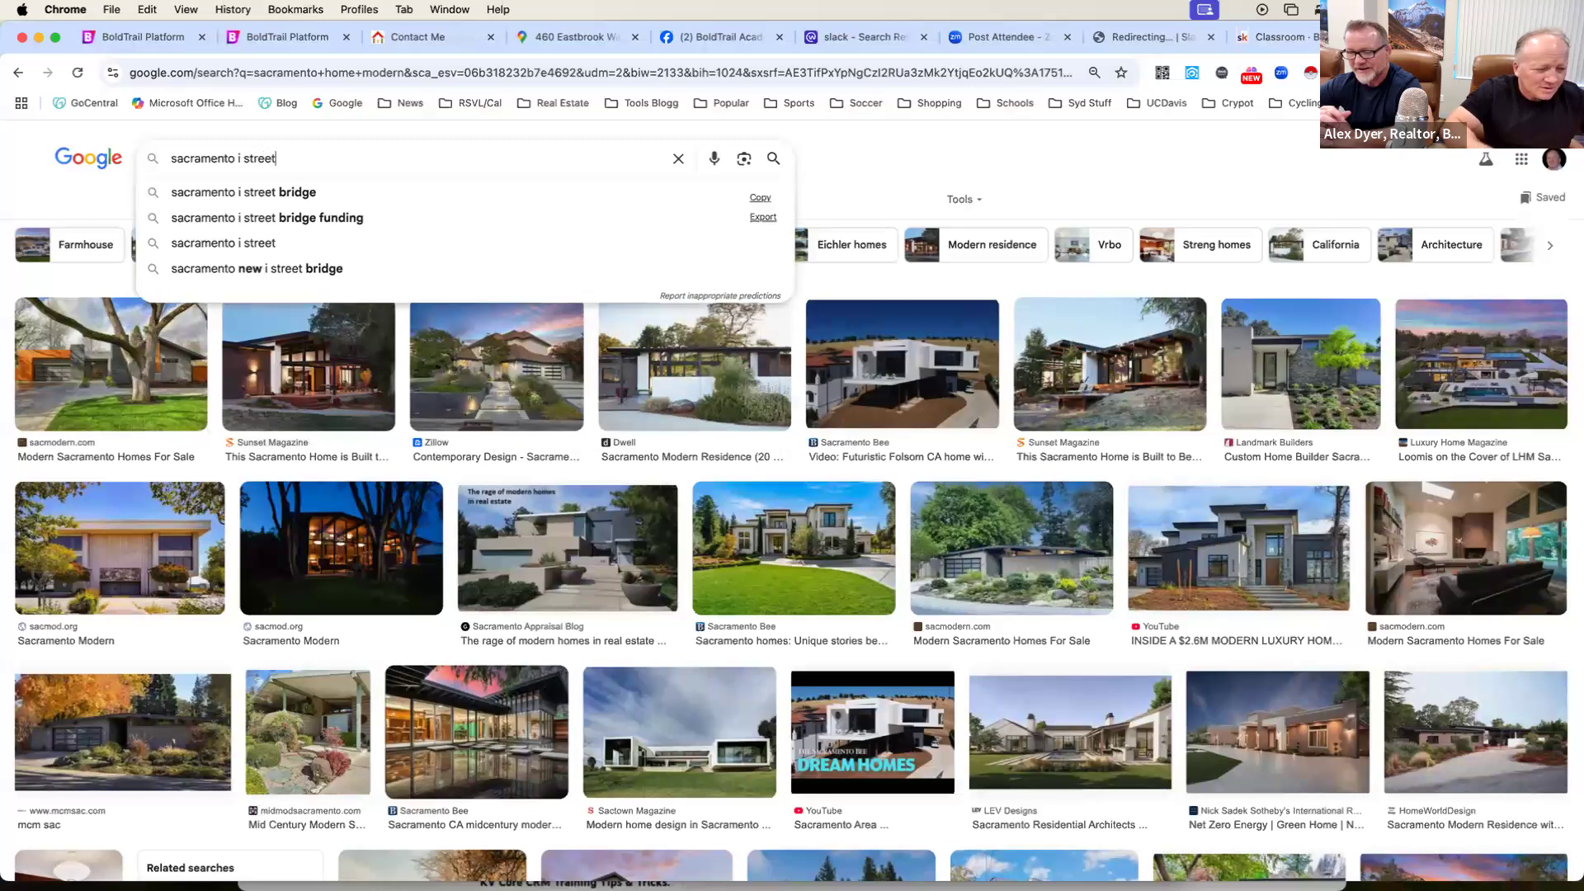
key("Return")
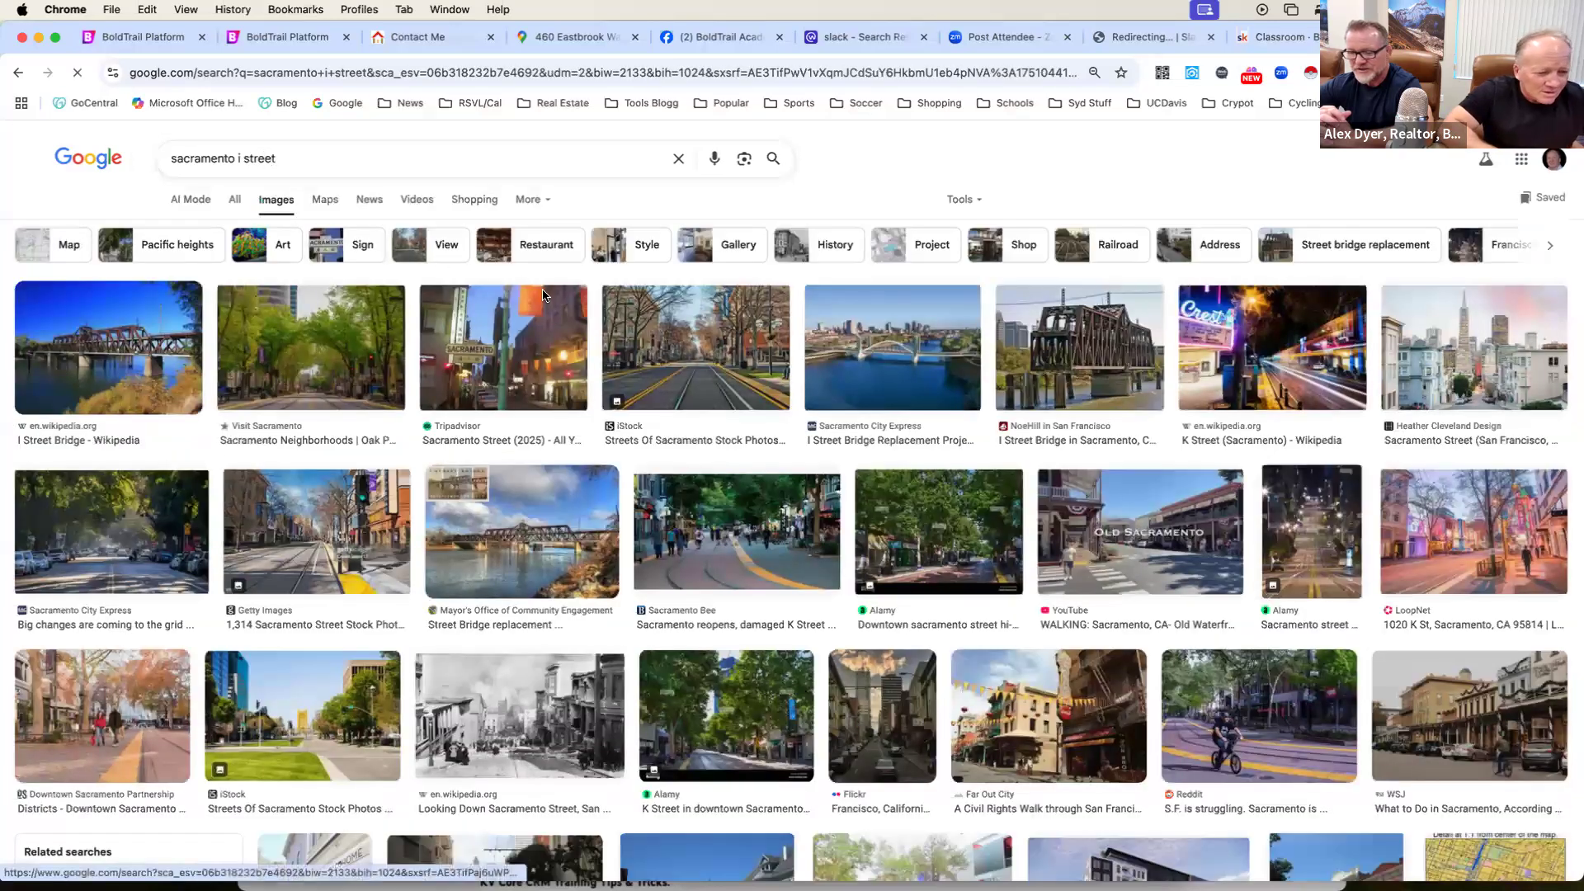
Look through the I Street image results and preview the Sacramento City Express bridge replacement picture.
scroll(781, 323, "down", 1)
scroll(782, 323, "down", 4)
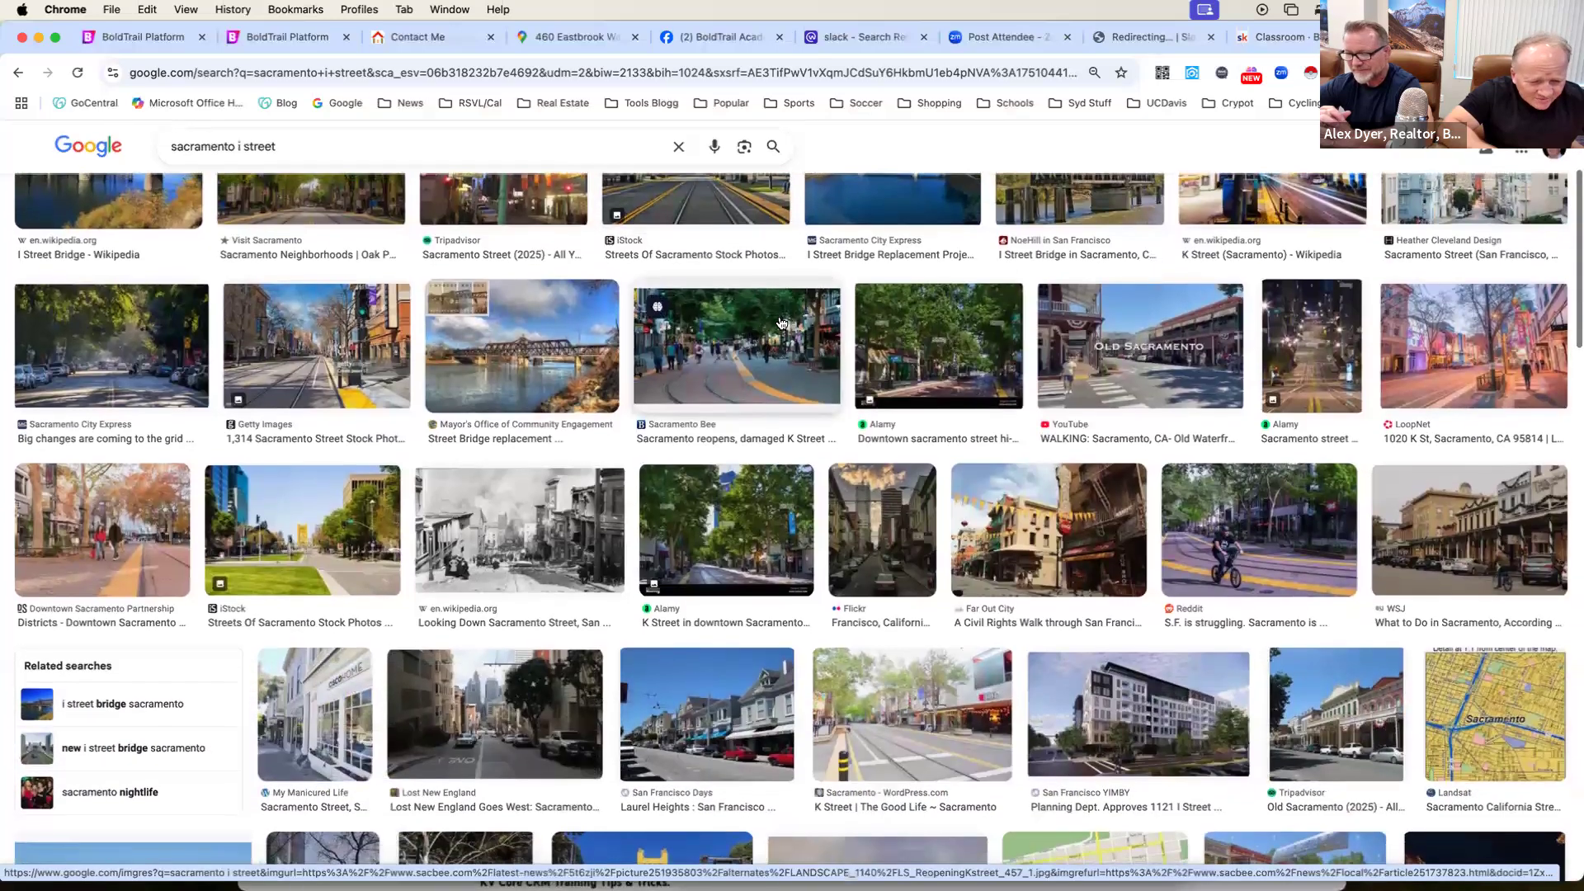
scroll(781, 324, "up", 5)
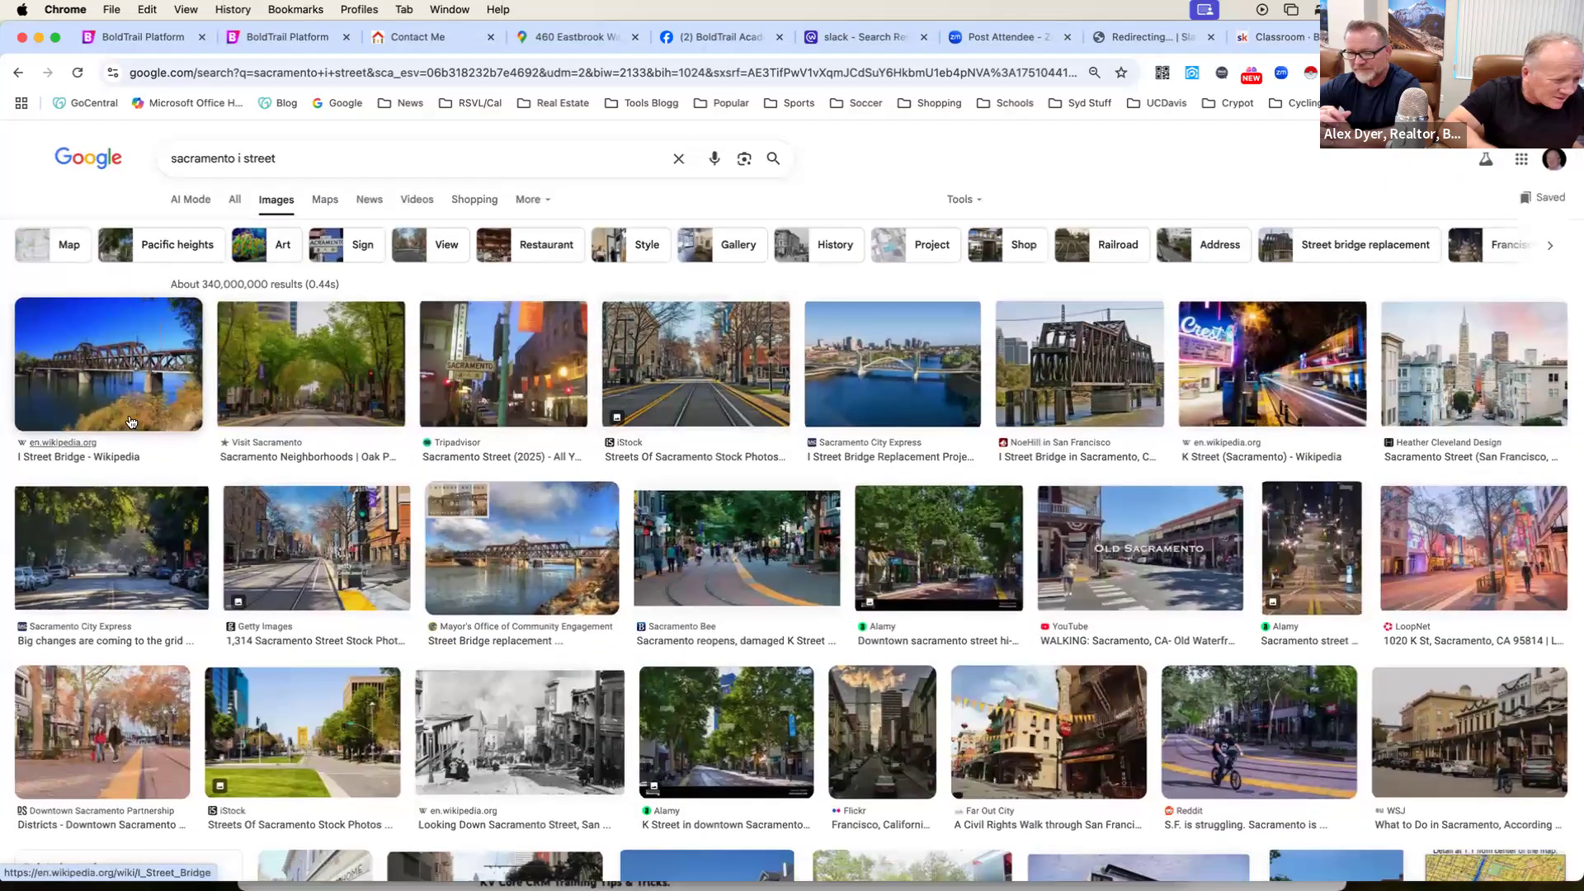
scroll(311, 438, "down", 1)
scroll(311, 438, "up", 1)
left_click(317, 152)
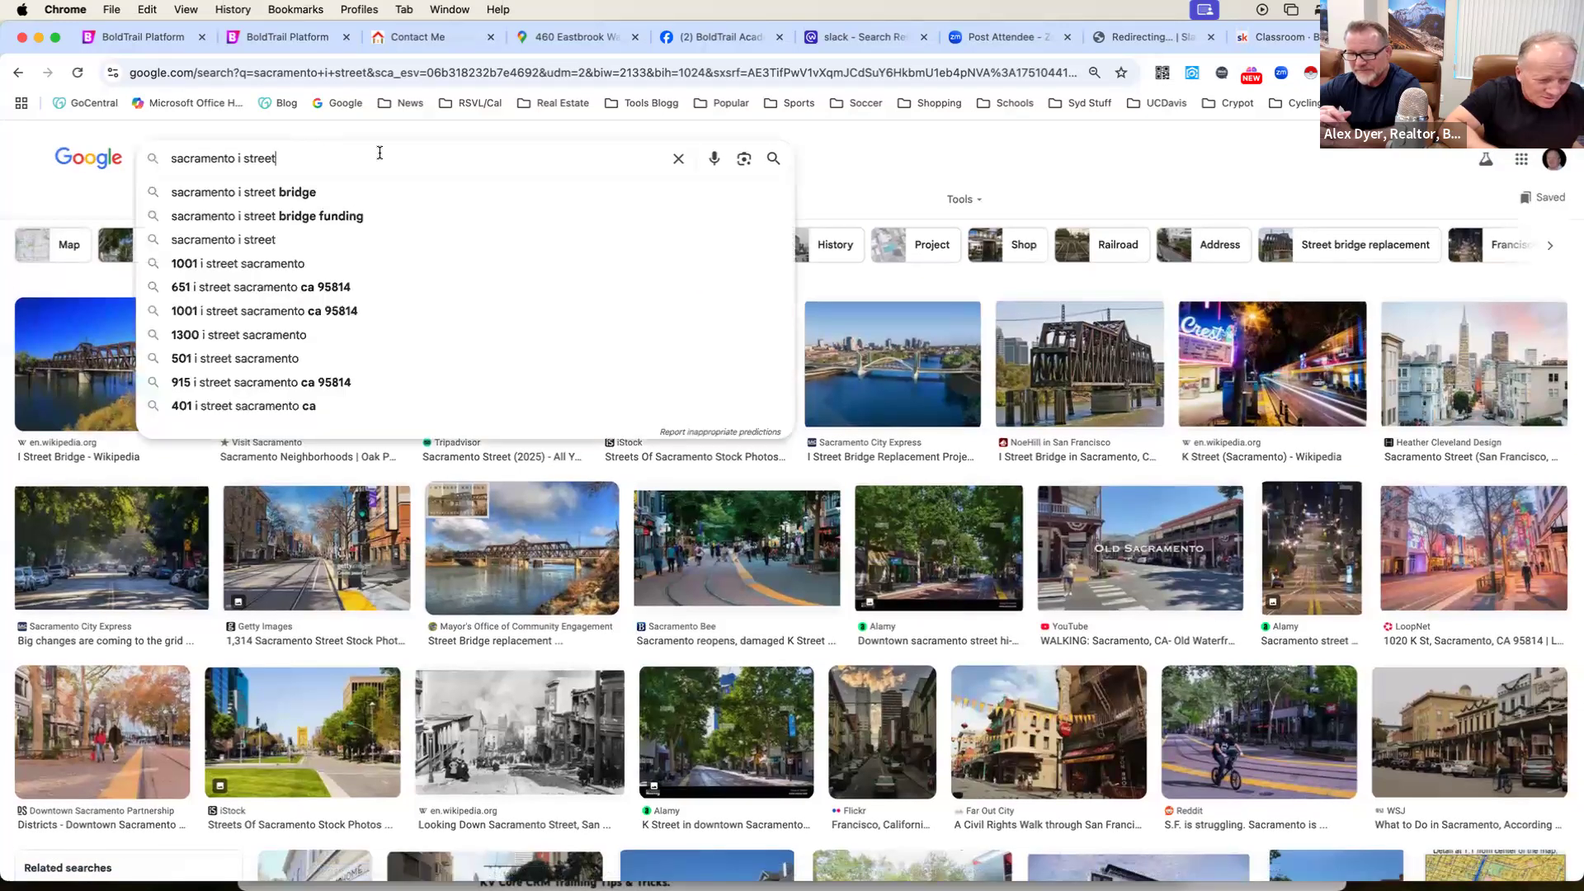
left_click(903, 387)
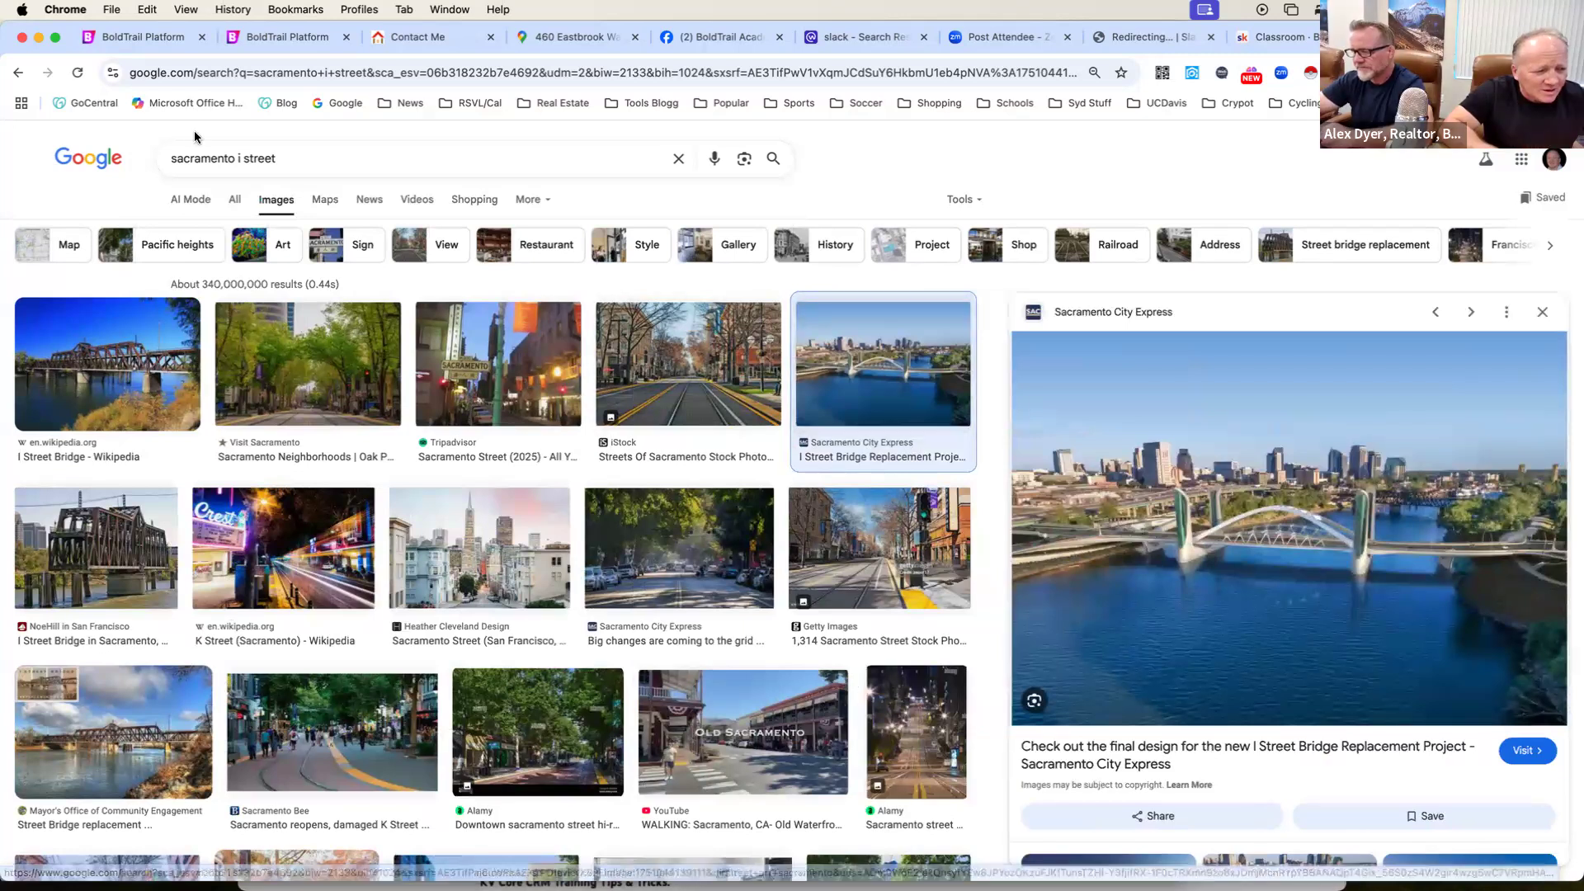
Search Google for "i street bridge sacramento" and look through the image results for a header photo.
left_click(289, 75)
type("i street ")
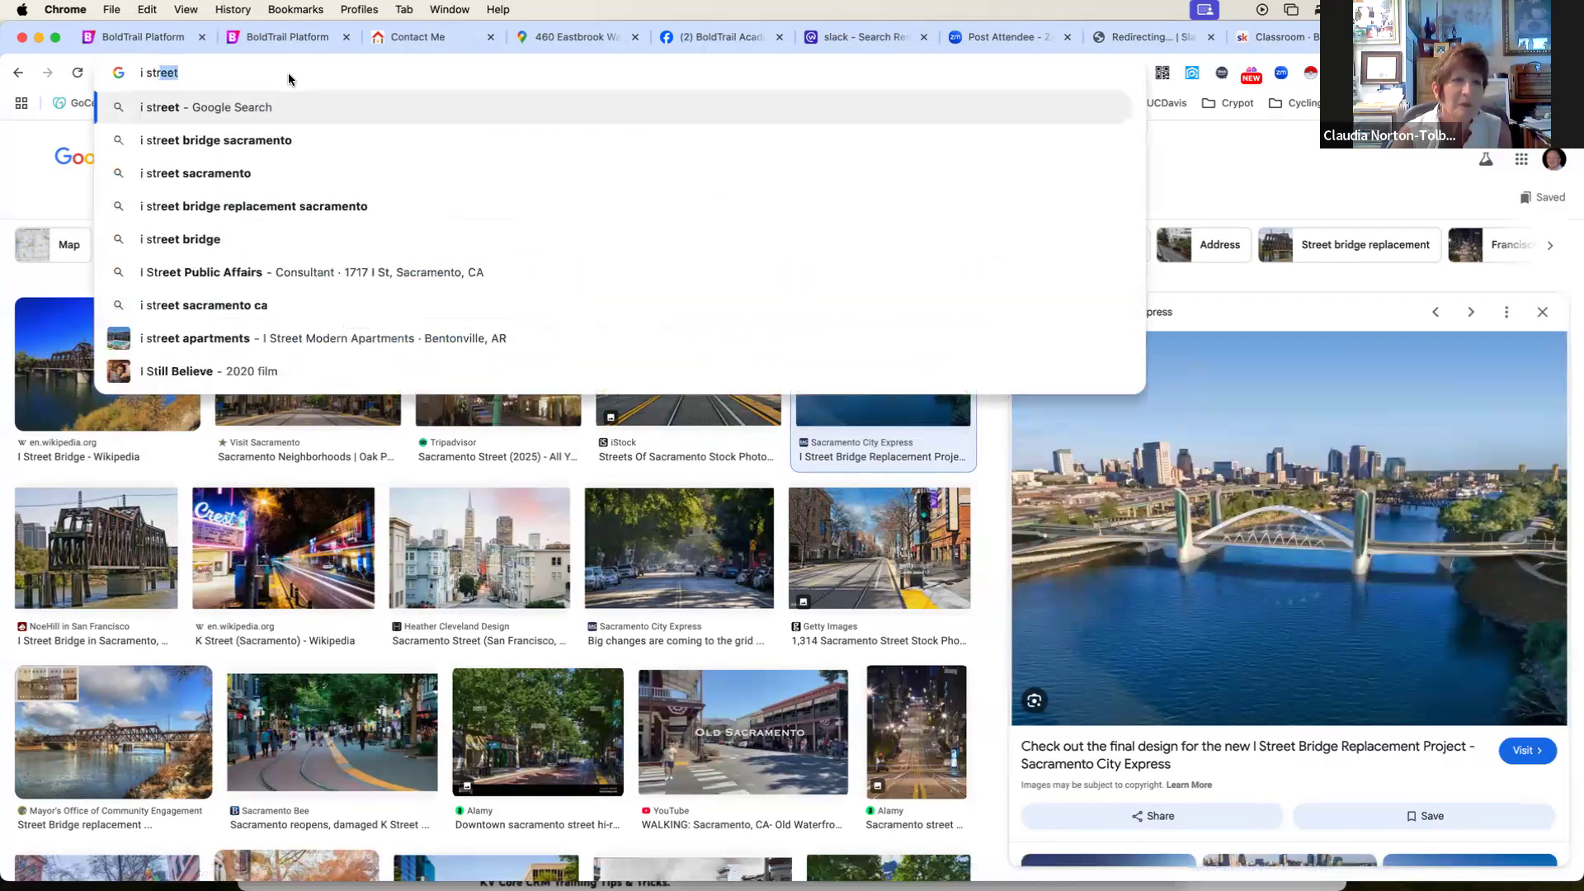
type("bridg")
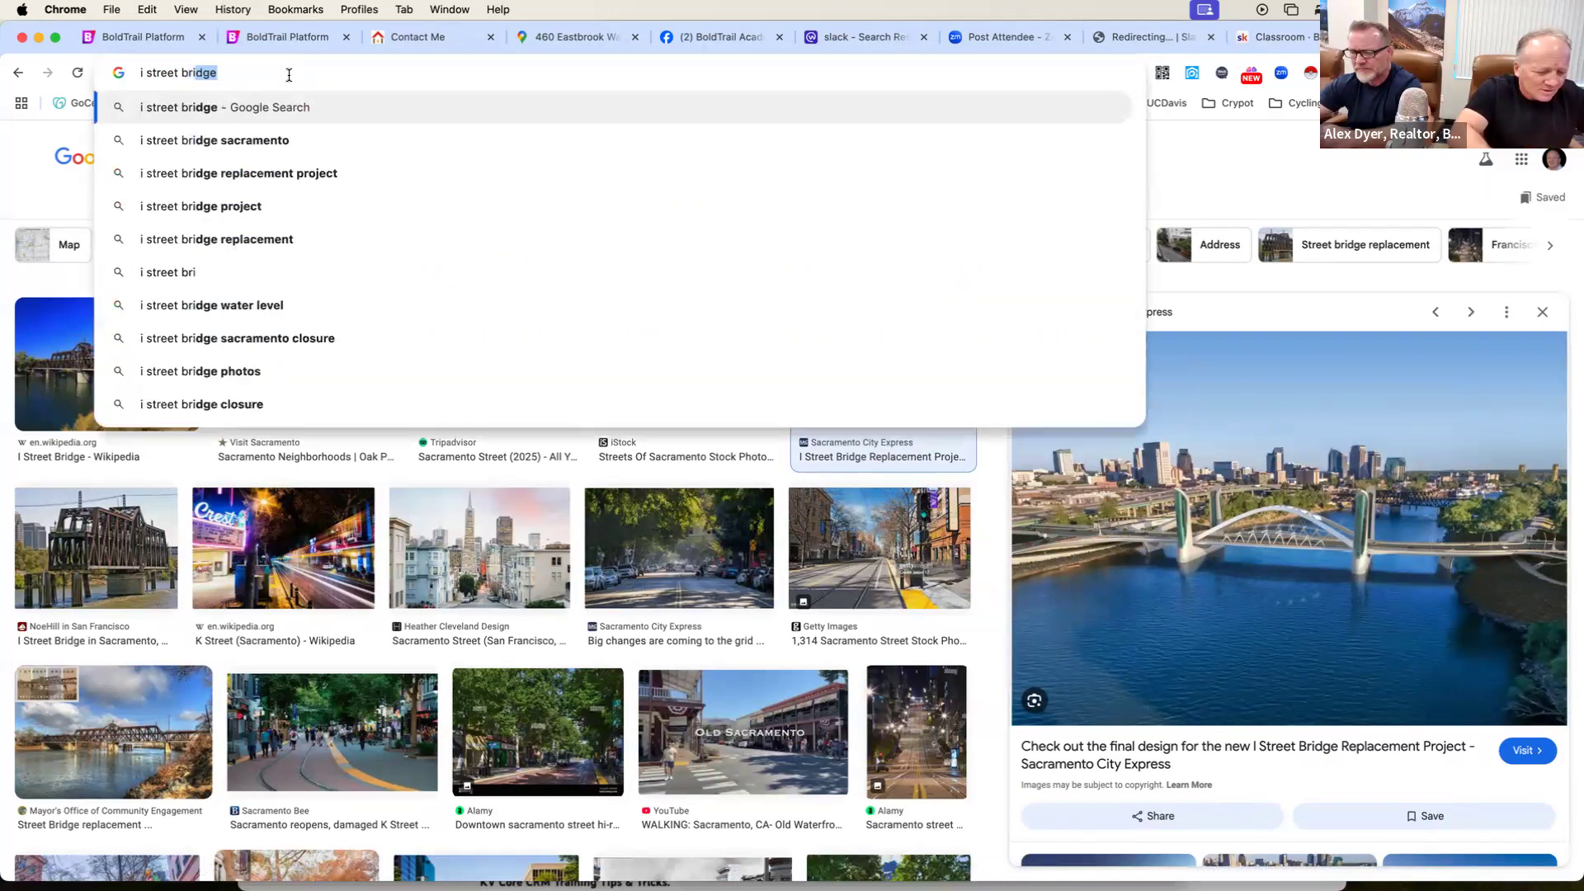
type("e")
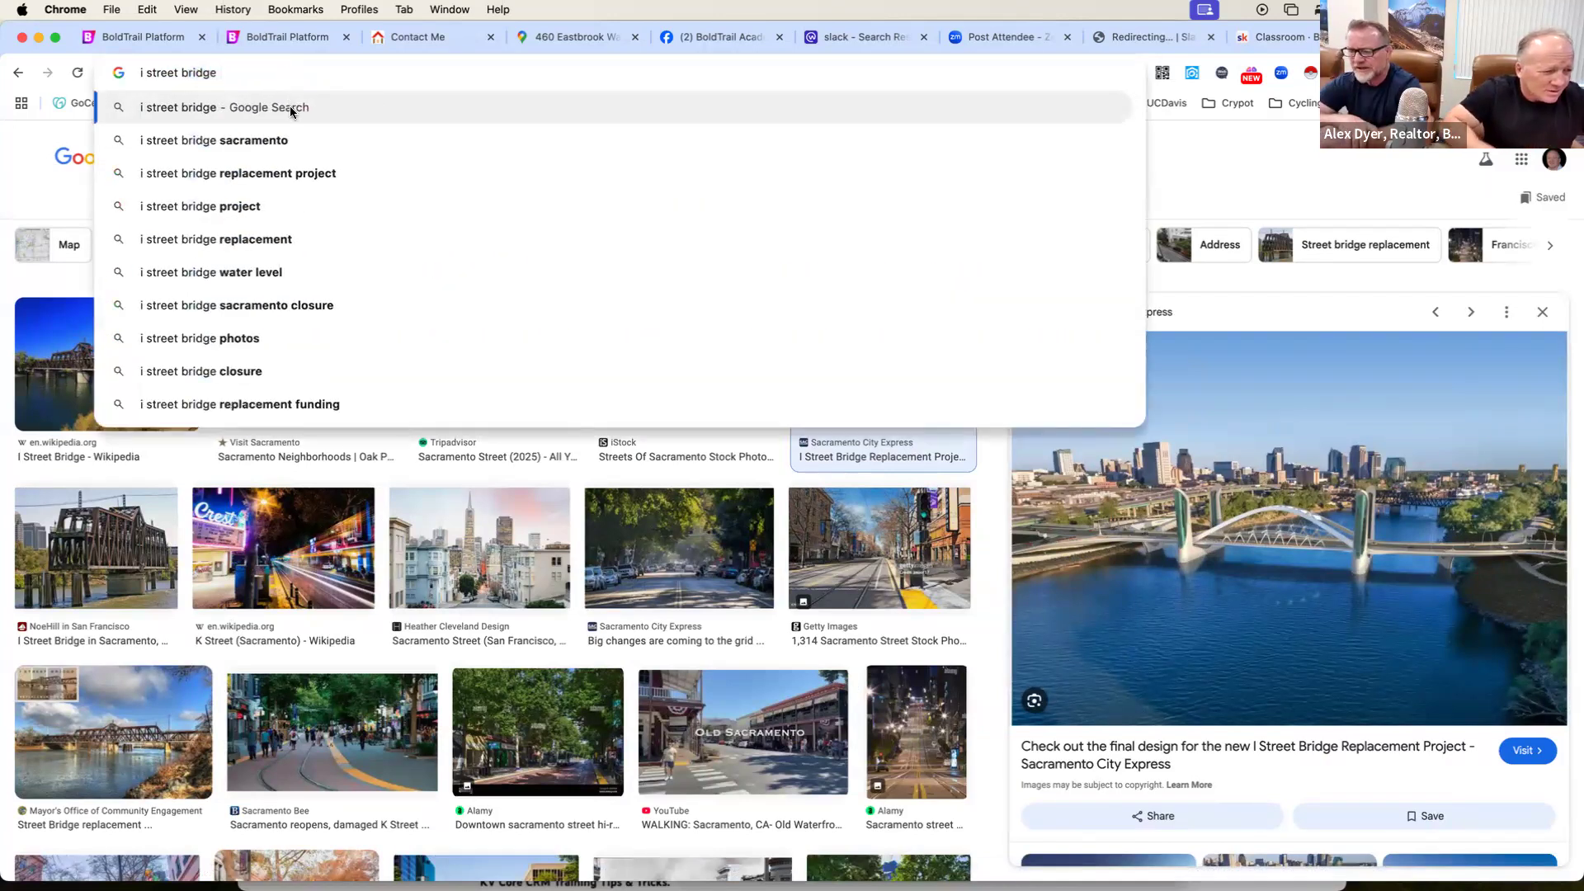
left_click(289, 136)
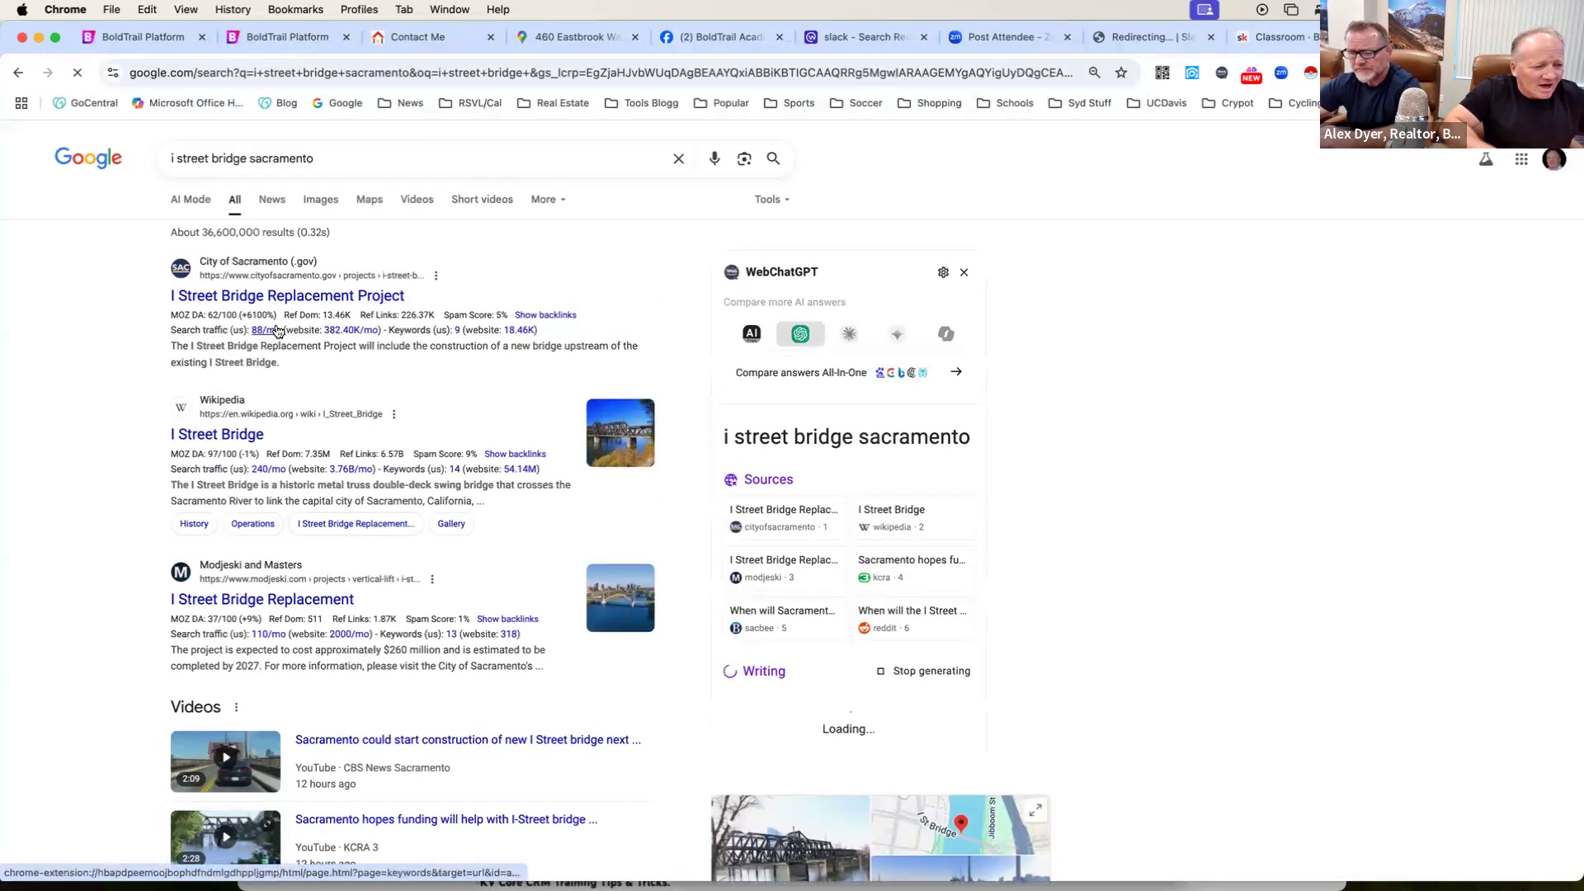
left_click(317, 206)
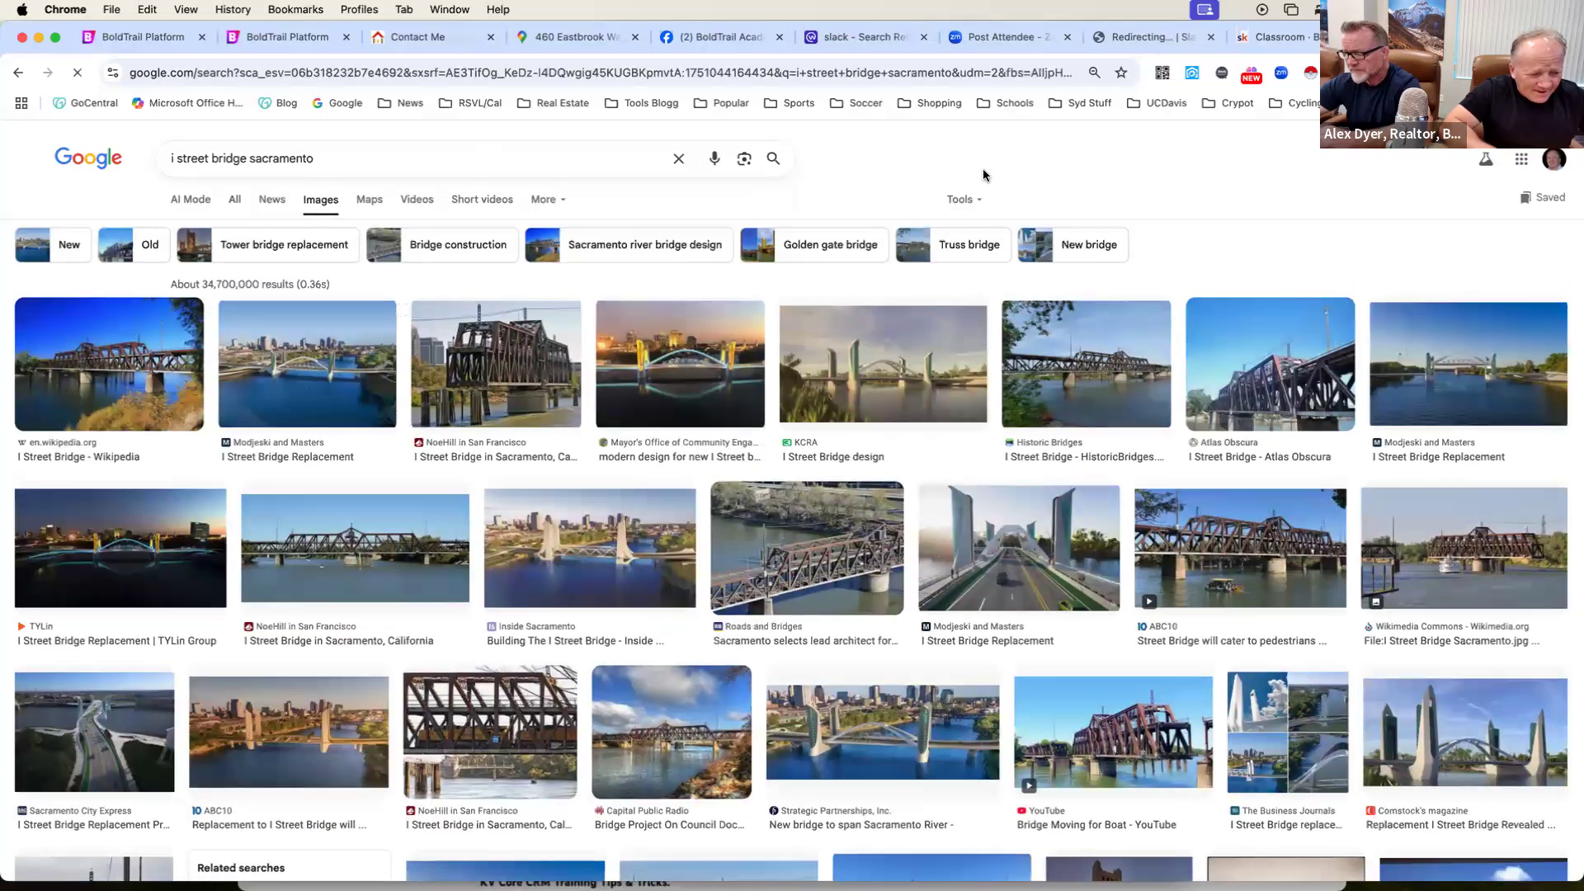
scroll(984, 176, "down", 5)
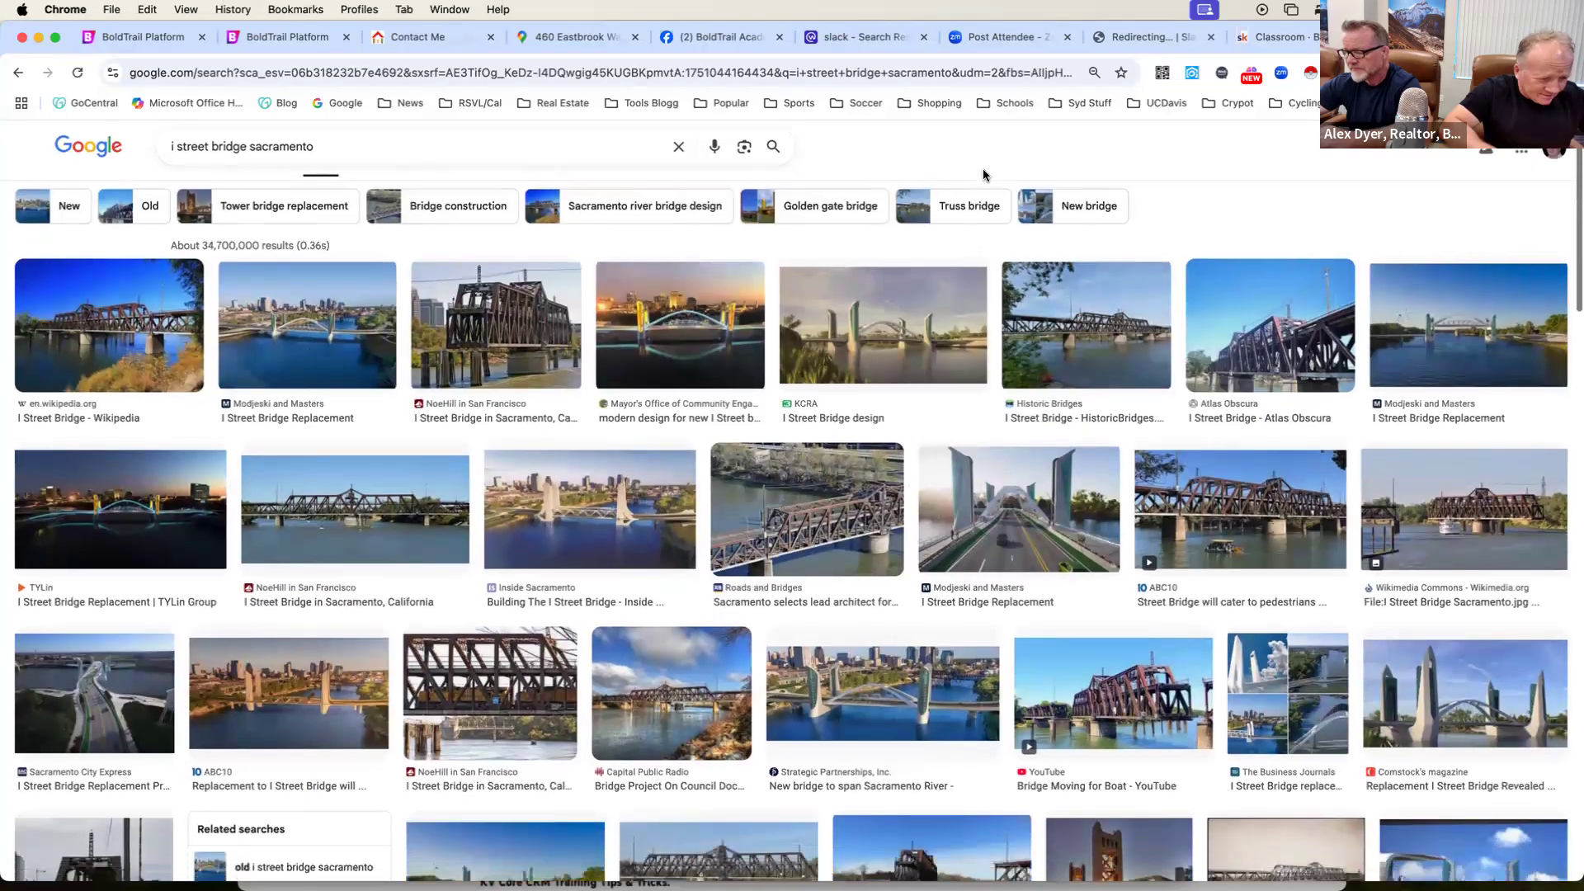
scroll(983, 175, "up", 2)
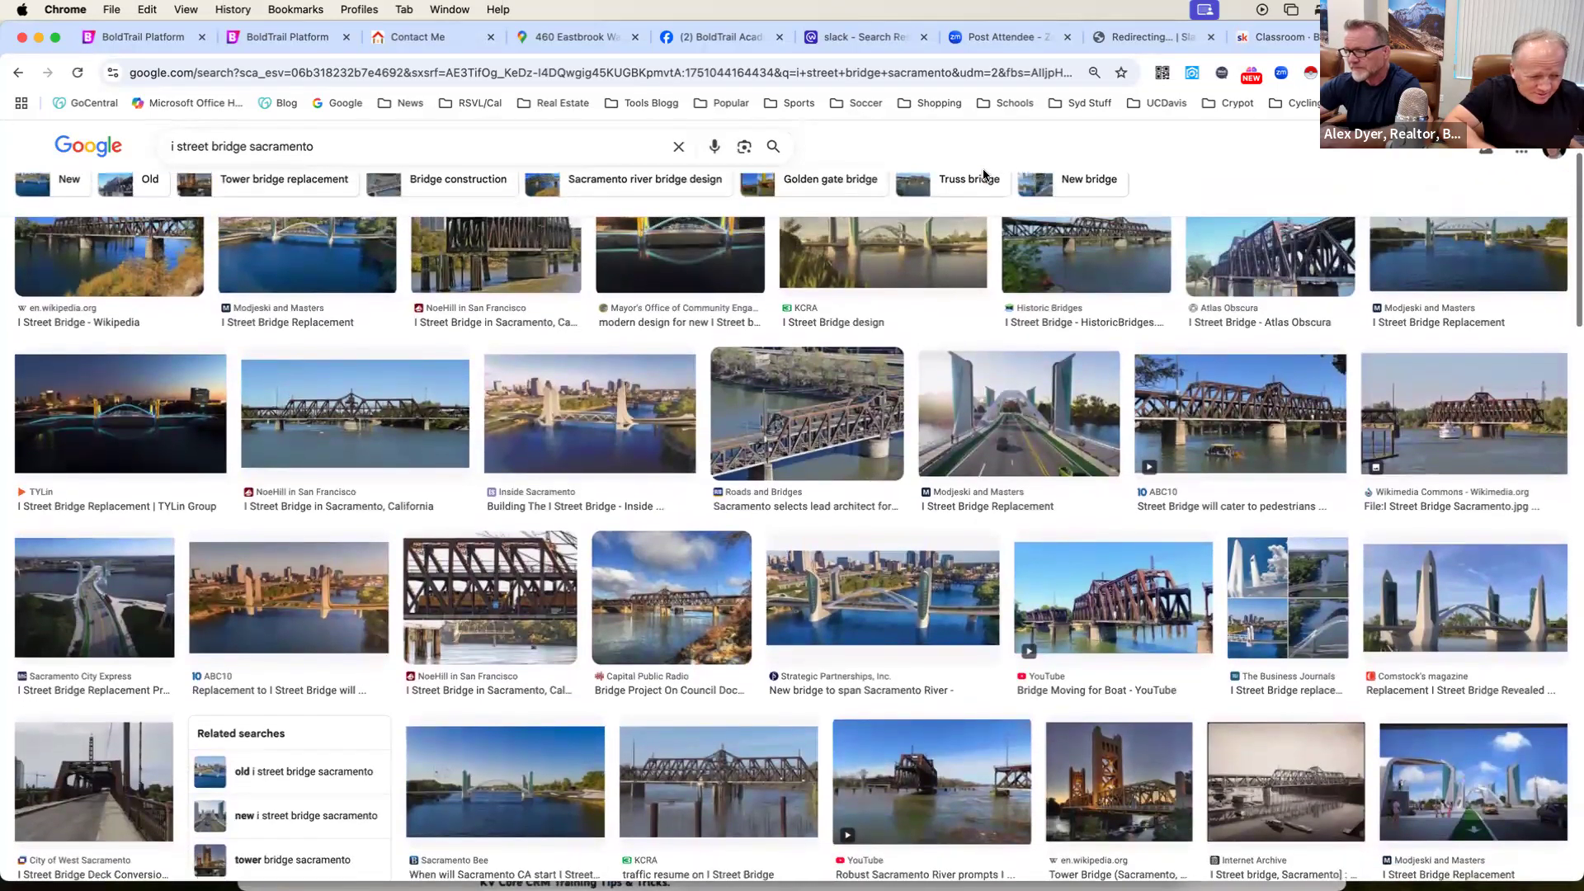
scroll(983, 172, "down", 7)
scroll(982, 172, "down", 3)
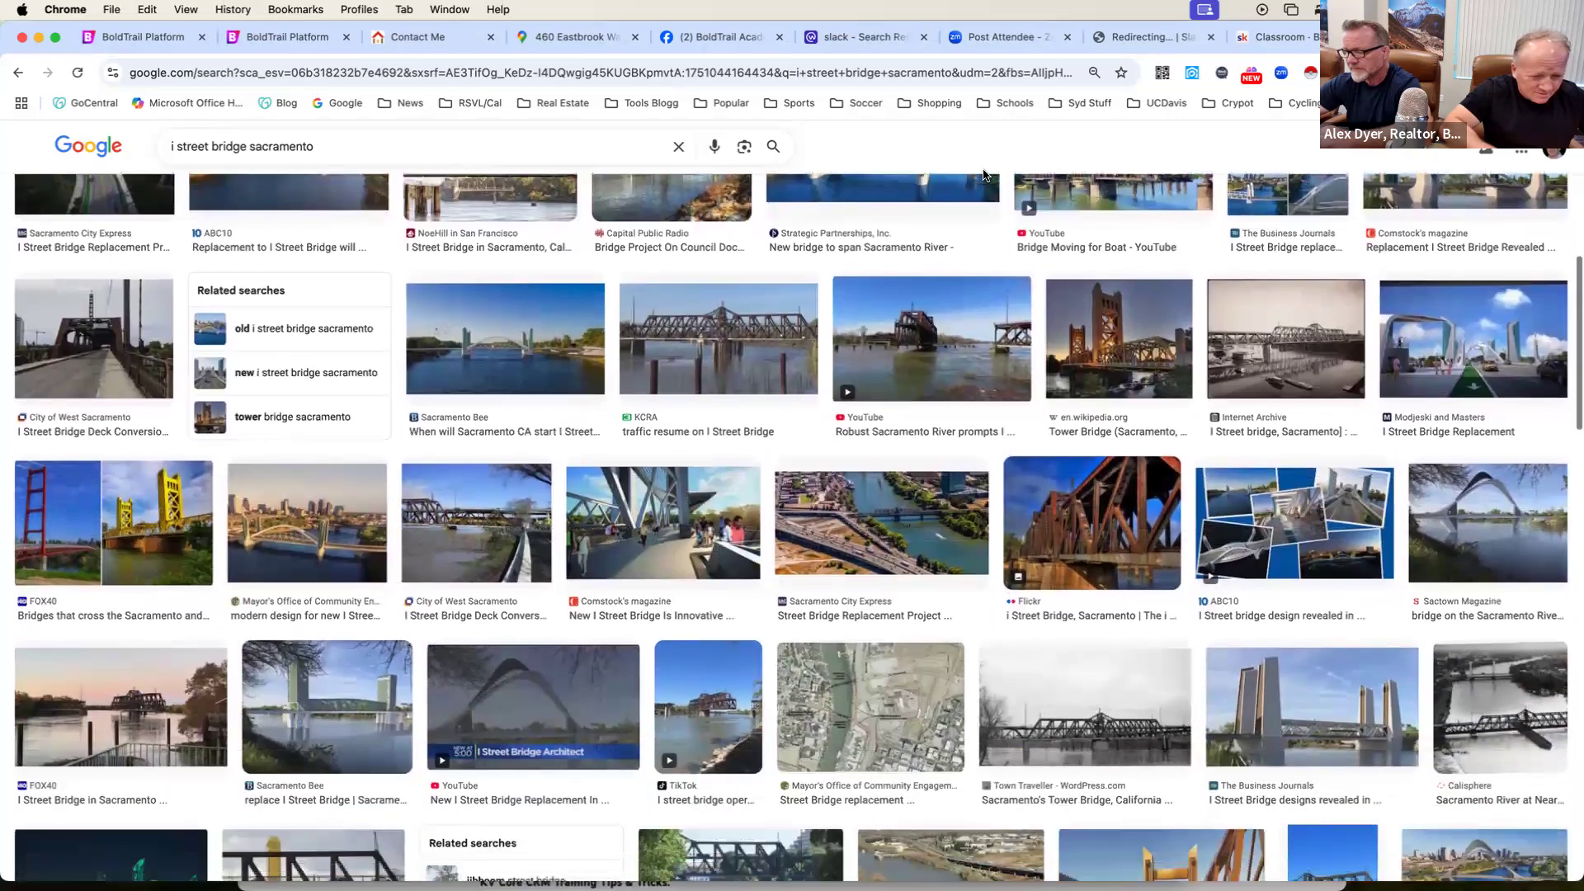
scroll(982, 168, "up", 11)
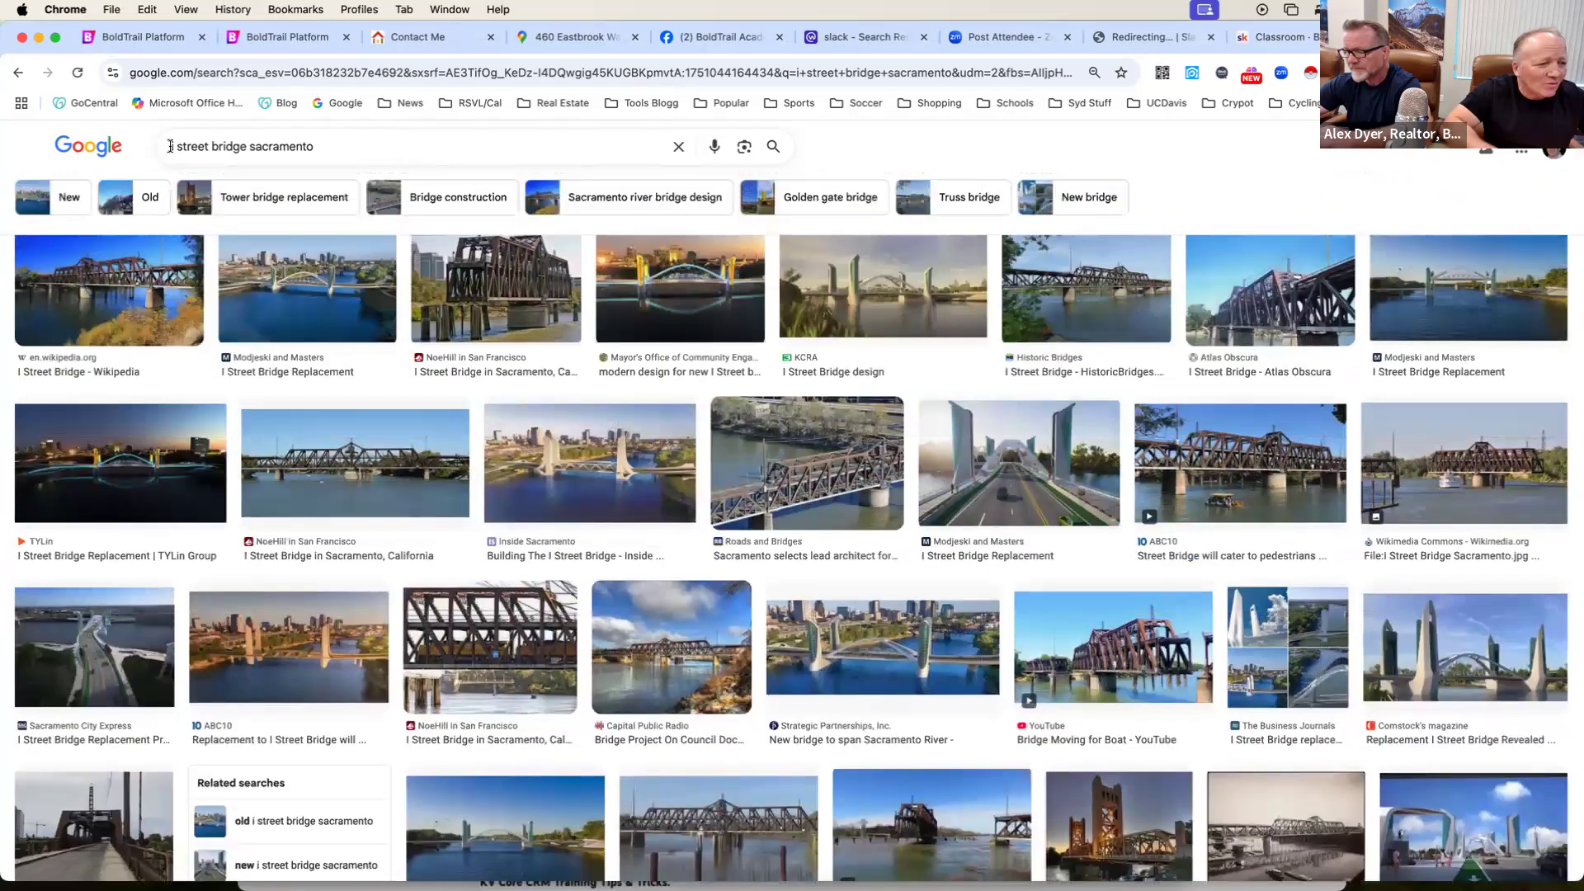
Search images for "tower street bridge sacramento" and capture a screenshot of the Comstock's magazine photo of the lit Tower Bridge.
left_click(176, 145)
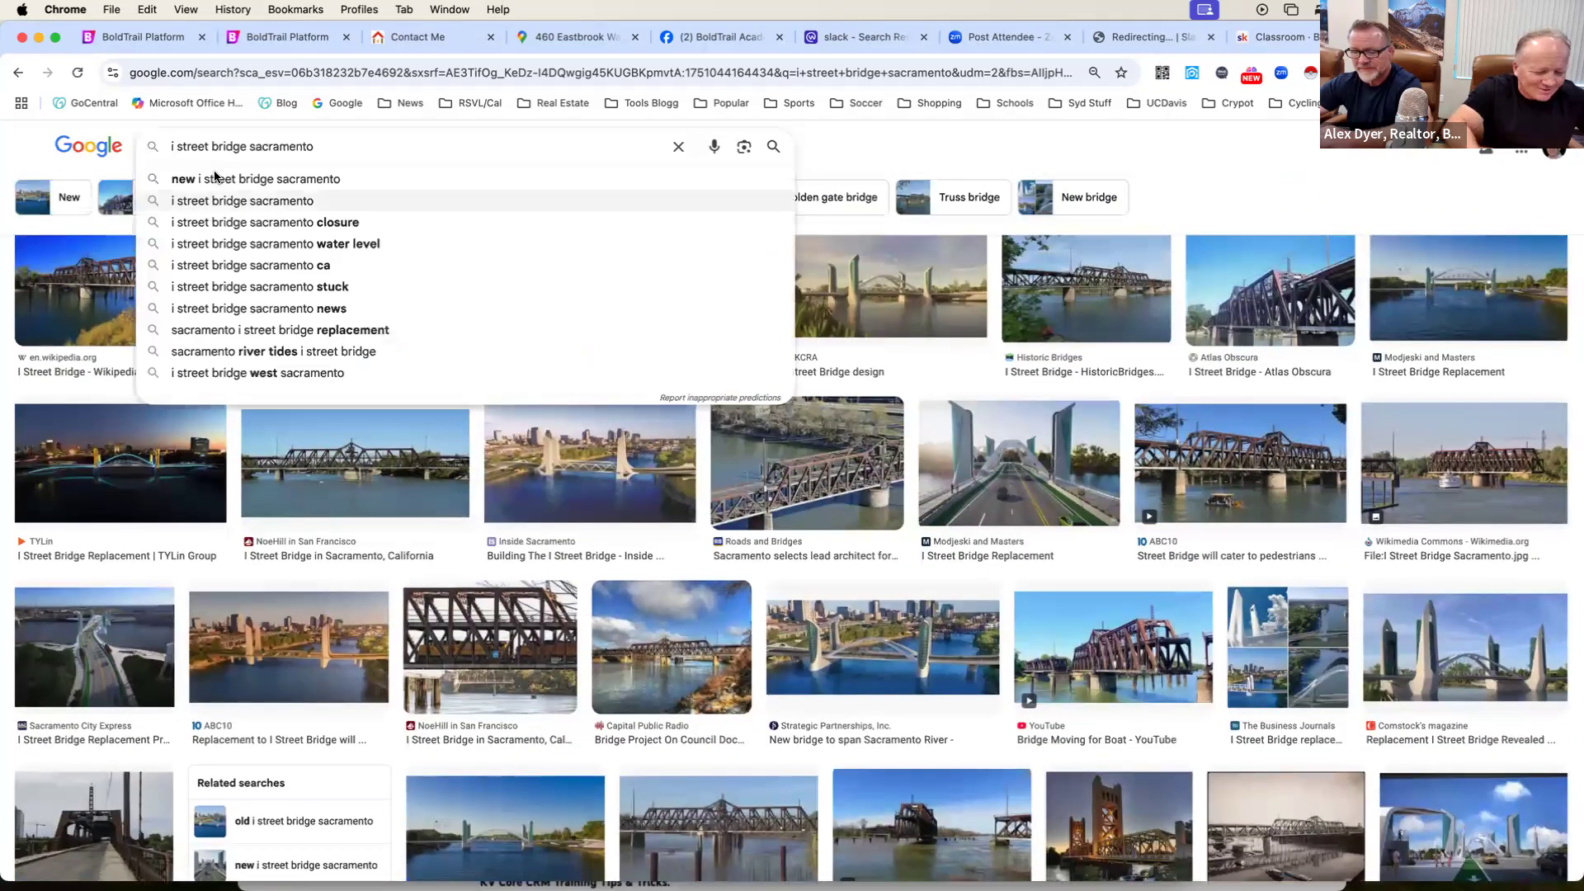
key("BackSpace")
type("tw")
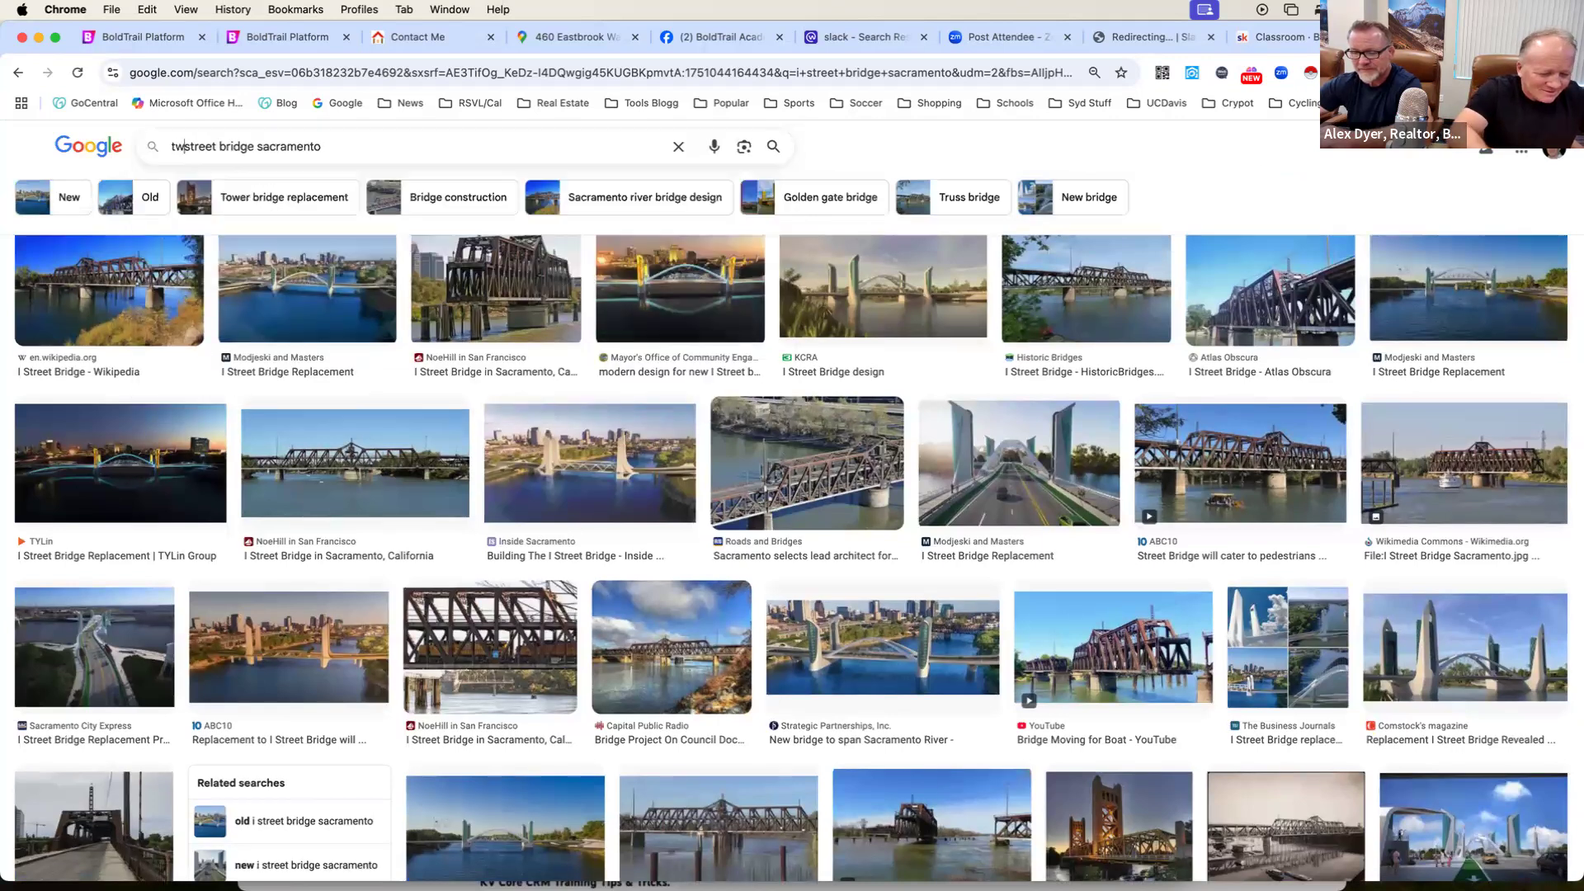
key("BackSpace")
type("owe")
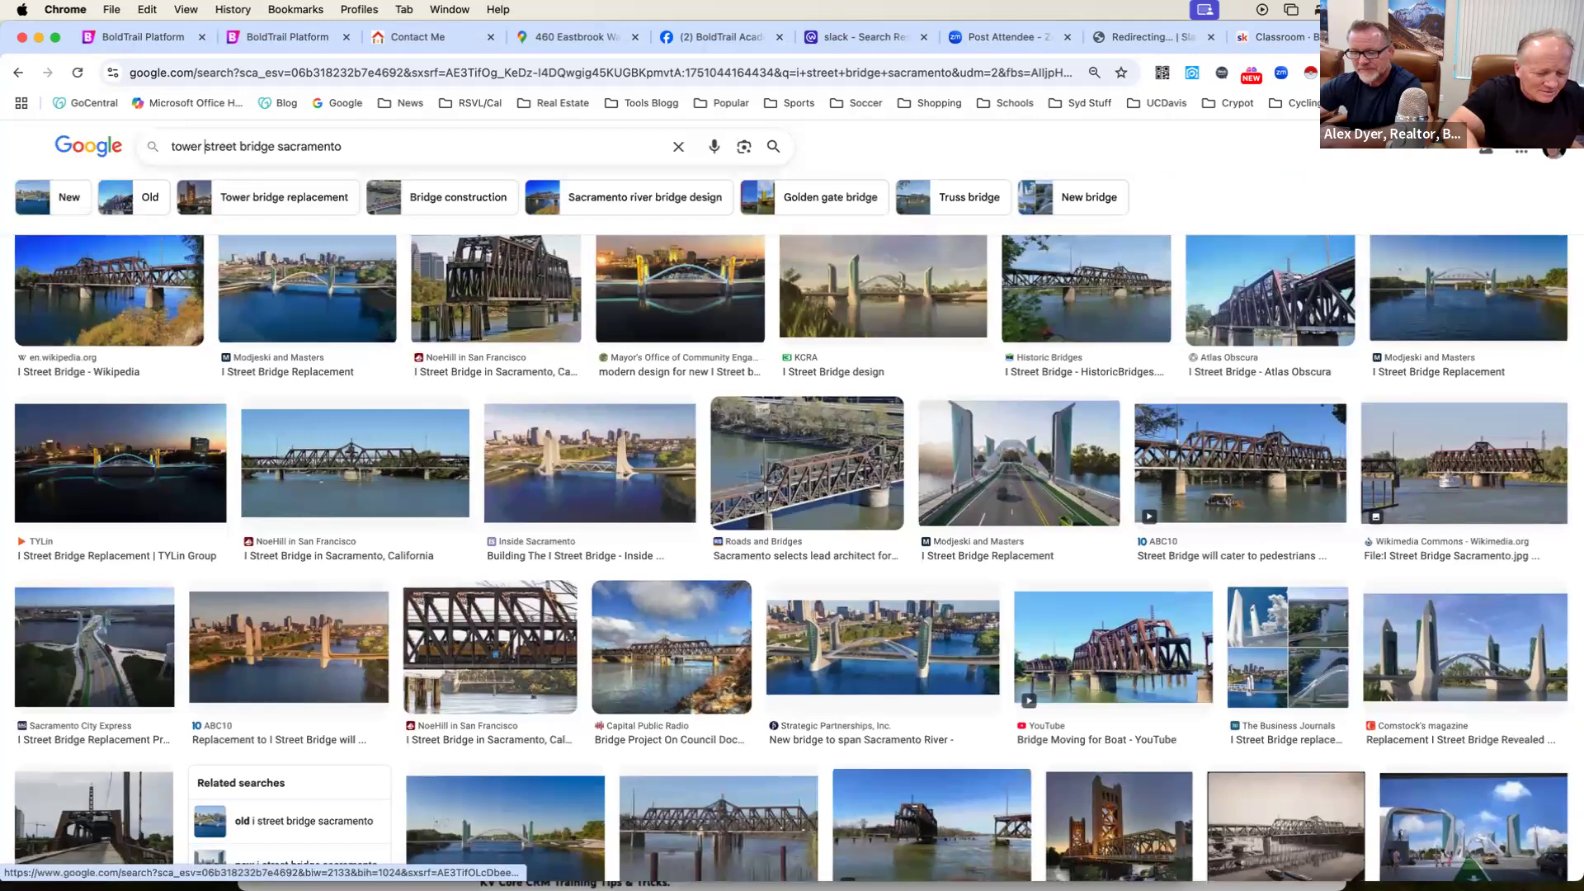
type("r")
key("Return")
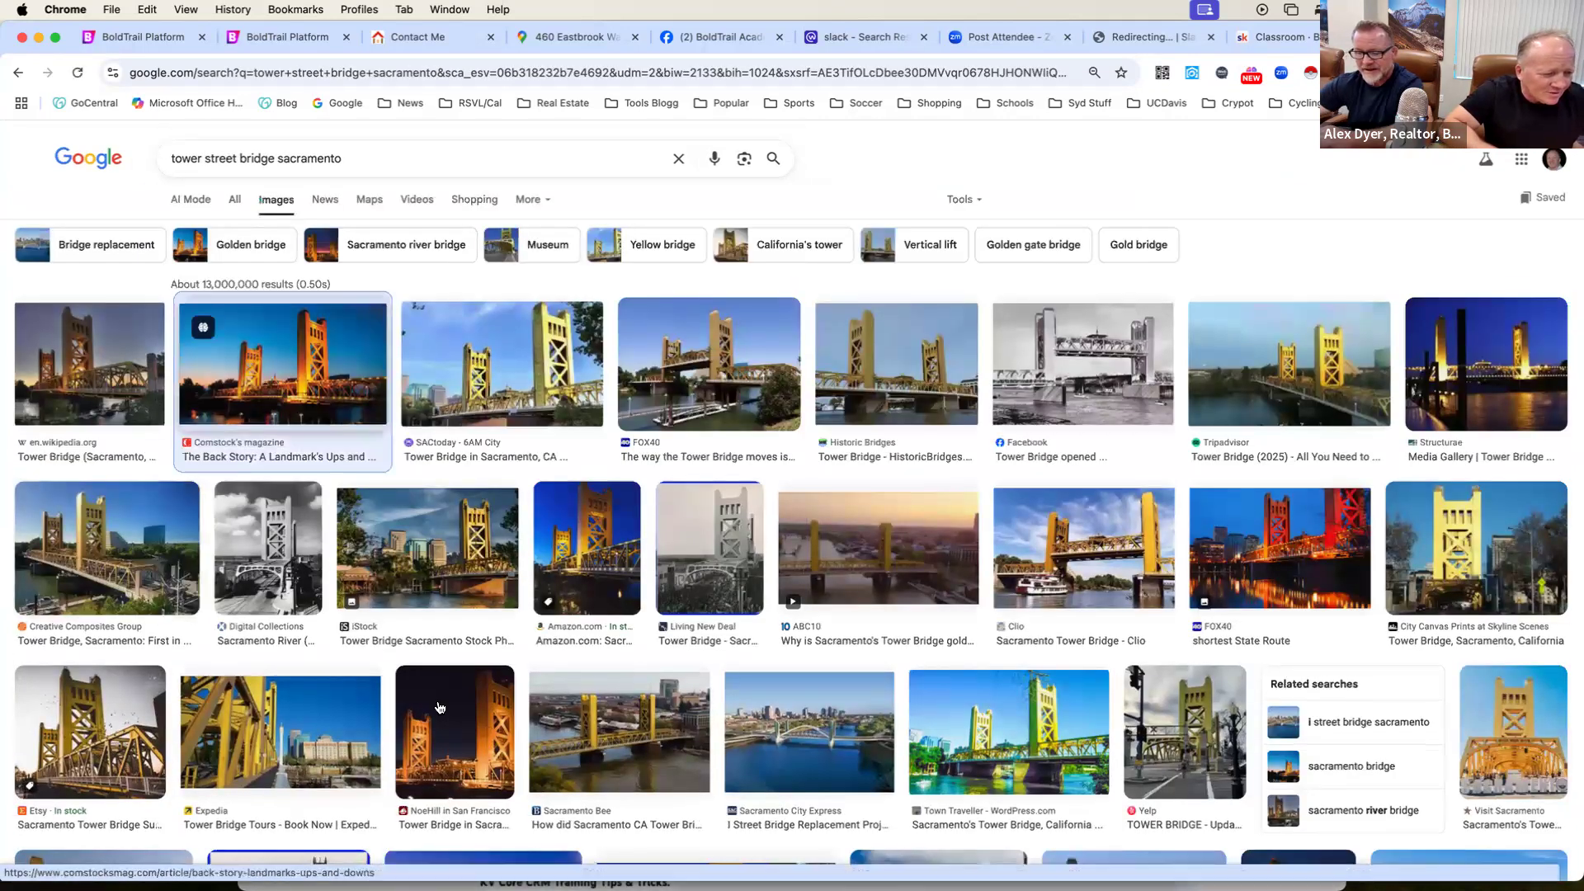
left_click(250, 408)
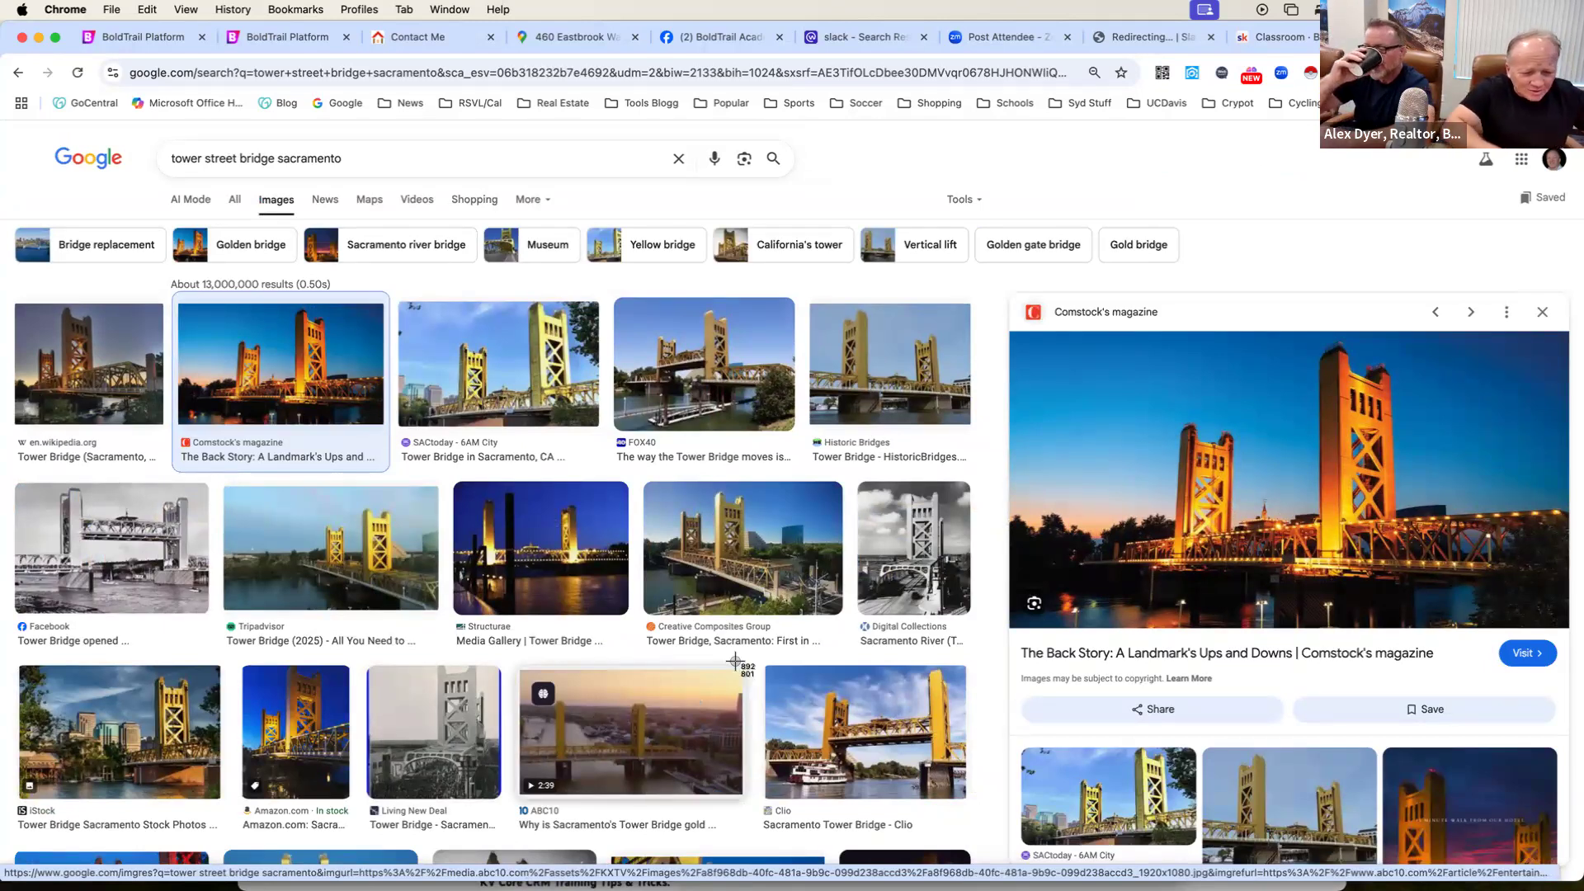
left_click_drag(1041, 342, 1551, 620)
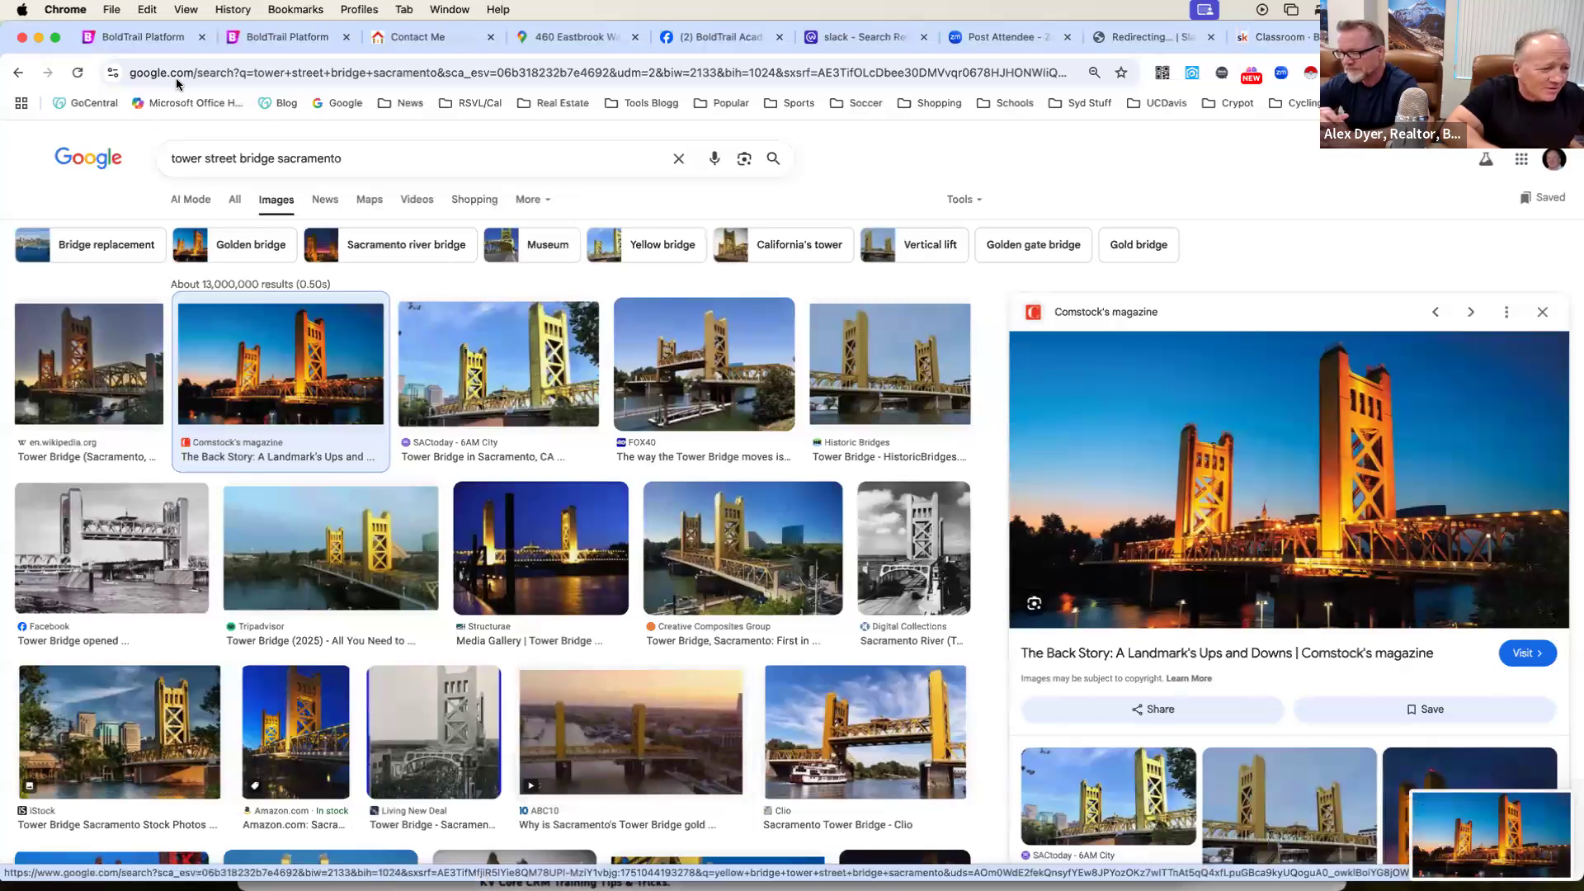
Return to the landing page editor, upload "Screenshot 2025-06-27 at 10.10.12 AM" from the Desktop and insert it as the header row's background image.
left_click(137, 37)
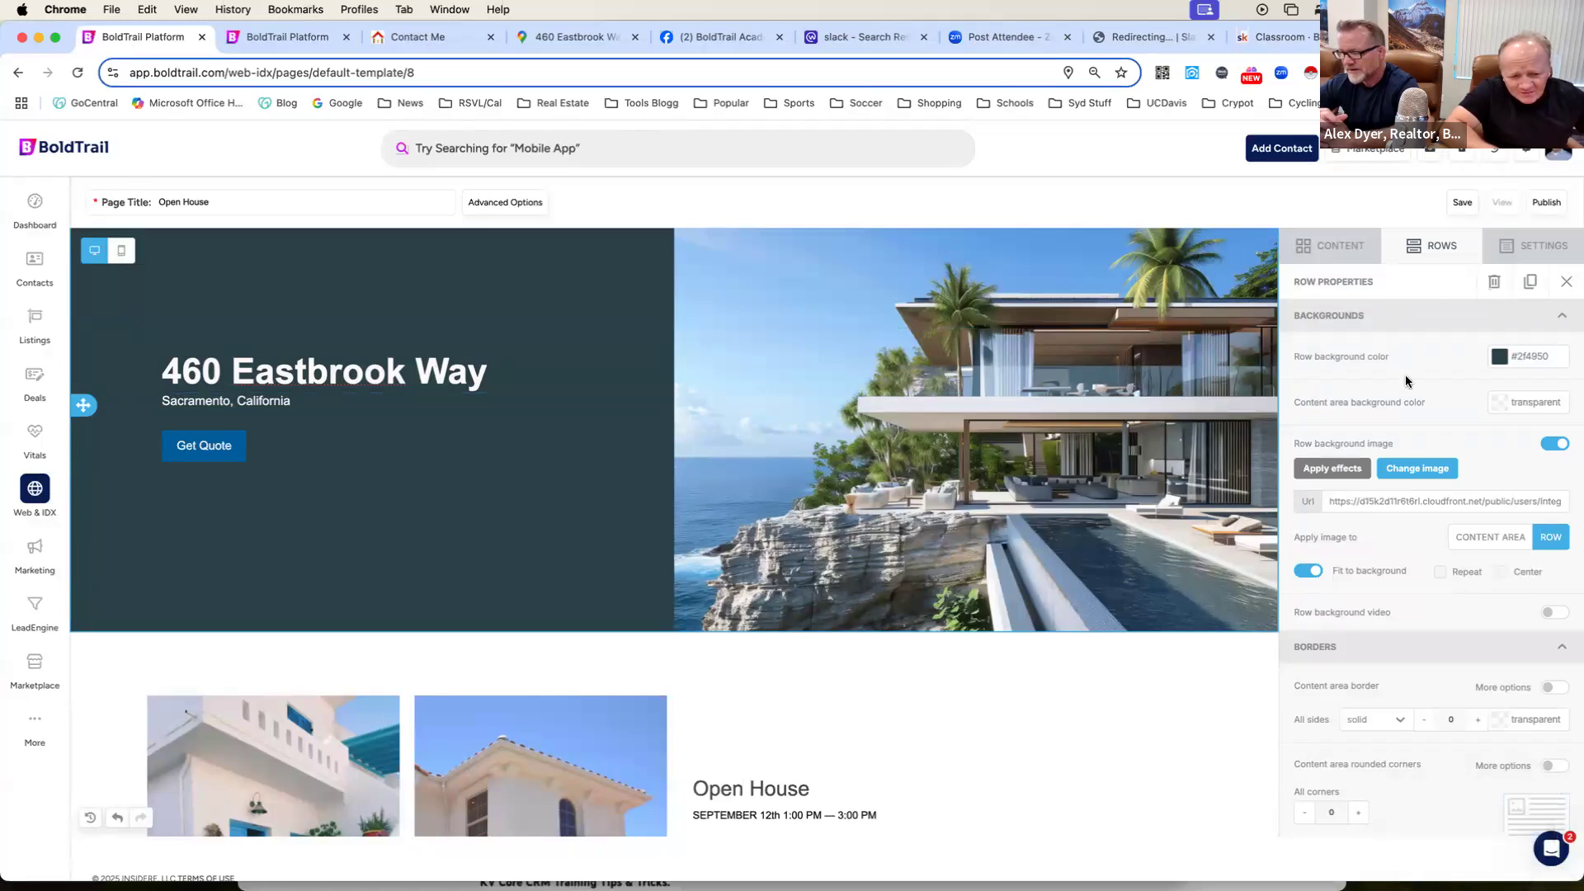
scroll(1408, 381, "down", 1)
scroll(1407, 381, "up", 1)
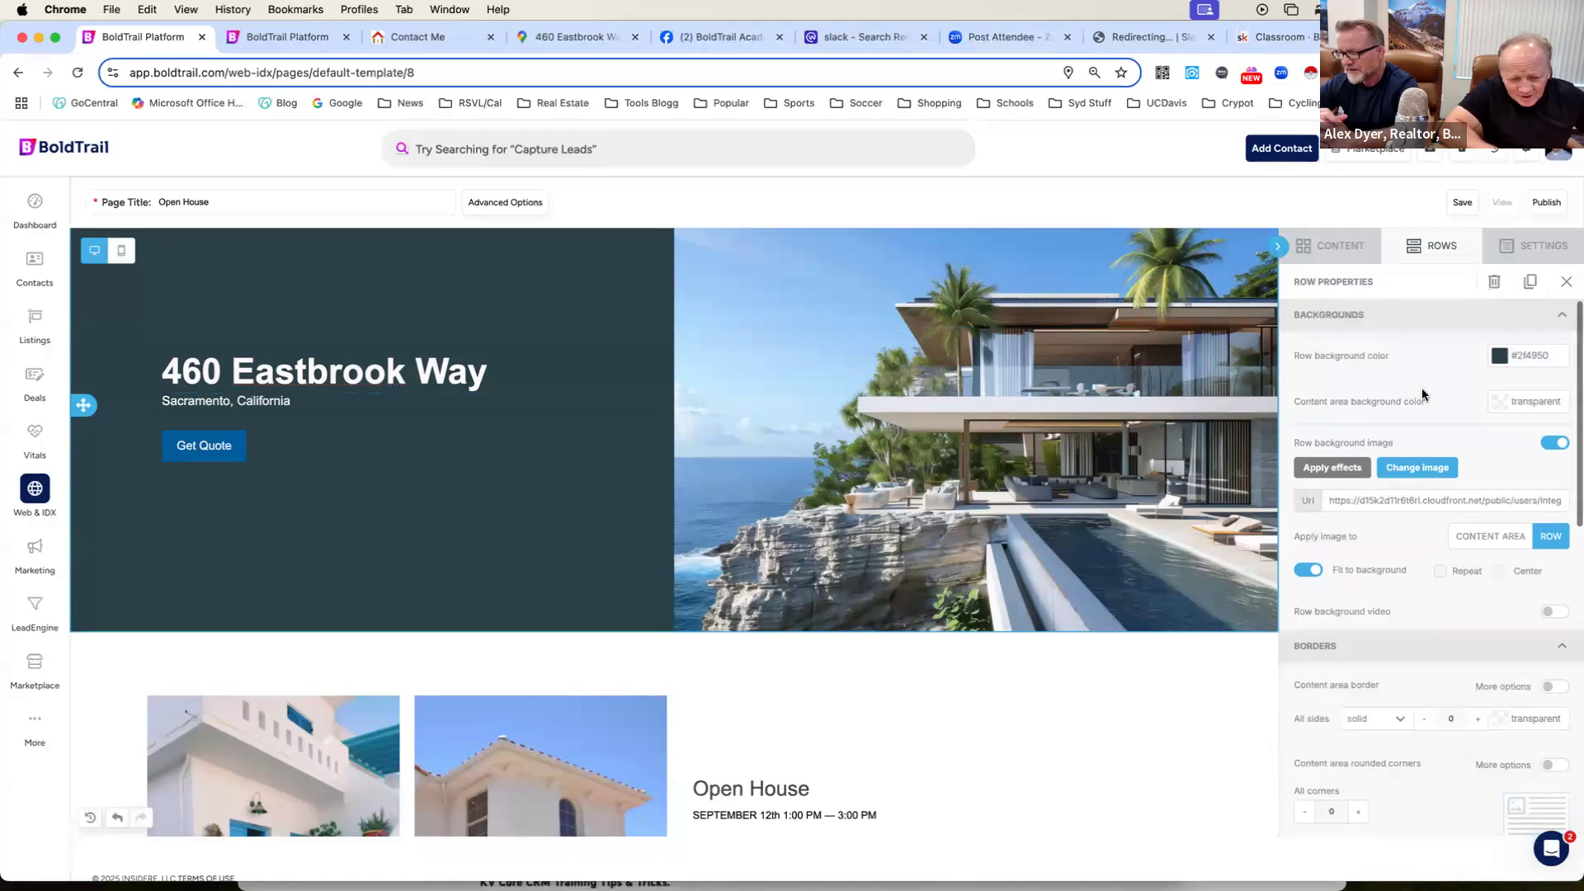
left_click(1444, 469)
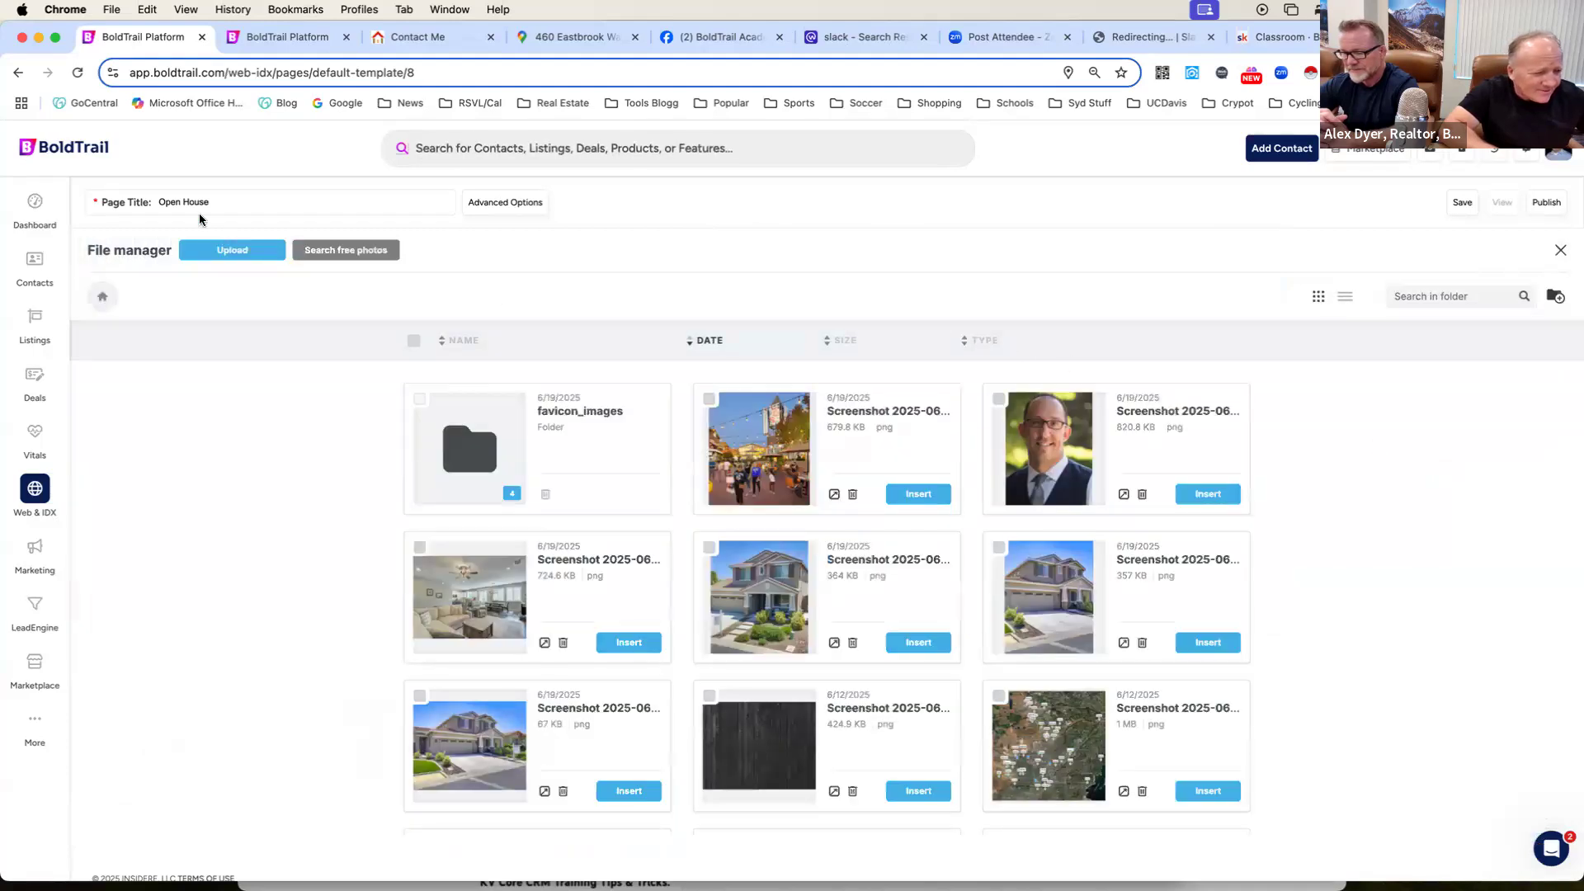
left_click(222, 251)
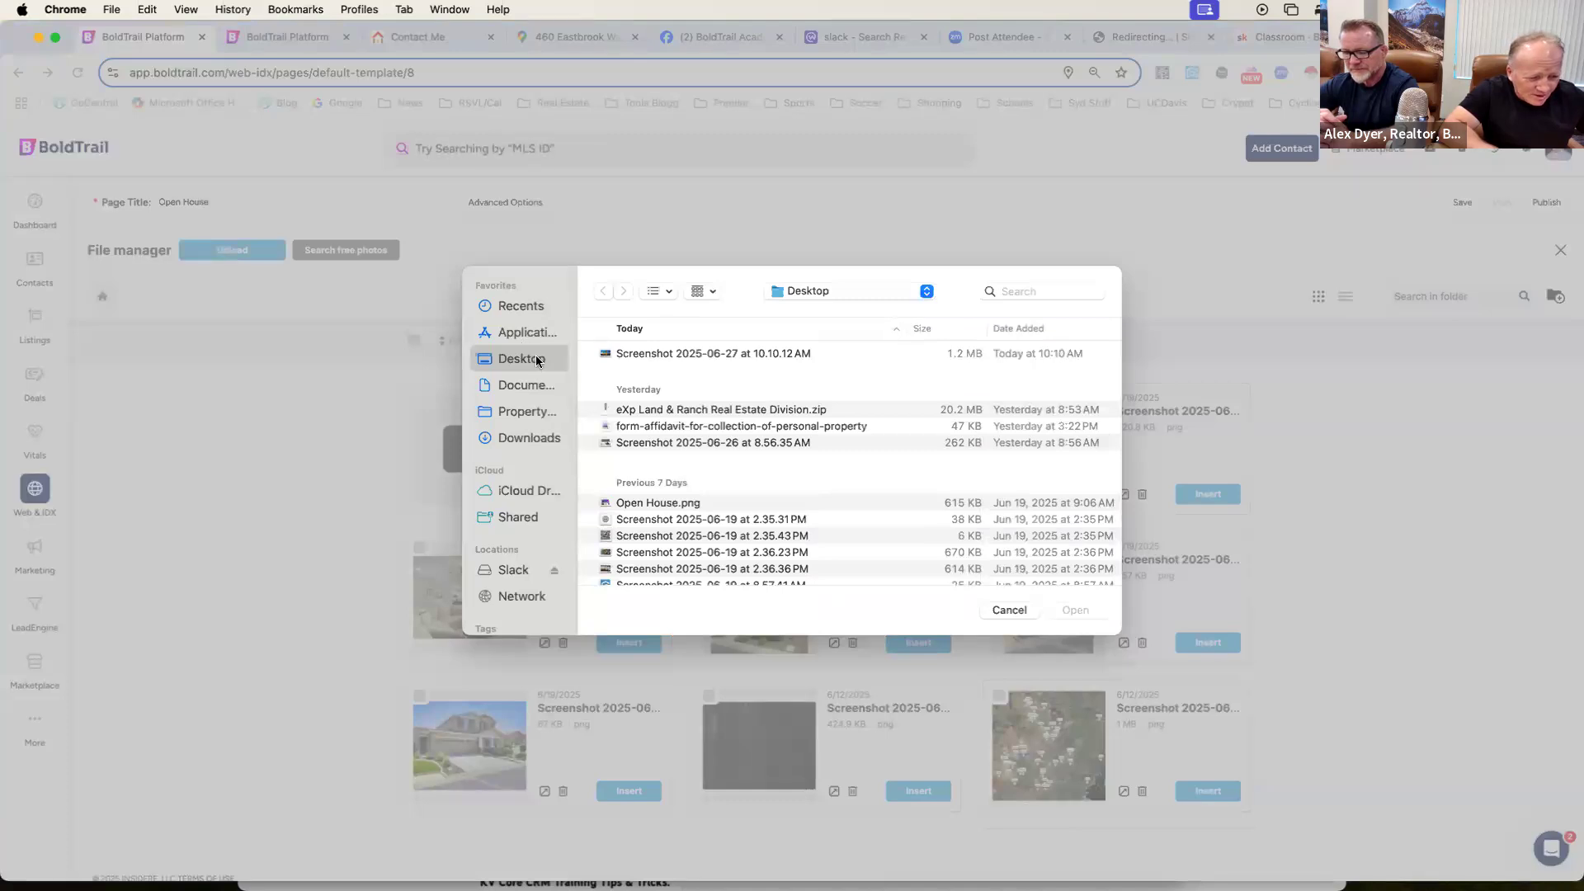
left_click(732, 349)
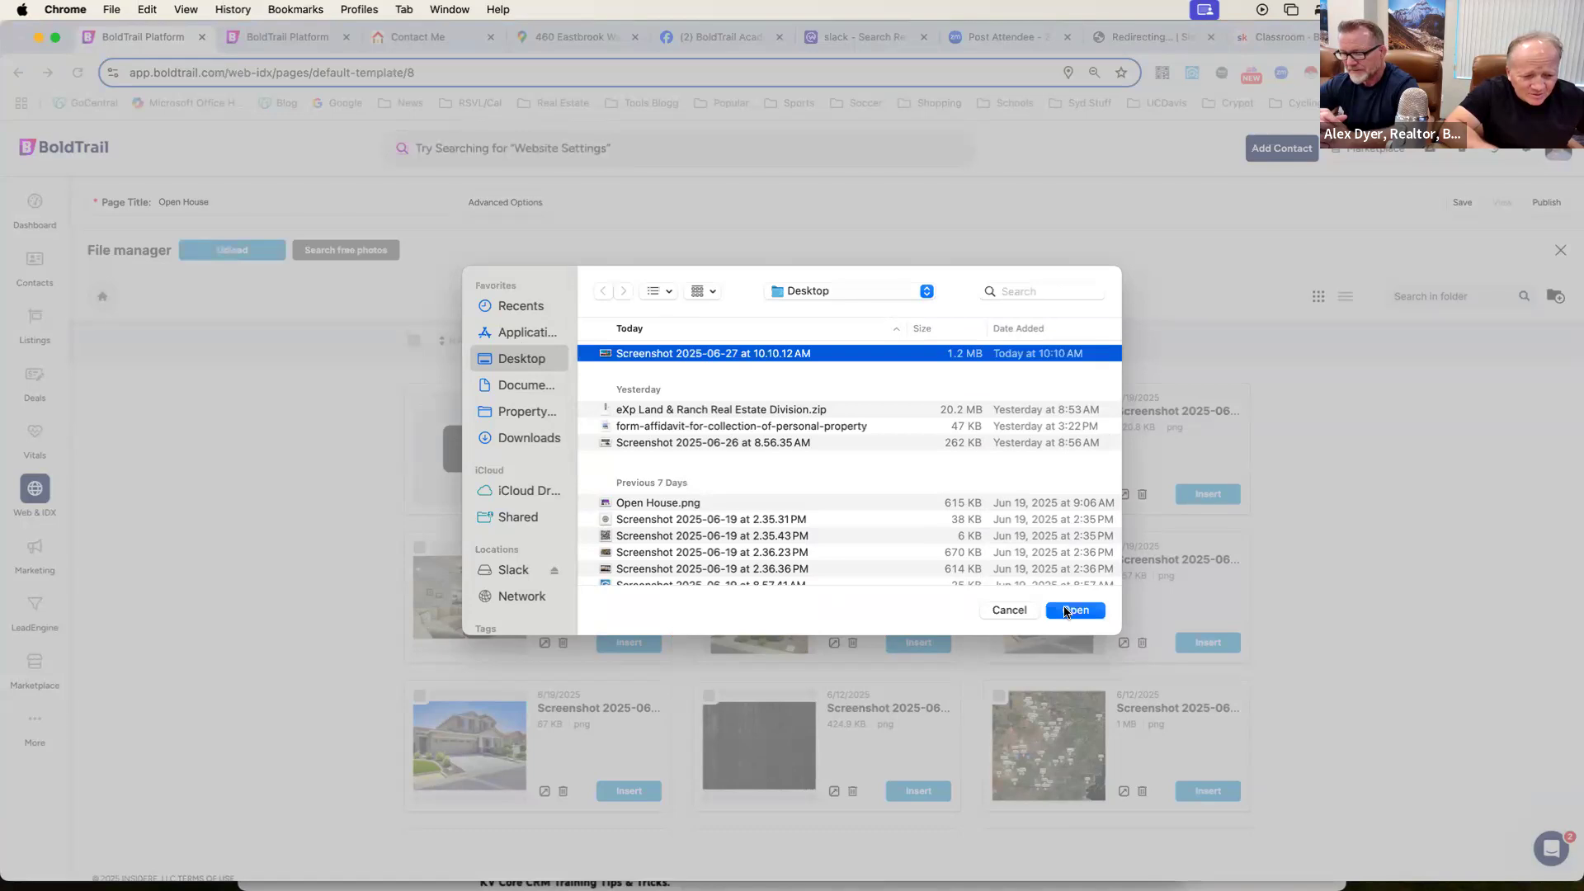
left_click(1073, 610)
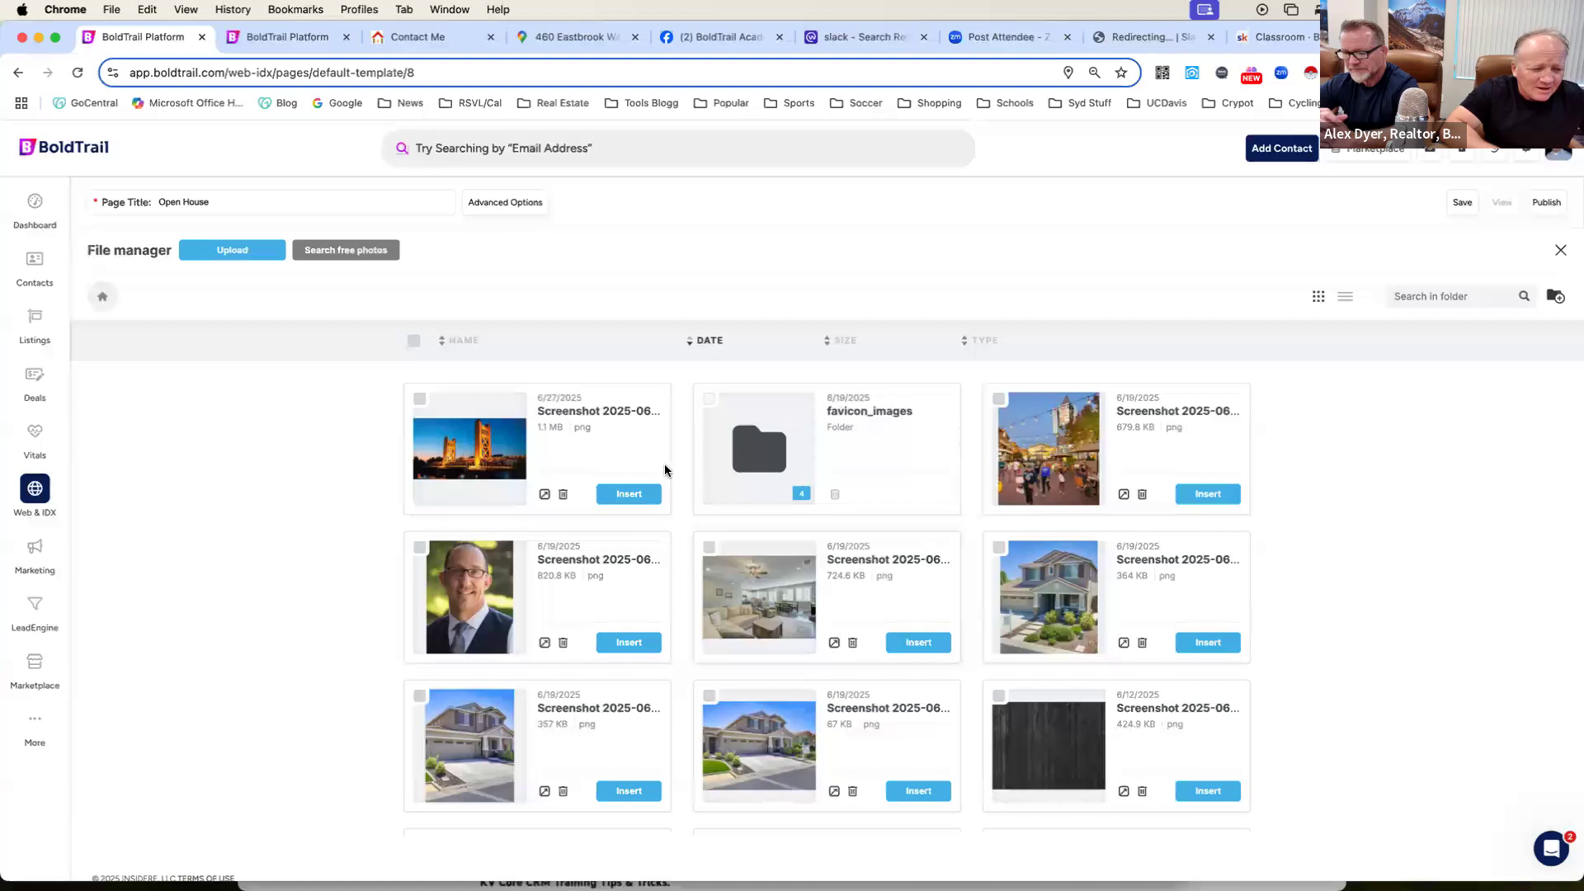
left_click(628, 493)
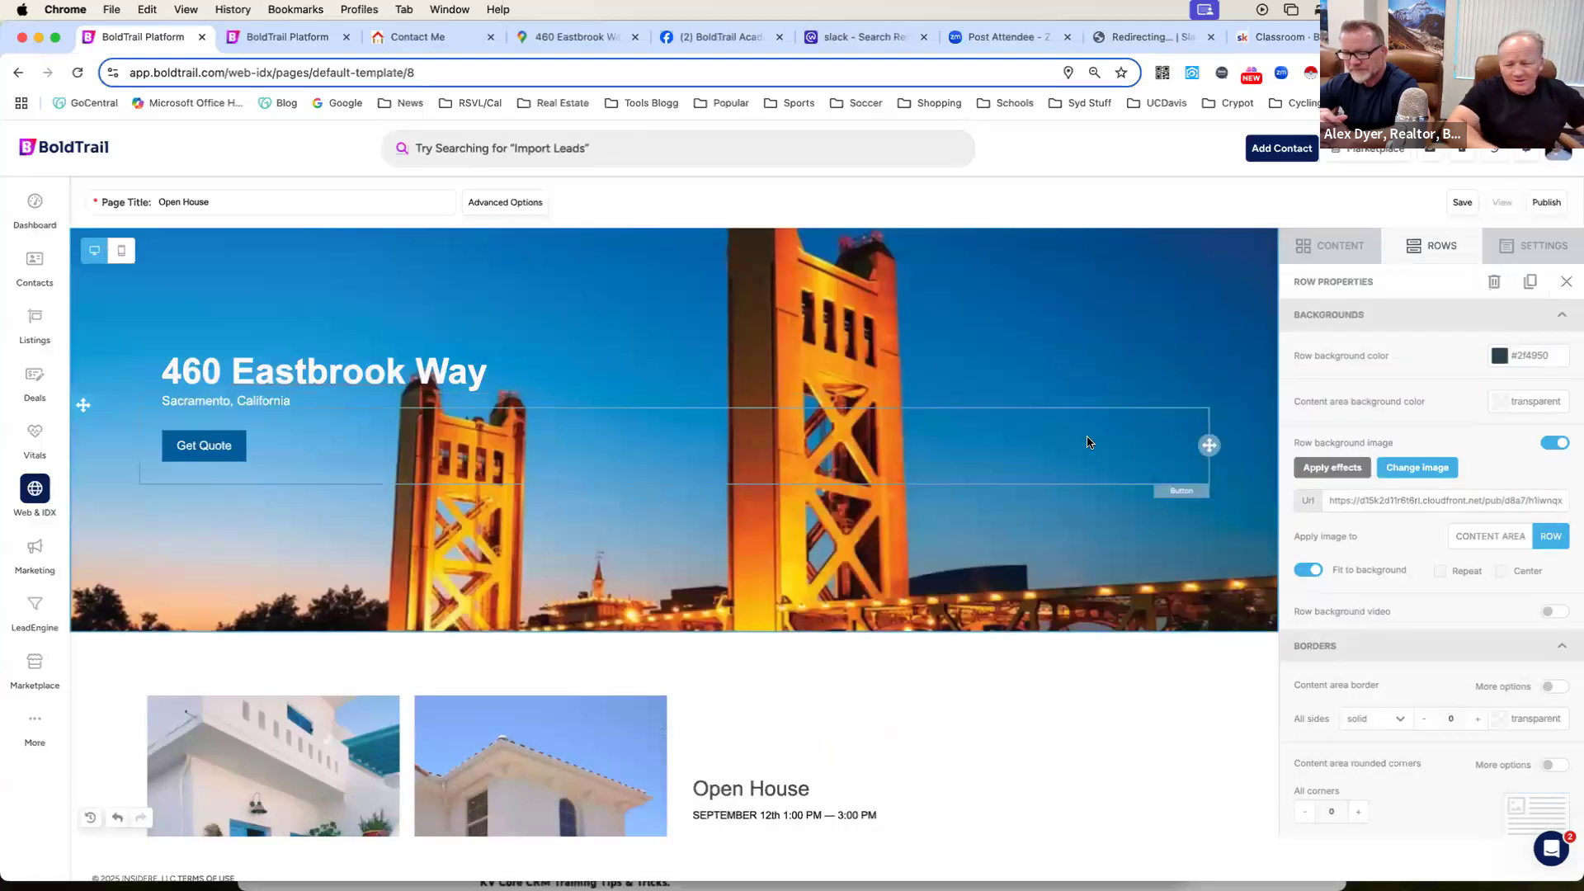
Review the page's header and the Open House section with its two placeholder photos, price and description.
scroll(1087, 442, "down", 1)
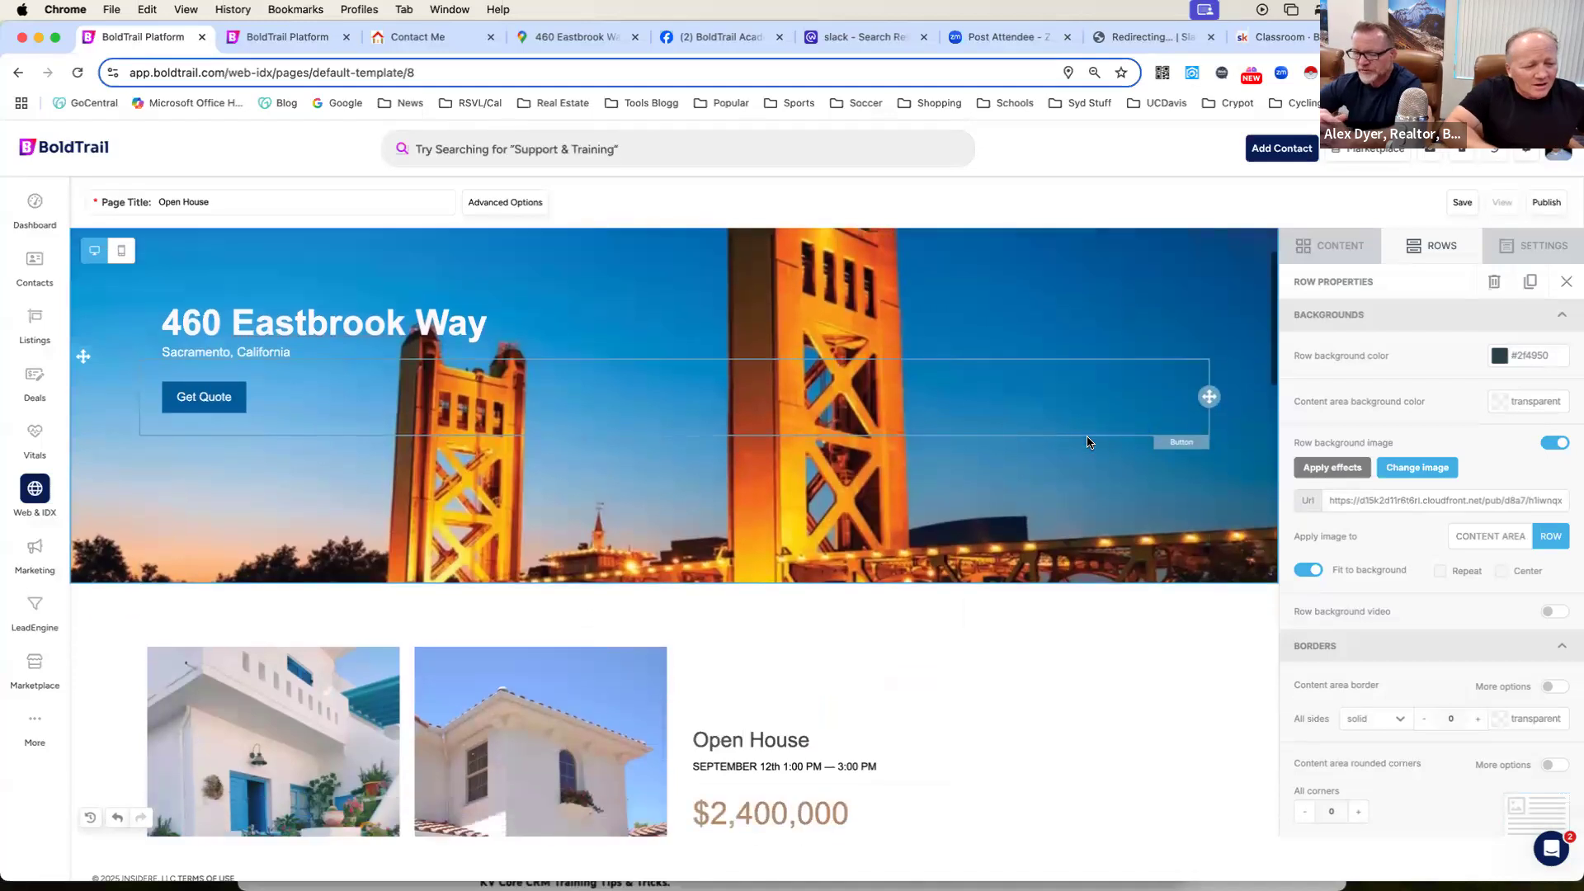
scroll(1087, 443, "up", 1)
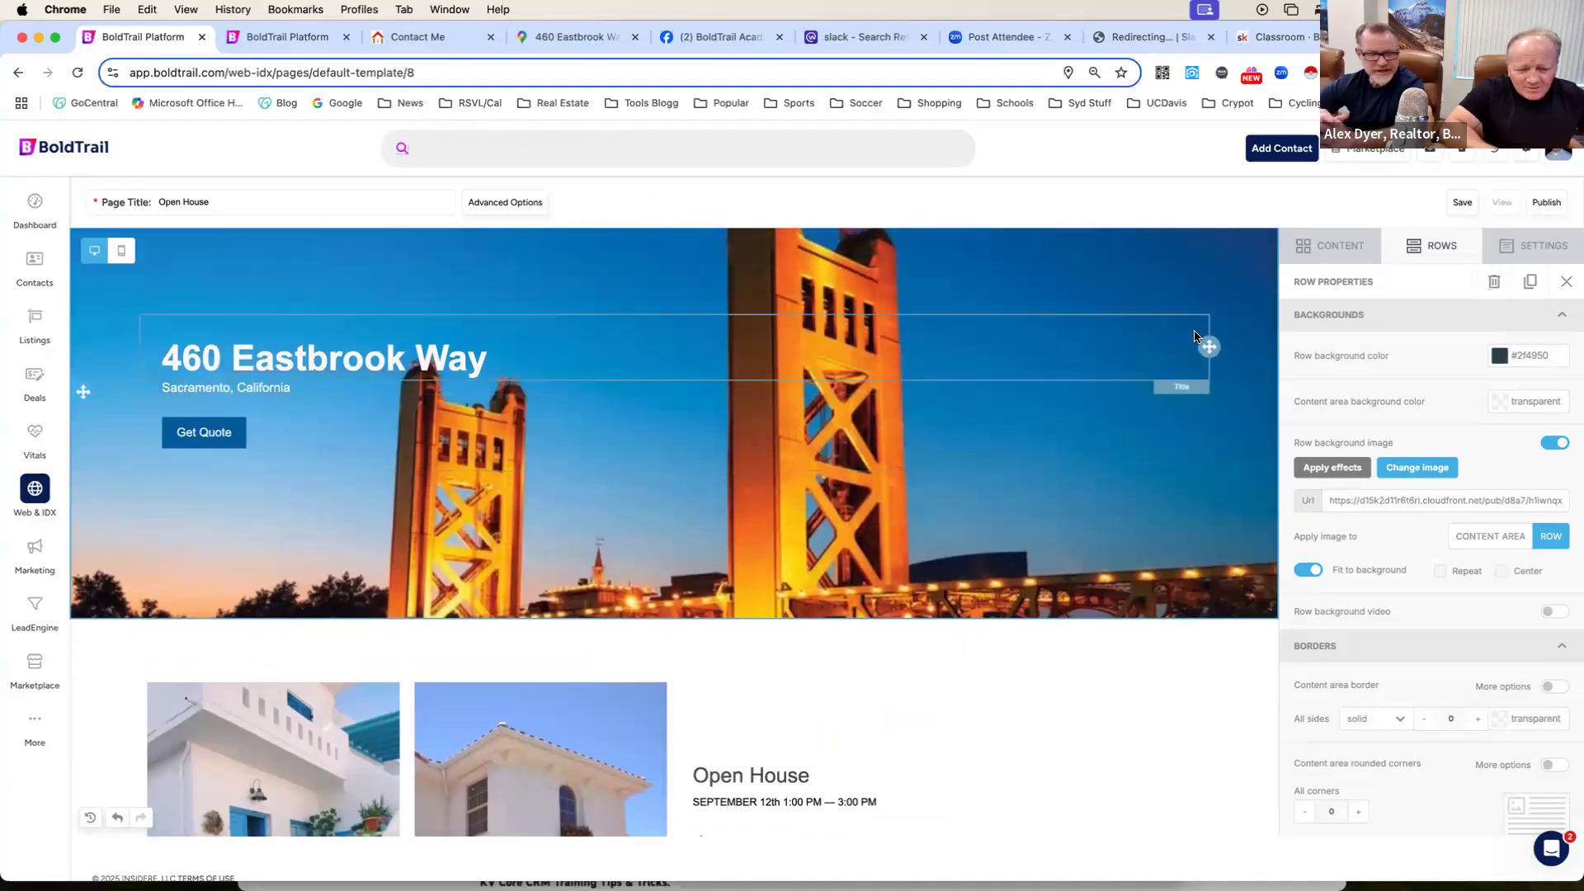
scroll(1195, 336, "down", 3)
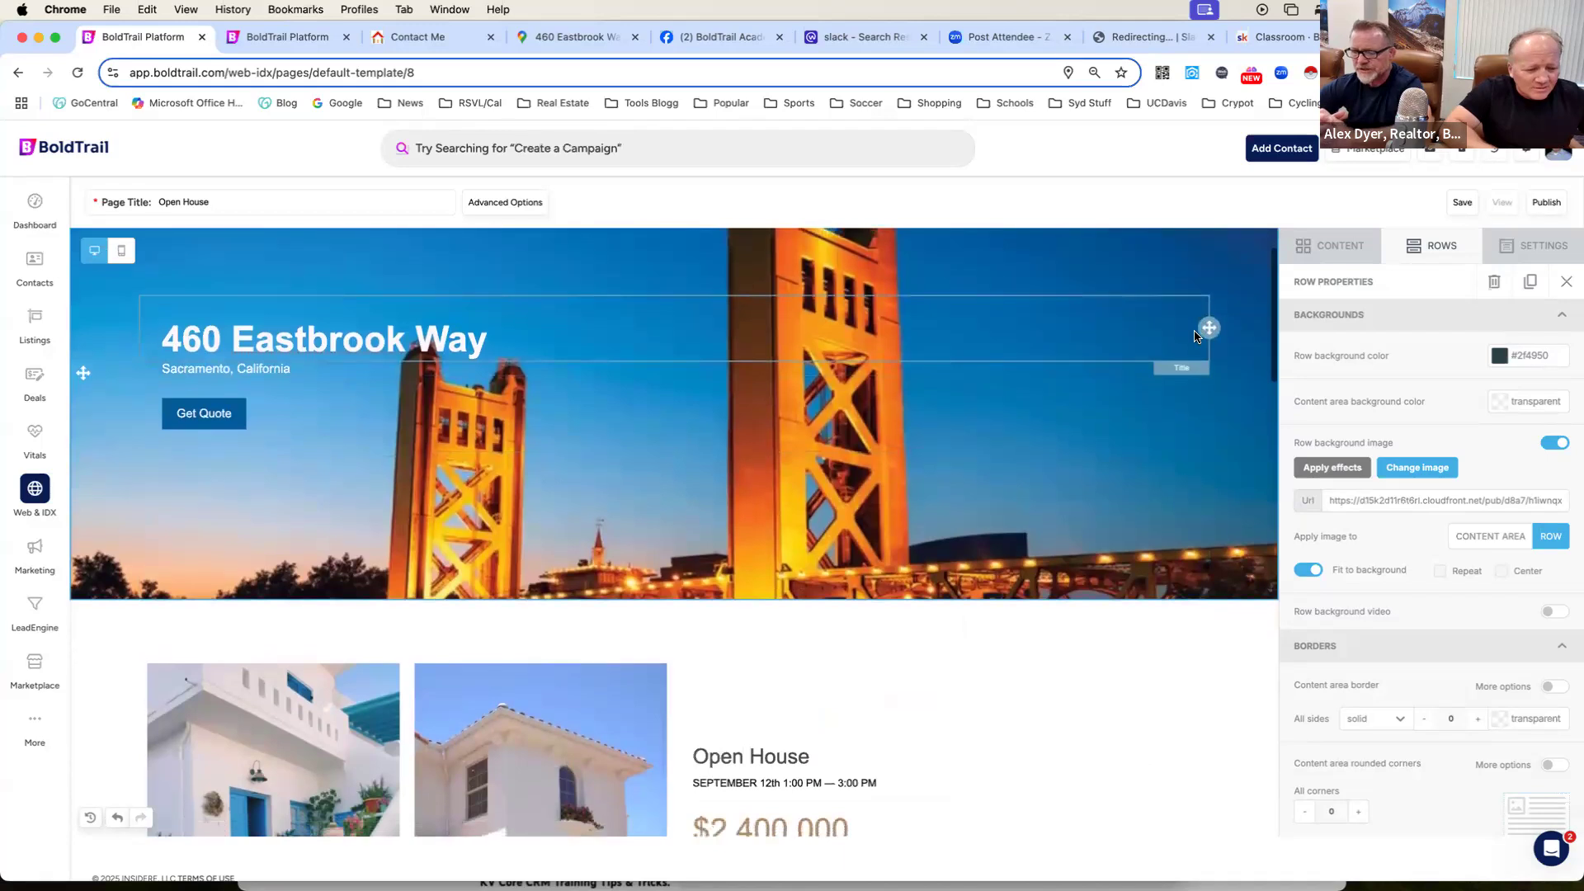
scroll(1195, 336, "down", 5)
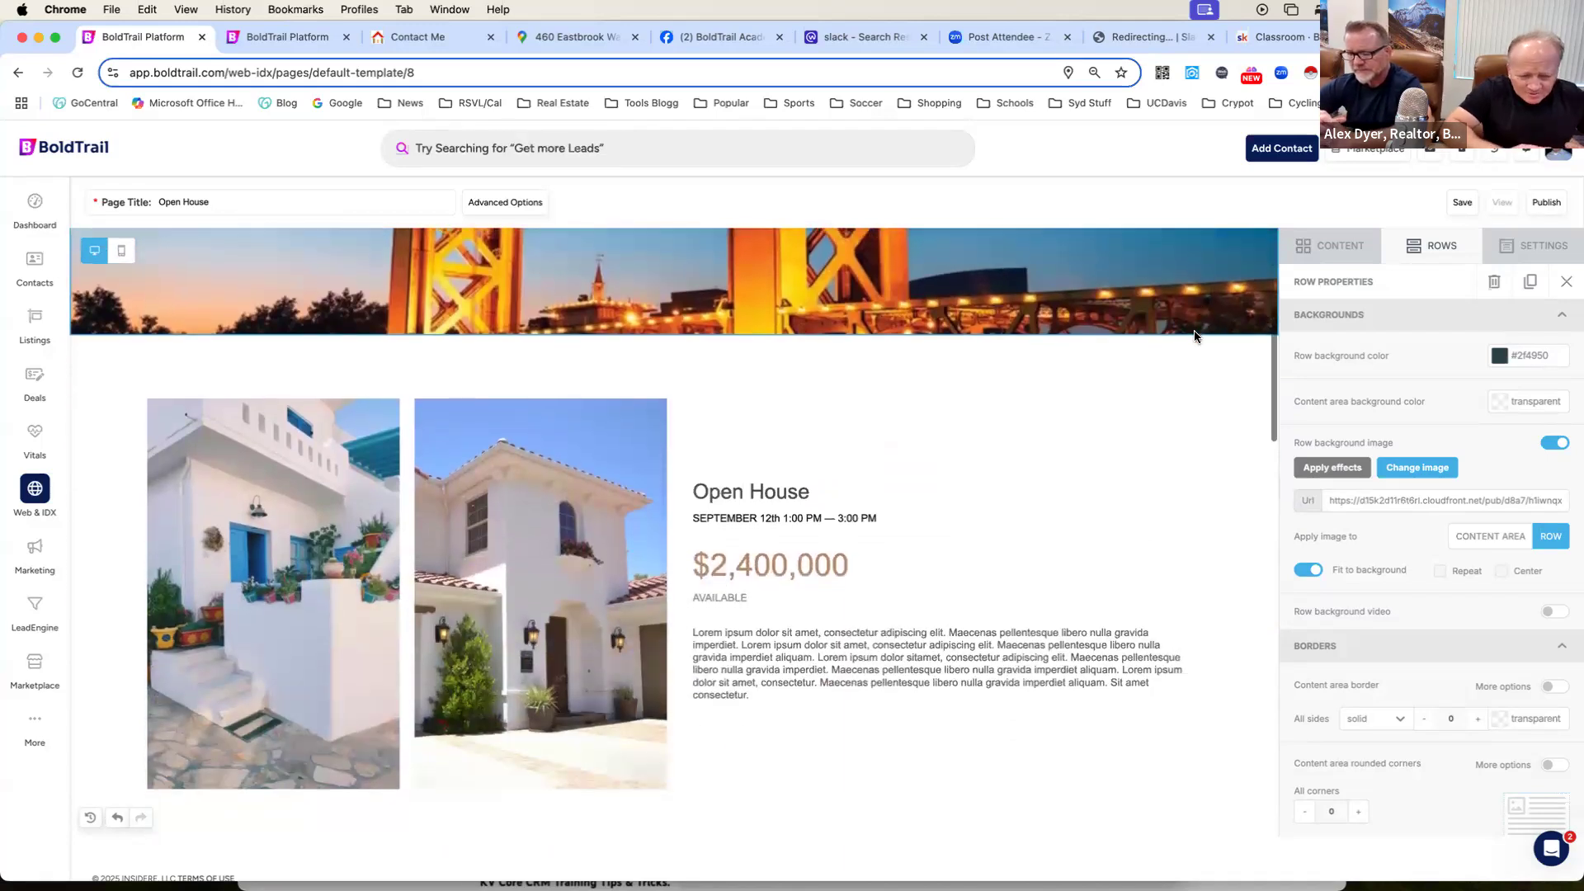
scroll(1195, 336, "down", 2)
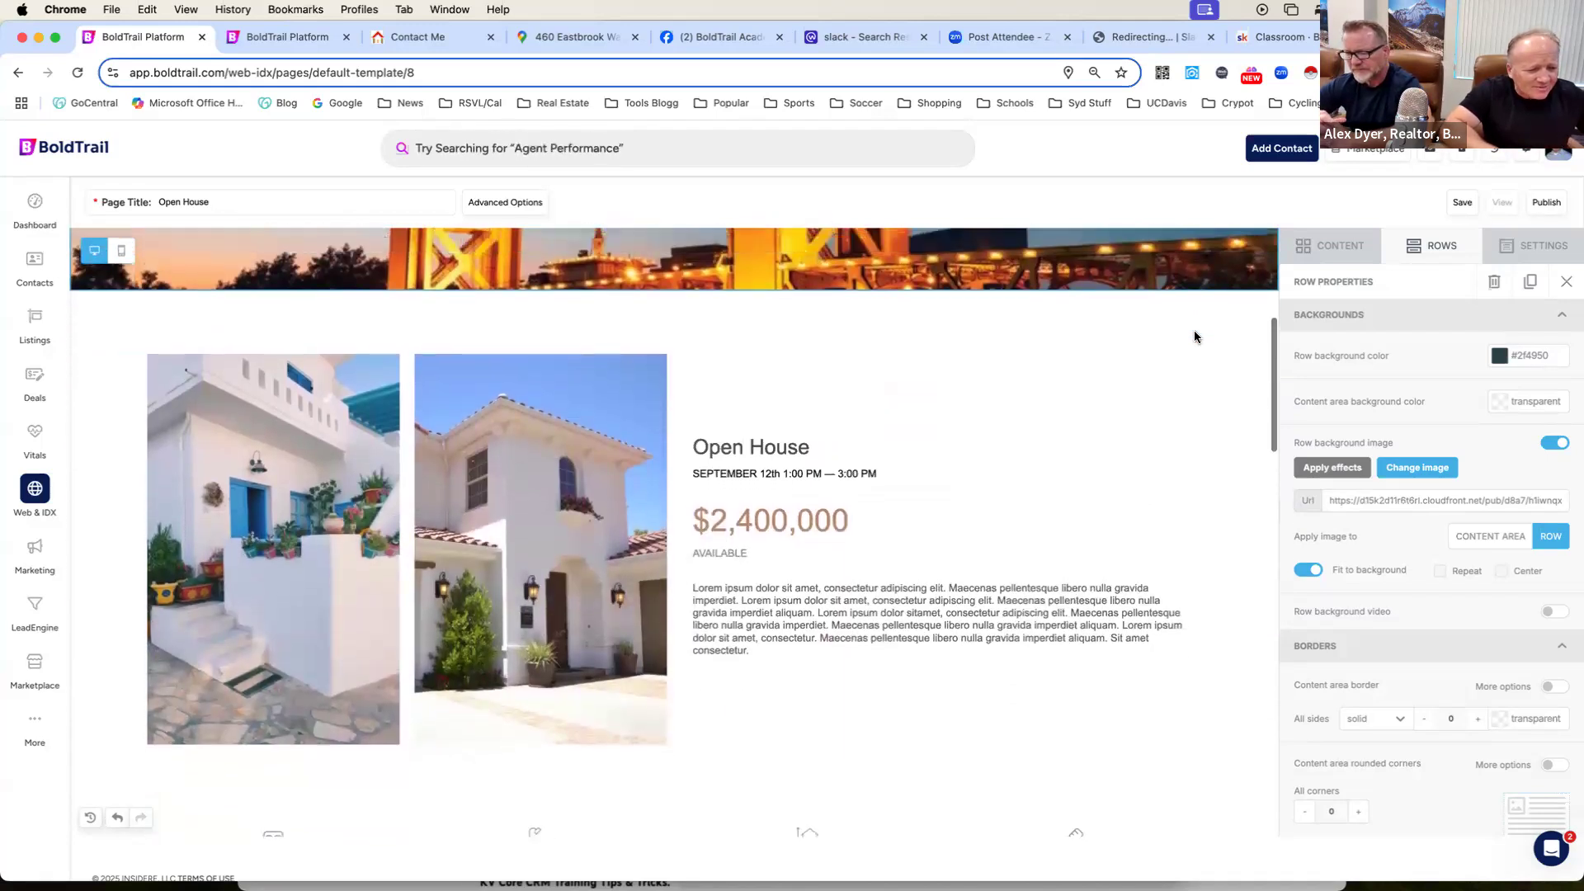
scroll(1194, 337, "down", 2)
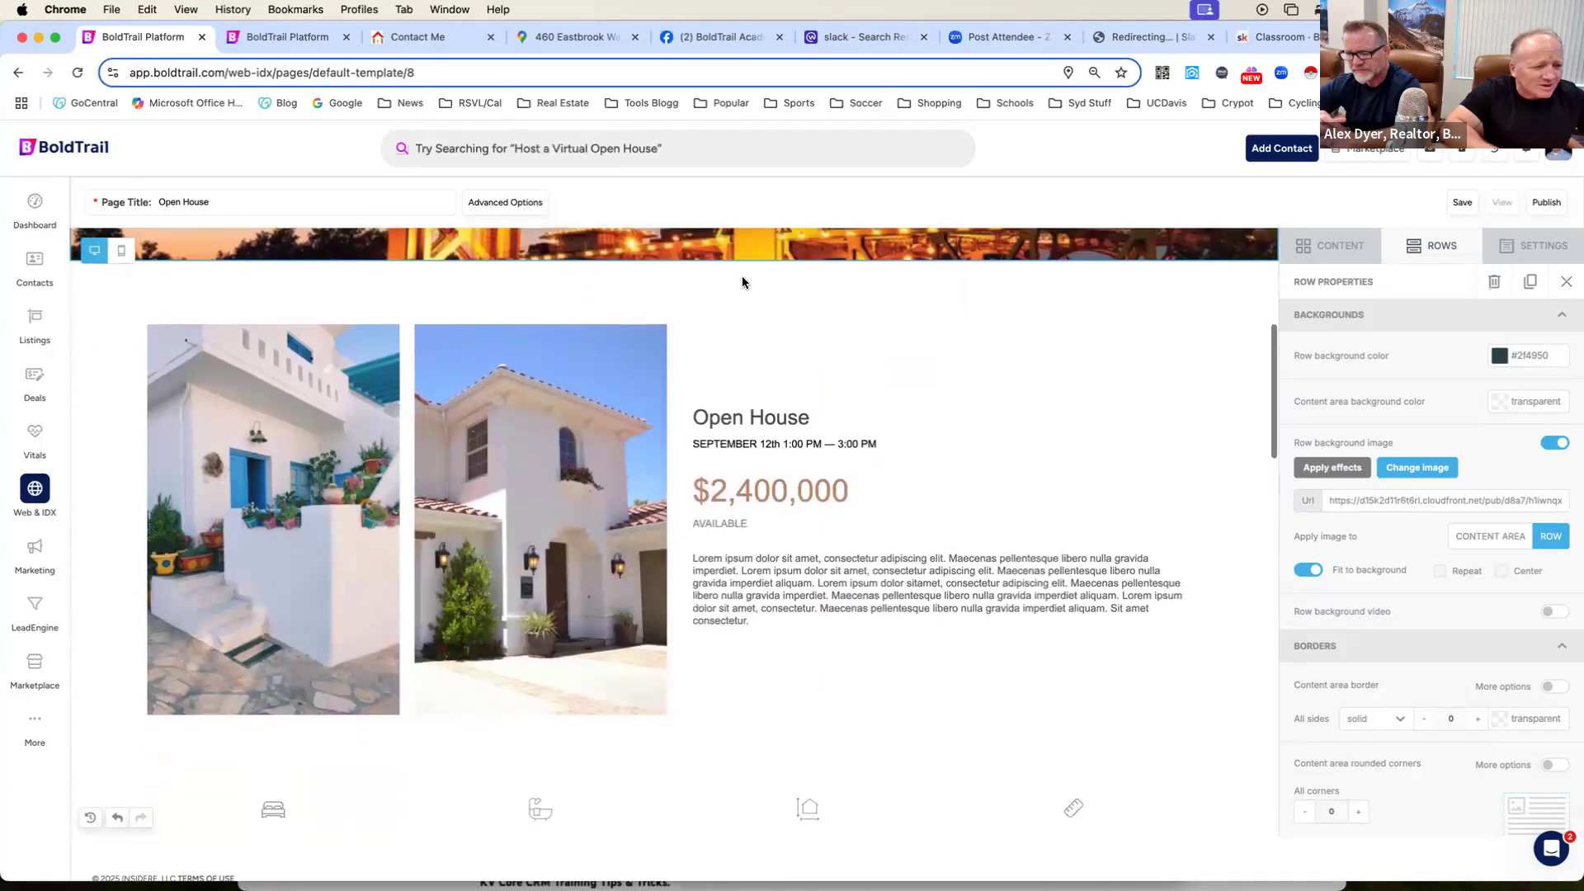
Check the $650,000 listing's photo gallery in BoldTrail for pictures to use on the landing page.
left_click(297, 41)
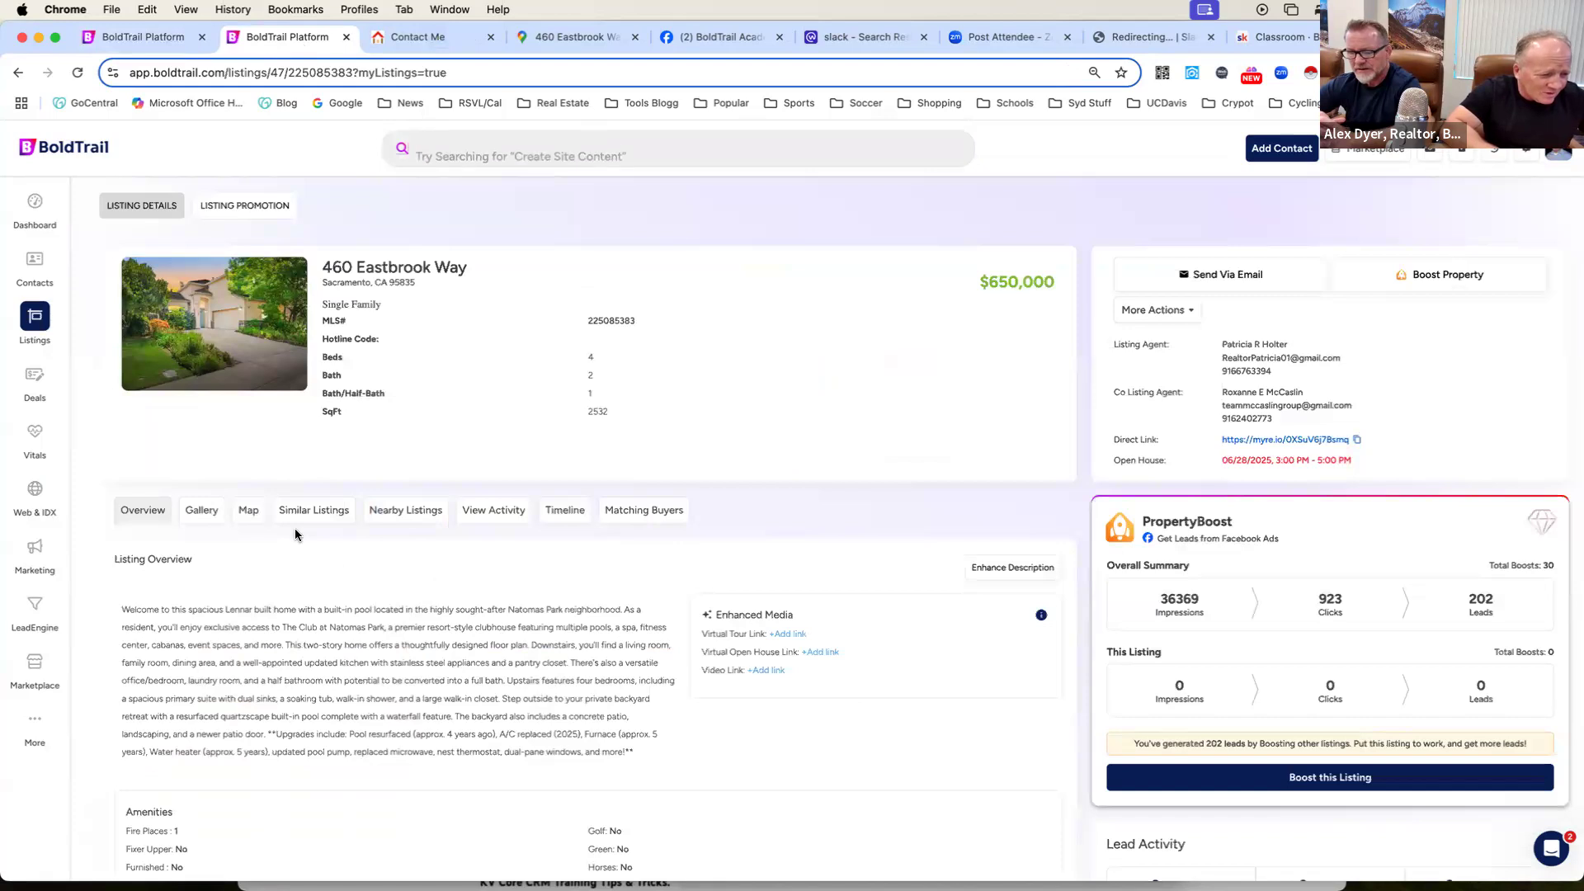
left_click(201, 514)
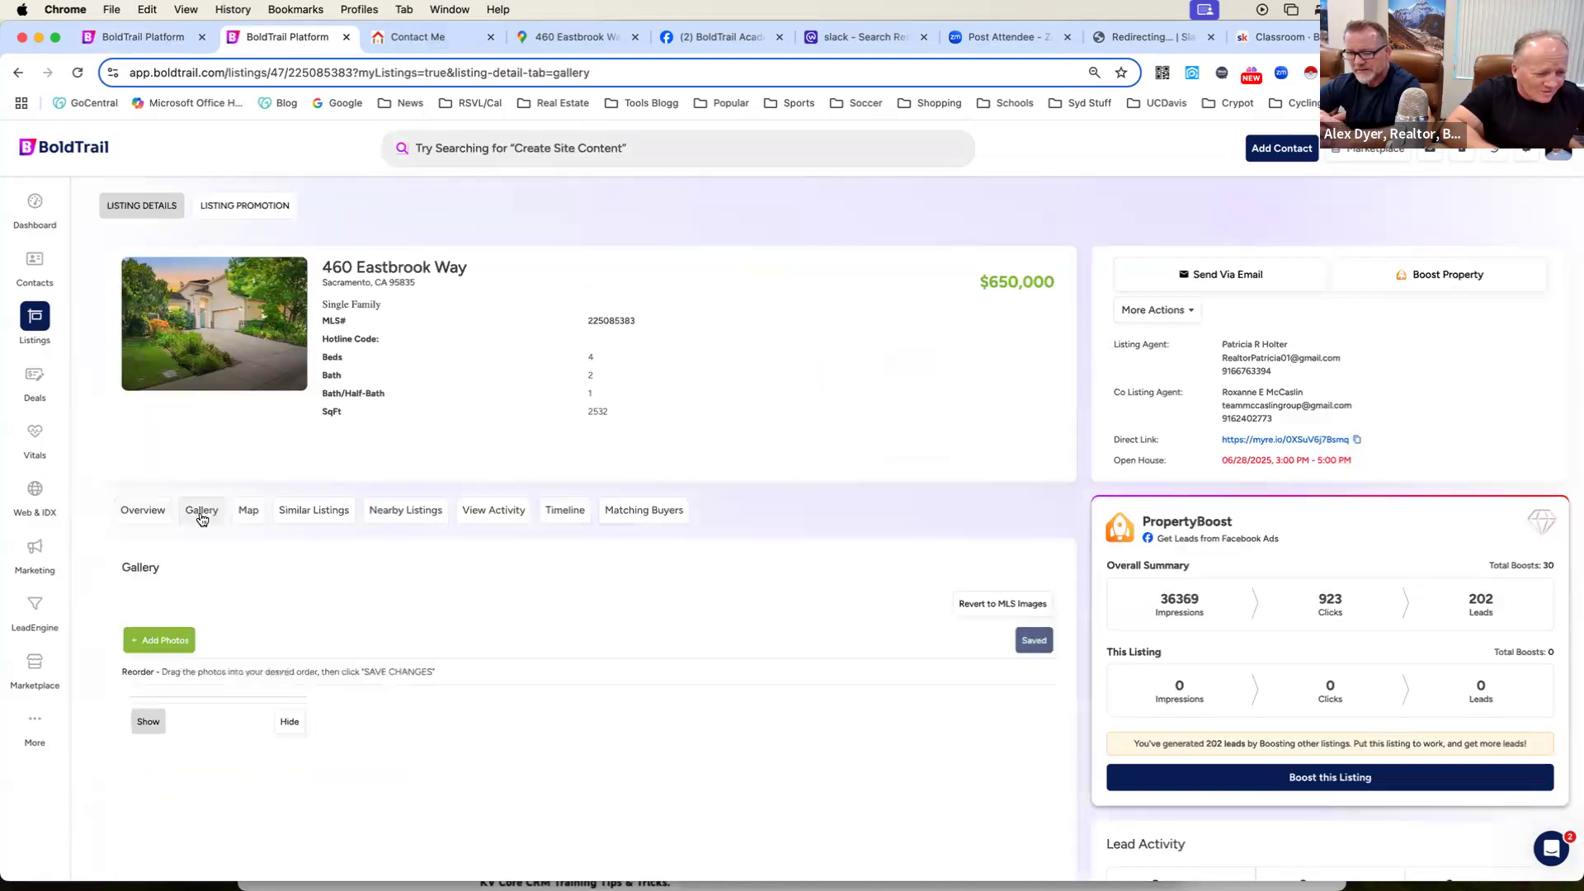
scroll(576, 473, "down", 3)
scroll(575, 474, "down", 3)
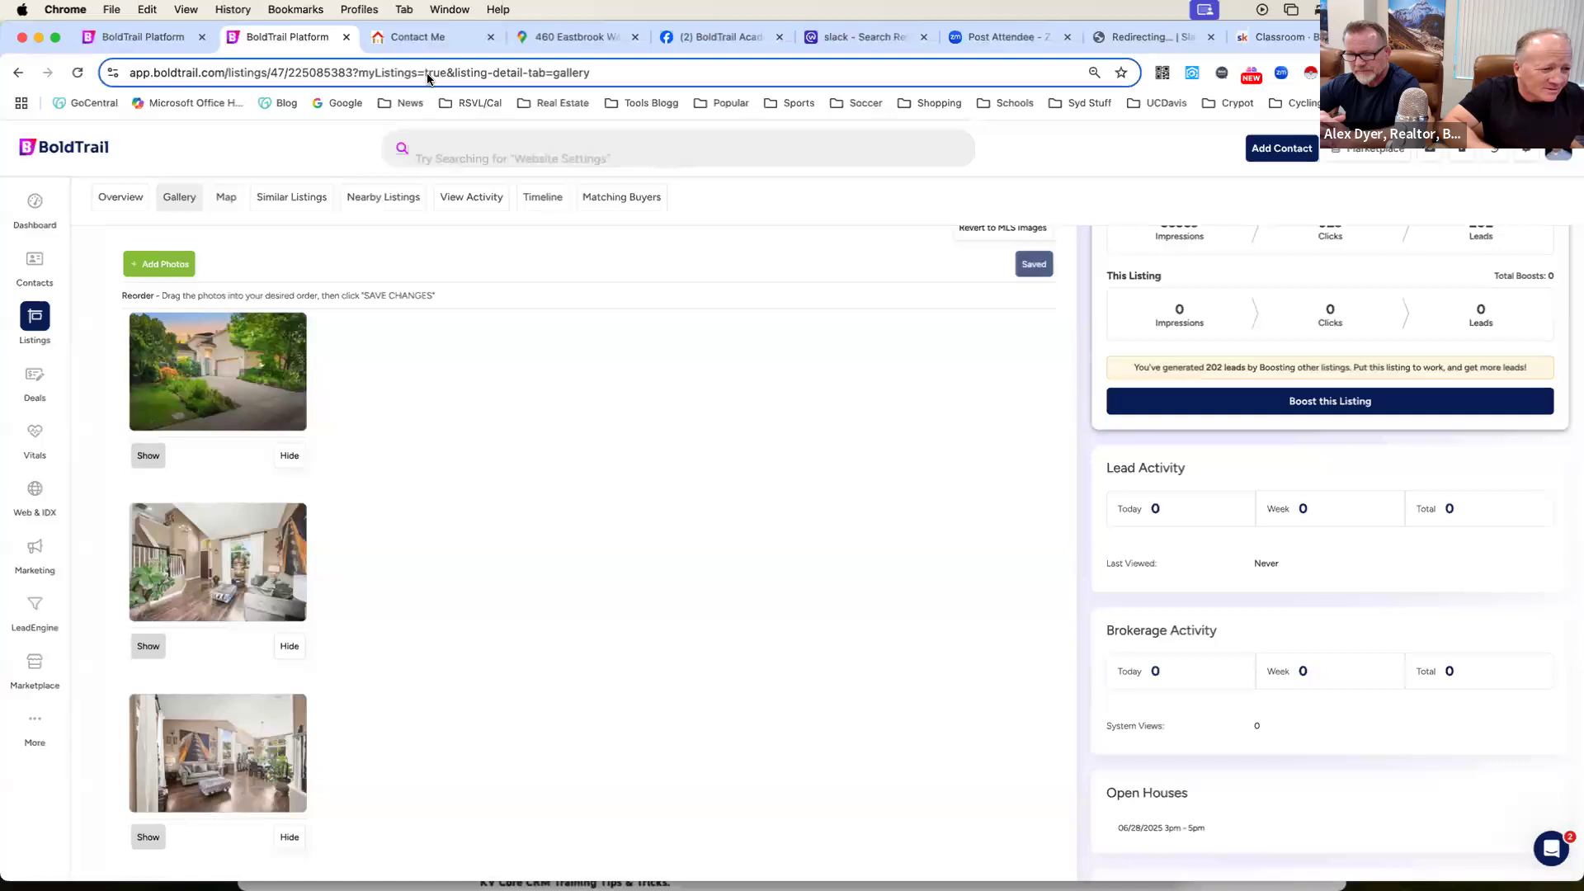
left_click(454, 37)
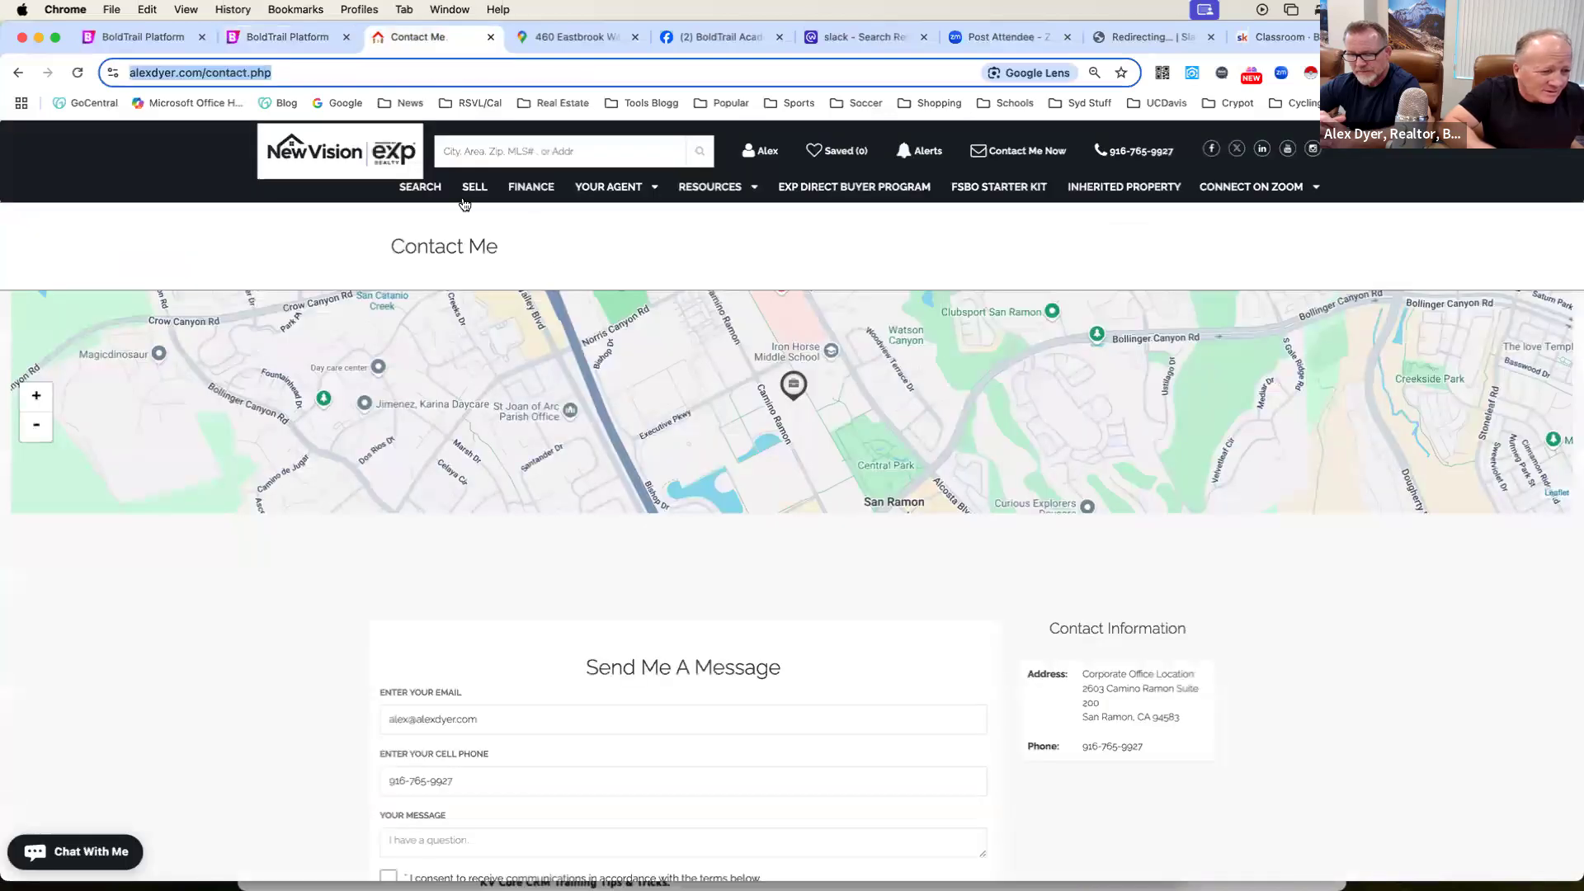
left_click(303, 47)
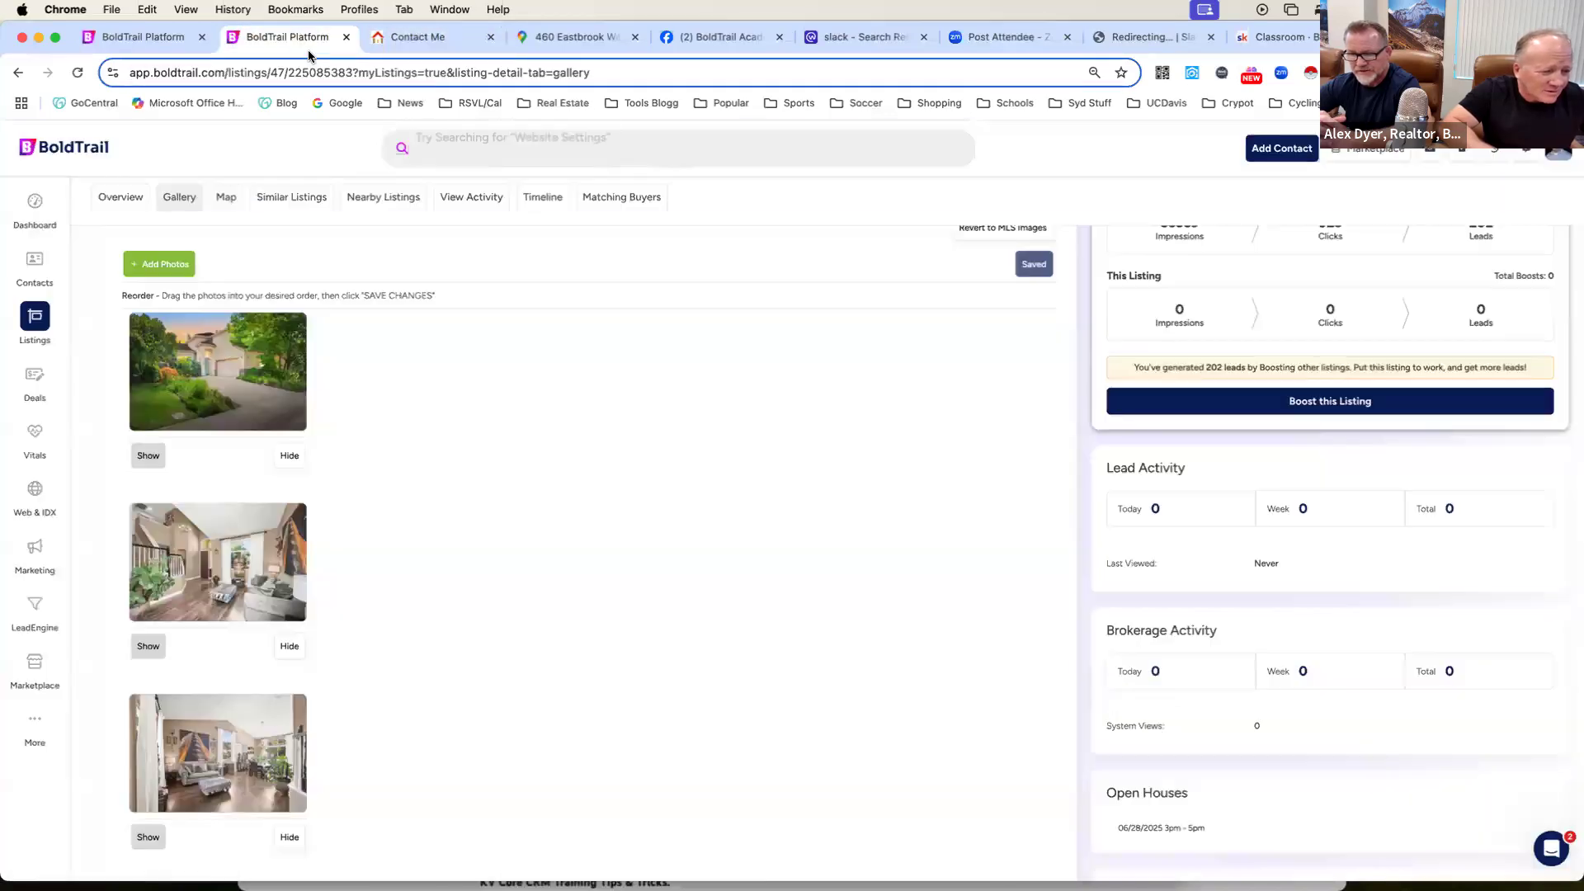
scroll(495, 475, "down", 2)
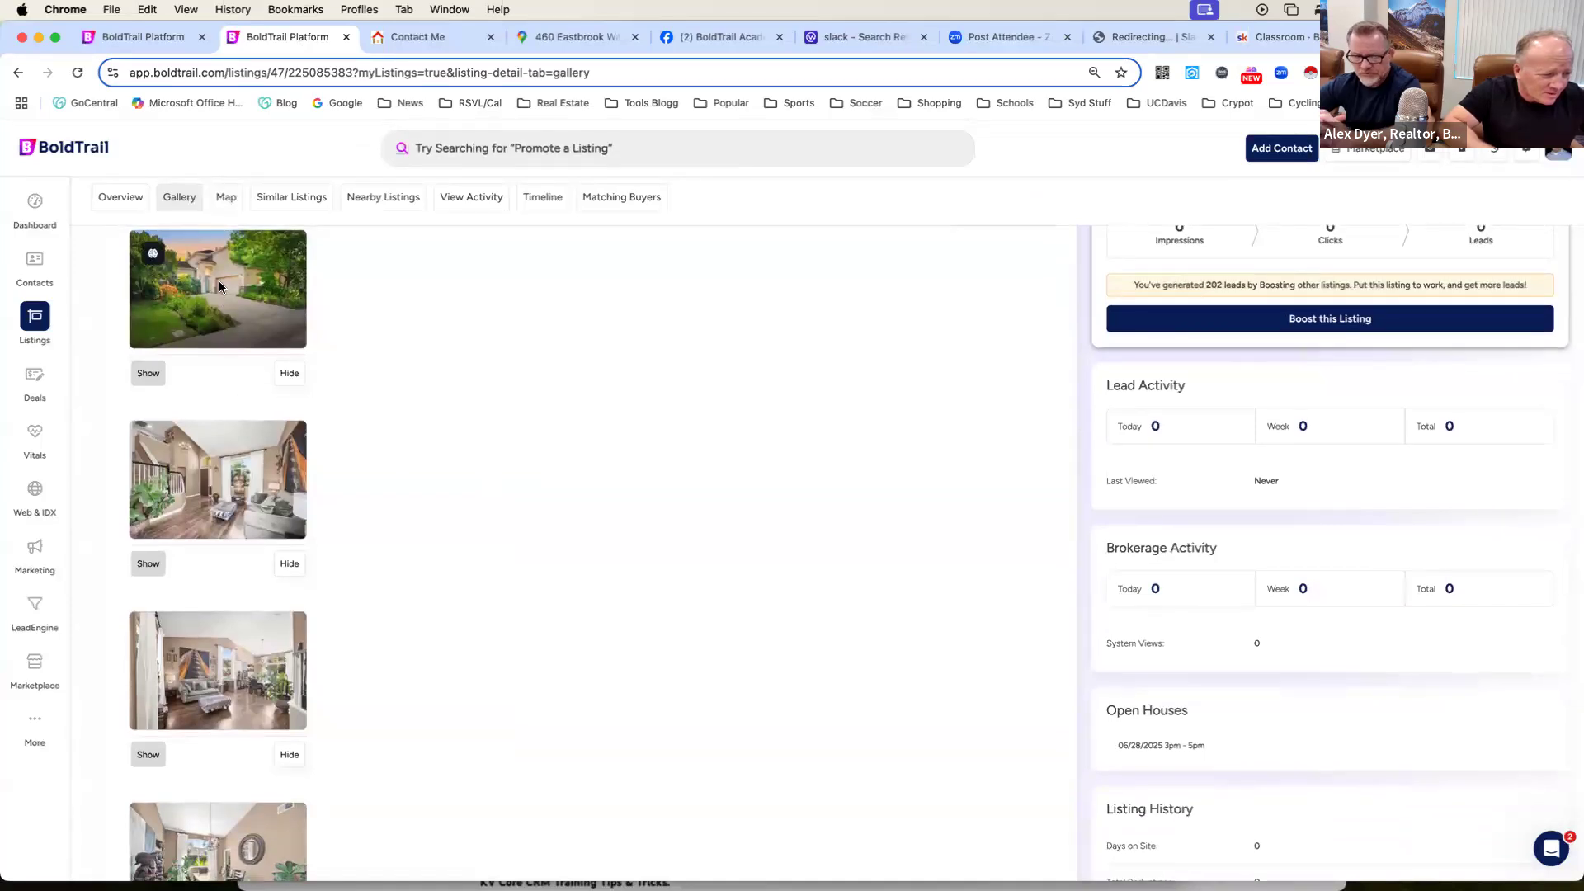
scroll(219, 281, "up", 6)
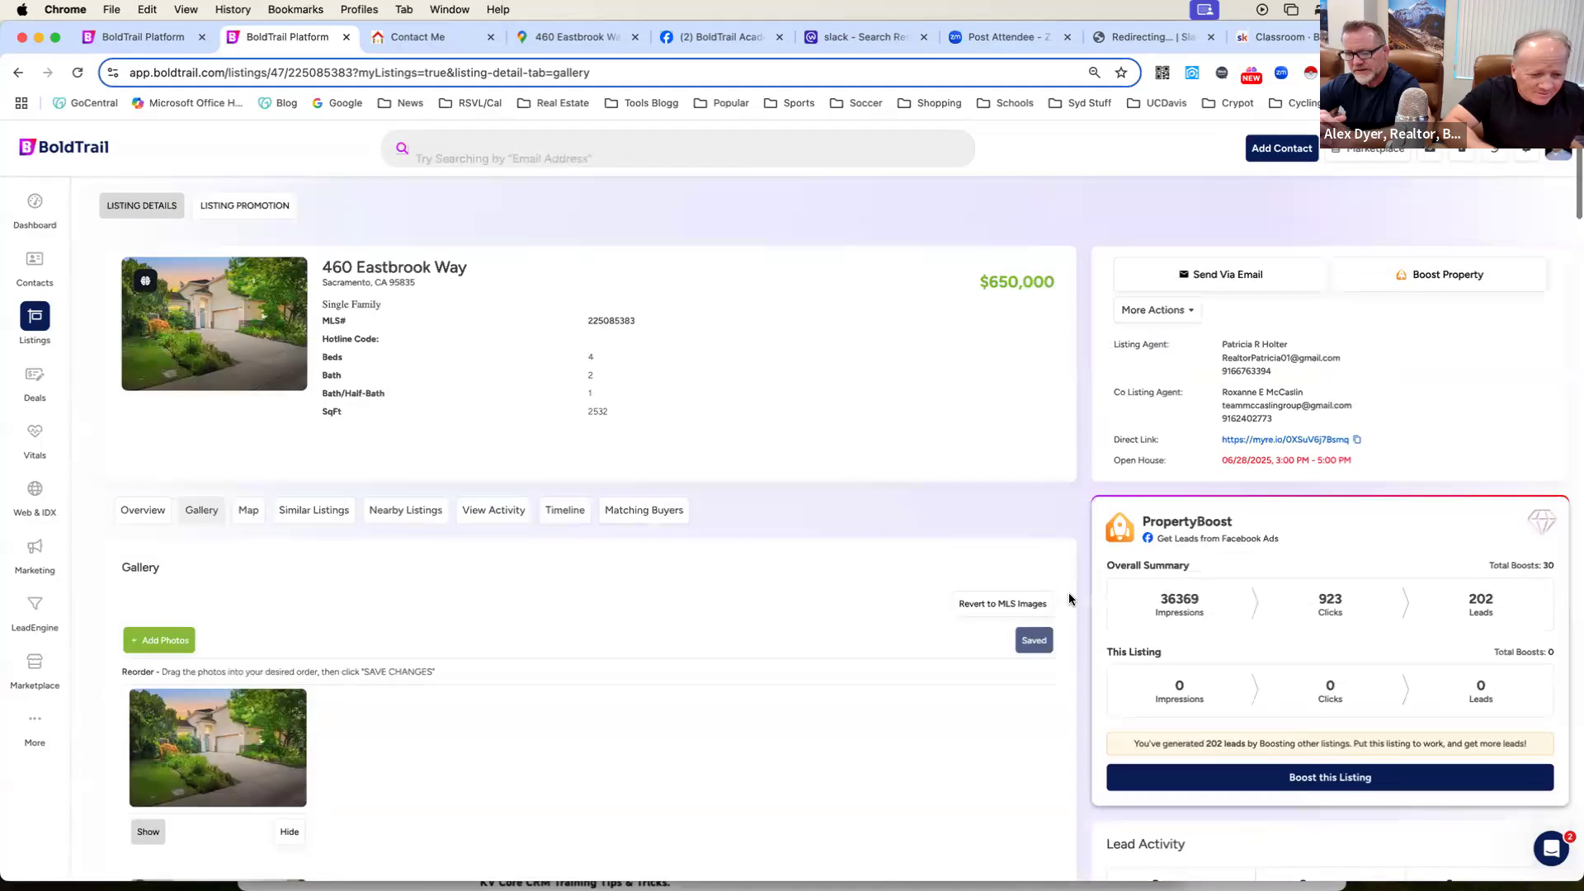
Open the listing's public page from its direct link and capture a screenshot of the enlarged front exterior photo.
left_click(1342, 441)
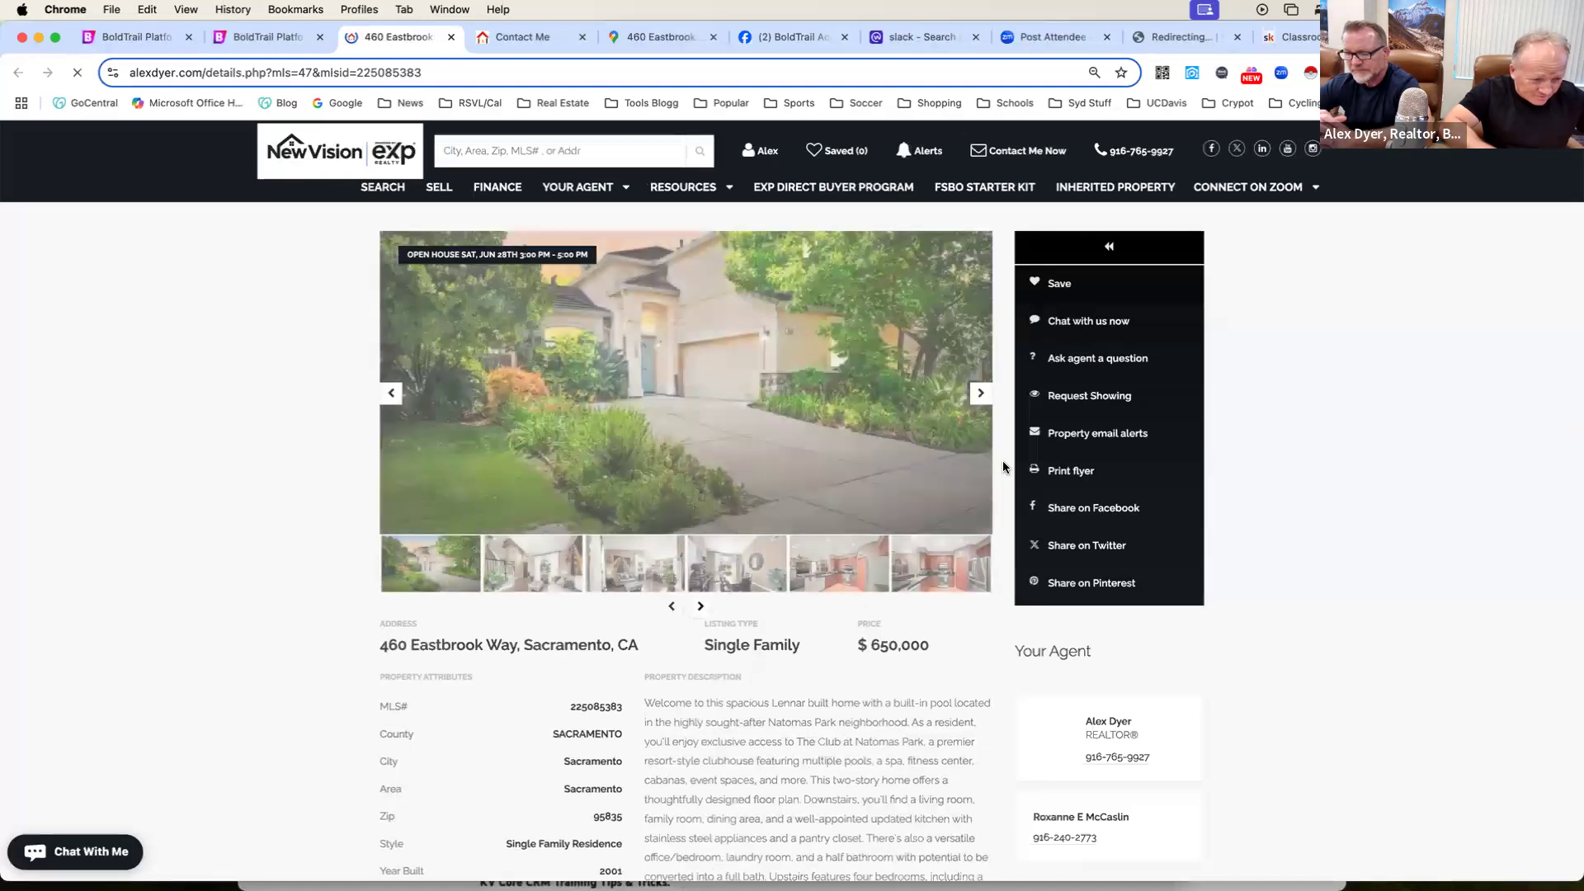
left_click(907, 443)
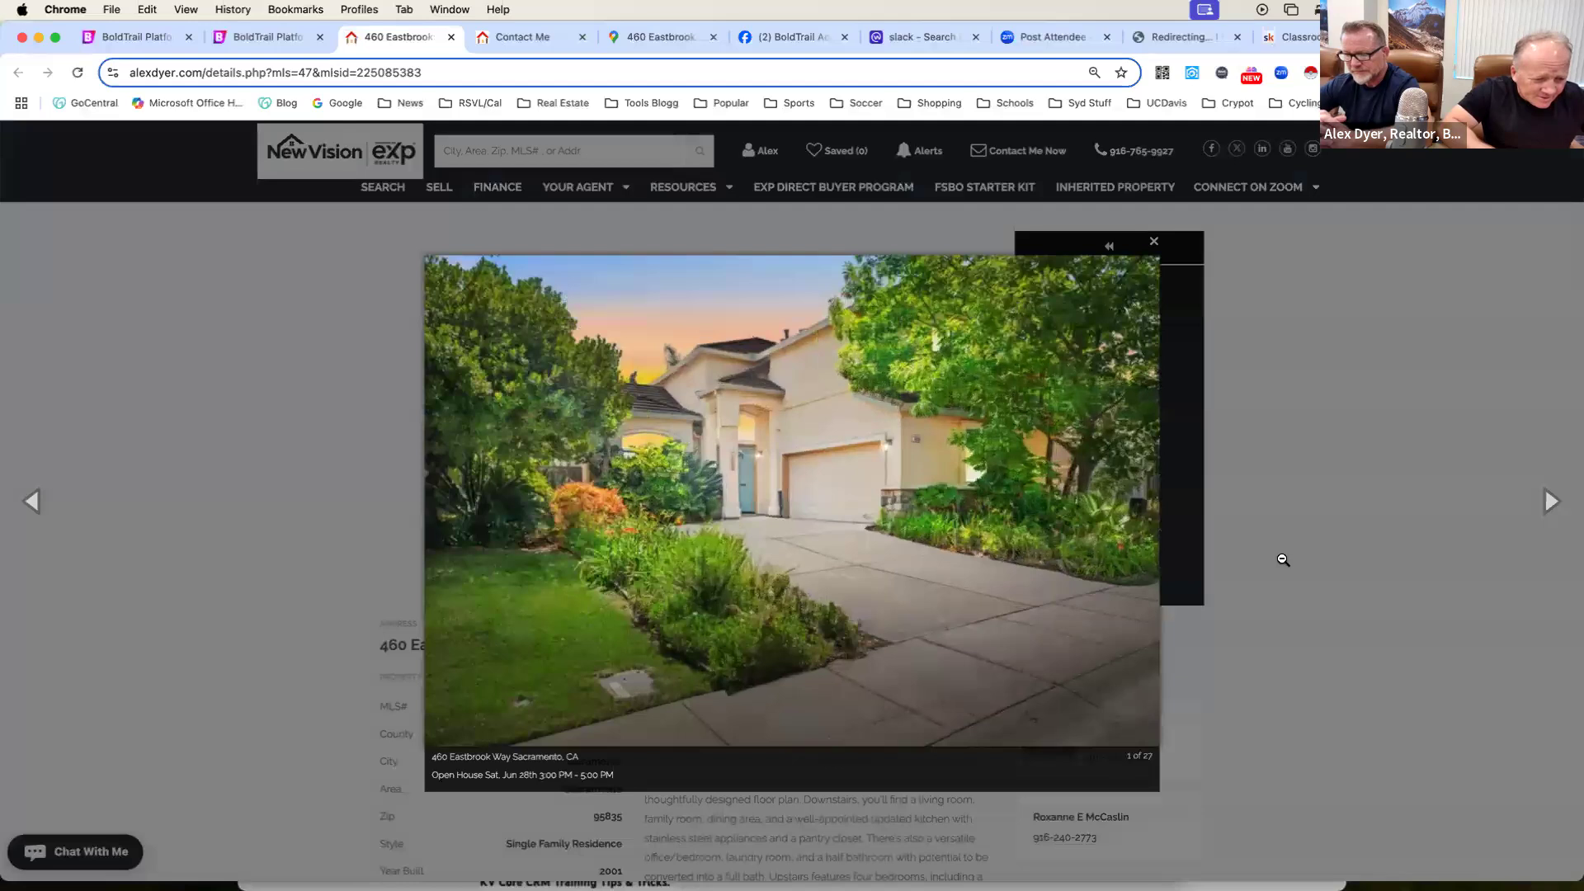
key("super+shift+4")
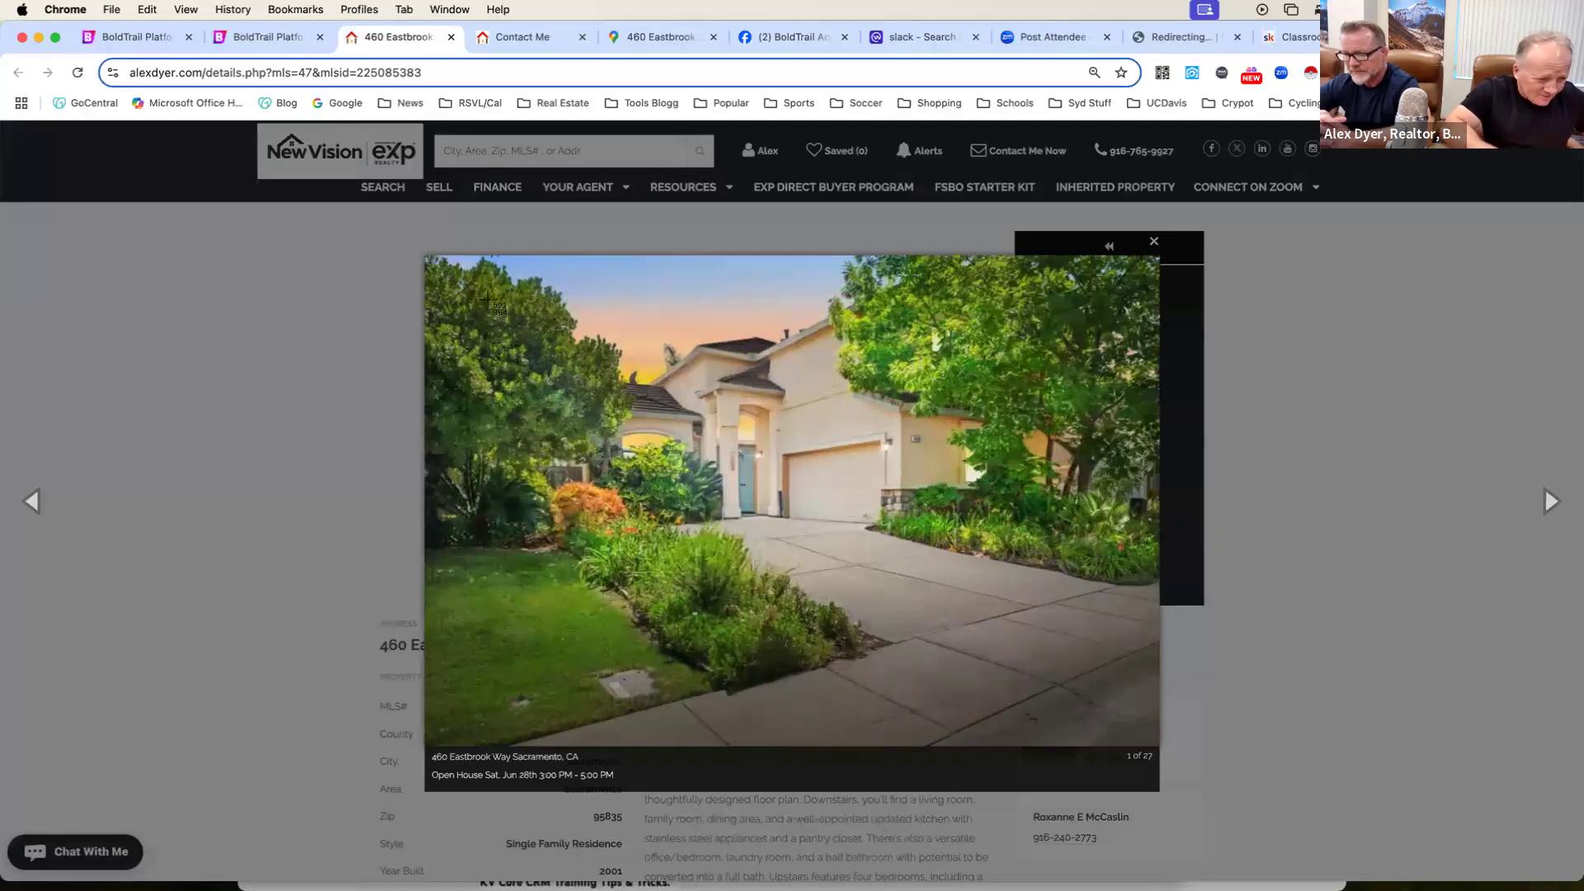
left_click_drag(461, 266, 1127, 720)
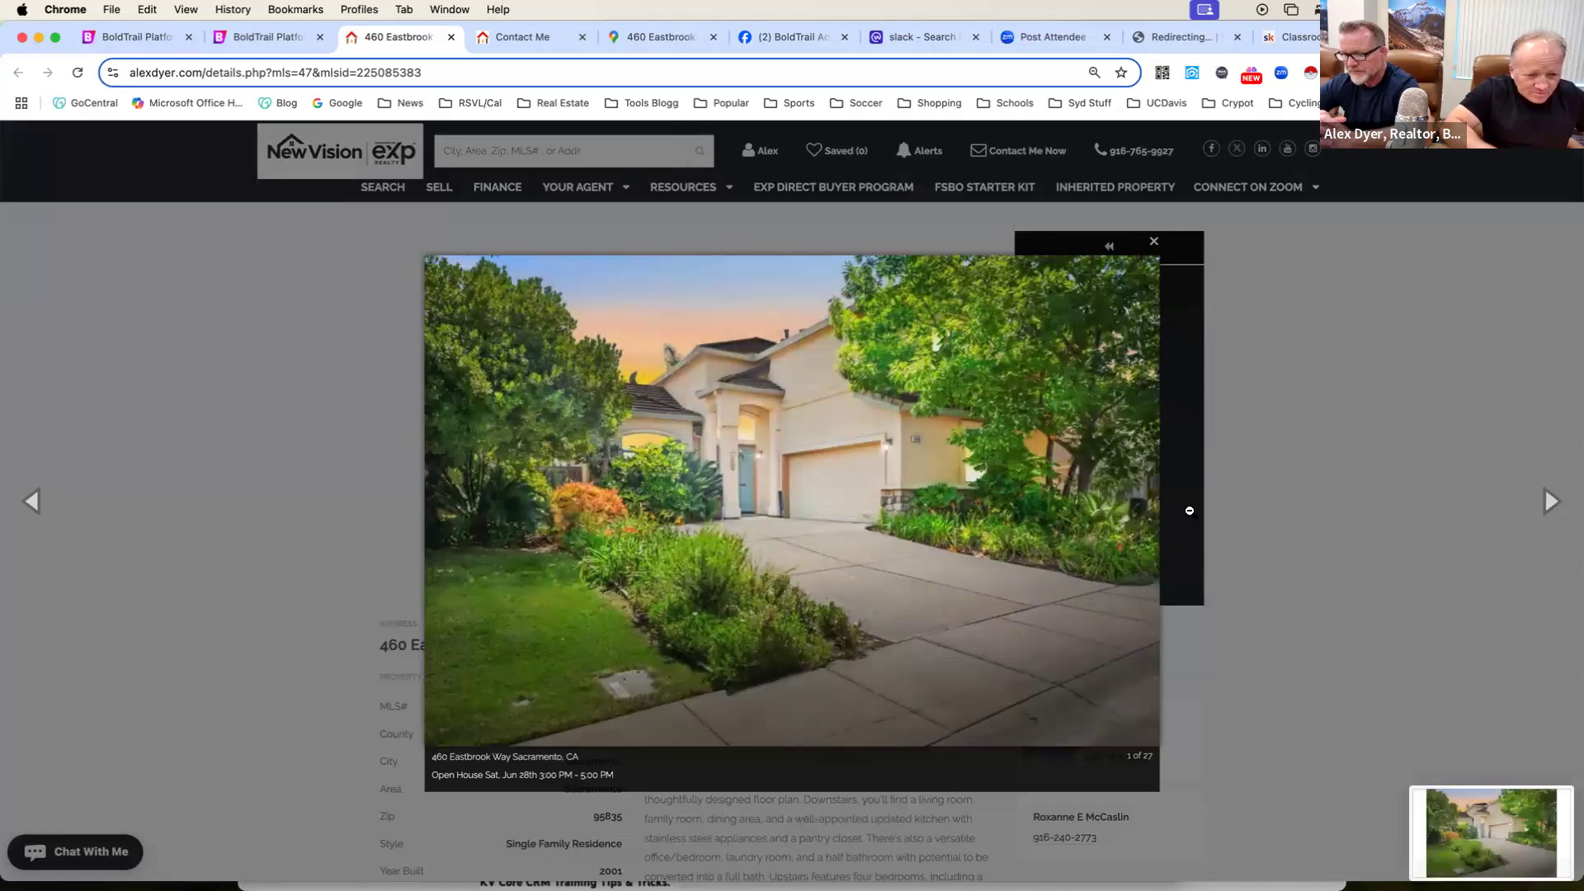
left_click(1245, 376)
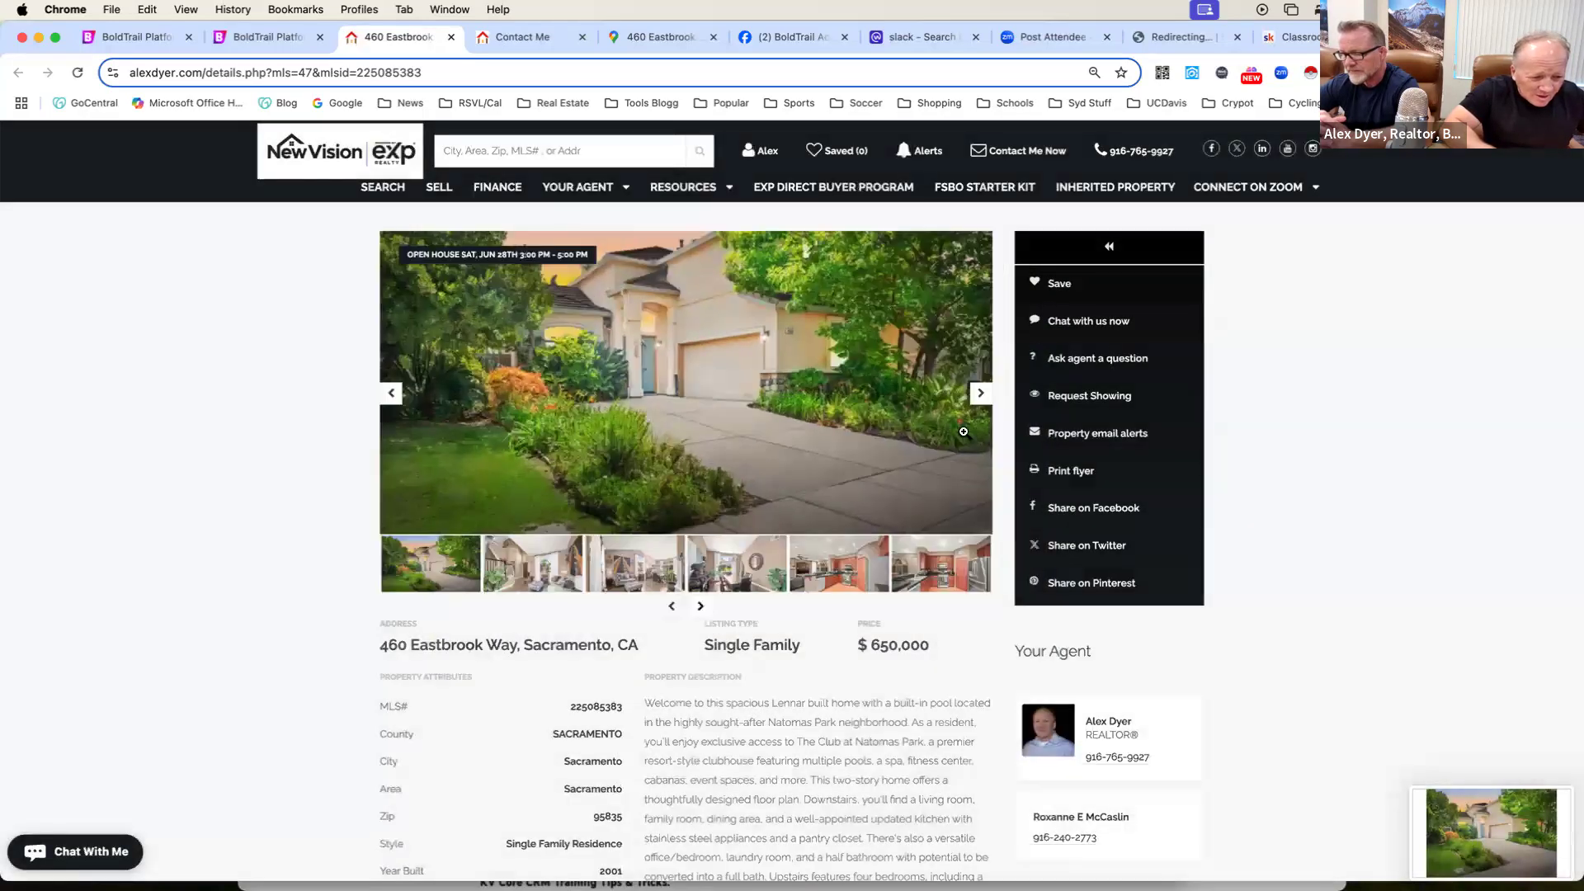
Advance the listing's photo slideshow to the kitchen picture and capture a screenshot of it.
left_click(981, 393)
left_click(980, 393)
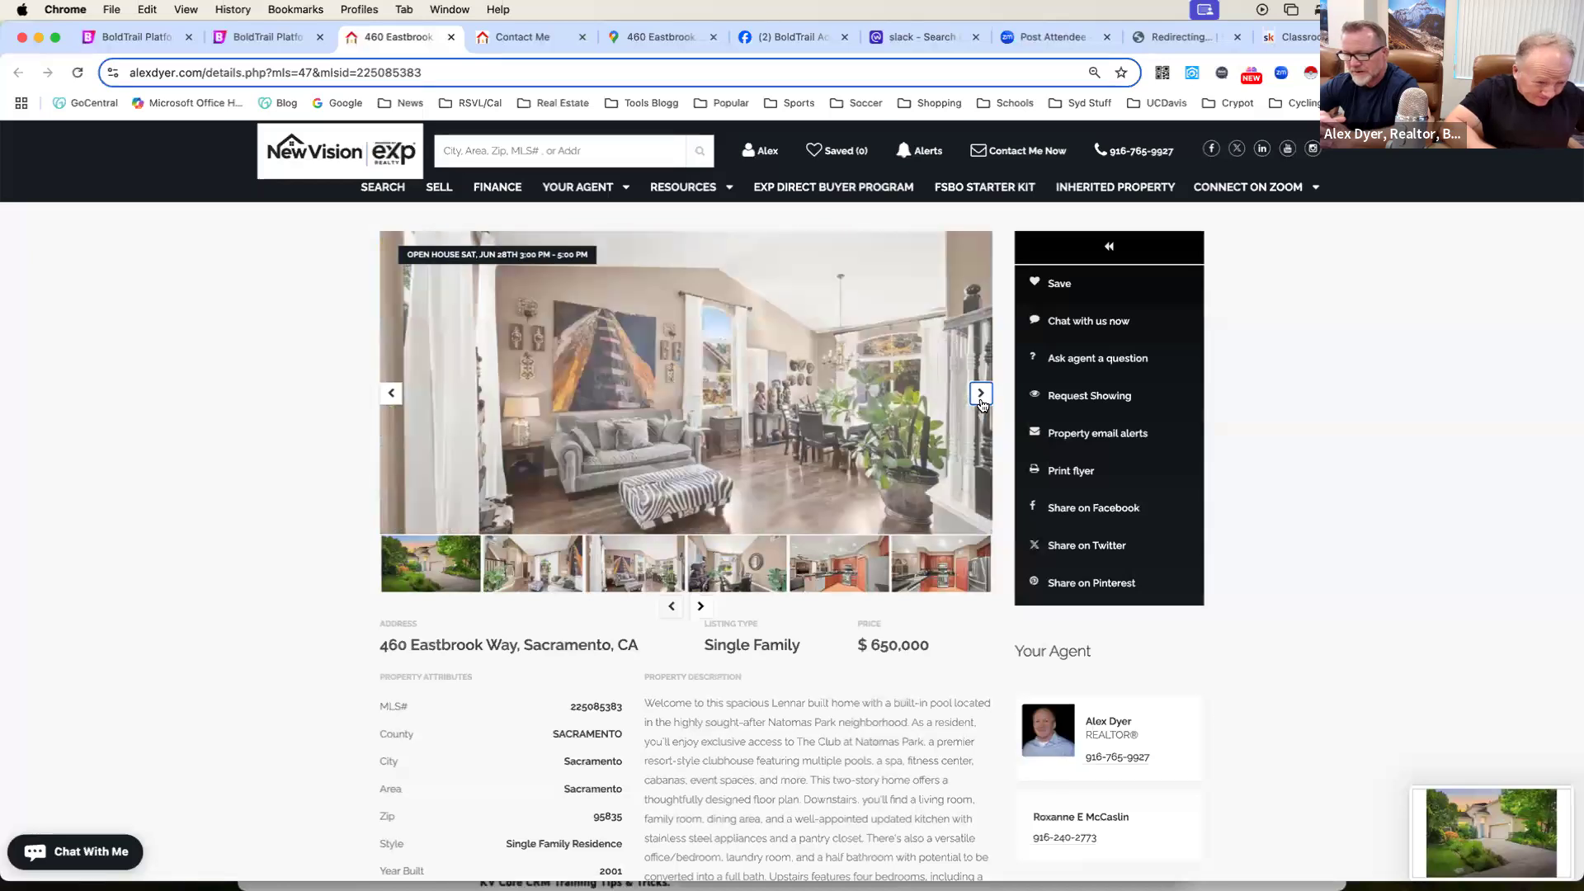
left_click(981, 394)
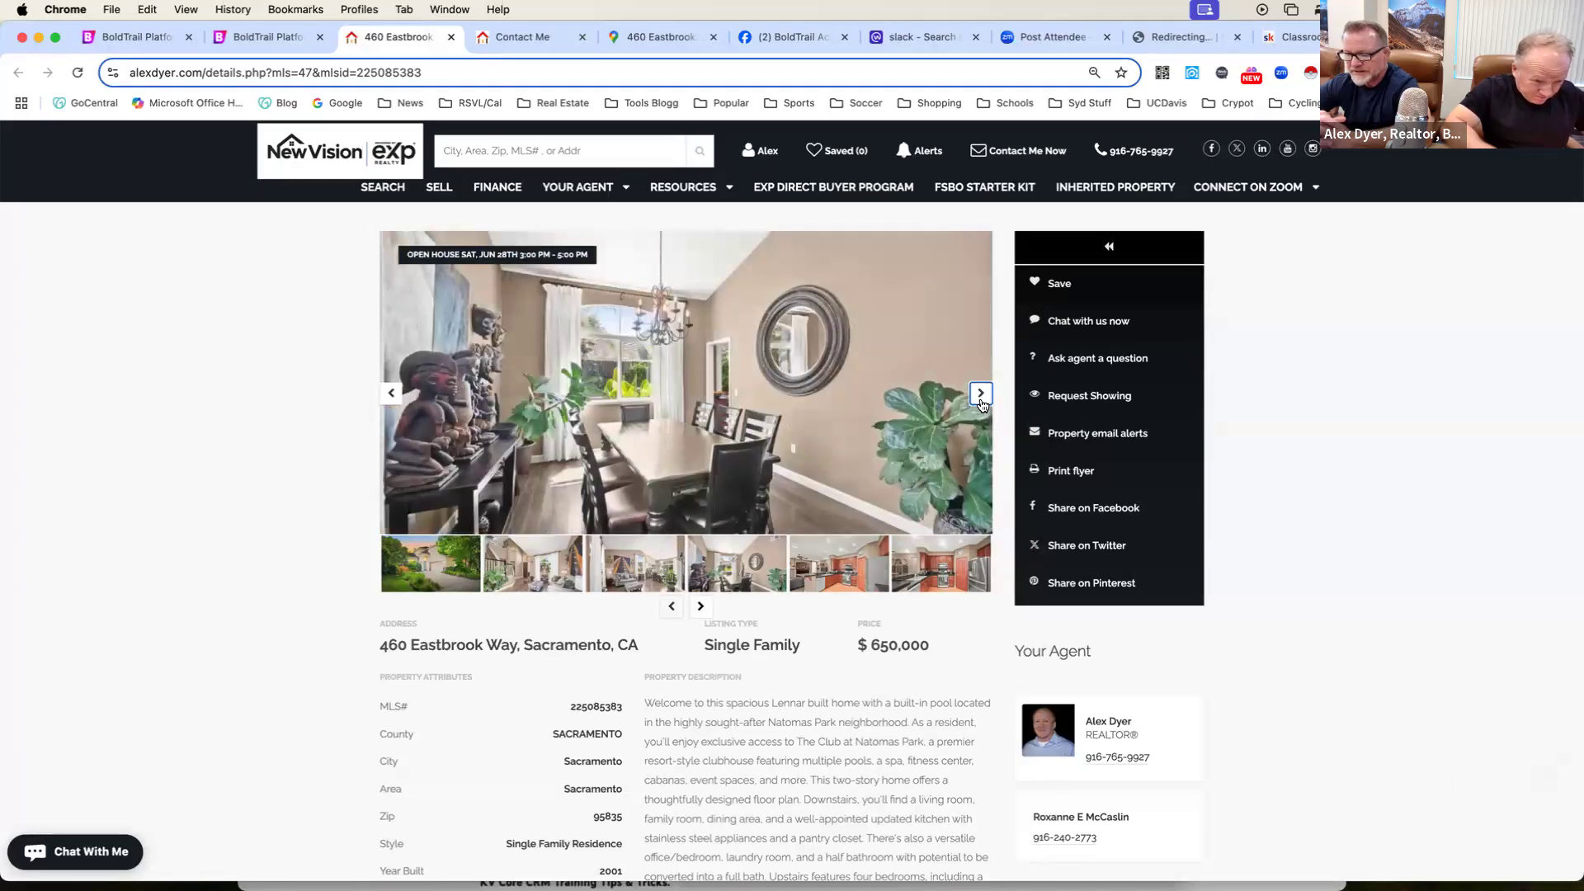
left_click(981, 393)
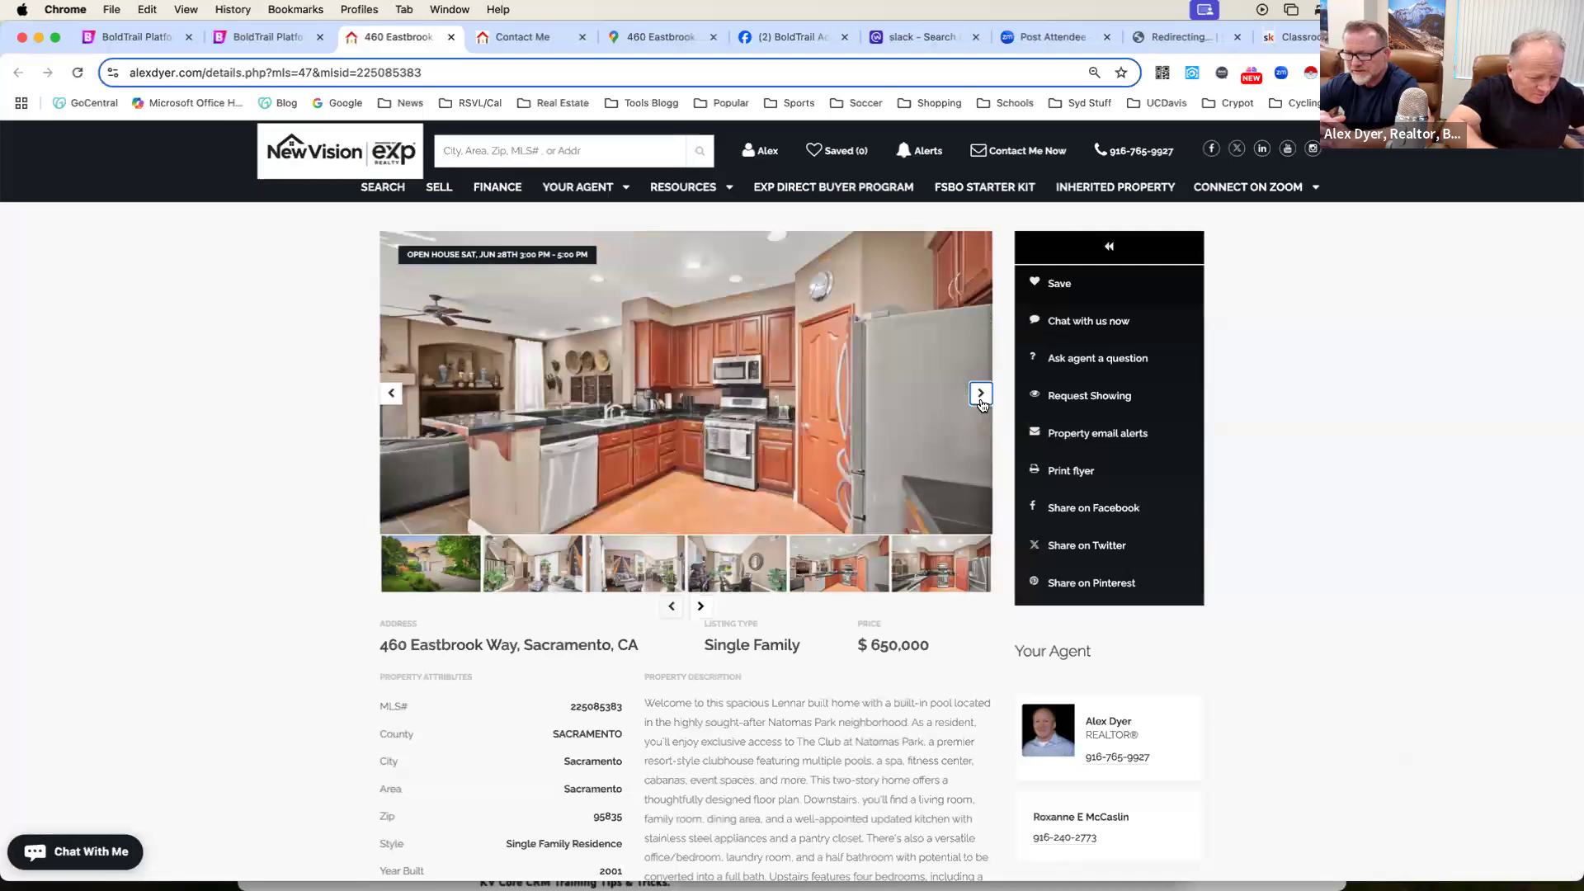
key("super+shift+4")
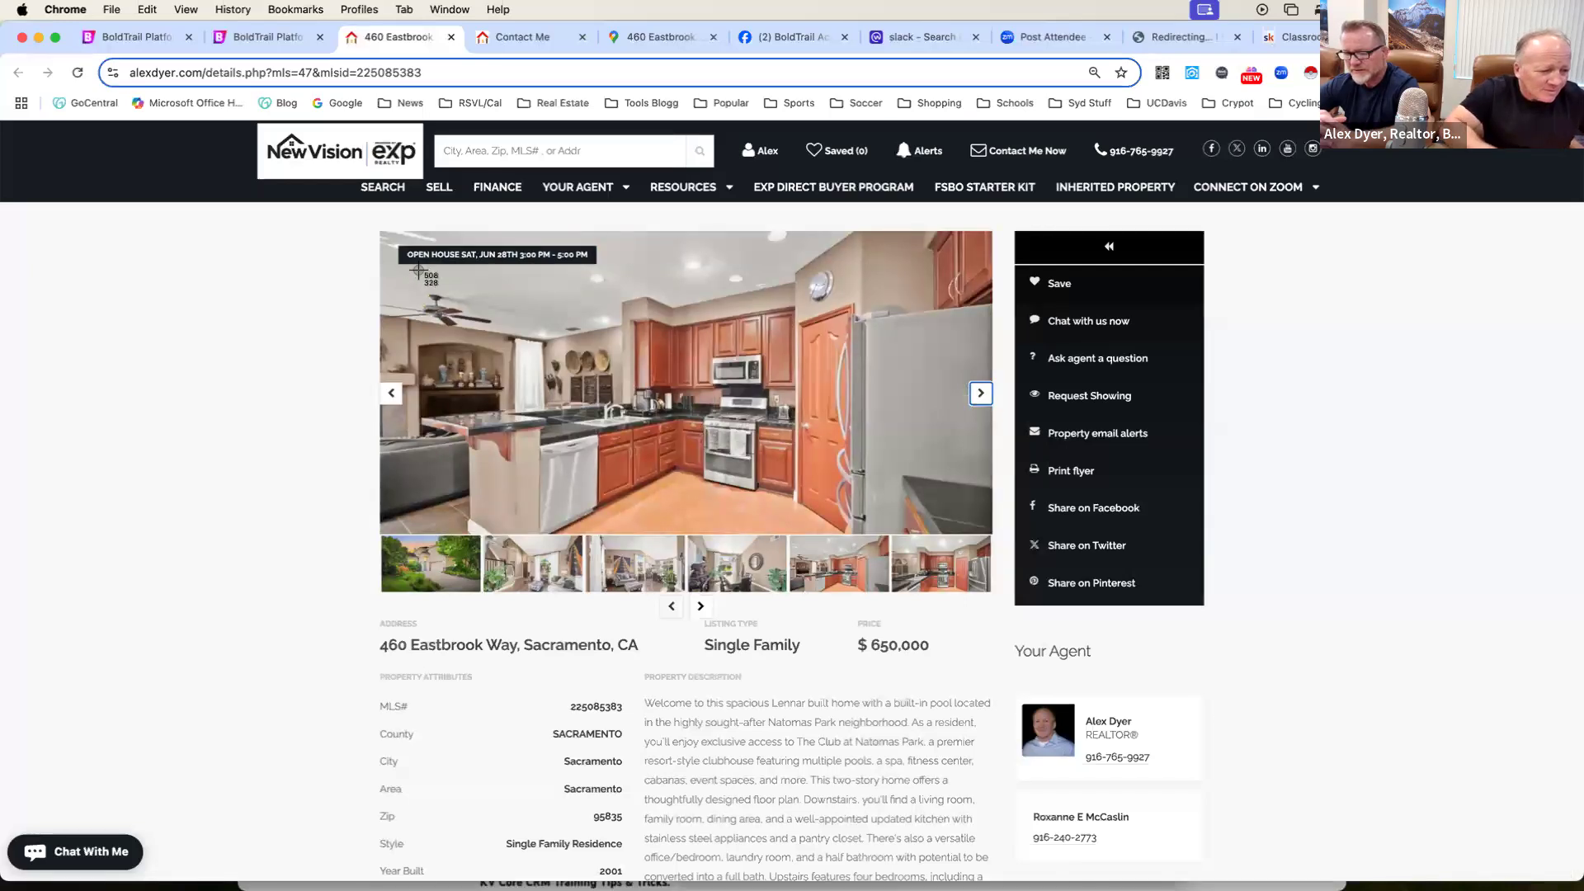
left_click_drag(856, 484, 958, 531)
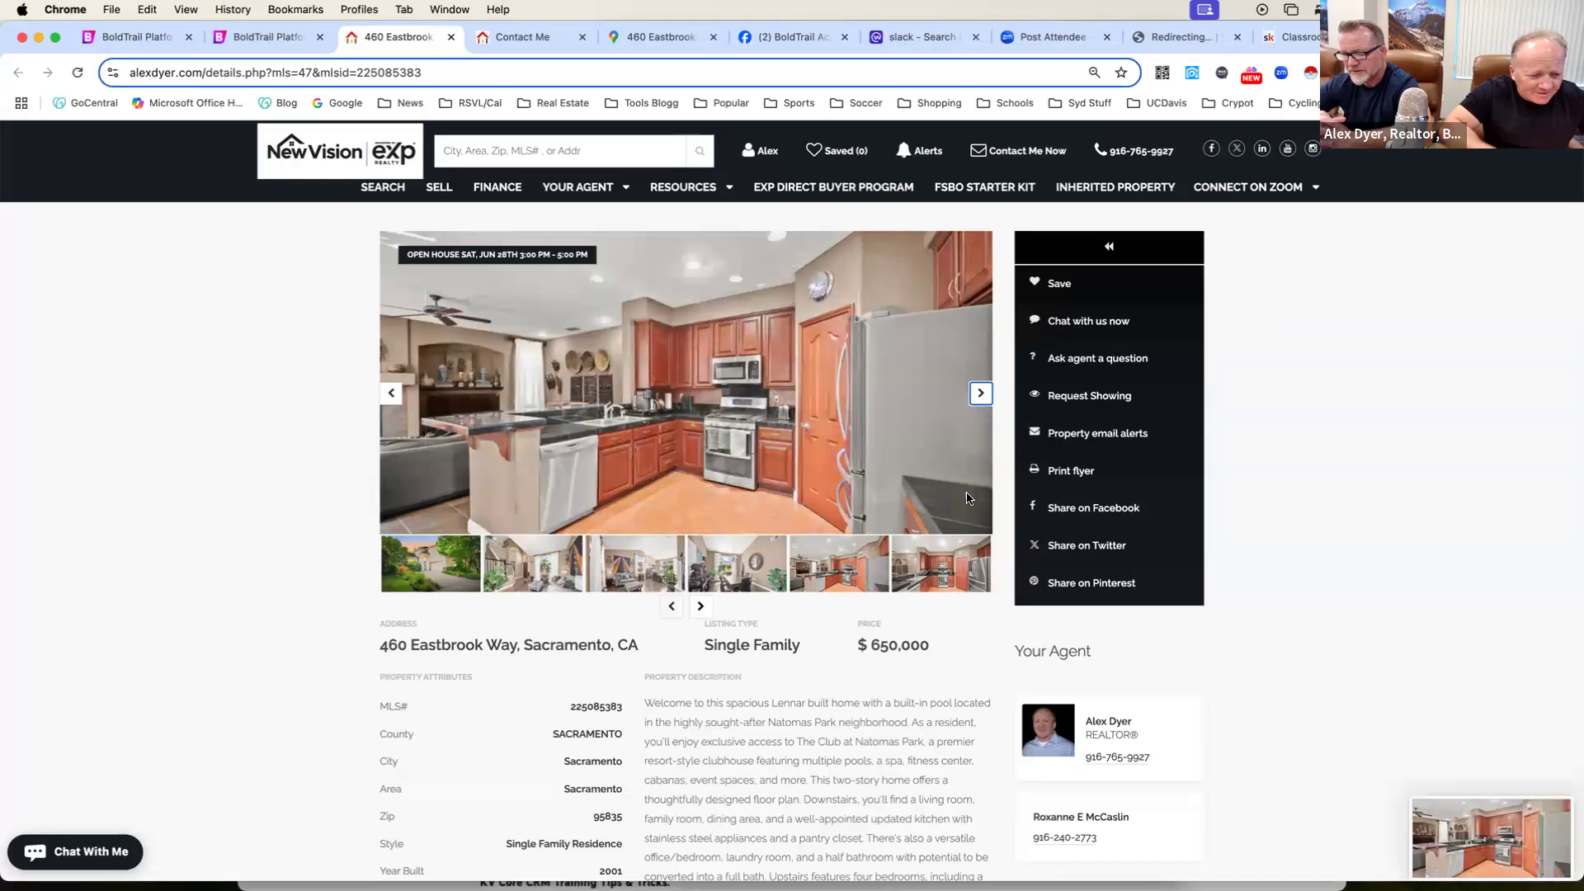
Look through the listing's remaining interior photos after the kitchen picture for another usable shot.
left_click(980, 394)
left_click(981, 394)
left_click(980, 394)
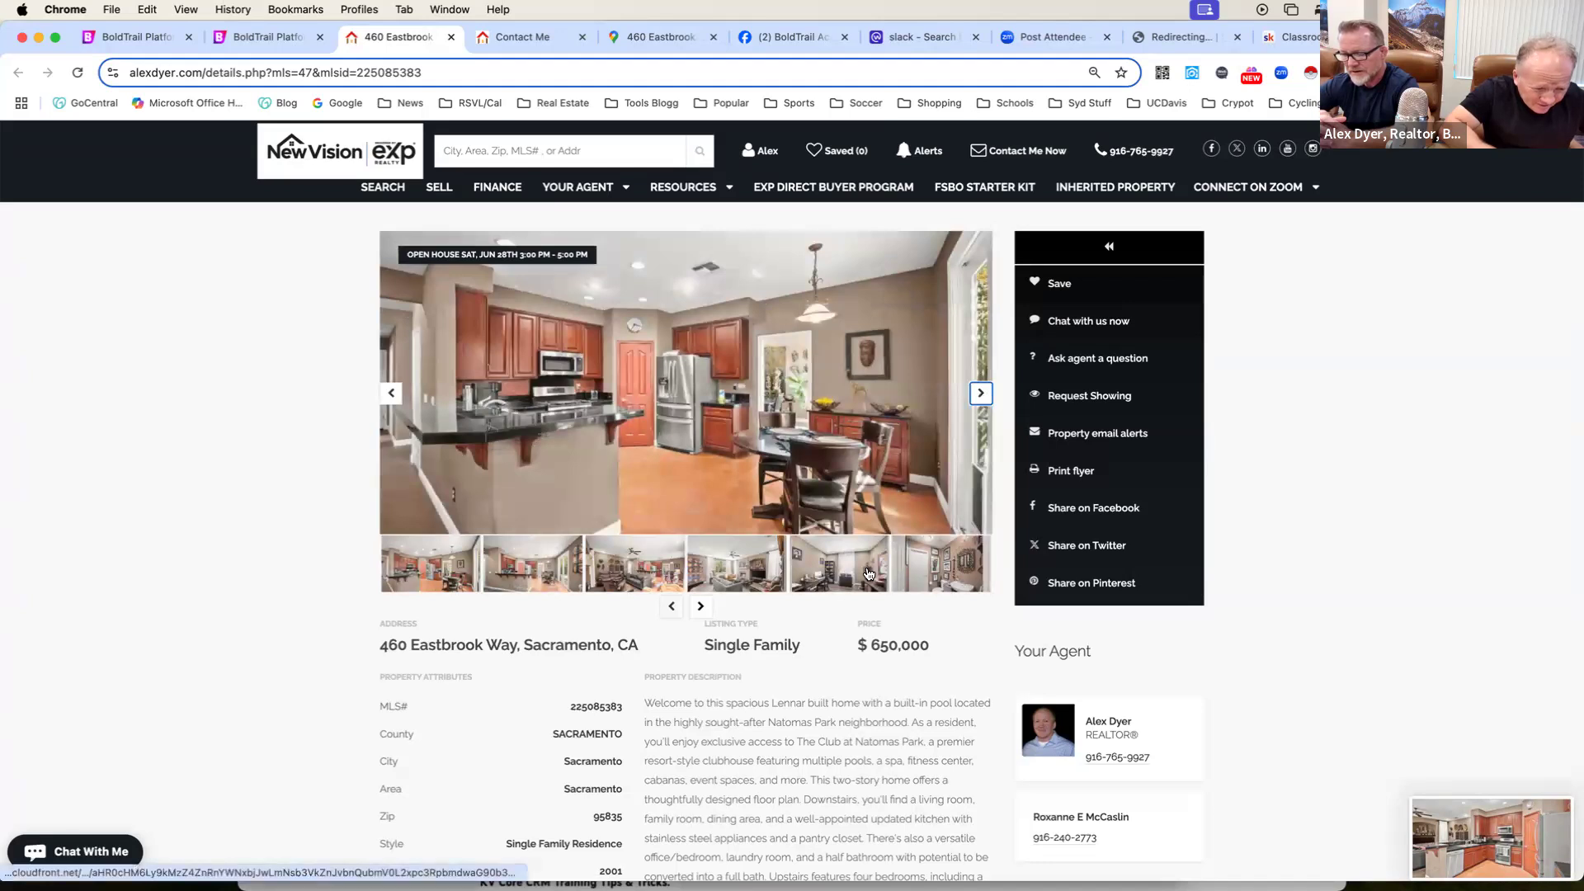
left_click(981, 394)
left_click(981, 393)
left_click(980, 393)
left_click(980, 394)
left_click(981, 393)
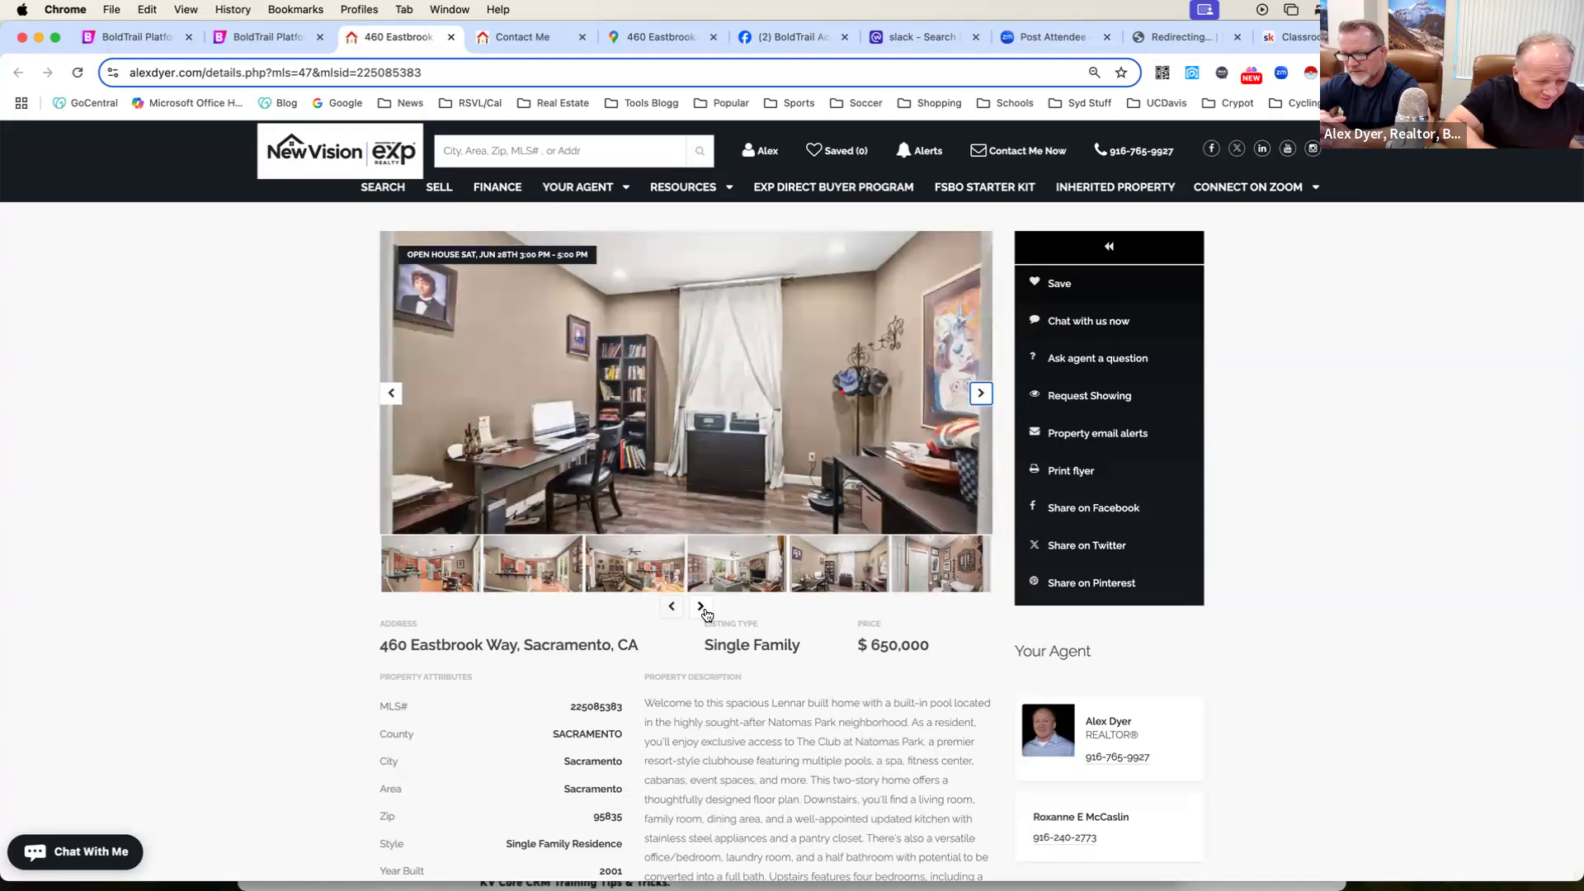
Find the backyard pool and pergola picture among the listing's thumbnails, enlarge it and capture a screenshot of it.
left_click(701, 608)
left_click(702, 608)
left_click(701, 608)
left_click(701, 607)
left_click(701, 608)
left_click(701, 608)
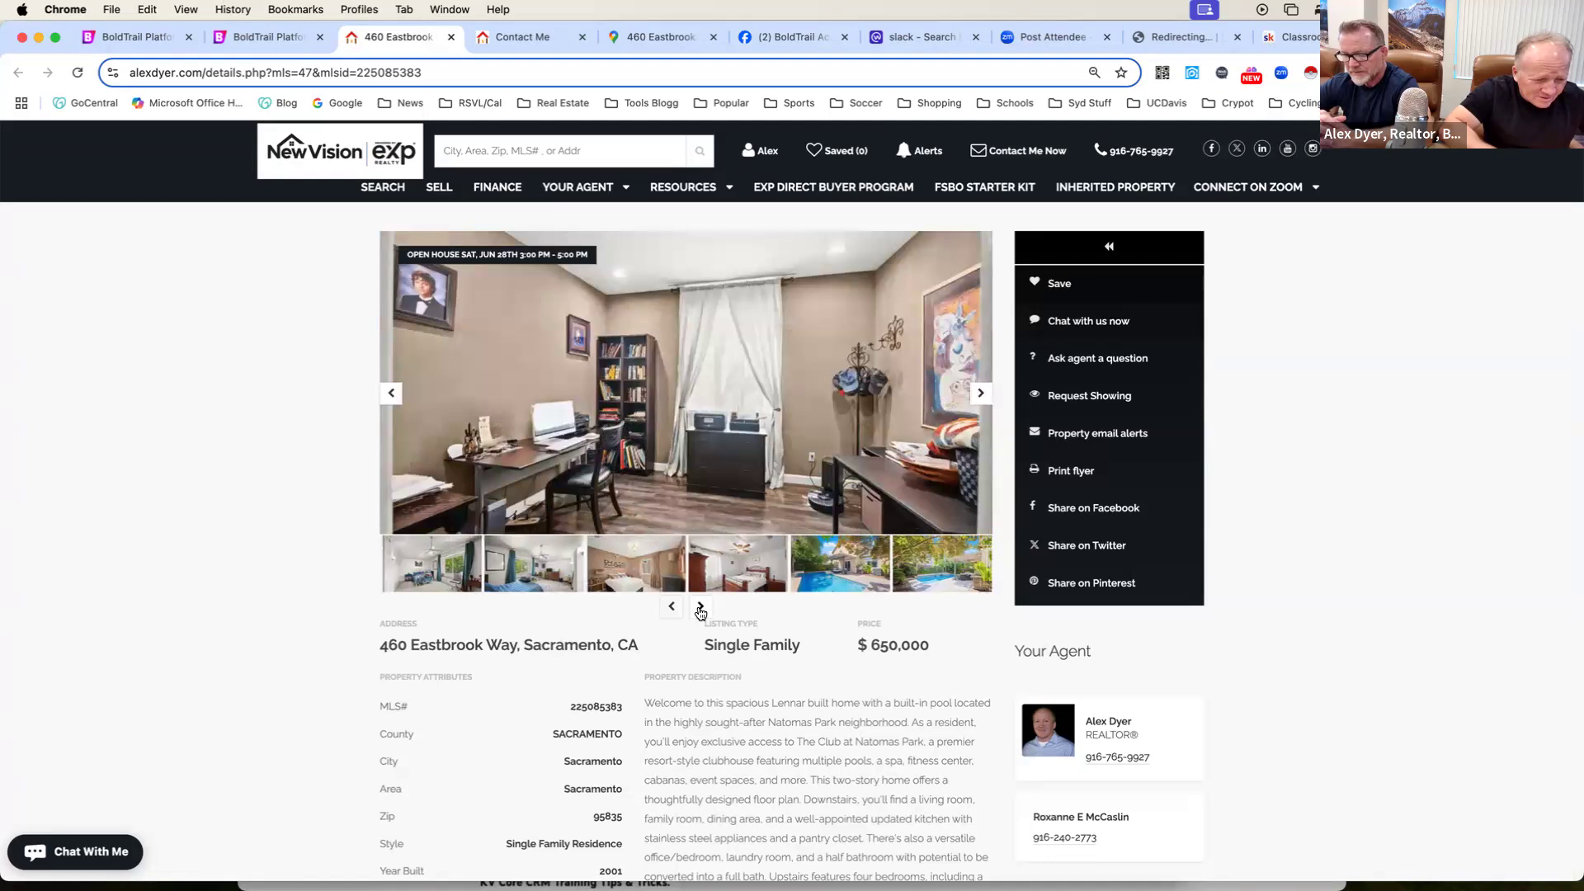
left_click(821, 588)
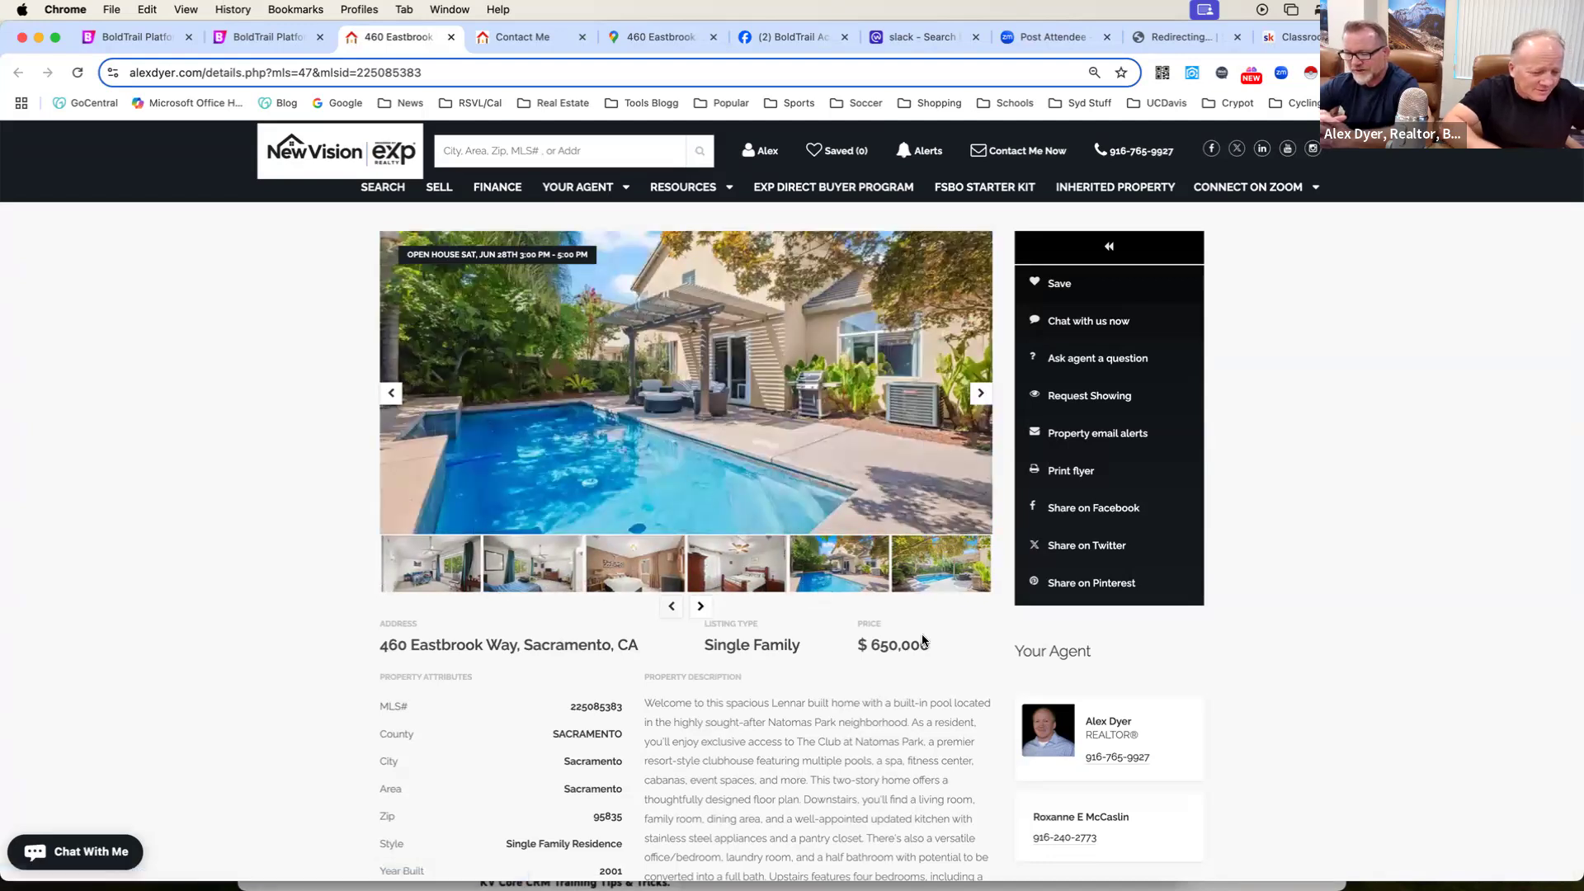
key("super+shift+4")
left_click_drag(427, 265, 955, 517)
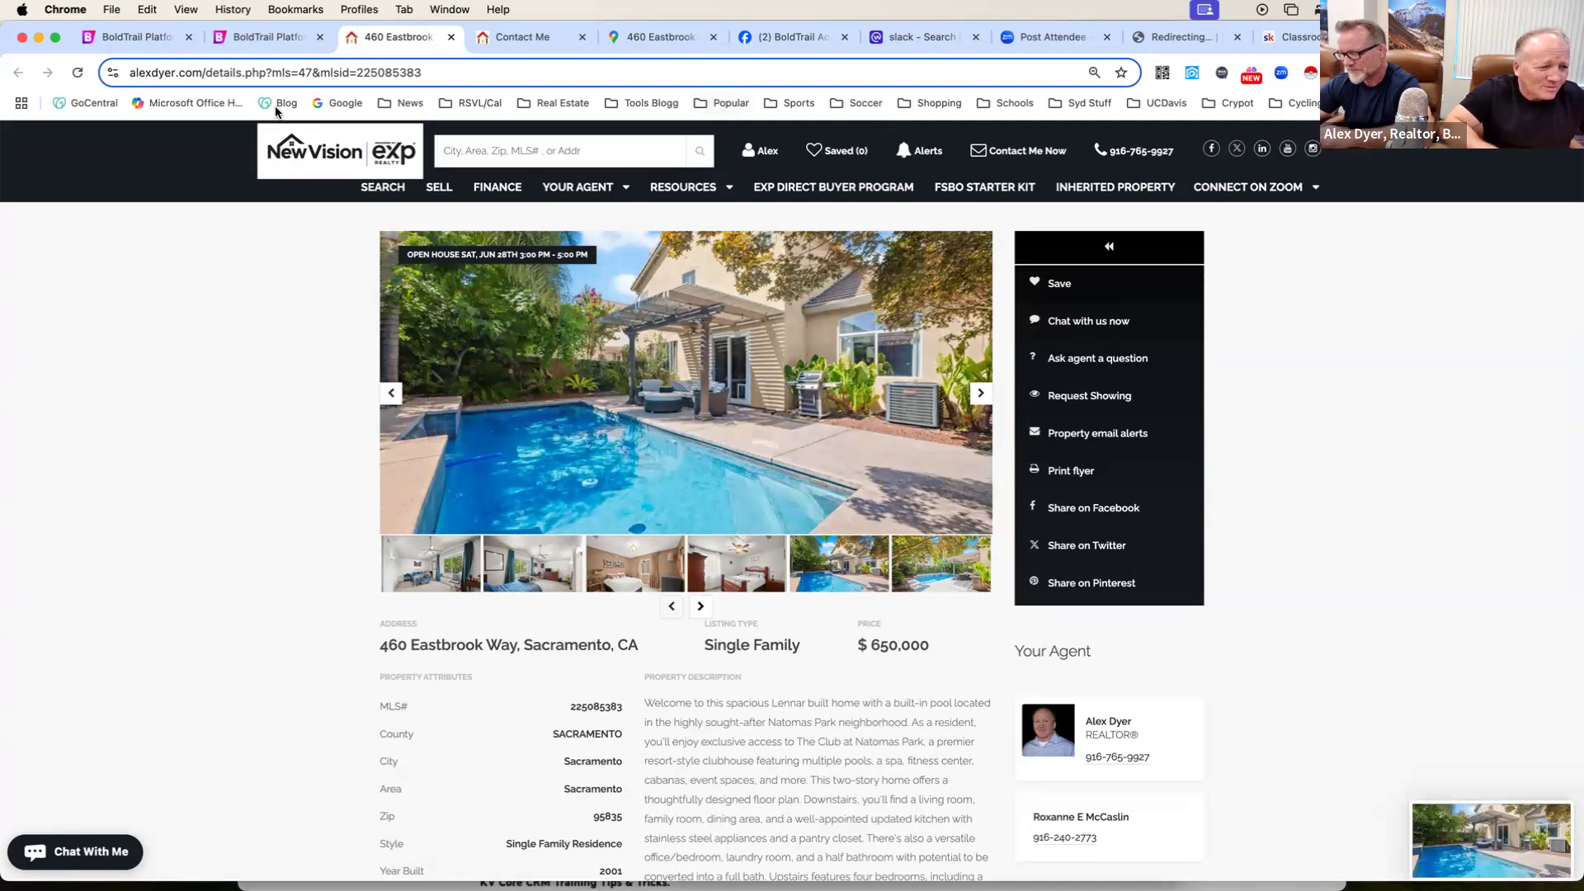
Return to the BoldTrail page editor and replace the first house photo with an upload of the front exterior file Screenshot 2025-06-27 at 10.11.43 AM.
left_click(132, 36)
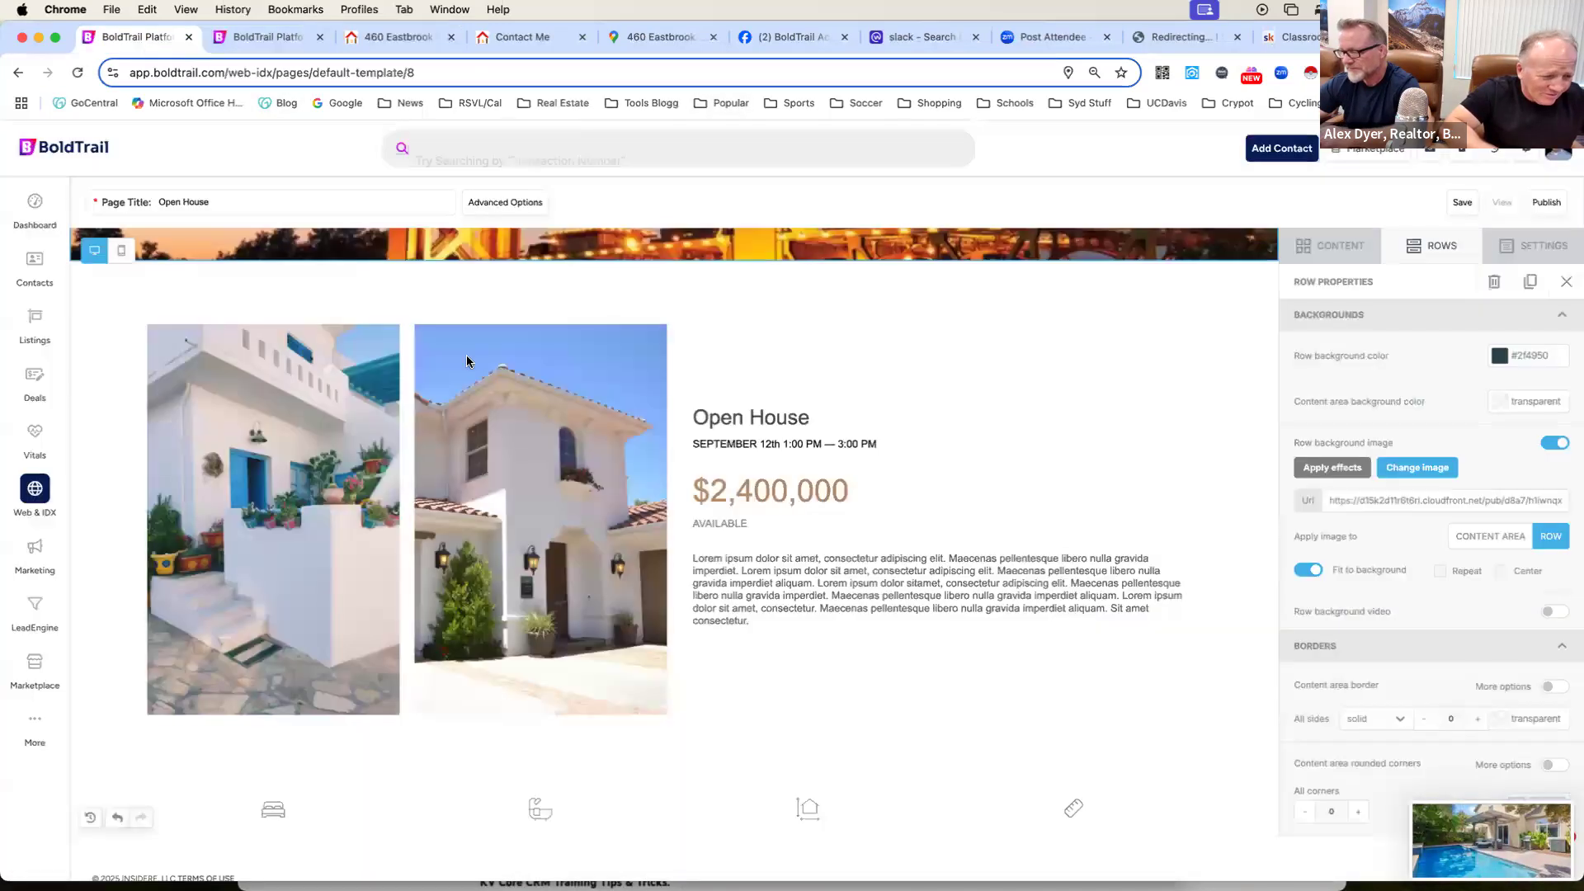
left_click(304, 427)
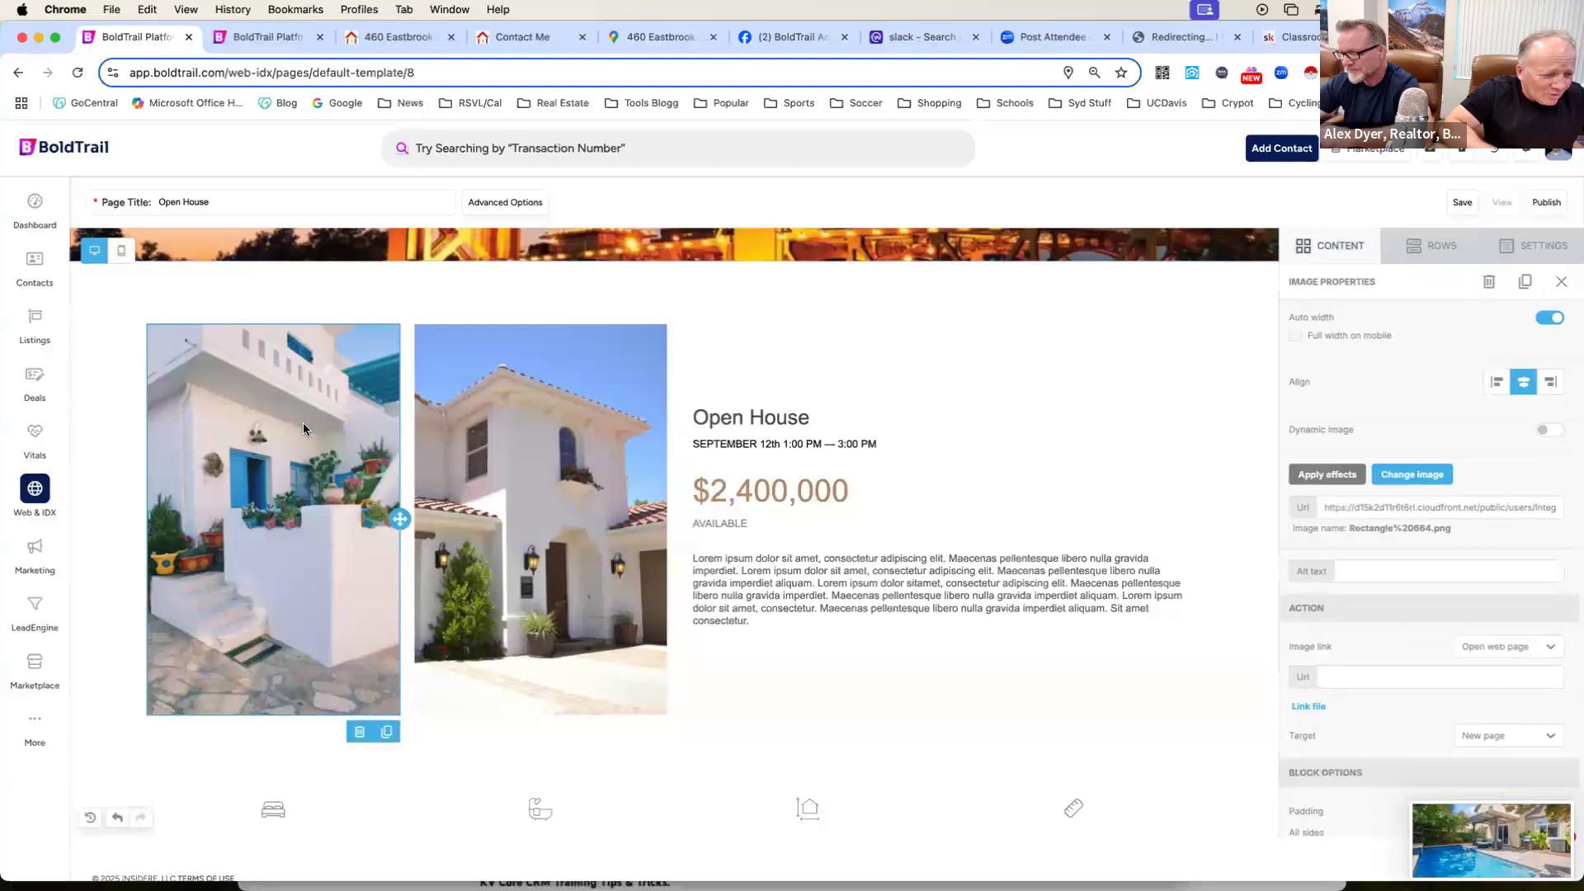
left_click(1431, 471)
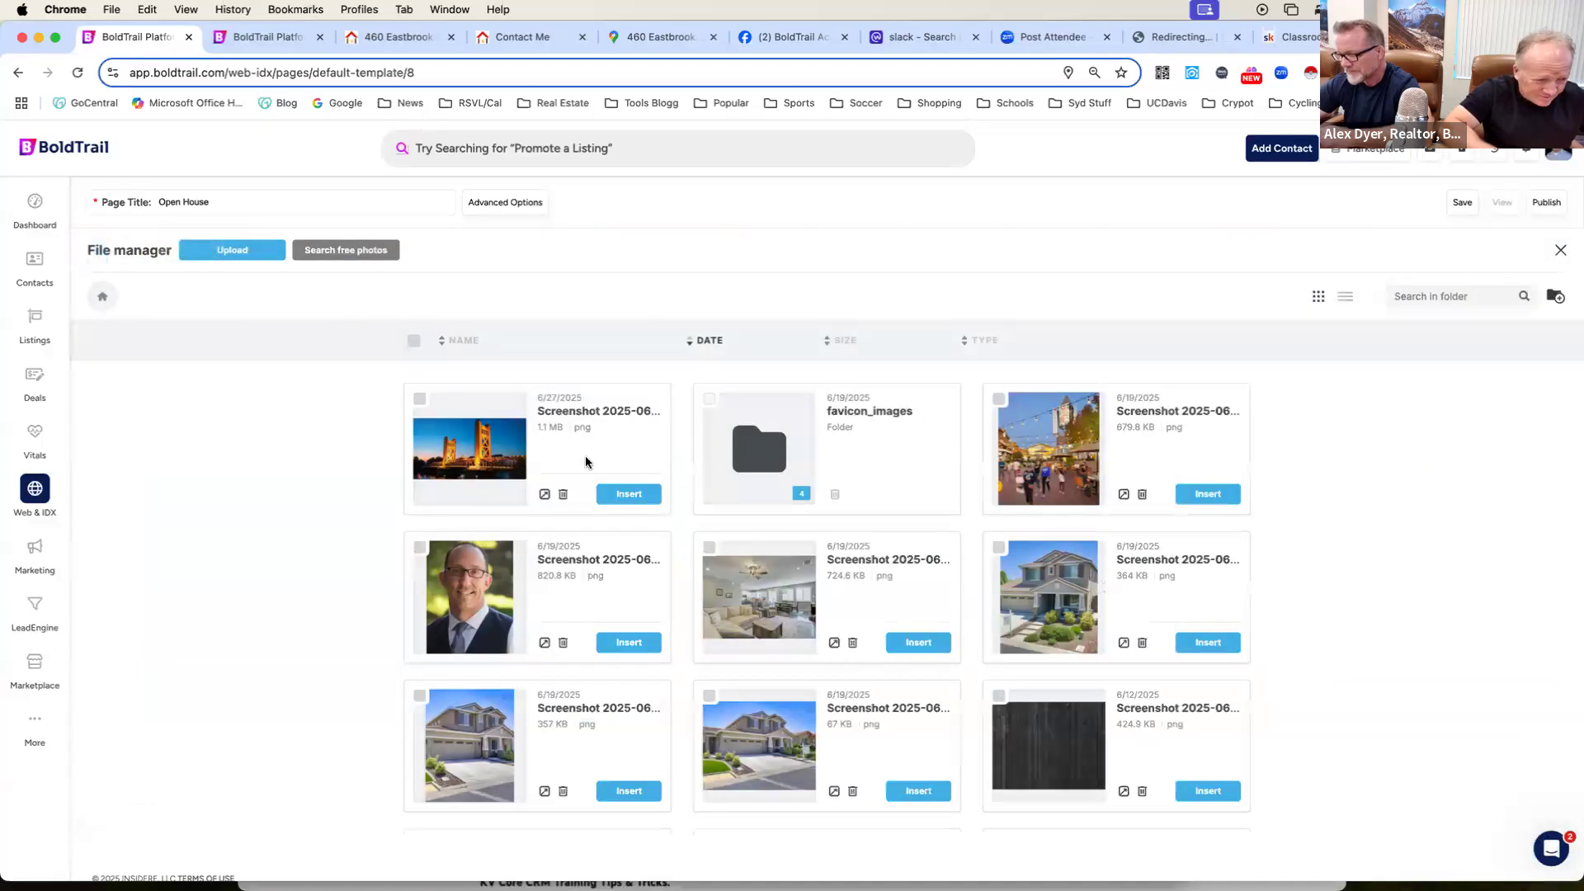
left_click(245, 254)
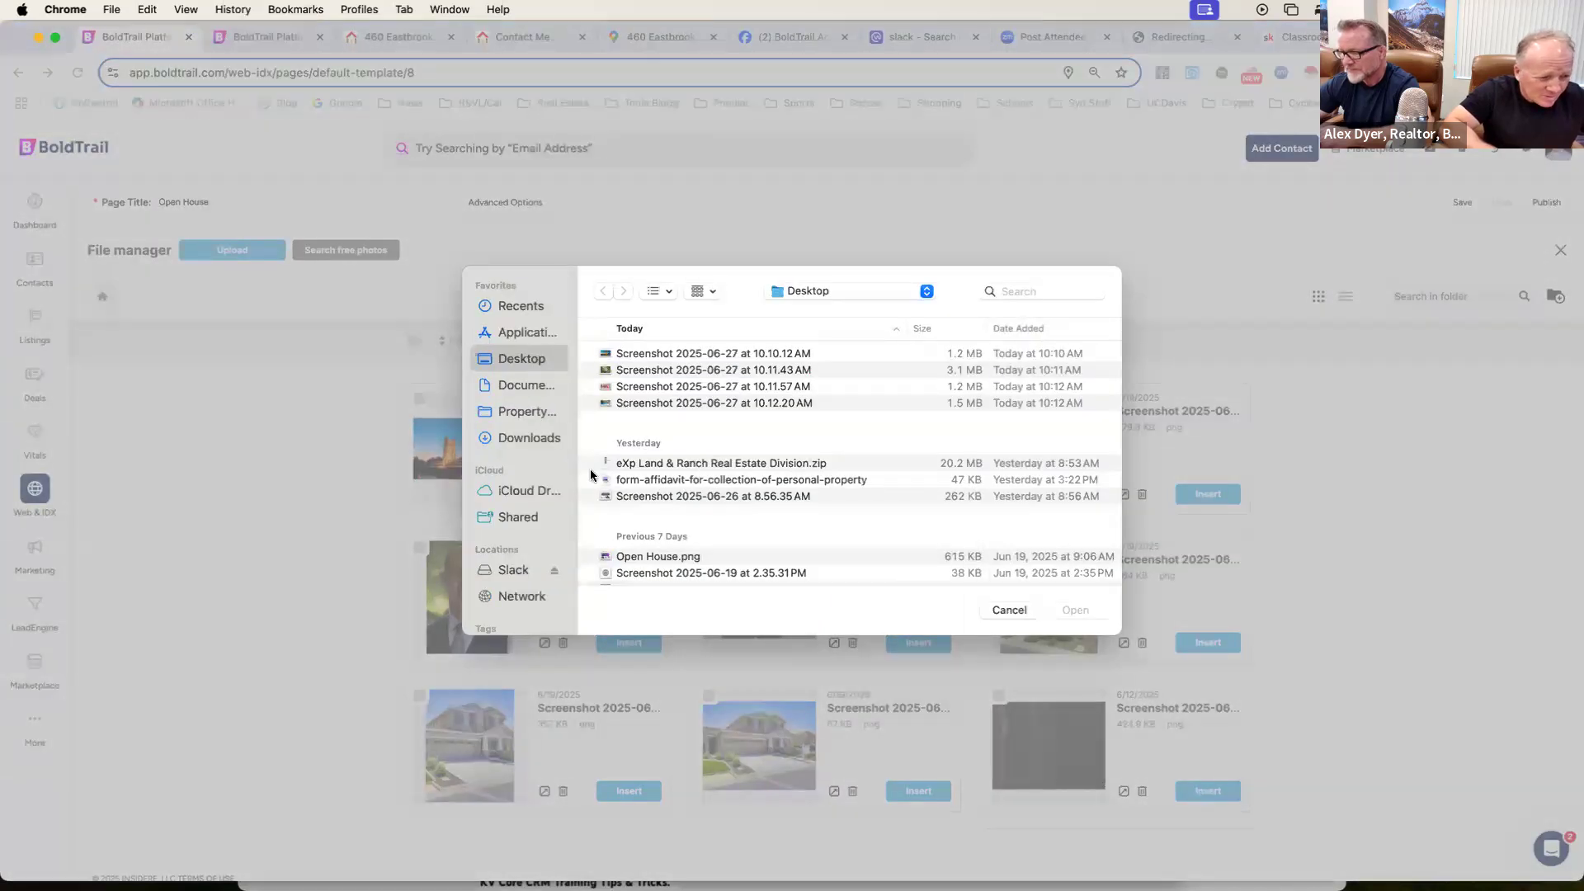
double_click(655, 371)
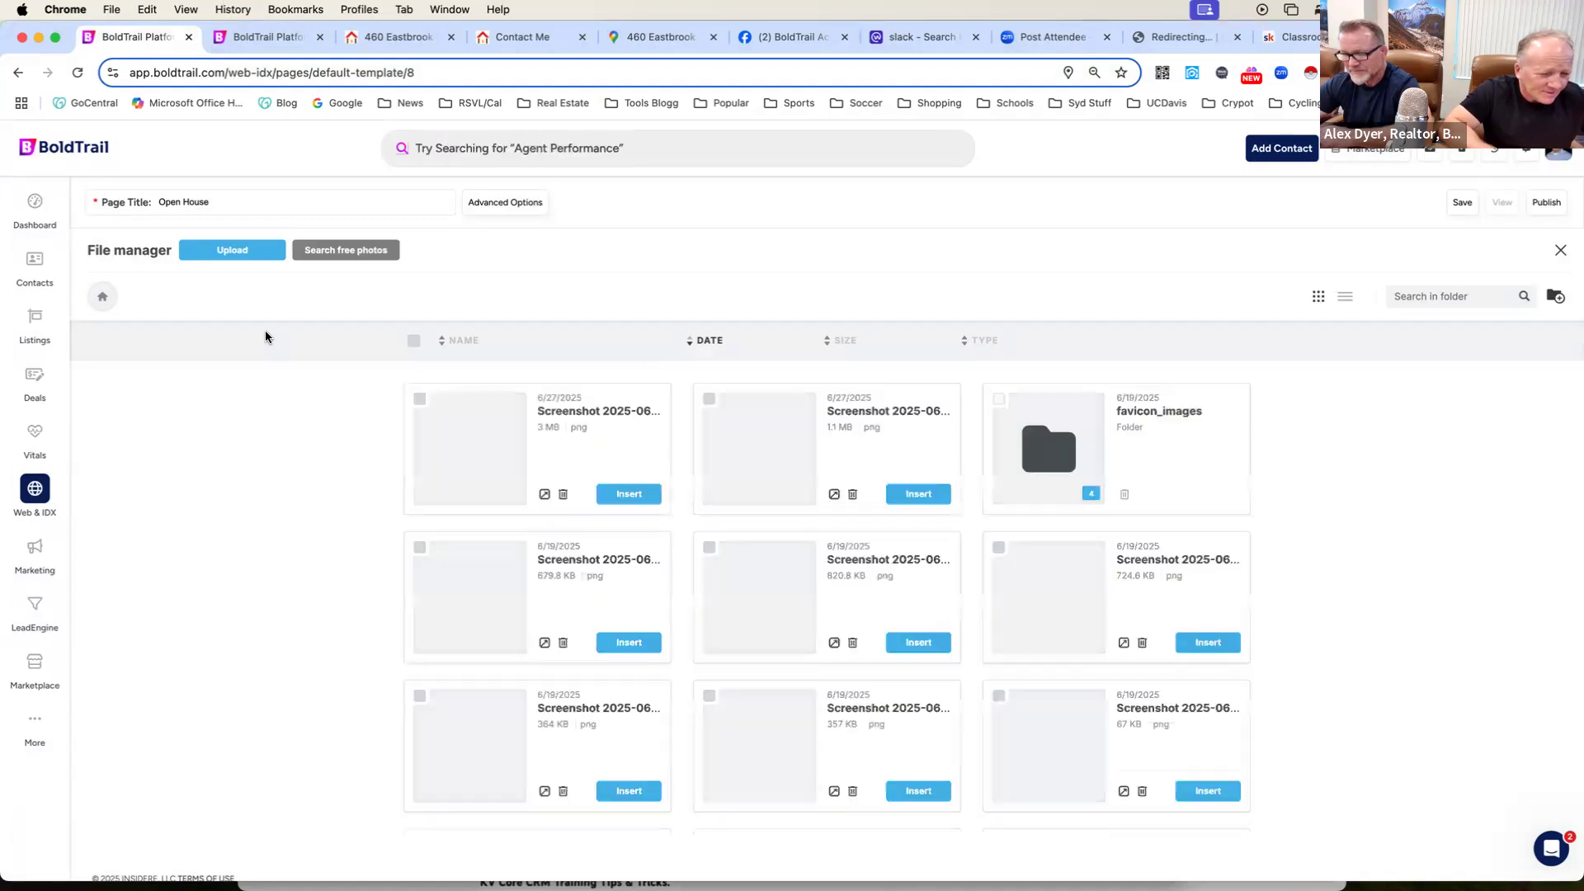
left_click(629, 494)
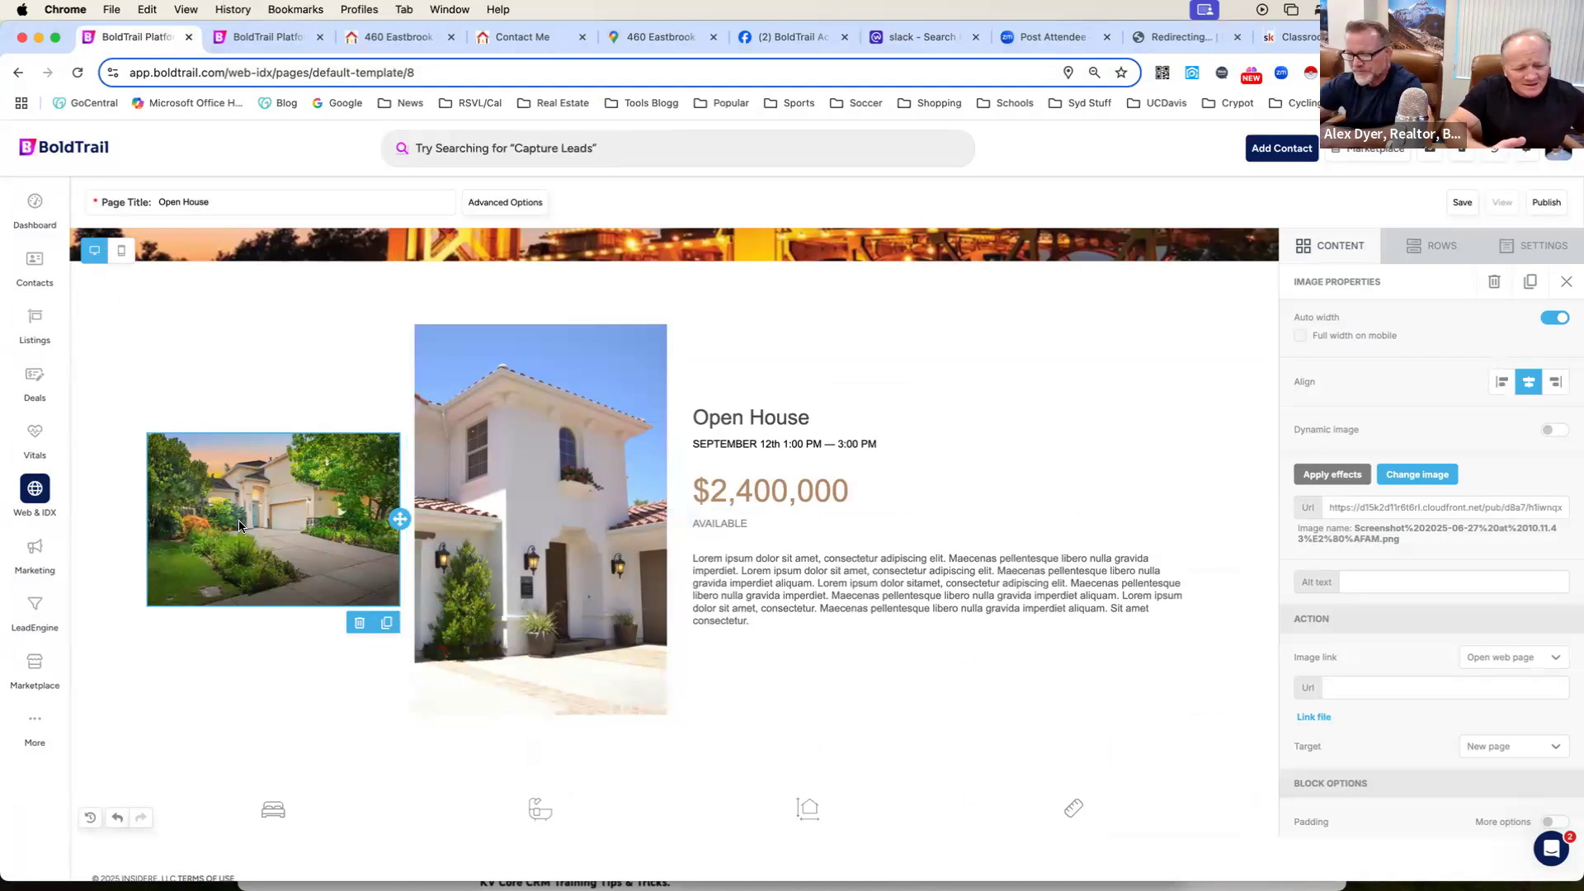
Replace the second house photo beside it with an upload of the kitchen file Screenshot 2025-06-27 at 10.11.57 AM.
left_click(500, 471)
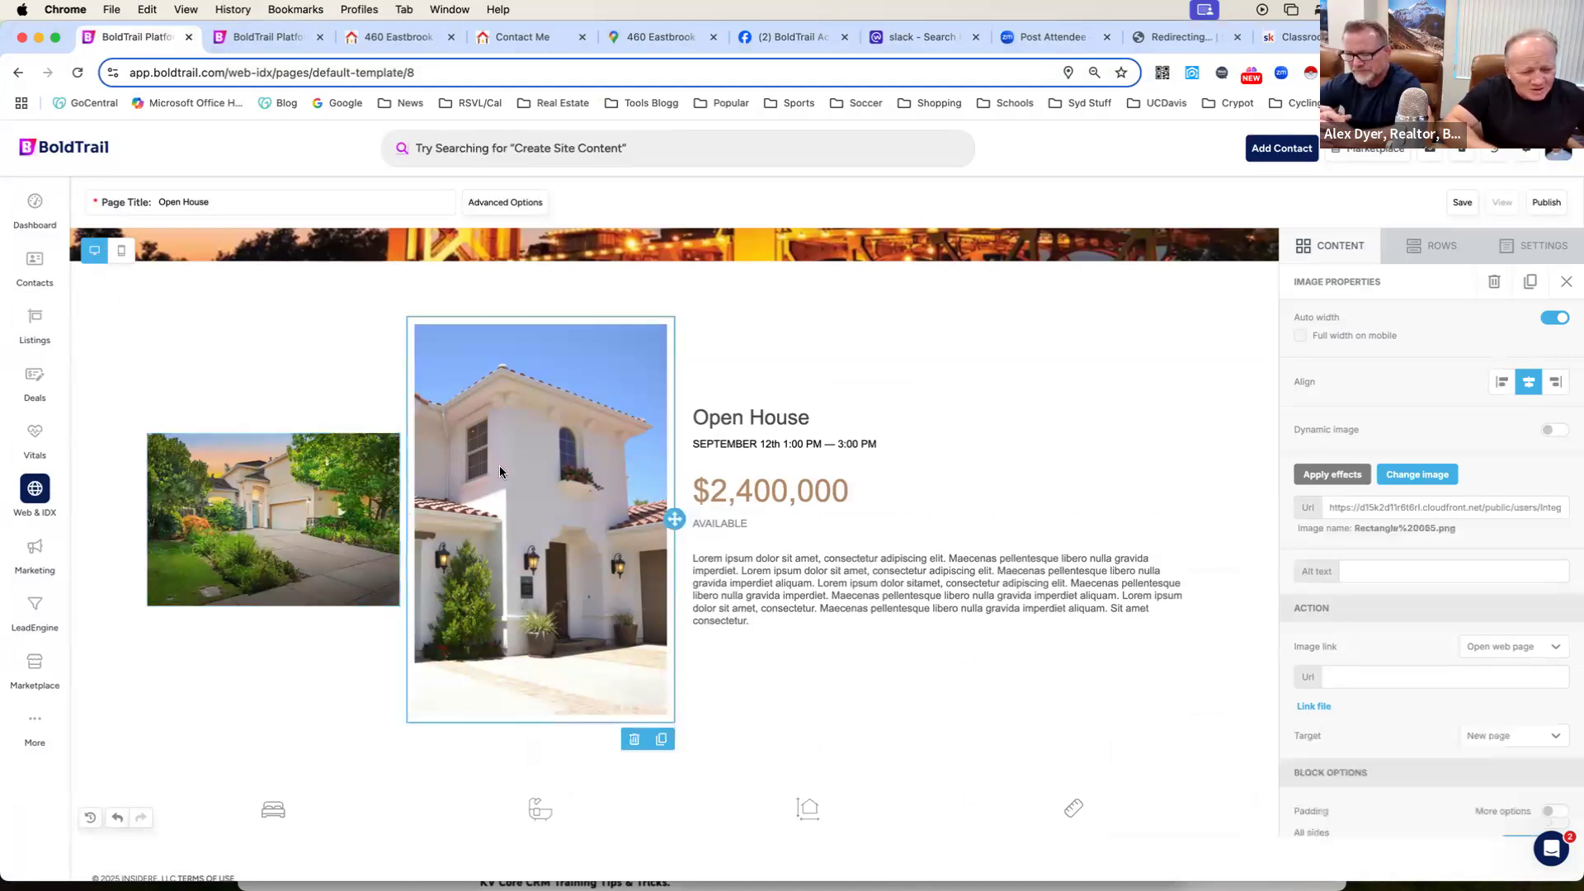
left_click(1437, 475)
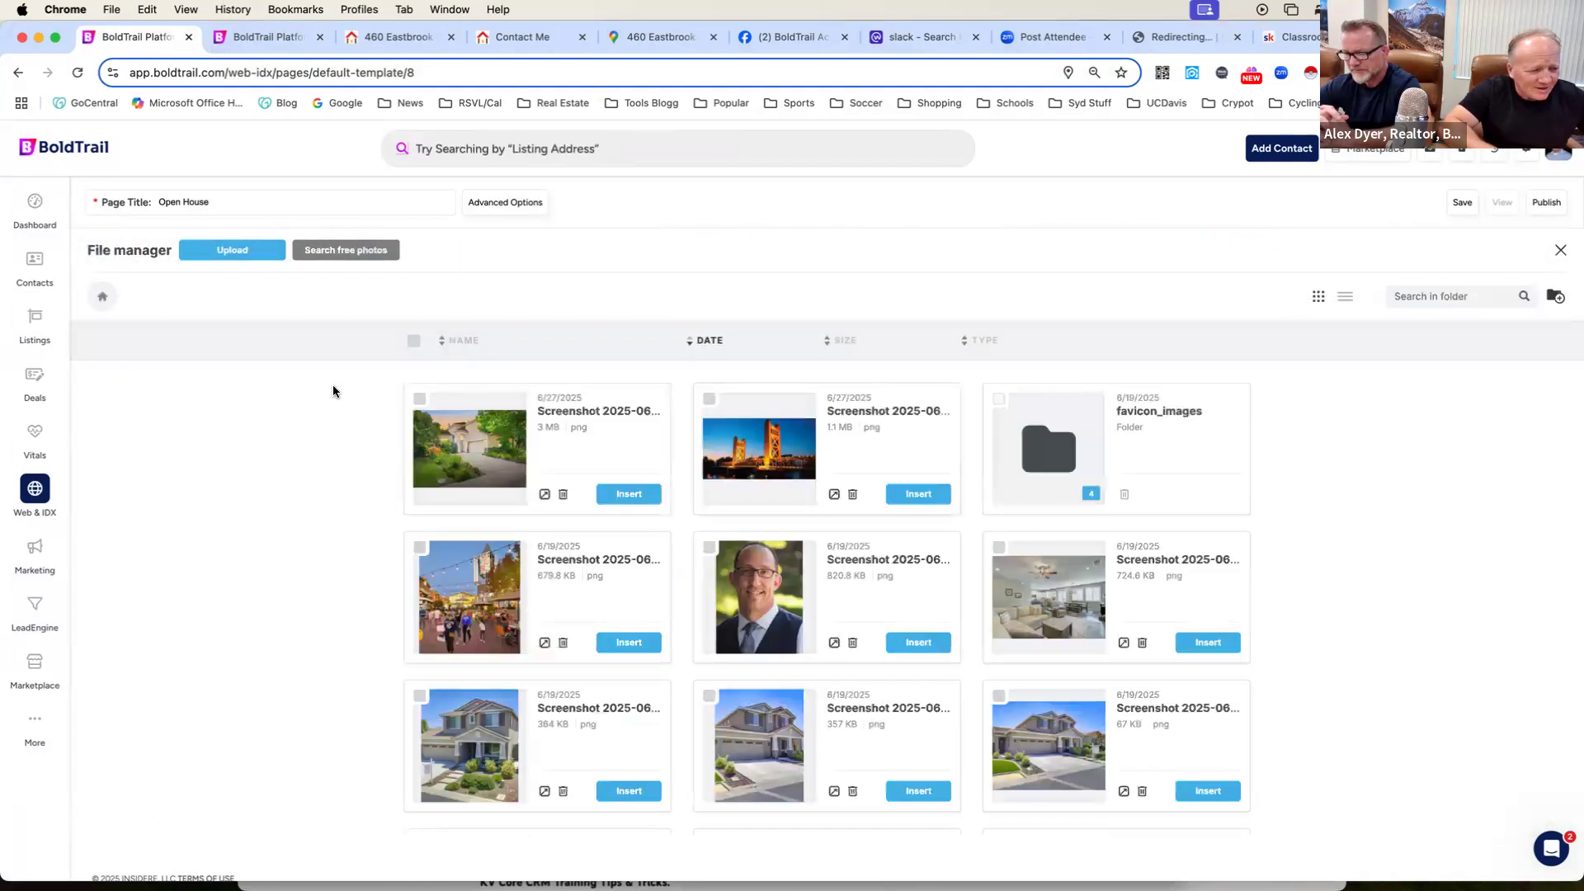
left_click(249, 251)
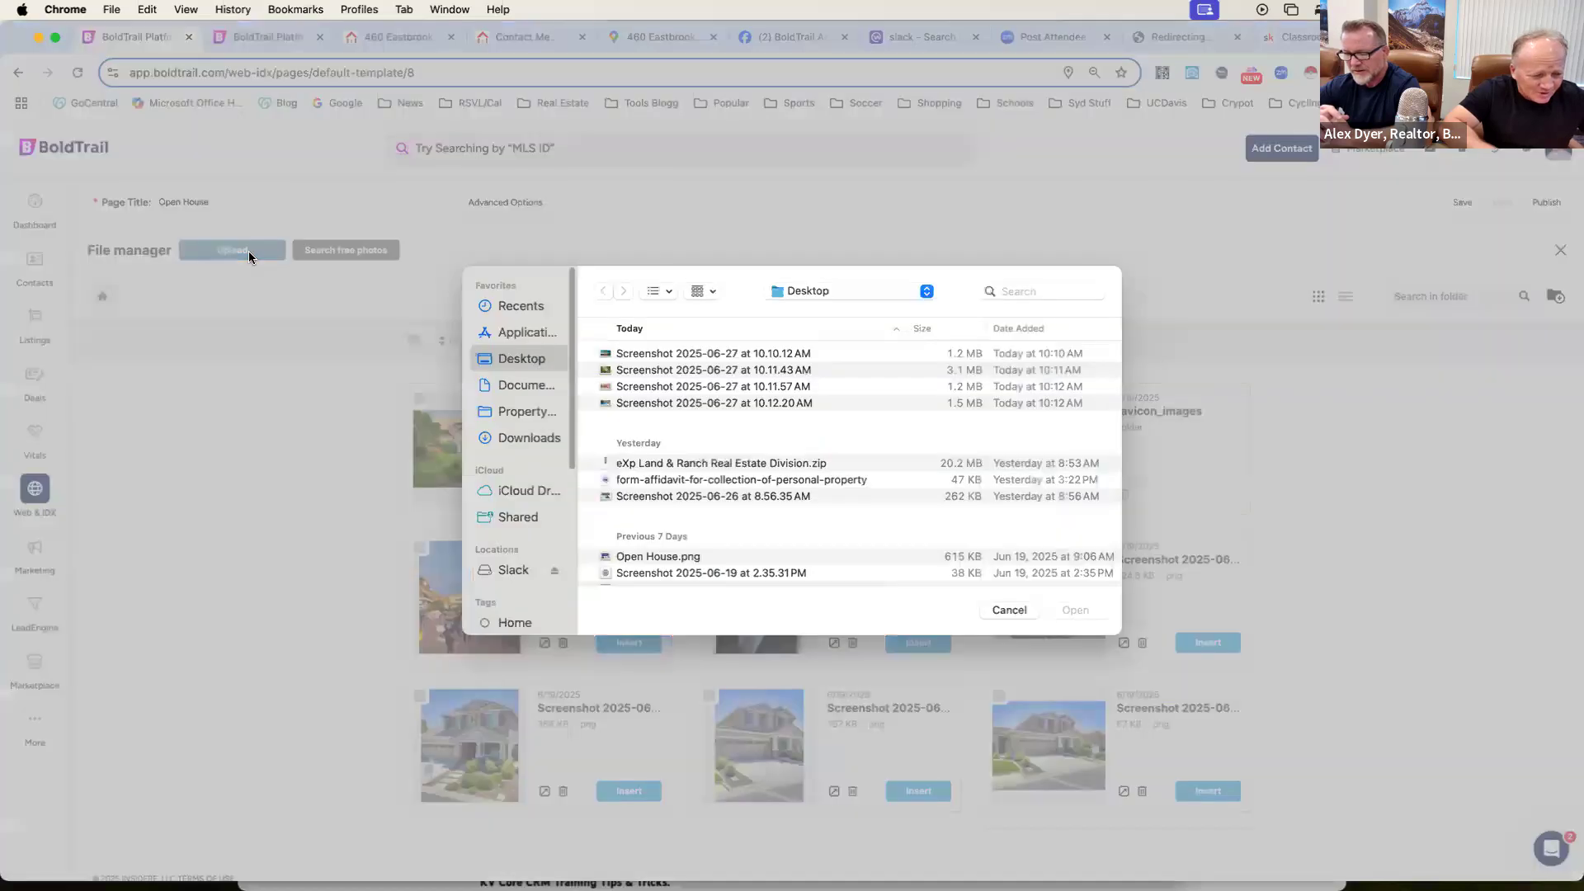
left_click(684, 388)
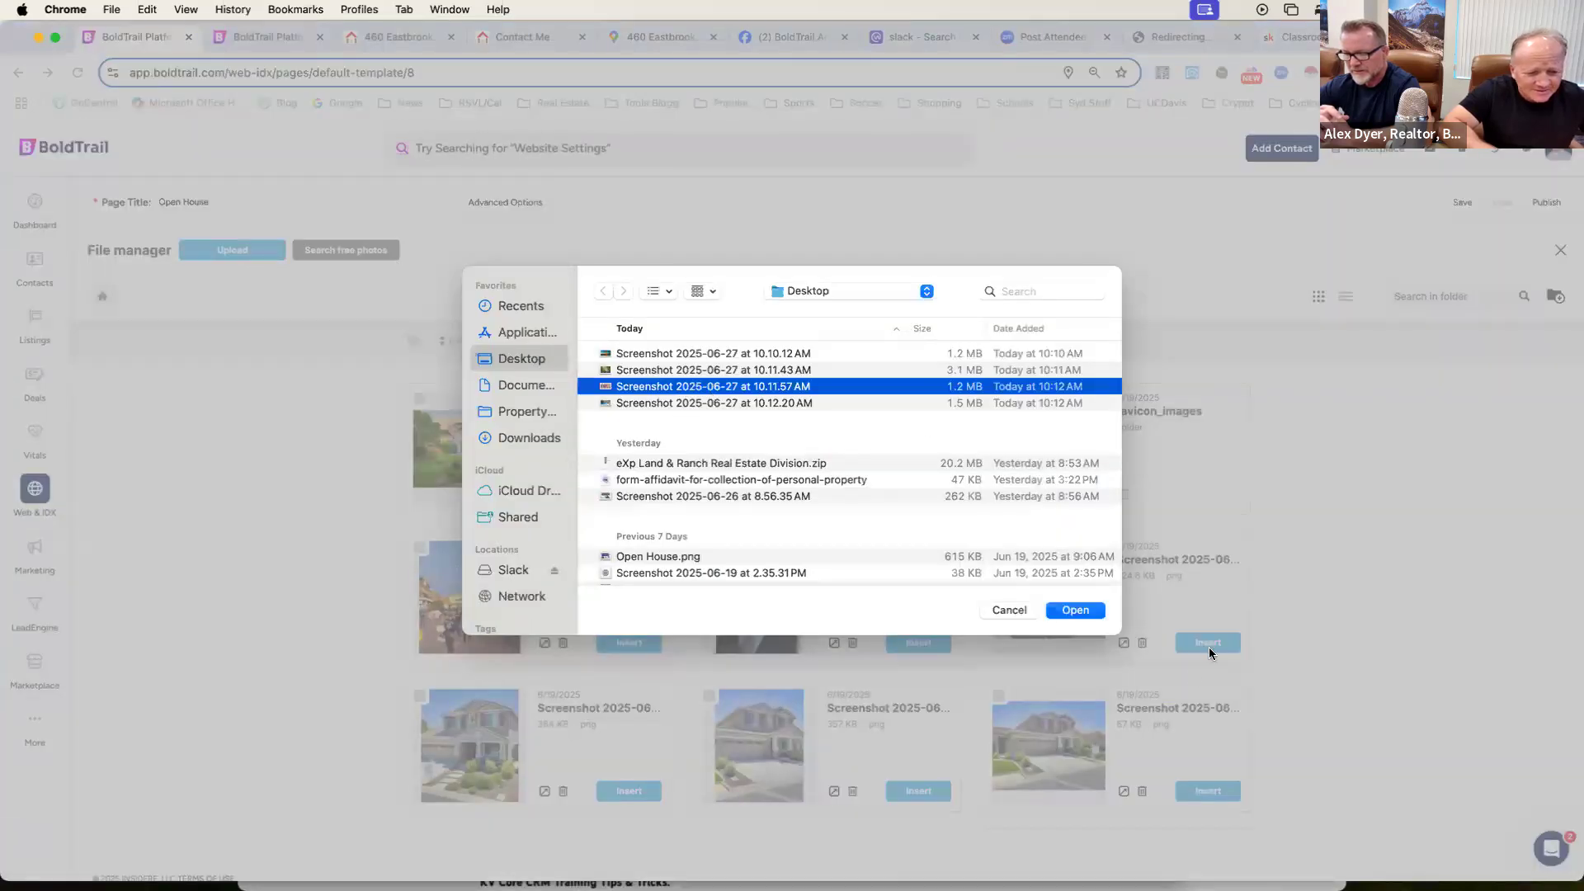
left_click(1075, 611)
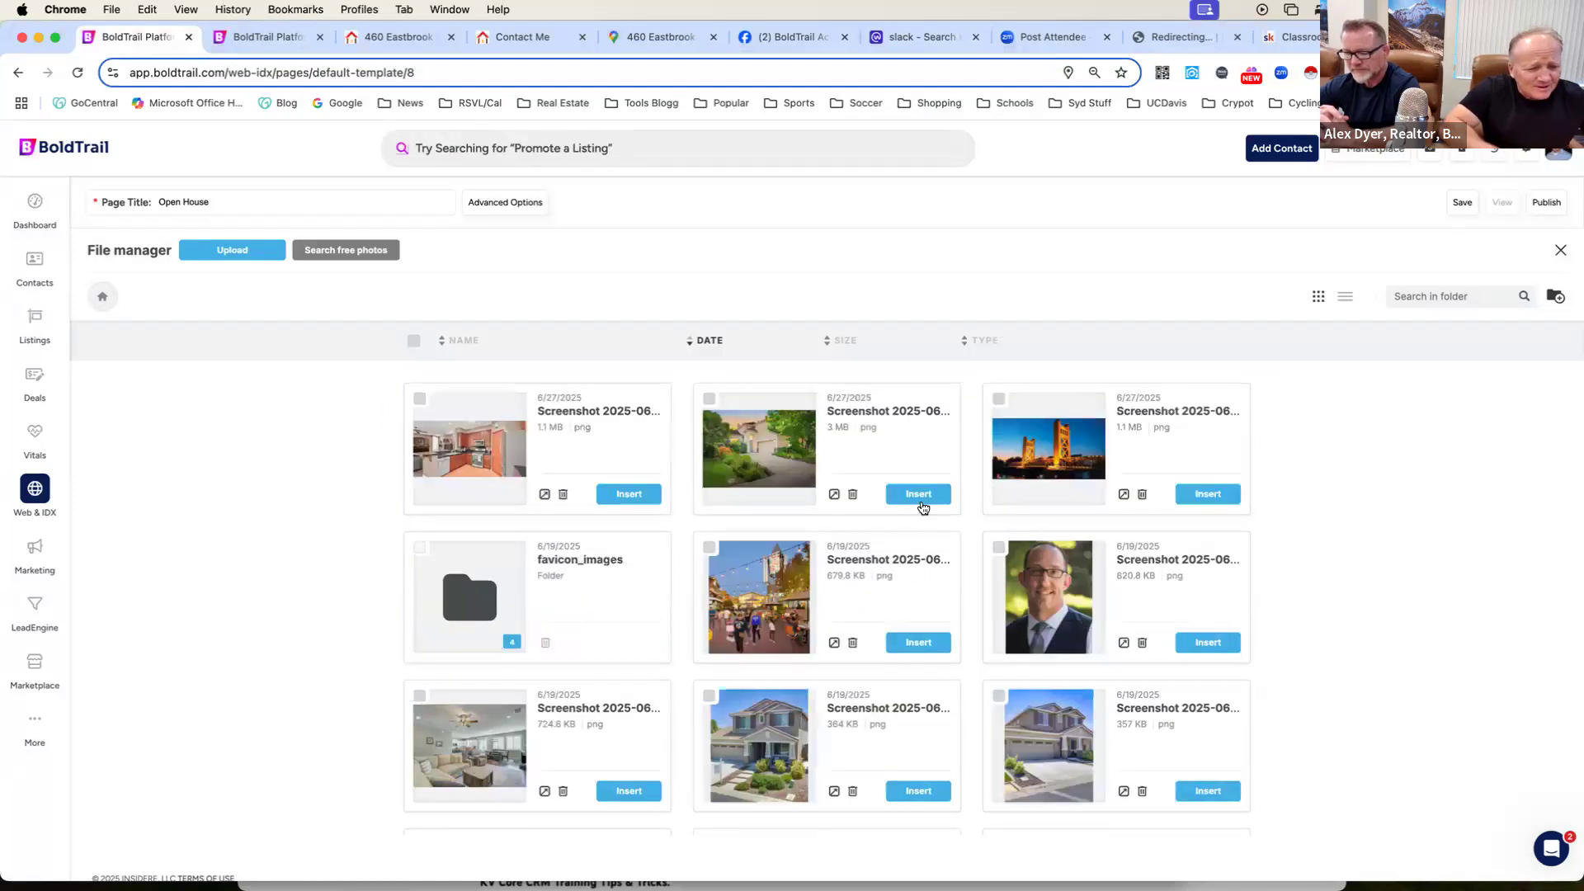
left_click(630, 495)
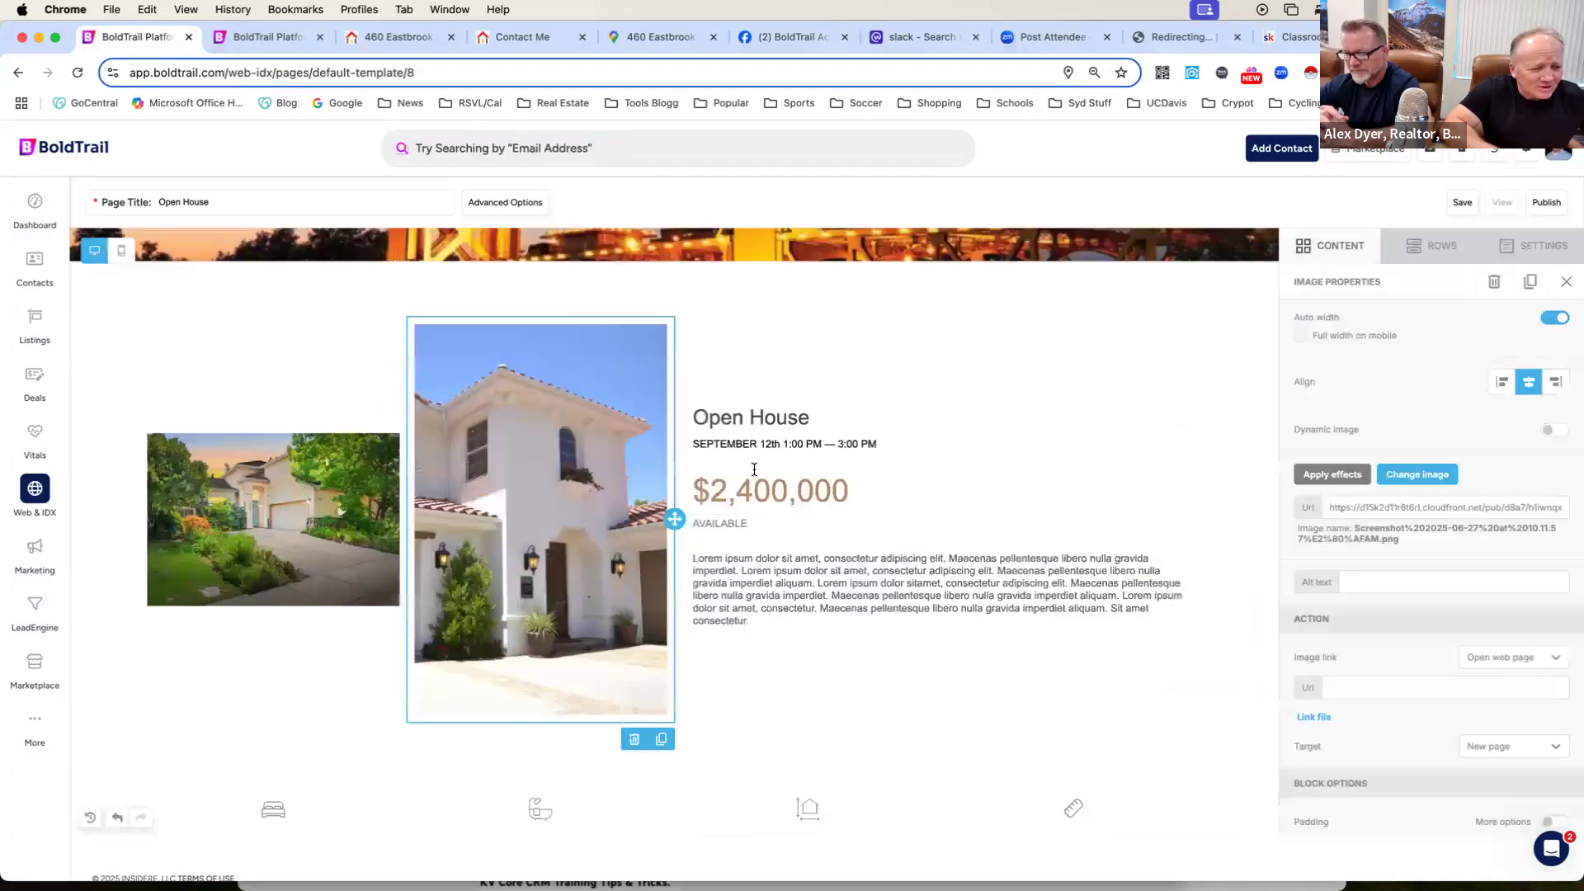
Examine the updated photos, the Open House title and date line, and the property figures below them.
scroll(1224, 620, "down", 1)
scroll(1224, 621, "up", 1)
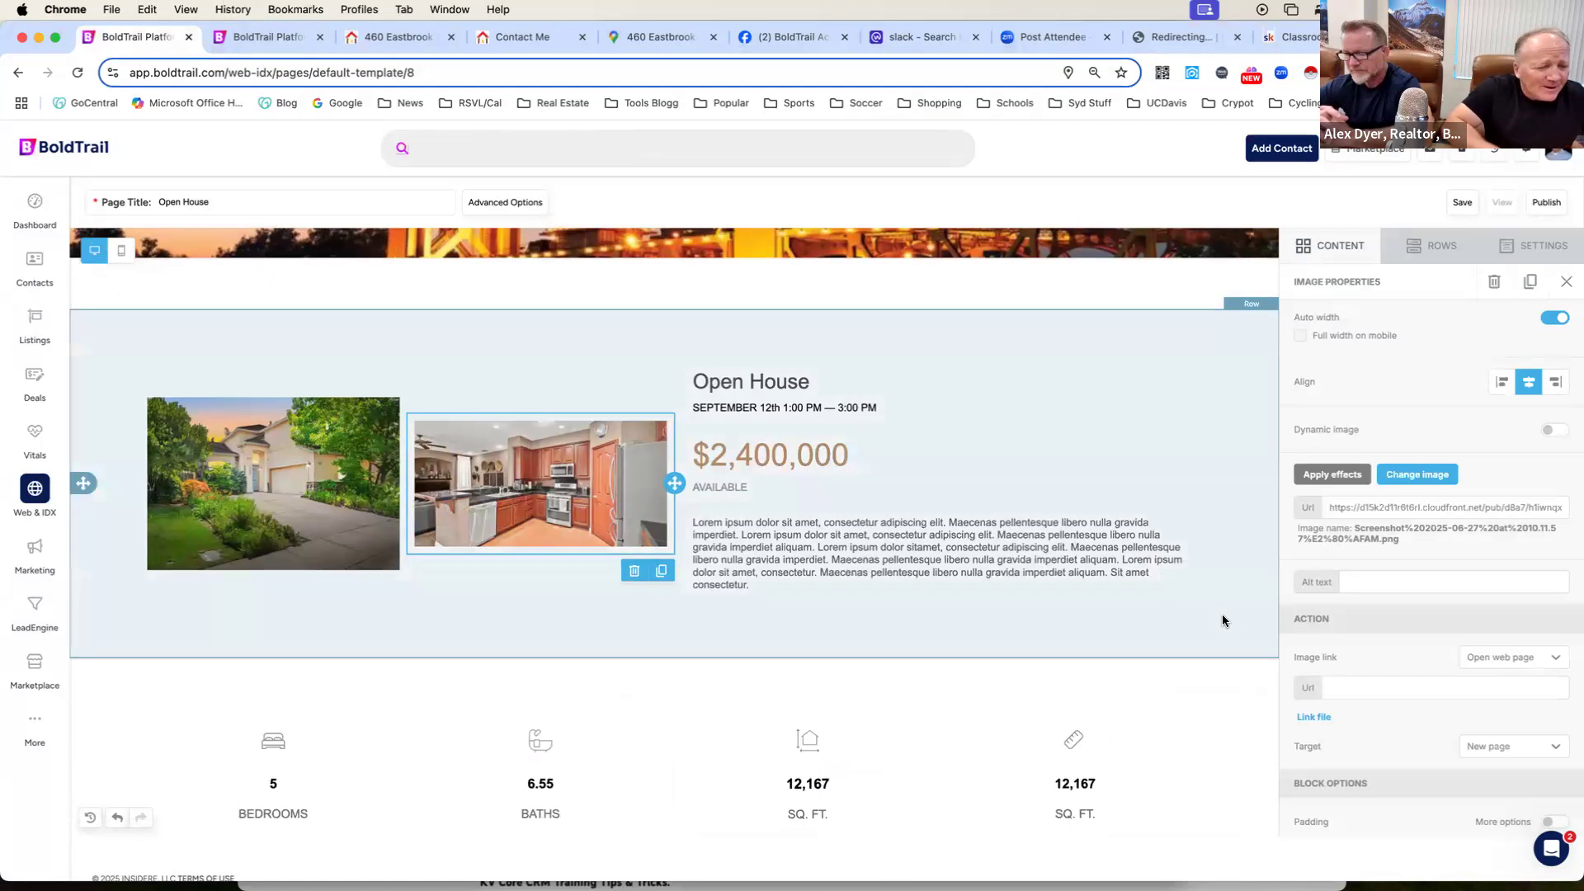
scroll(1222, 621, "down", 2)
scroll(1223, 620, "down", 1)
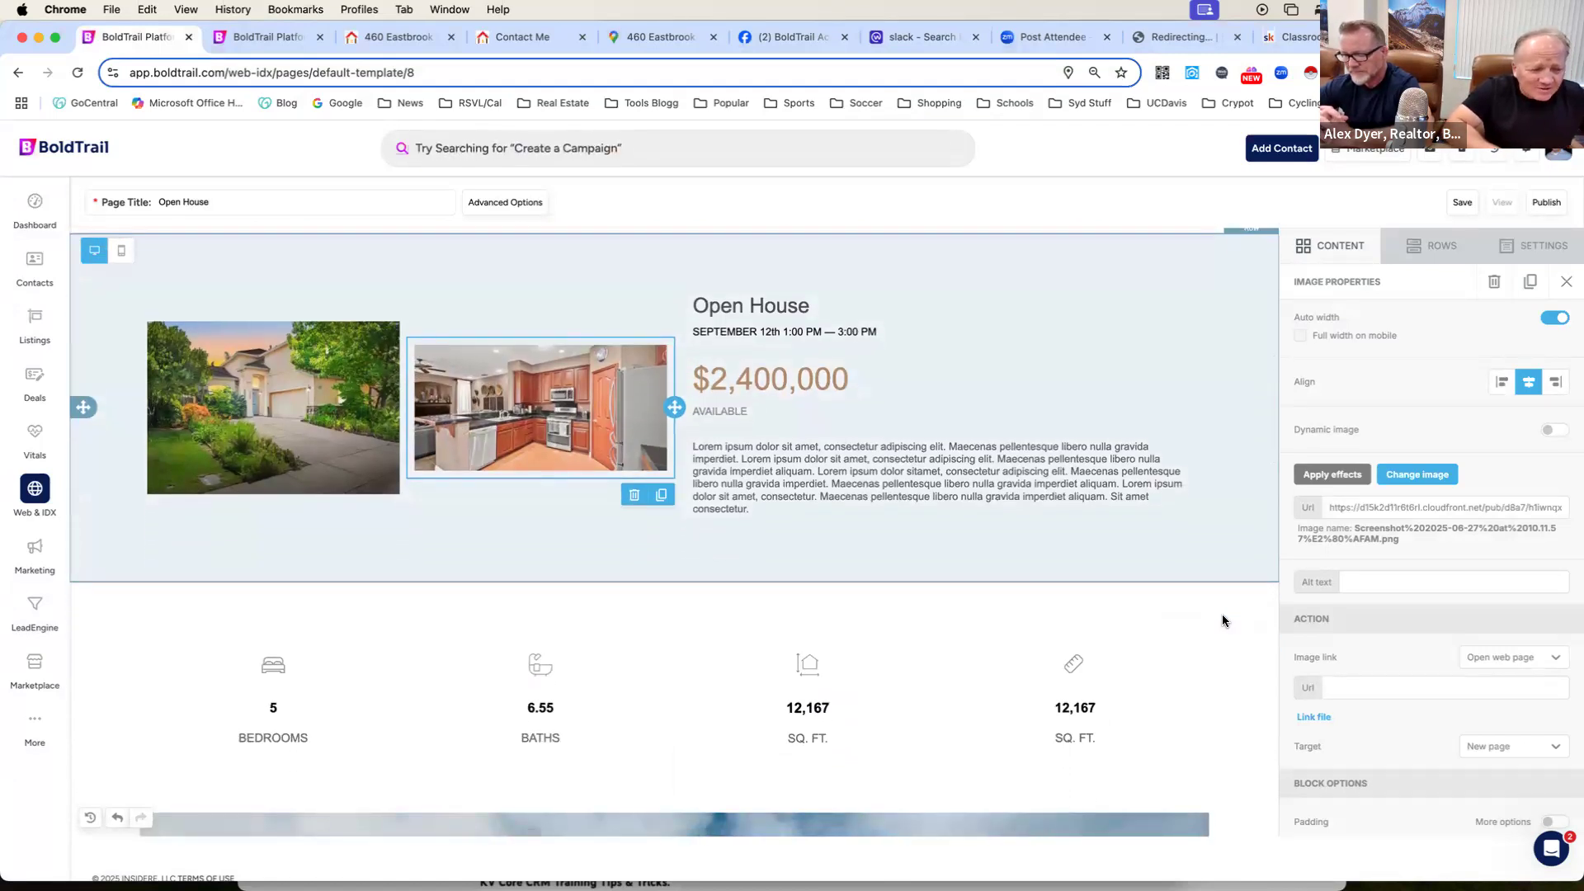
scroll(1222, 620, "up", 2)
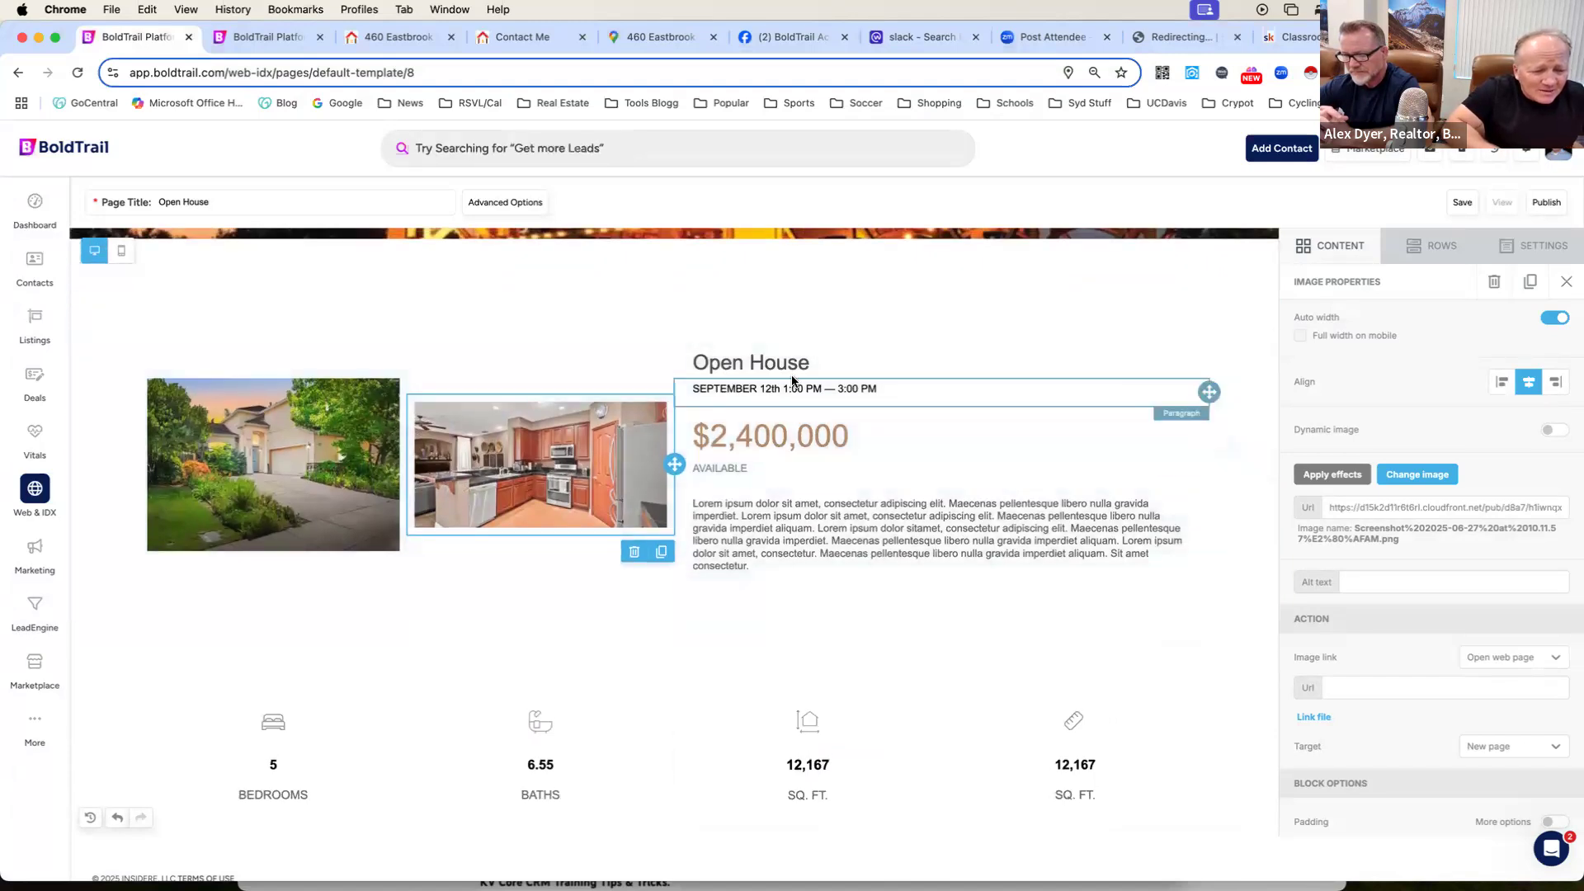
left_click(825, 367)
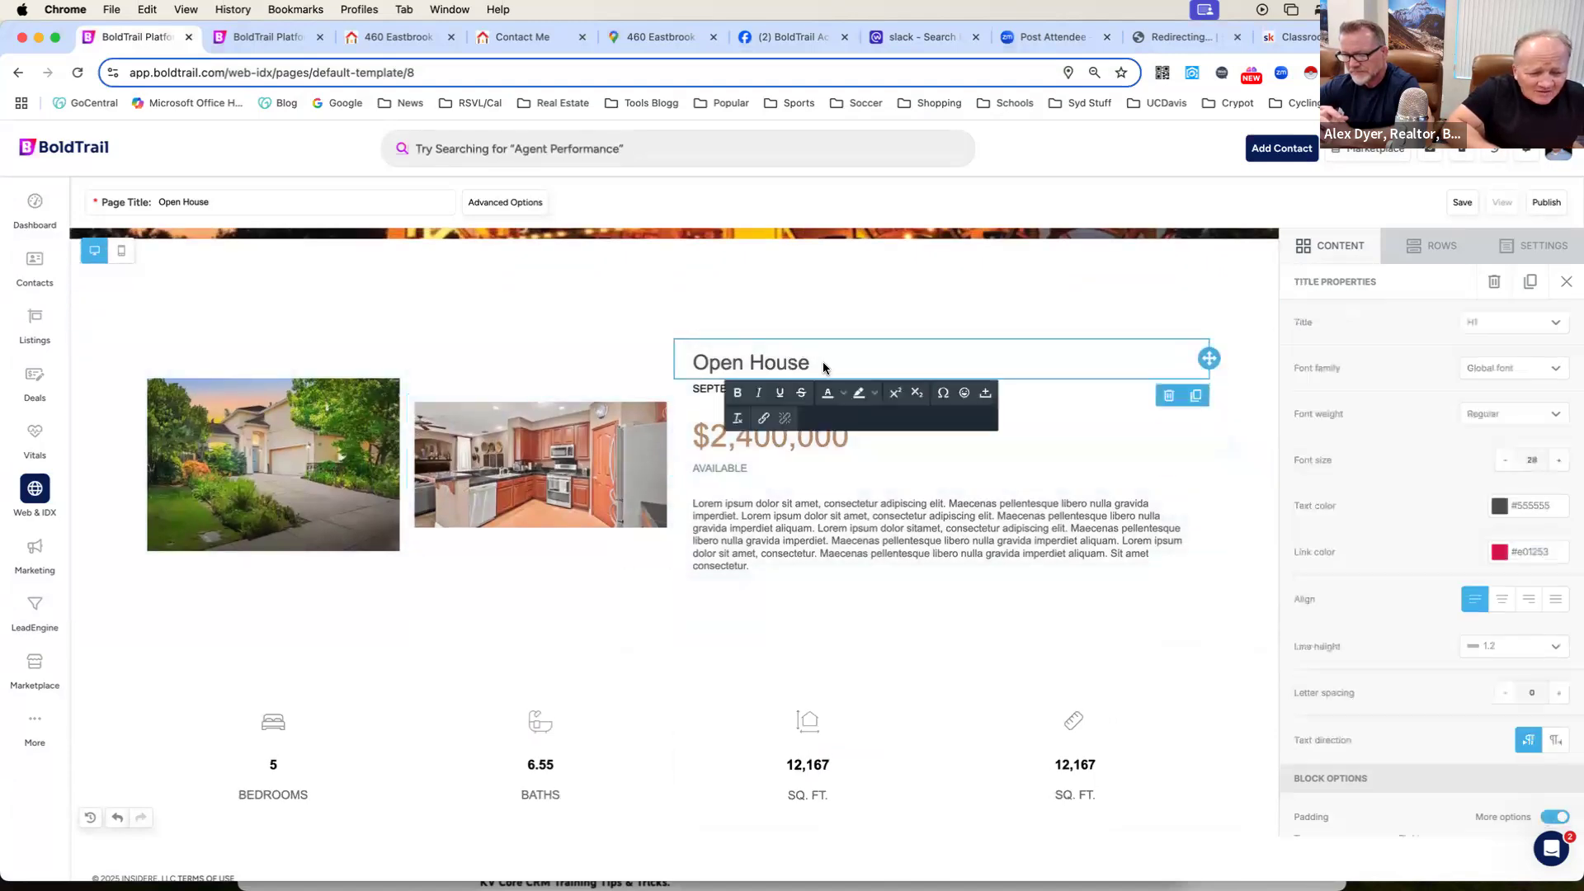
left_click(916, 395)
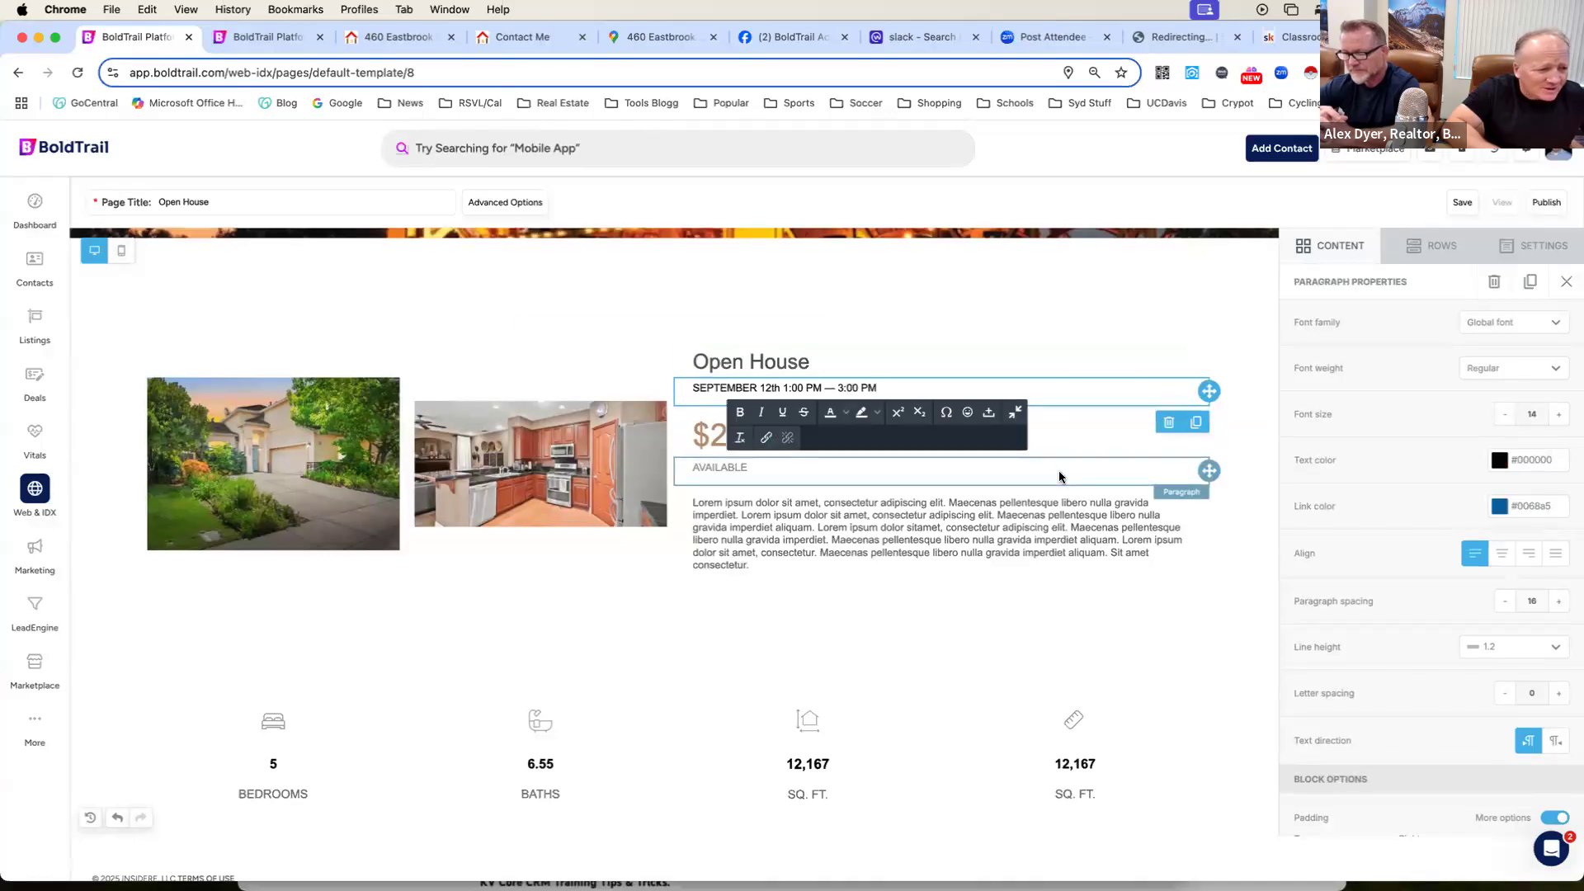
scroll(1060, 474, "down", 1)
Check the asking price on the public listing page and set the Open House price on the landing page to $650,000.
left_click(398, 37)
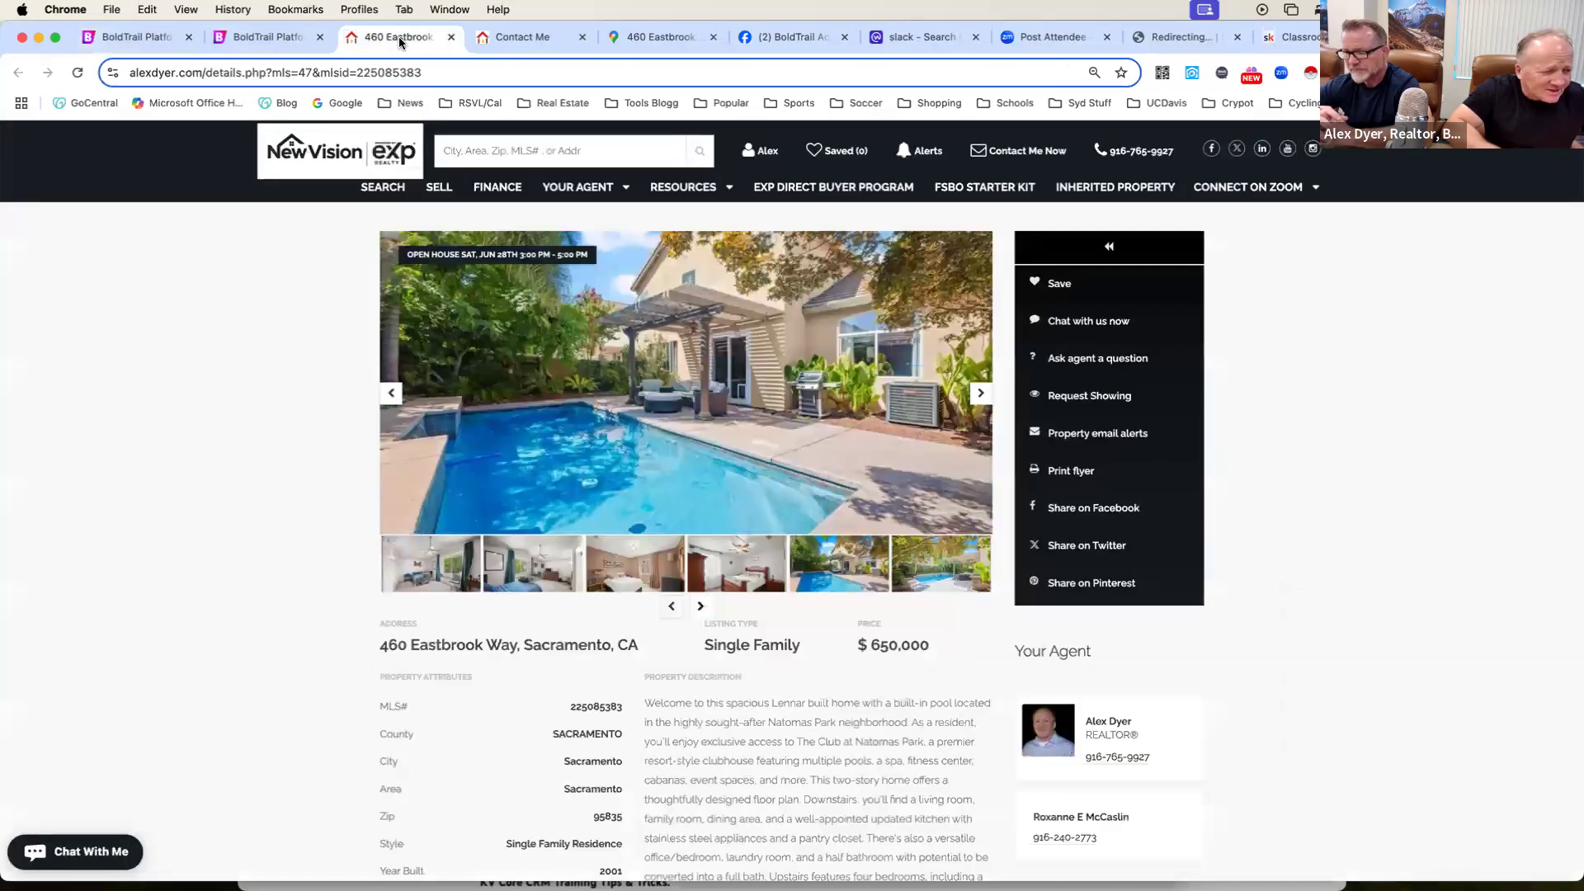
left_click(132, 37)
left_click(861, 428)
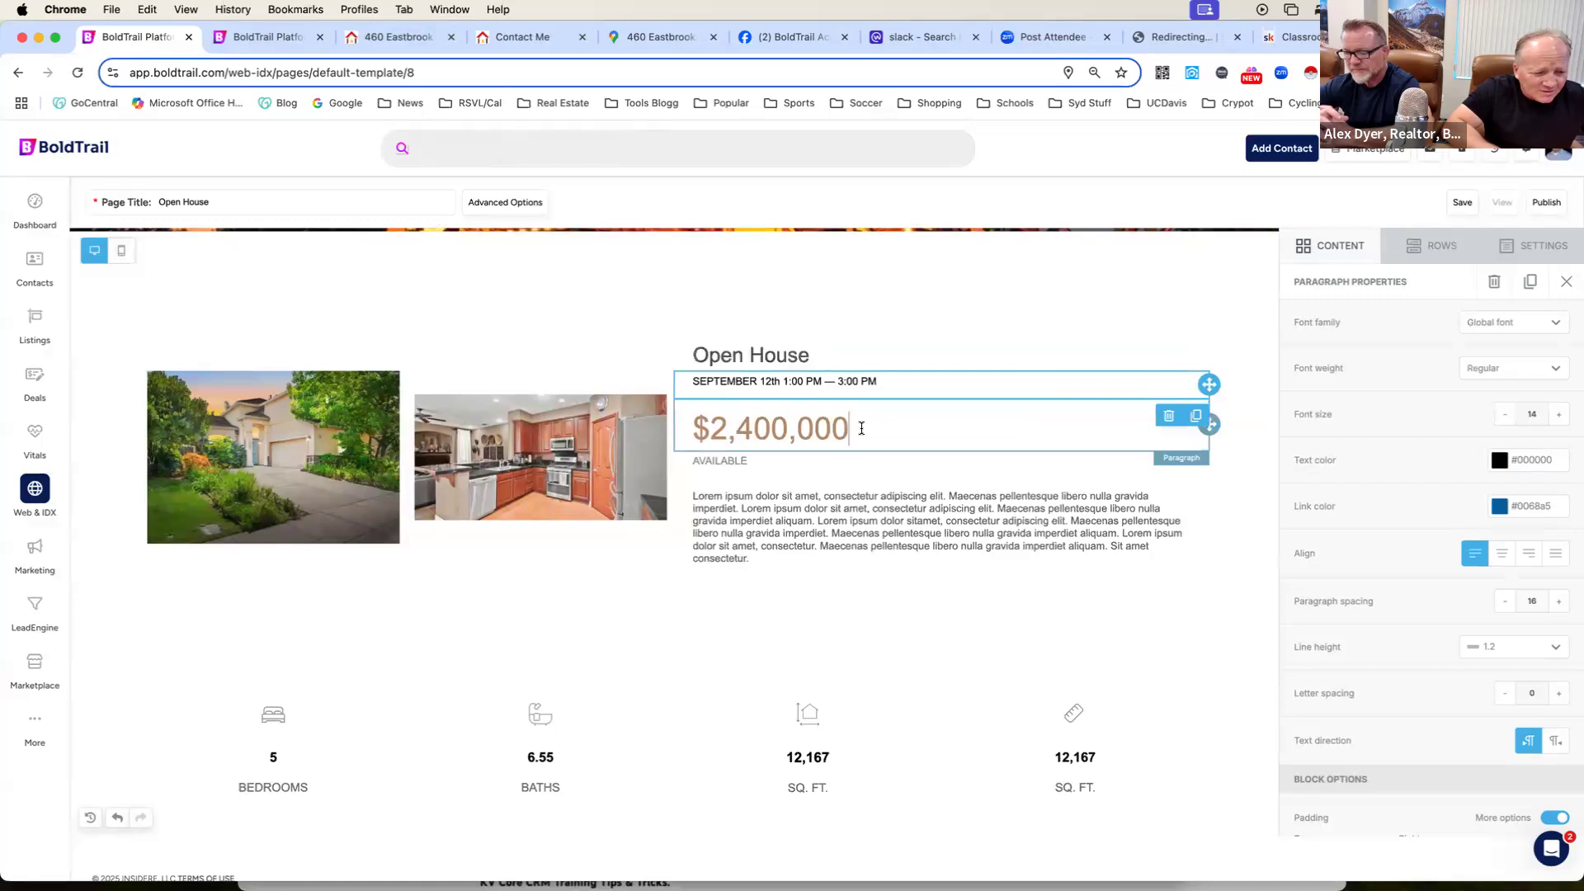
left_click_drag(861, 428, 713, 427)
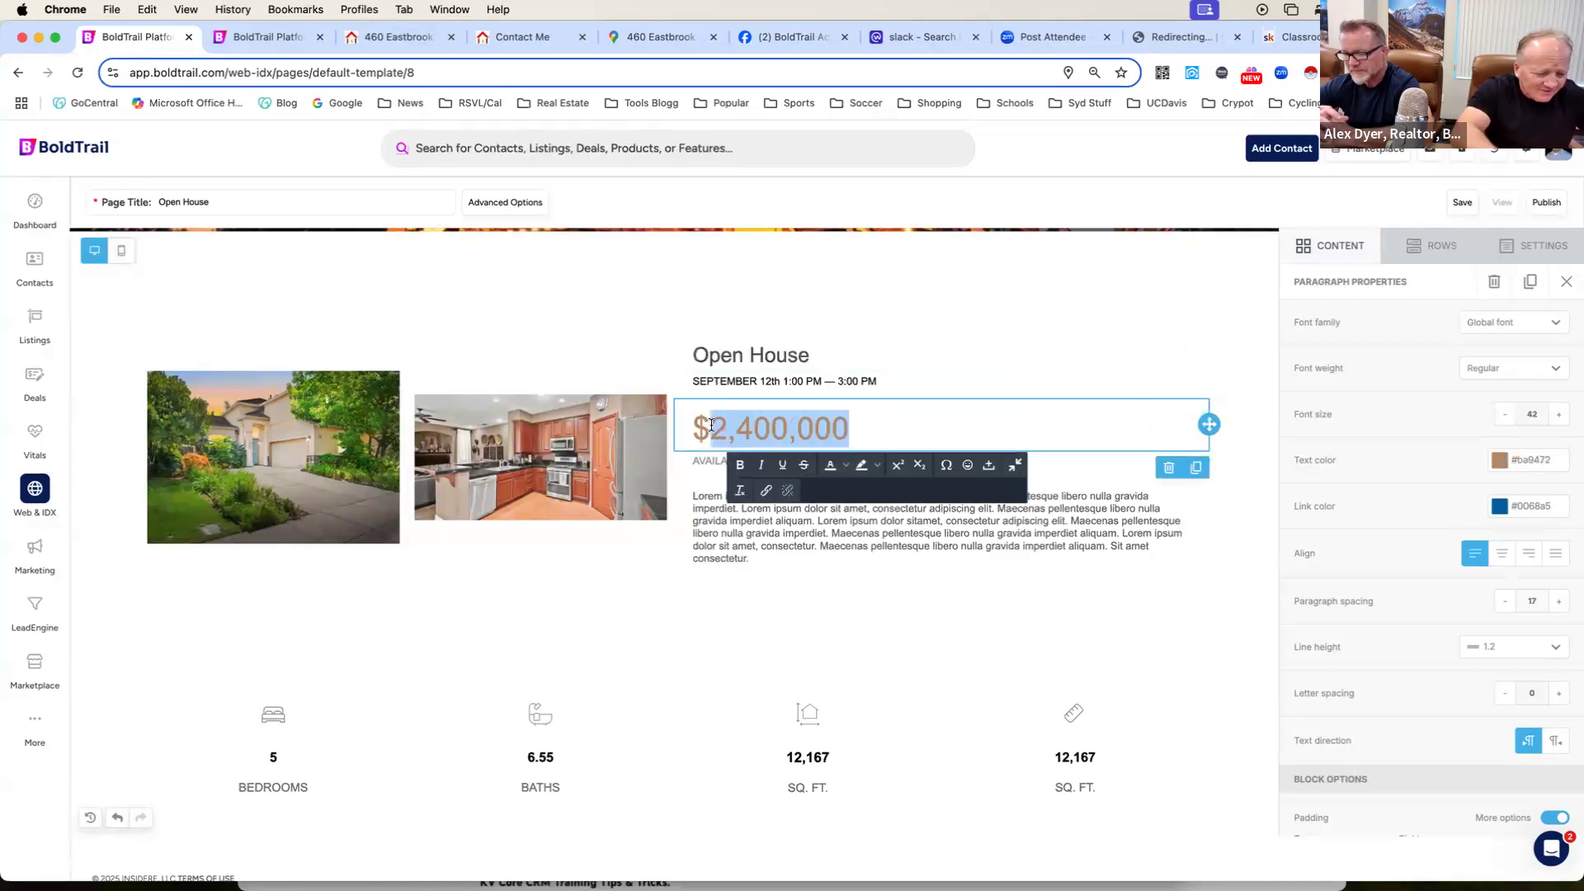
type("650,000")
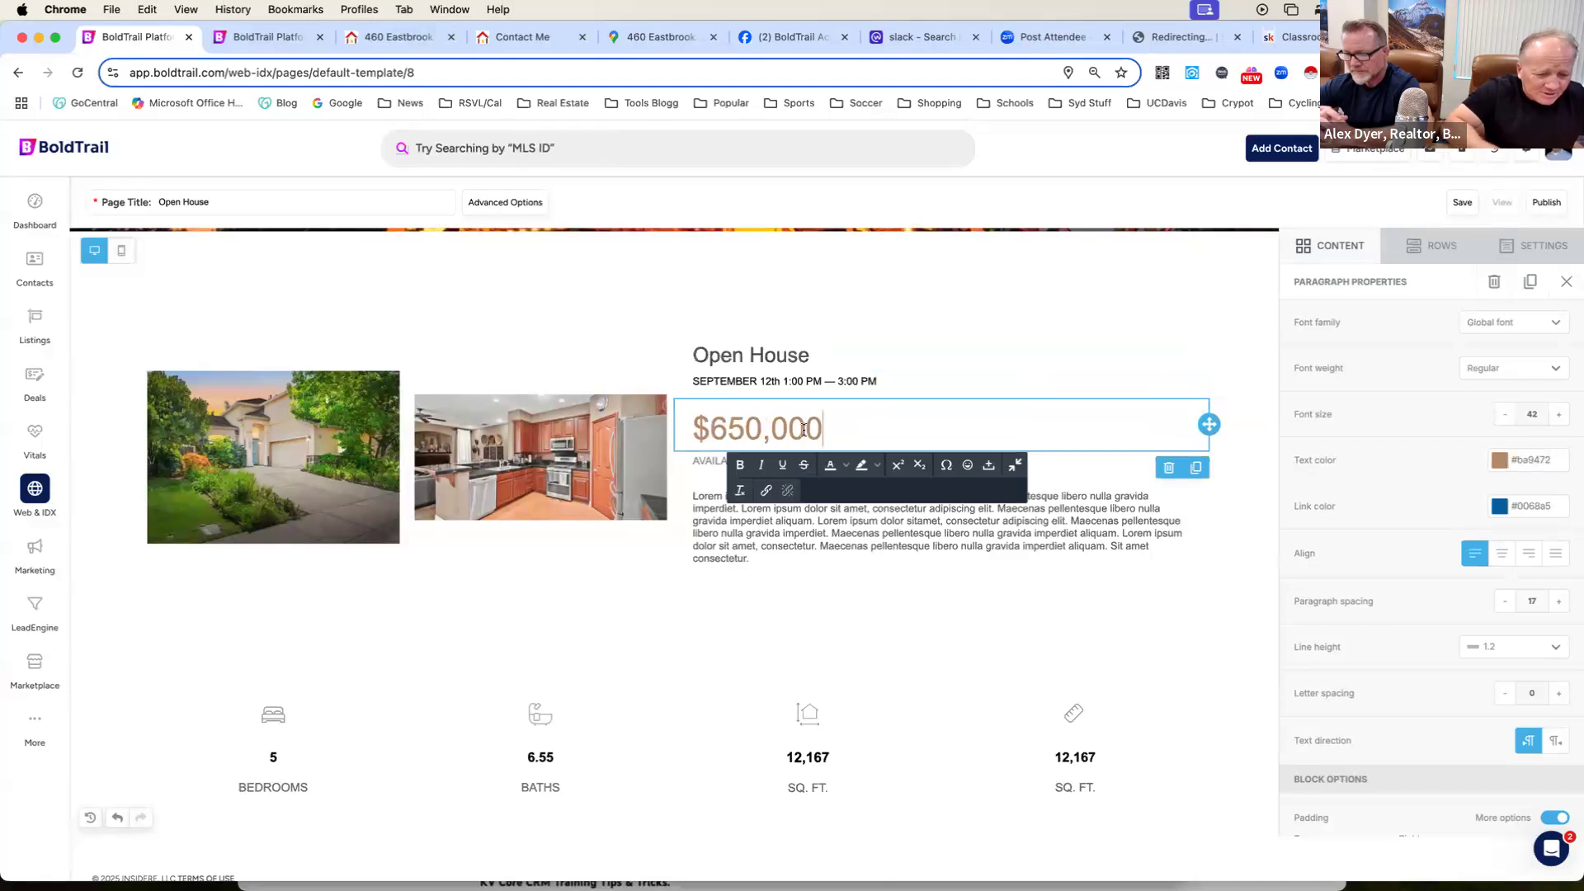
Replace the lorem ipsum paragraph under the price with the full property description copied from the public listing page.
left_click(848, 538)
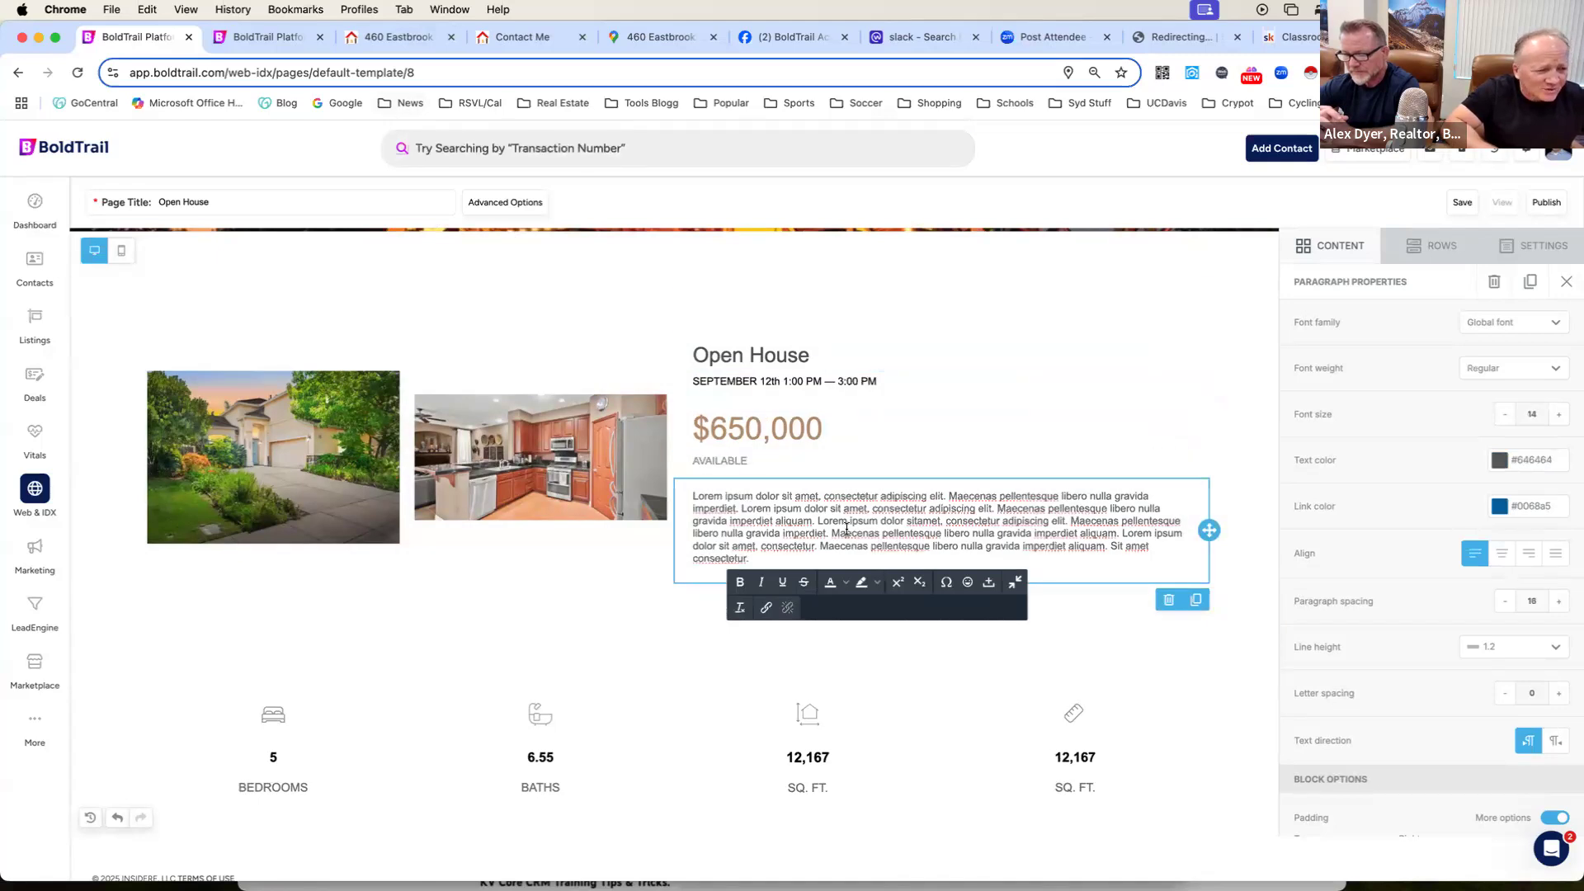
left_click(371, 40)
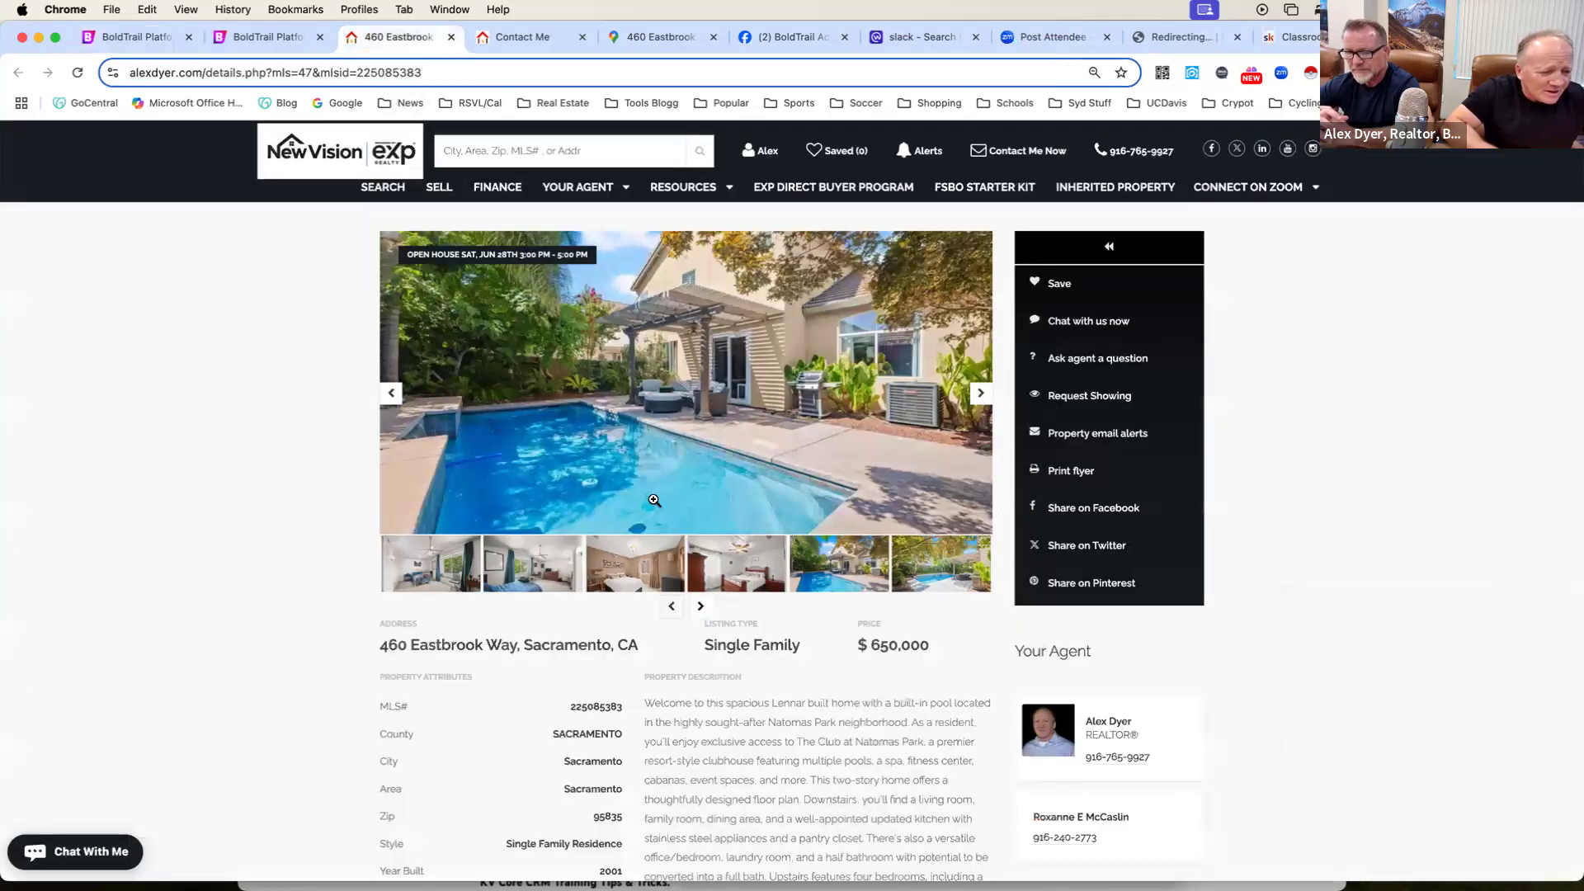
scroll(713, 617, "down", 4)
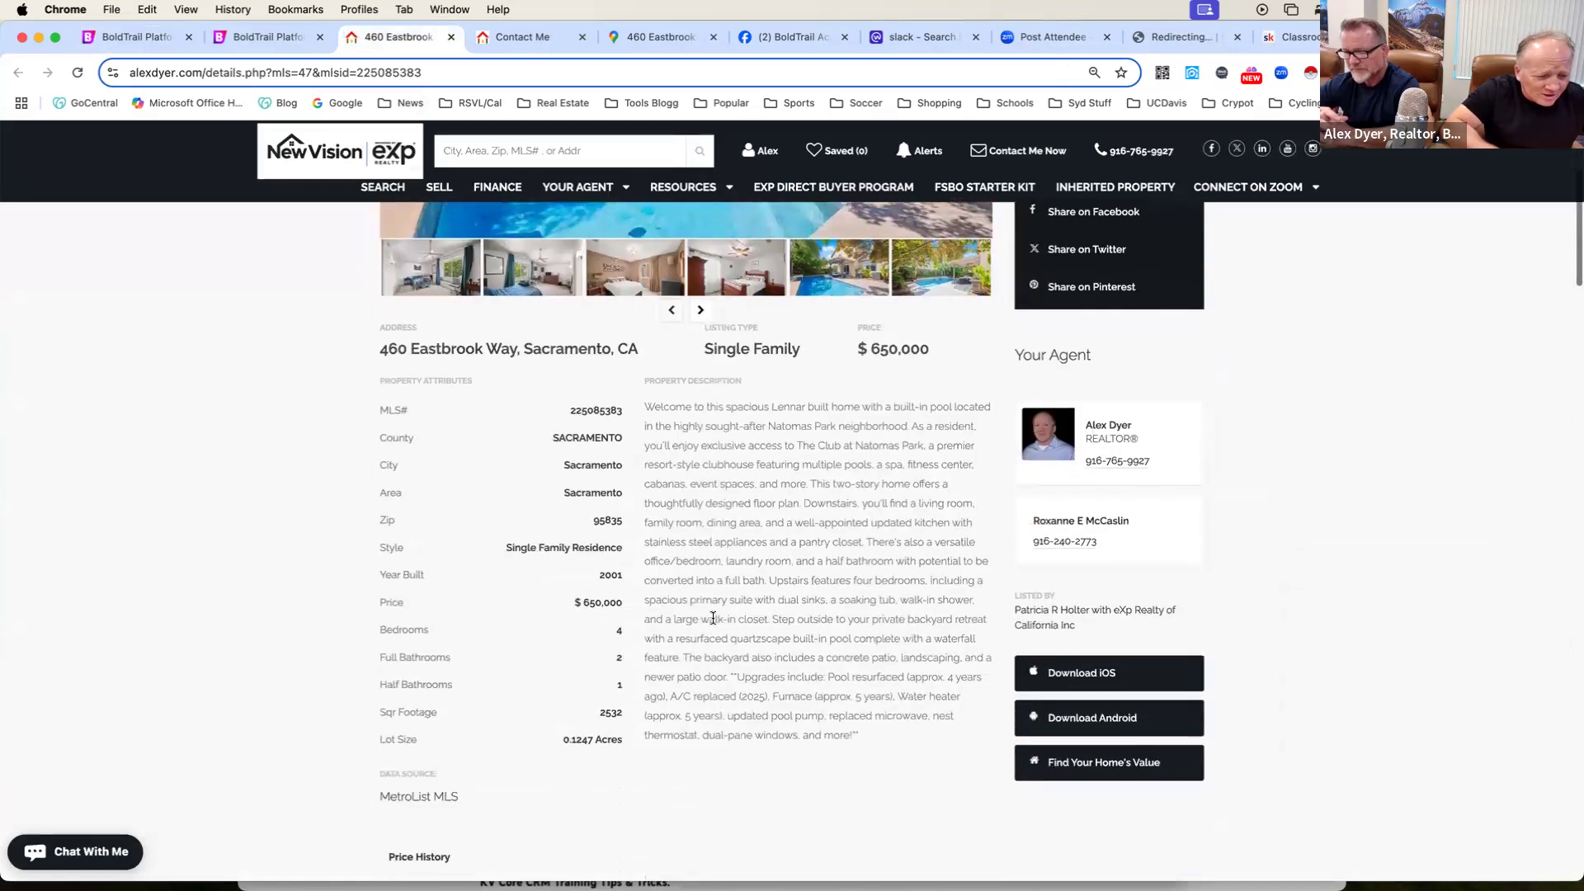
left_click_drag(644, 389, 918, 725)
key("super+c")
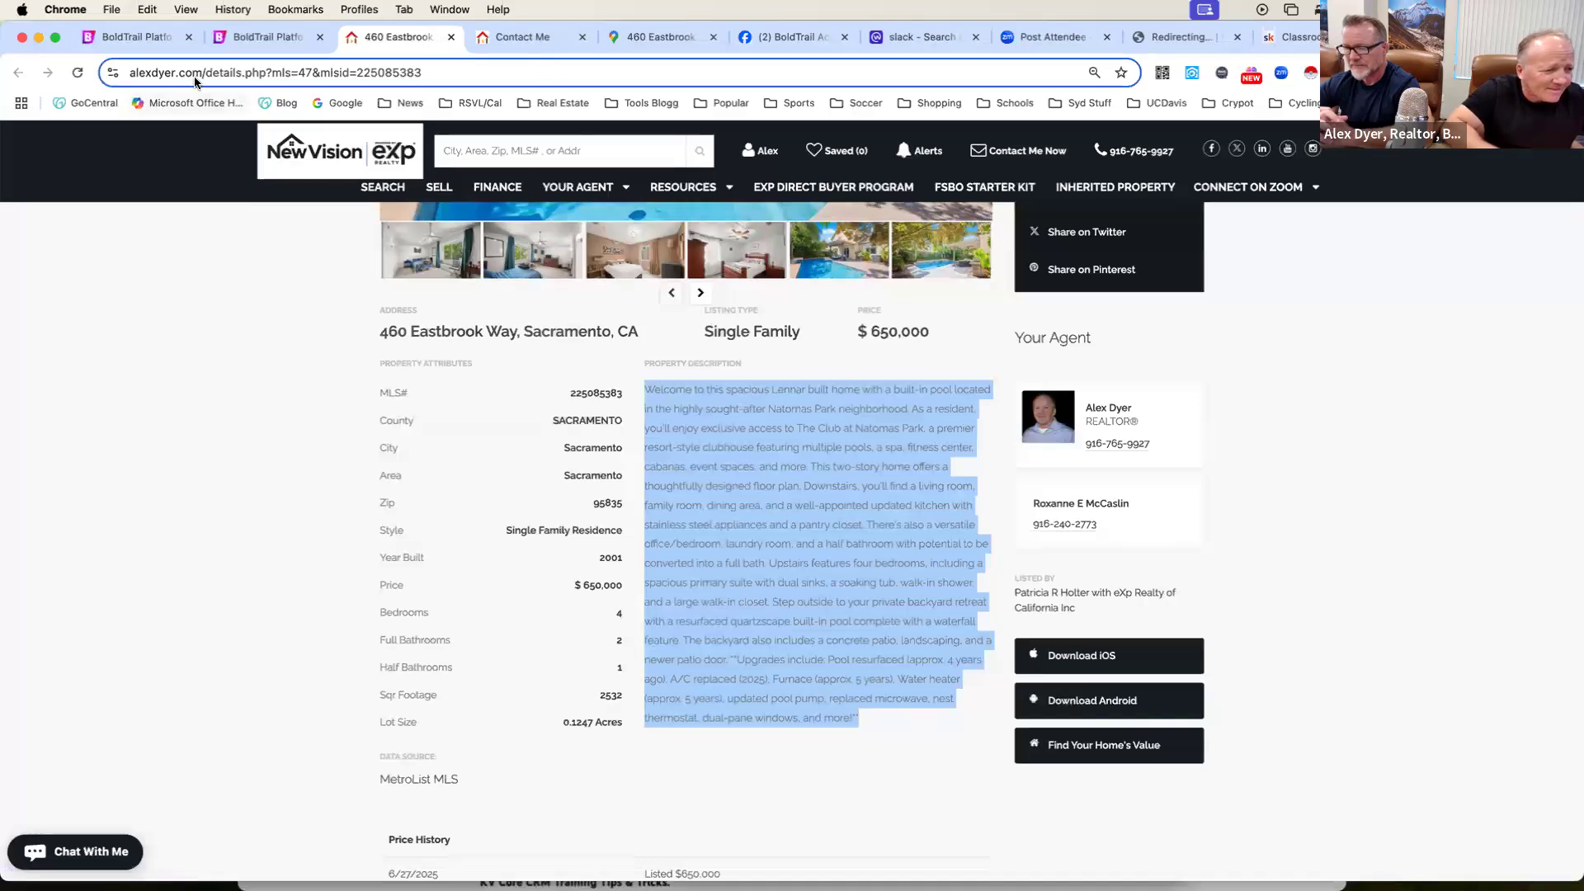
left_click(162, 41)
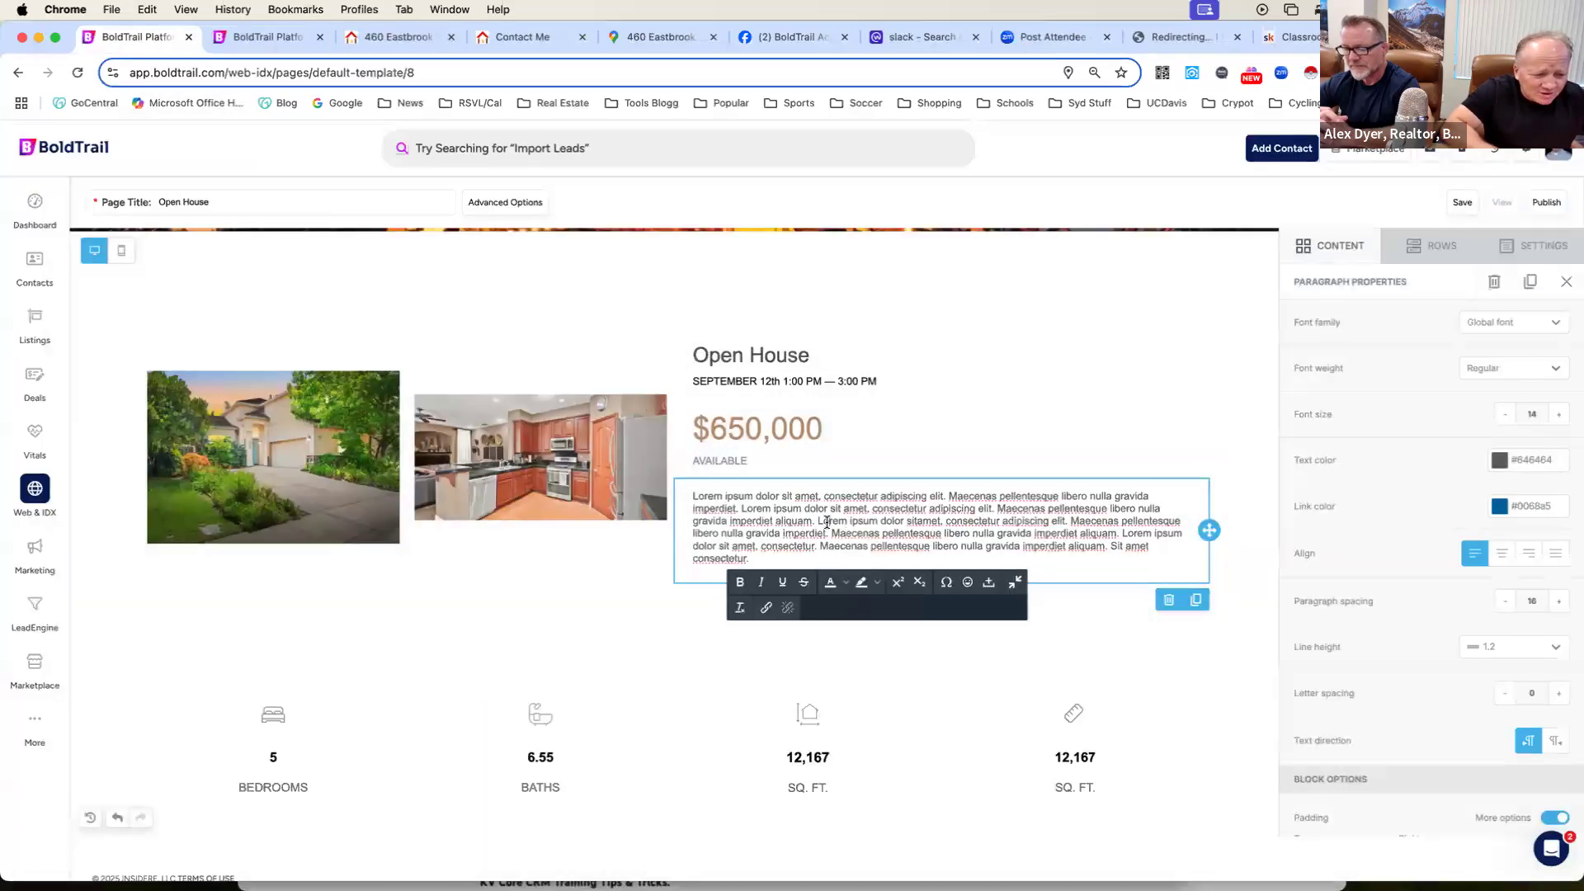
left_click_drag(766, 560, 678, 501)
key("super+v")
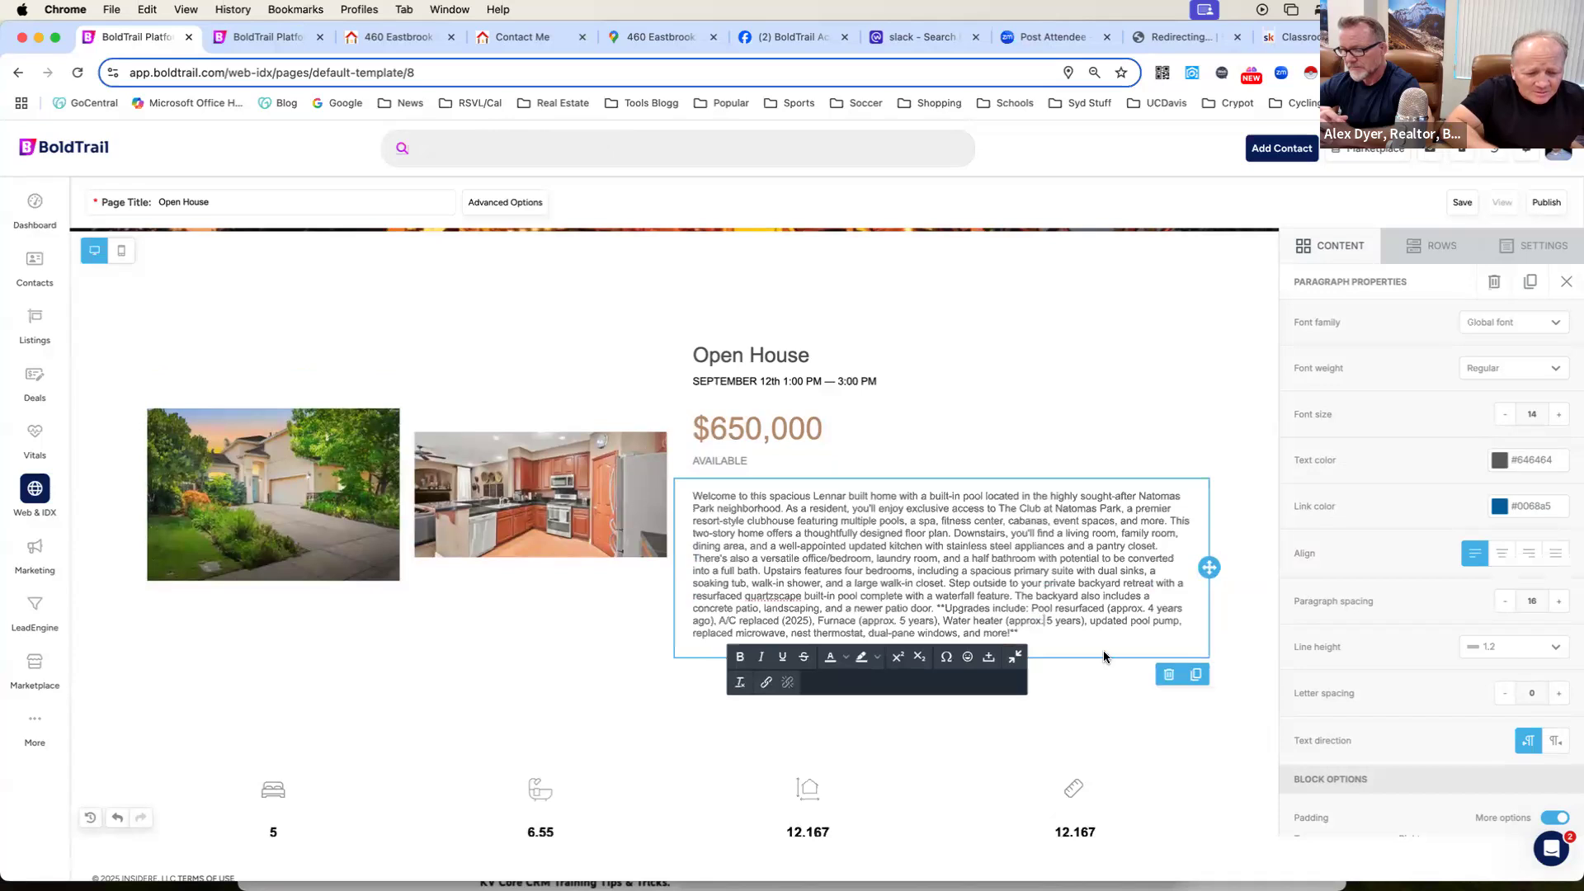
Examine the property figures, the large house photo and the Property Essentials section with its listing agents.
scroll(1107, 655, "down", 3)
scroll(1106, 654, "down", 5)
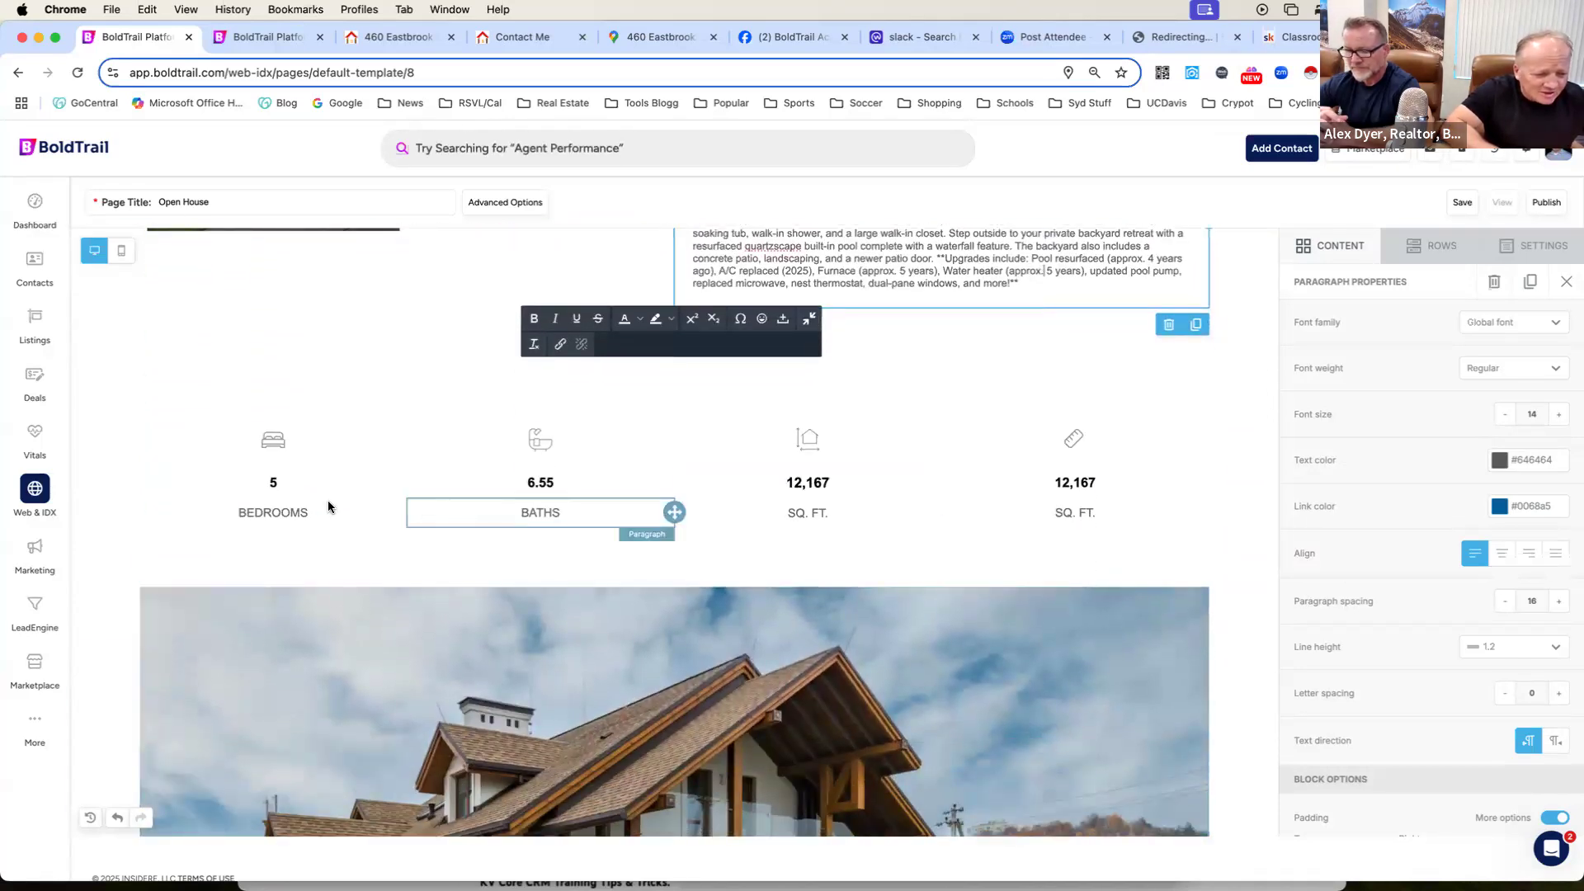
scroll(698, 512, "down", 3)
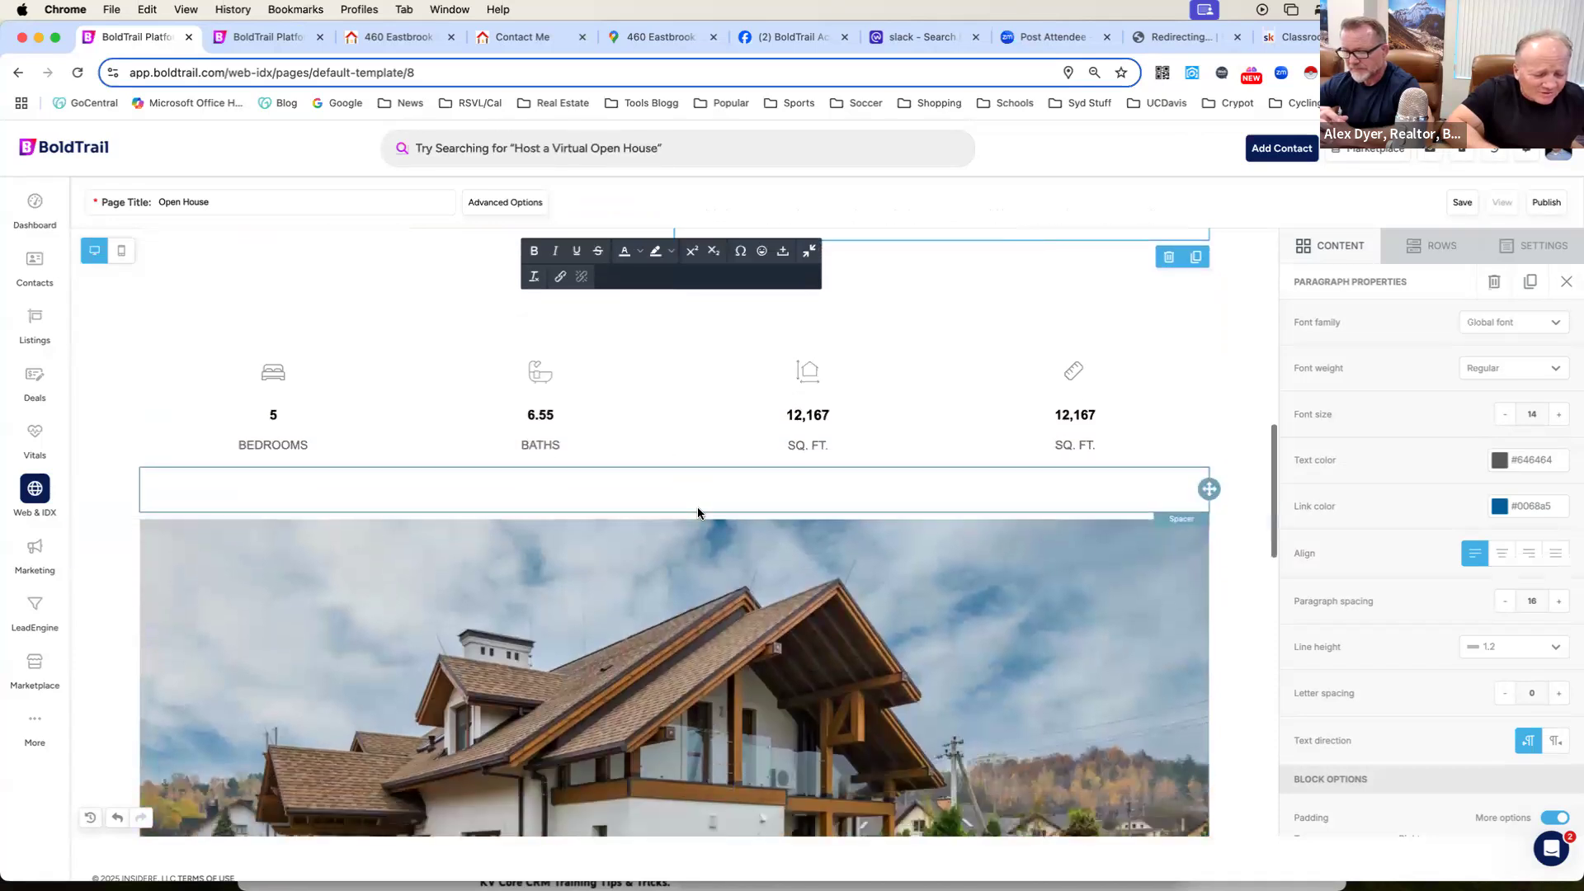
scroll(698, 507, "up", 3)
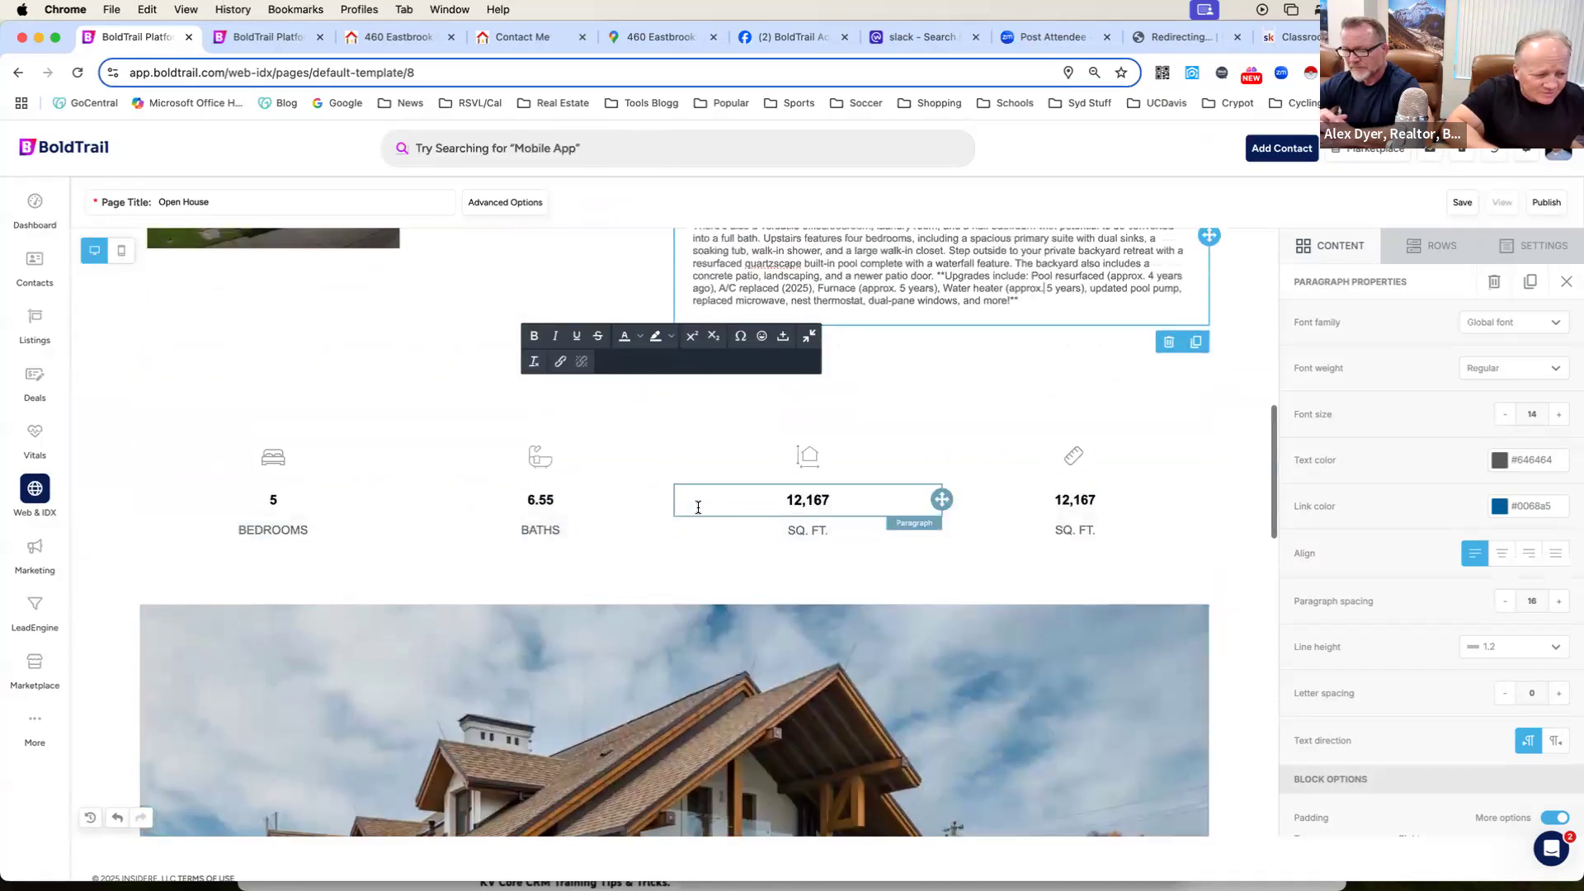
scroll(698, 508, "down", 10)
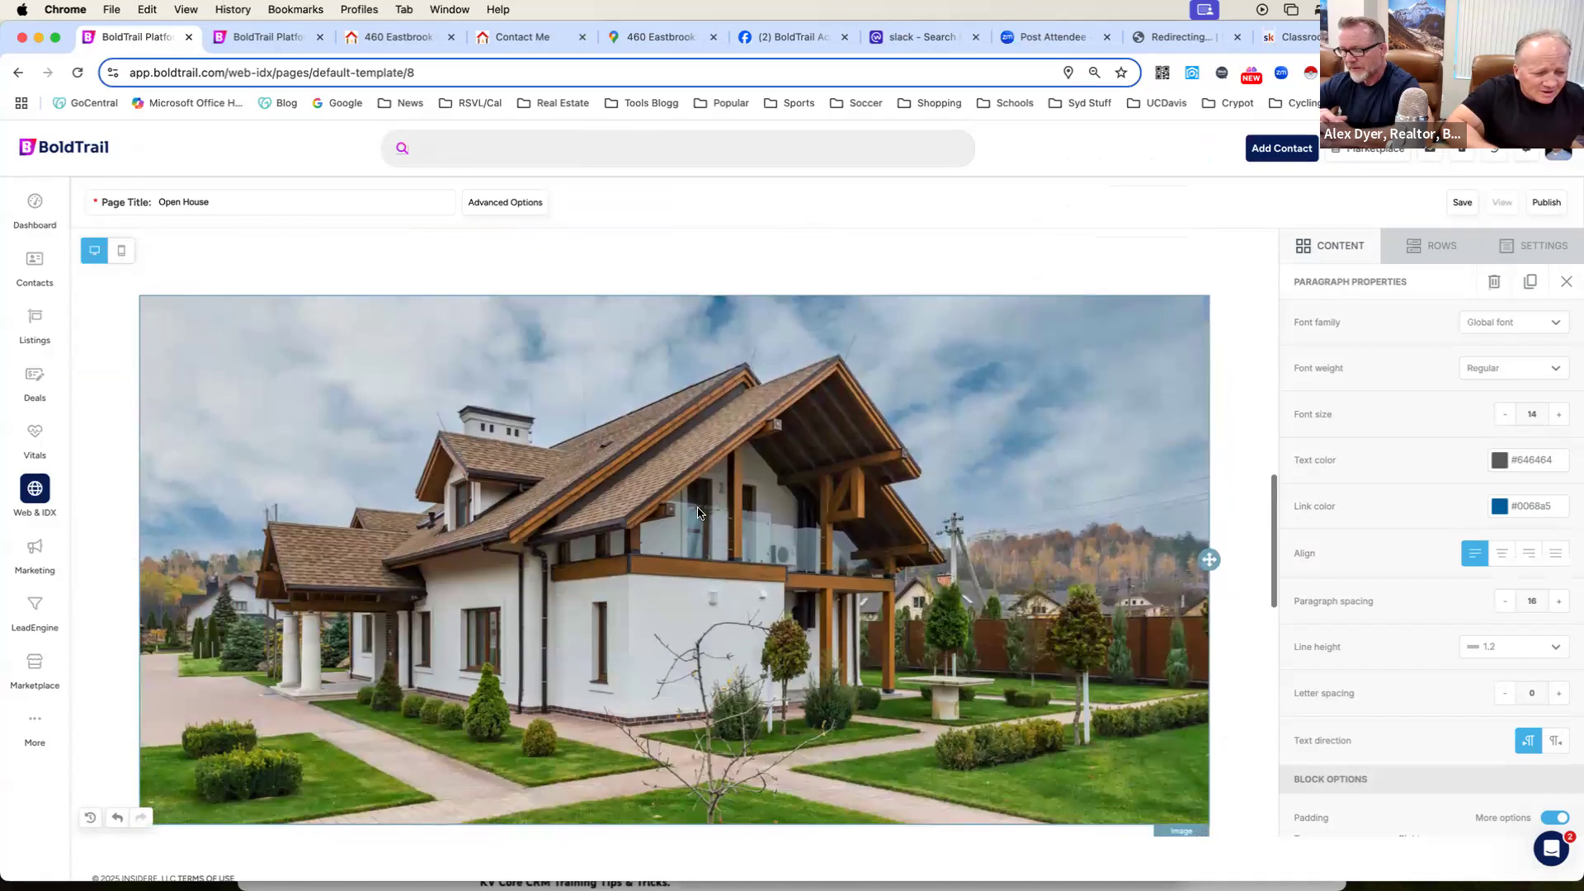
scroll(698, 513, "down", 5)
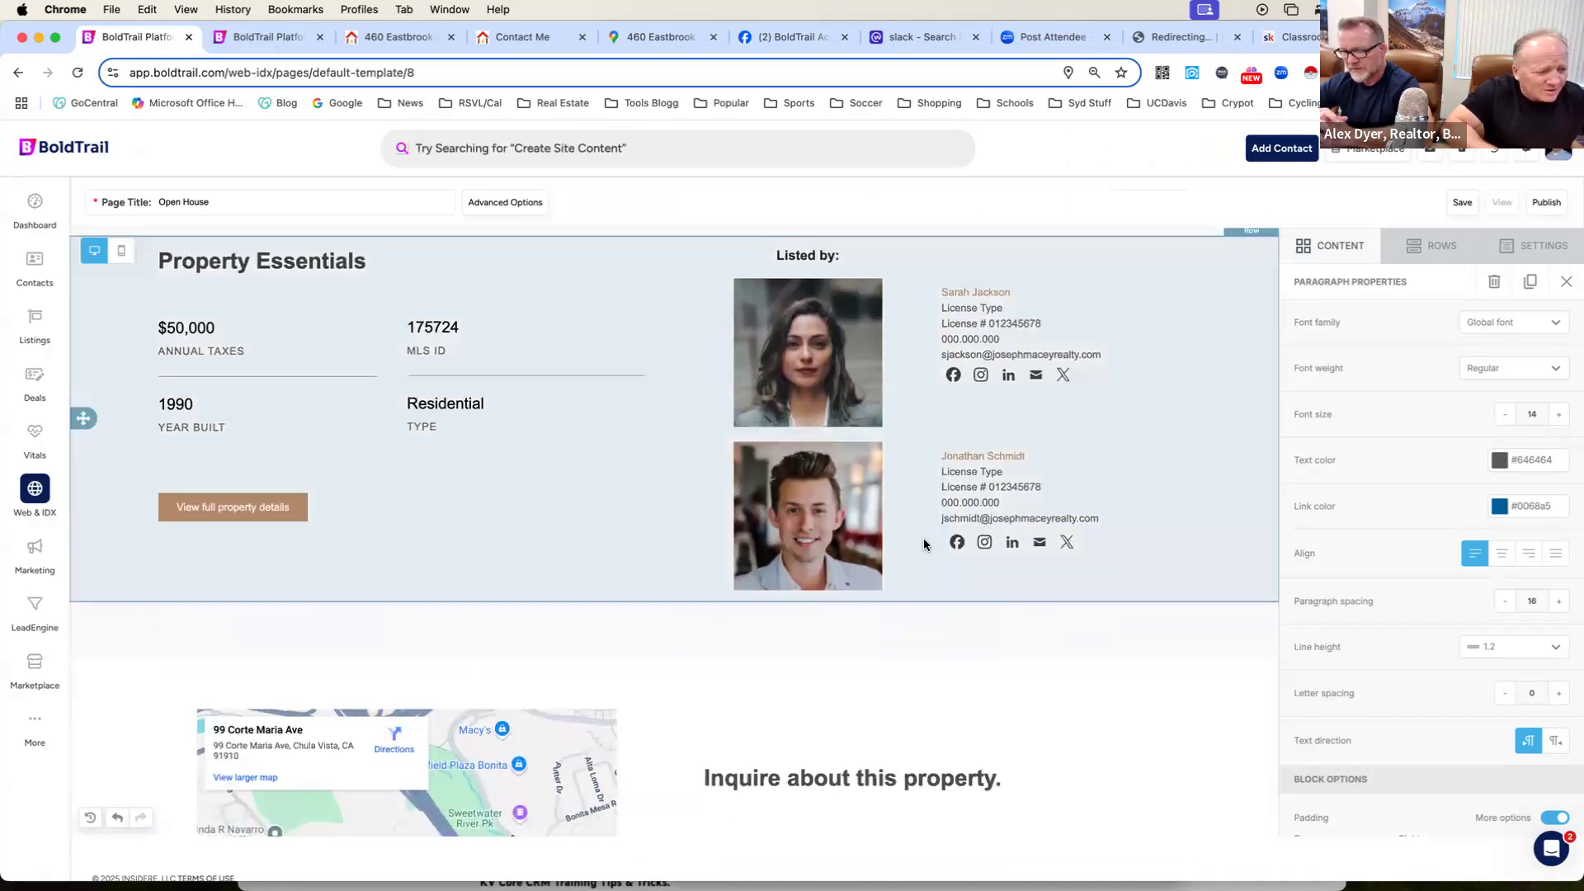
scroll(893, 485, "up", 1)
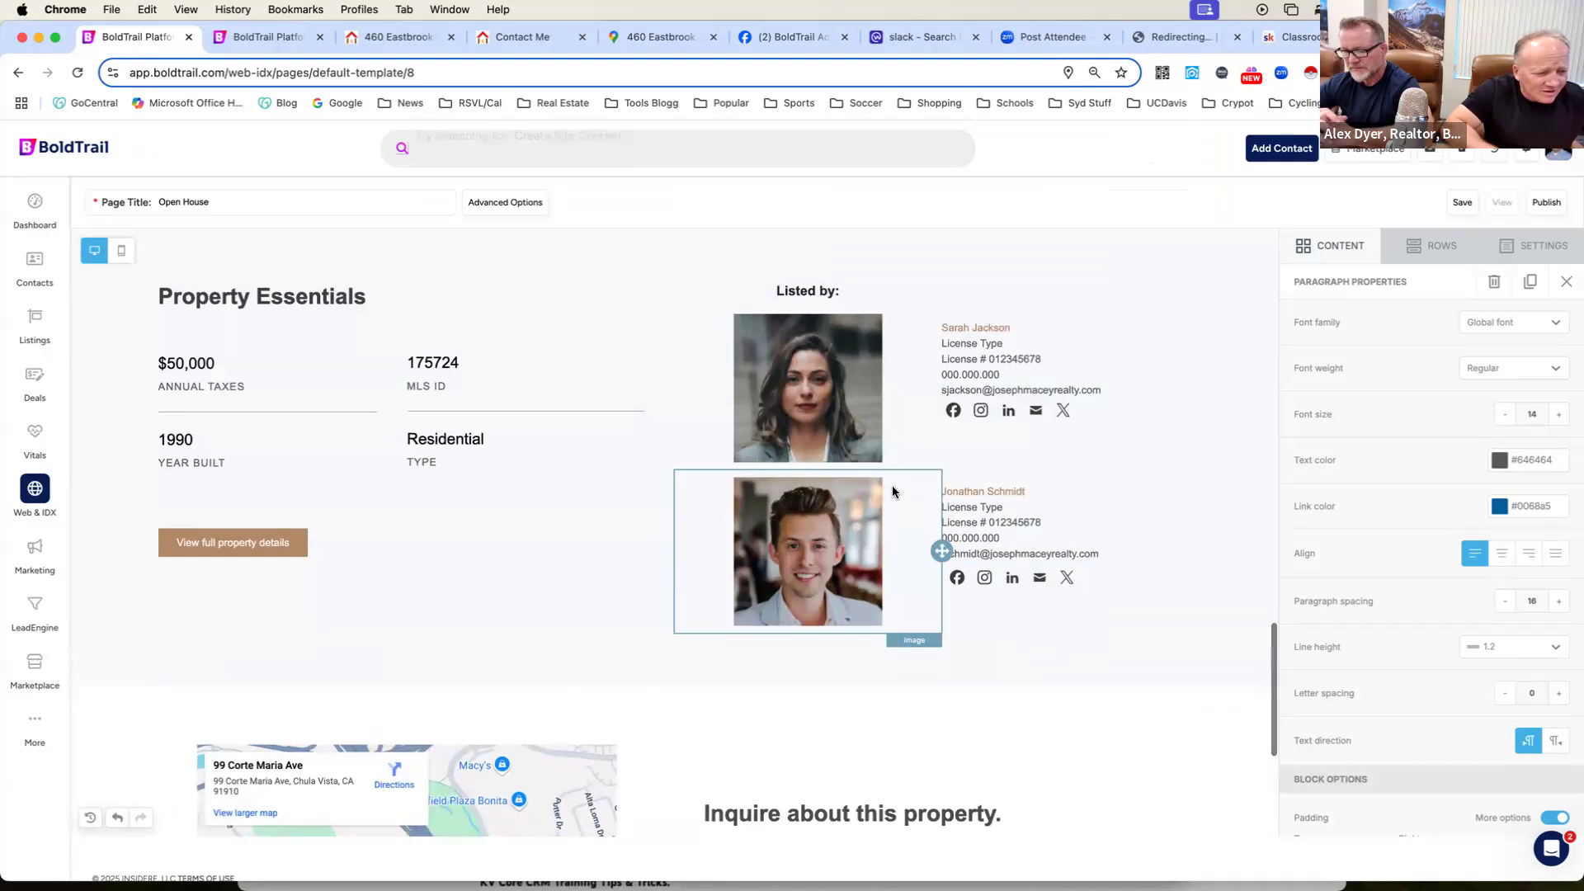
Replace the first listing agent's photo with the existing headshot of the man in glasses from the file manager.
left_click(834, 424)
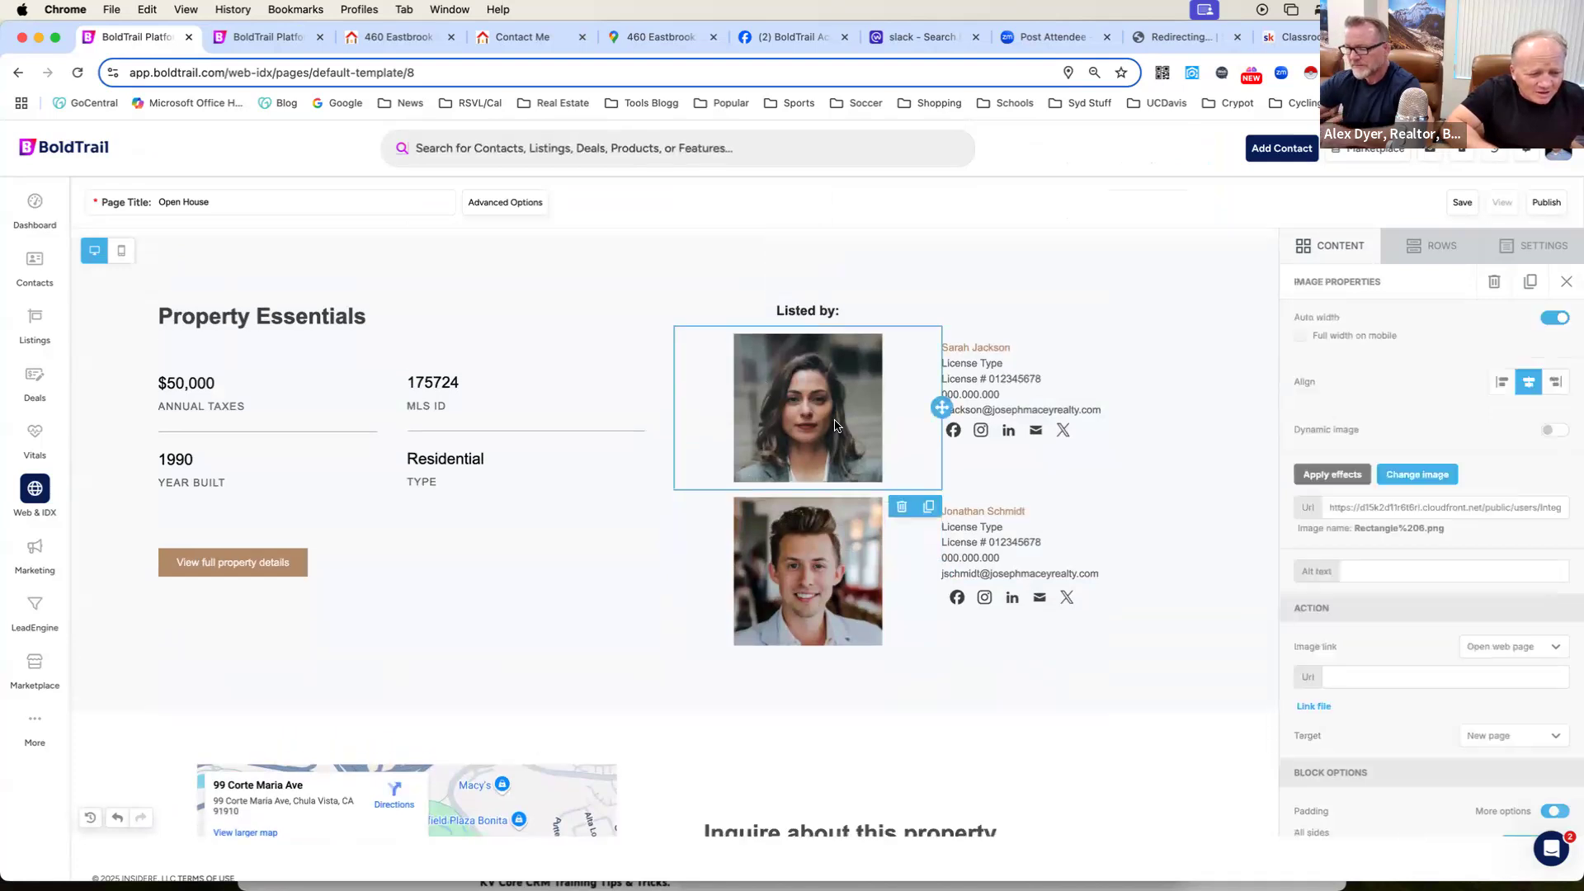
left_click(1416, 475)
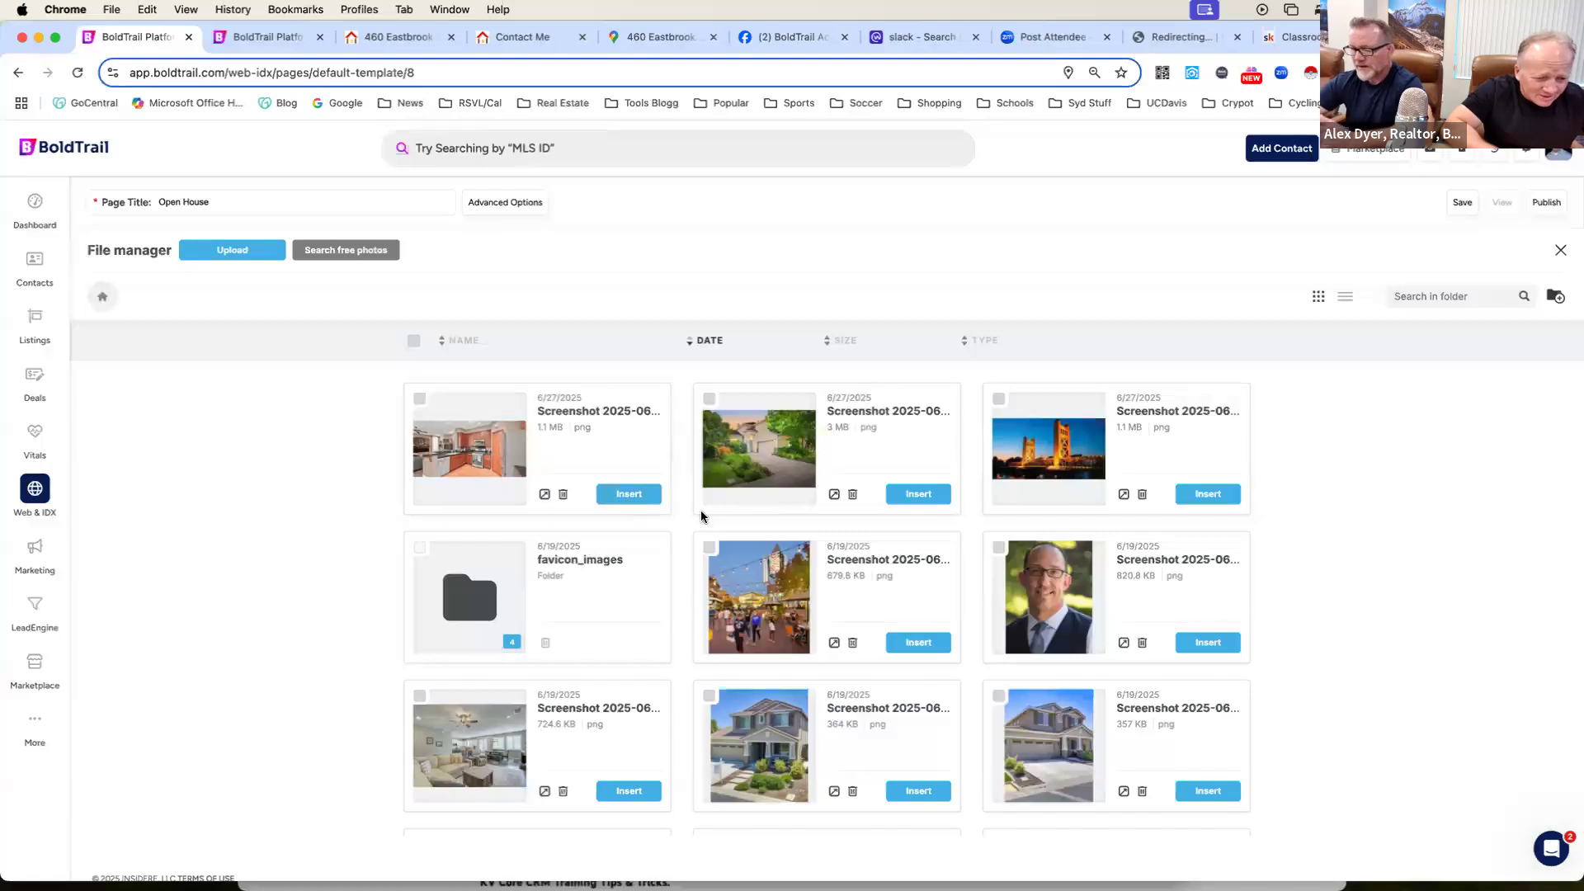
scroll(701, 510, "down", 1)
left_click(639, 475)
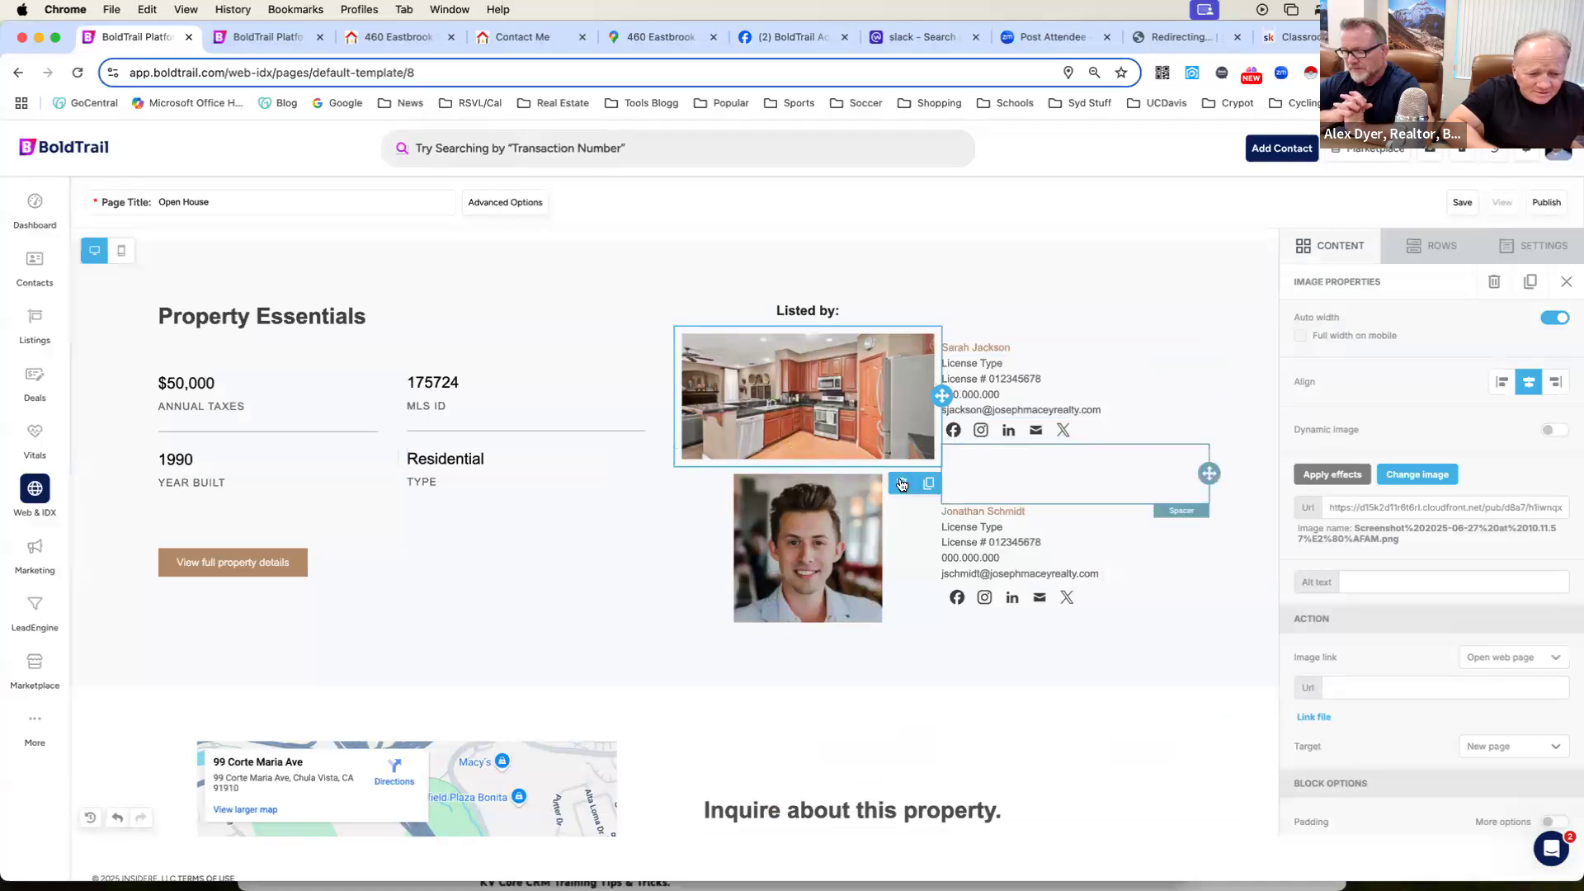
left_click(1415, 479)
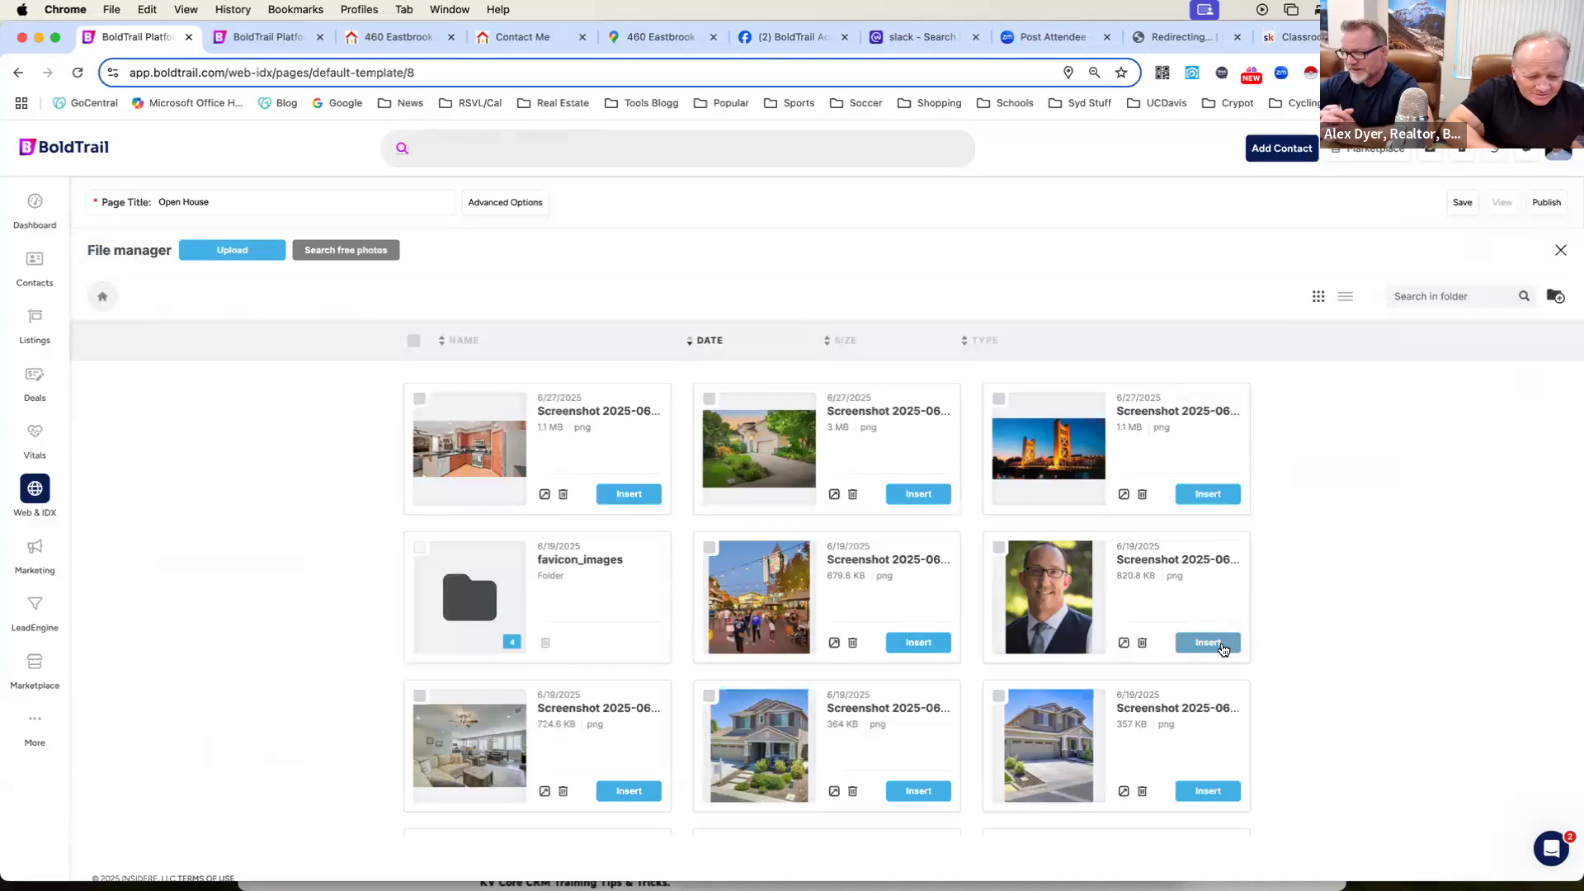
left_click(1225, 649)
Delete the enlarged first agent photo and the second agent's social icons, contact details and name from the Listed by section.
scroll(1051, 631, "down", 3)
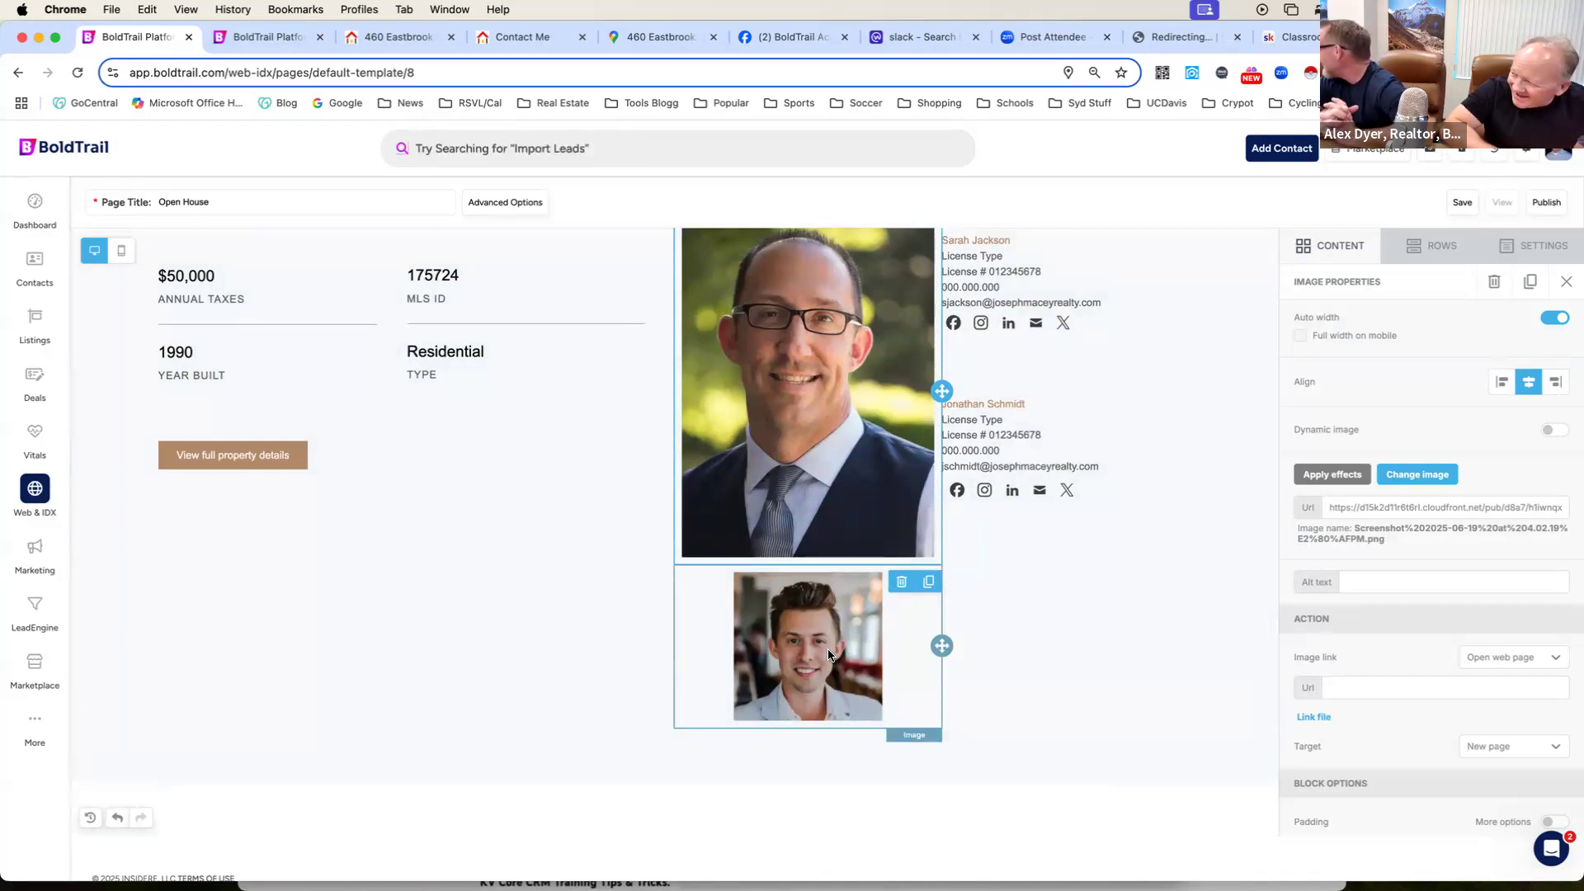
left_click(900, 582)
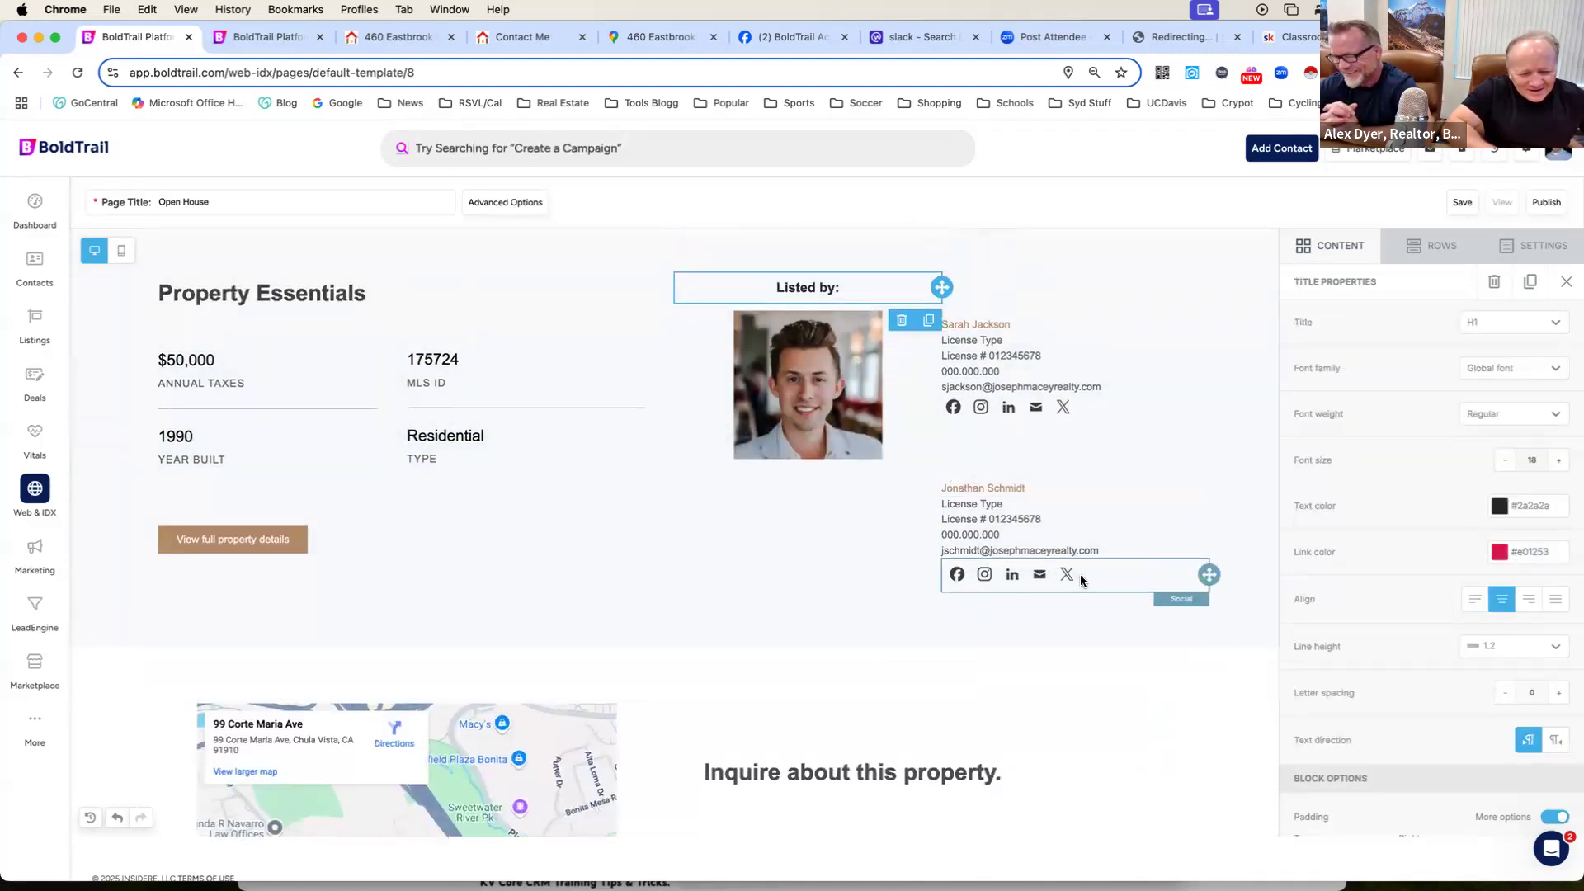
left_click(1122, 573)
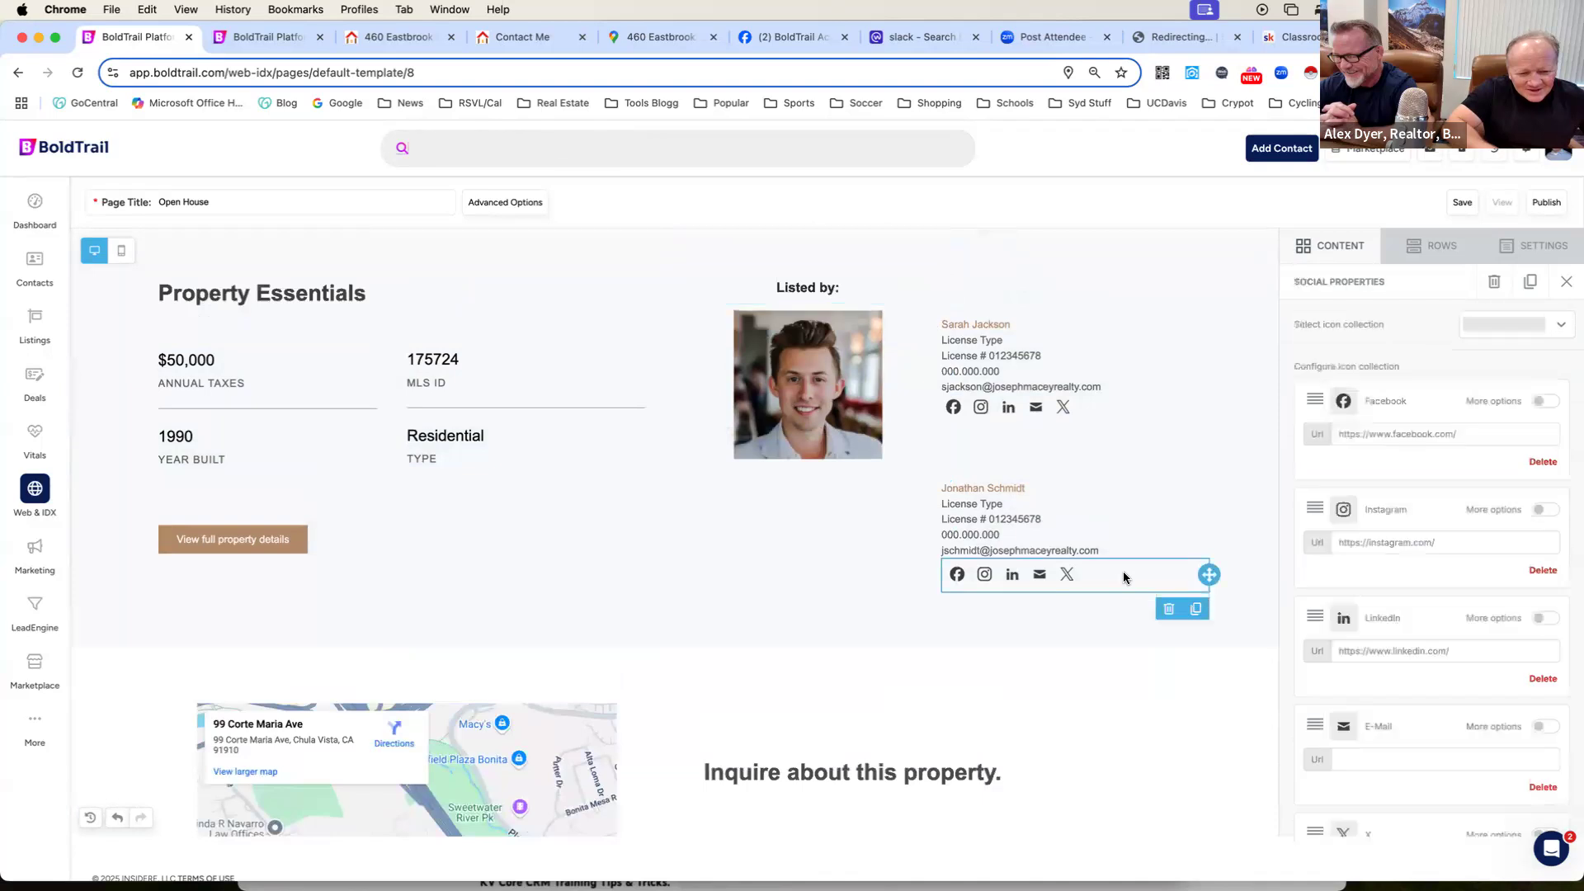
left_click(1170, 609)
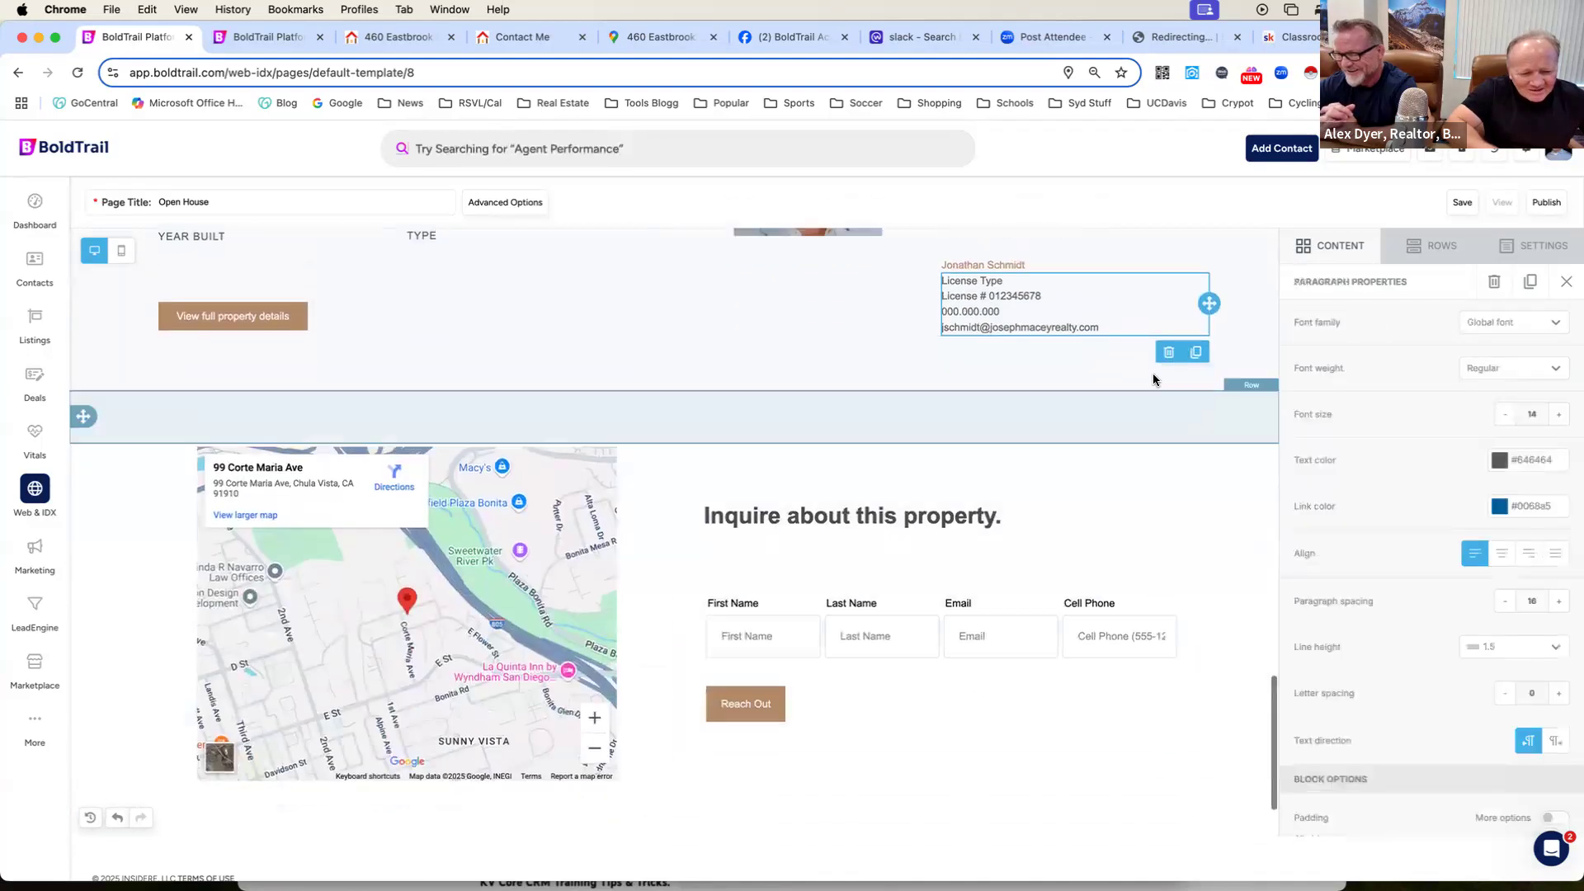
left_click(1167, 355)
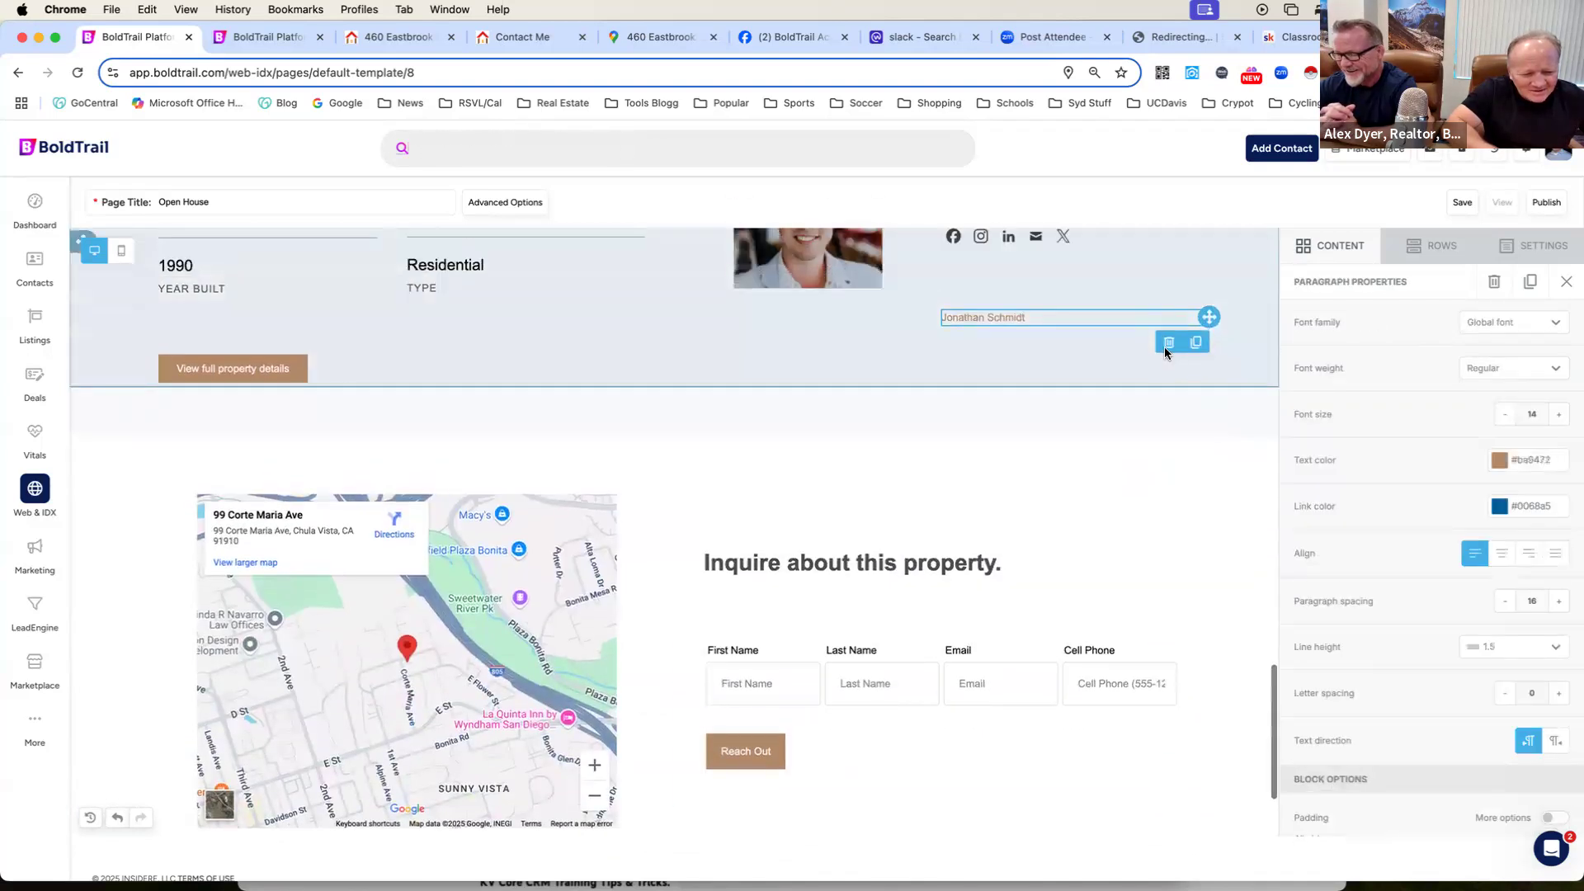
left_click(1169, 413)
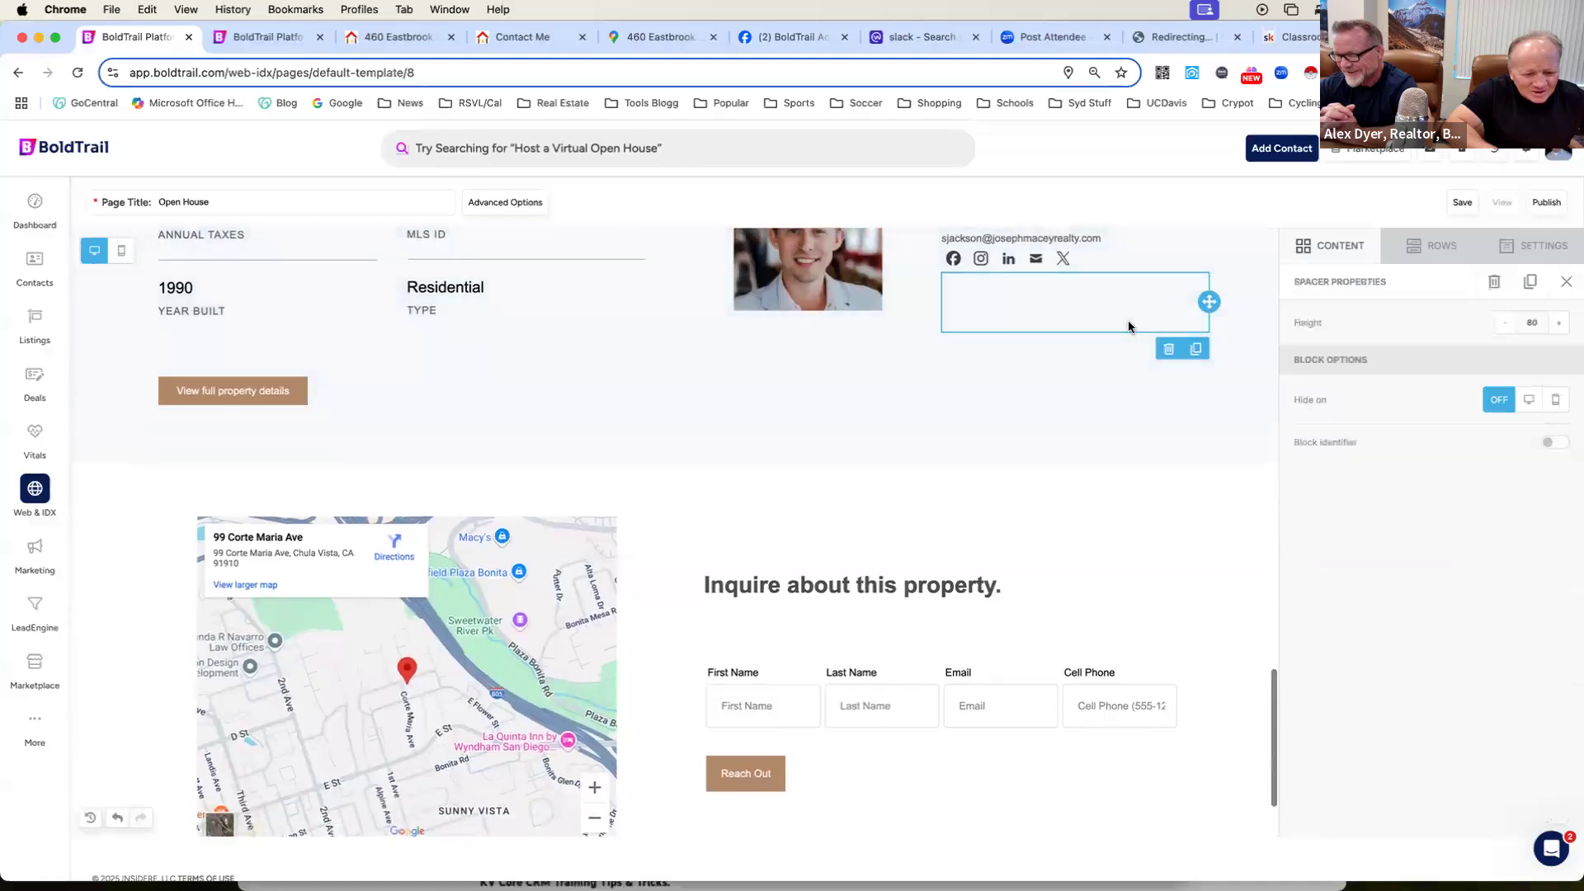
Examine the link settings of the remaining agent's social icons, and the map and inquiry form below.
scroll(1126, 320, "up", 3)
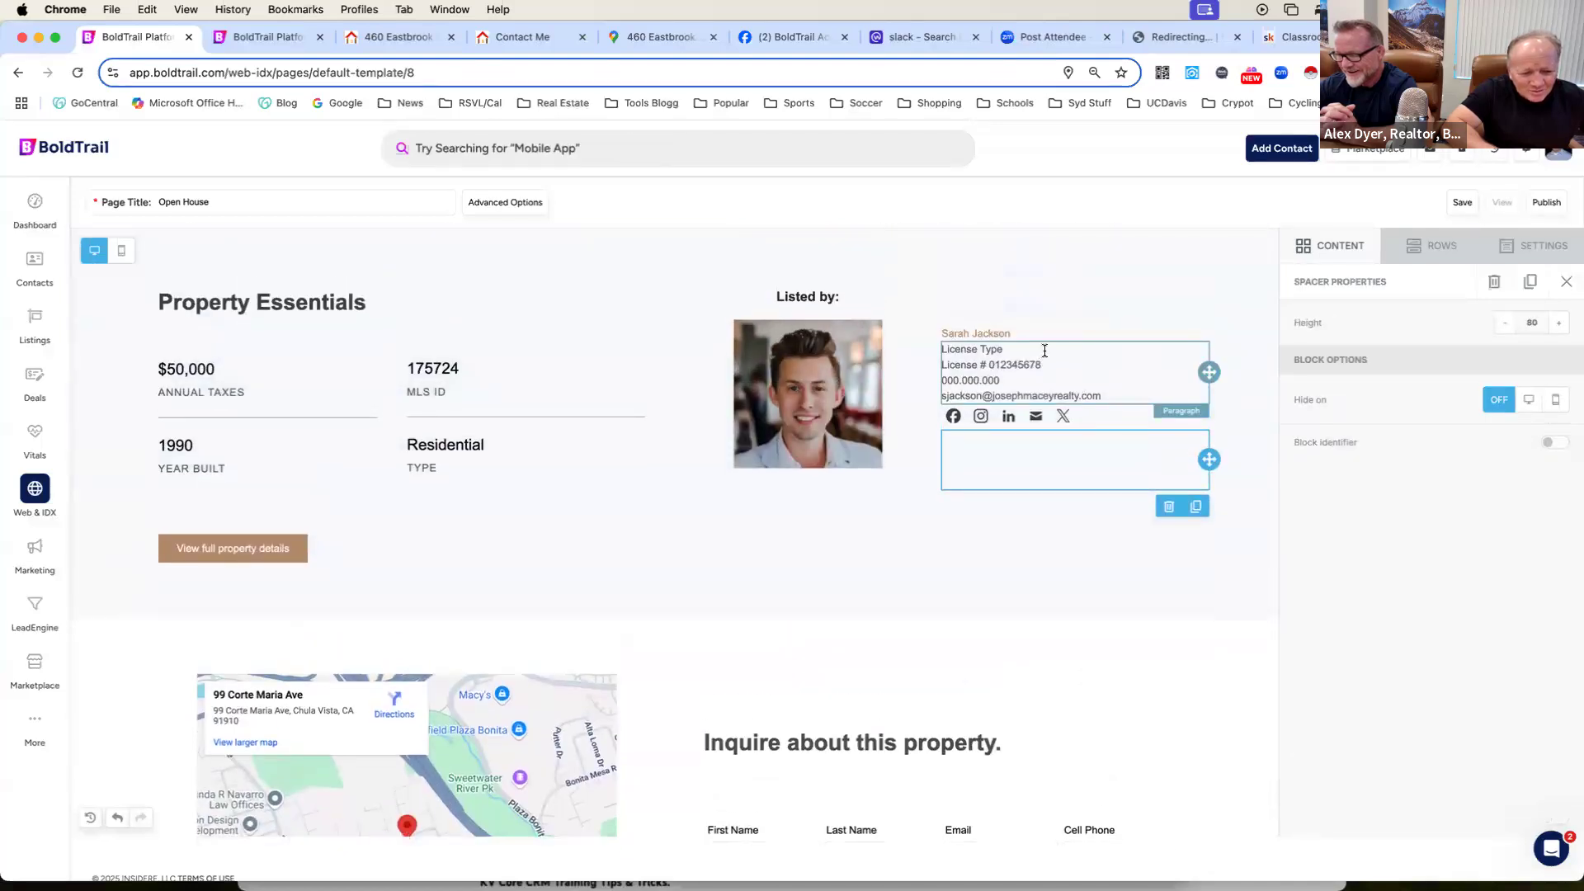
left_click(1070, 415)
scroll(1306, 402, "down", 3)
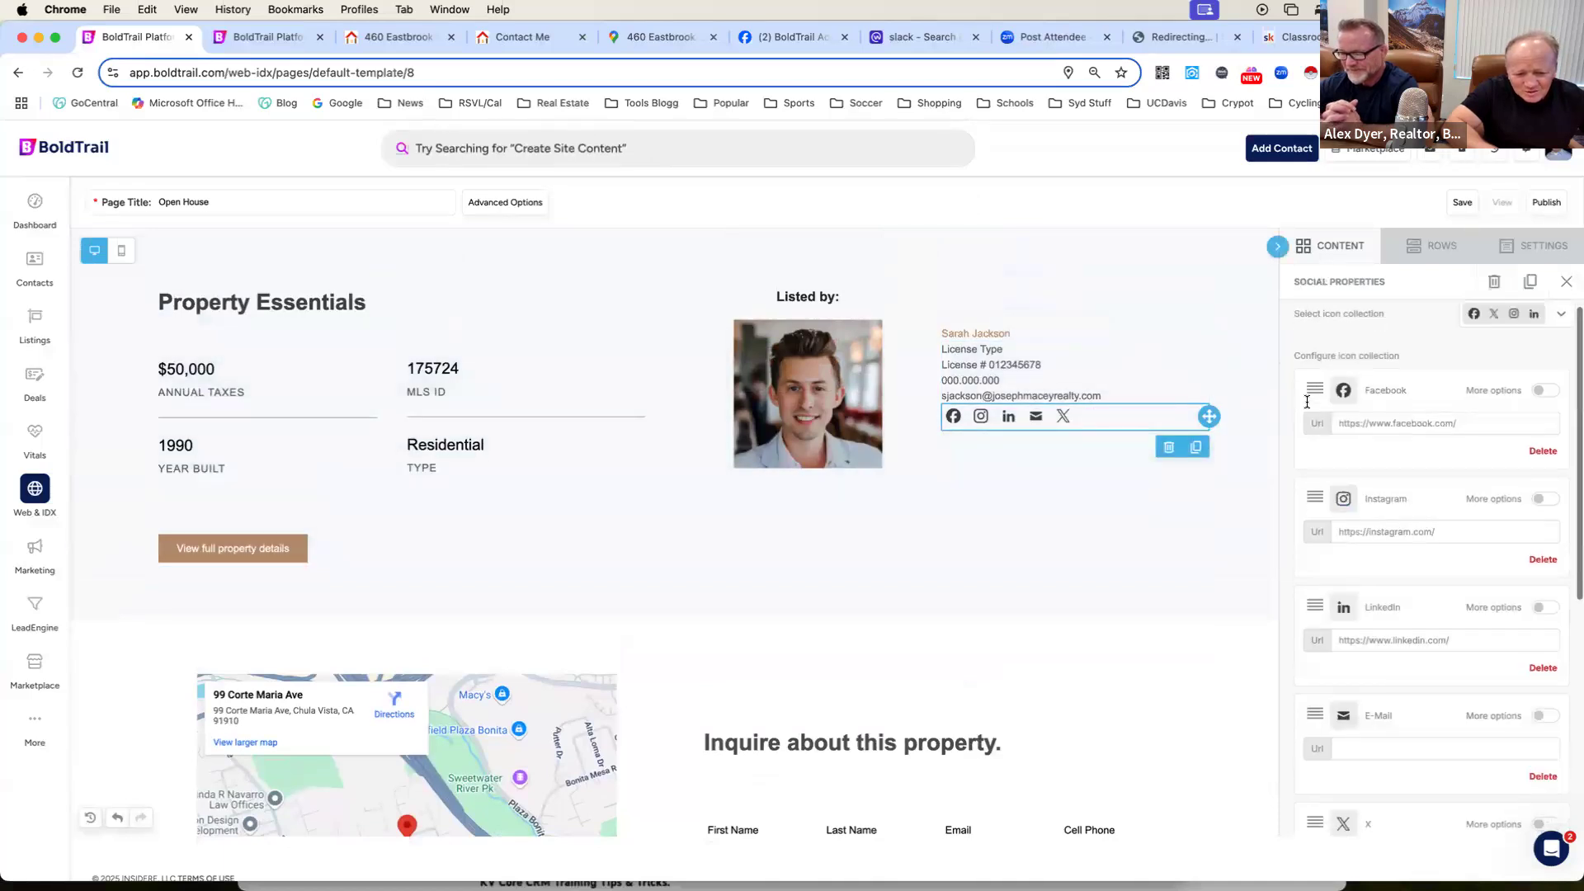
scroll(1320, 412, "down", 3)
scroll(1337, 429, "up", 4)
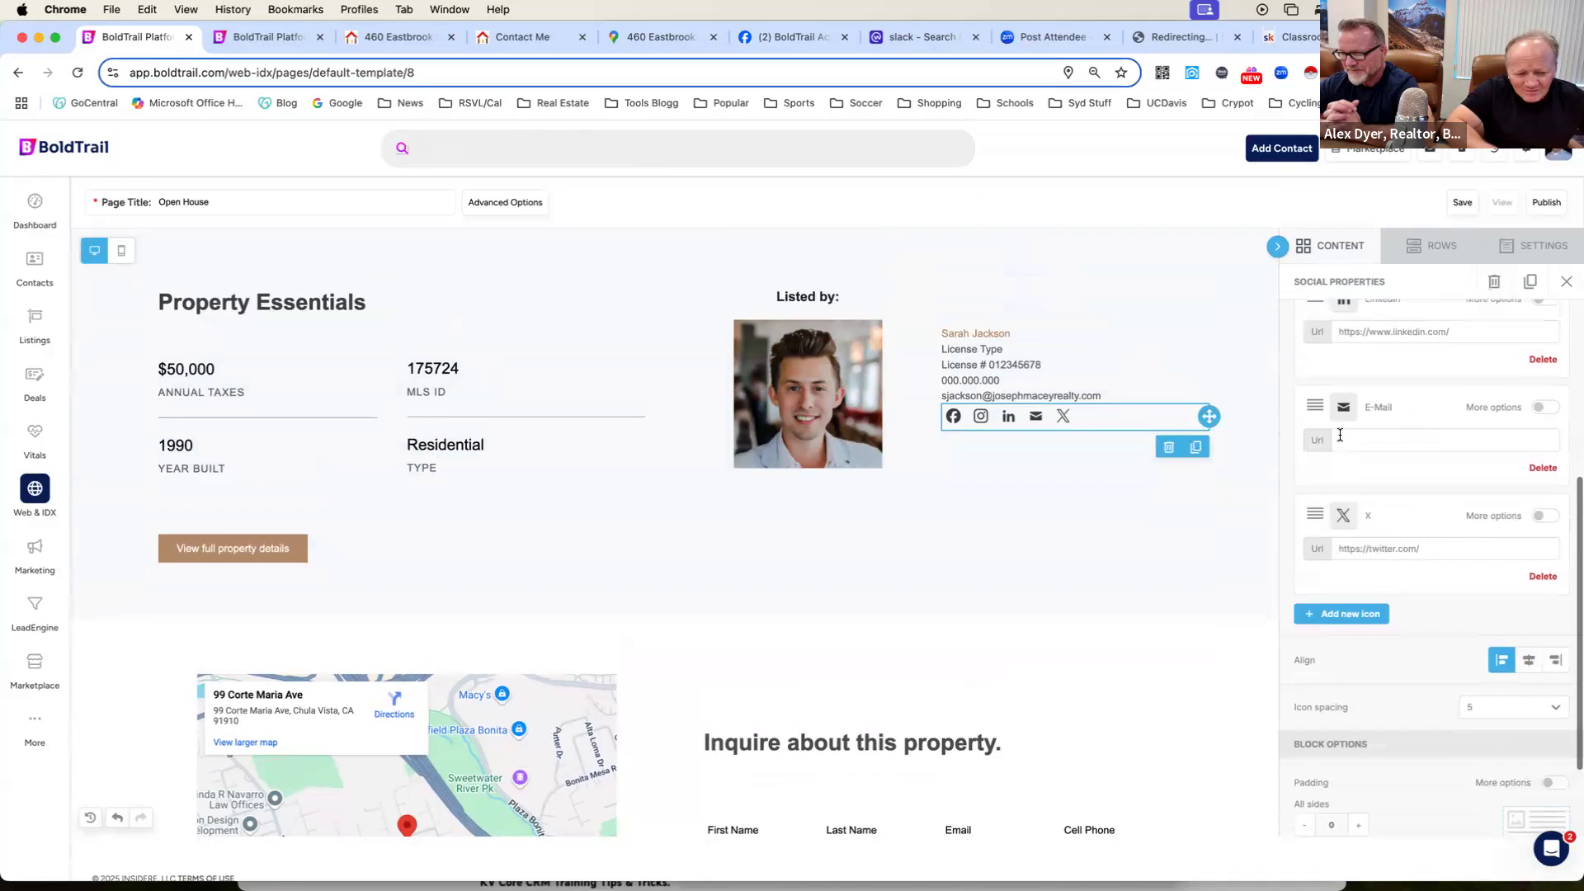
scroll(1342, 443, "up", 1)
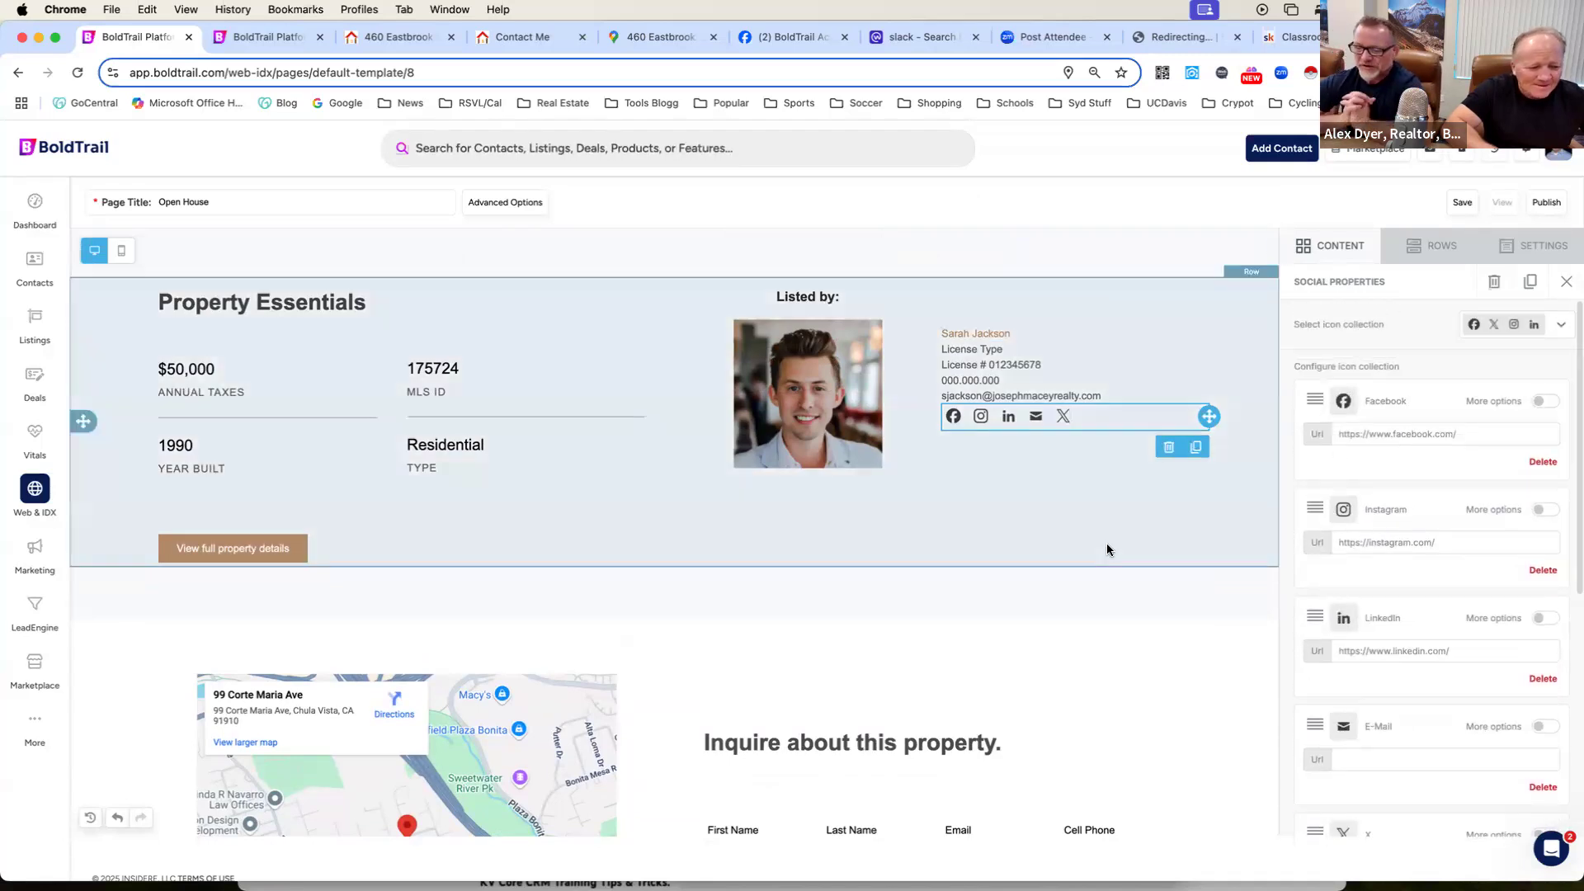
scroll(1108, 550, "down", 2)
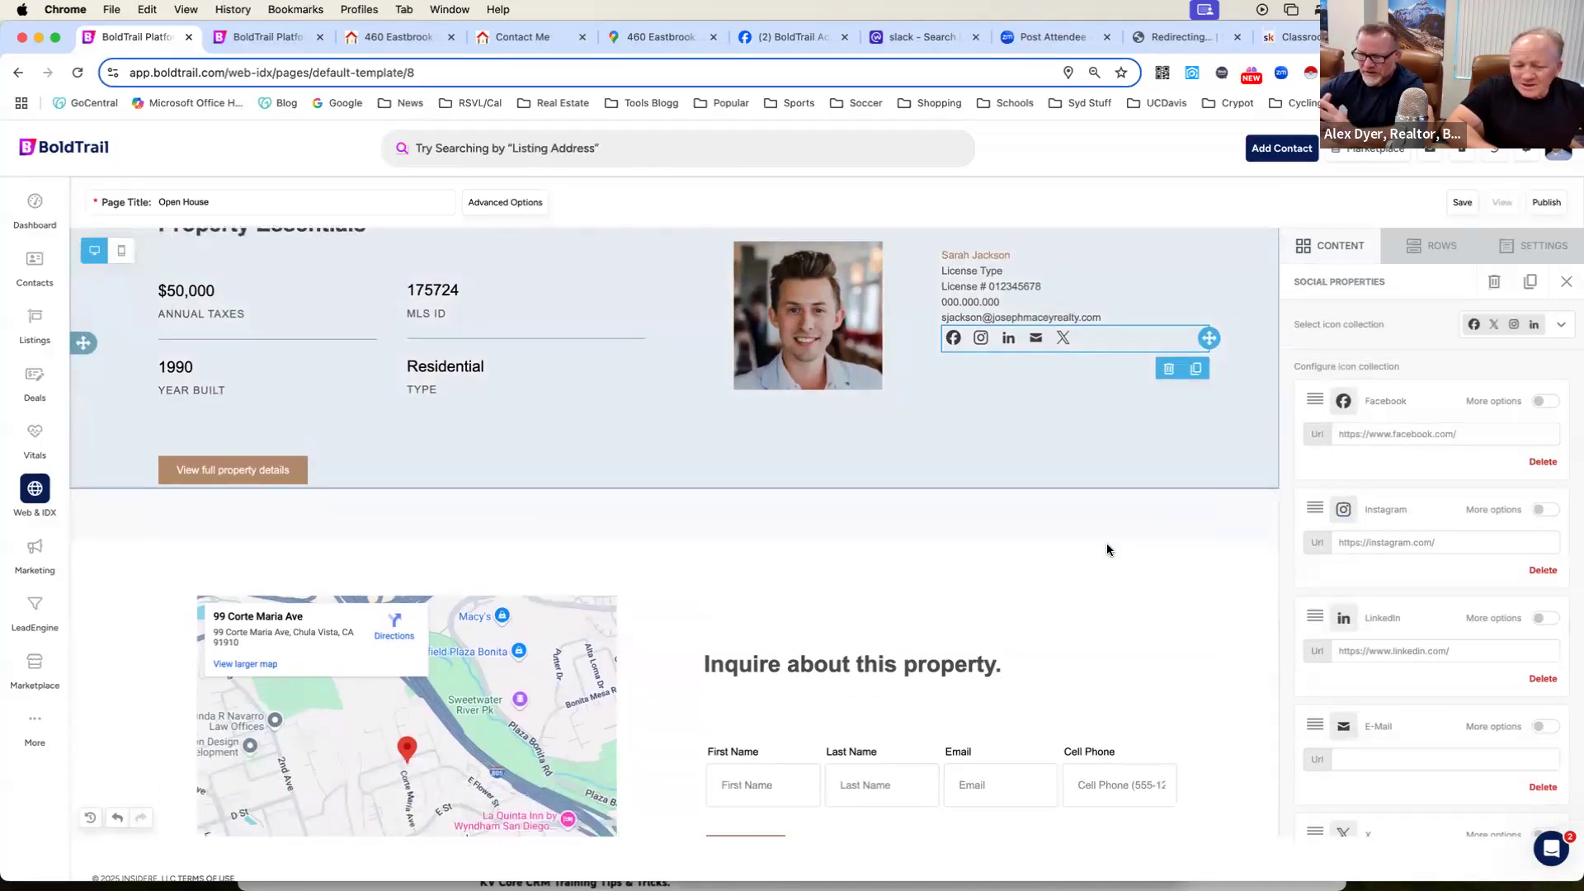
scroll(1107, 550, "up", 1)
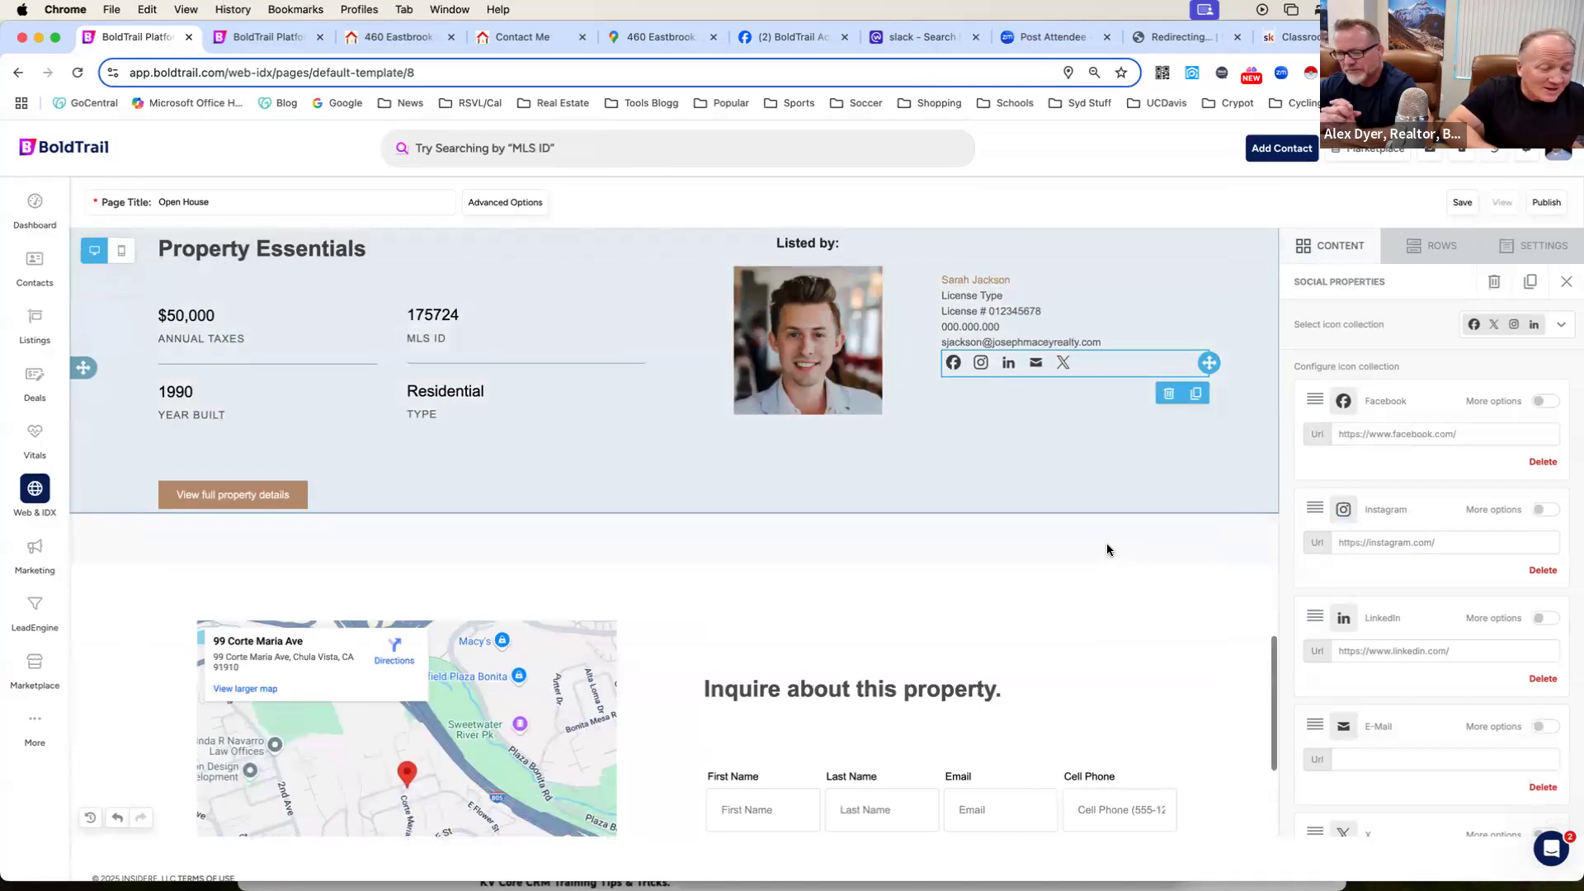
scroll(1107, 549, "down", 5)
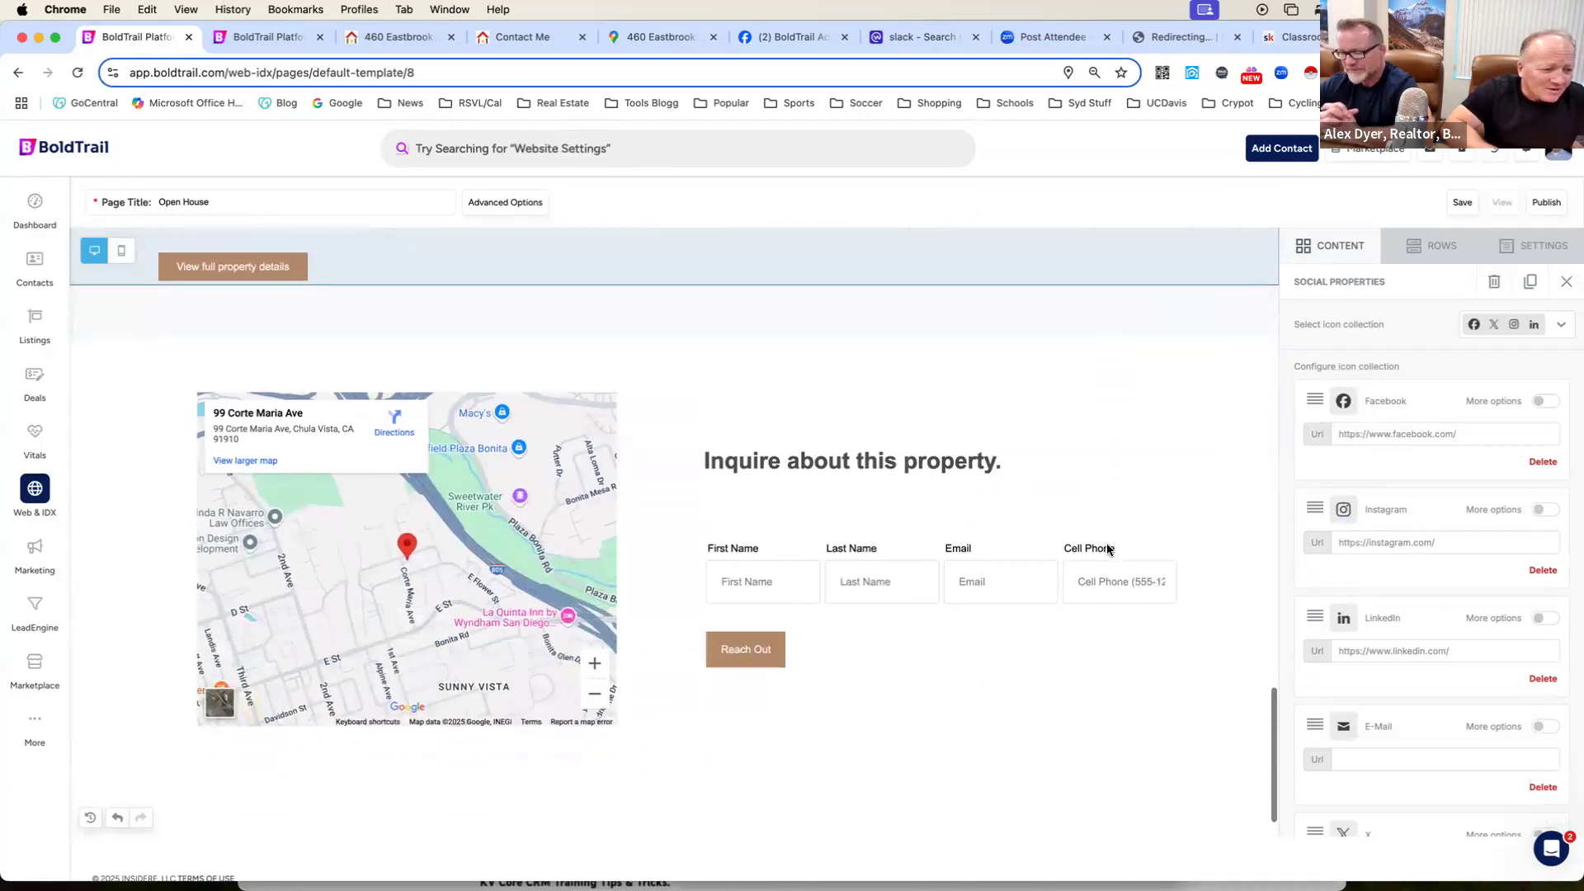
scroll(1108, 550, "up", 1)
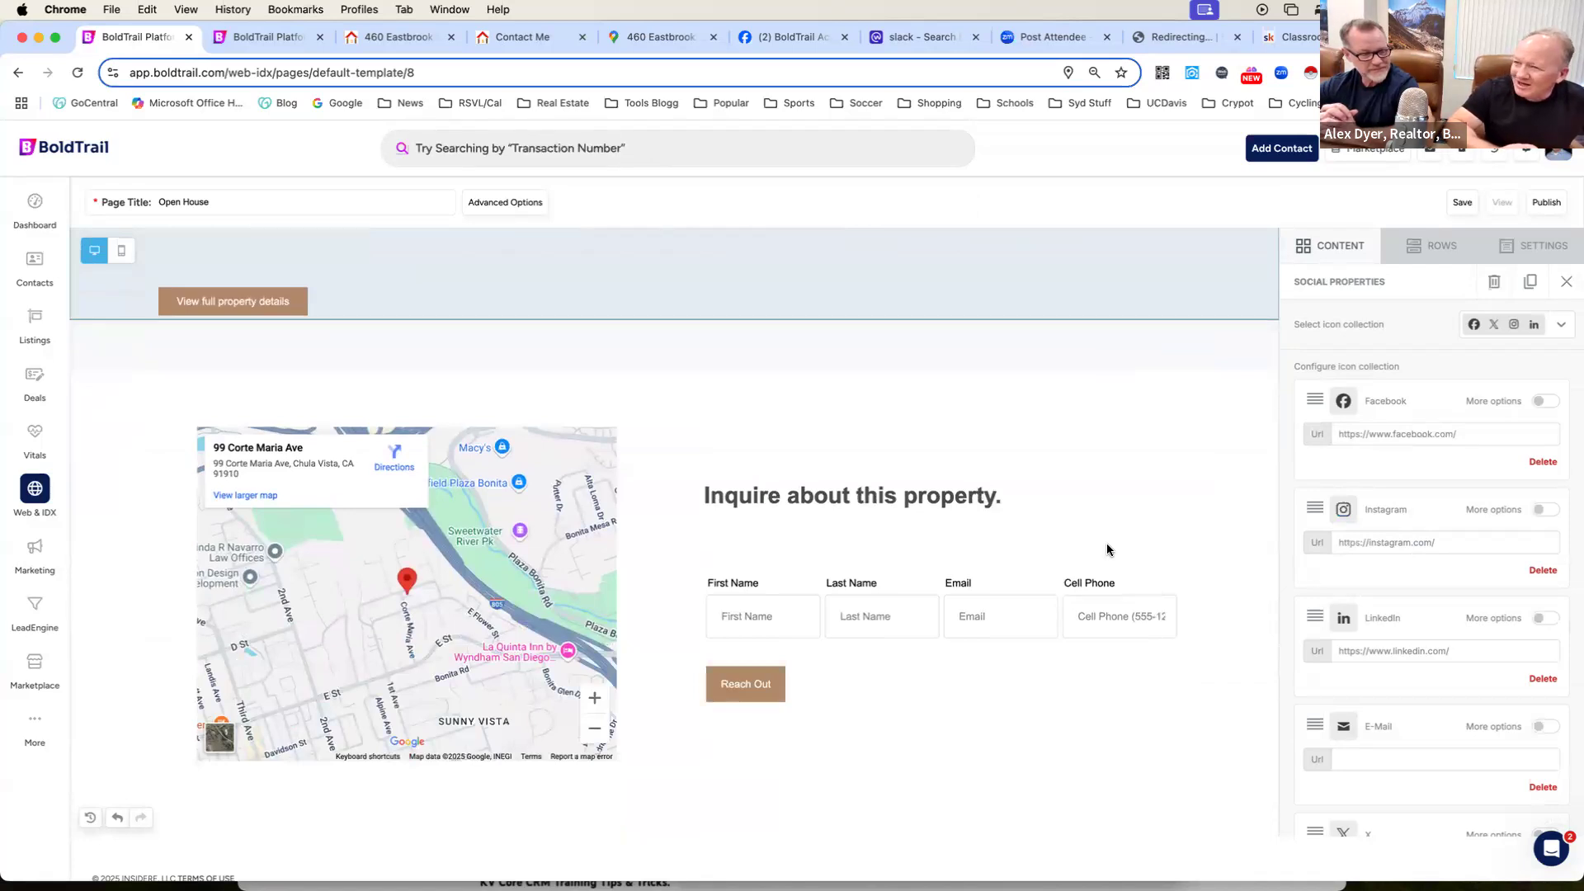
scroll(781, 657, "down", 1)
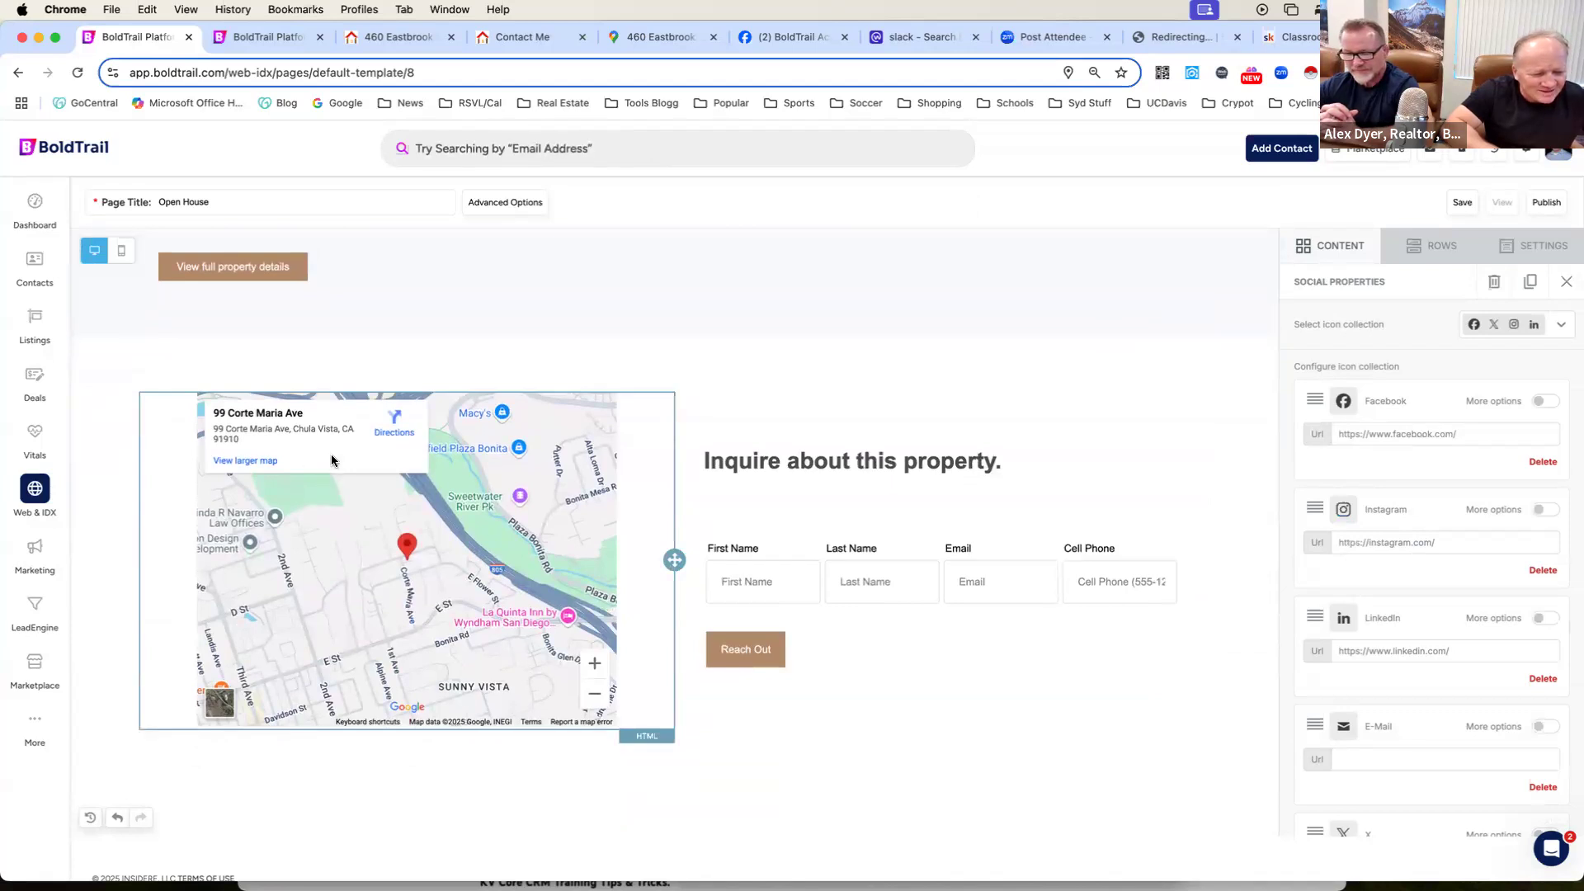
Copy the medium-size map embed HTML for the listing's address from the open Google Maps page.
left_click(375, 564)
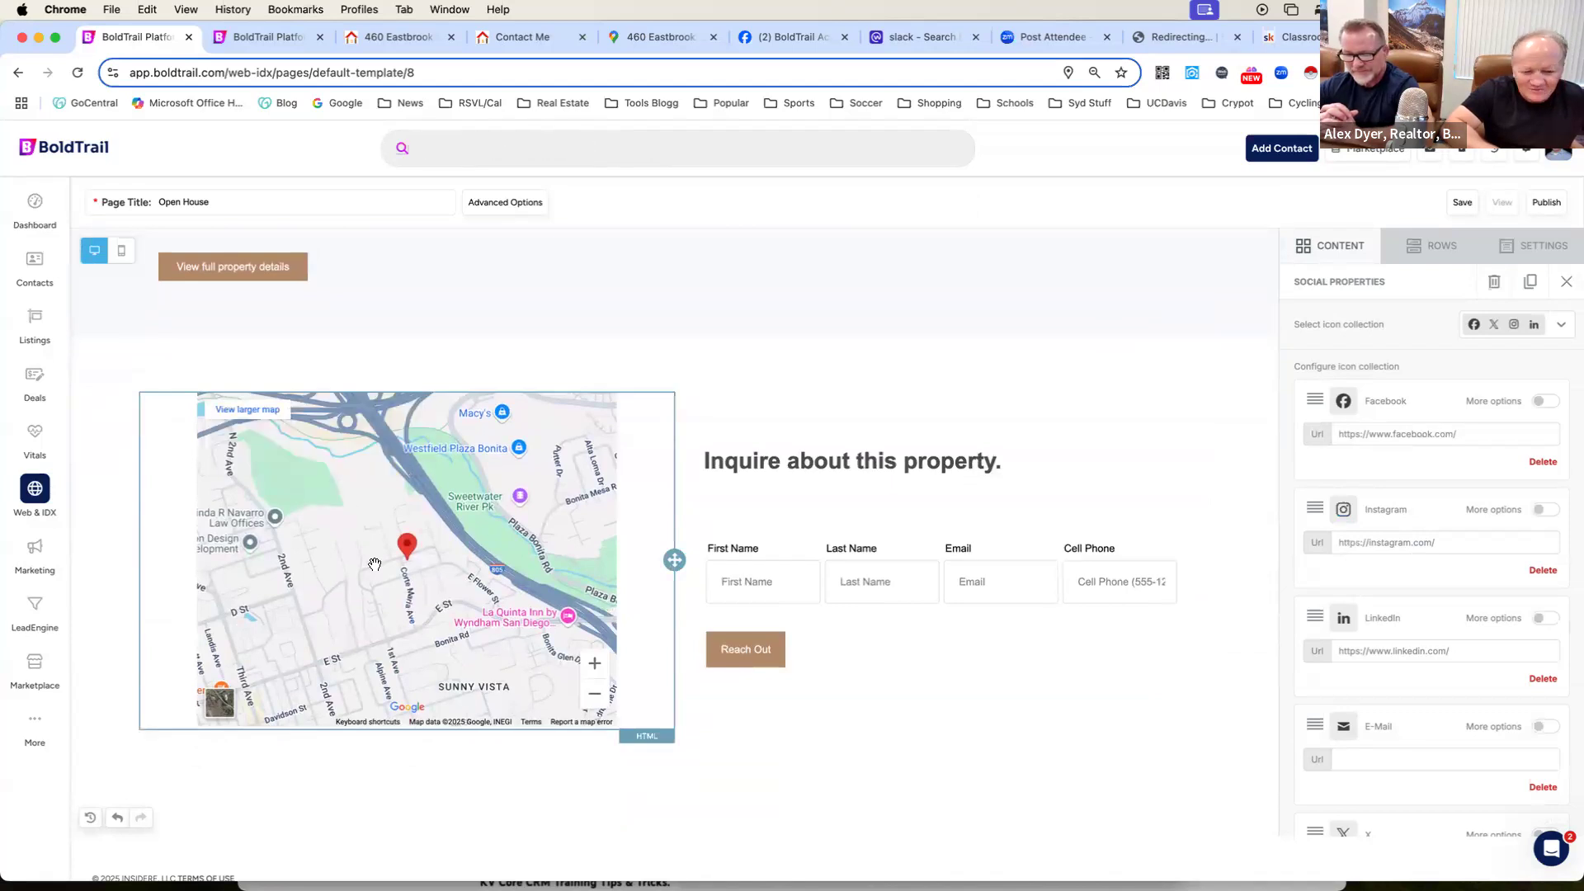
double_click(375, 564)
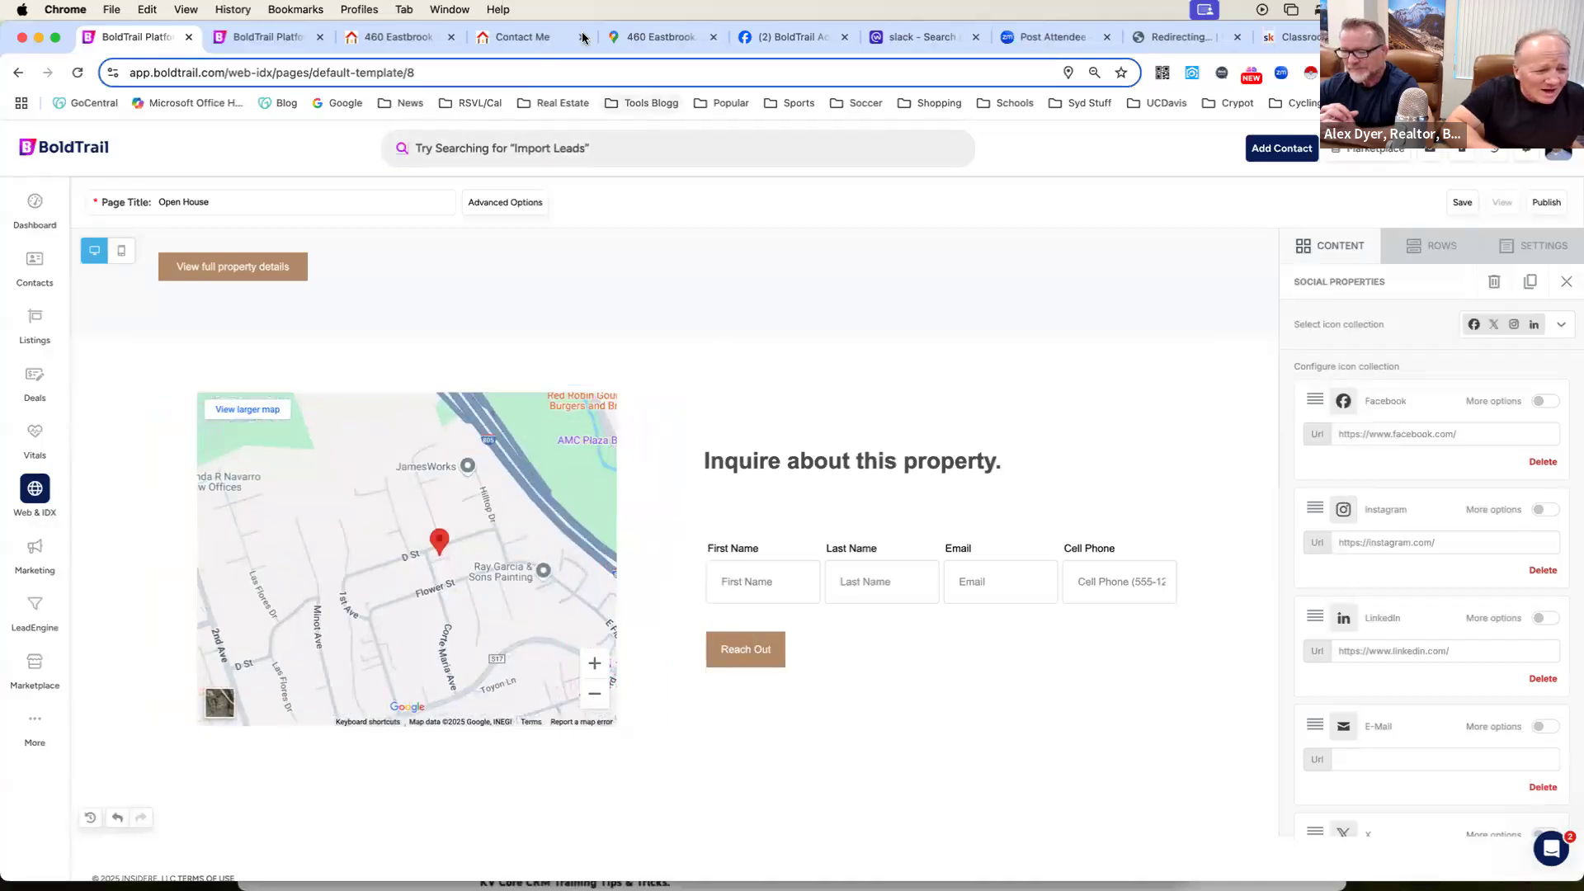
left_click(653, 38)
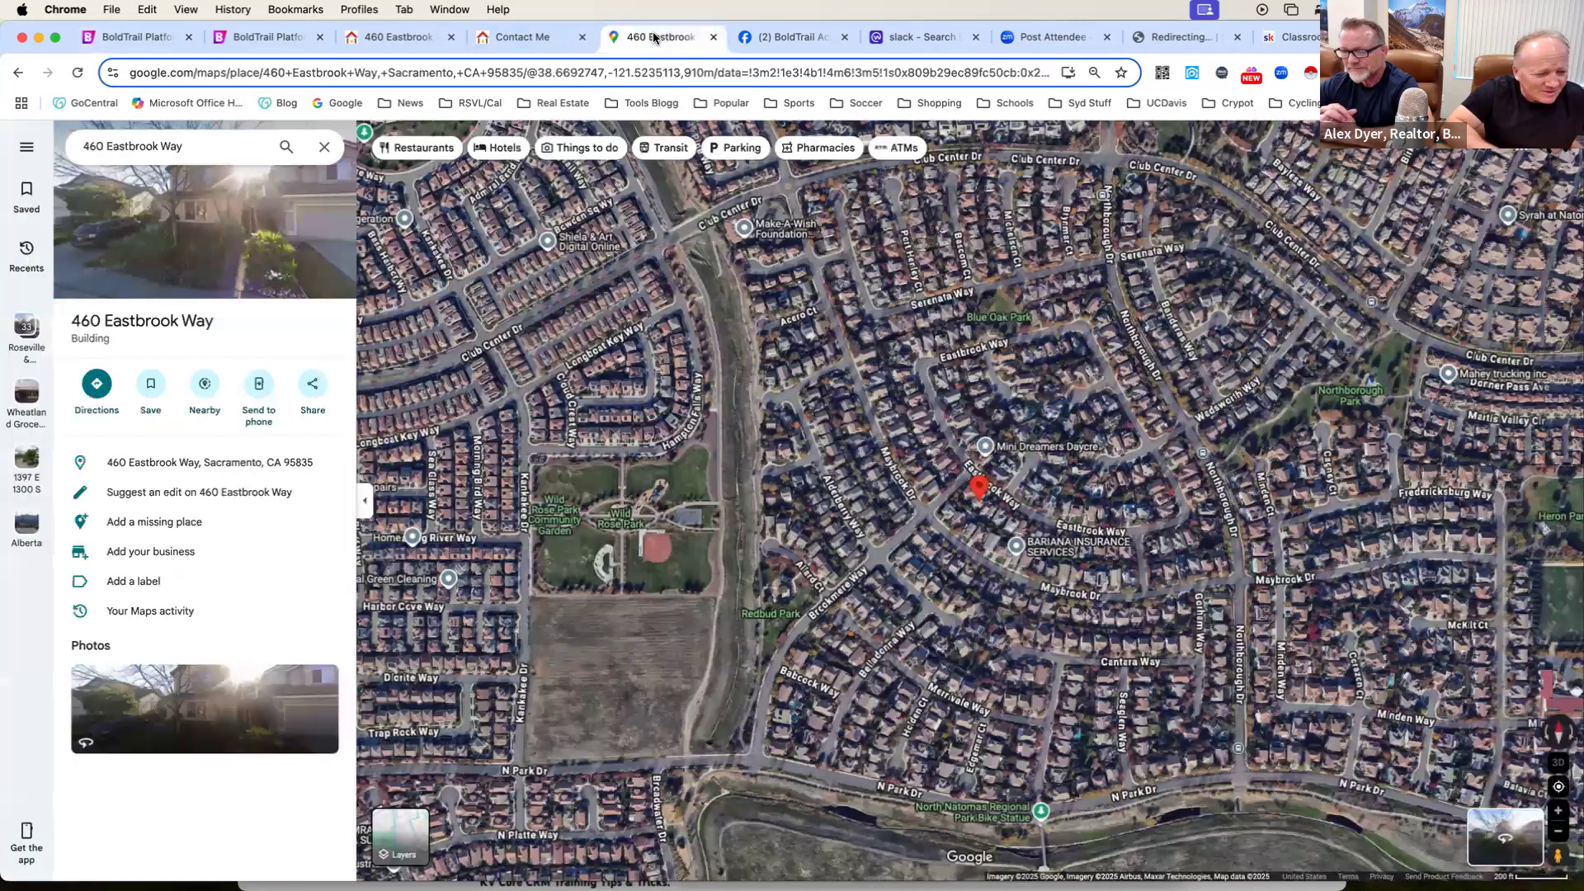
left_click(313, 385)
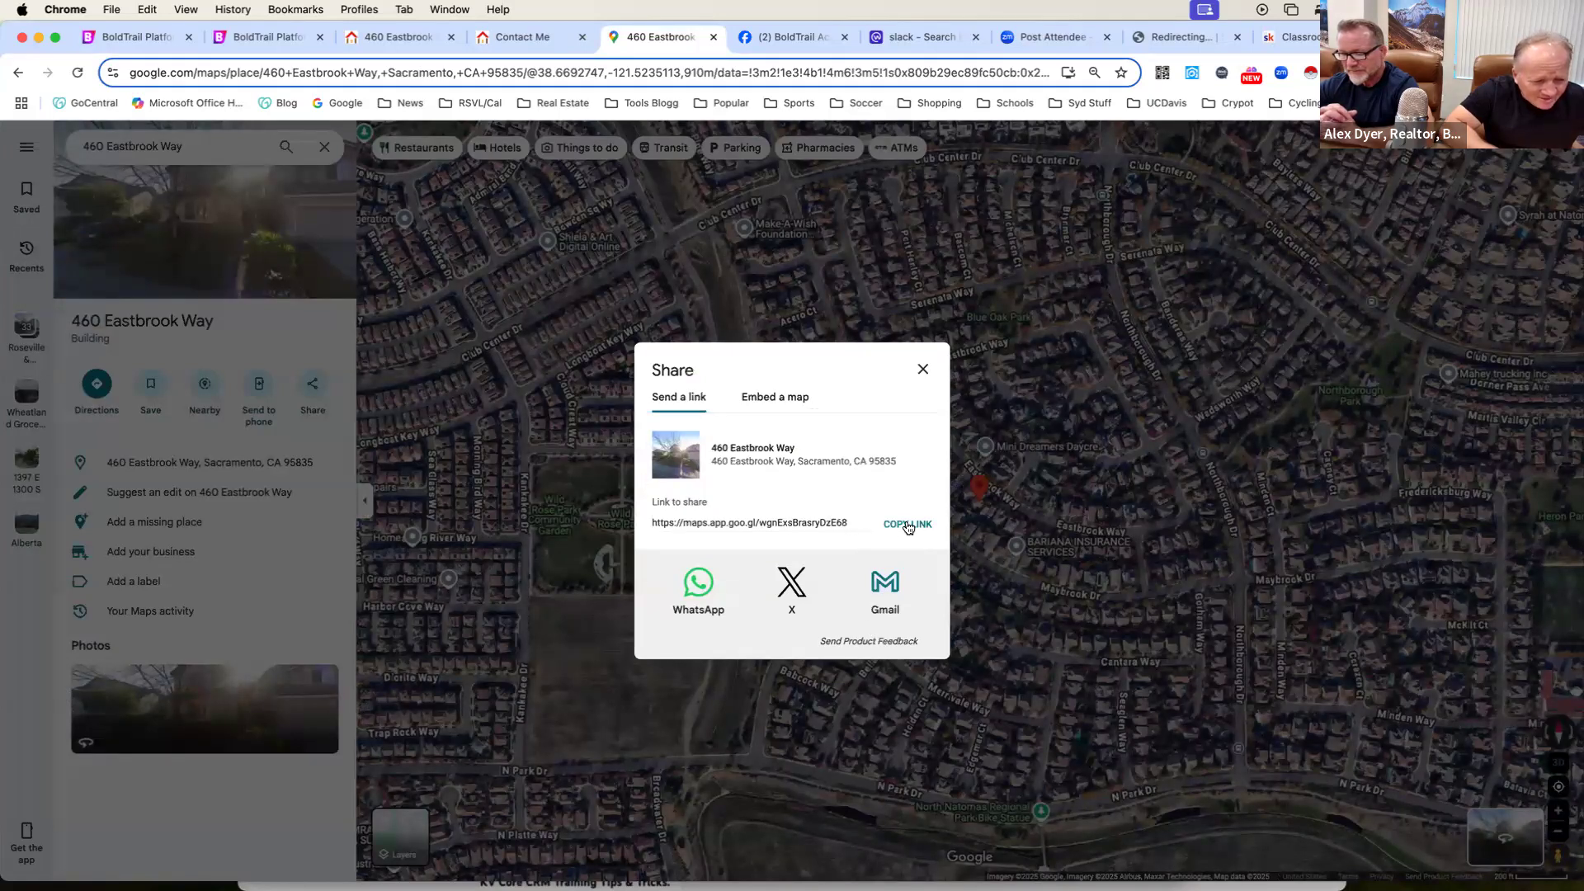
left_click(796, 402)
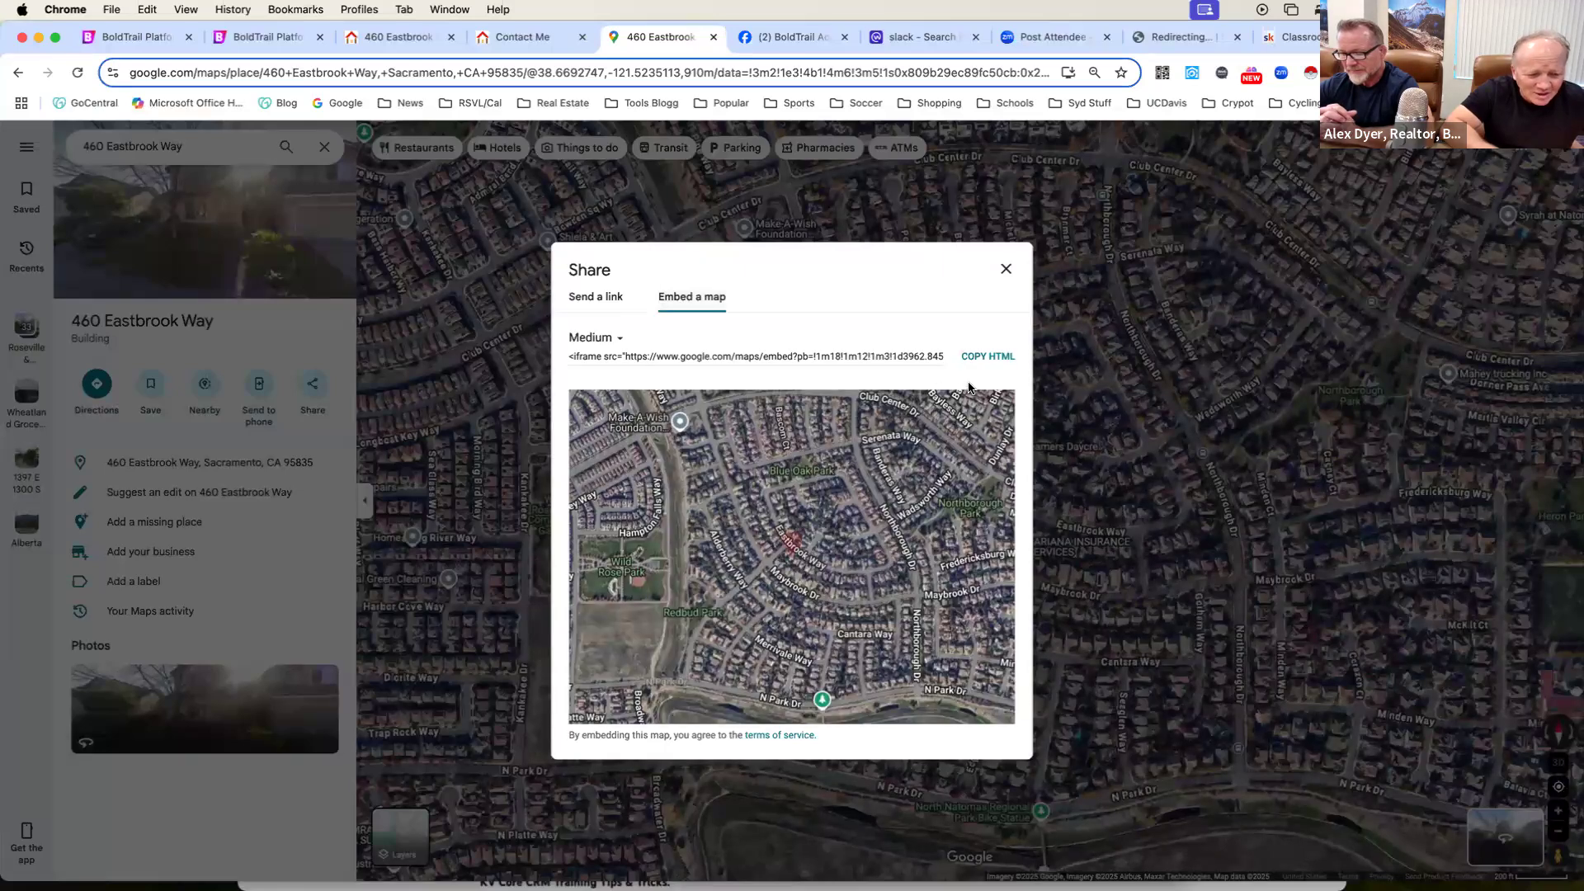
left_click(984, 357)
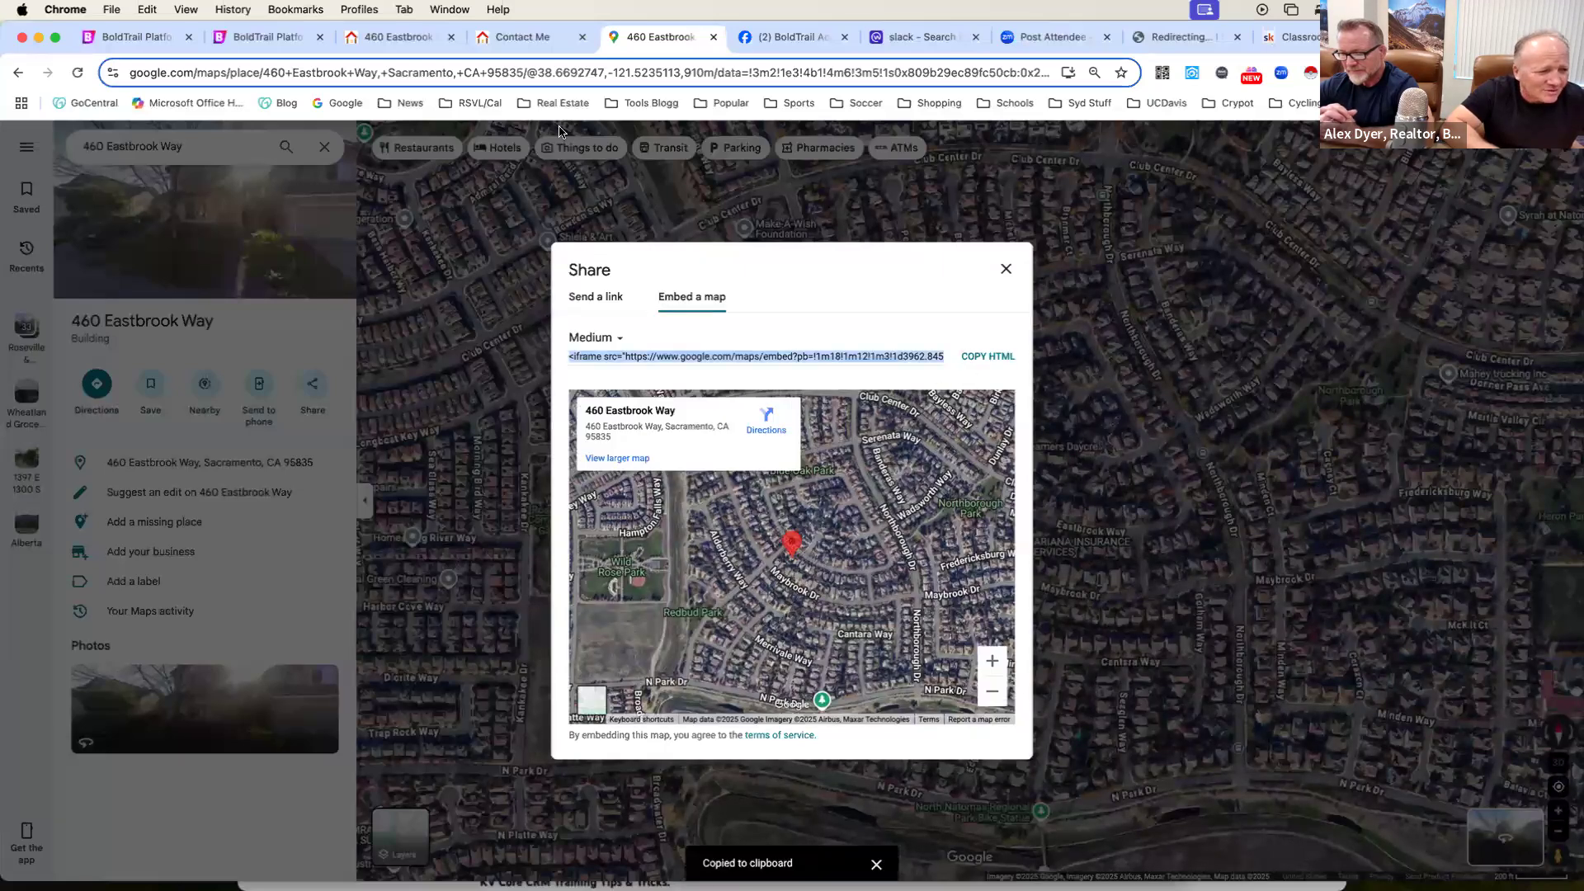
Replace the HTML code of the landing page's map block with the embed code copied from Google Maps.
left_click(120, 39)
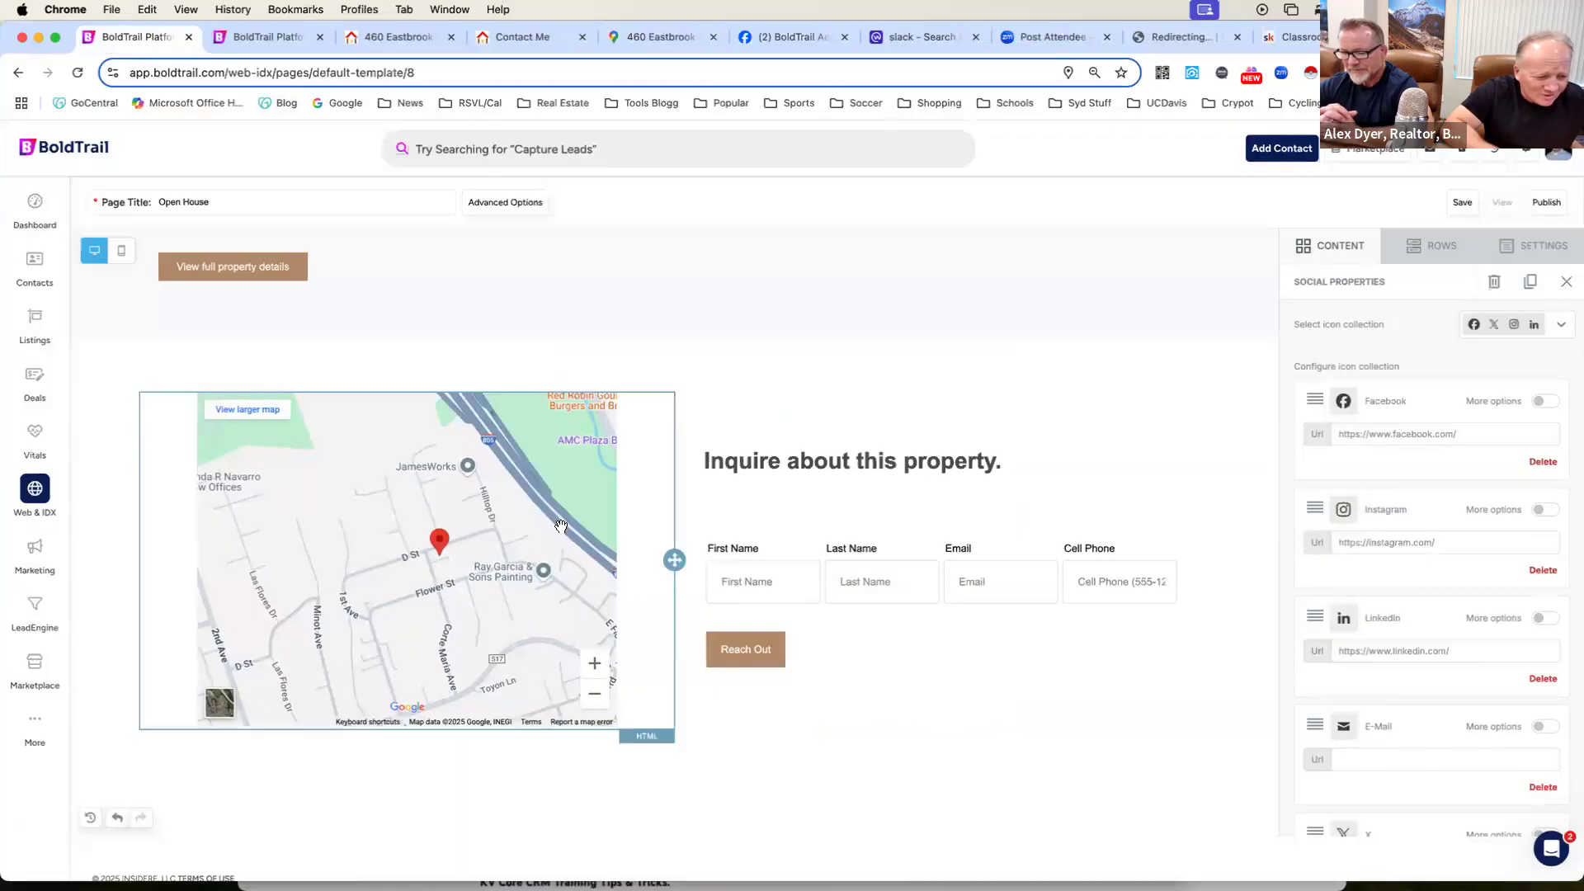
left_click(632, 727)
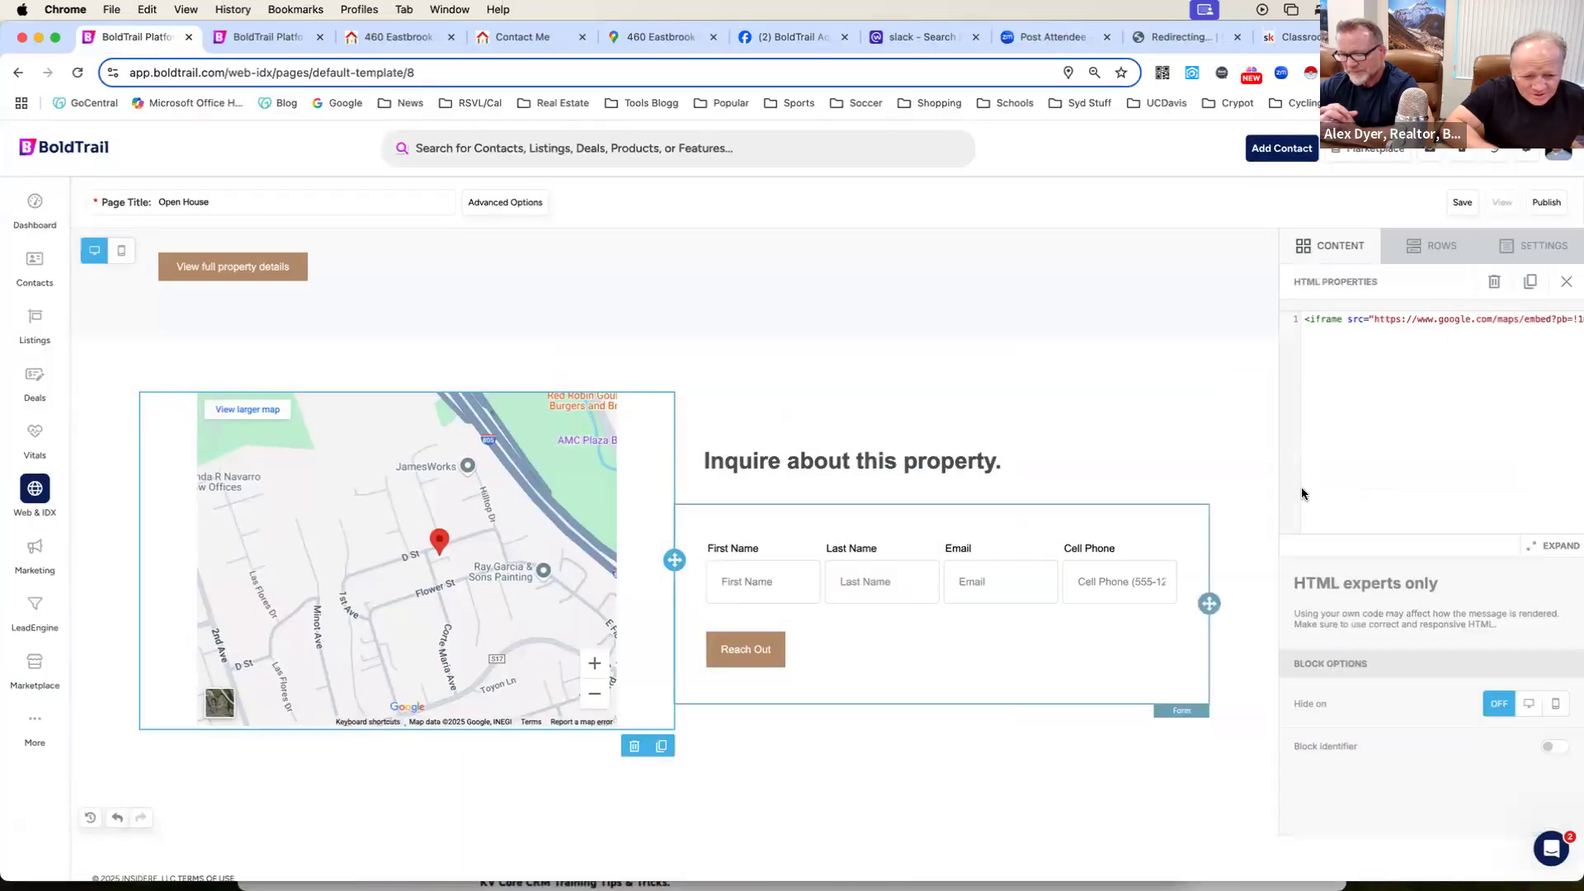
left_click(1392, 409)
key("super+a")
key("super+v")
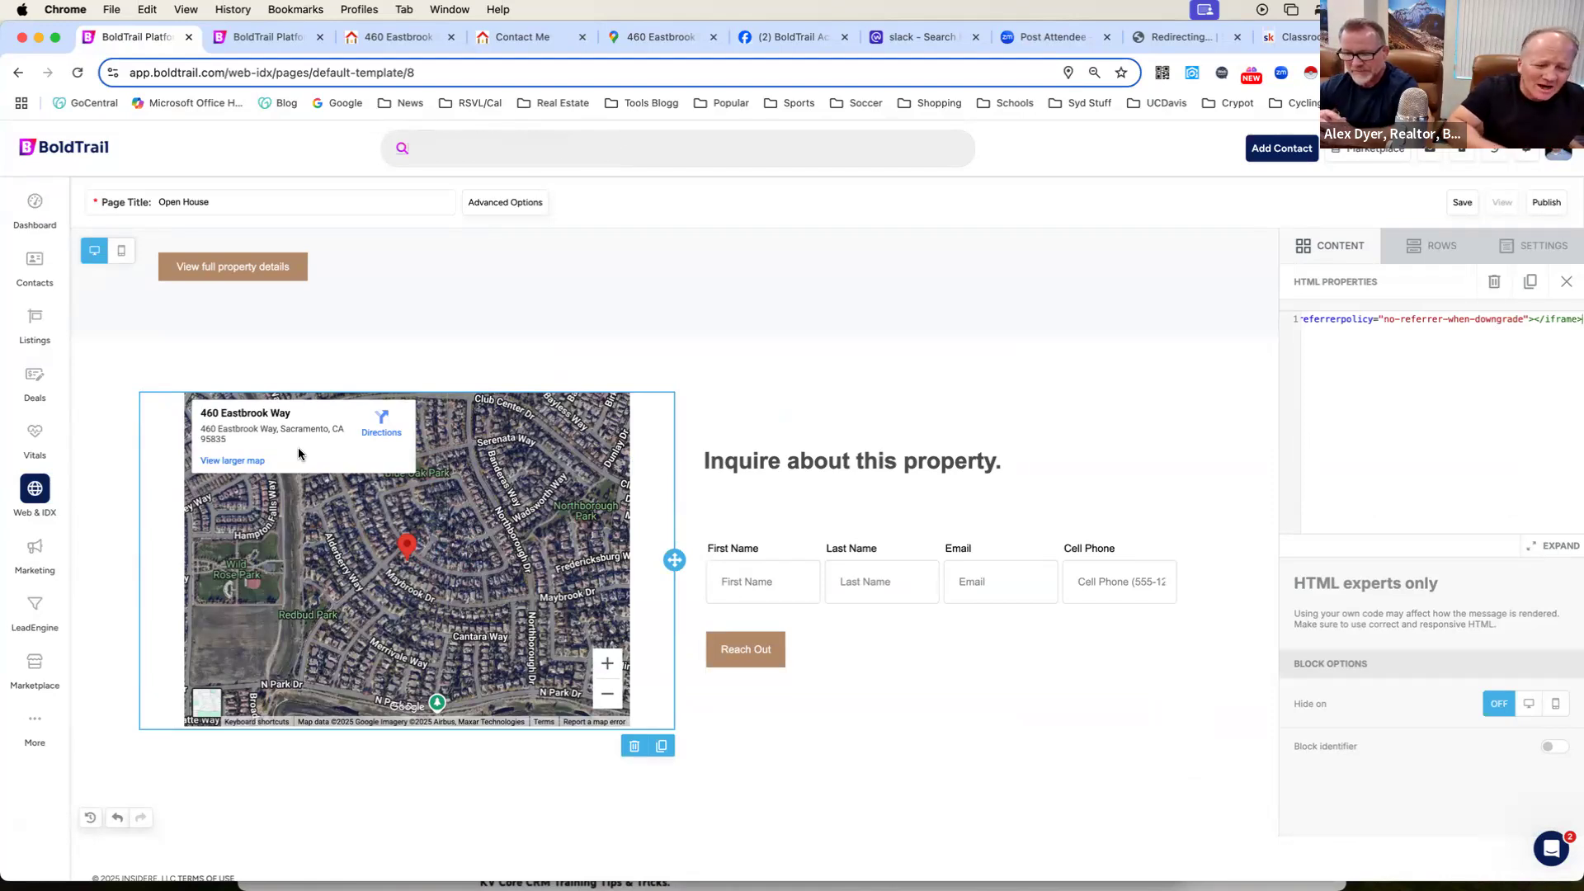
scroll(666, 438, "up", 10)
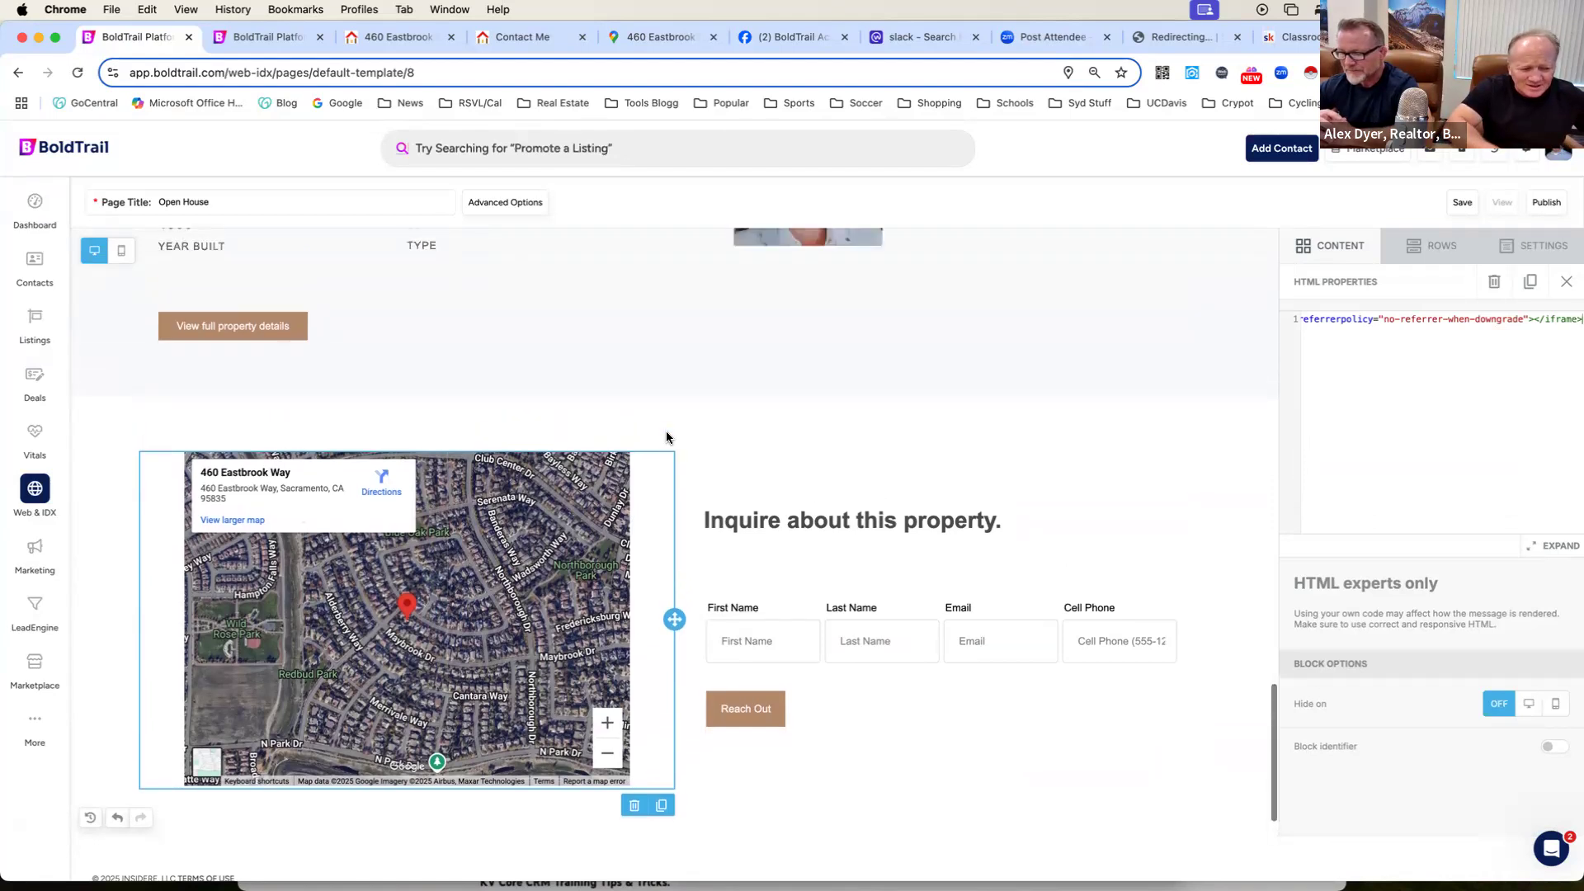
Review the edited landing page from the header photo down to the map and inquiry form, and check the source listing page.
scroll(667, 438, "up", 5)
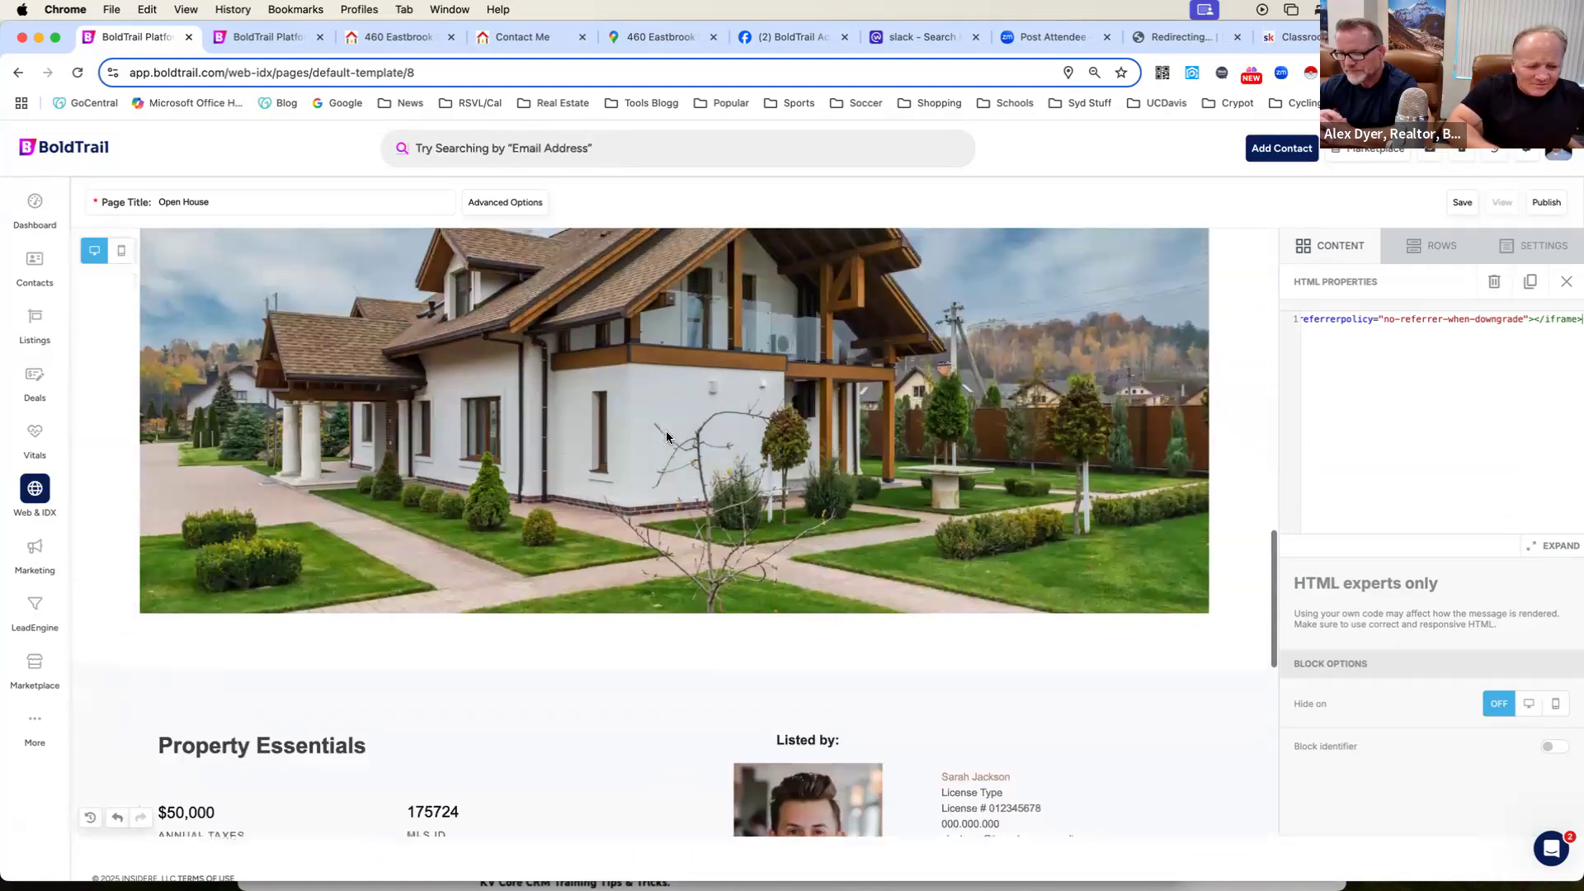
scroll(666, 437, "up", 1)
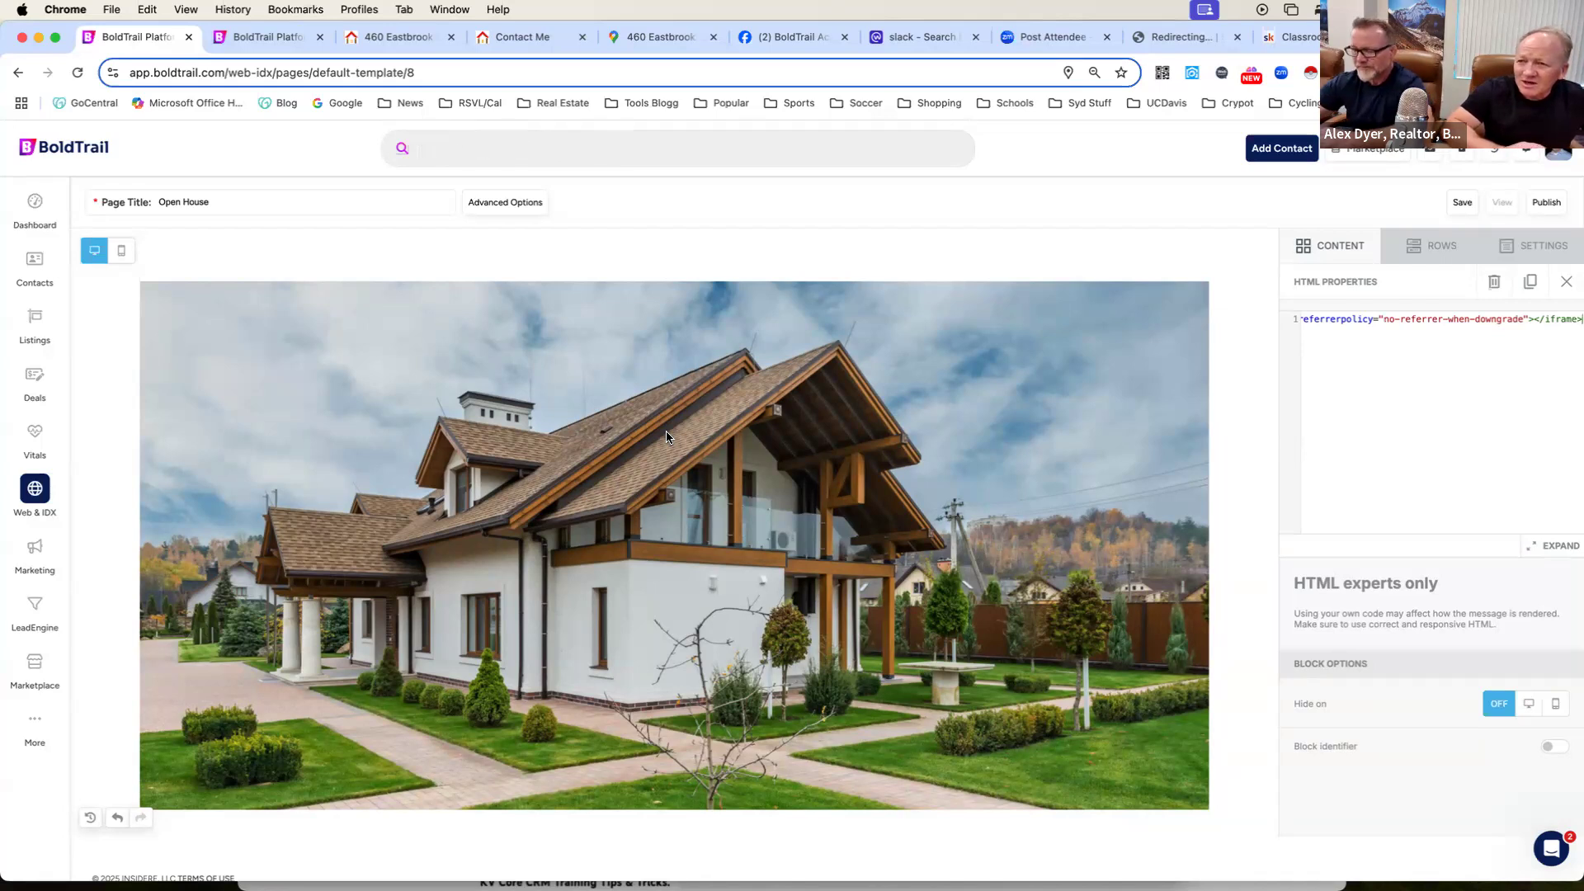
scroll(665, 437, "up", 5)
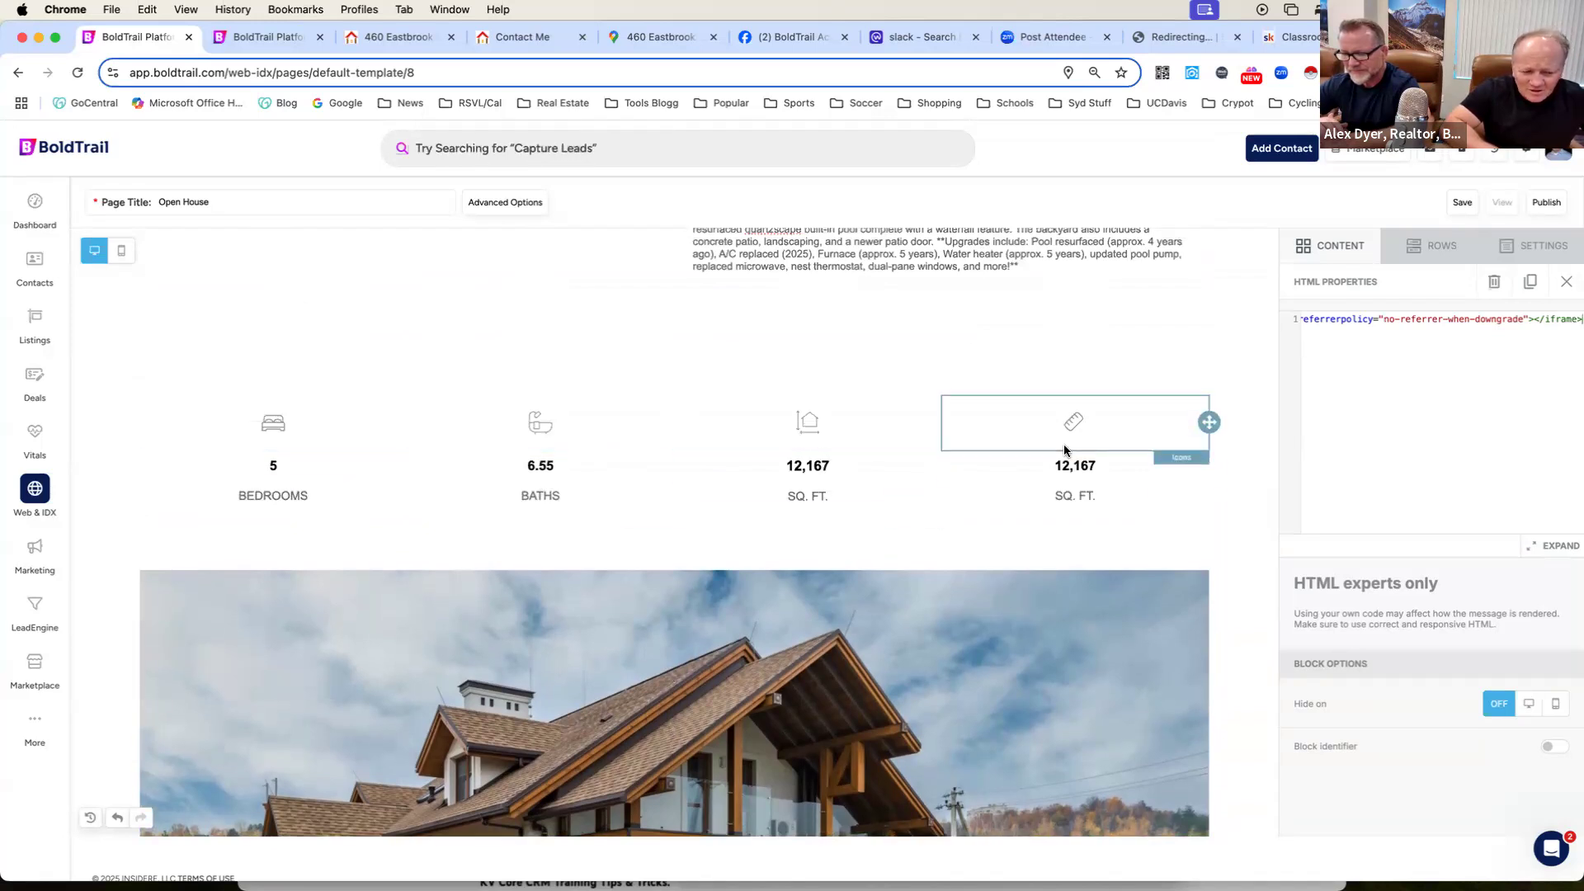
scroll(1064, 450, "up", 10)
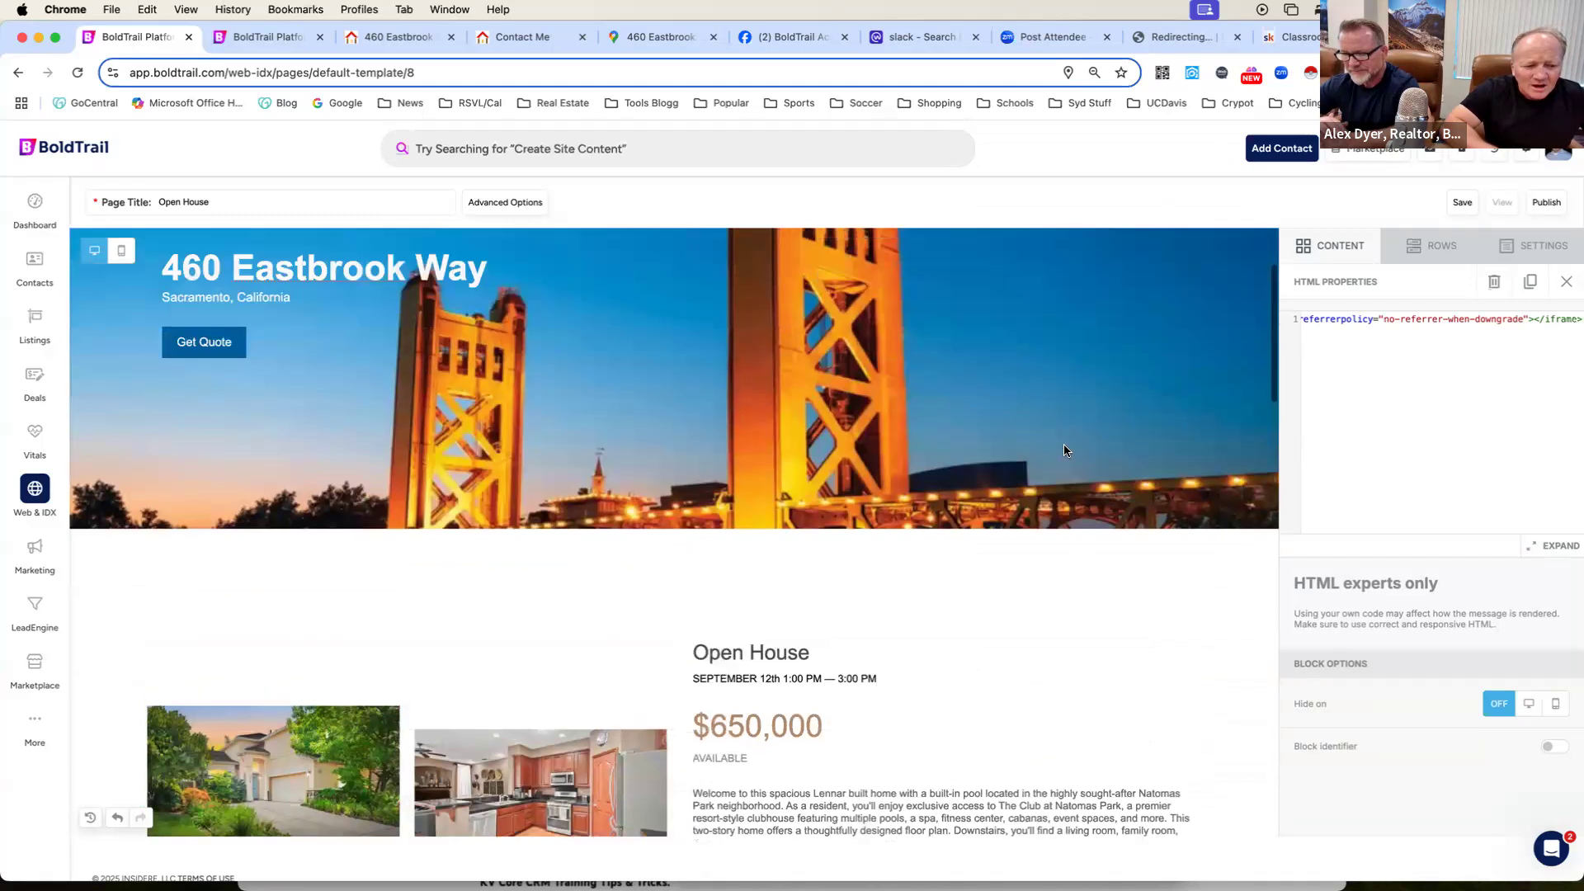
scroll(1064, 450, "up", 2)
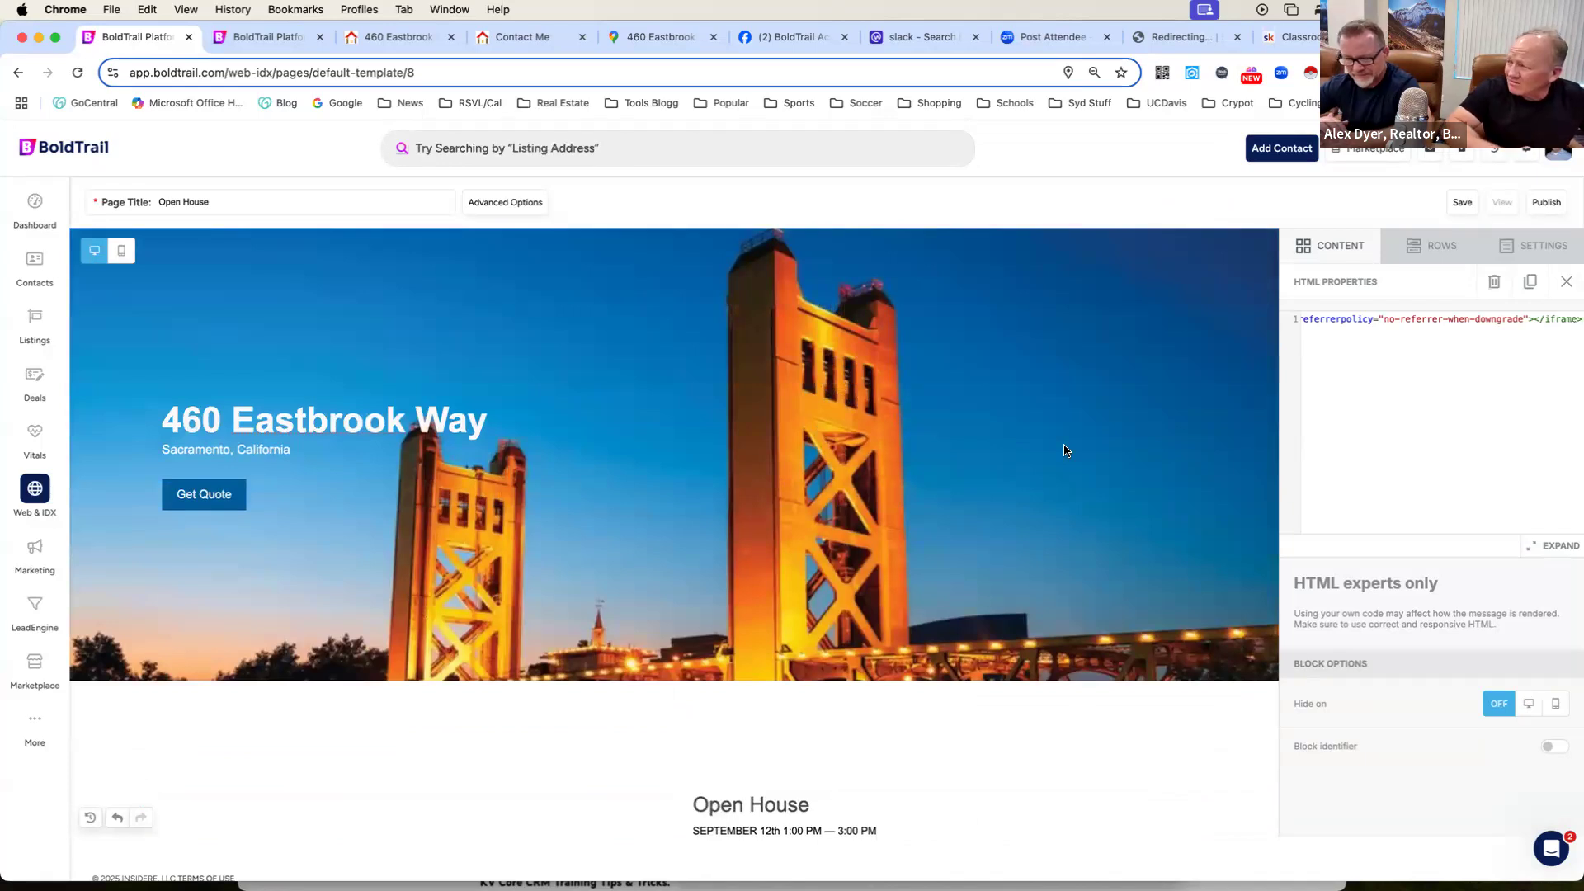
scroll(1064, 449, "down", 1)
scroll(1065, 449, "up", 1)
scroll(1064, 449, "down", 10)
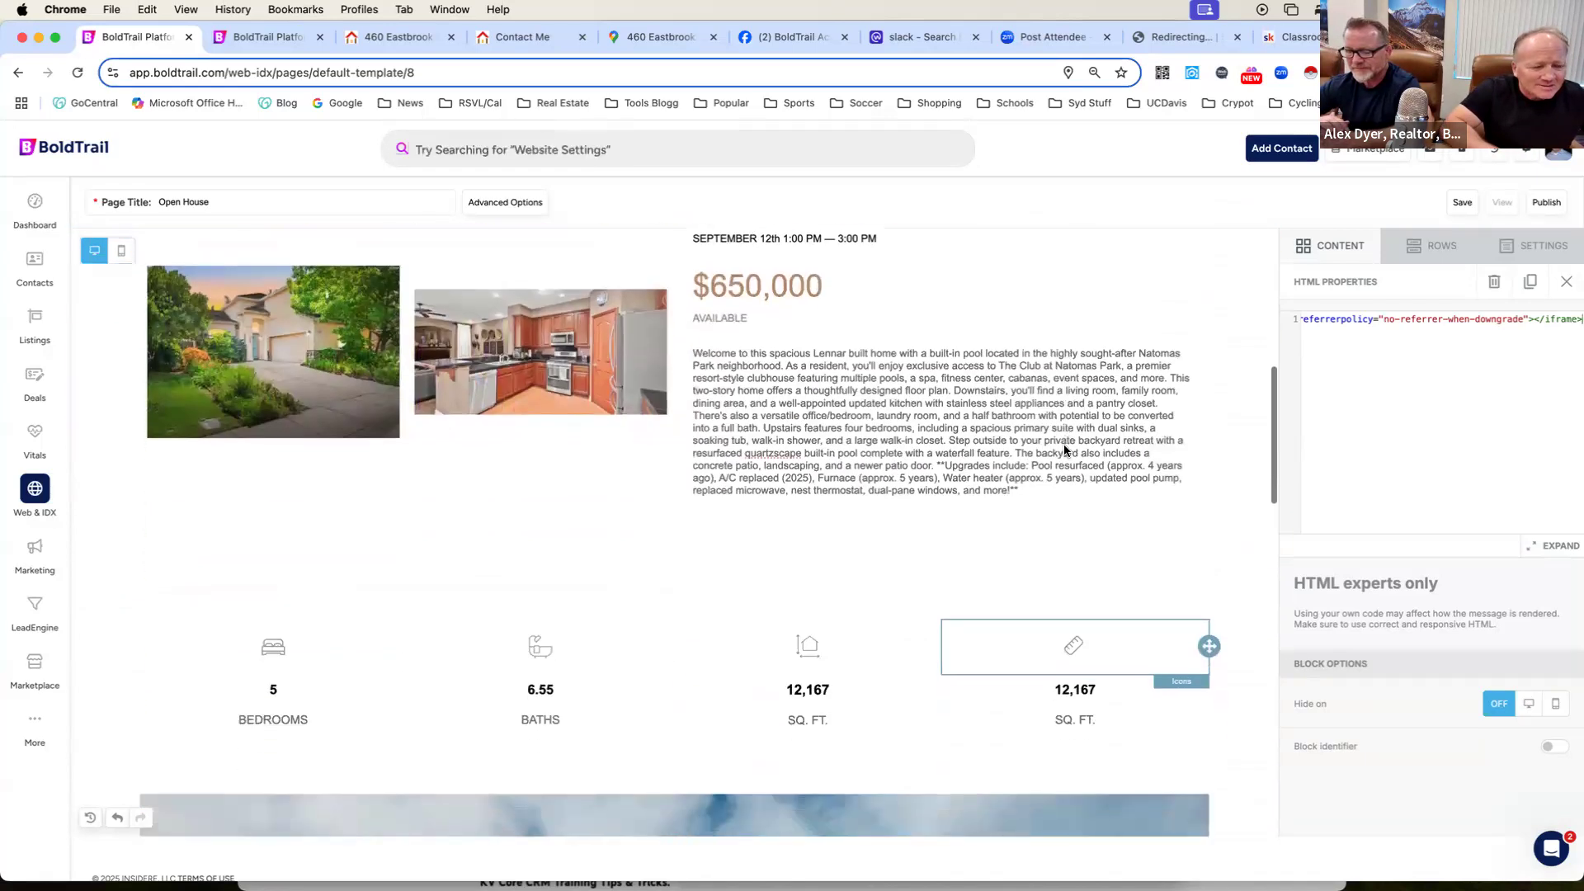
scroll(1062, 449, "up", 10)
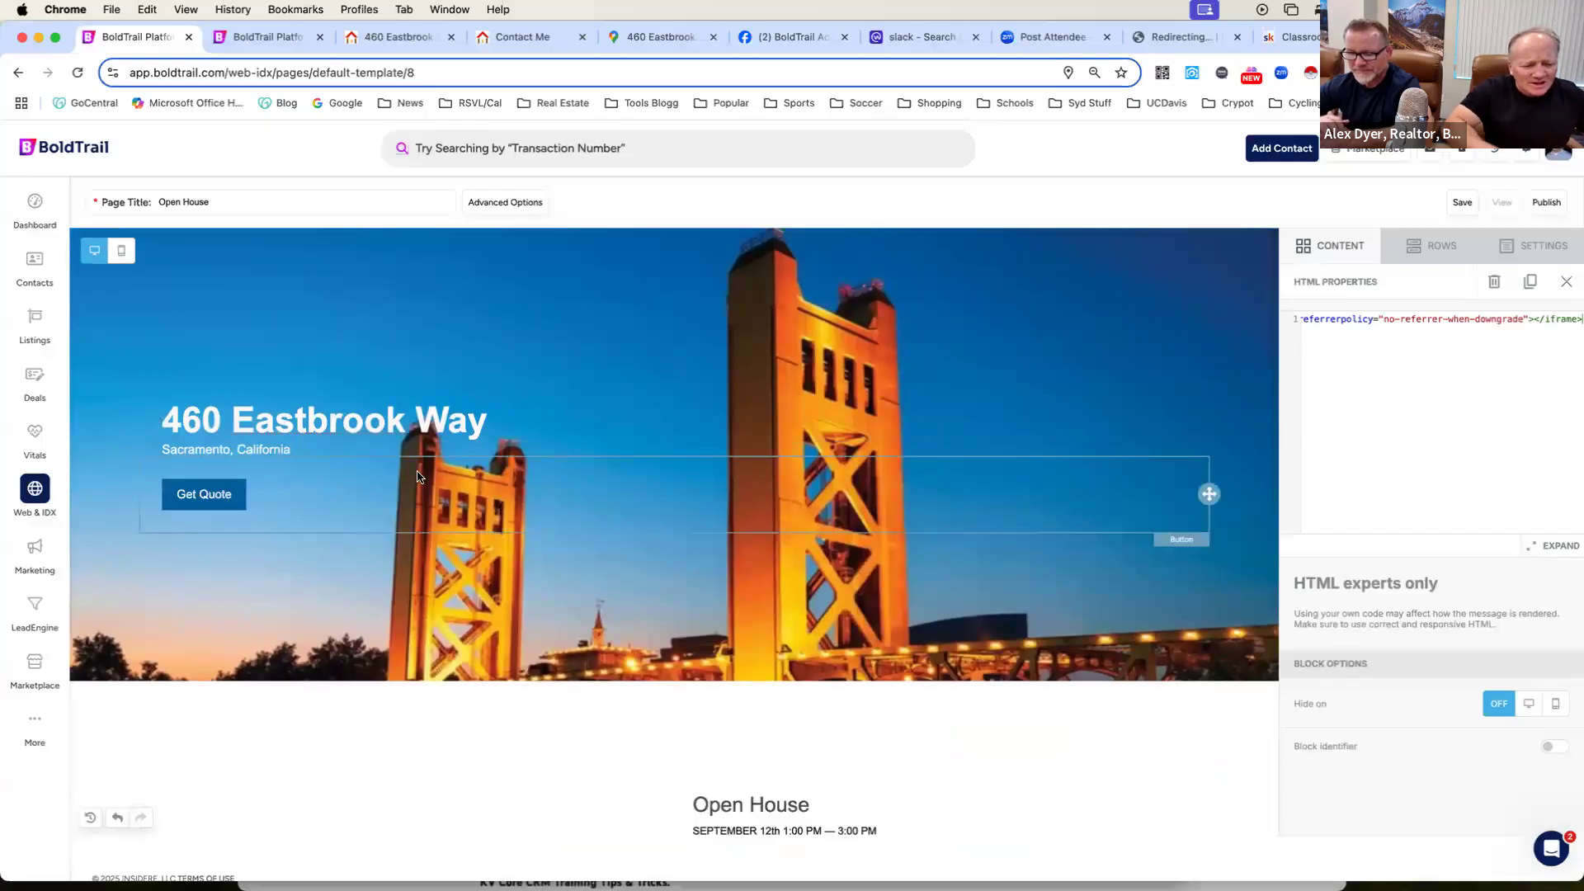
scroll(417, 476, "down", 20)
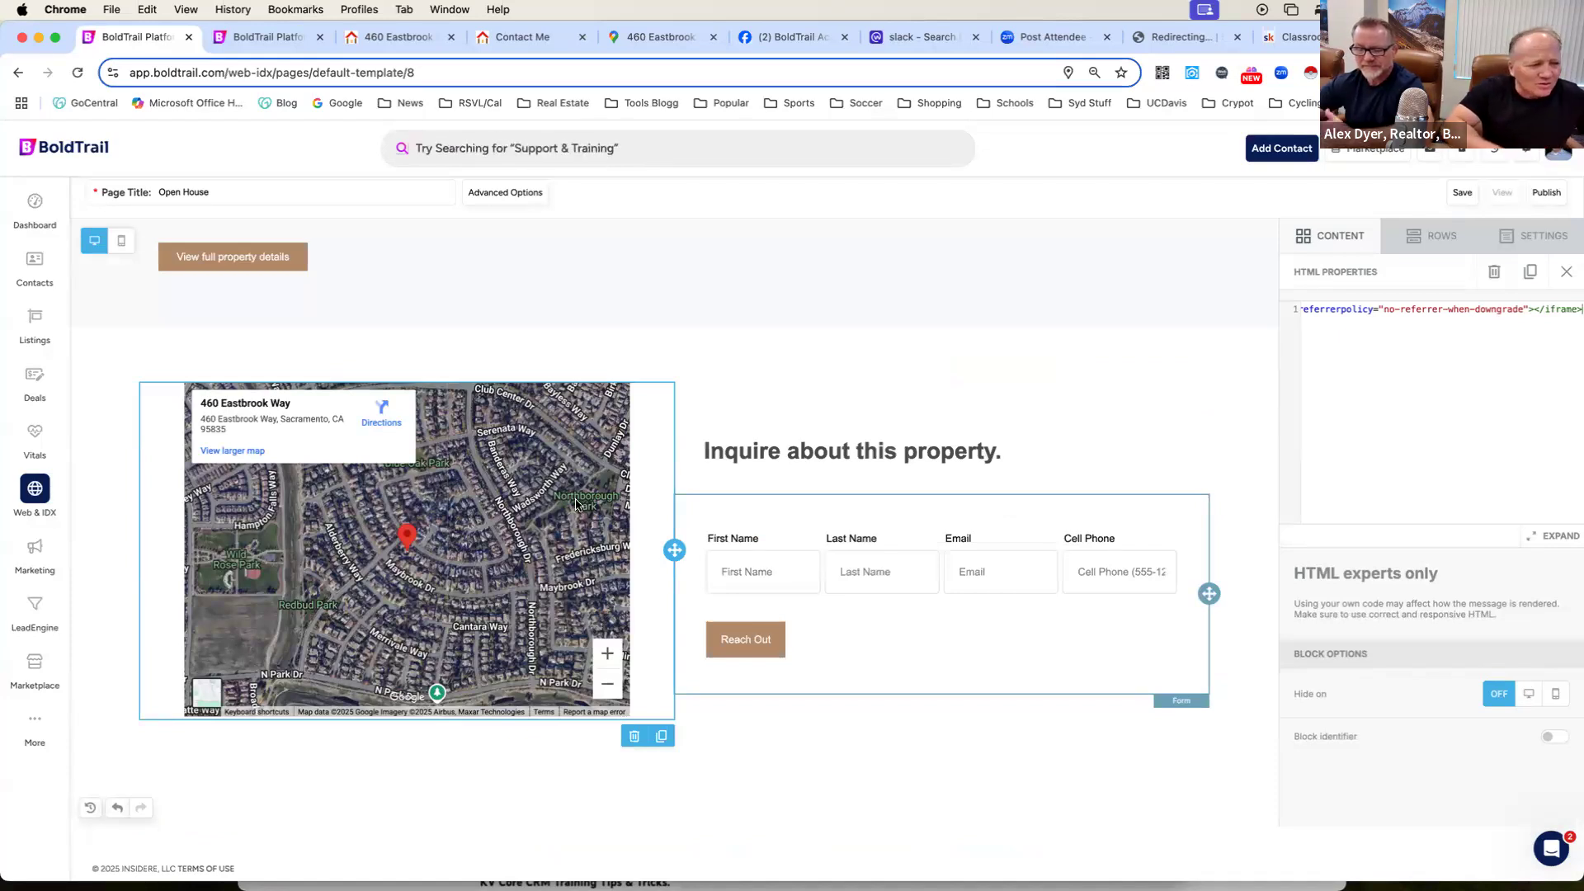
left_click(397, 38)
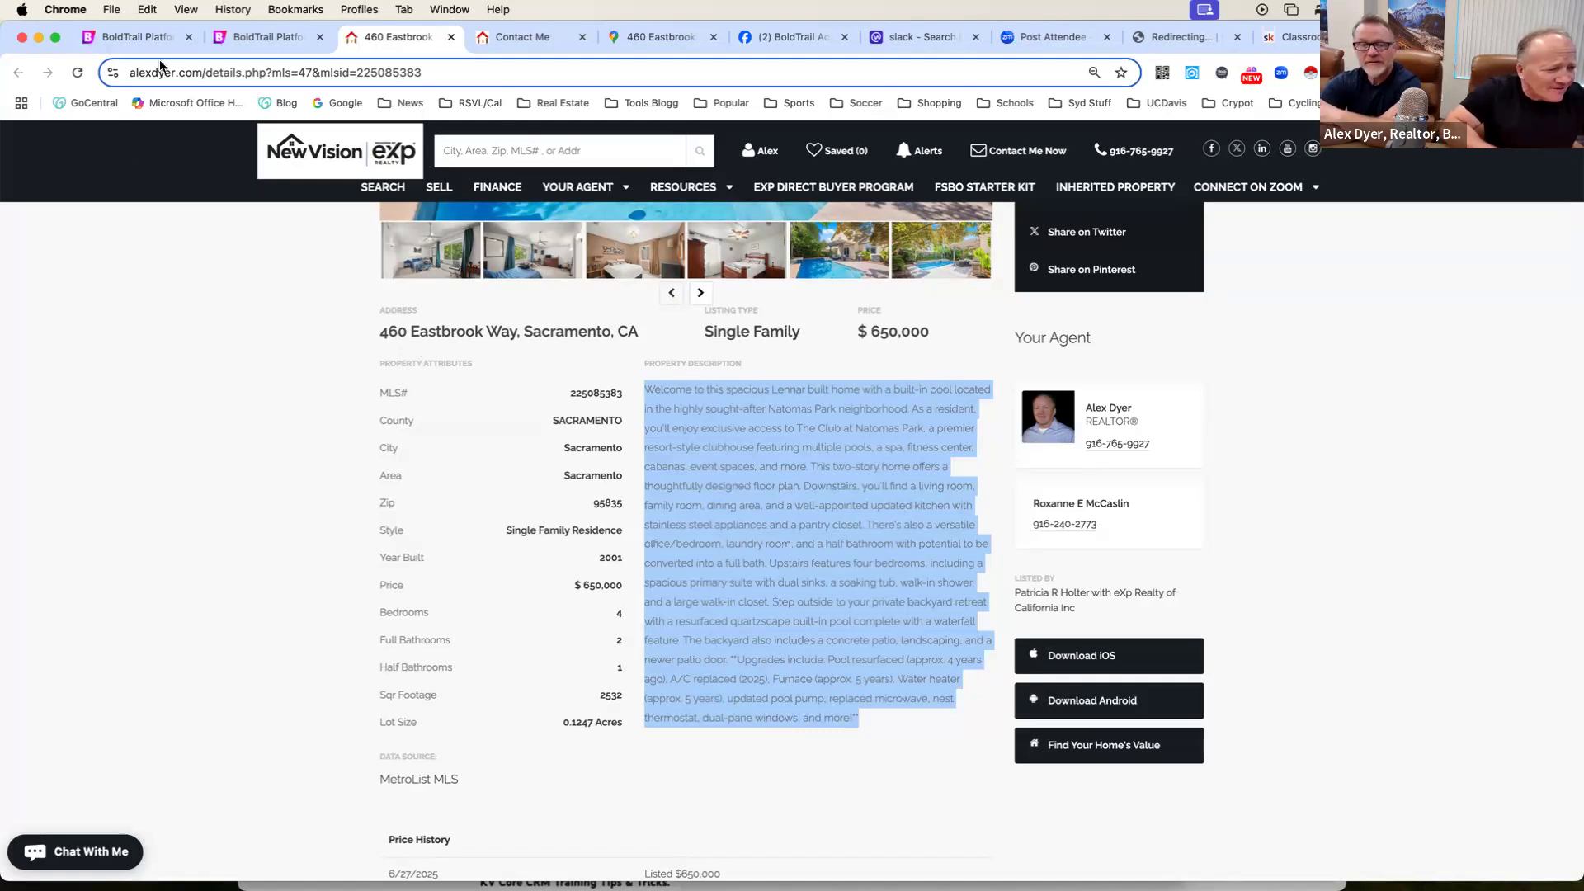
left_click(132, 37)
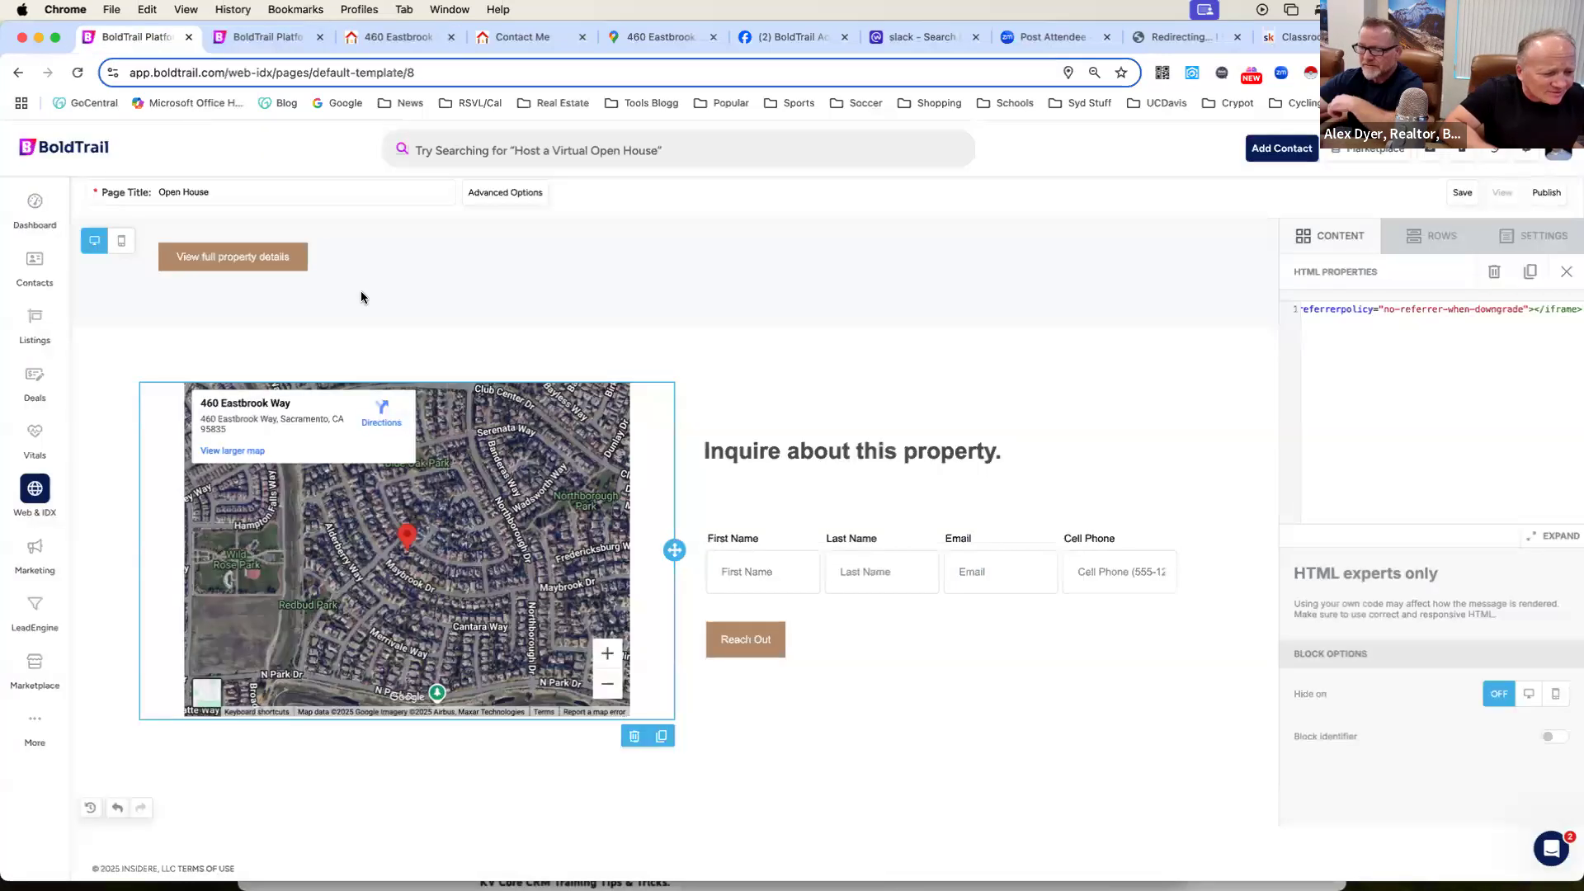
Leave the page editor for the DesignCenter marketing tool and select the open house listing by its street address.
left_click(33, 205)
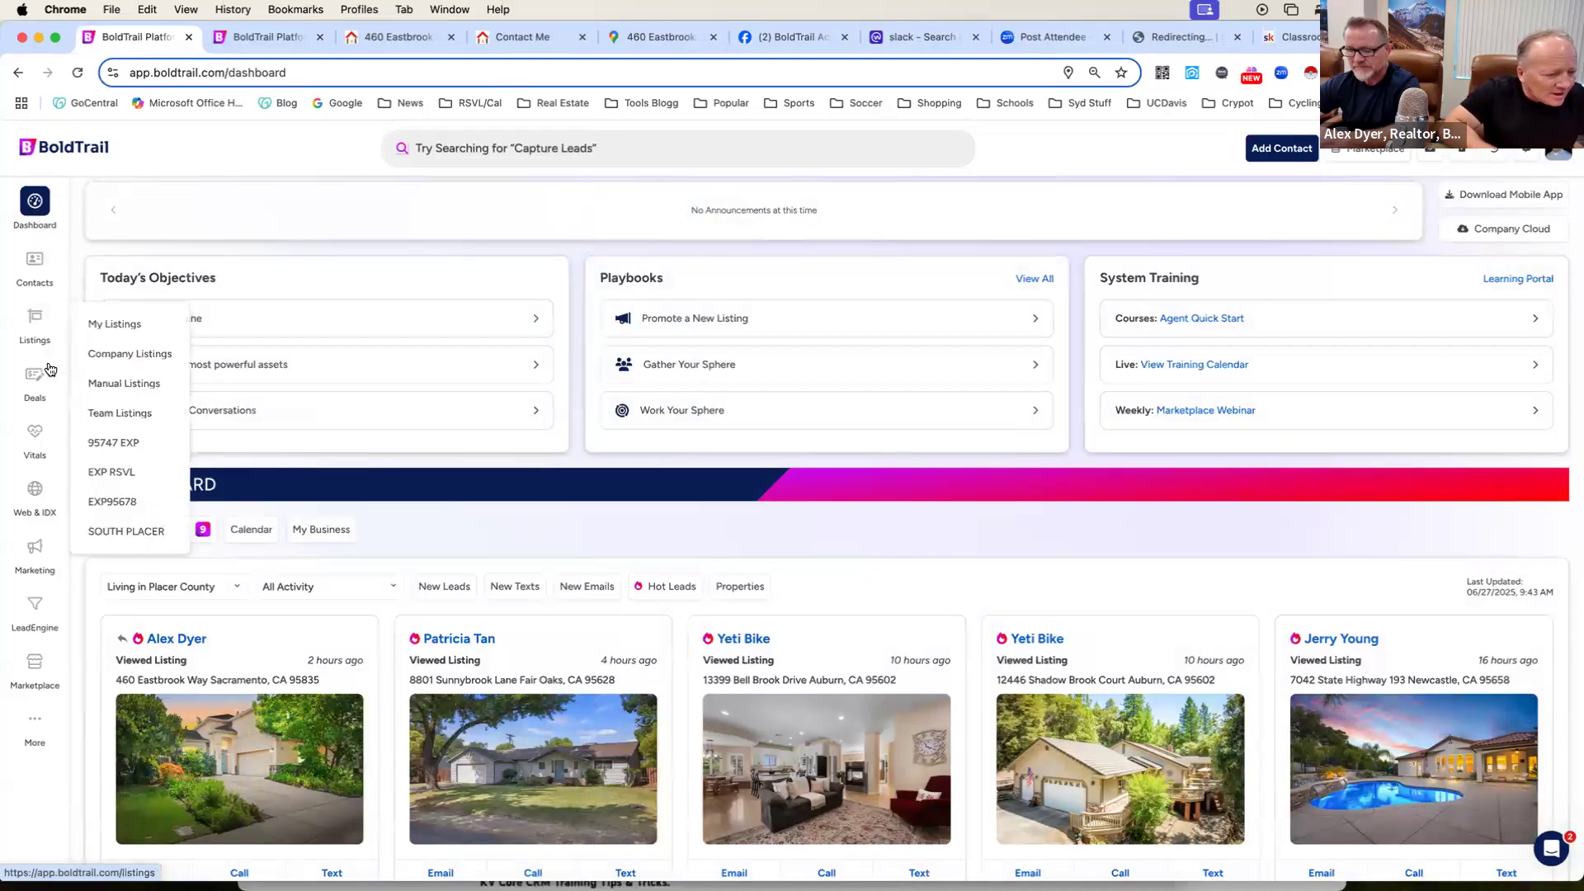
left_click(45, 555)
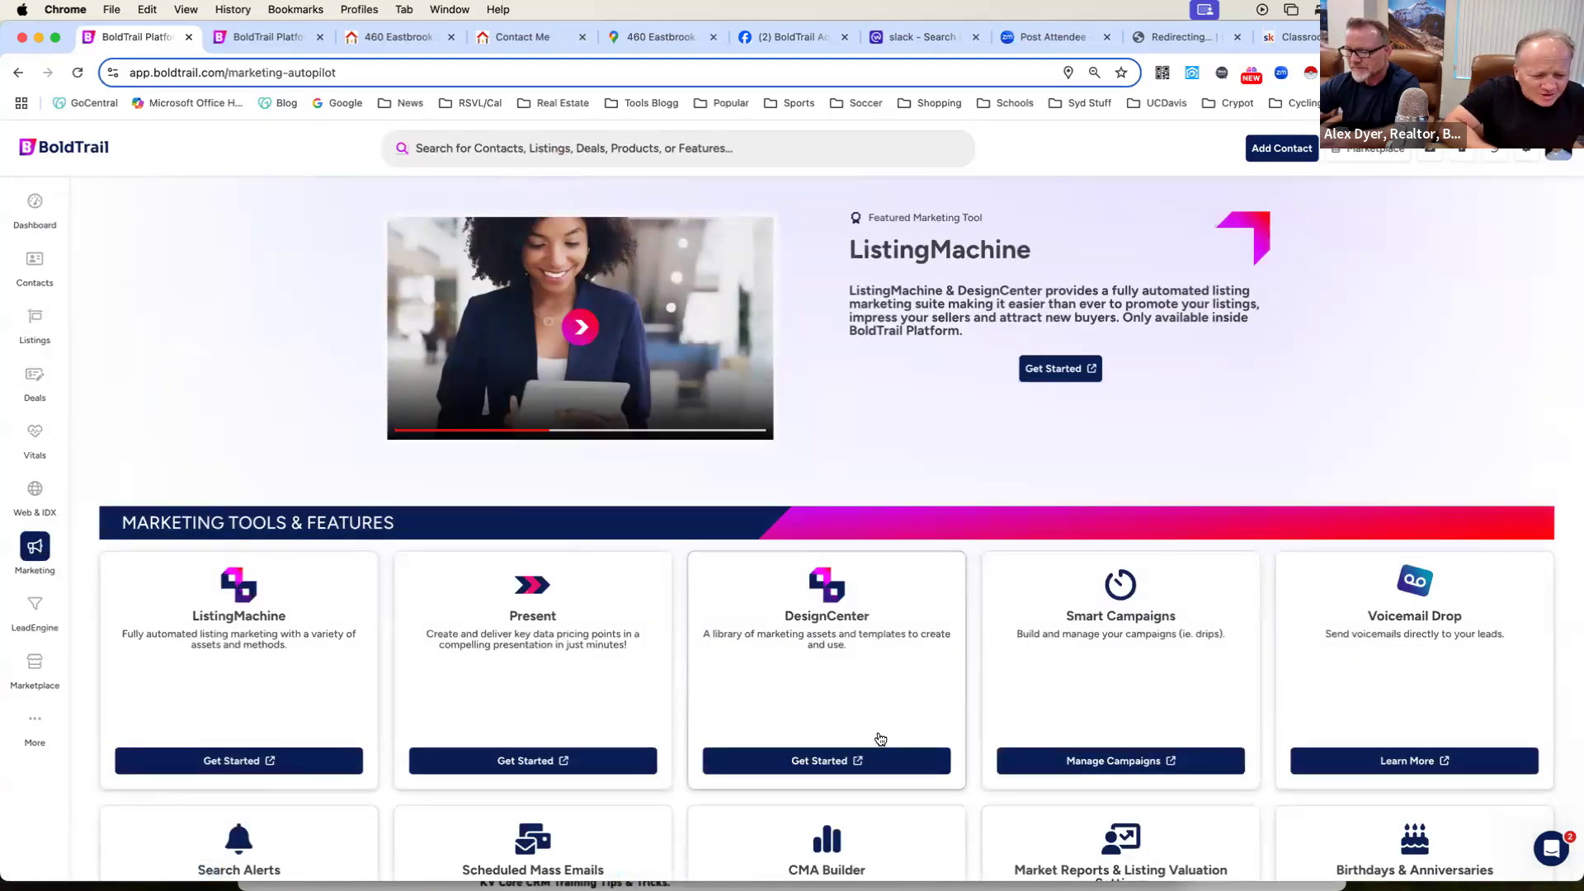
left_click(832, 764)
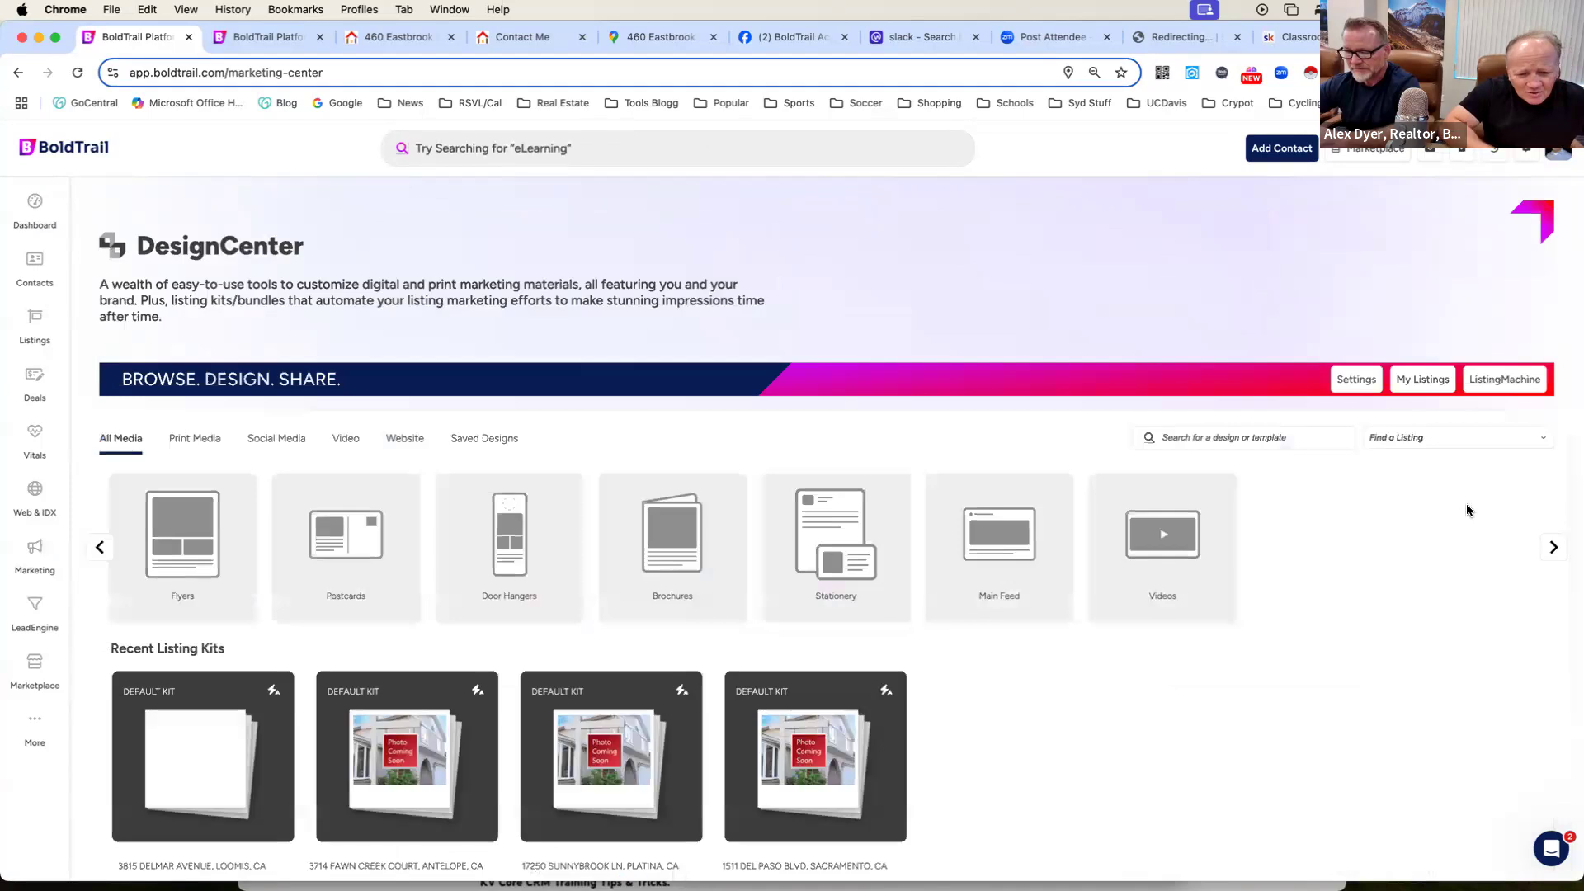
left_click(1451, 442)
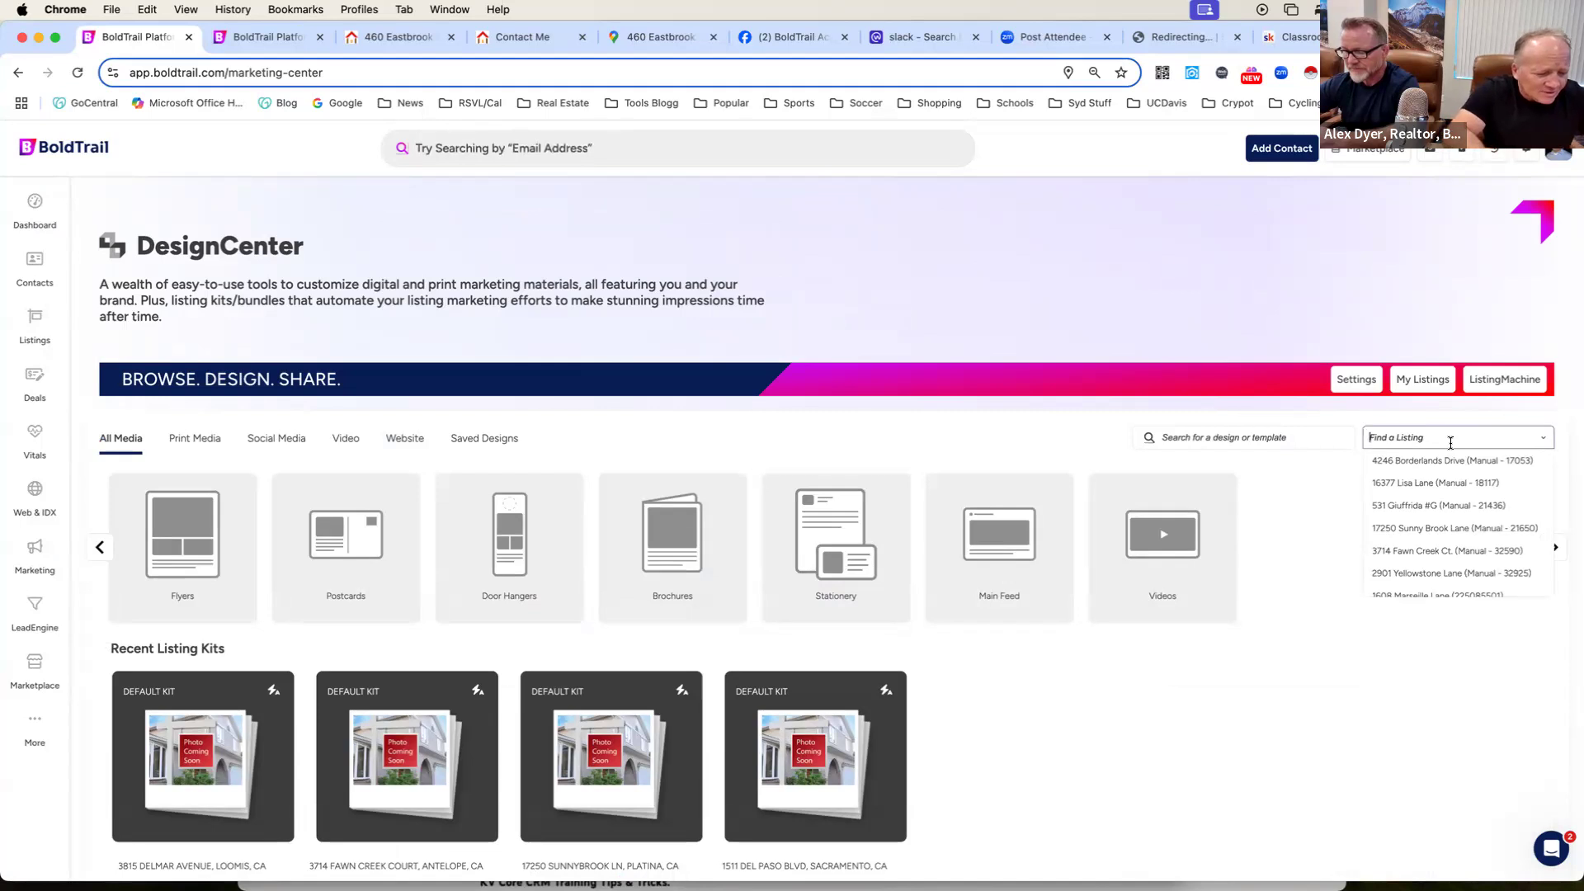
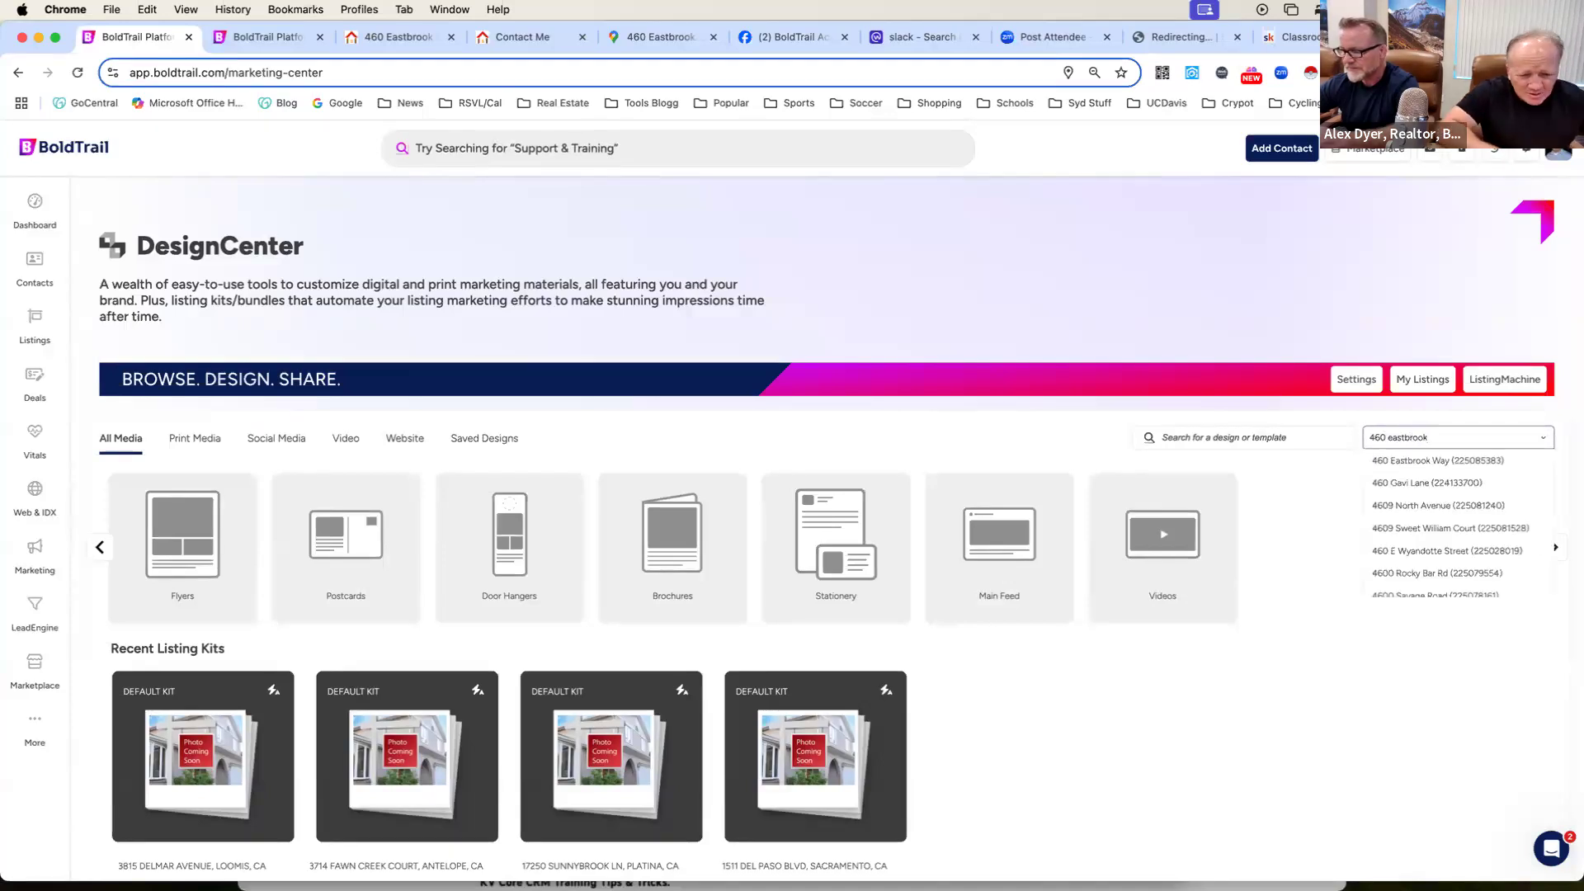
left_click(1454, 461)
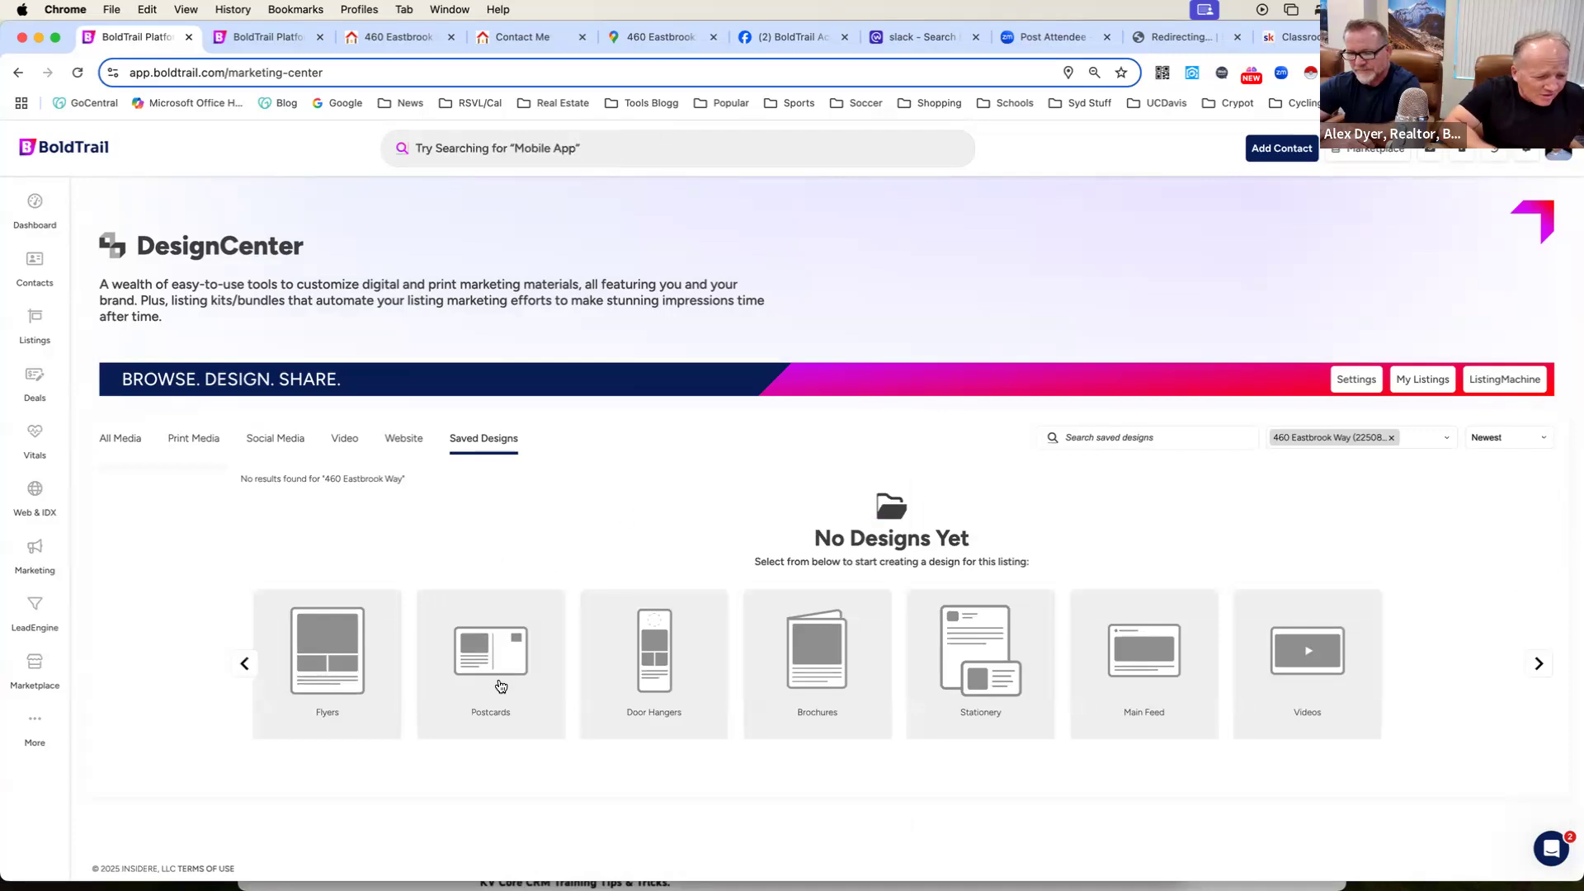
Open the Traditional Balance 4 x 9" two-sided door hanger template for the listing and examine its front page, branding and listing settings.
left_click(650, 670)
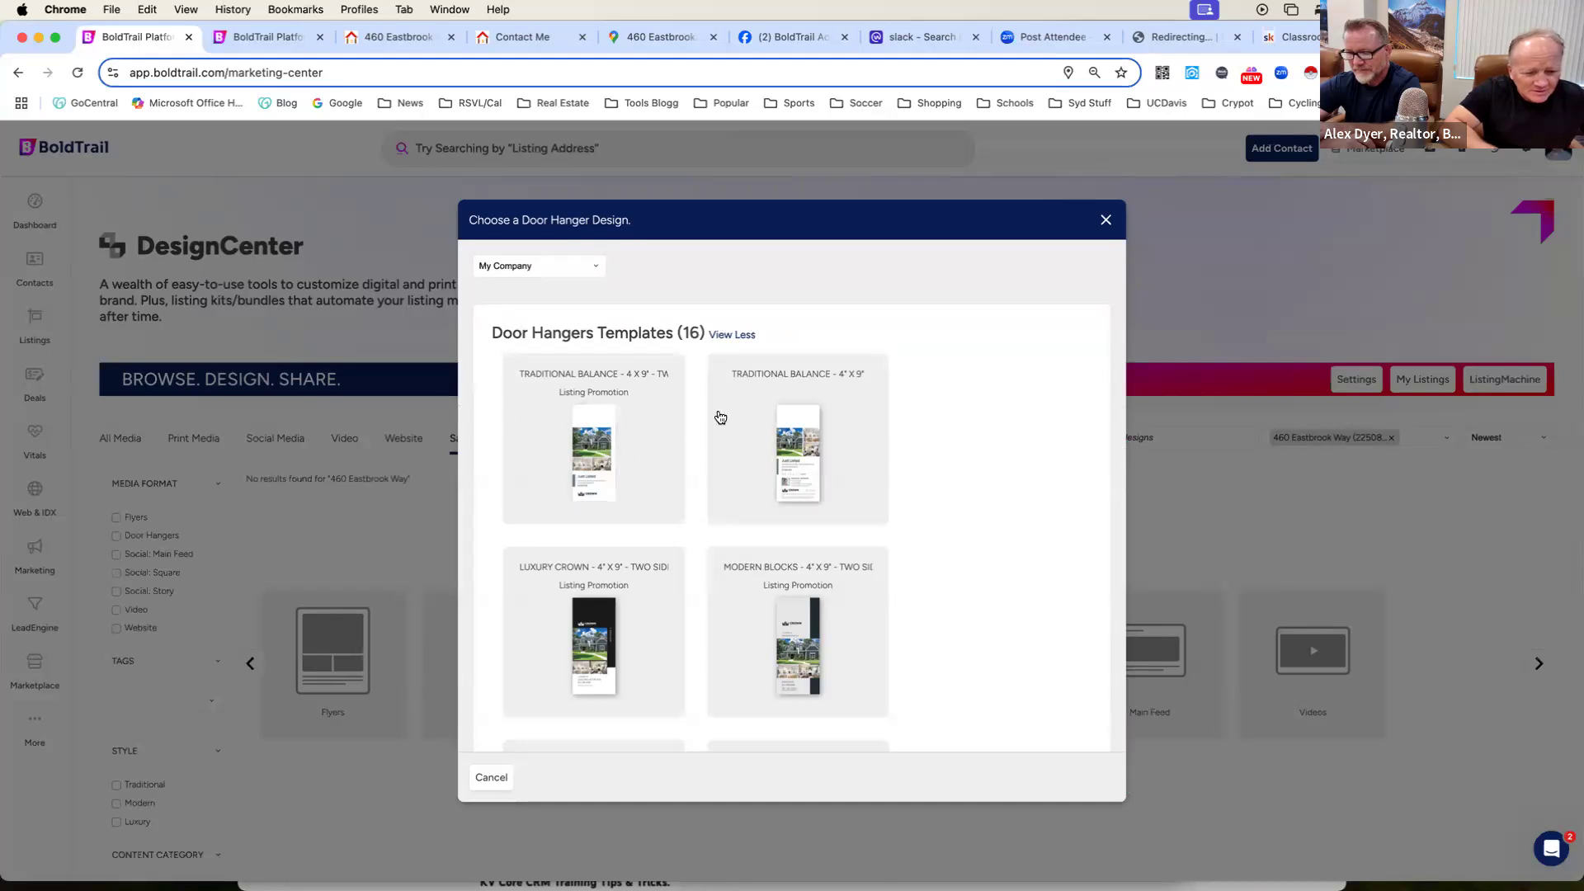
left_click(606, 452)
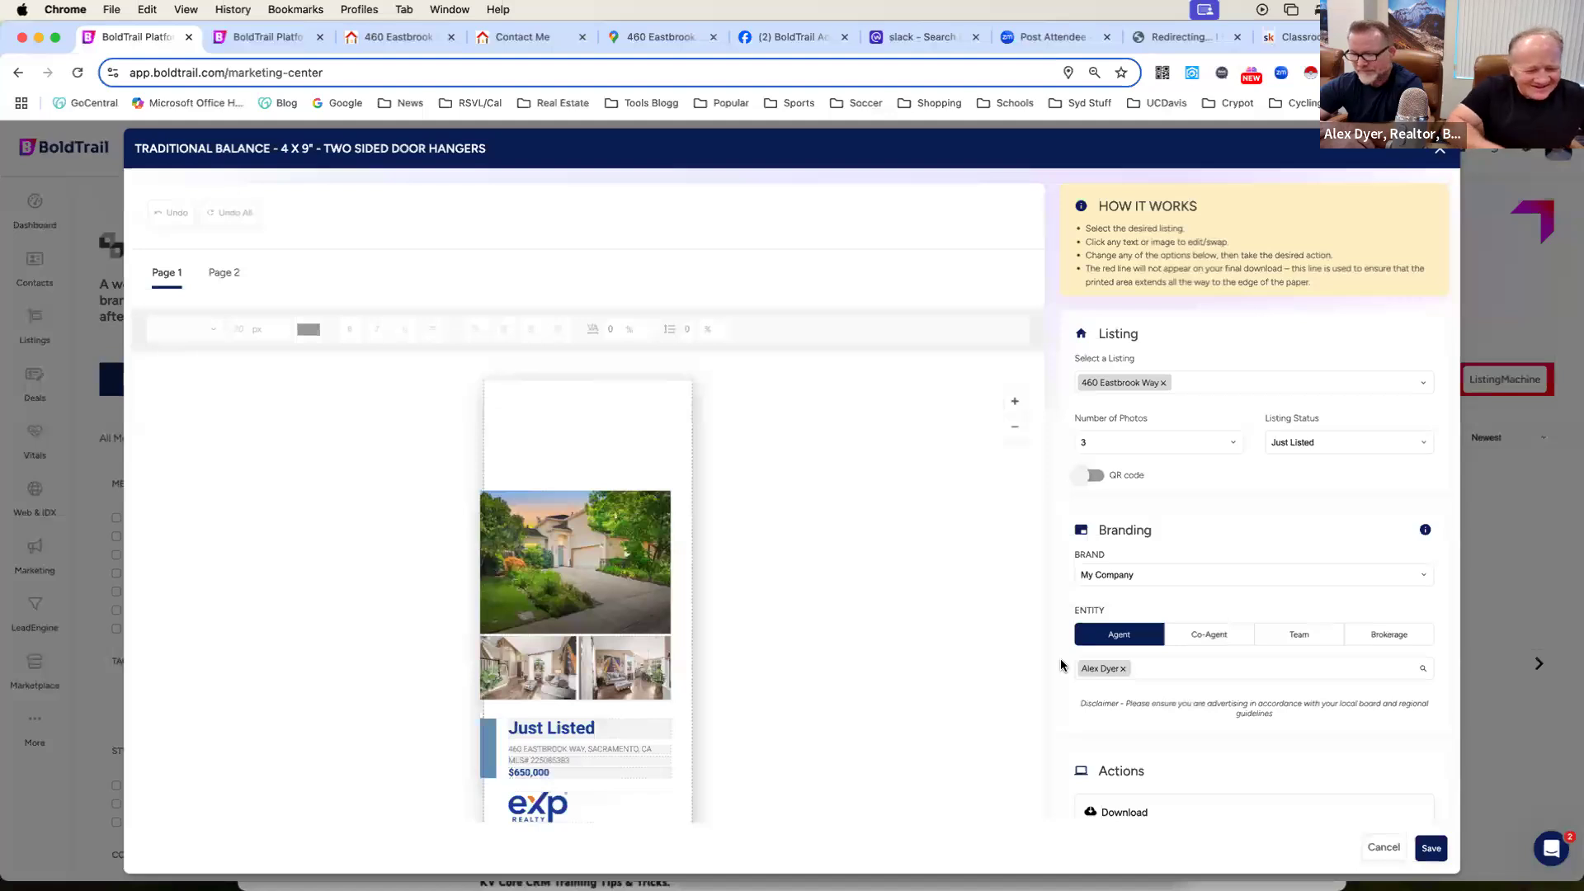
scroll(974, 658, "down", 1)
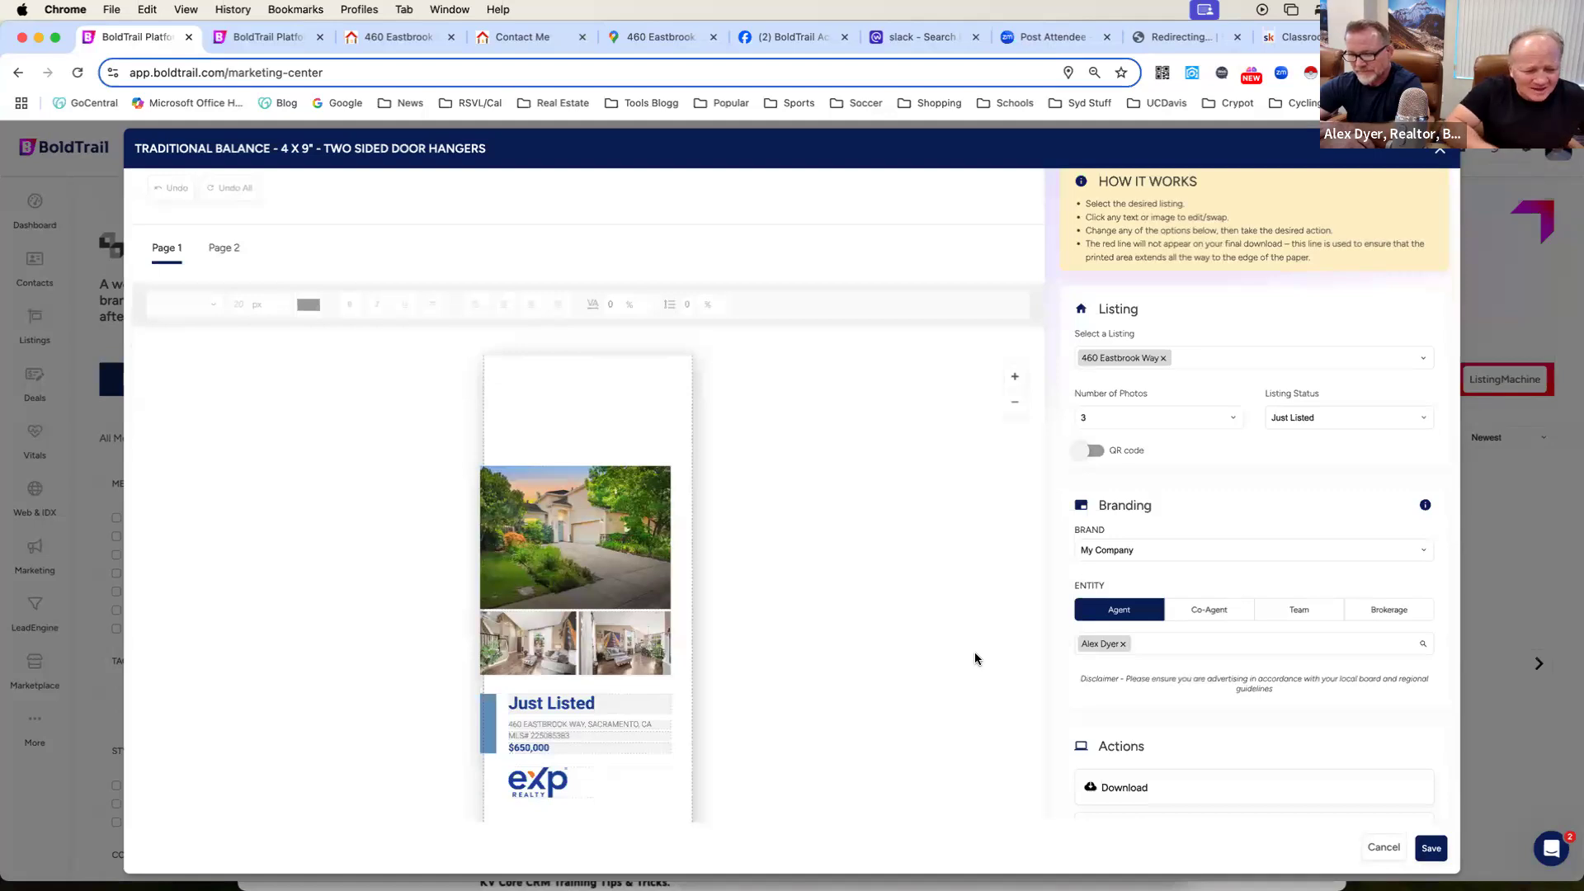
scroll(974, 658, "down", 3)
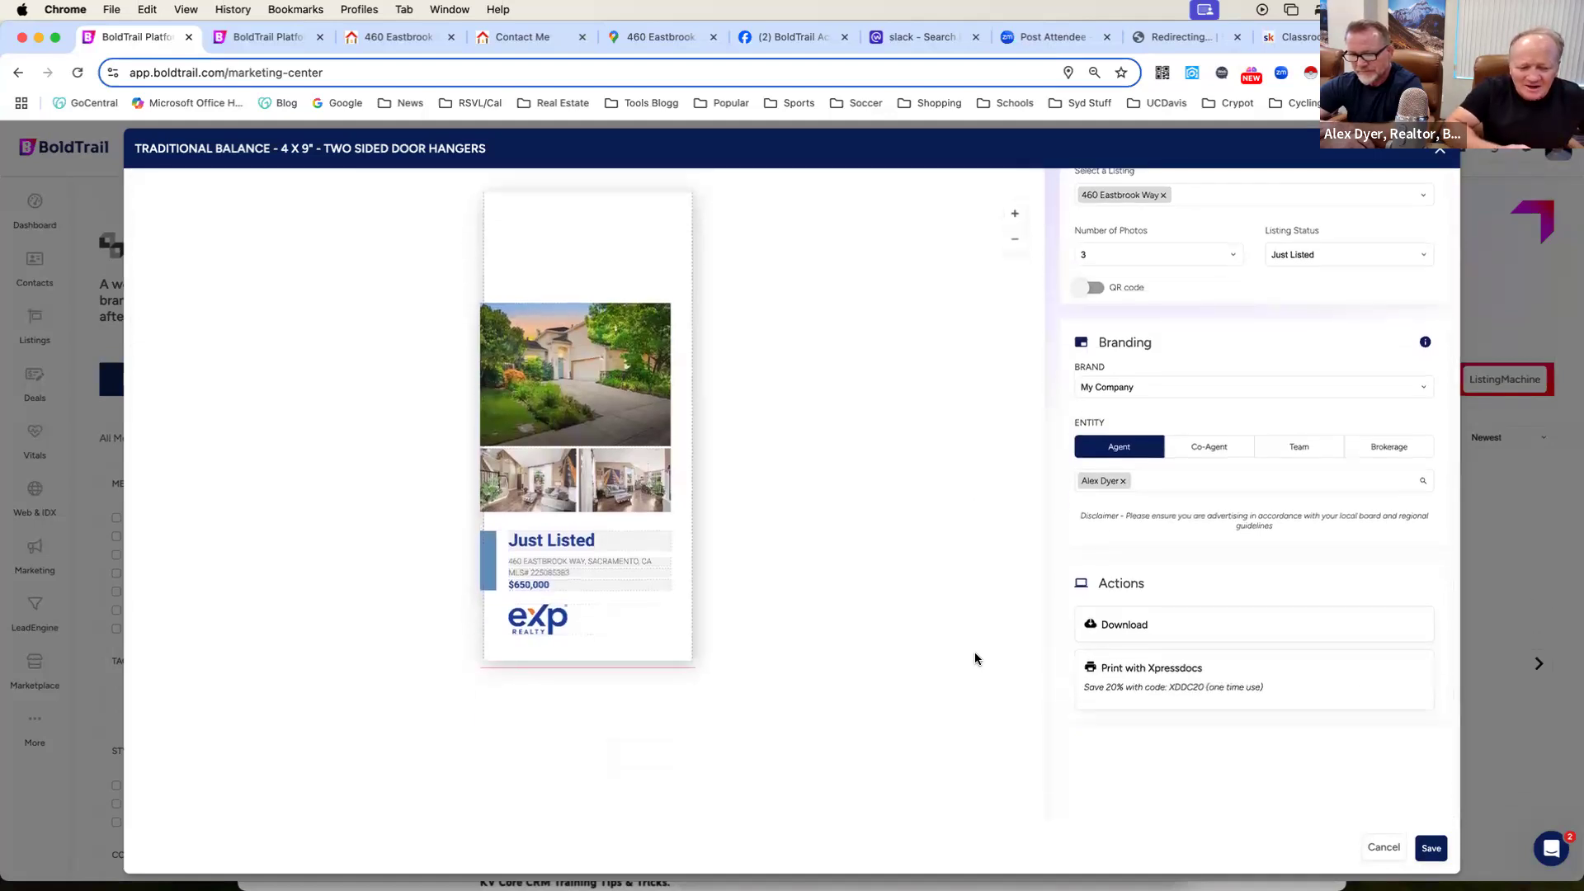
scroll(974, 658, "up", 3)
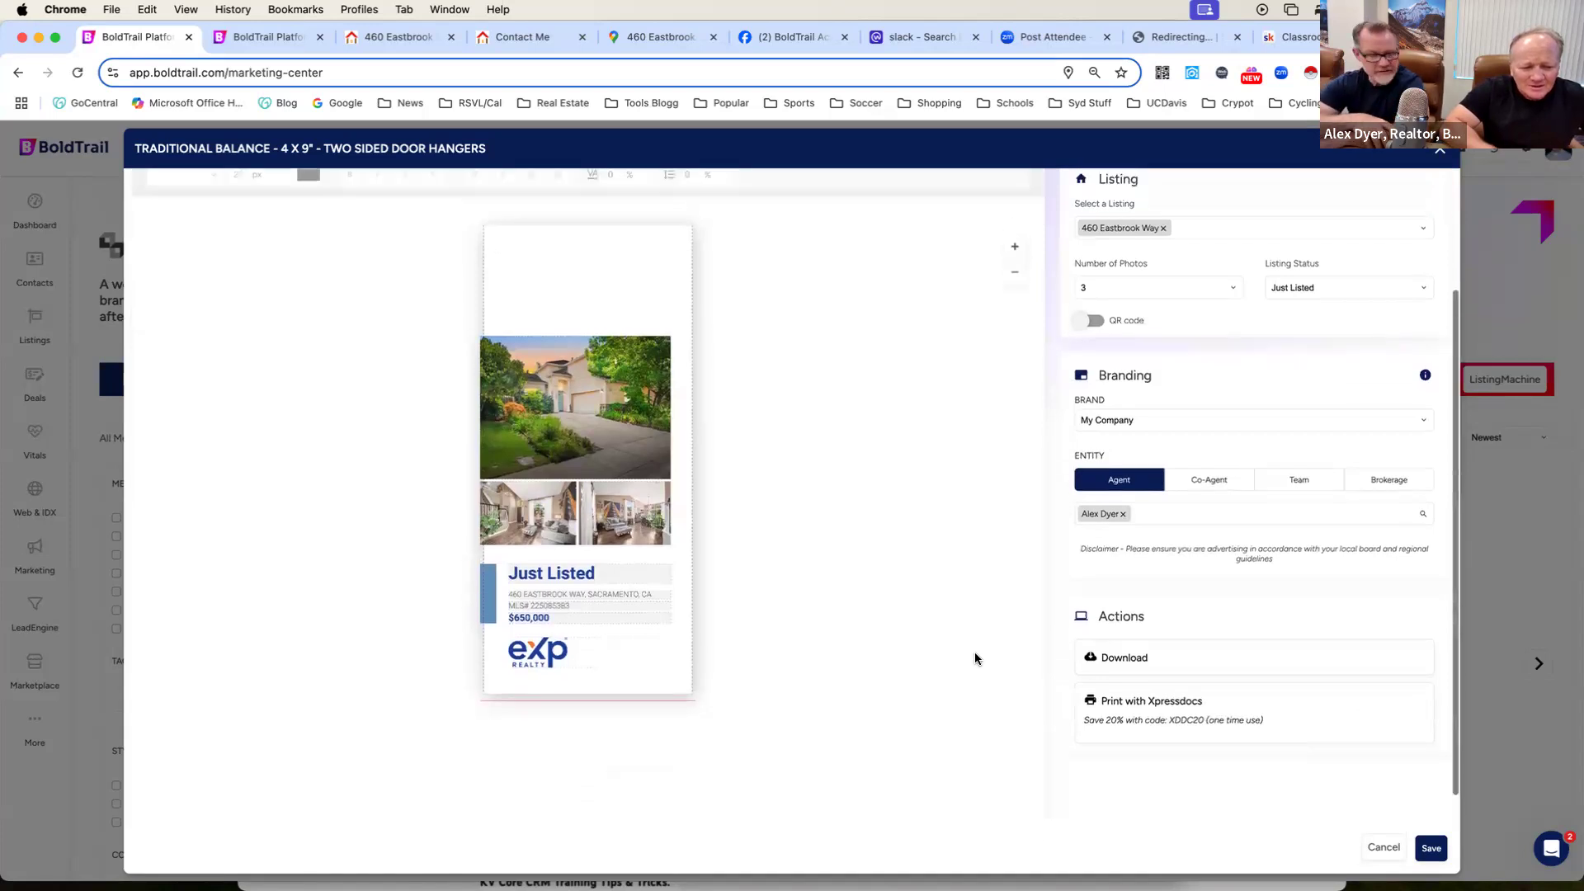
scroll(975, 659, "up", 2)
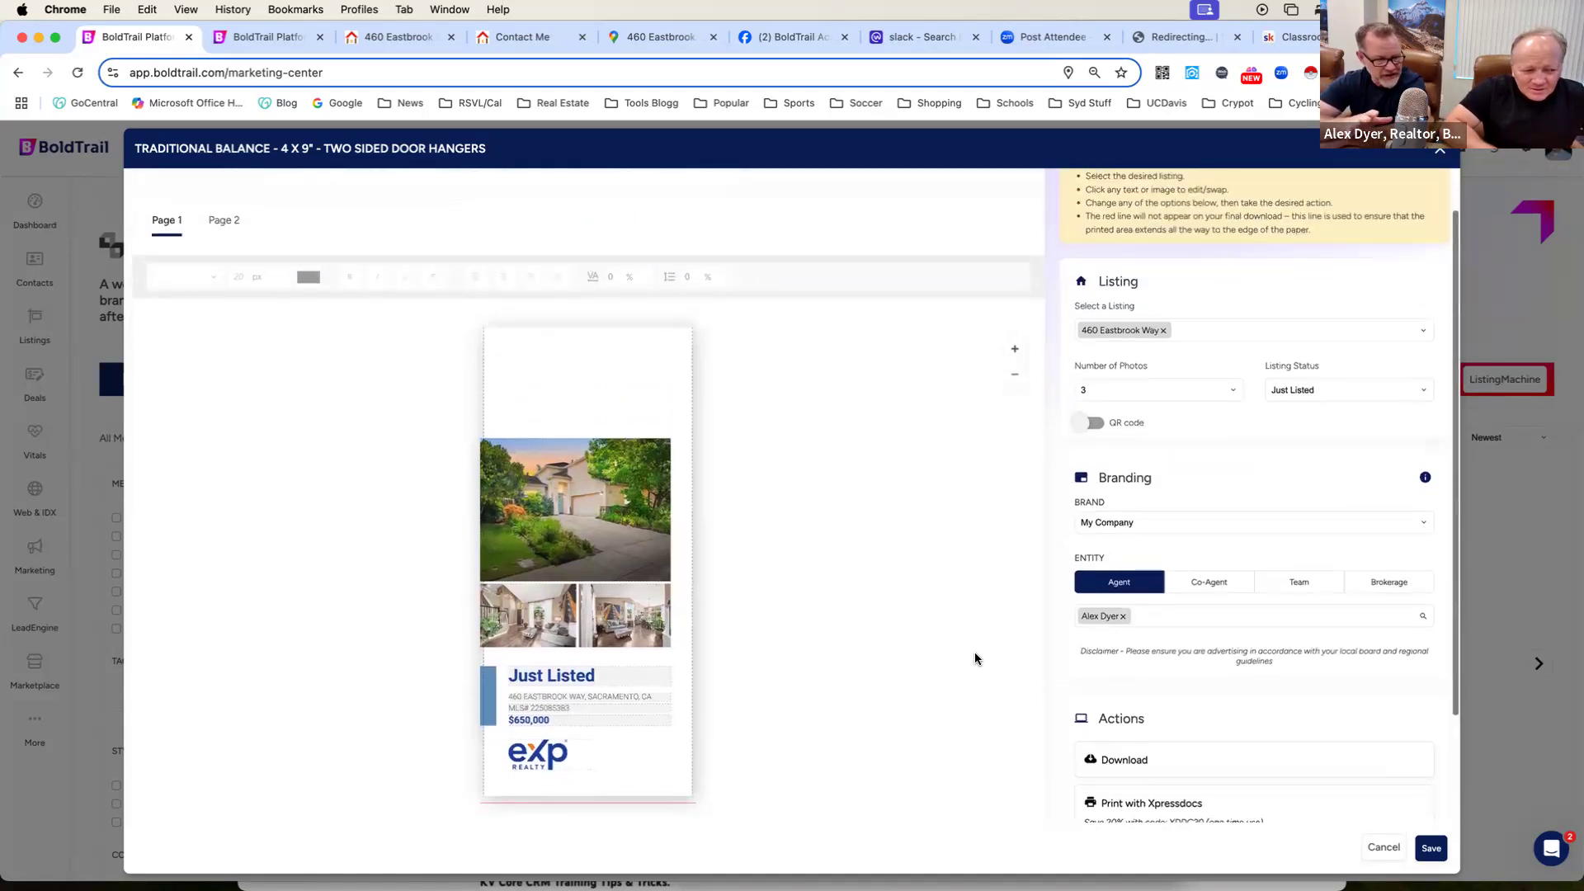
scroll(975, 658, "down", 1)
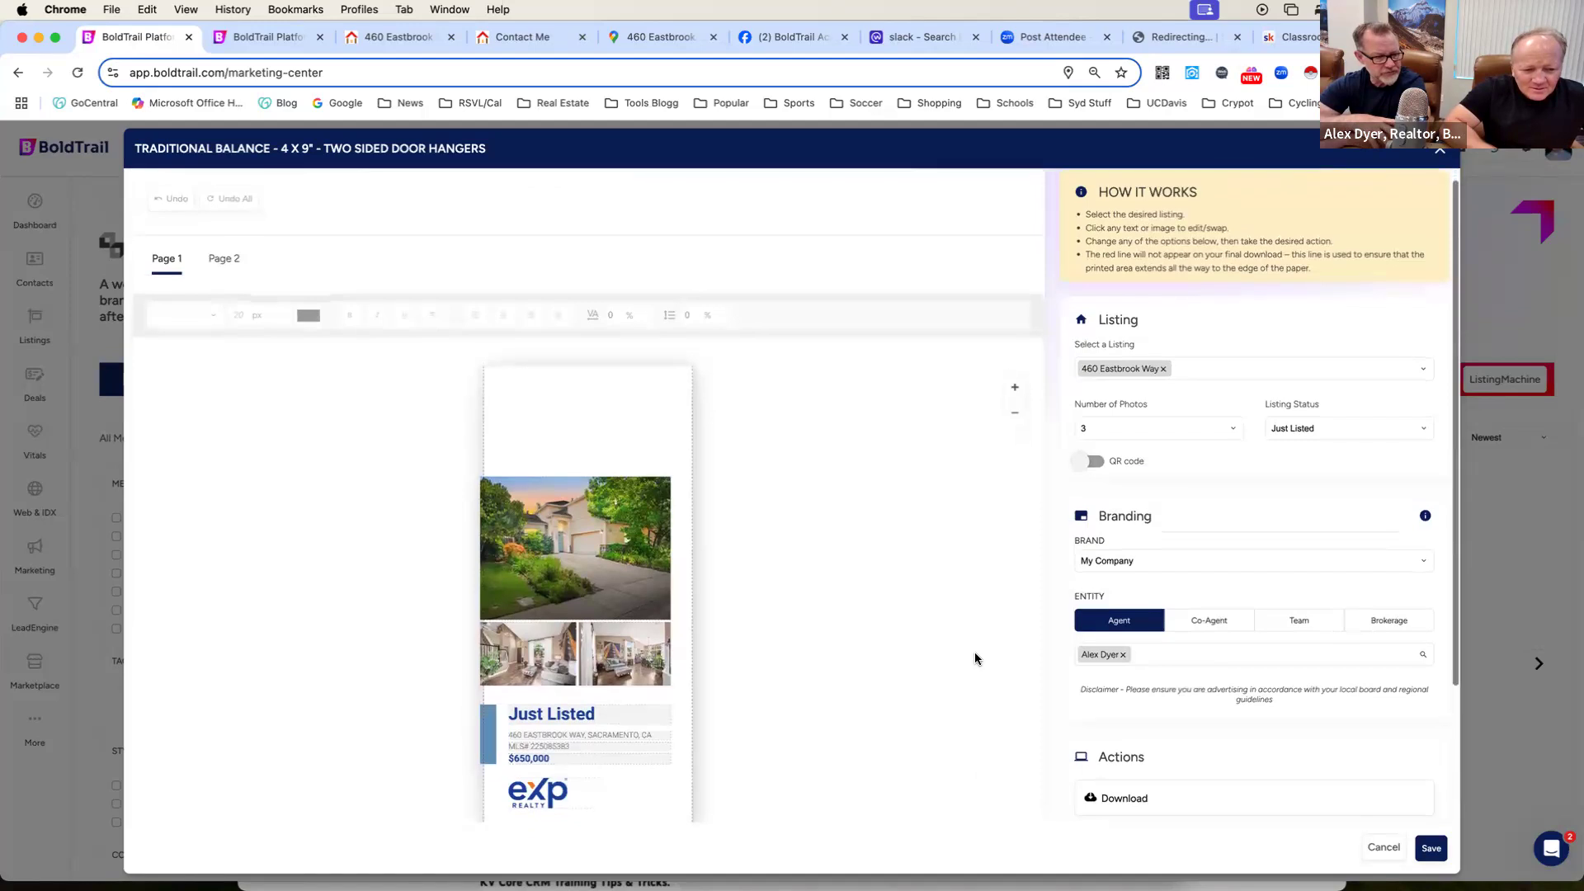
scroll(974, 658, "down", 1)
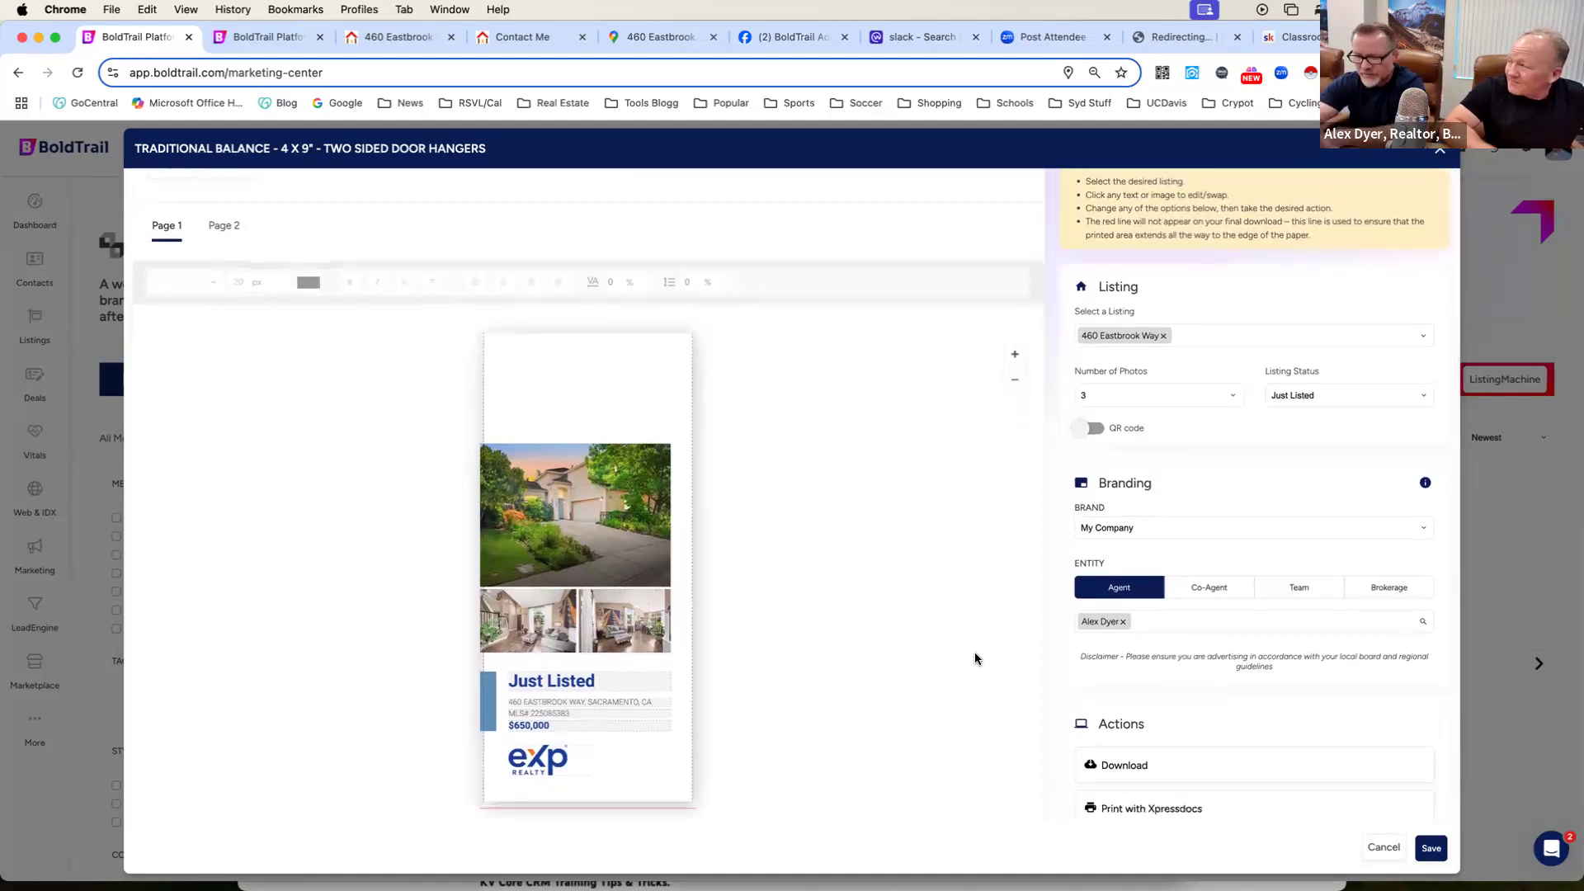
scroll(975, 658, "down", 1)
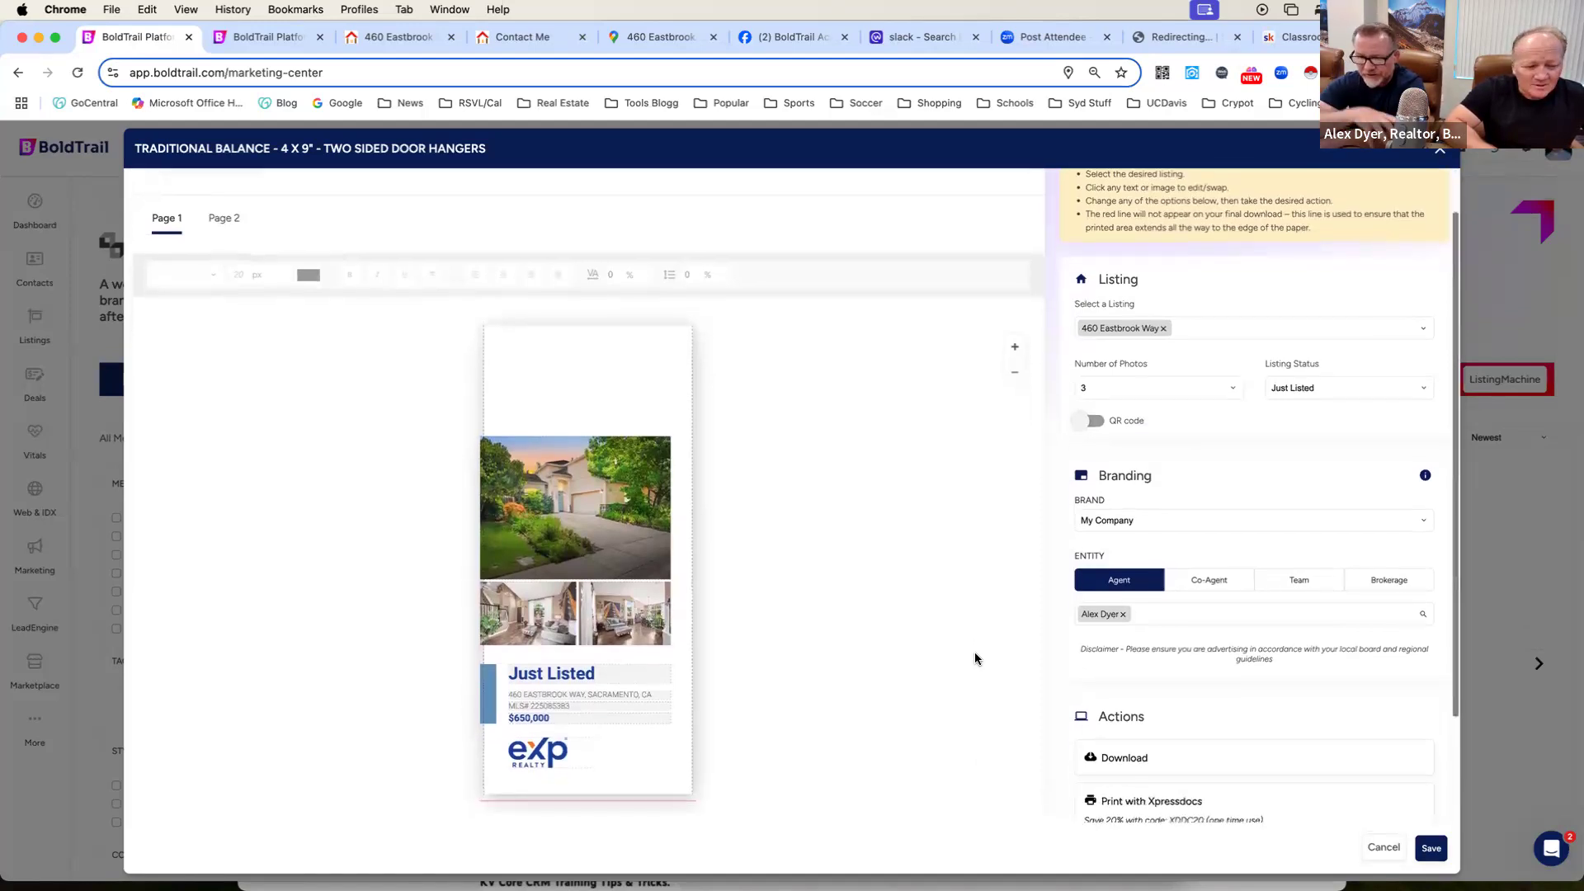
scroll(974, 658, "up", 3)
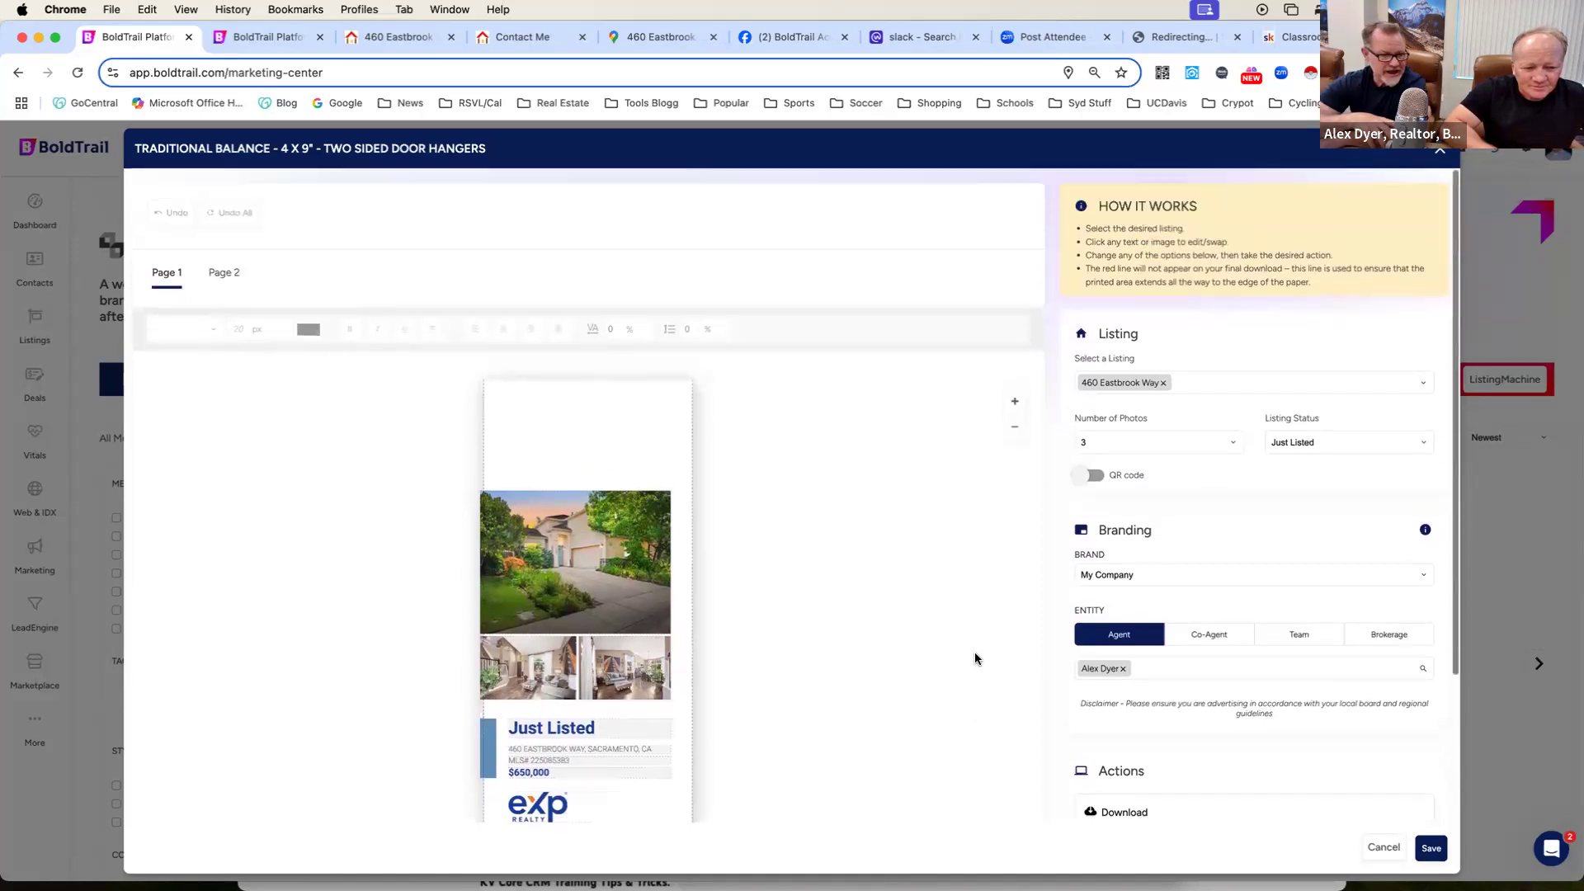
scroll(974, 658, "down", 1)
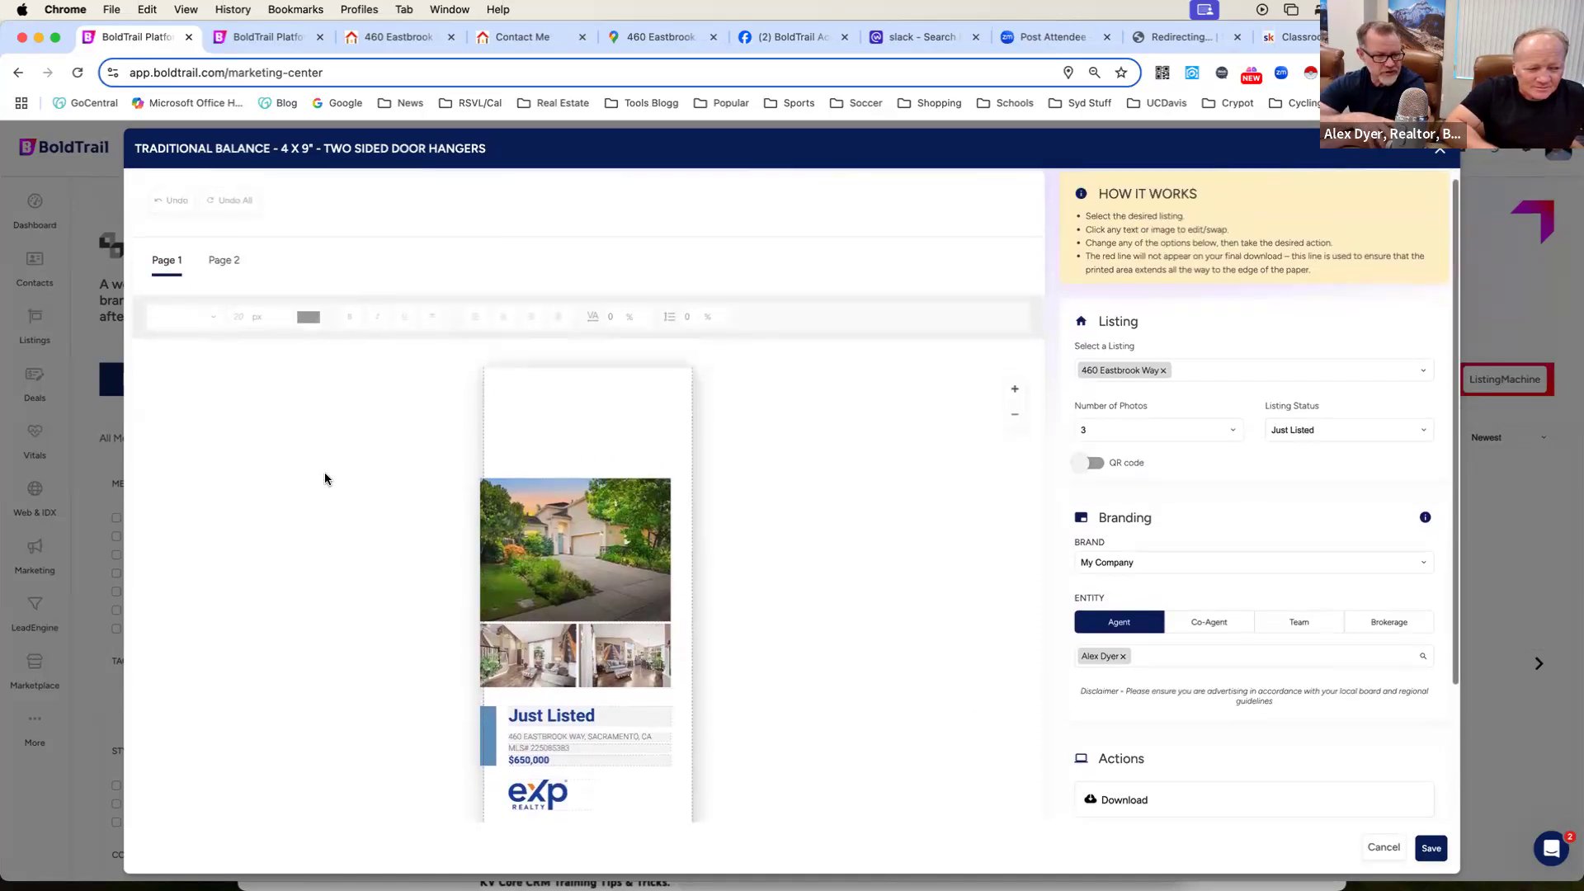
Examine page 2 of the door hanger and the Print with Xpressdocs option, and close the design without saving.
left_click(221, 261)
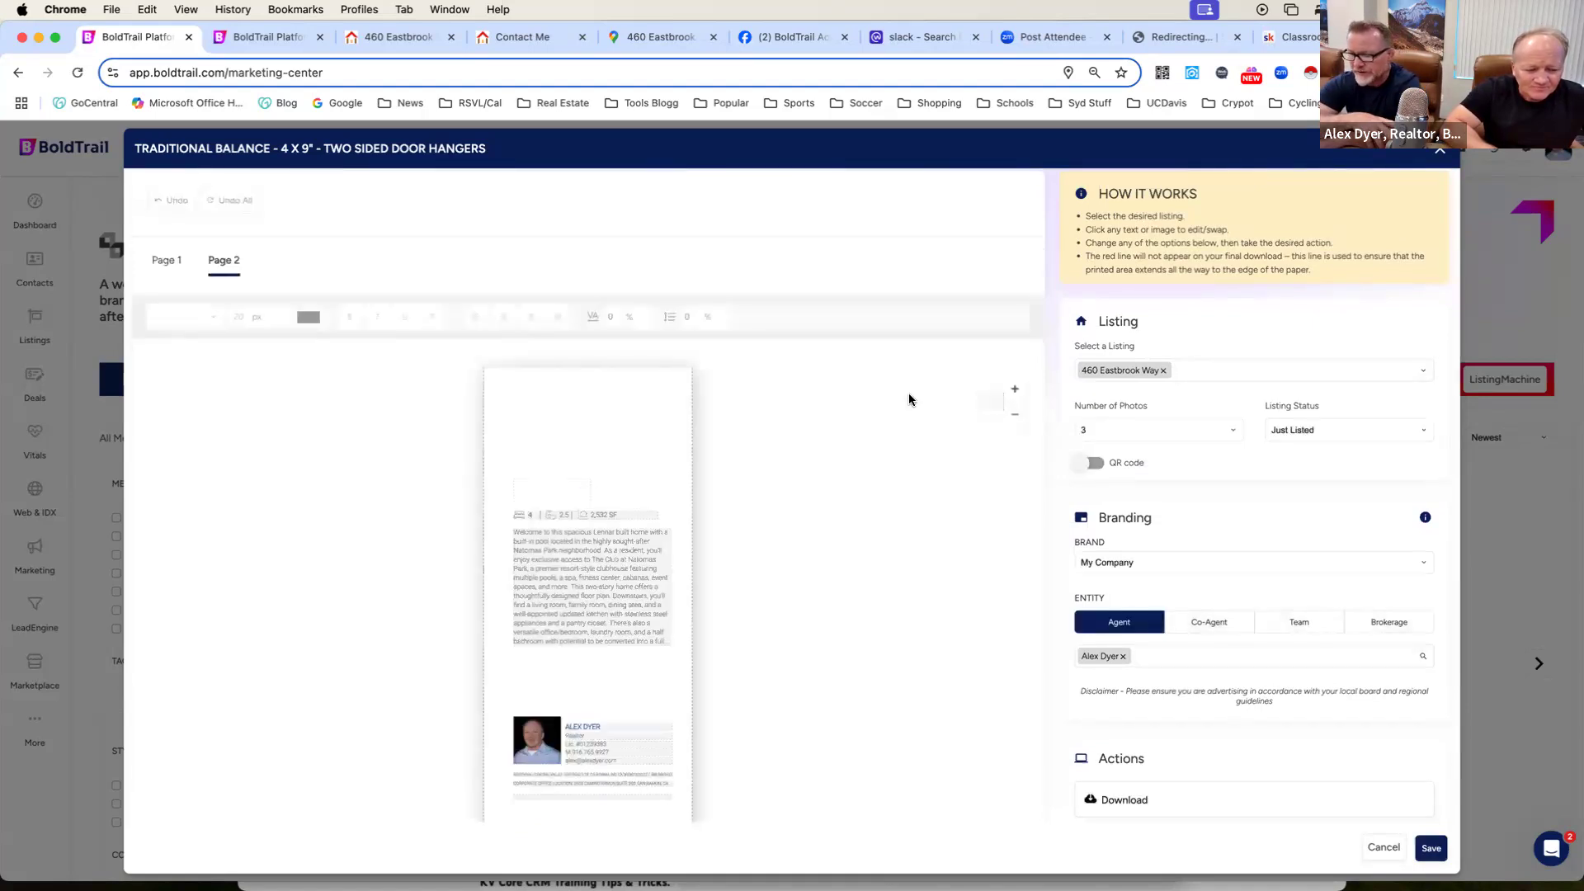
scroll(909, 400, "down", 2)
scroll(908, 399, "down", 4)
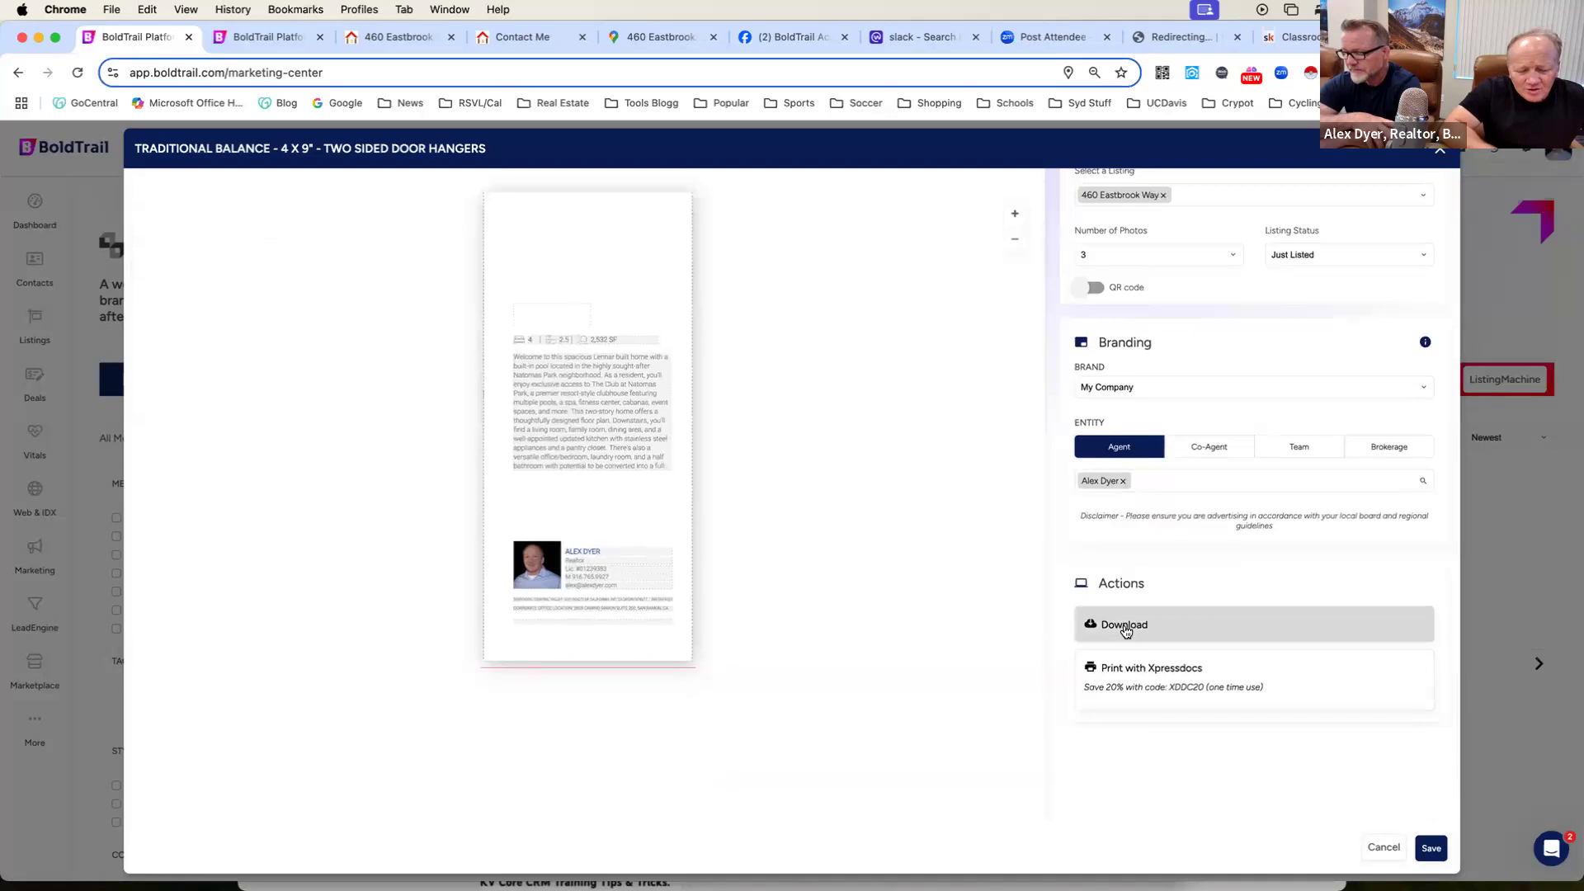
left_click(1115, 670)
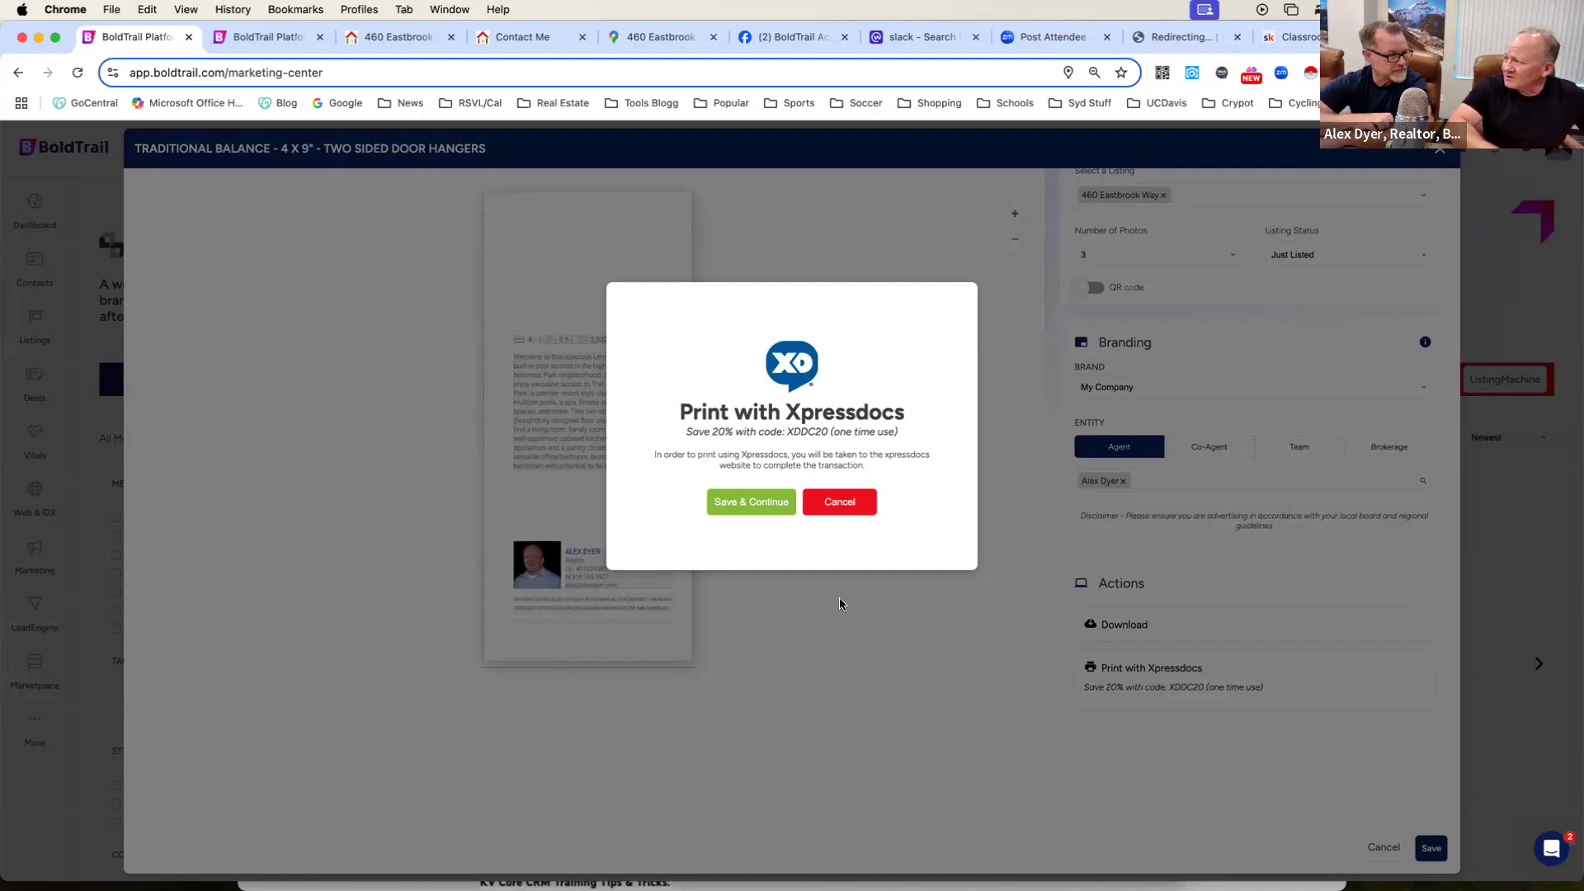
left_click(840, 503)
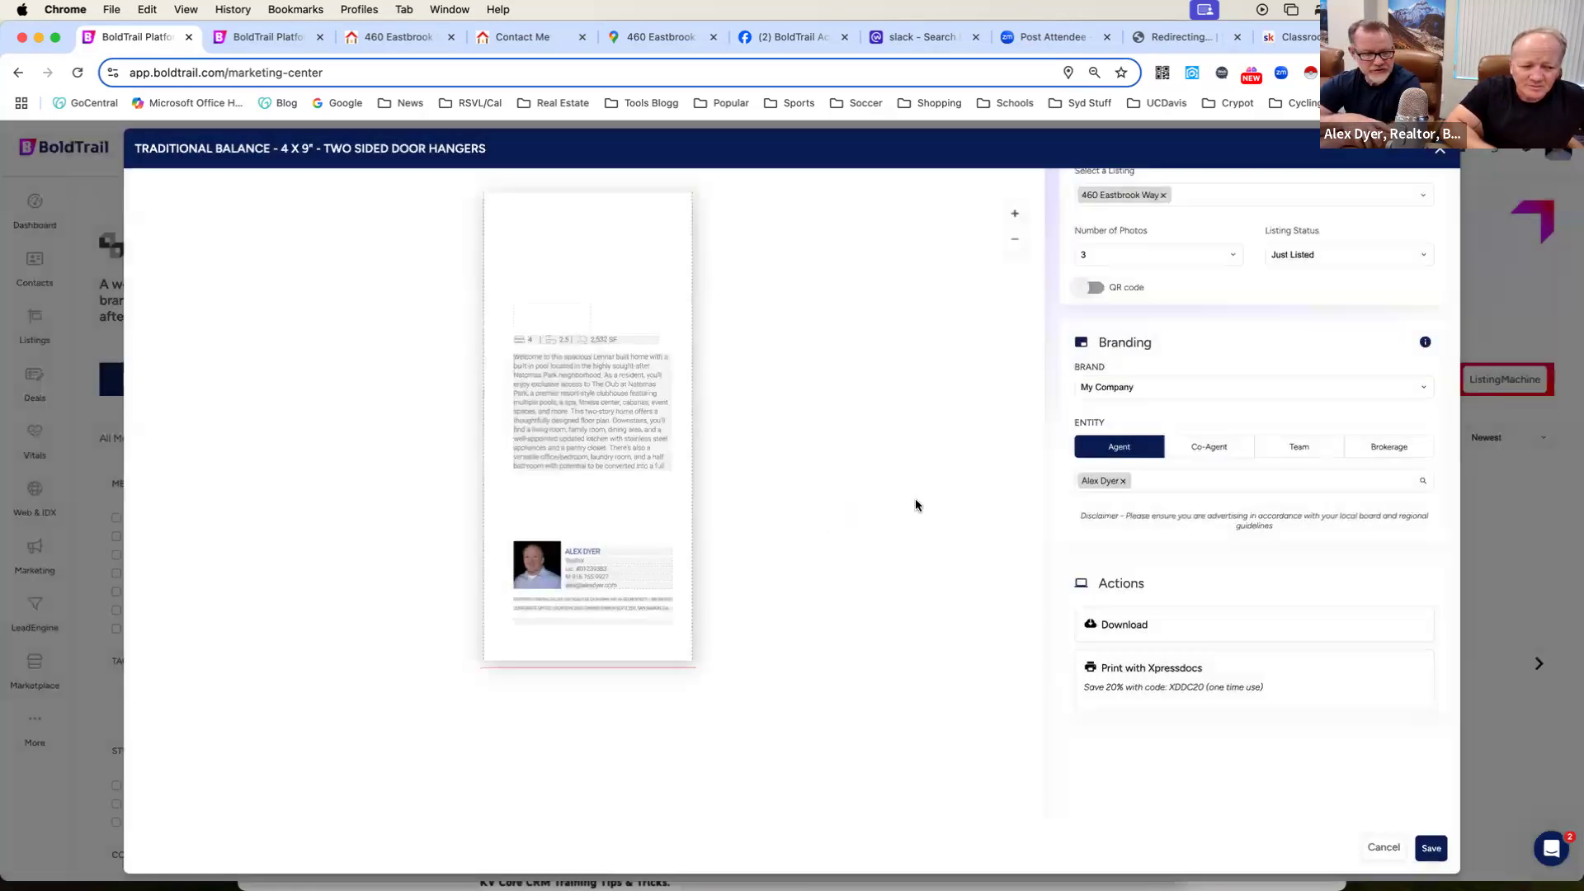
scroll(914, 498, "up", 3)
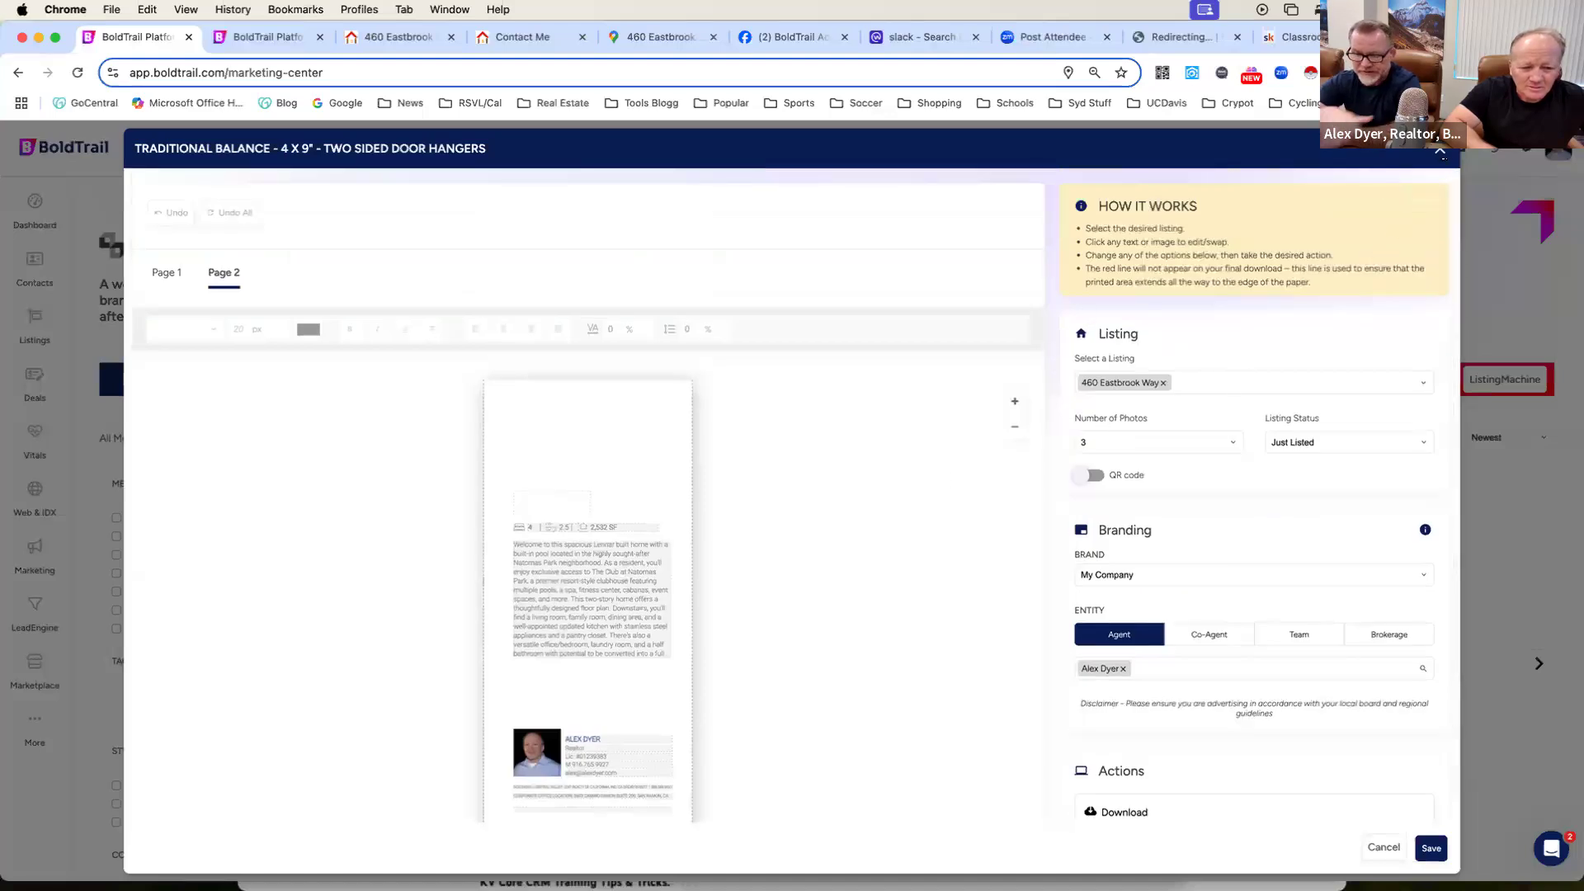
left_click(1440, 151)
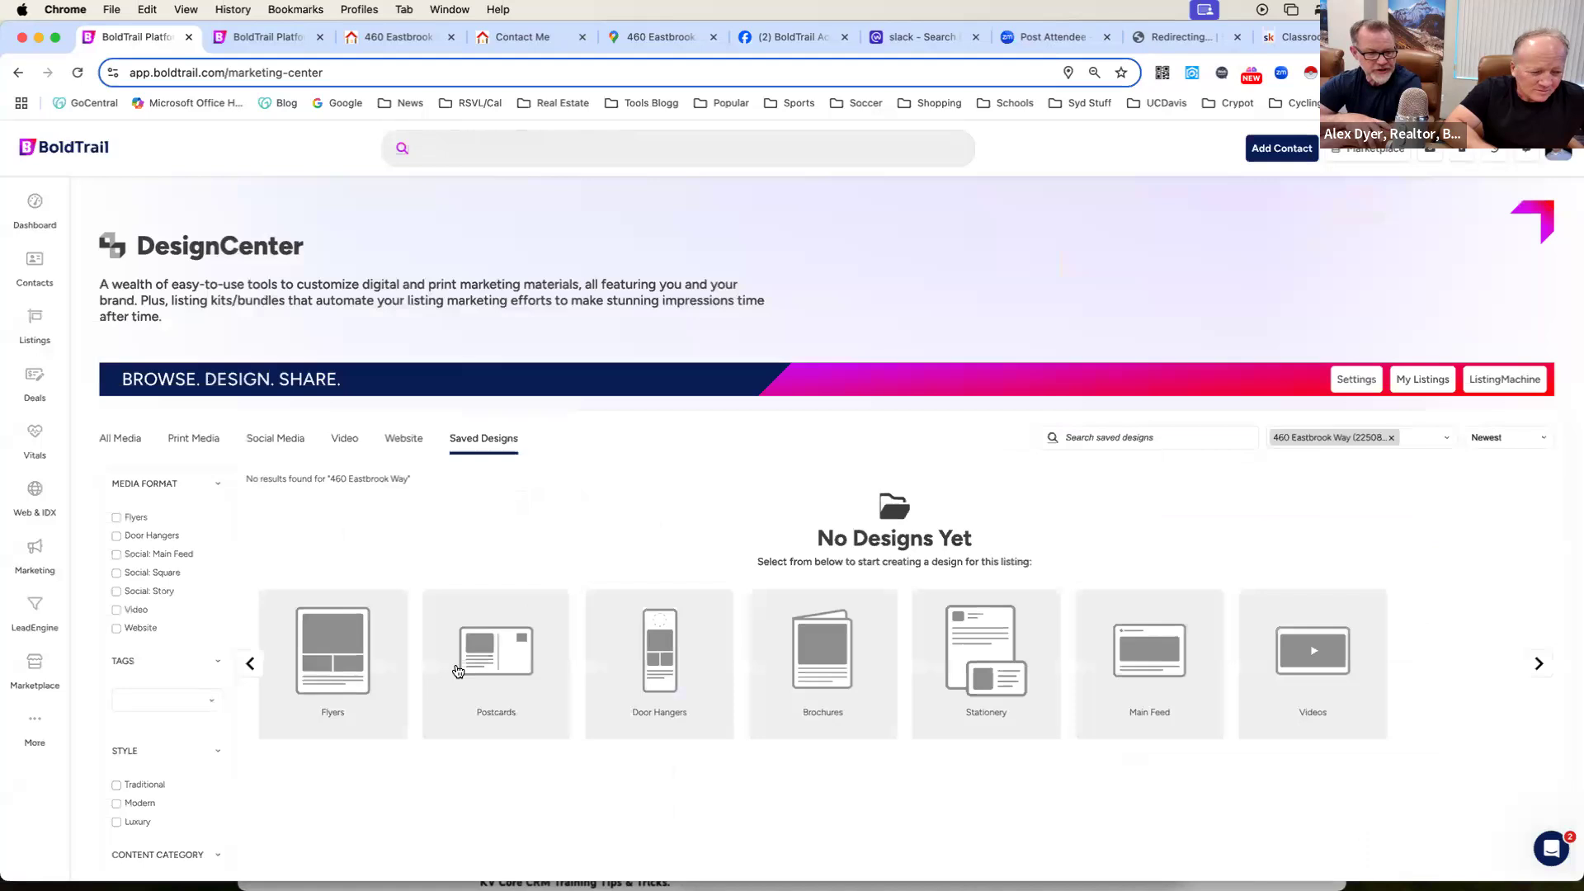
Open the Modern Blocks 8.5 x 11" two-page flyer template, examine its layout, listing, branding and print options, and close it without saving.
left_click(340, 673)
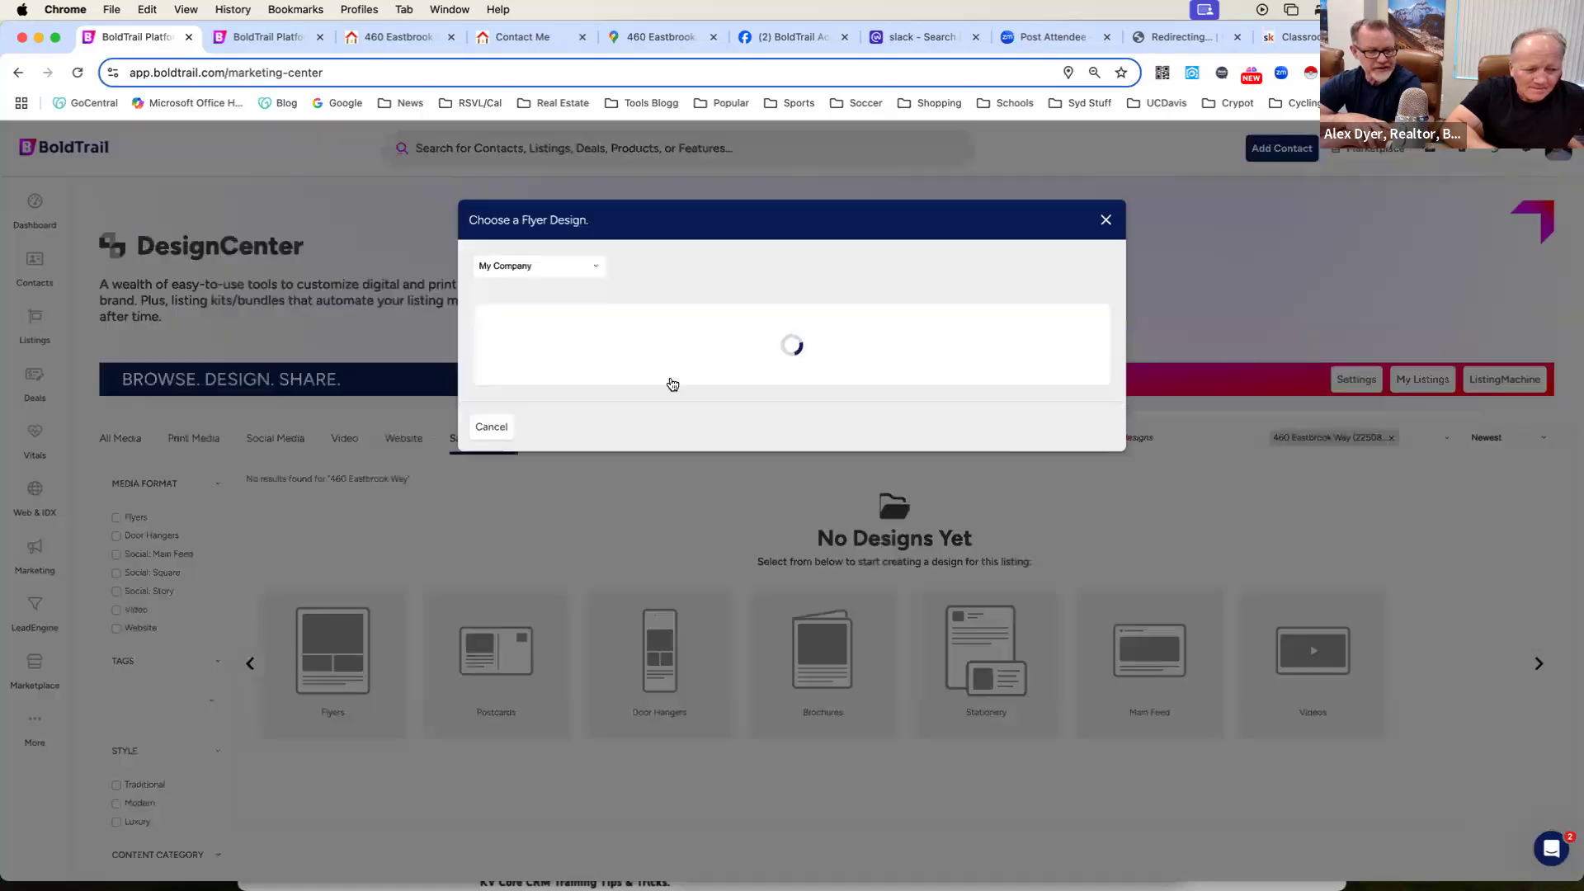
right_click(607, 462)
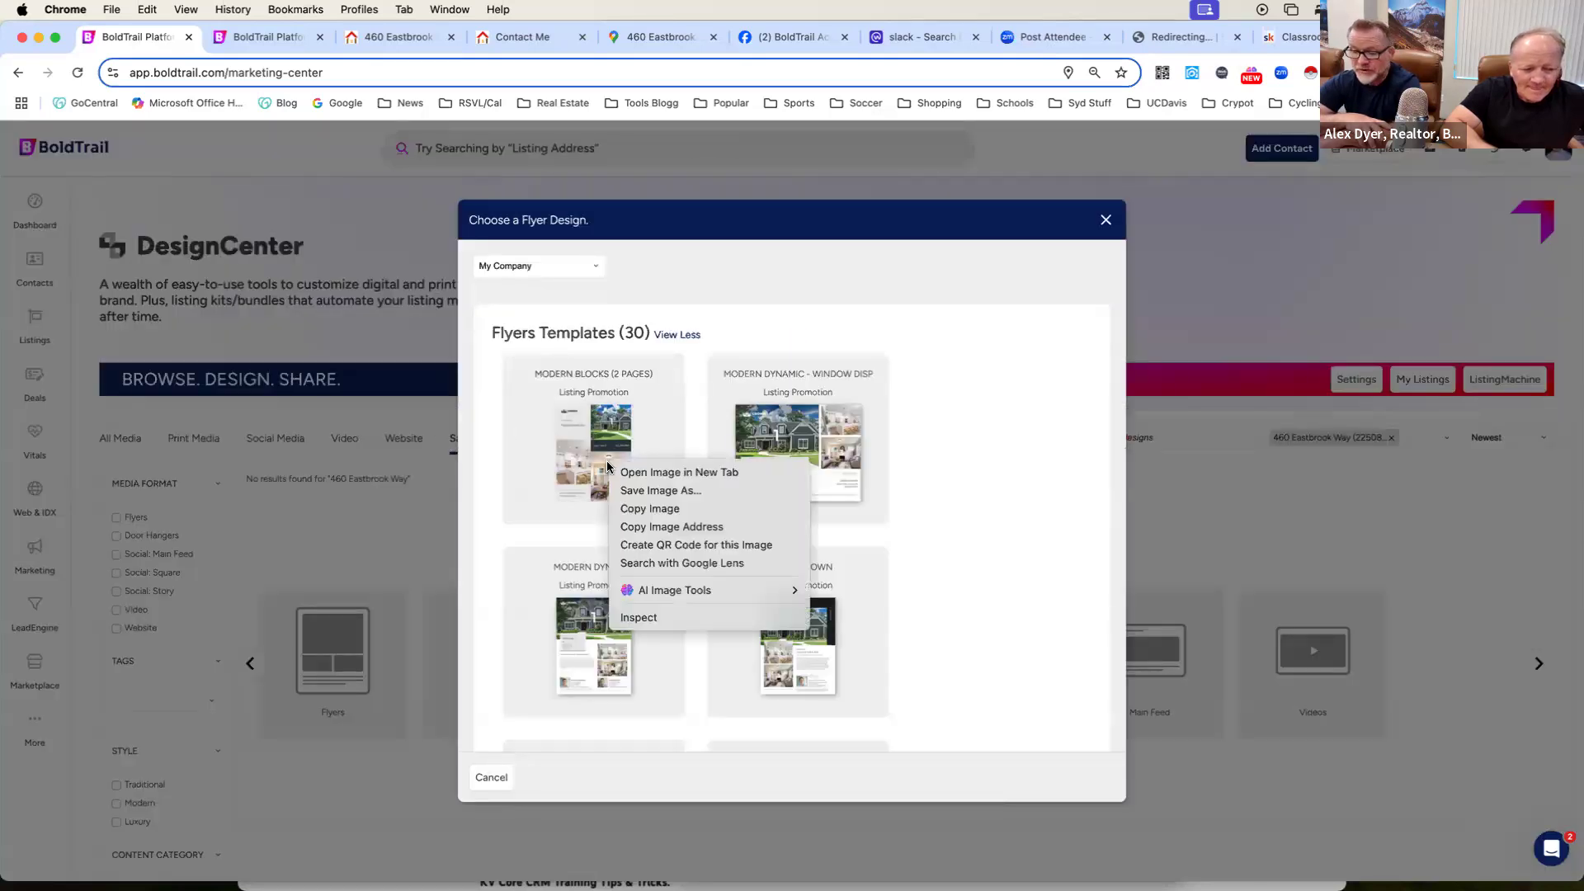
left_click(591, 460)
left_click(591, 460)
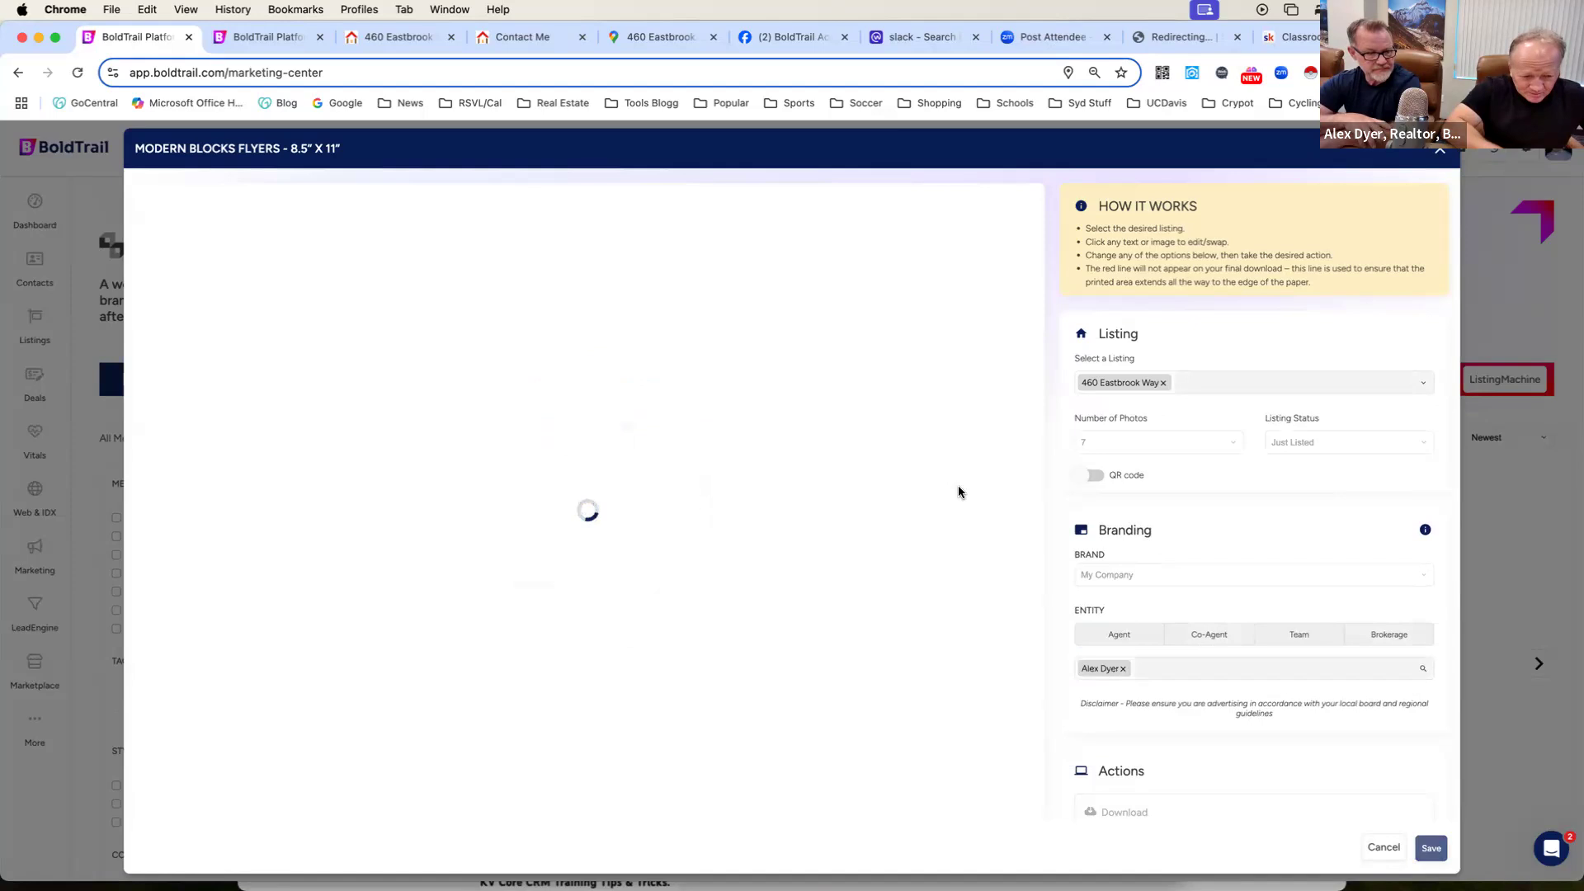
scroll(958, 492, "down", 2)
scroll(958, 491, "down", 3)
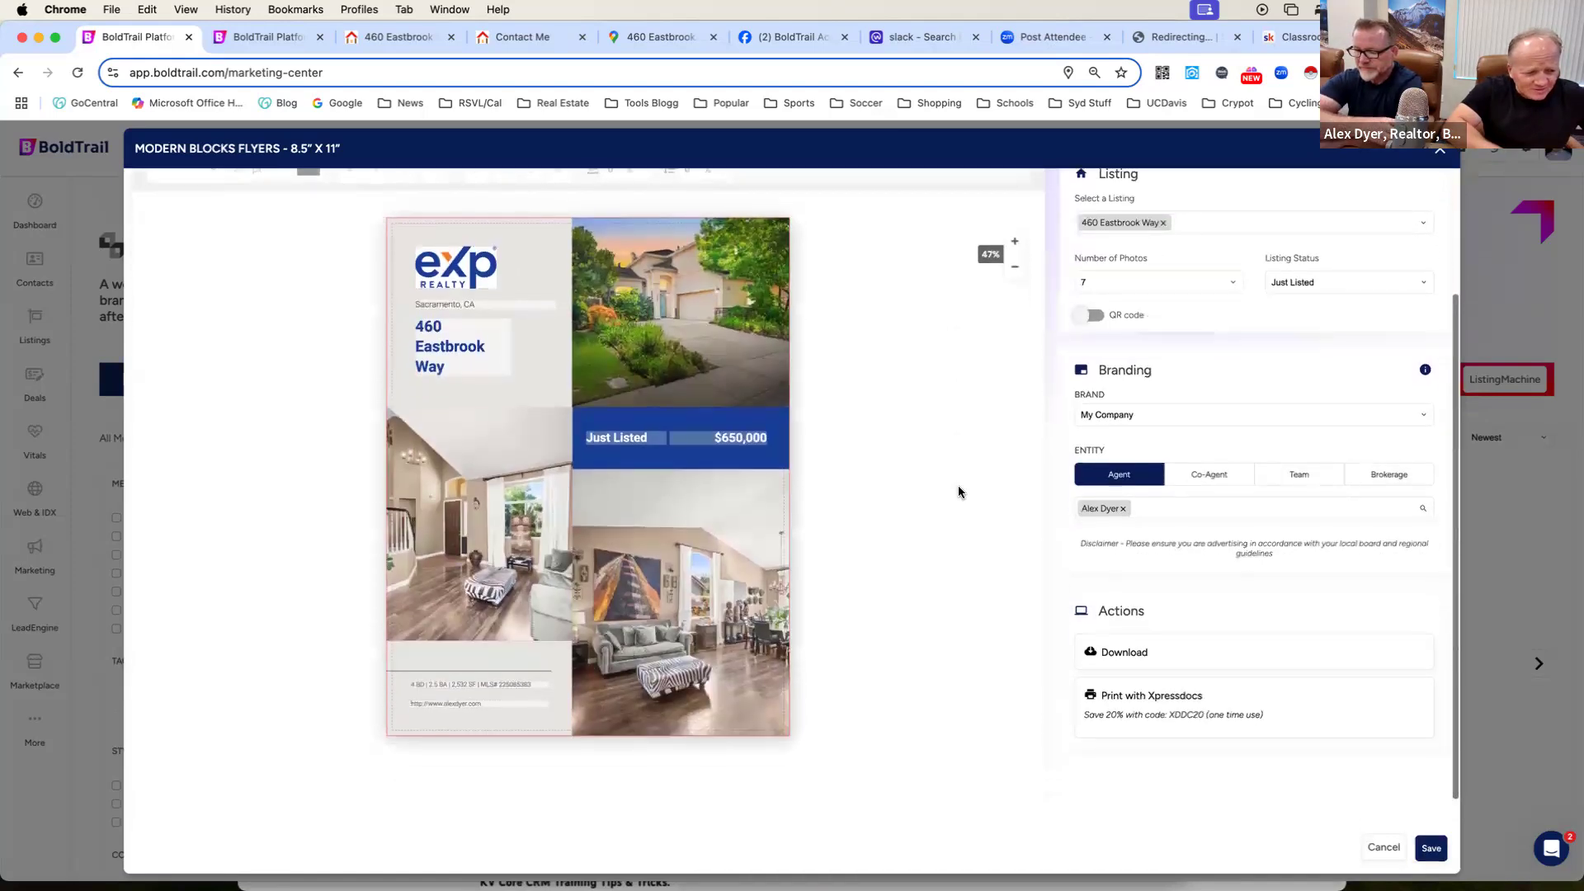
scroll(959, 492, "up", 1)
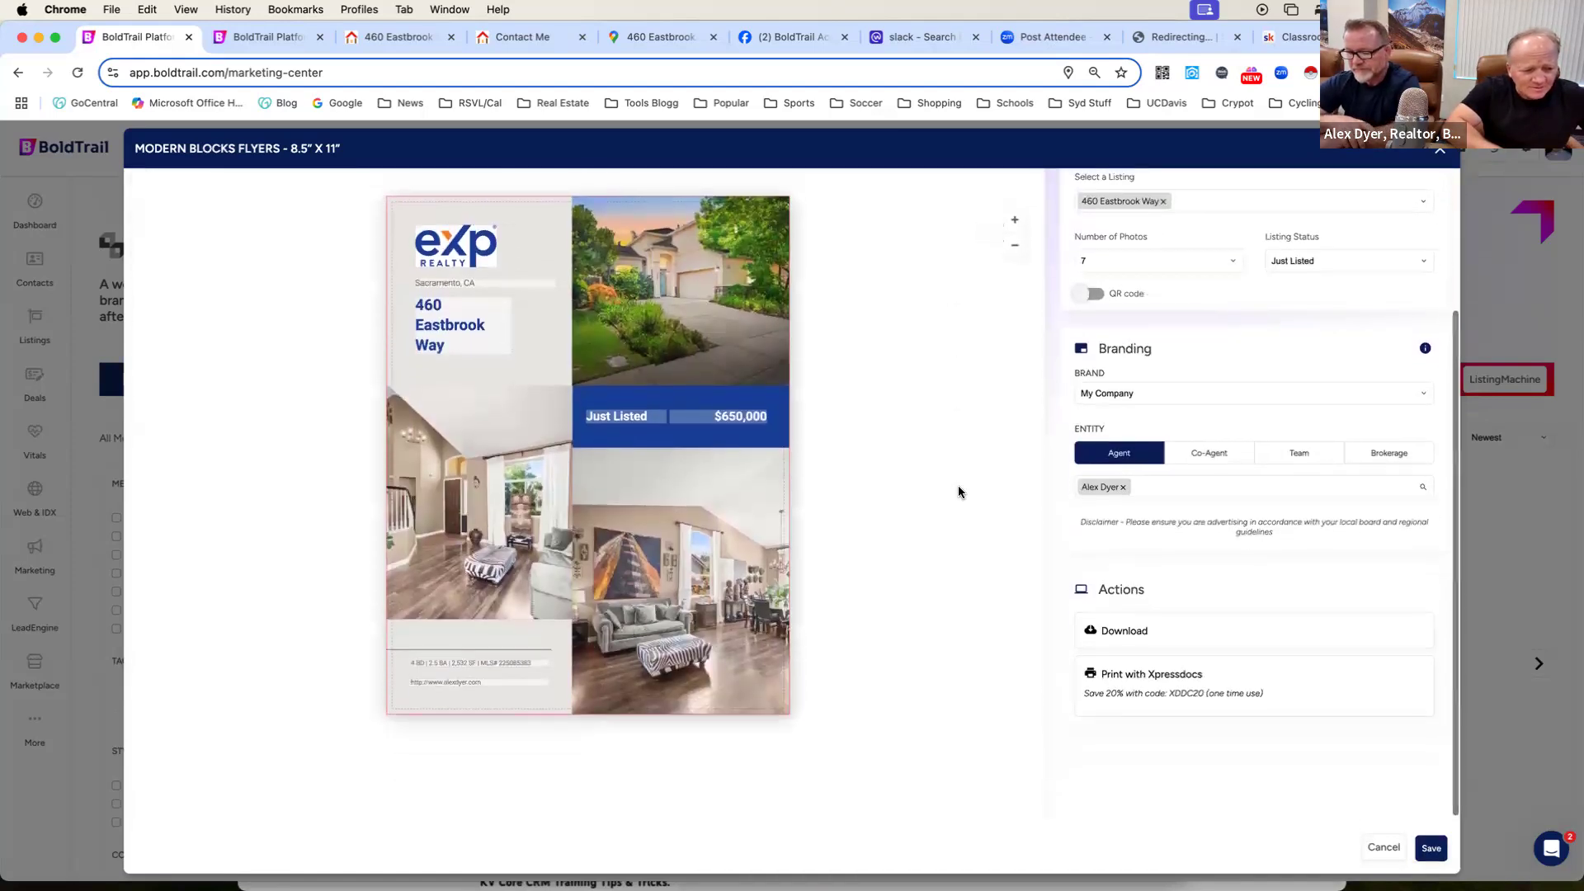
left_click(1438, 152)
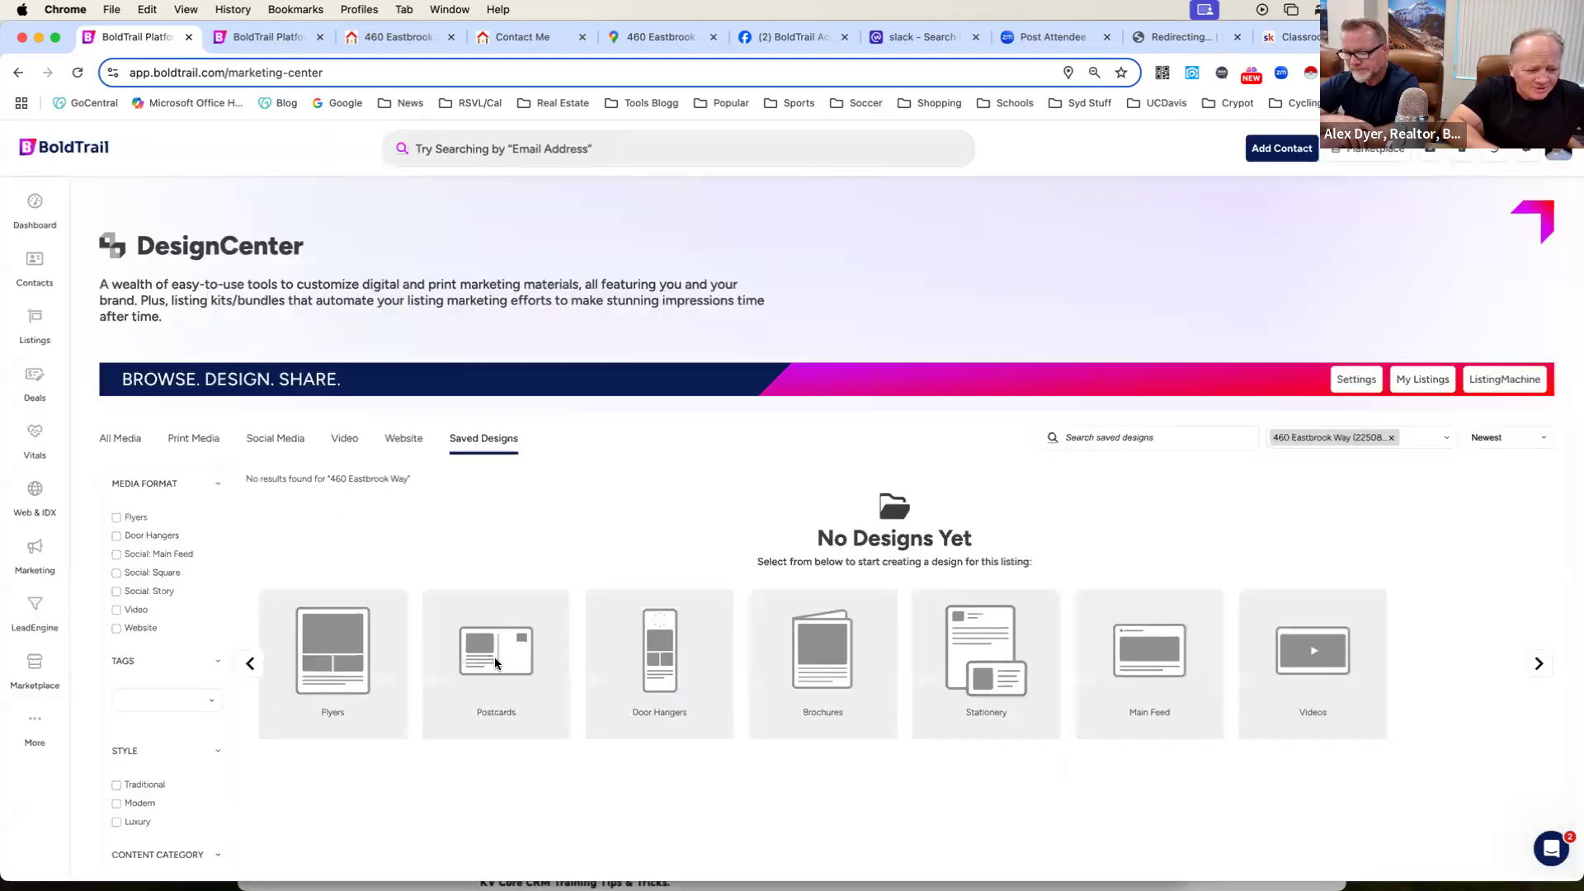
Open the Traditional Clean 5.5 x 8.5" postcard template for the listing, examine its front page, and close it without saving.
left_click(495, 659)
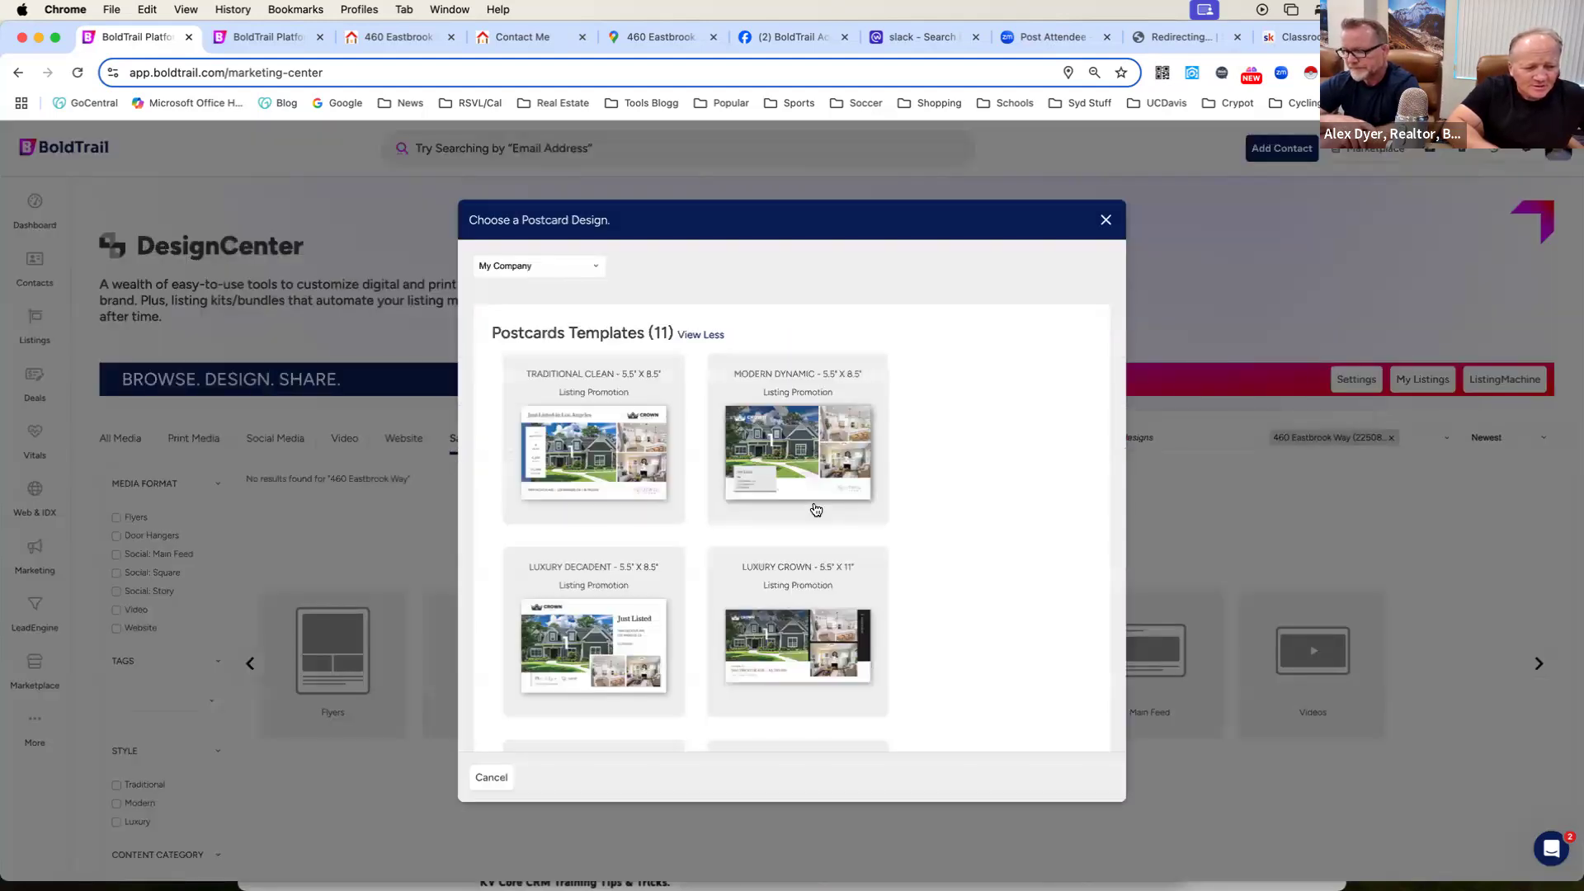
right_click(605, 455)
left_click(605, 456)
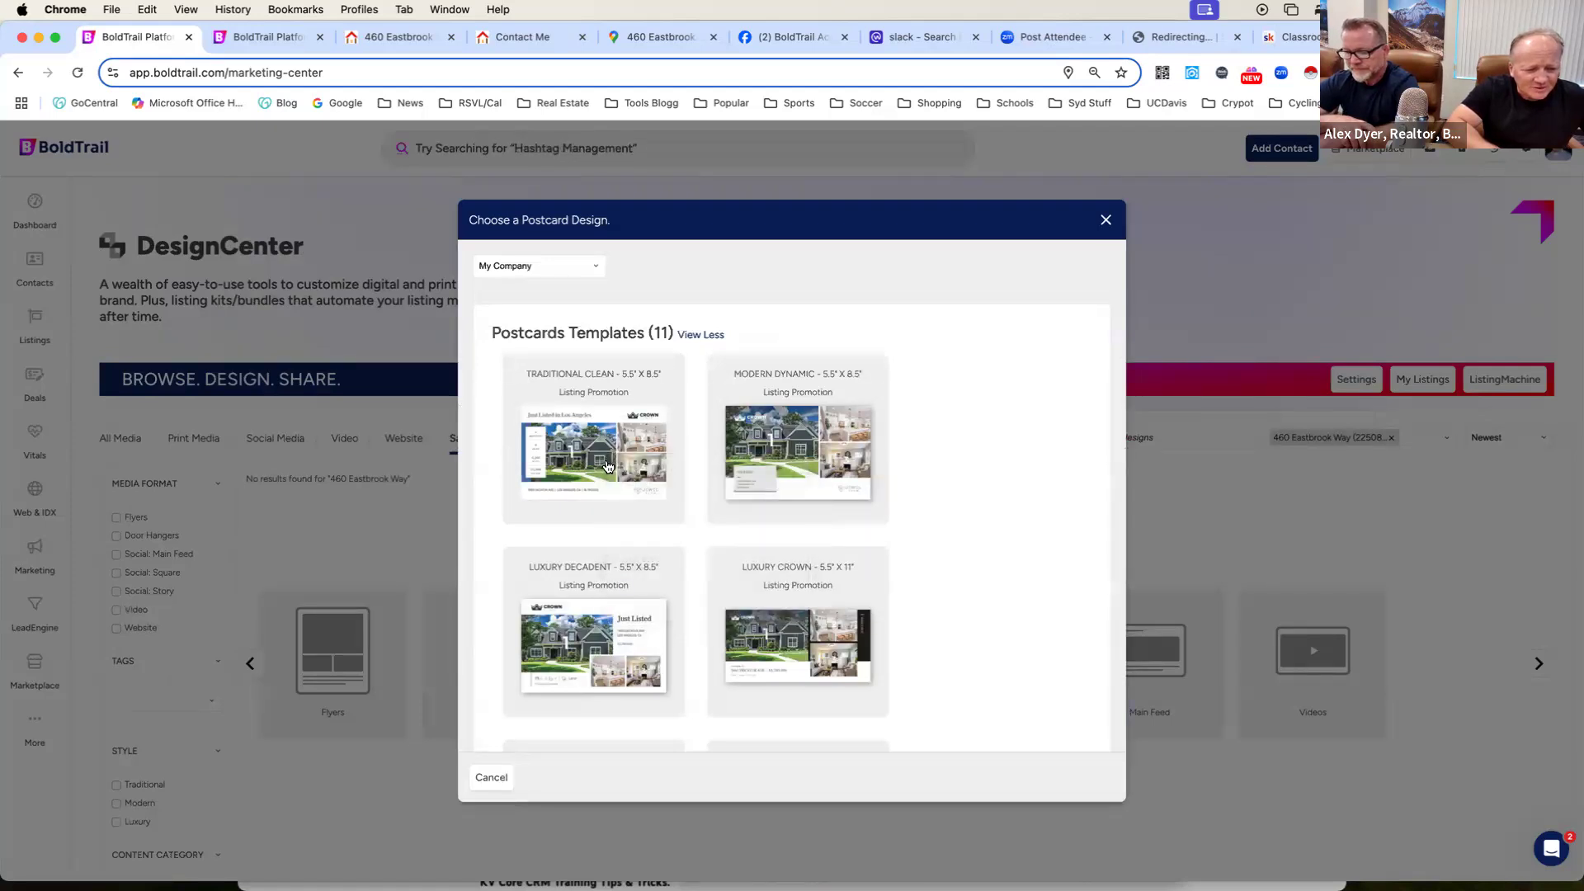
left_click(606, 464)
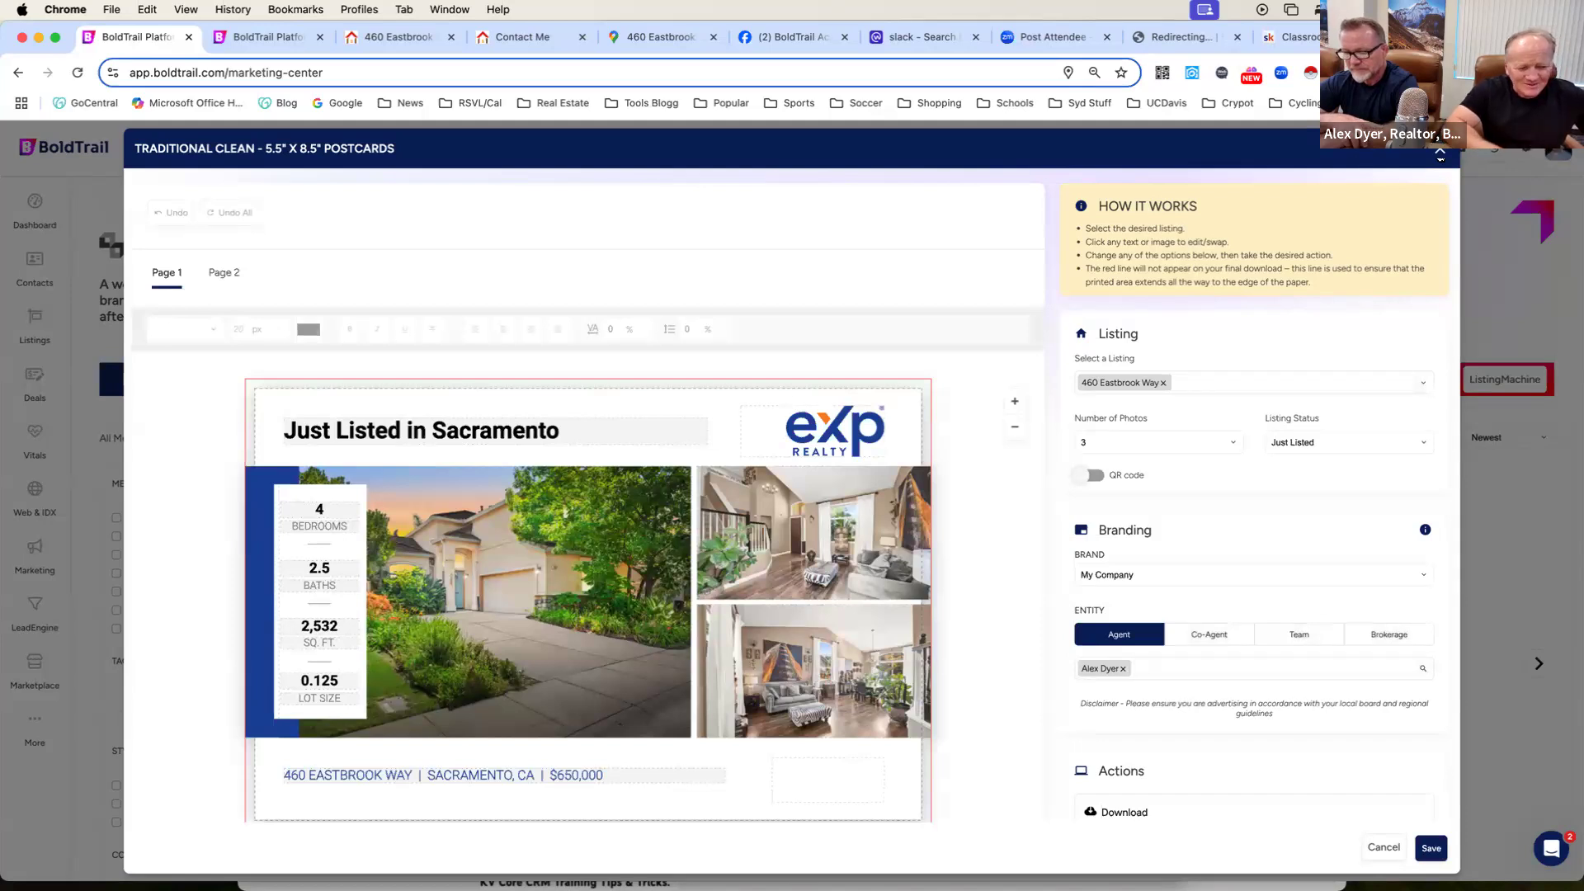
left_click(1440, 154)
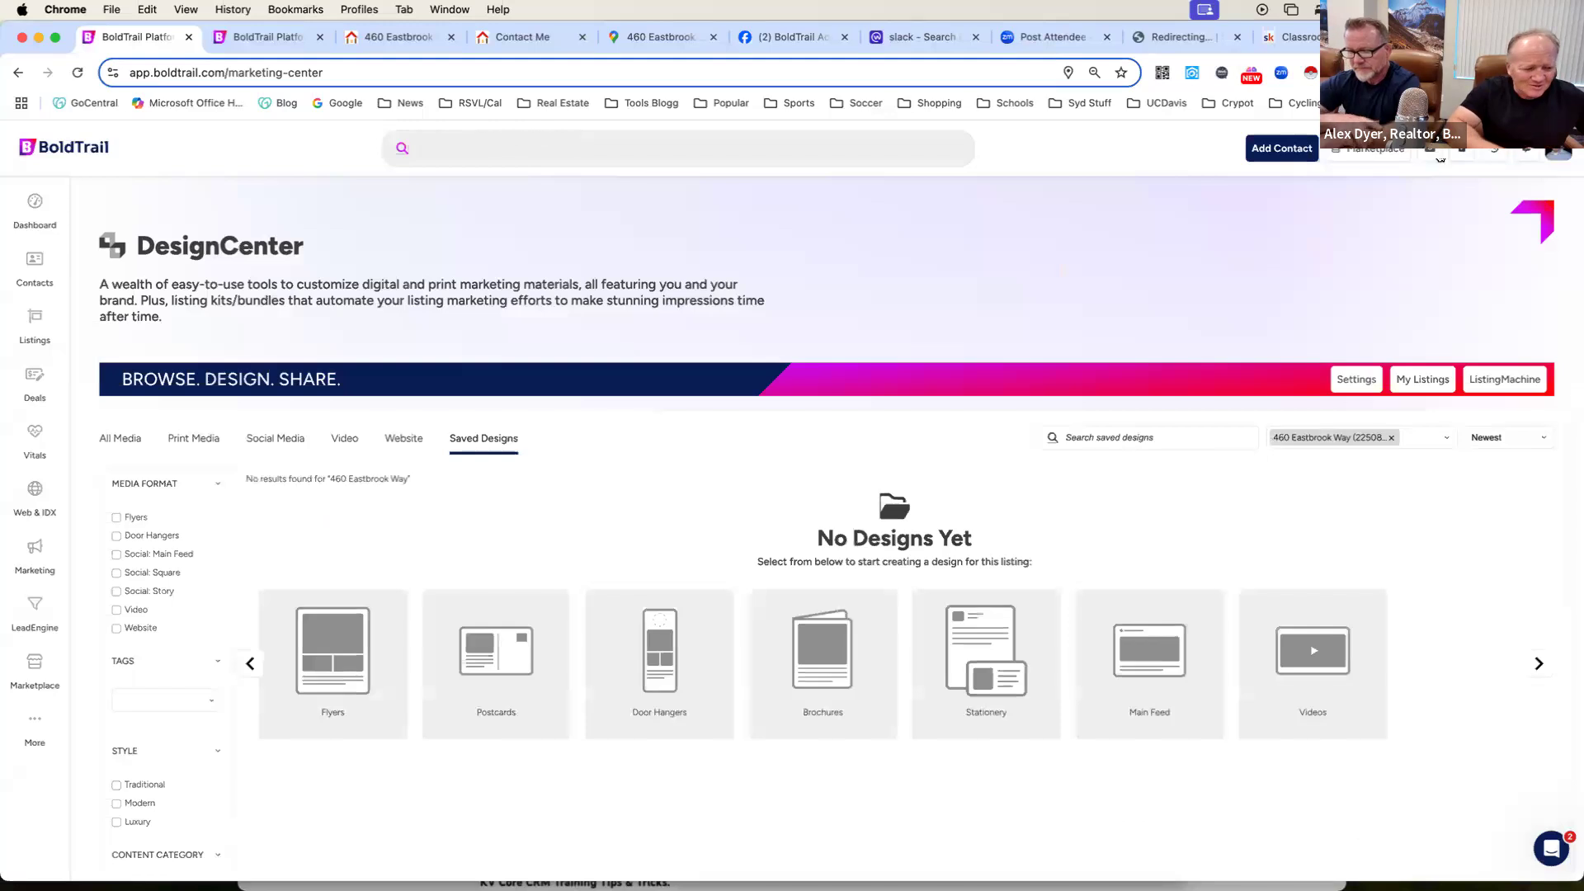
Open the Modern Commercial 17 x 11" brochure template, examine its first page, listing settings and print options, and close it without saving.
scroll(1398, 287, "down", 1)
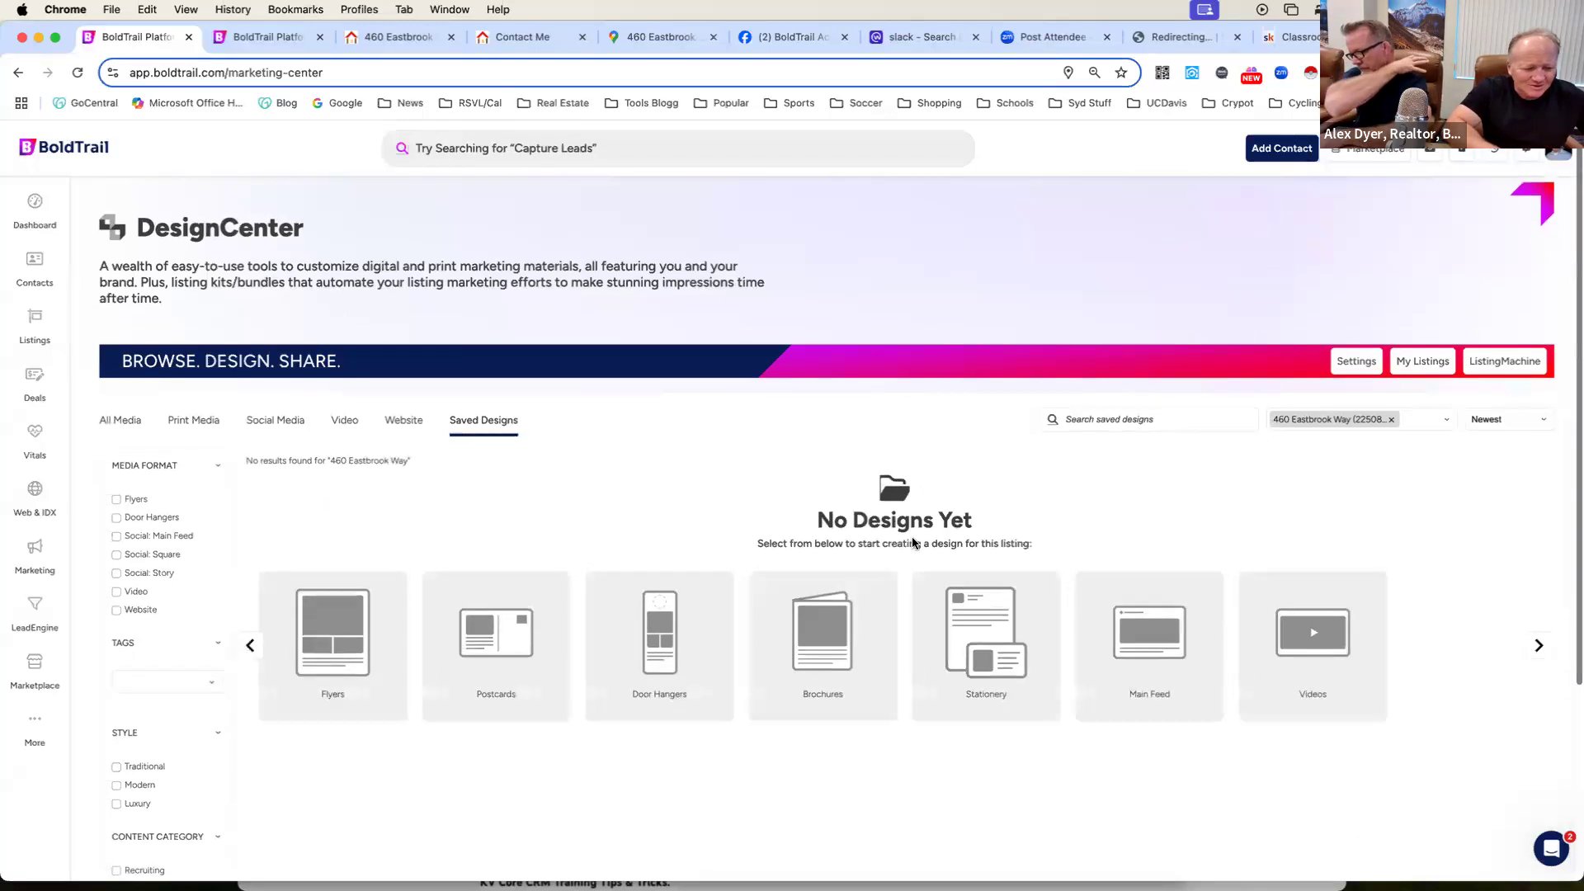
left_click(826, 631)
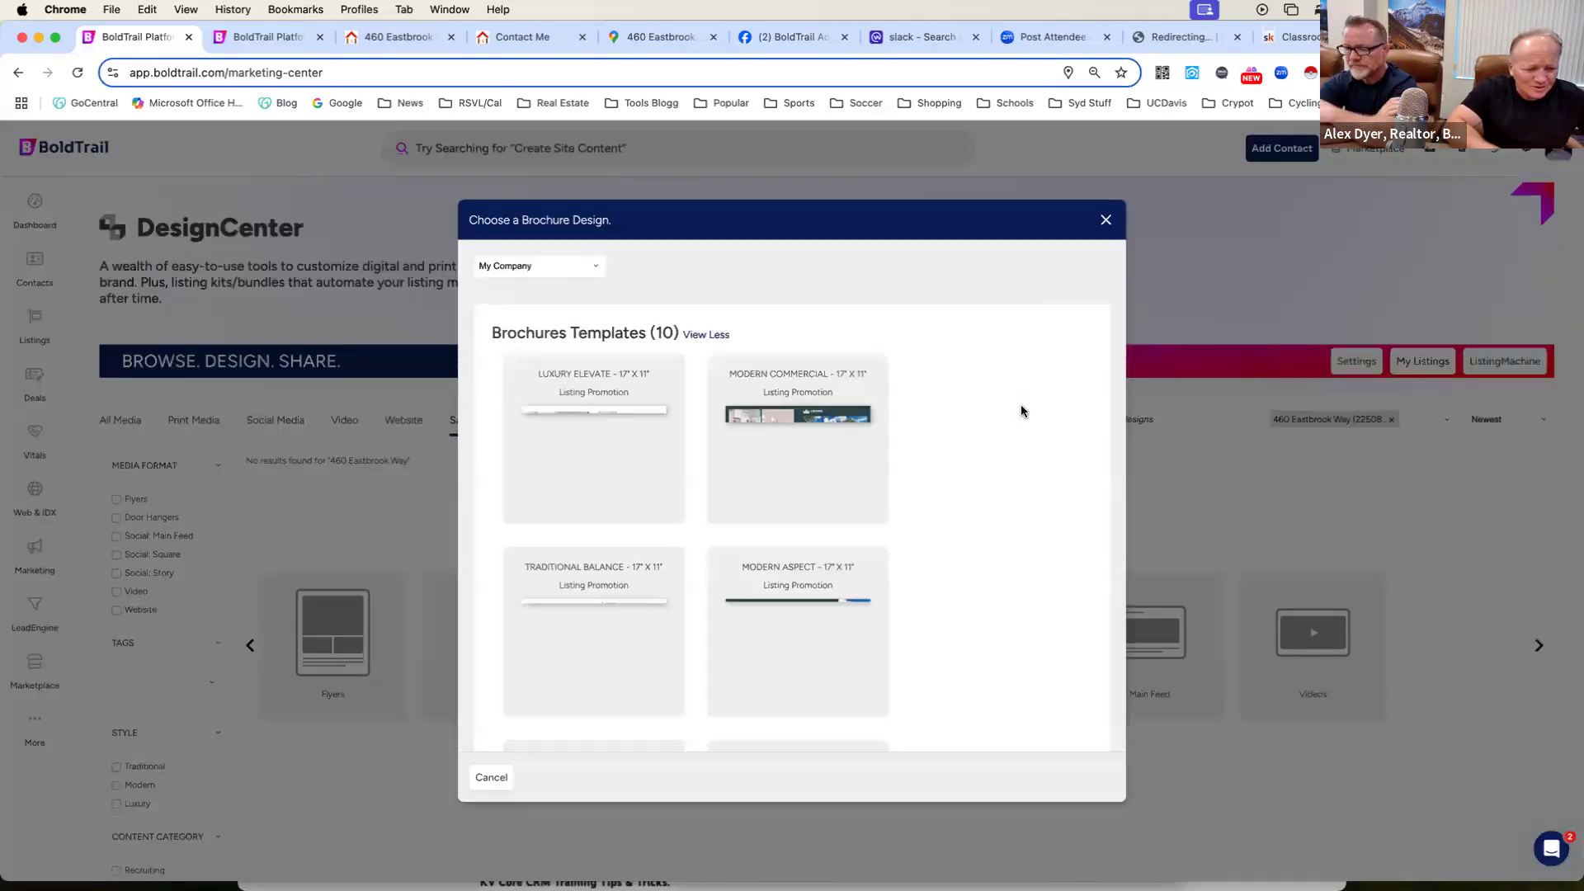
left_click(800, 464)
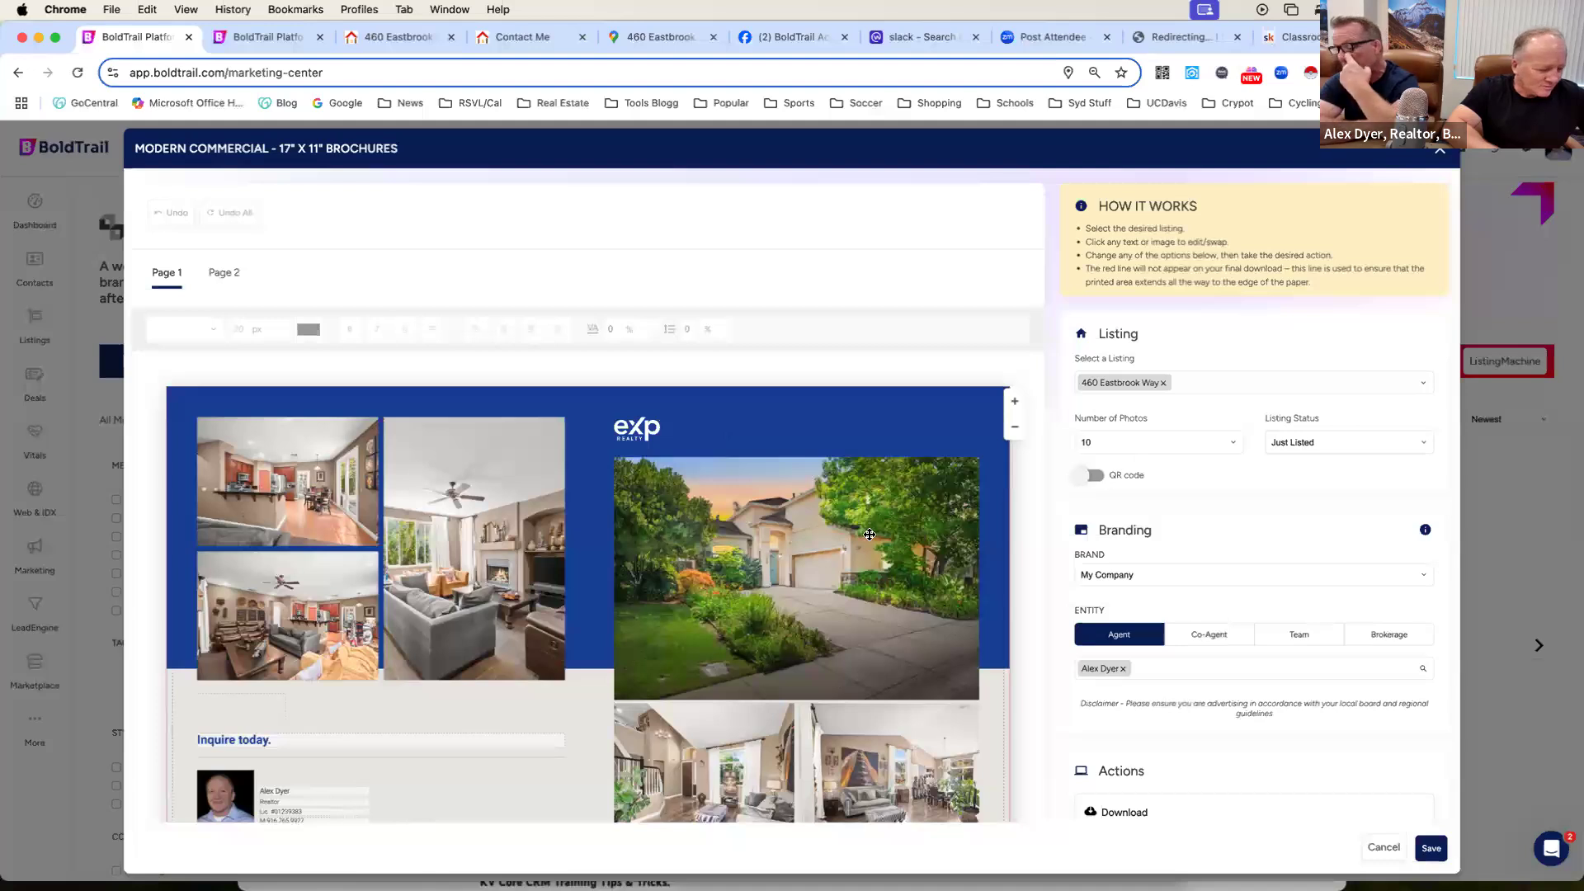
scroll(838, 519, "down", 3)
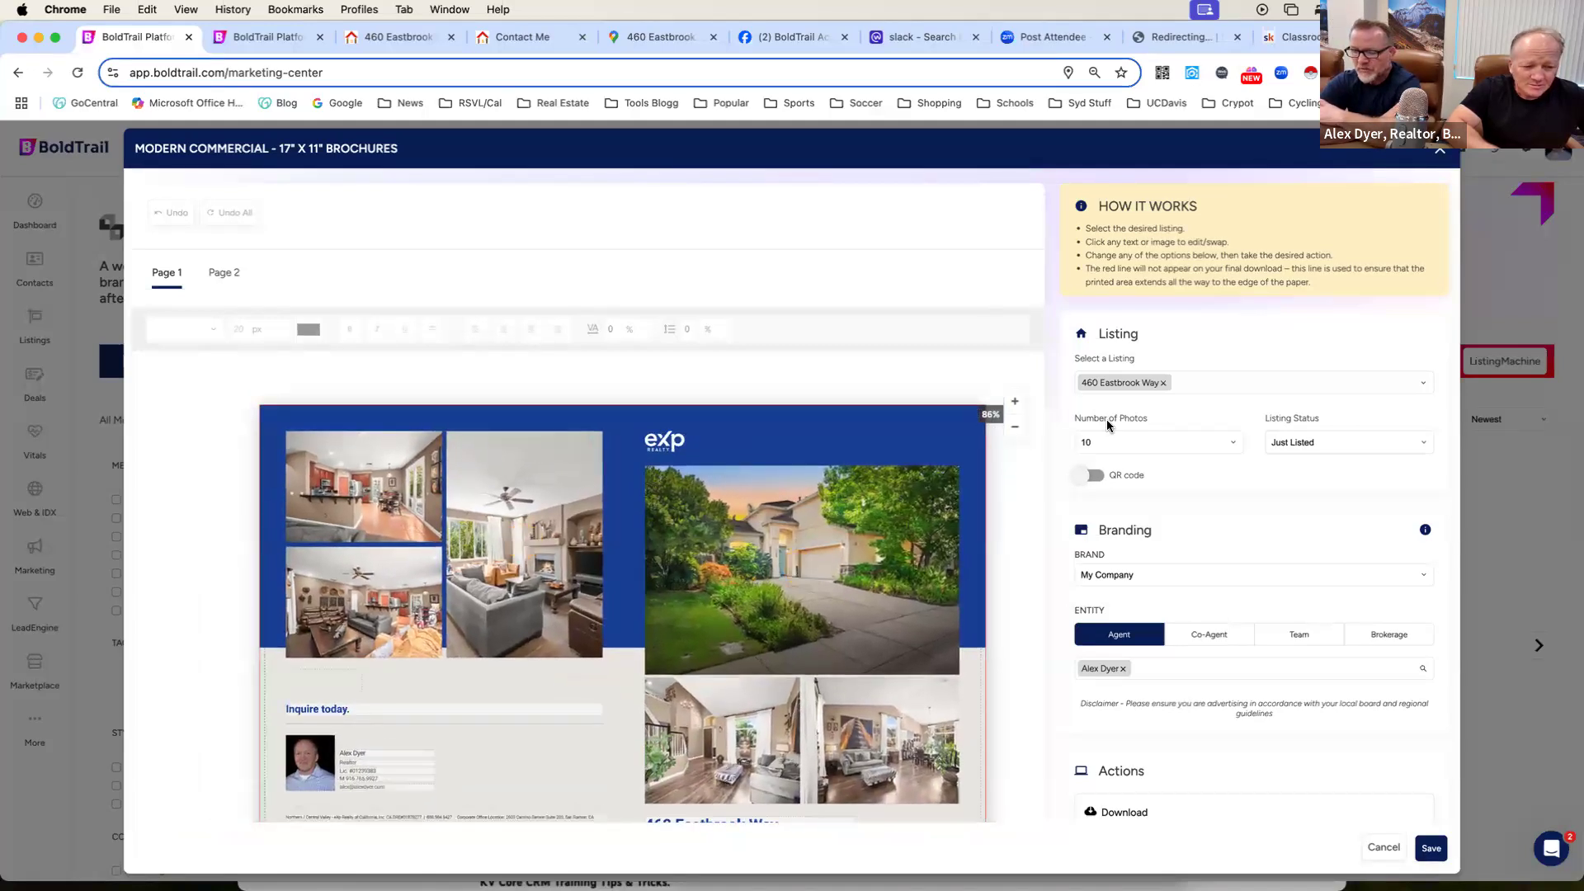
scroll(1106, 419, "down", 3)
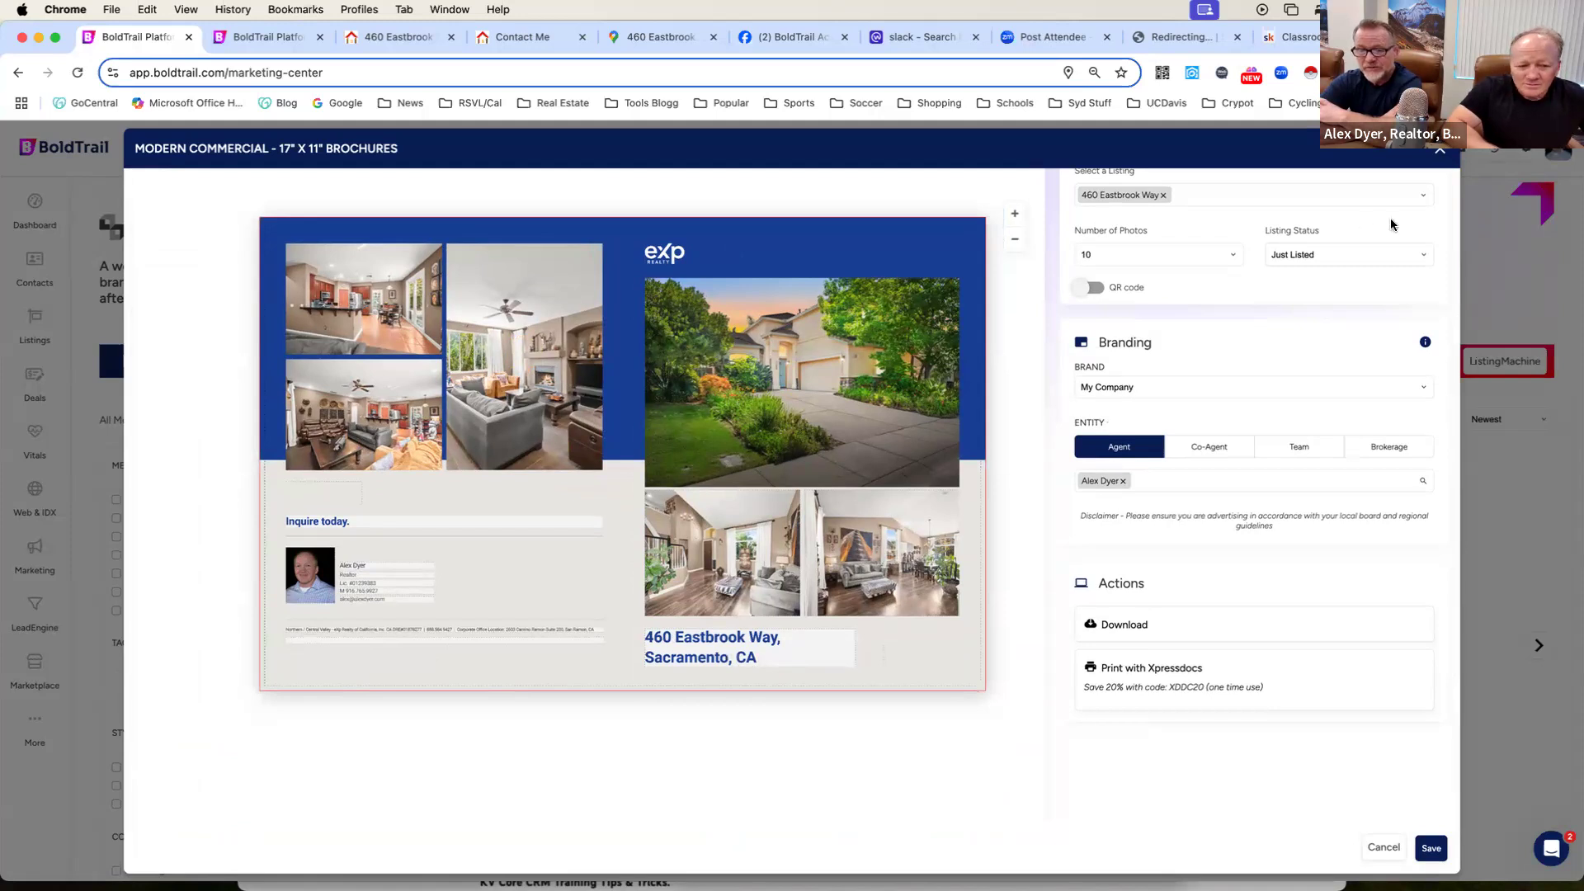
left_click(1439, 151)
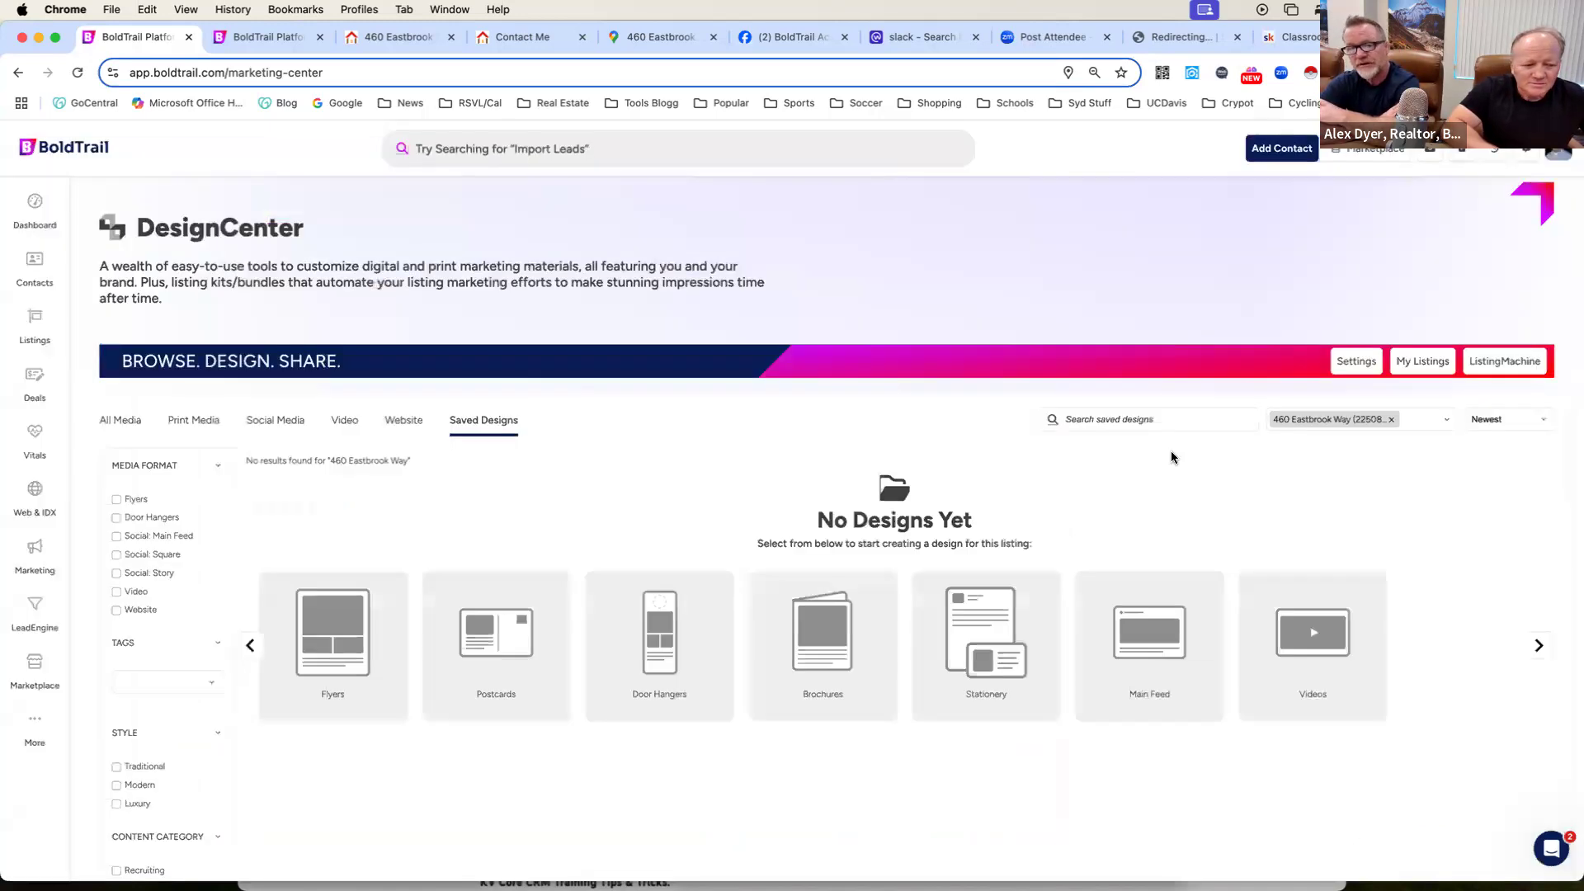
Open the Listing Promotion video template for the open house listing, check the video and its sharing options, and close it.
scroll(1135, 447, "down", 2)
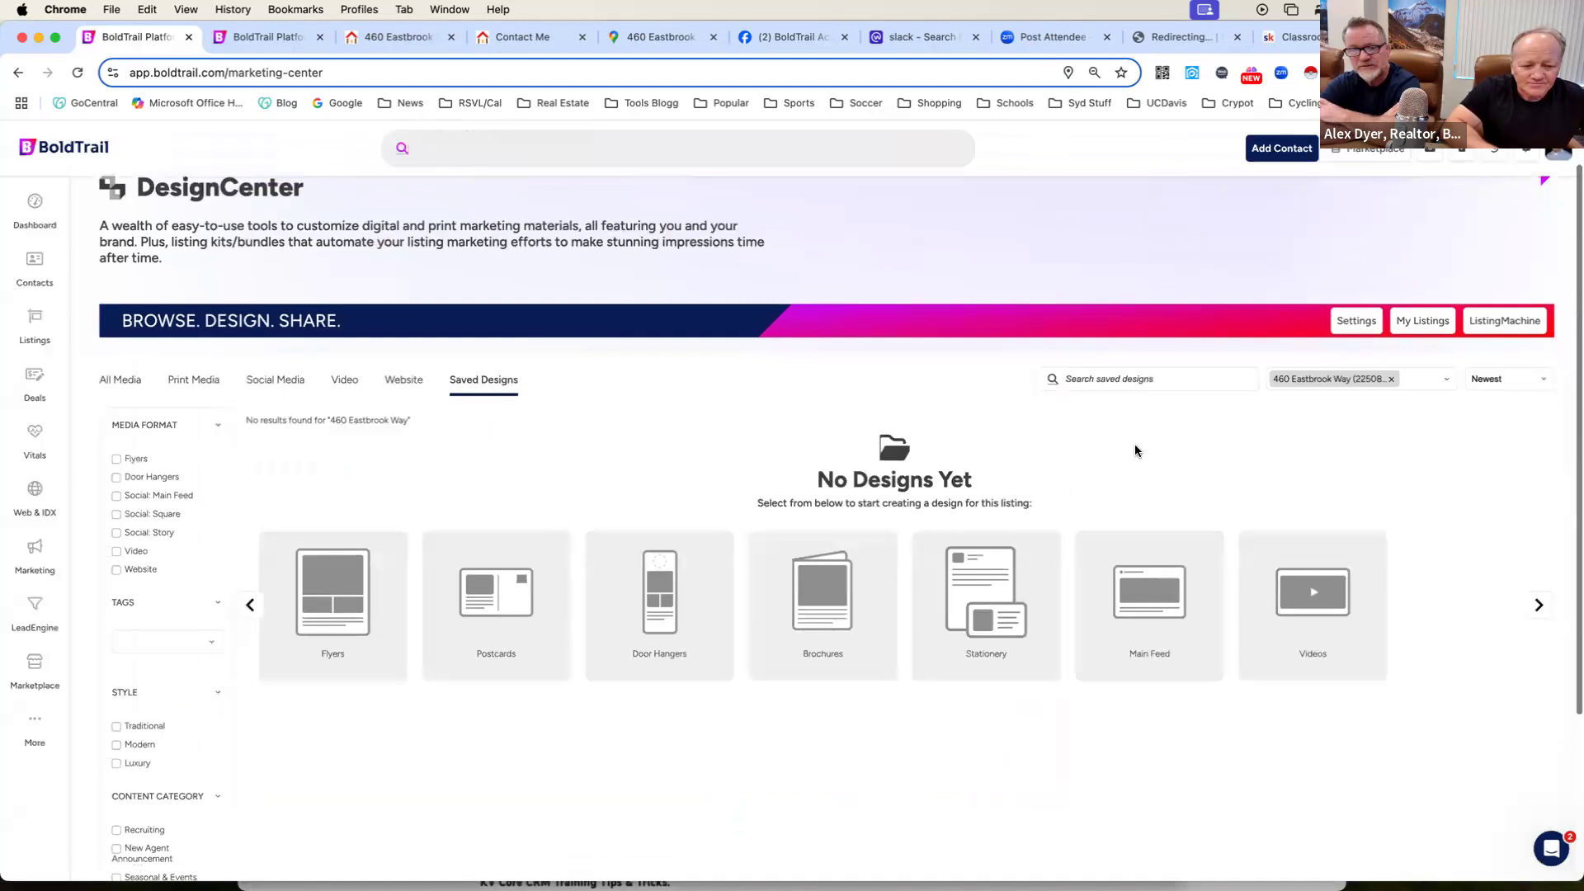
scroll(1135, 451, "down", 3)
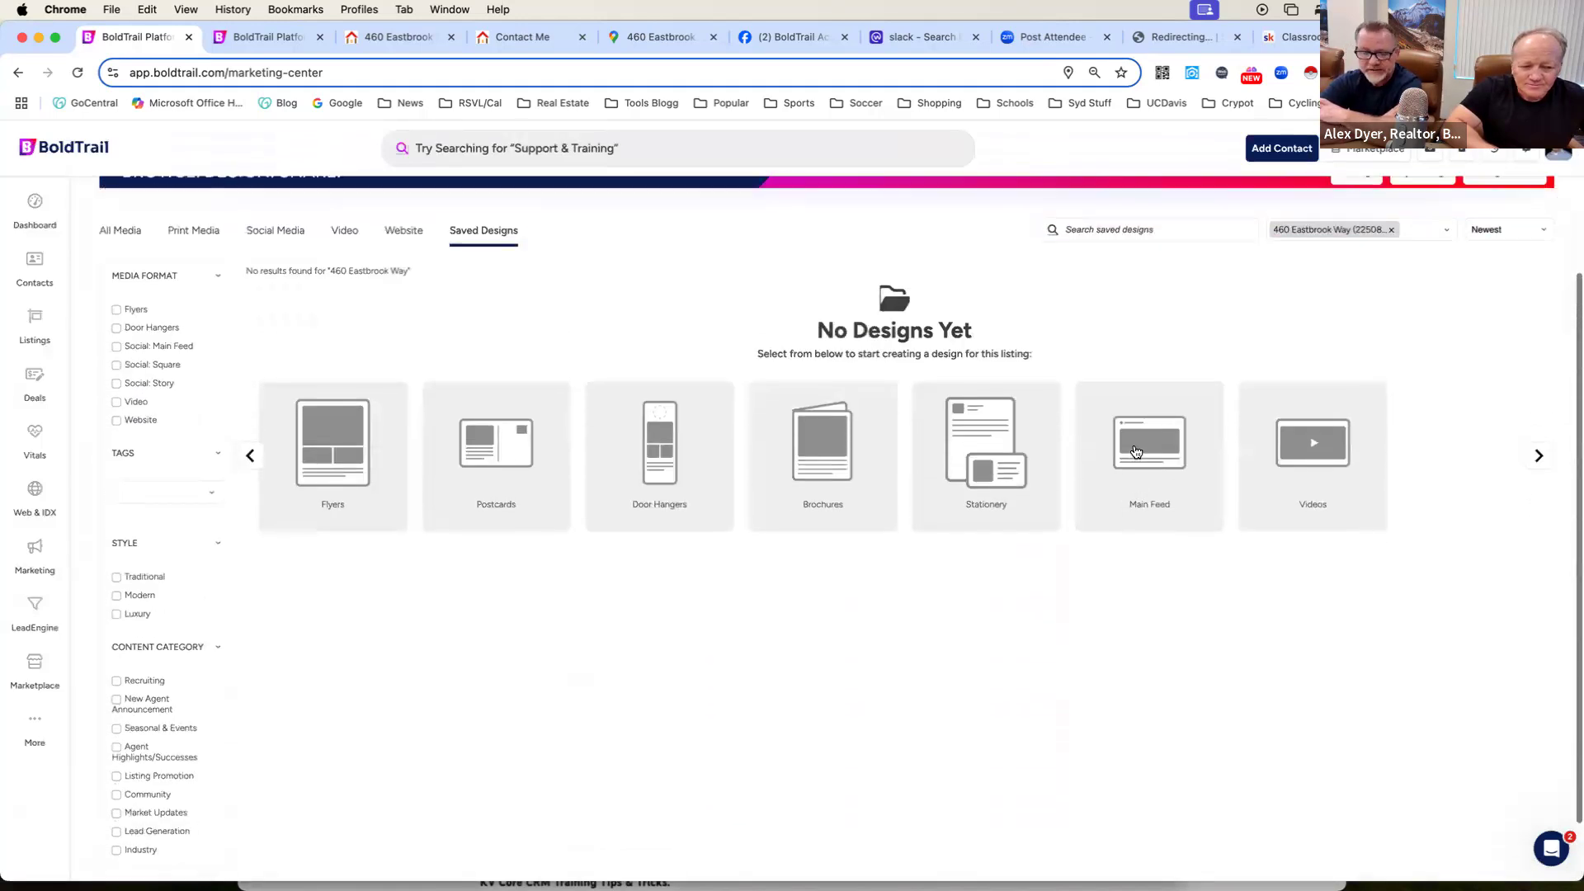
left_click(1320, 448)
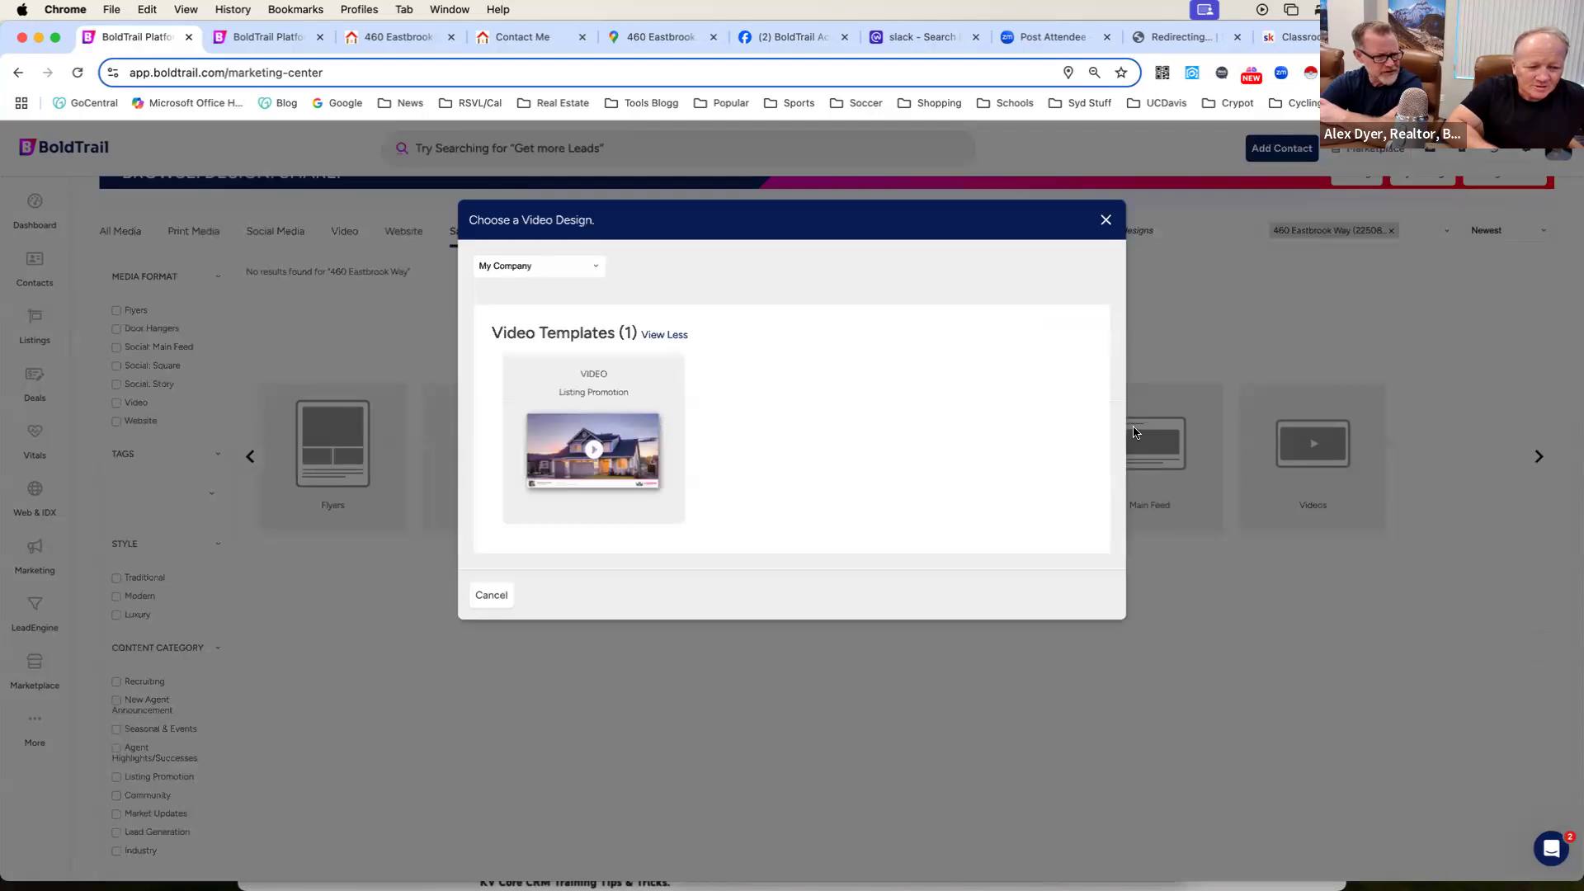
left_click(601, 470)
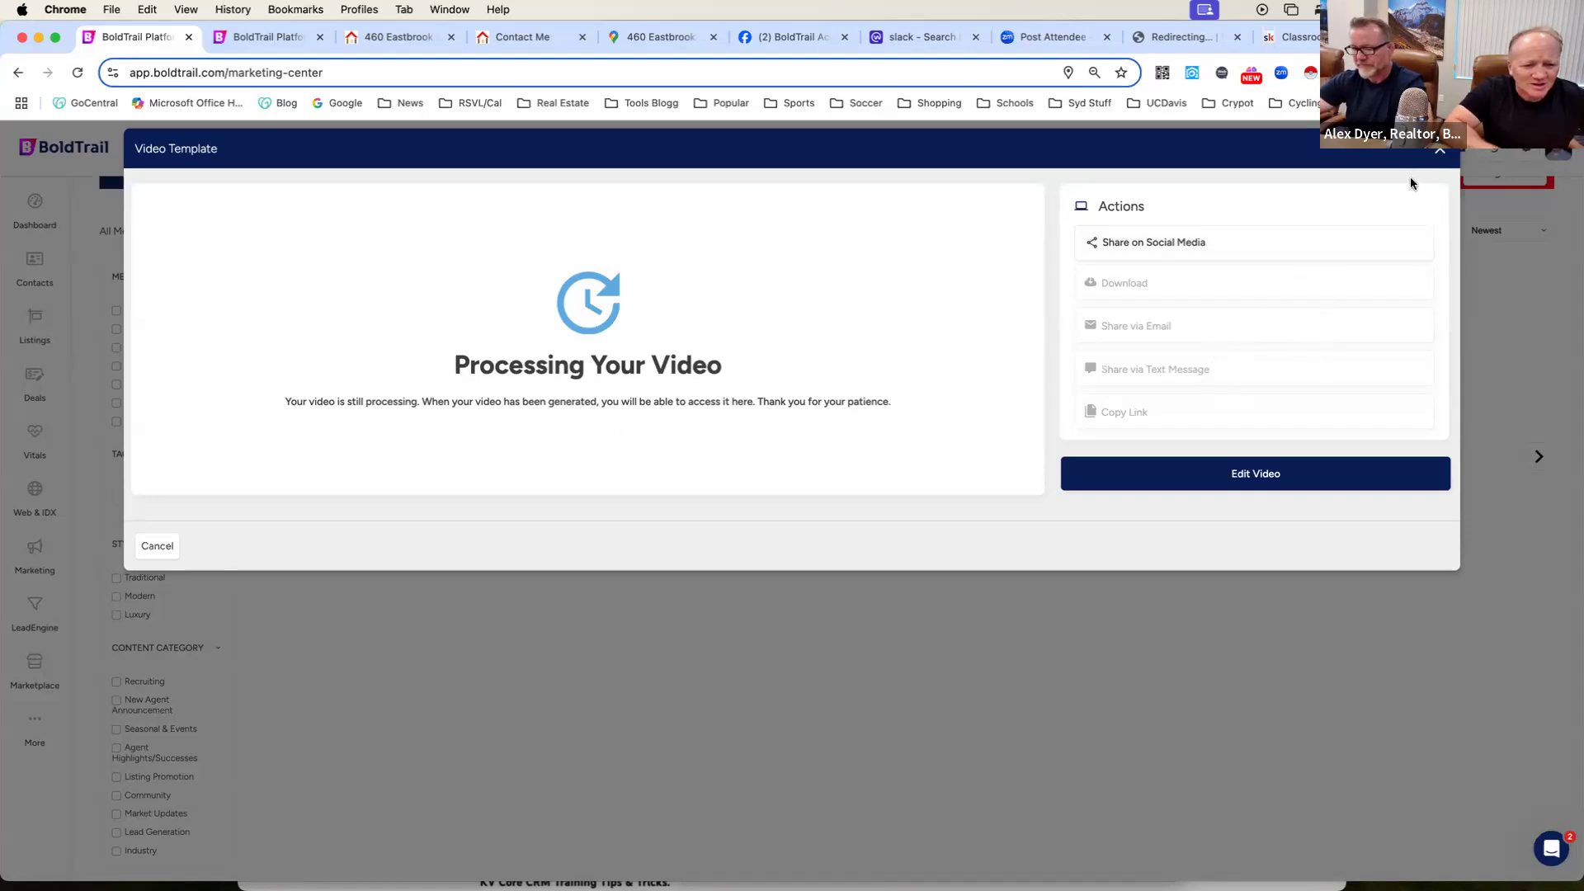
left_click(1440, 154)
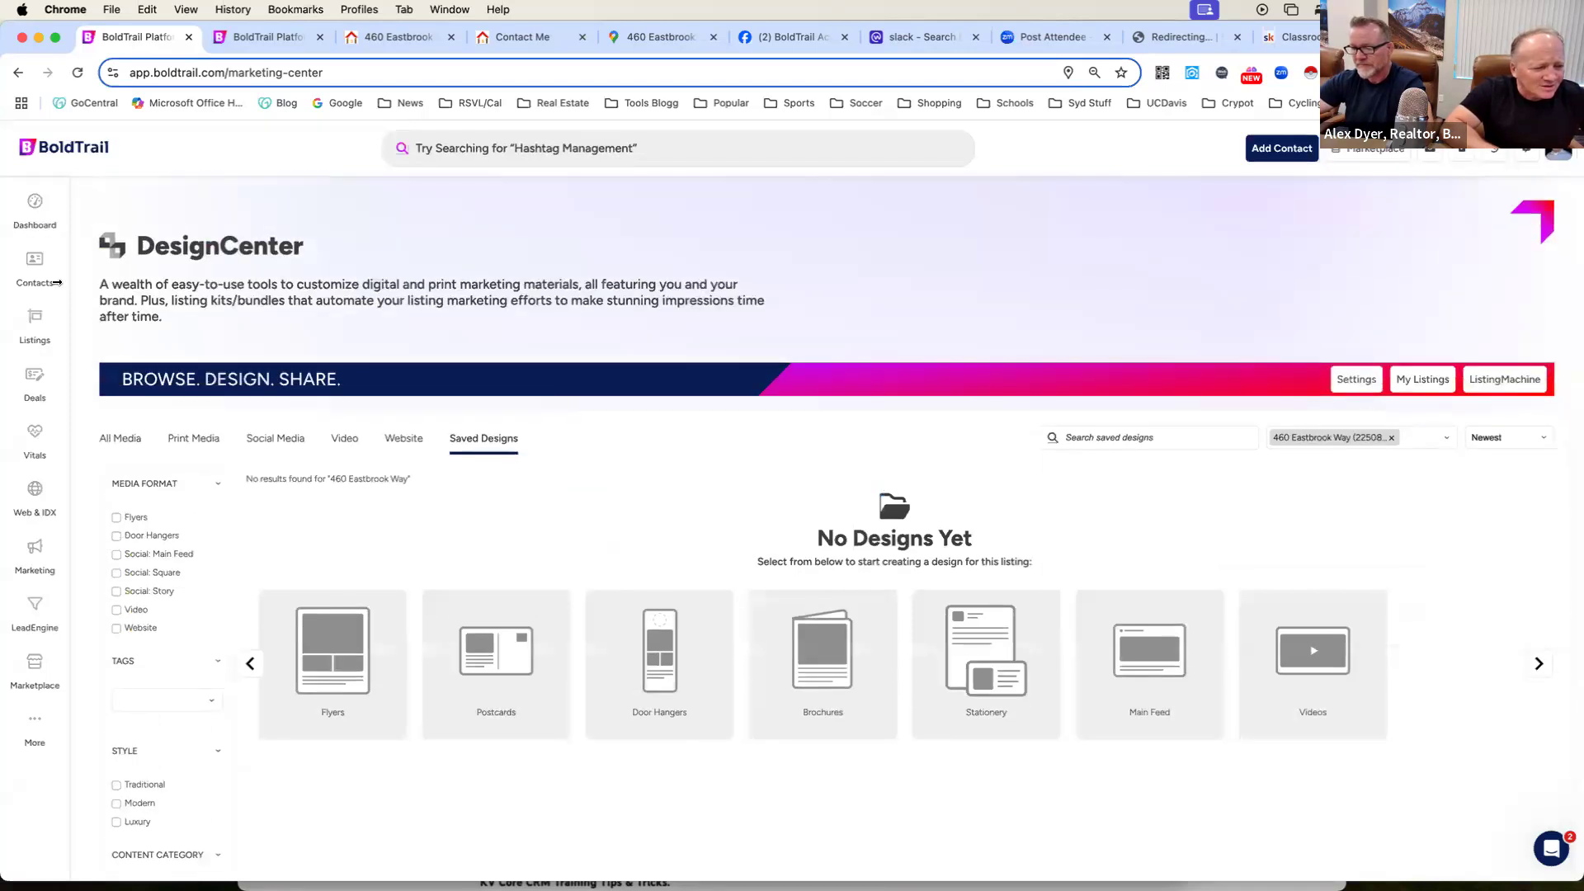
left_click(33, 208)
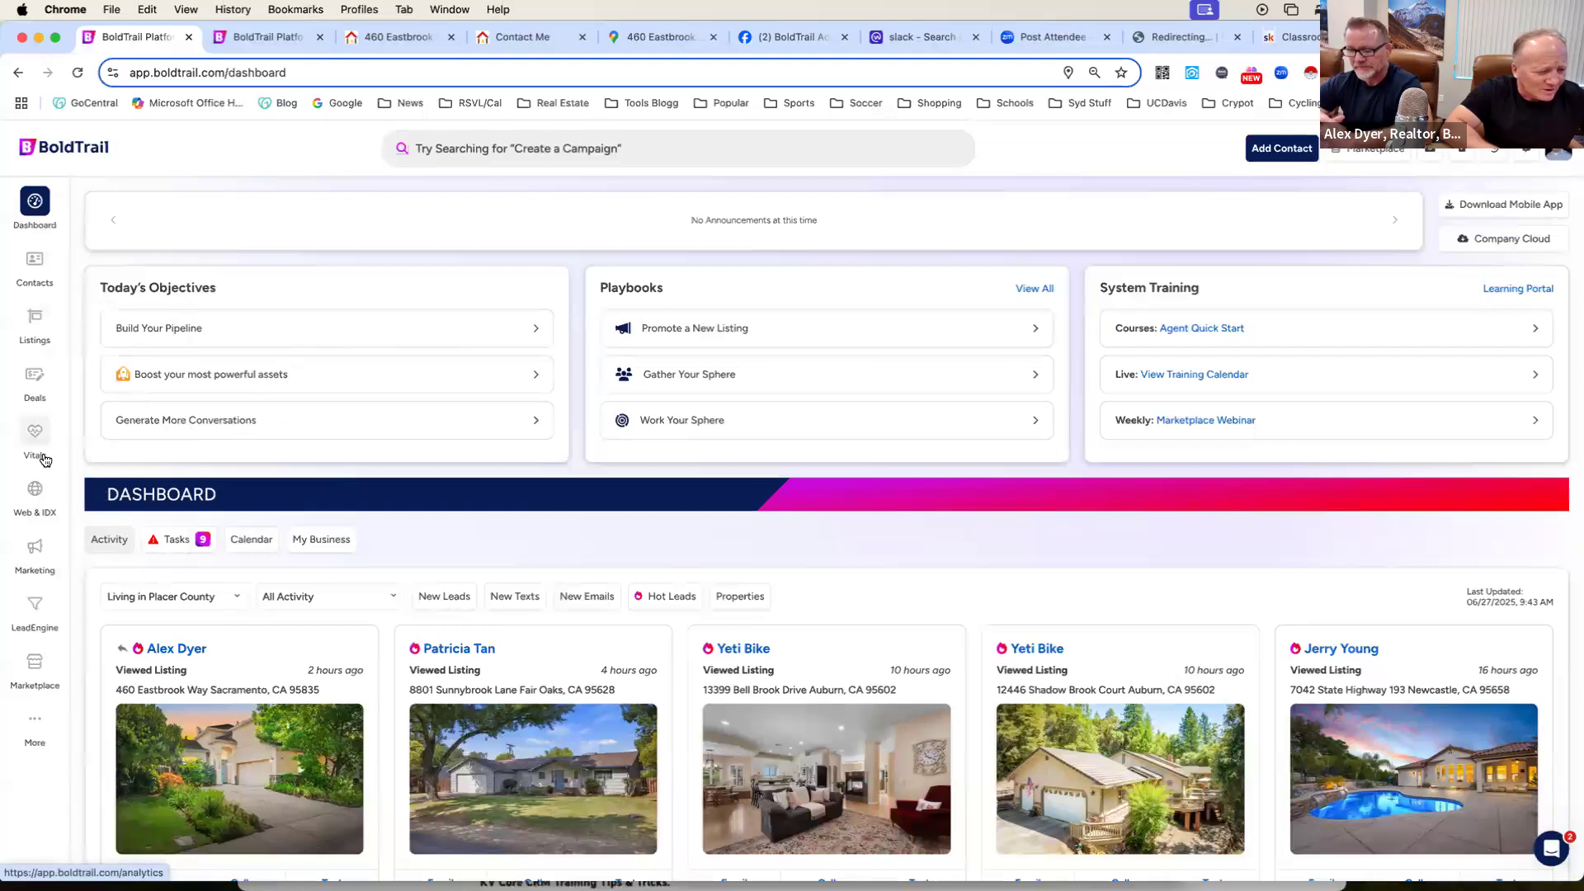
left_click(36, 551)
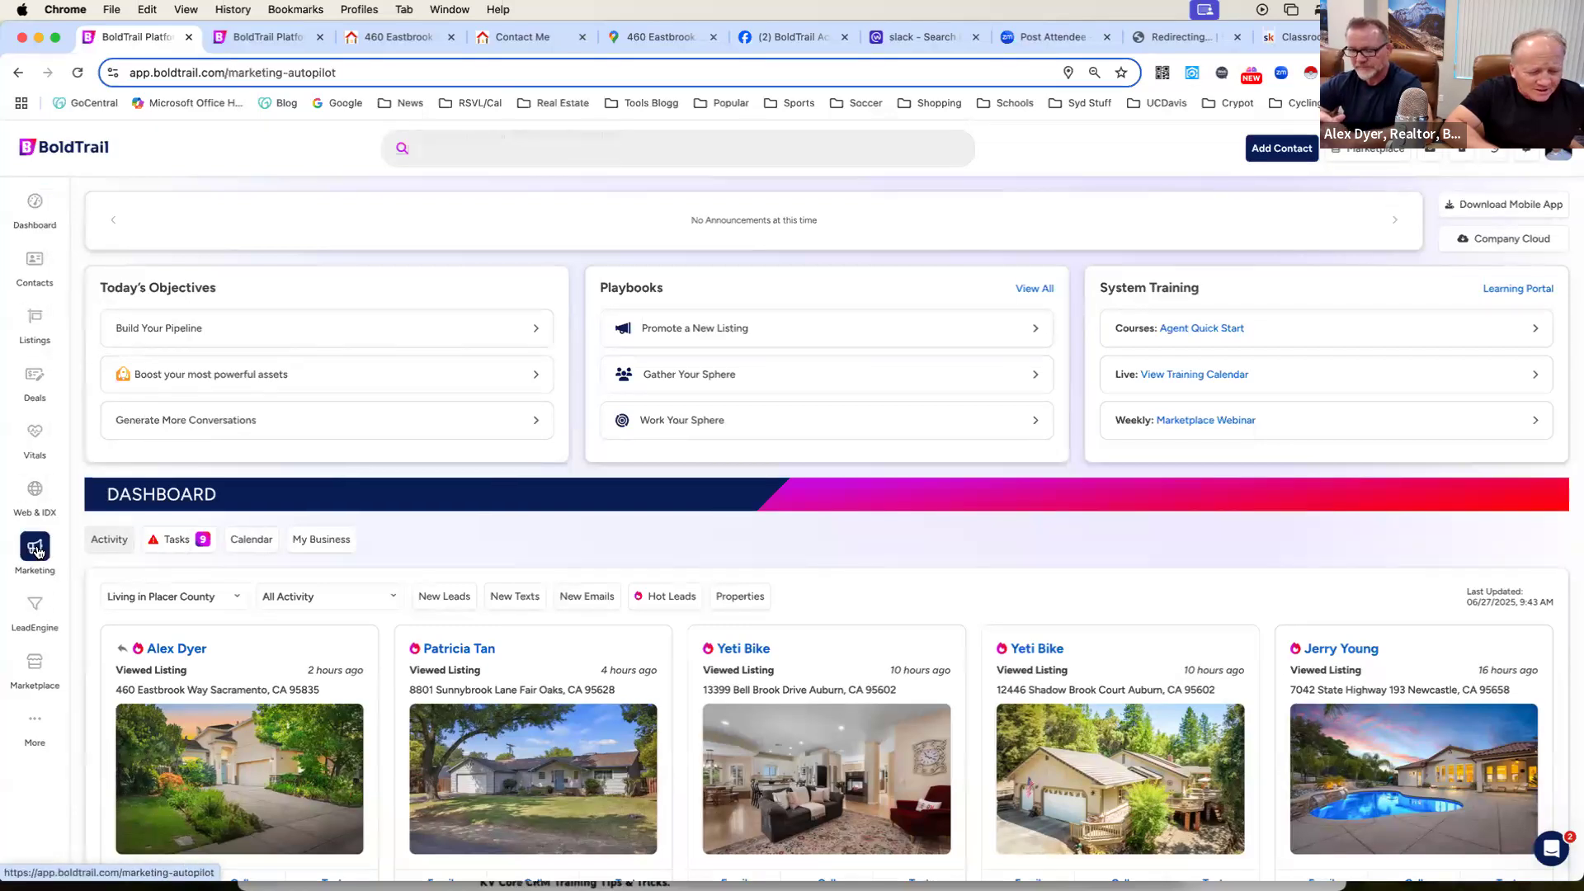
left_click(798, 757)
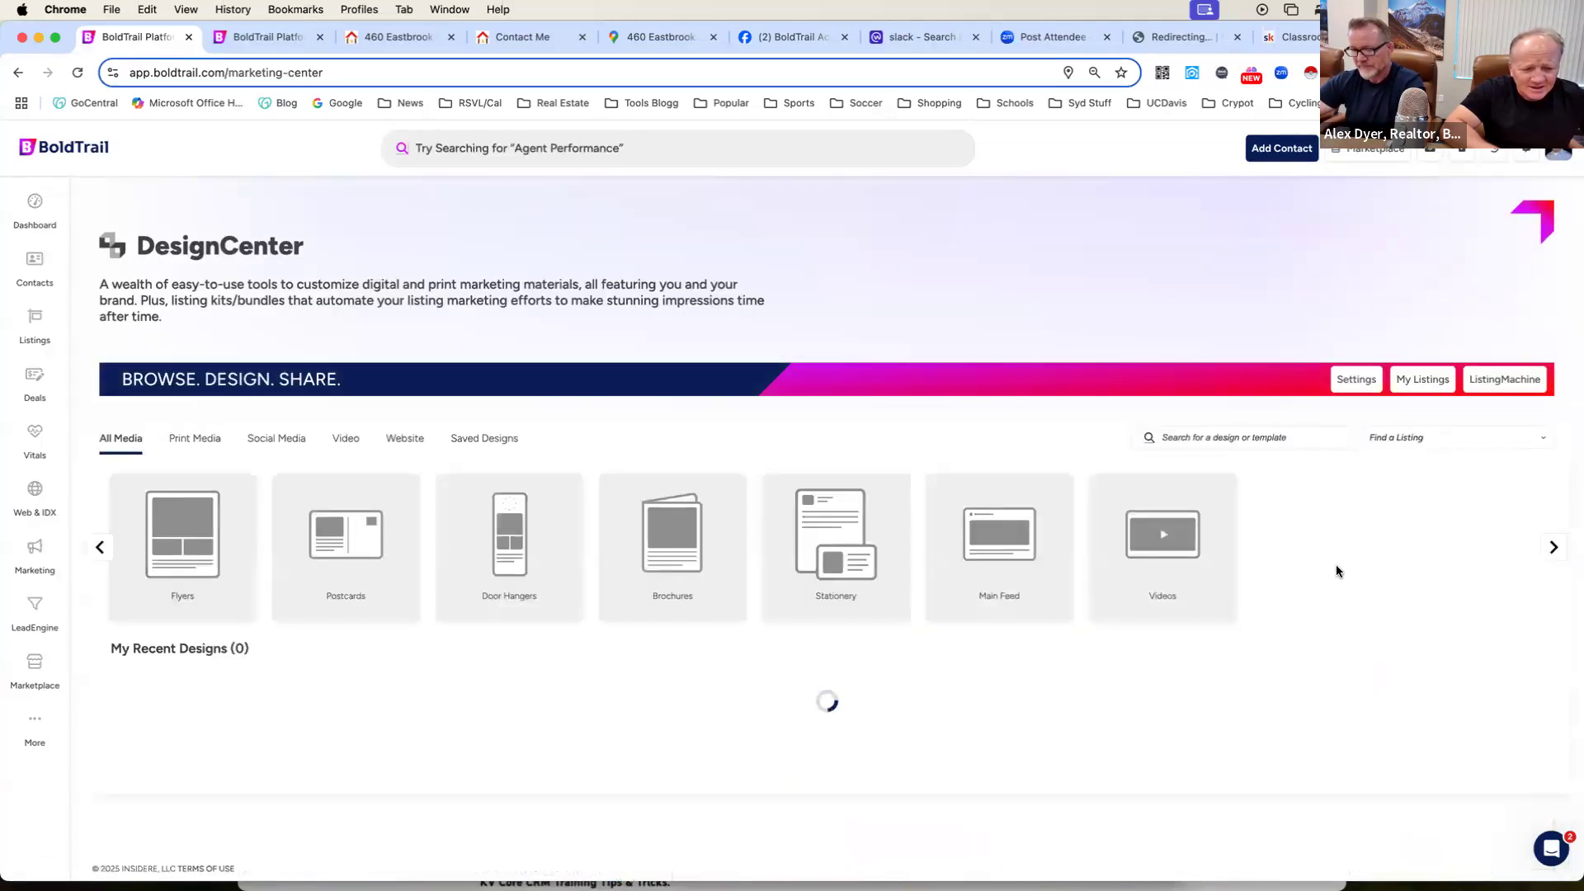
left_click(1422, 430)
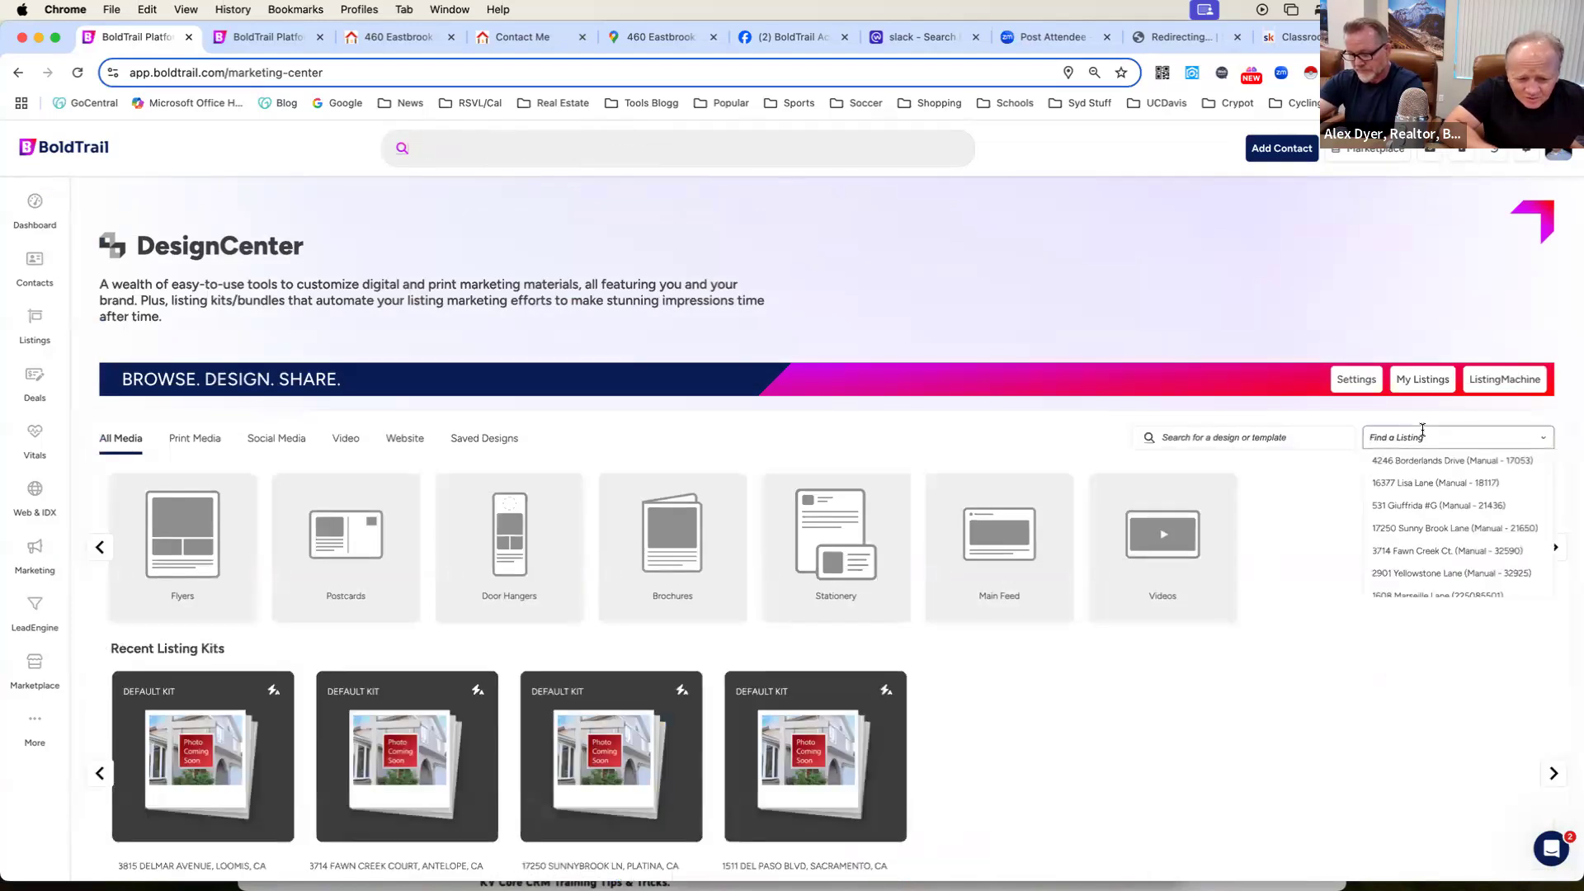
left_click(1418, 548)
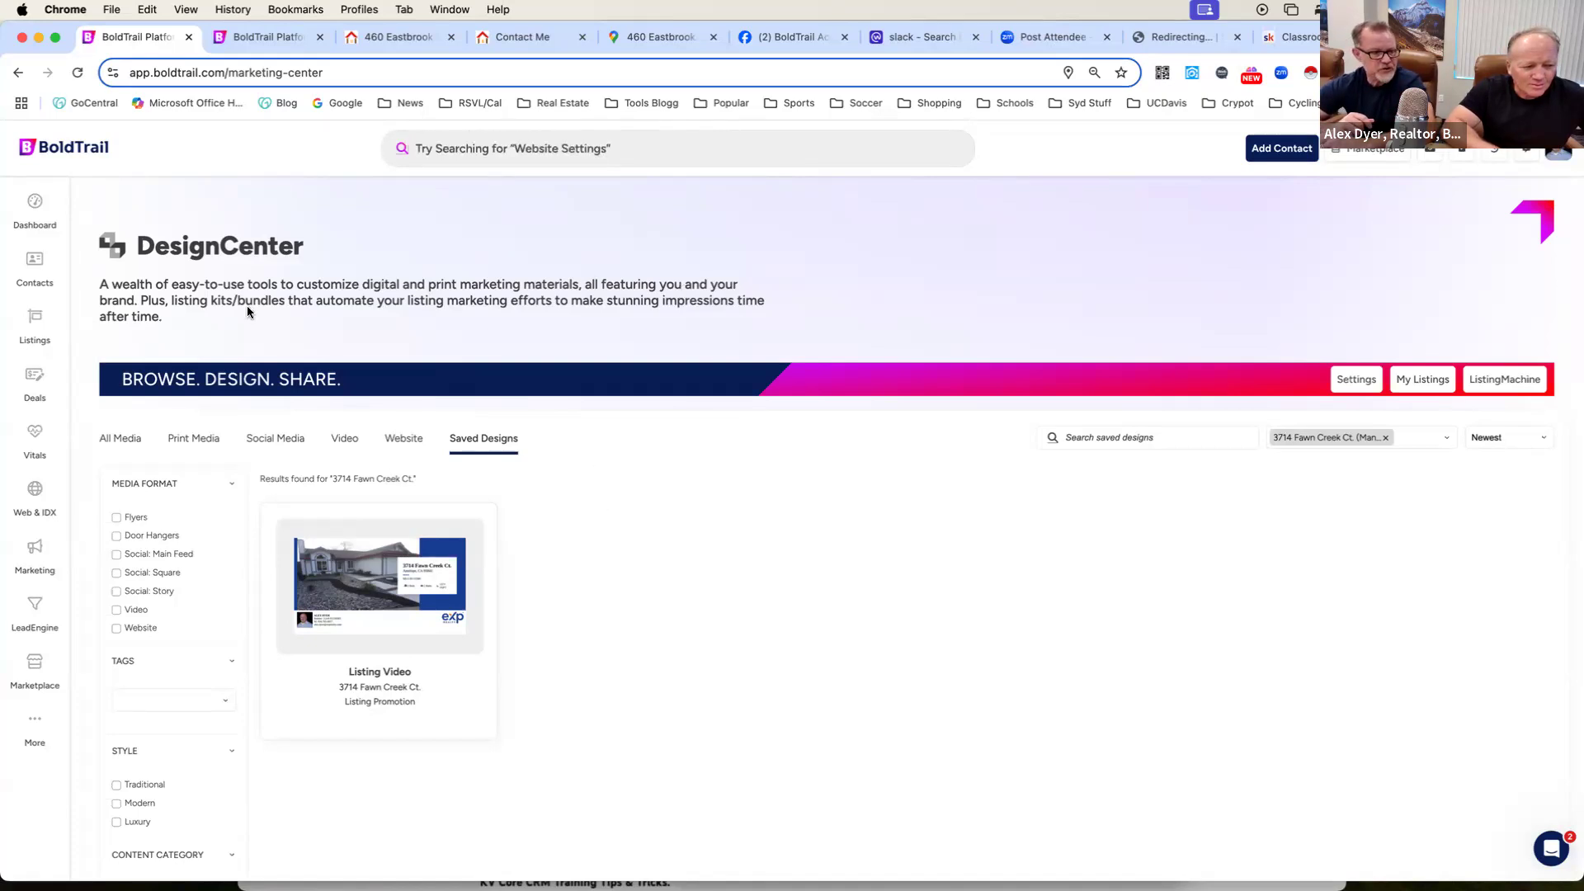
Open the website's blog posts in Web & IDX and sort them by last updated date, newest first.
left_click(31, 496)
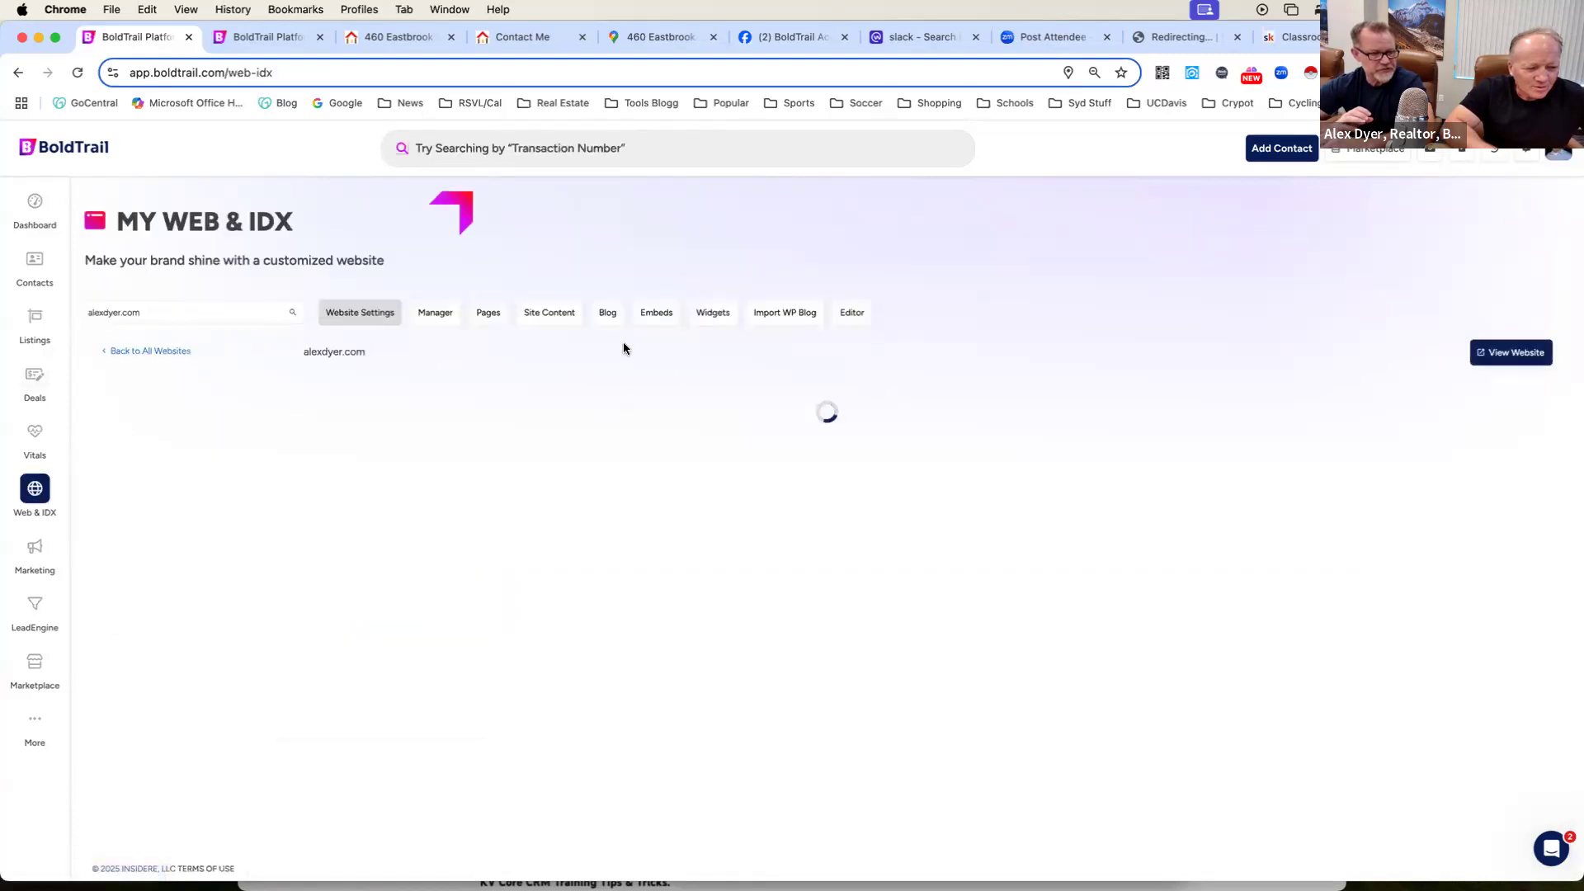
left_click(609, 314)
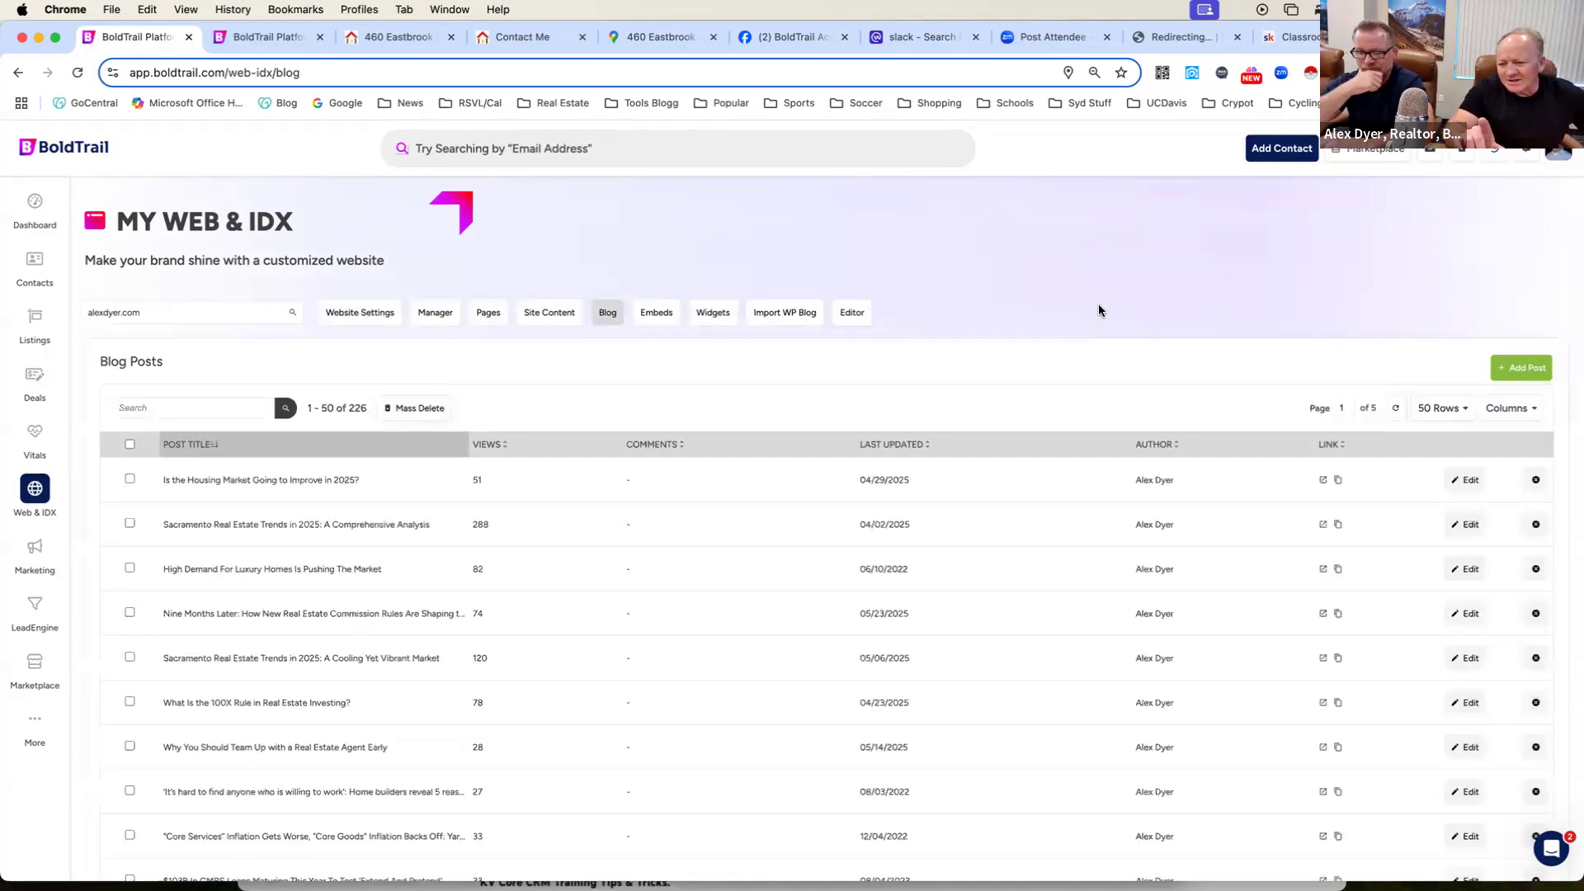
left_click(887, 444)
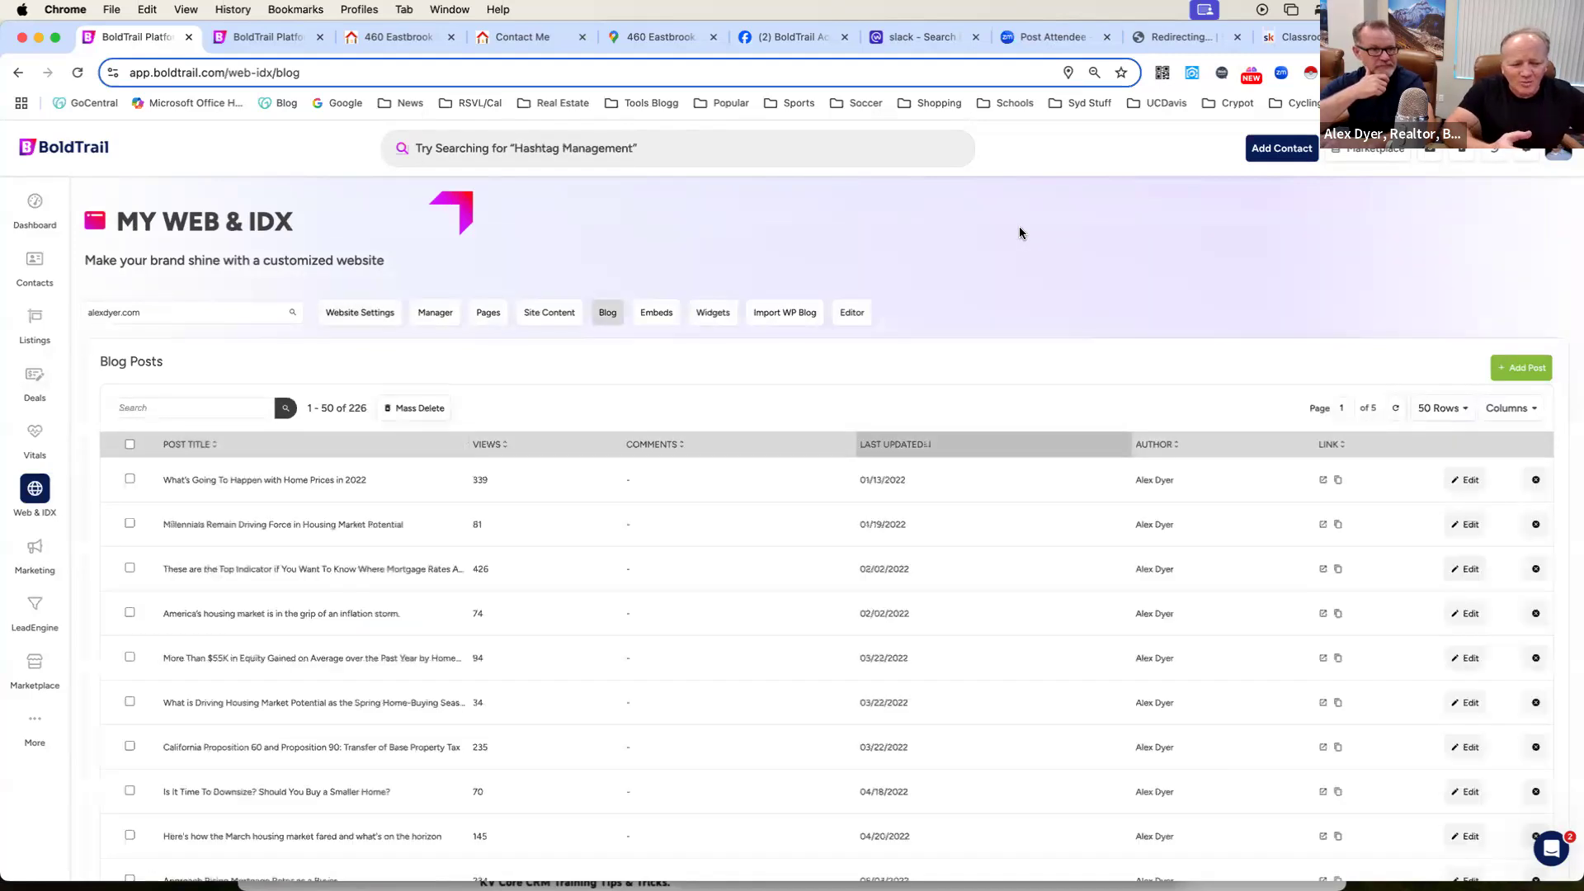
left_click(899, 449)
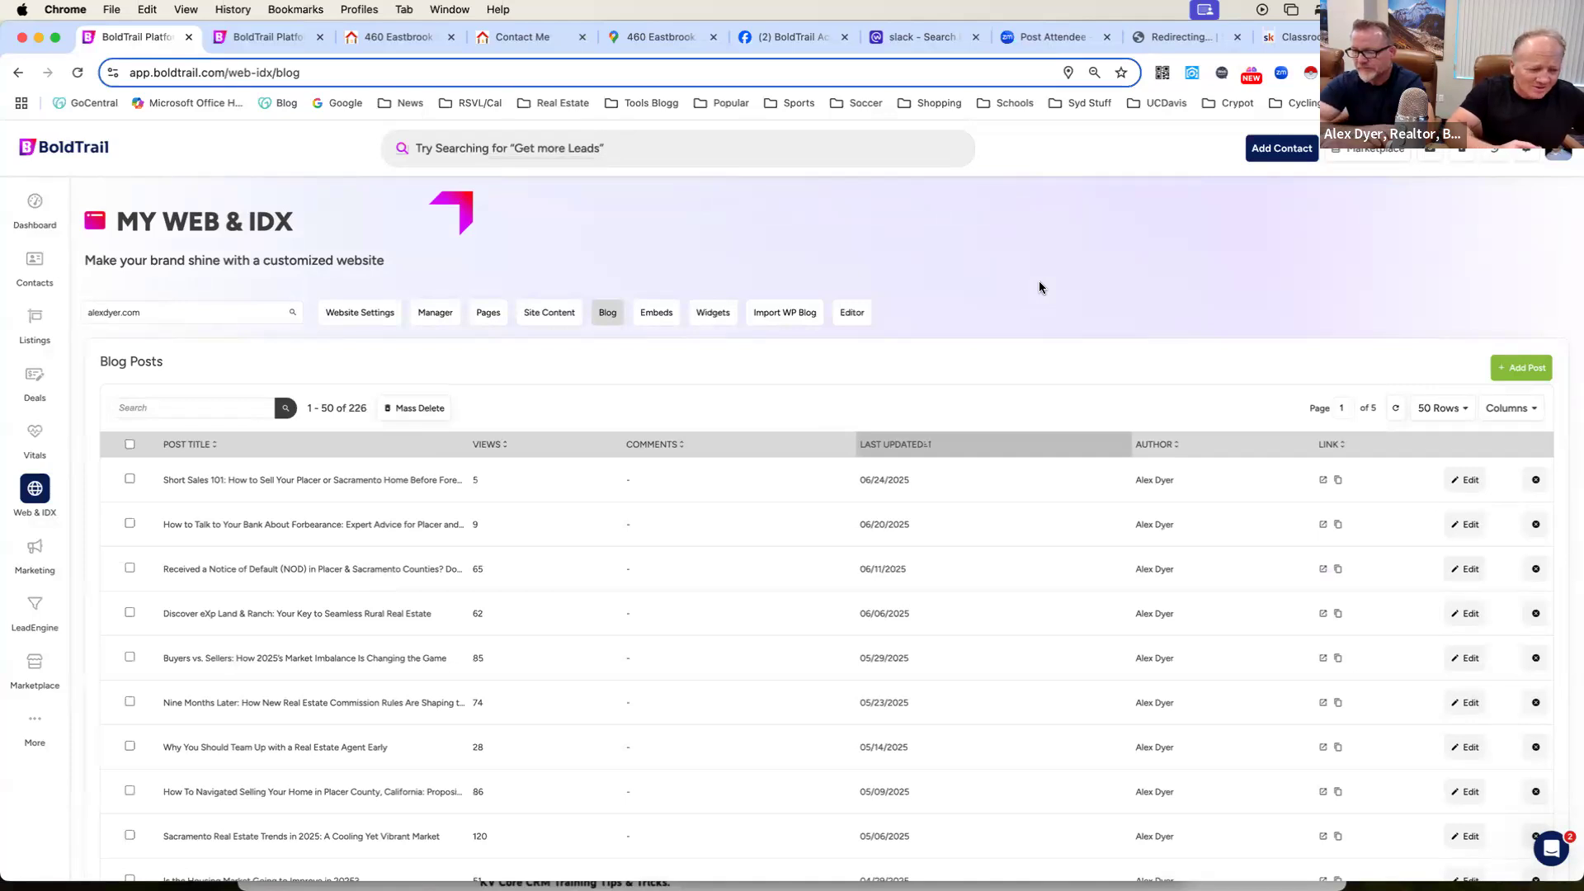
Look through the list of recent blog posts, examining their titles, view counts and update dates.
scroll(990, 326, "down", 2)
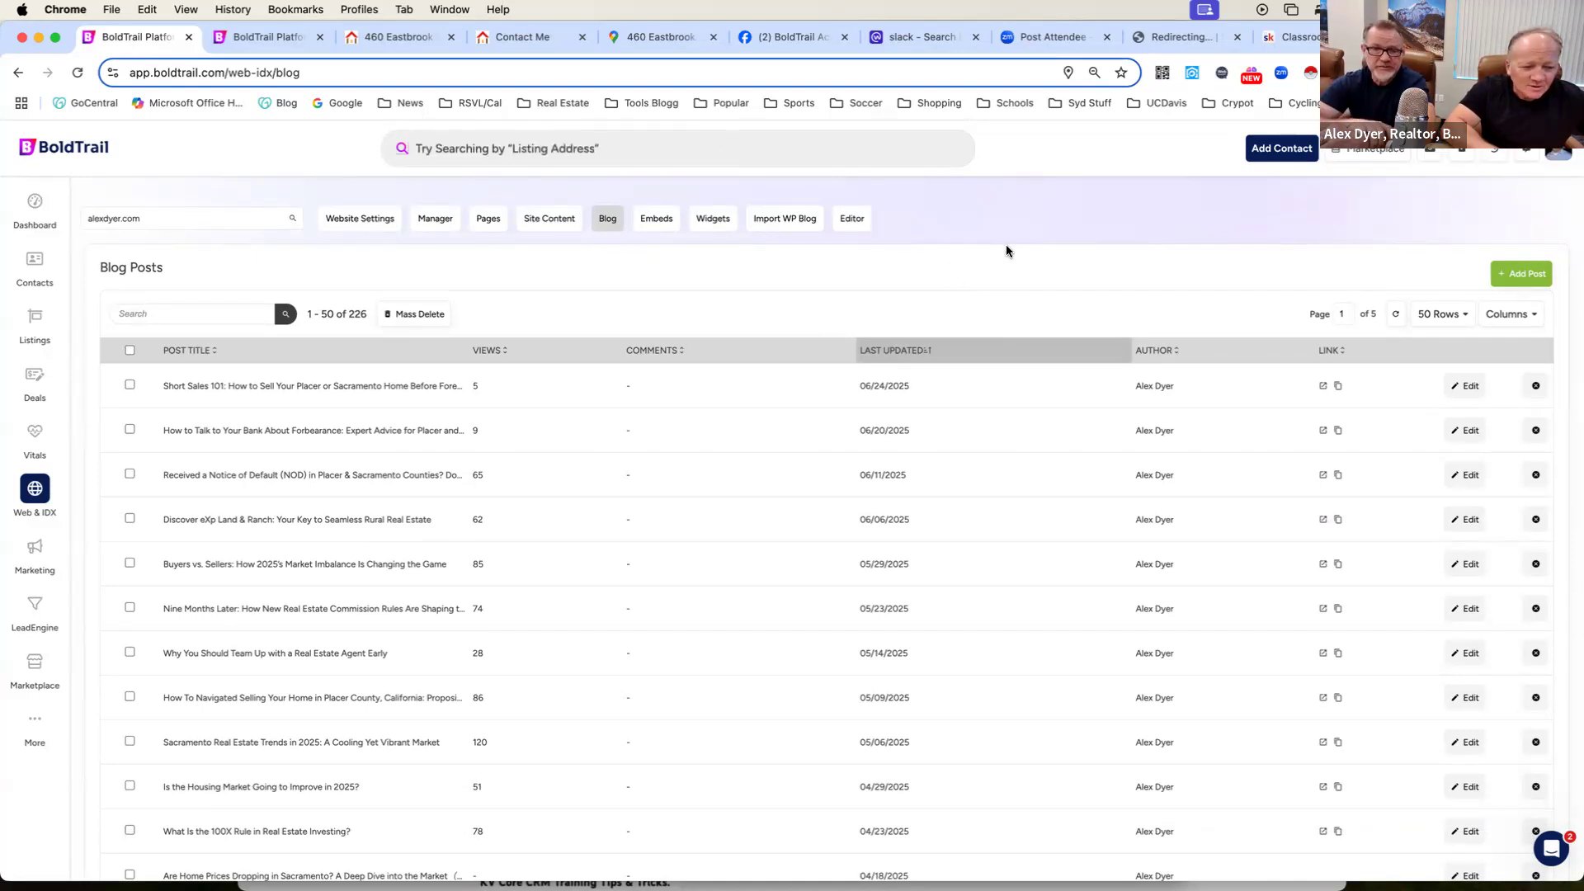
scroll(1007, 251, "down", 1)
scroll(1006, 250, "down", 1)
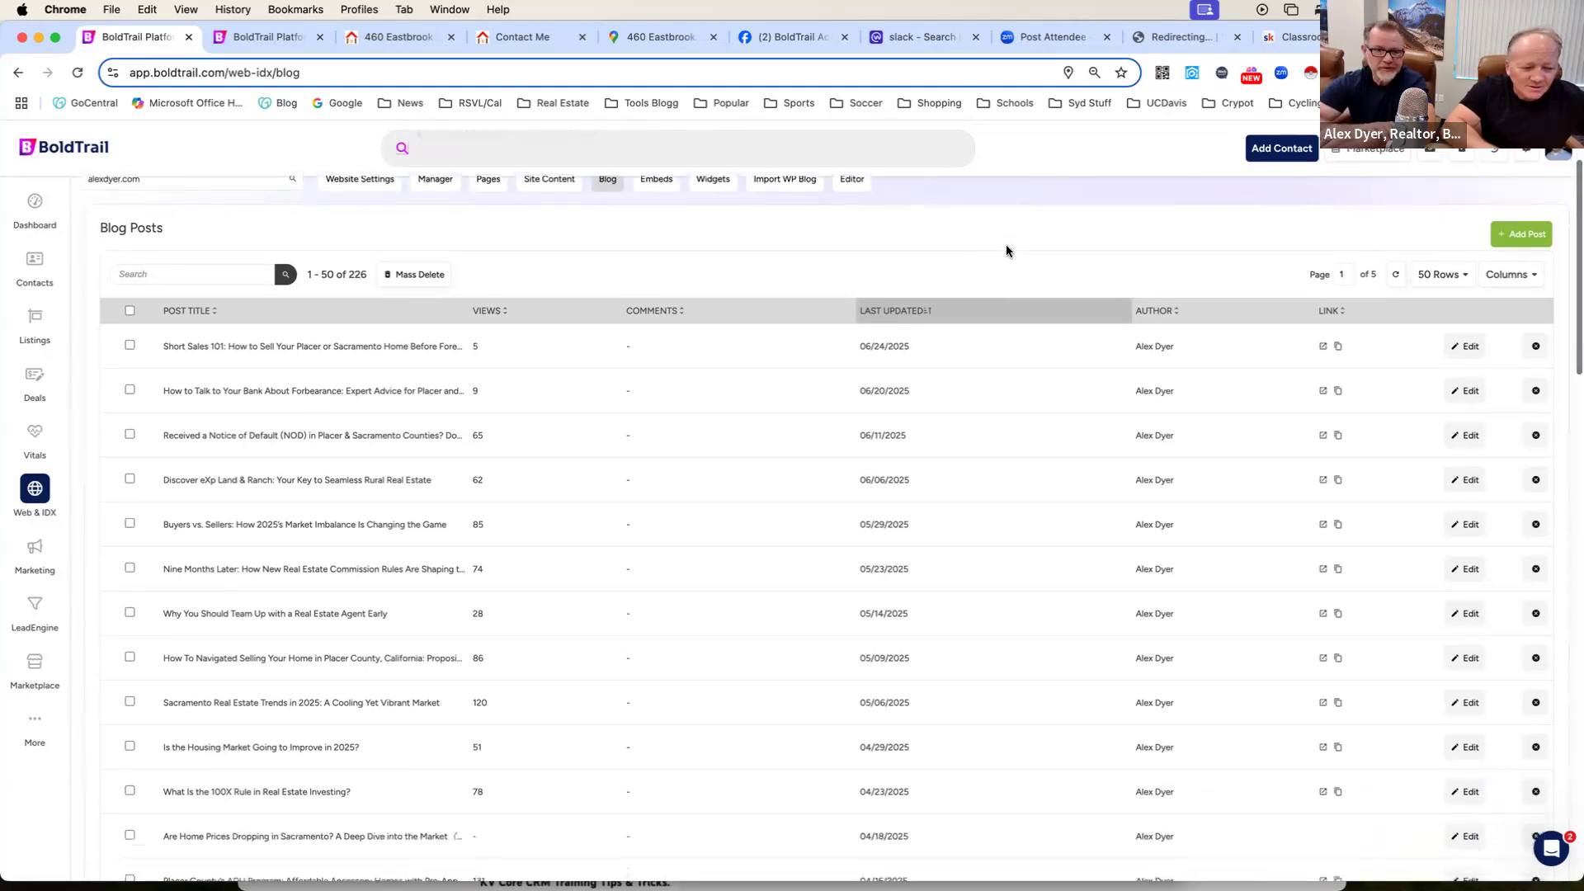
scroll(1006, 251, "down", 1)
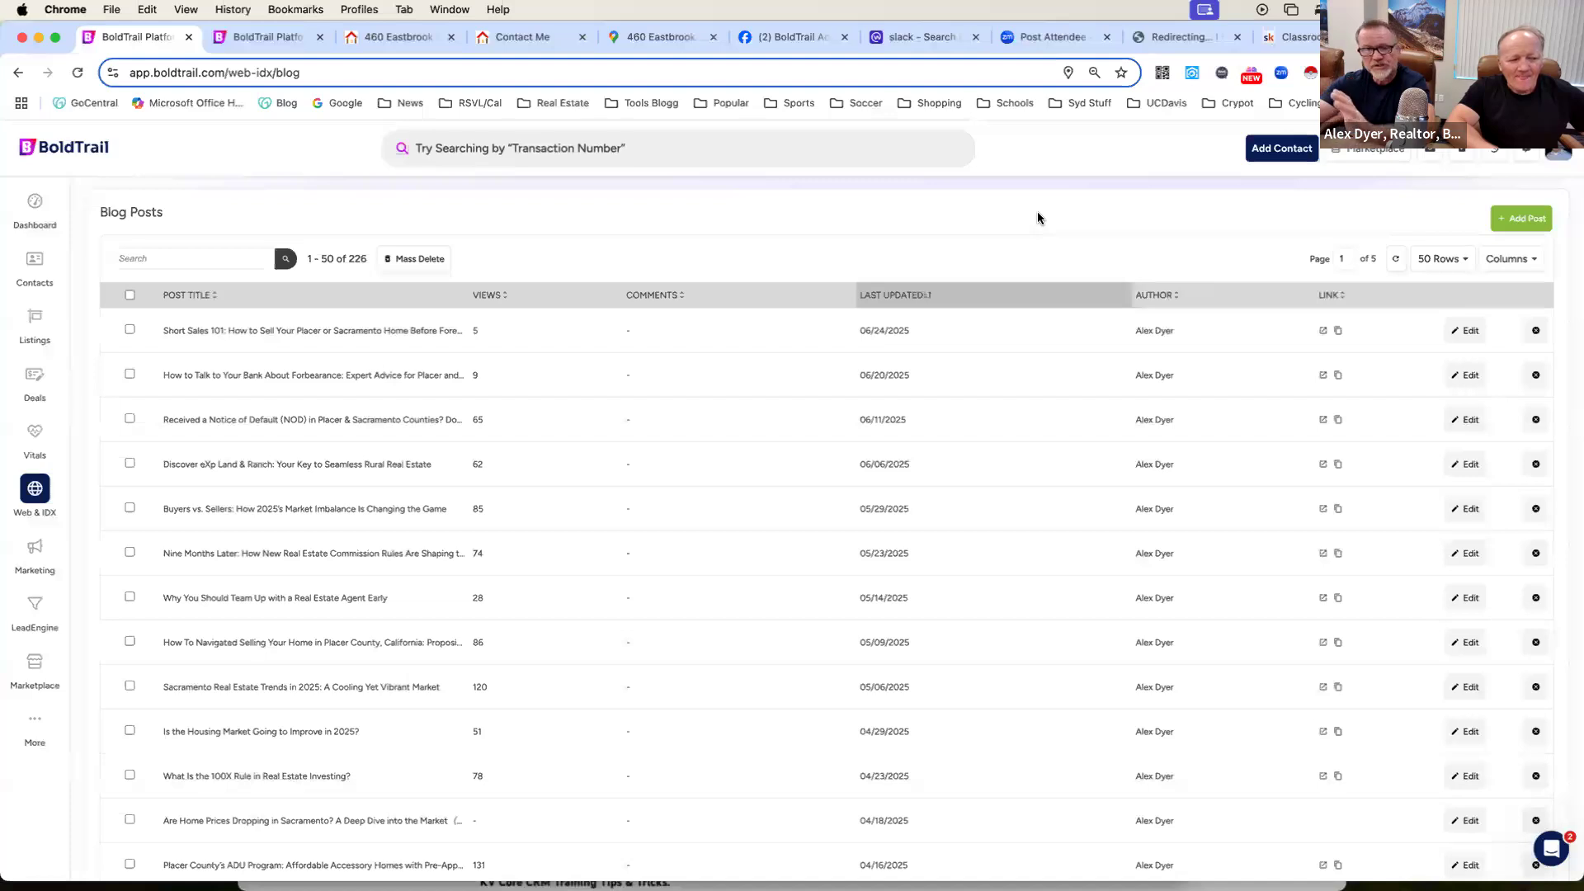
scroll(1038, 216, "down", 1)
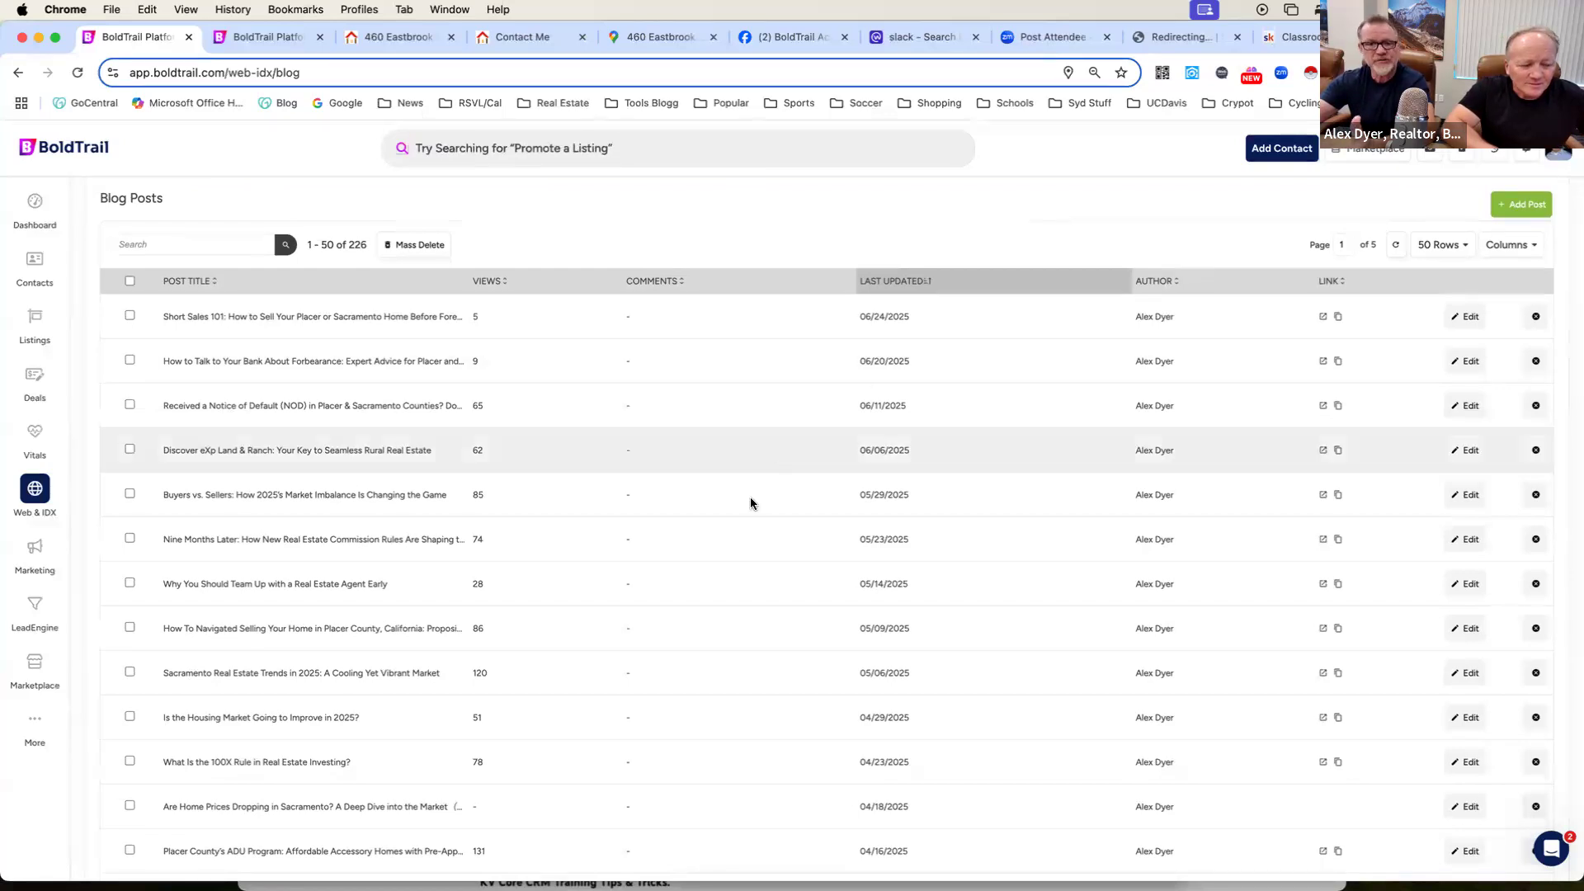
scroll(739, 525, "down", 1)
scroll(738, 528, "down", 3)
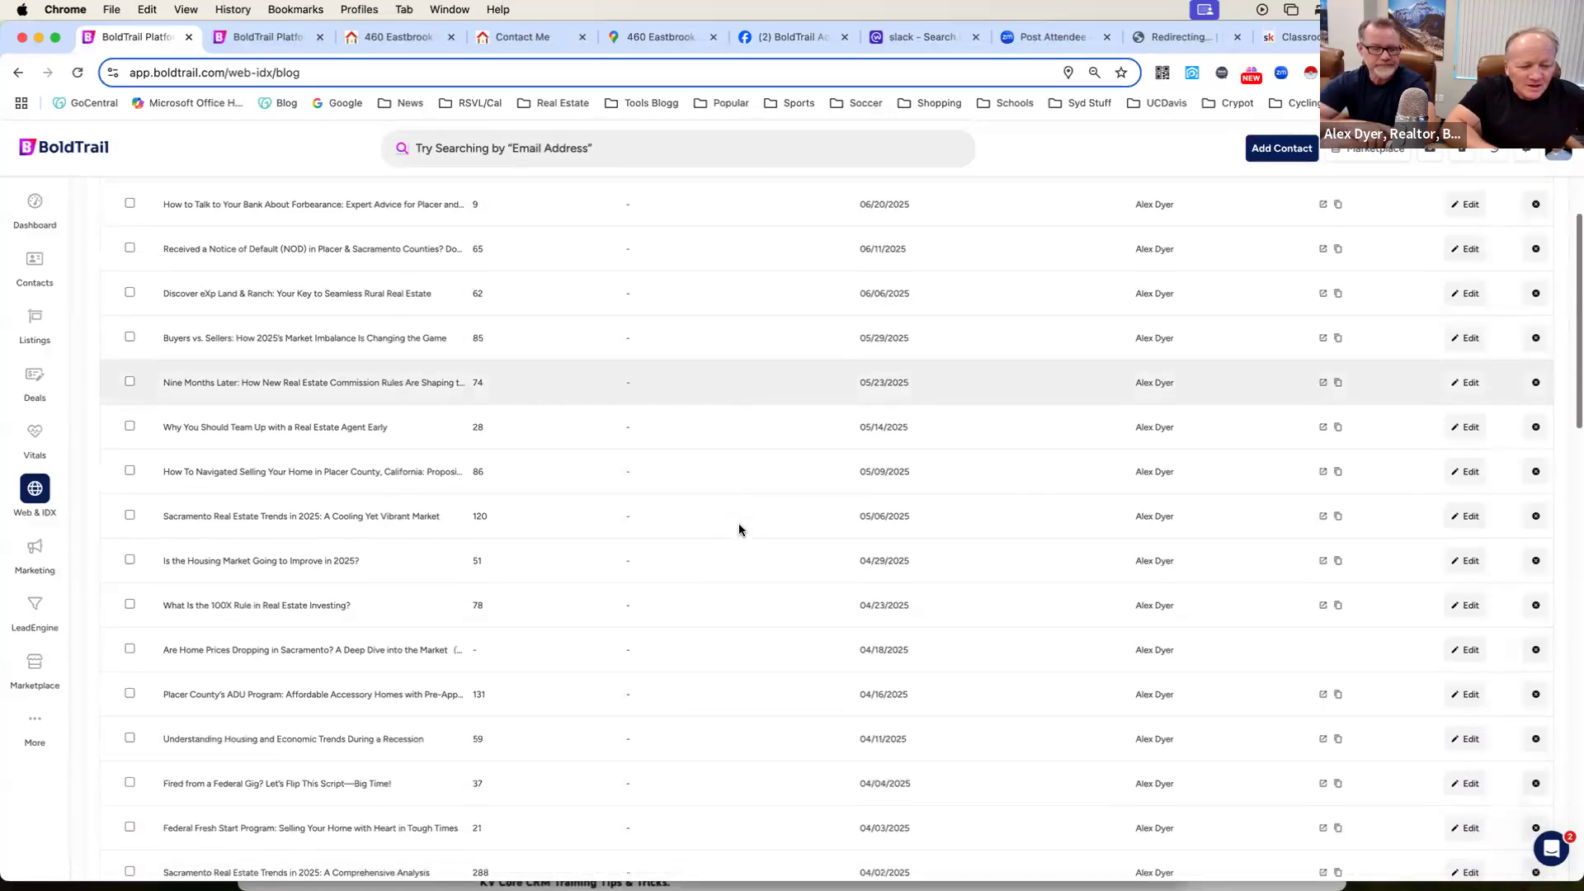
Compare the view counts and dates of the newest blog posts, returning to the start of the Blog Posts list.
scroll(738, 528, "up", 3)
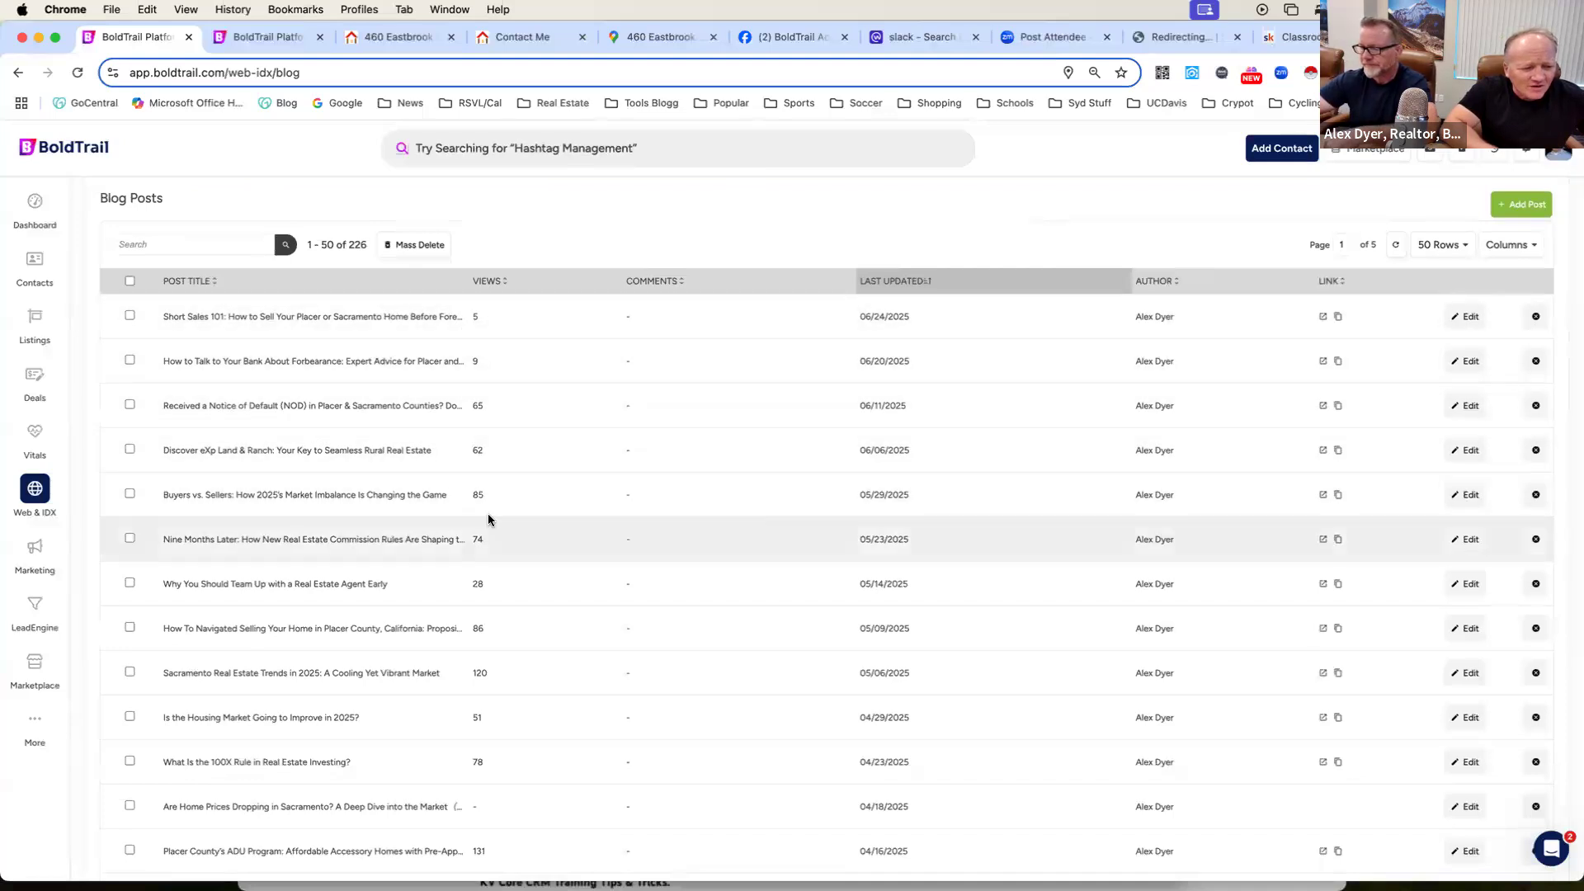
scroll(488, 520, "down", 3)
scroll(488, 520, "up", 3)
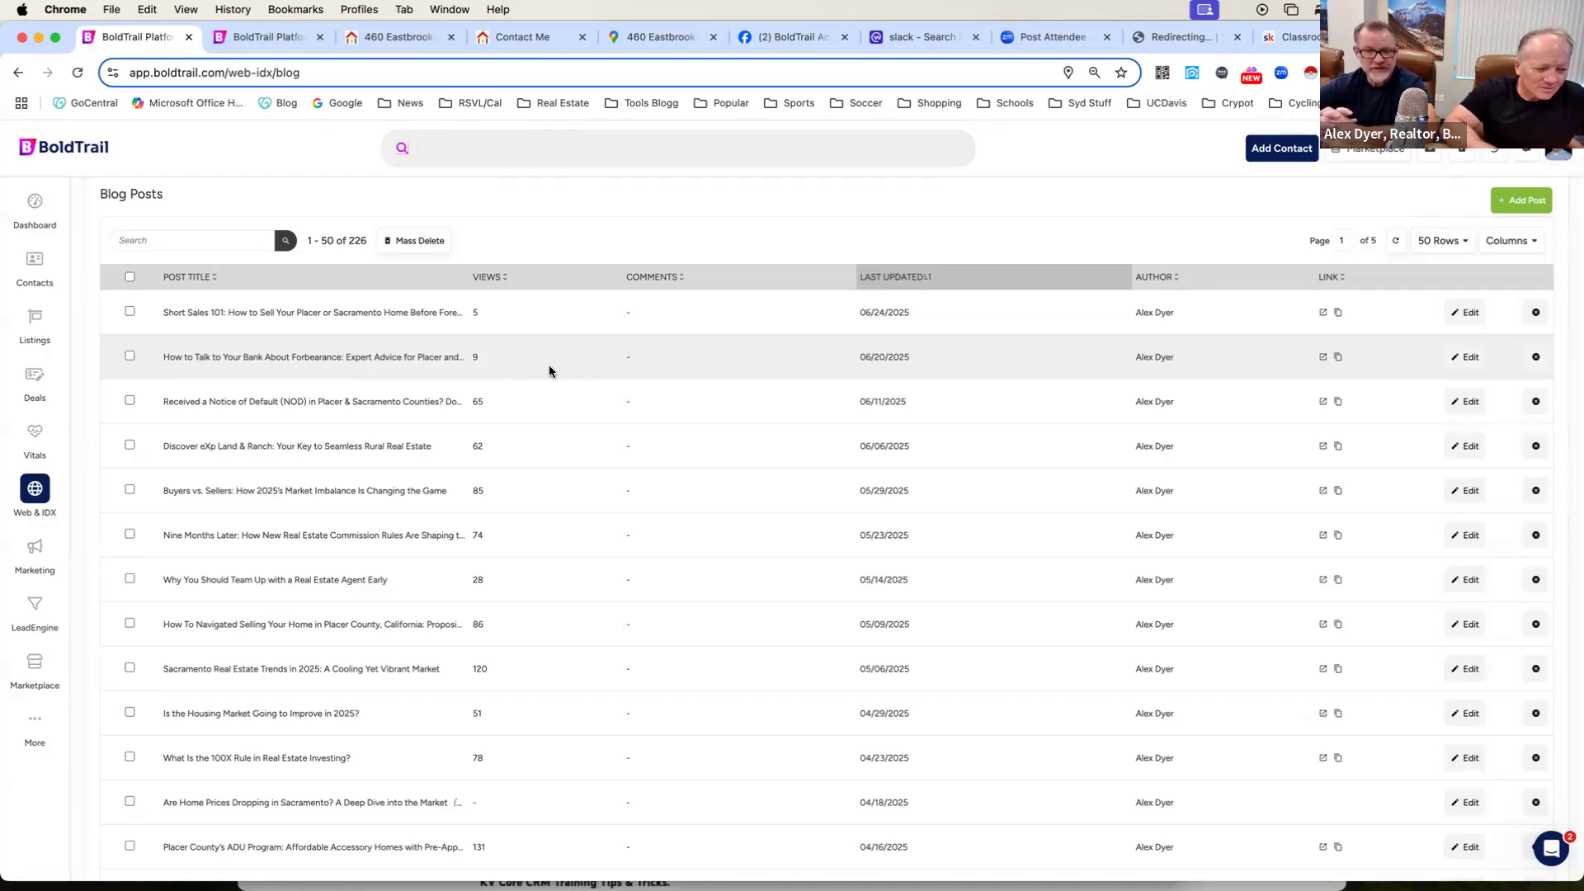
scroll(550, 371, "down", 1)
scroll(550, 371, "down", 1)
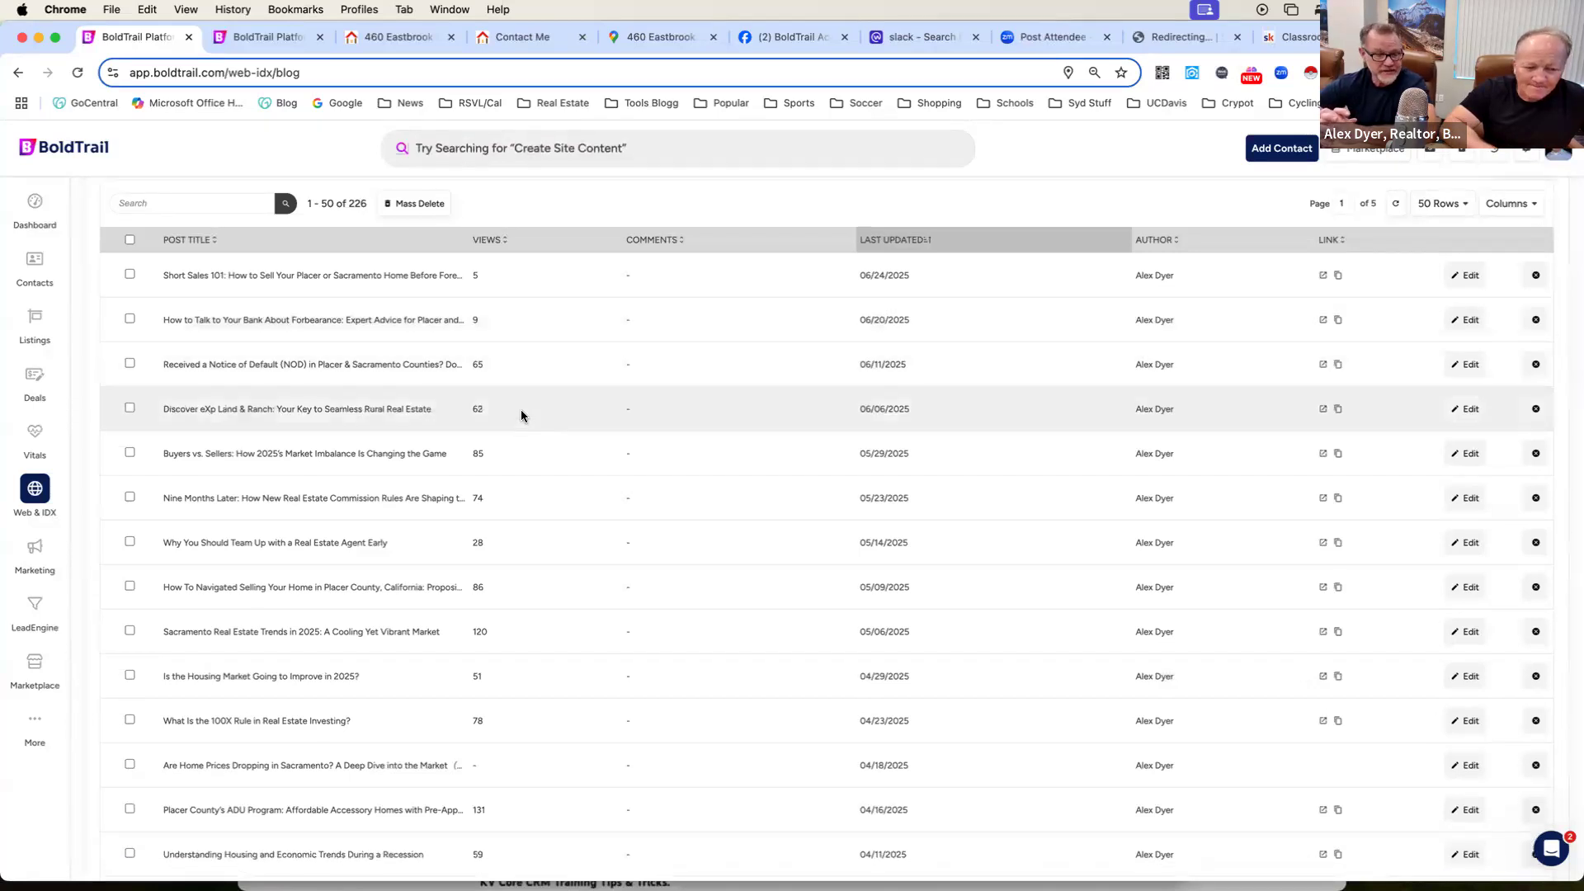
scroll(555, 410, "up", 5)
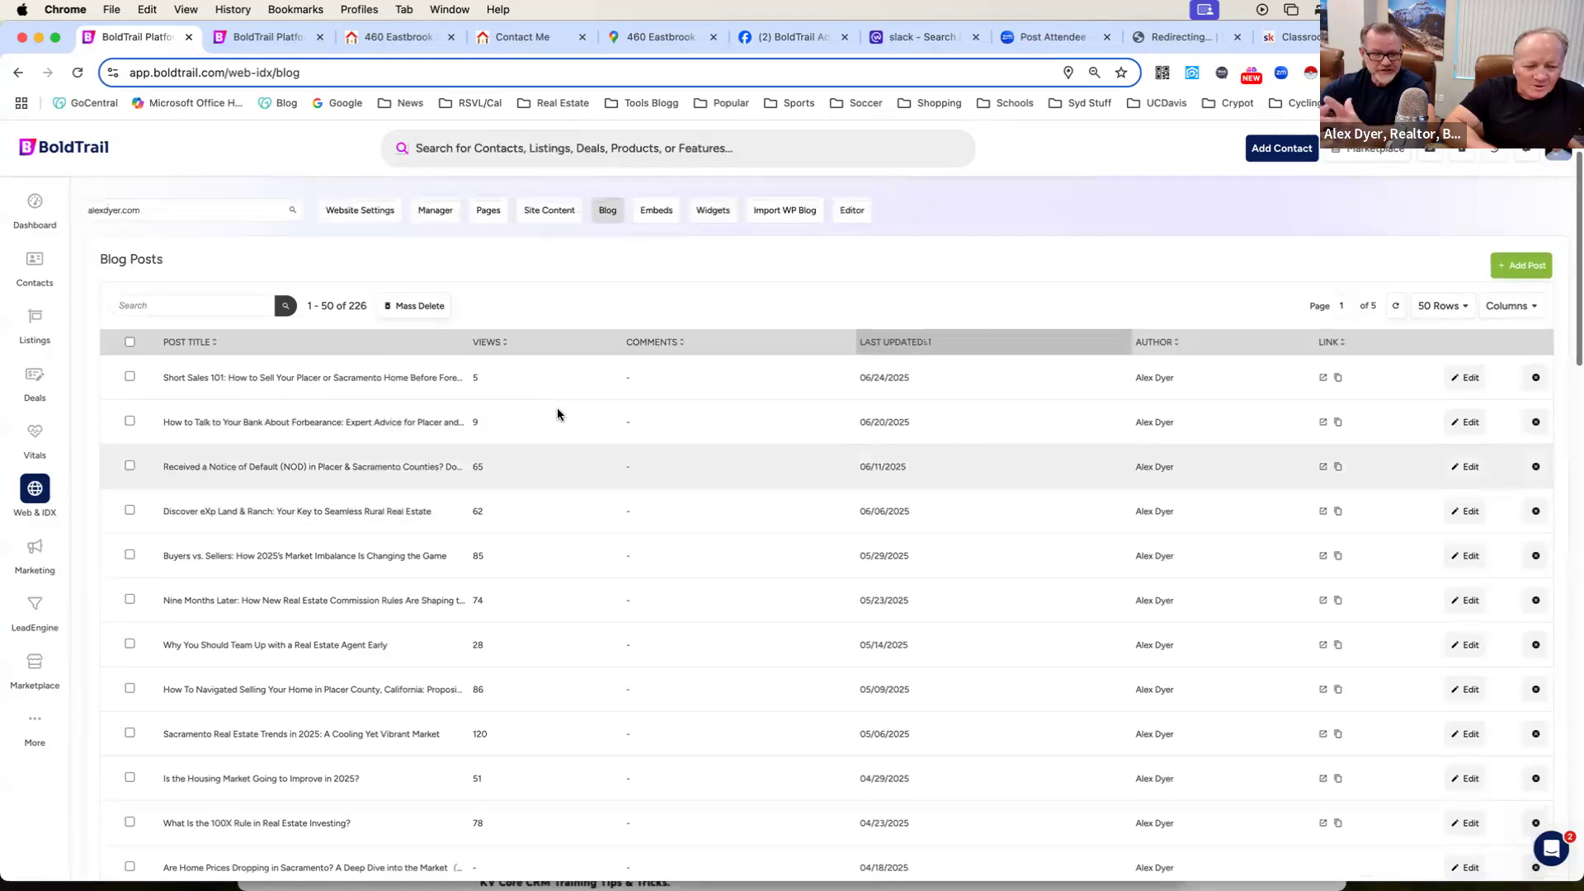
scroll(1037, 254, "up", 4)
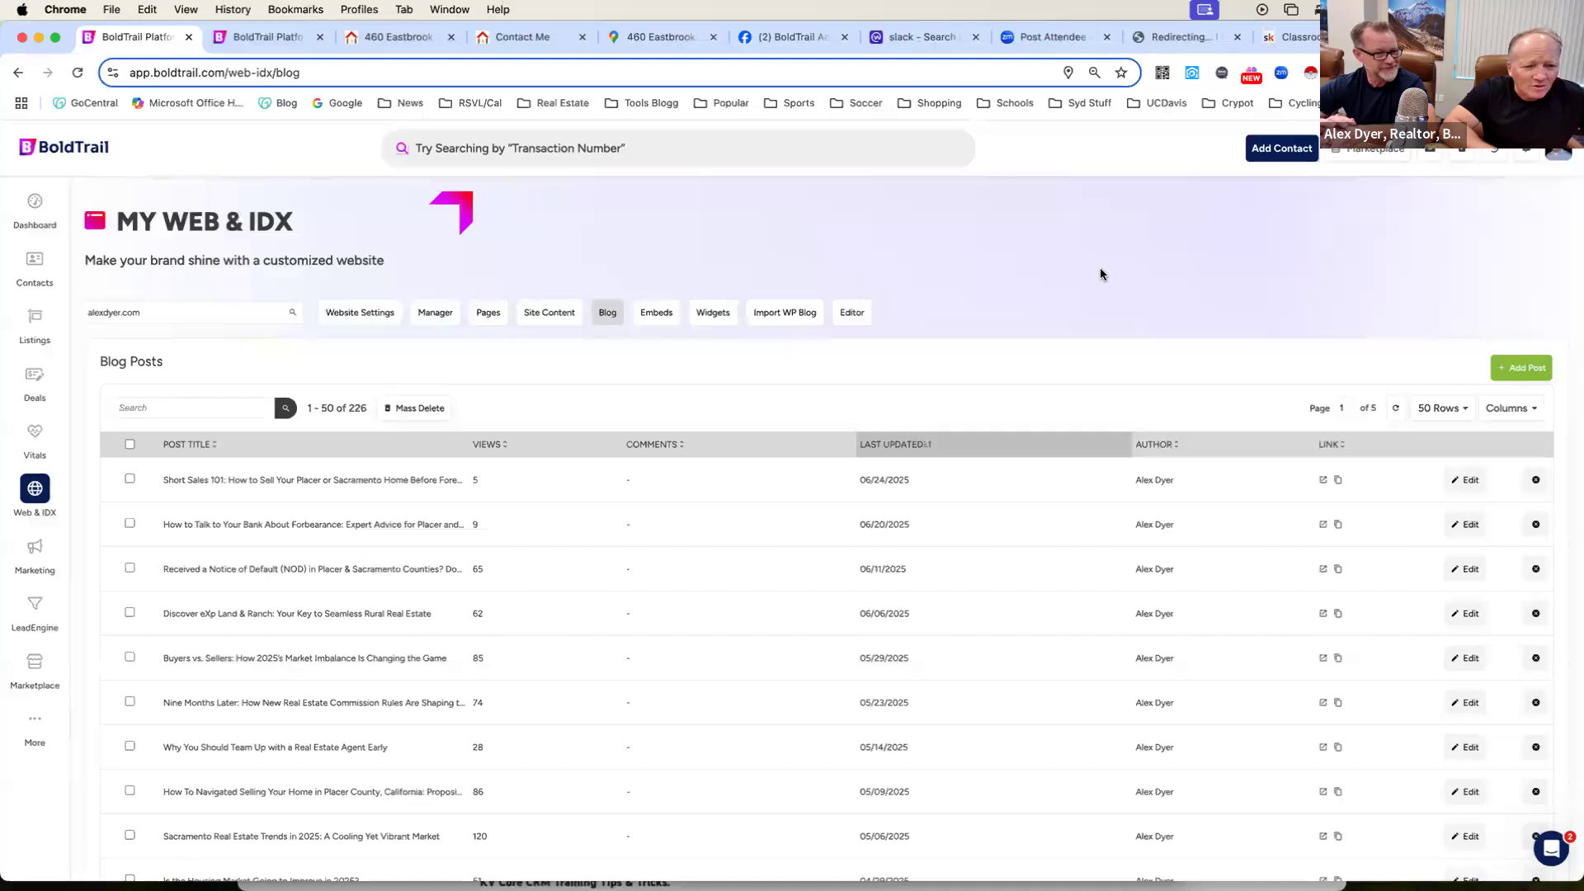
Switch to BoldTrail Academy on Skool, copy the group's share link from the member invite settings, and close the settings.
left_click(1289, 36)
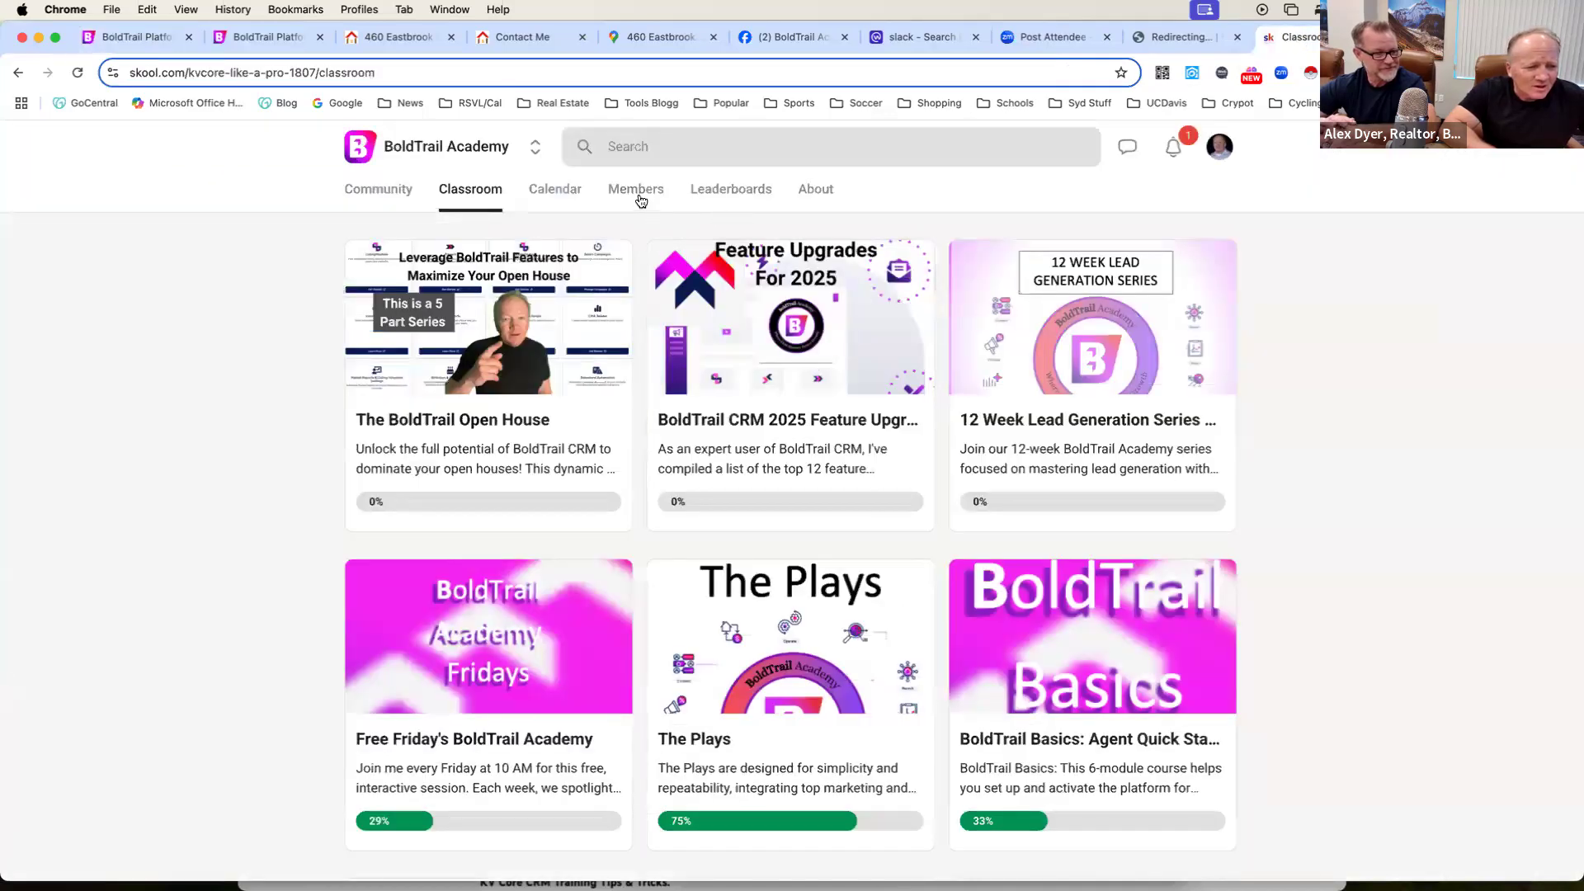
left_click(640, 196)
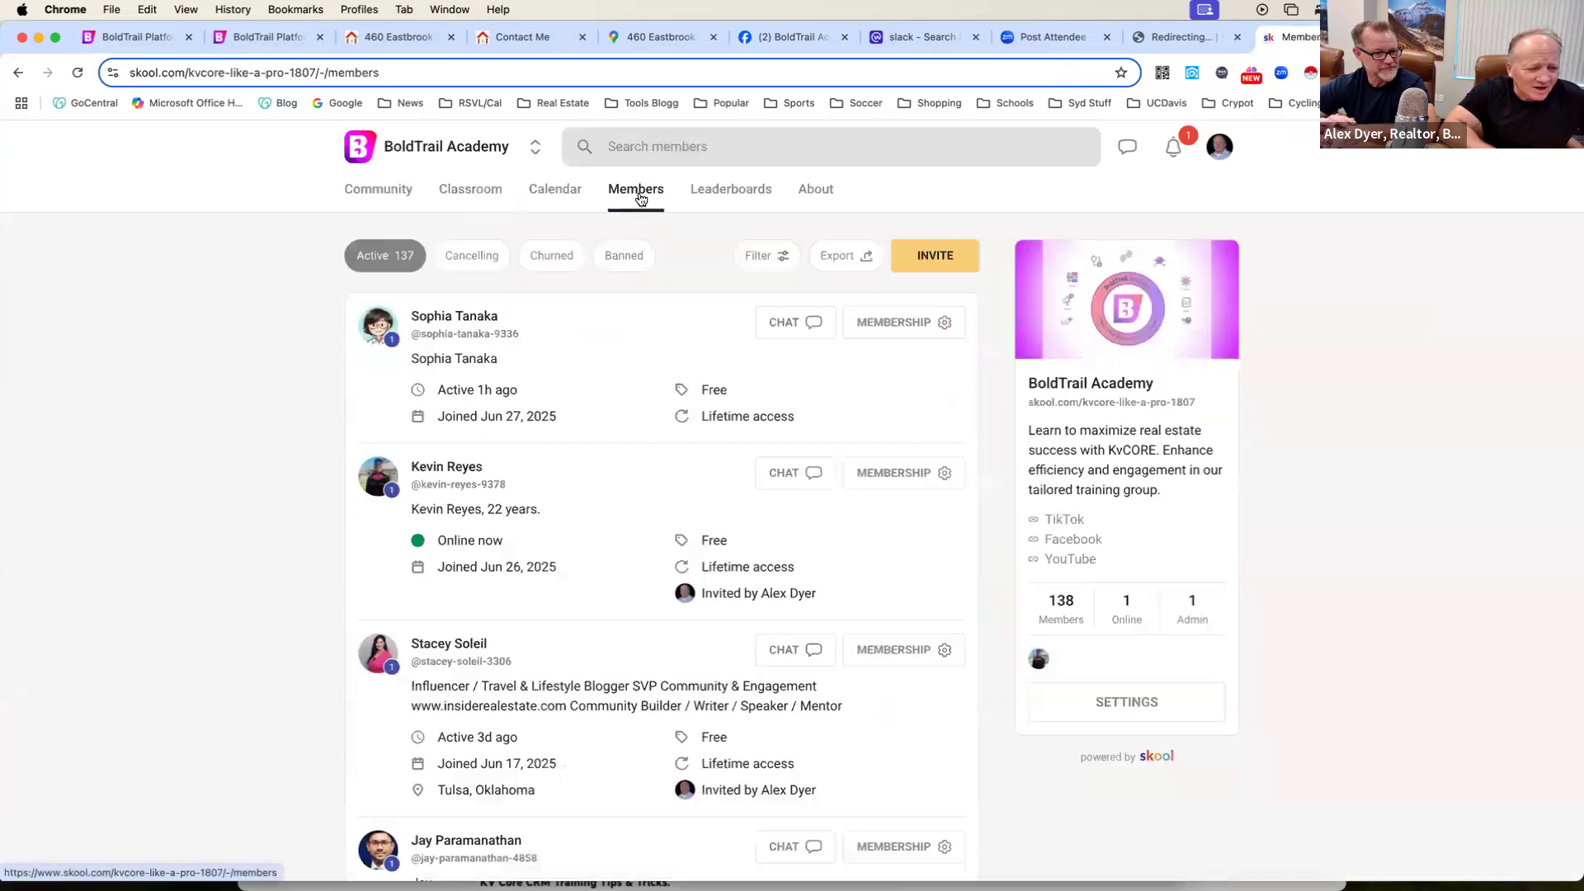
left_click(943, 255)
left_click(1145, 360)
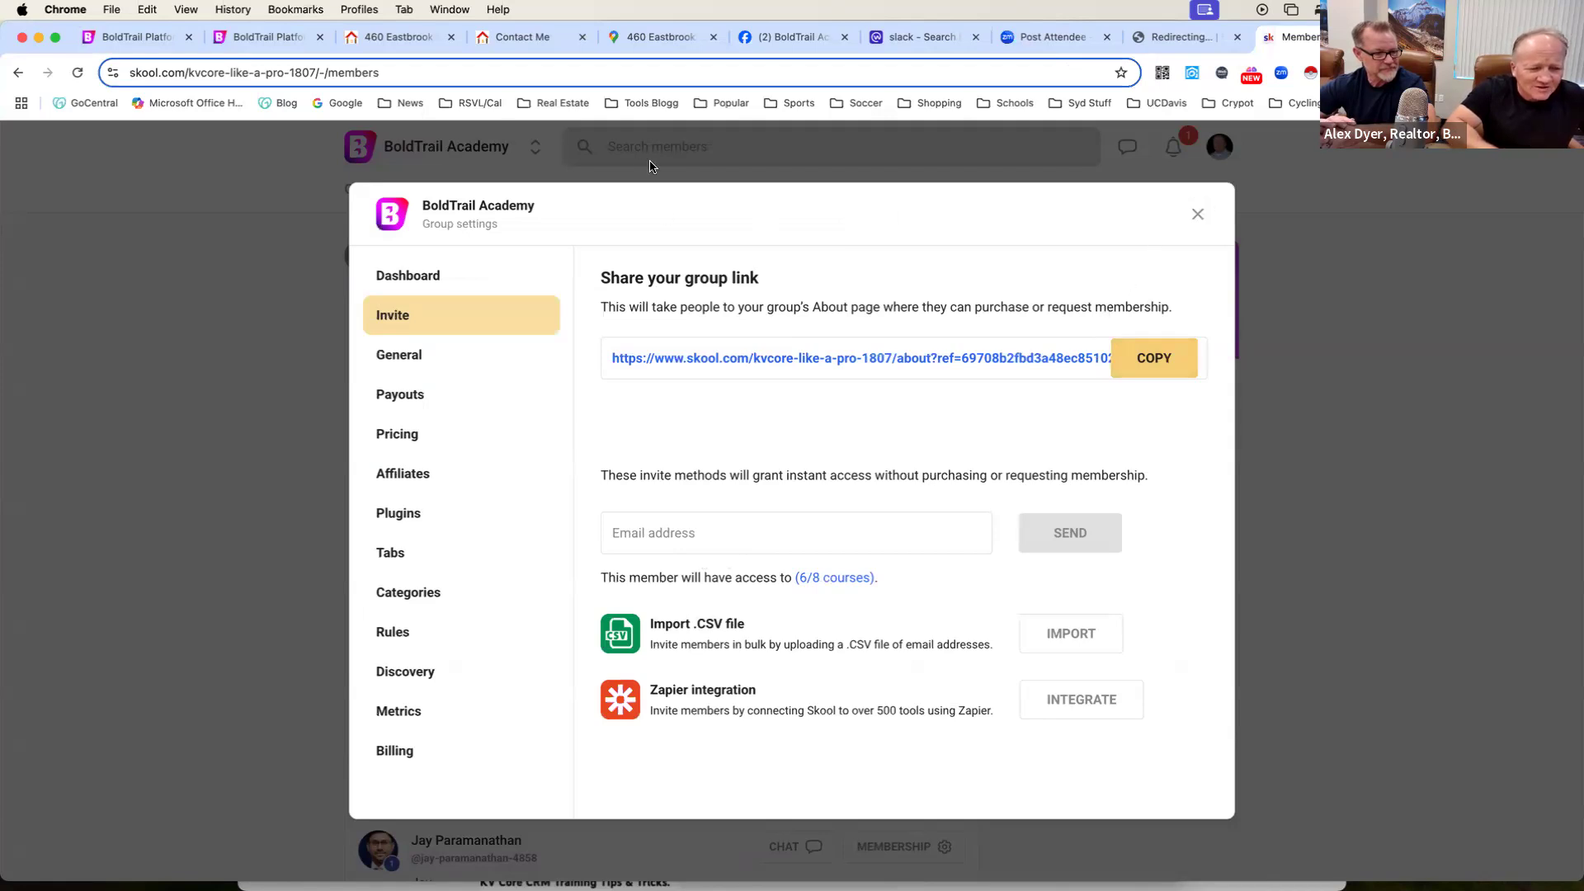
left_click(1197, 214)
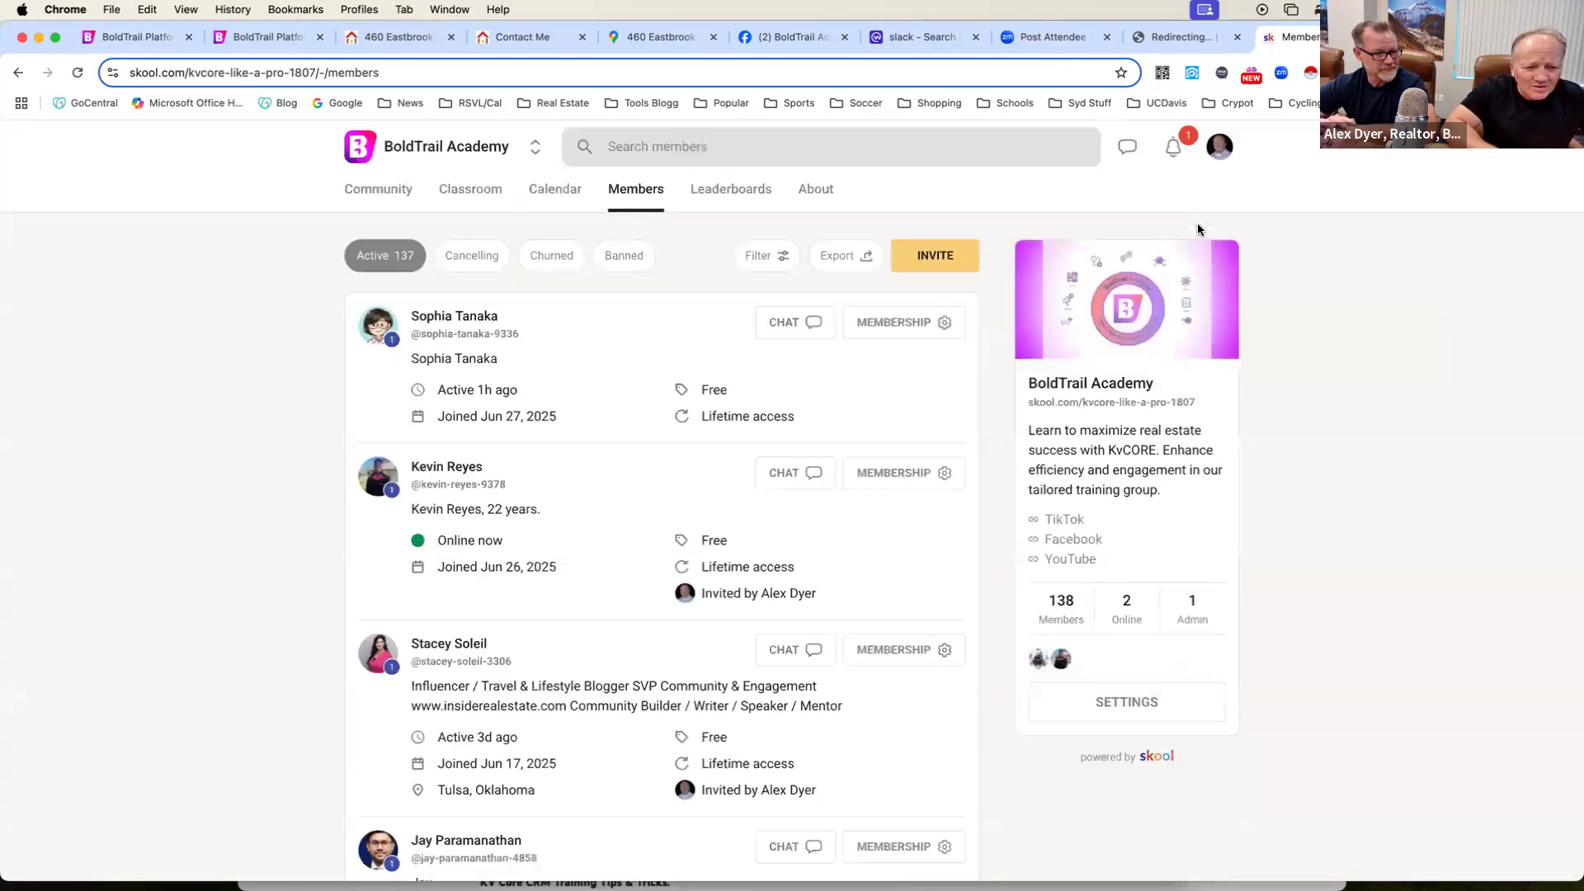
Switch to the Workplace search results for "slack", and open the Slack app to view the eXp Realty workspace's Get started page.
left_click(910, 39)
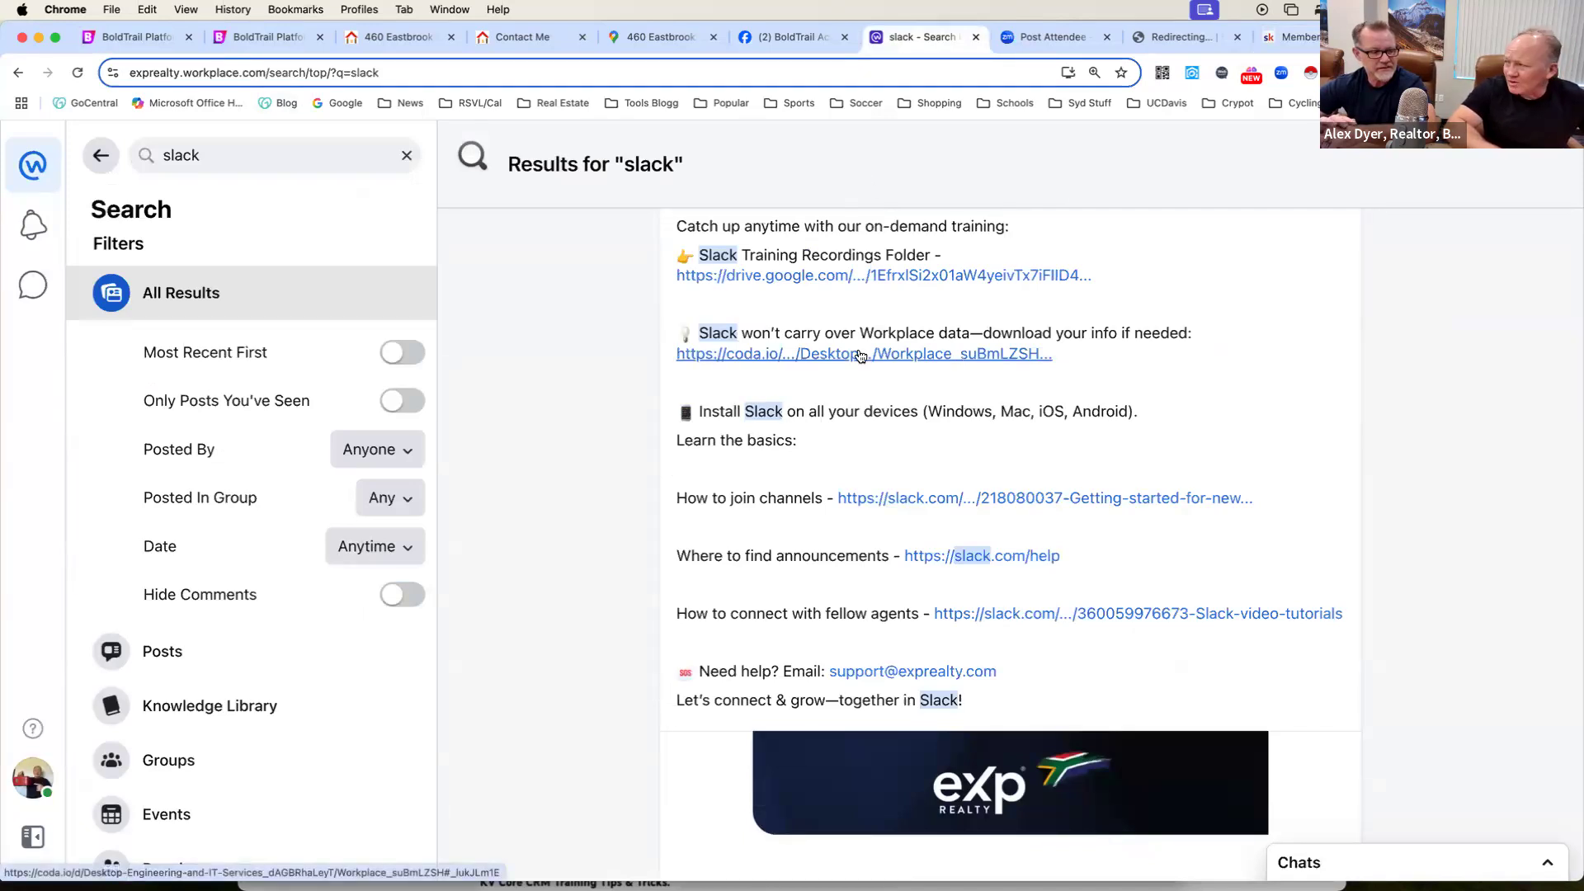
scroll(858, 355, "up", 1)
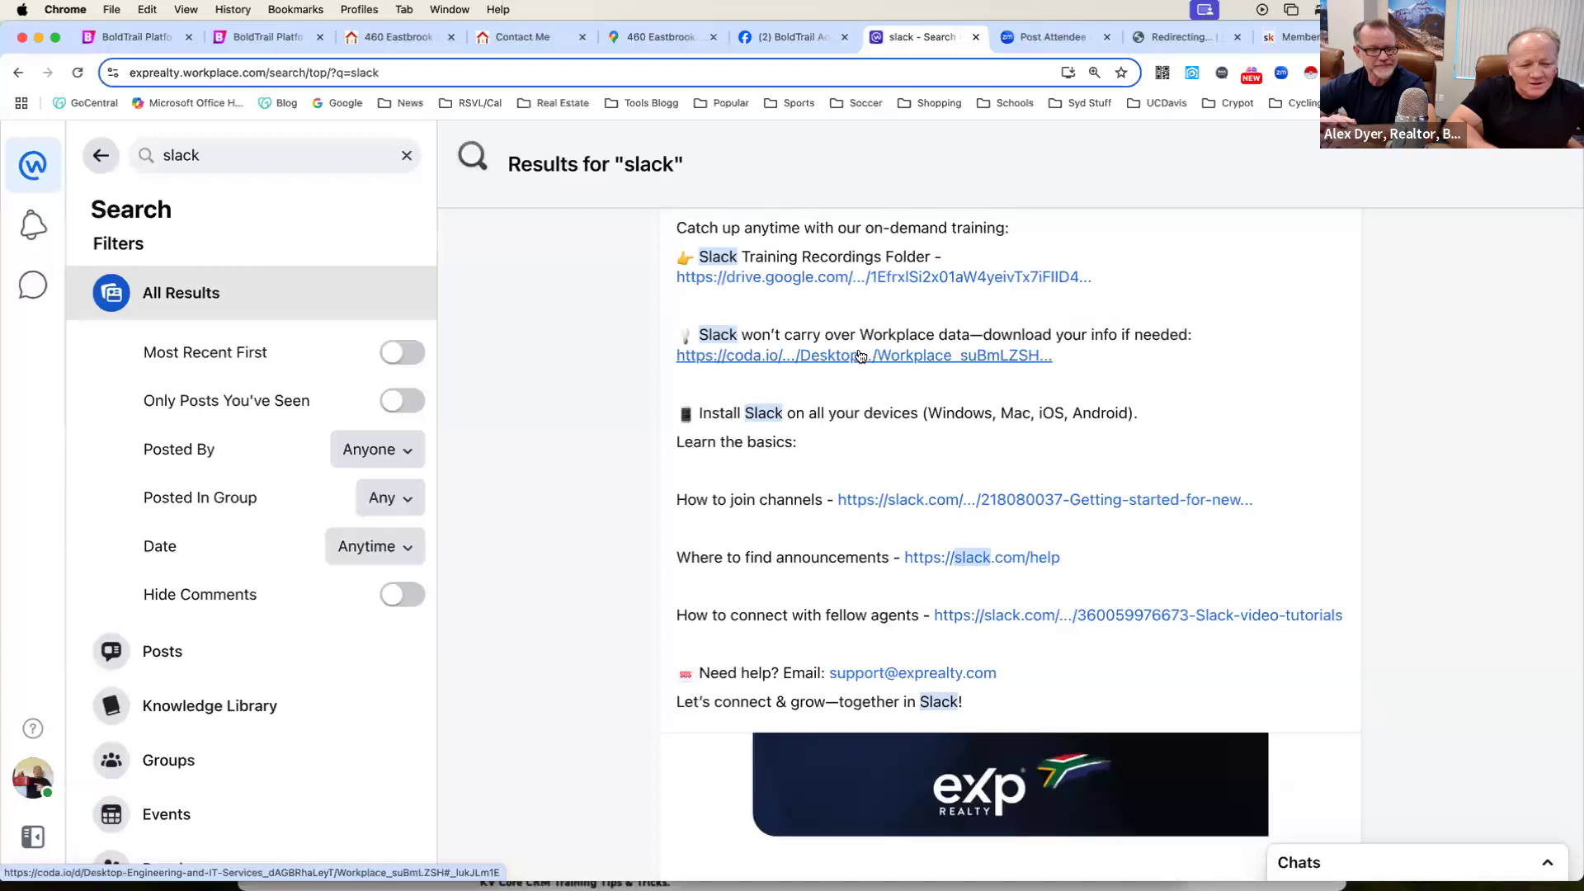
mouse_move(248, 876)
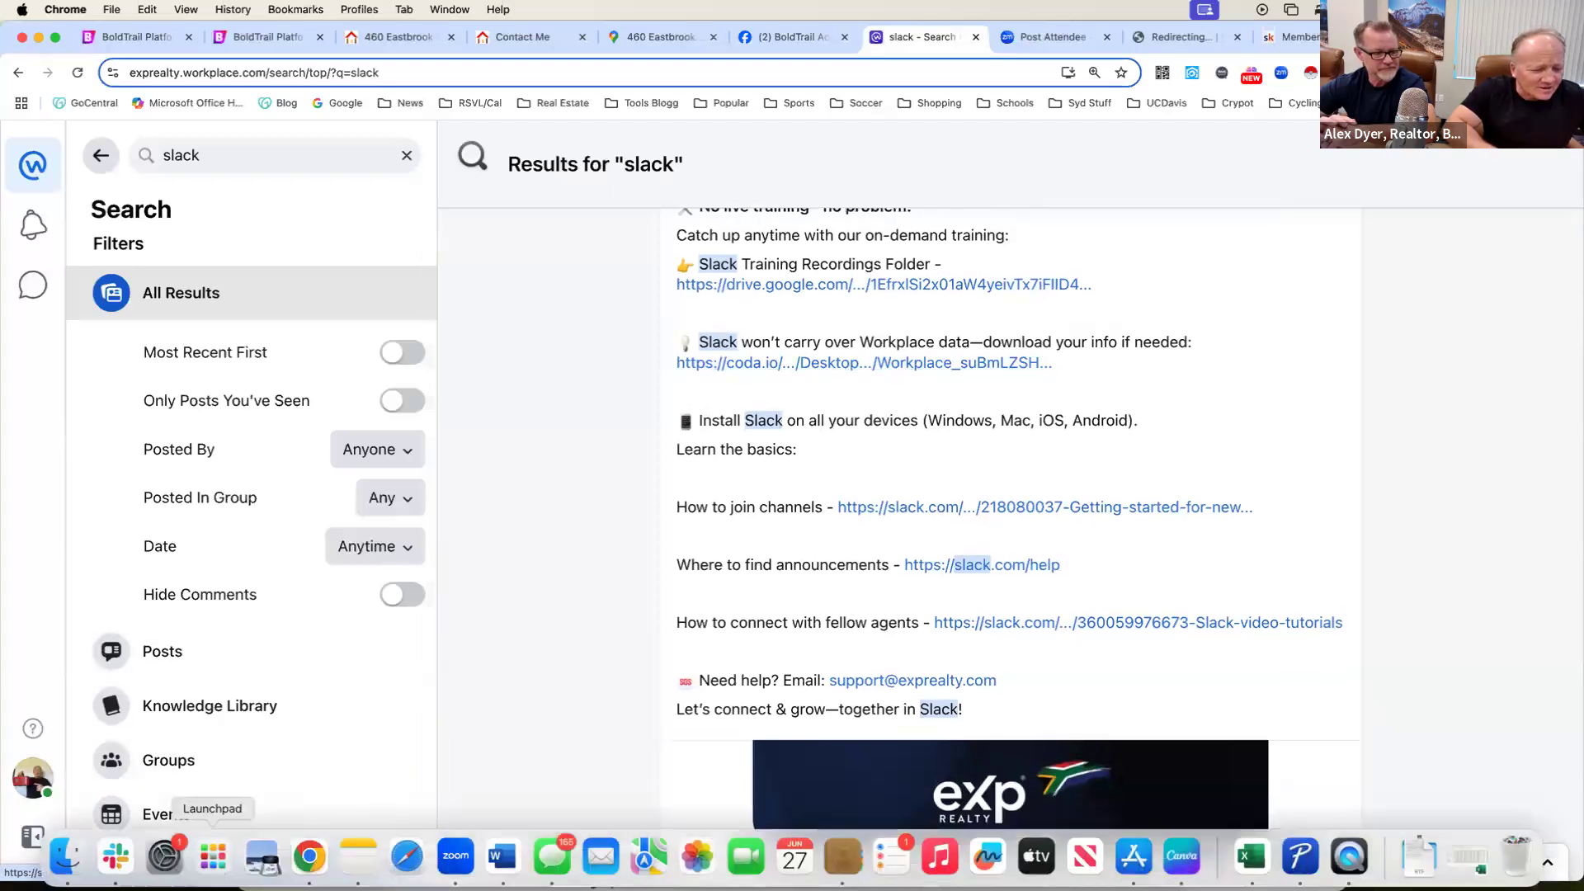
left_click(114, 858)
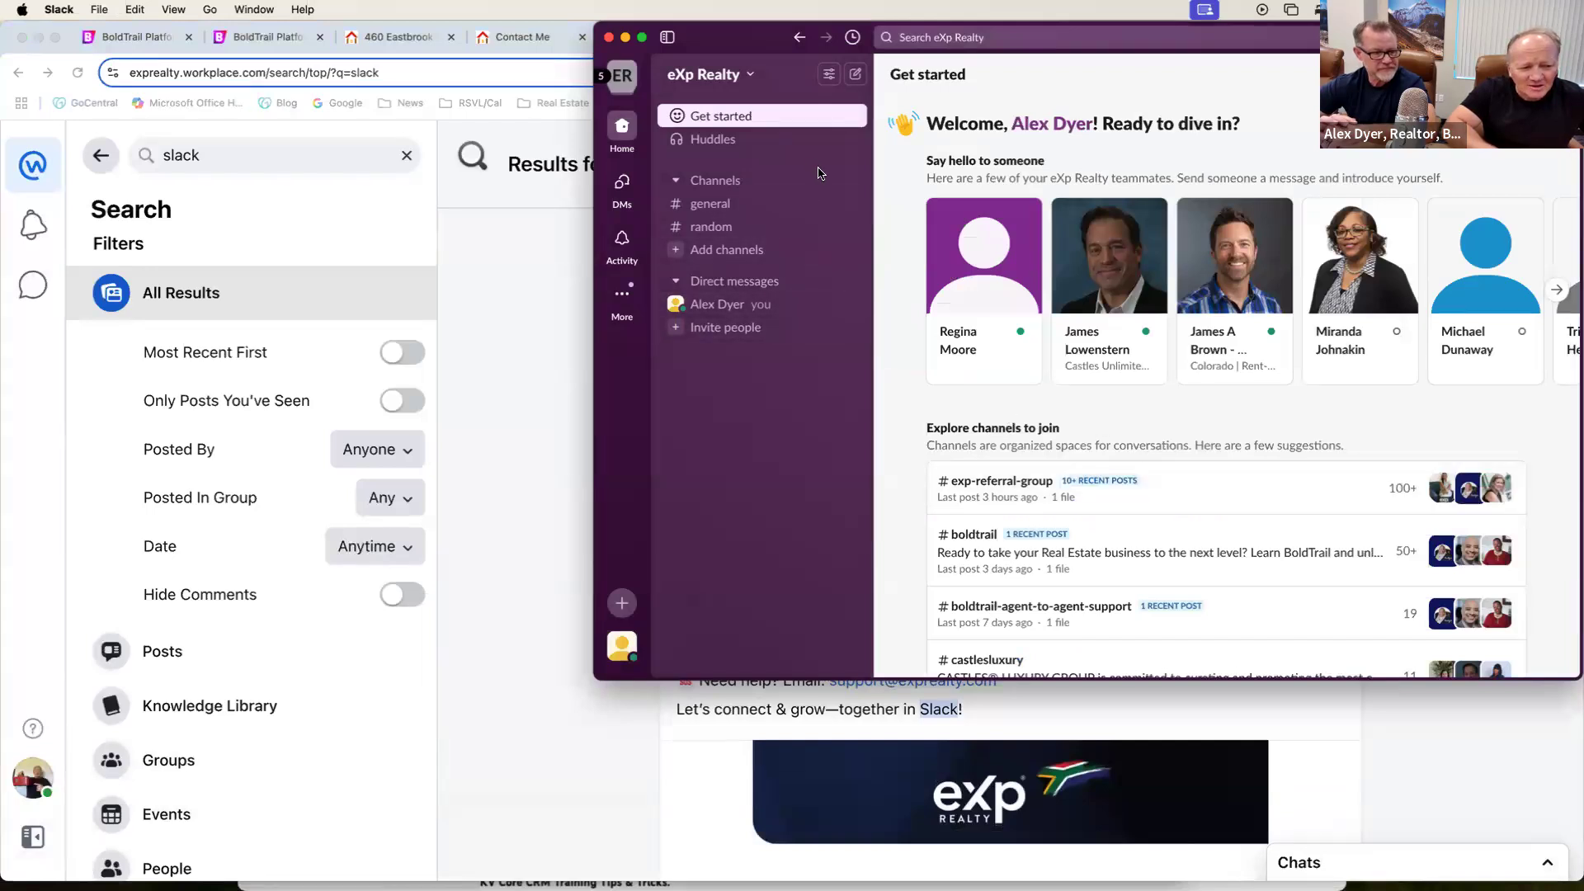
mouse_move(1278, 280)
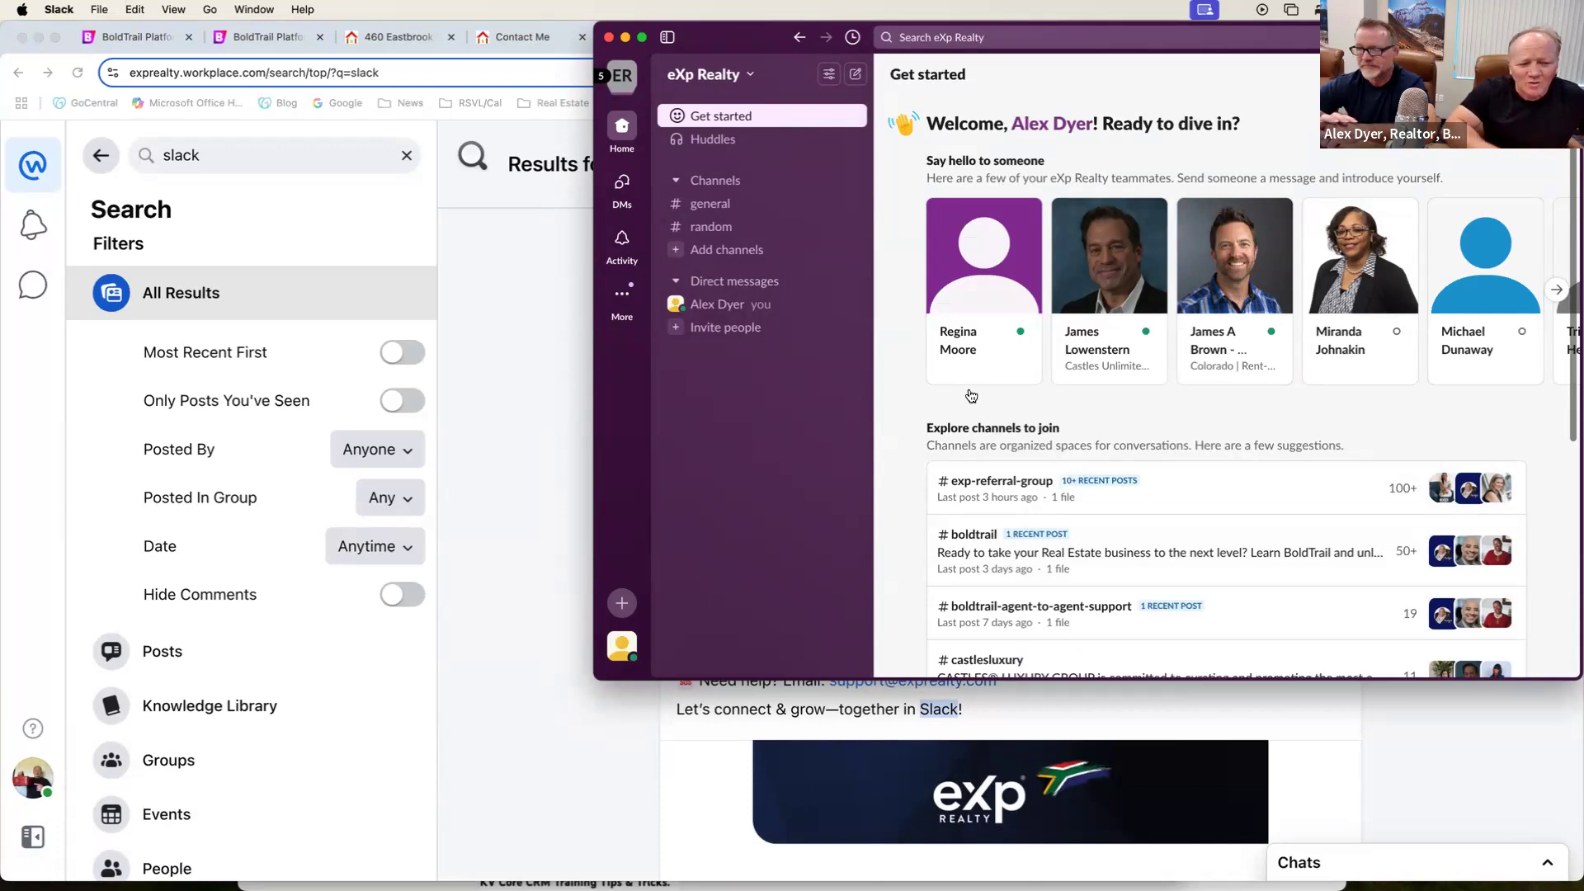
left_click_drag(1305, 40, 1273, 44)
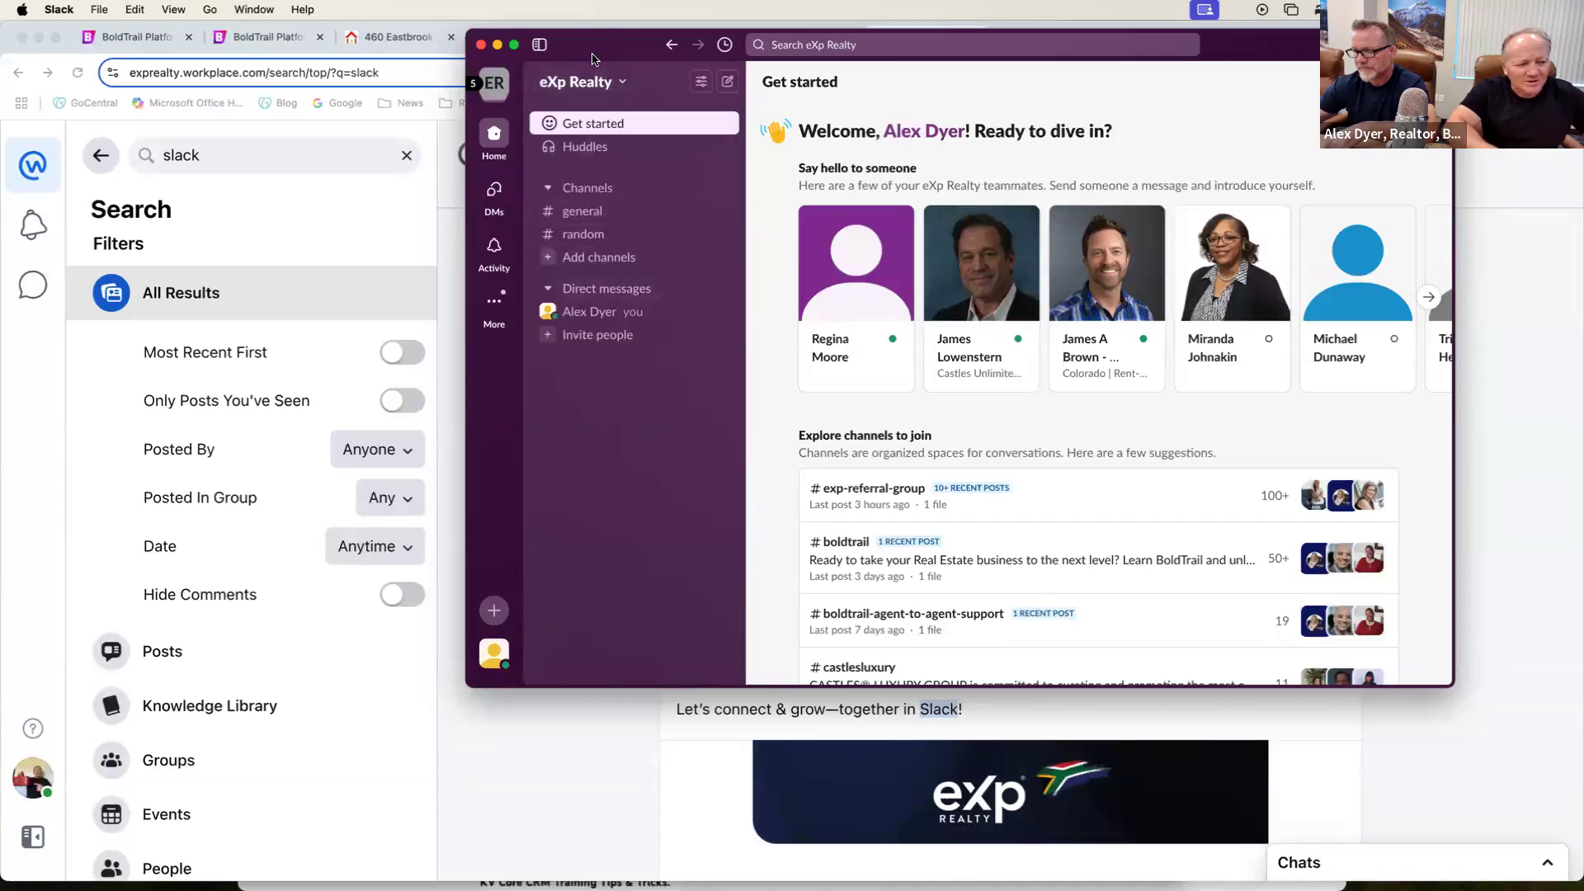
Return to Workplace and read through the eXp South Africa announcement about Slack access starting June 2025.
left_click(384, 241)
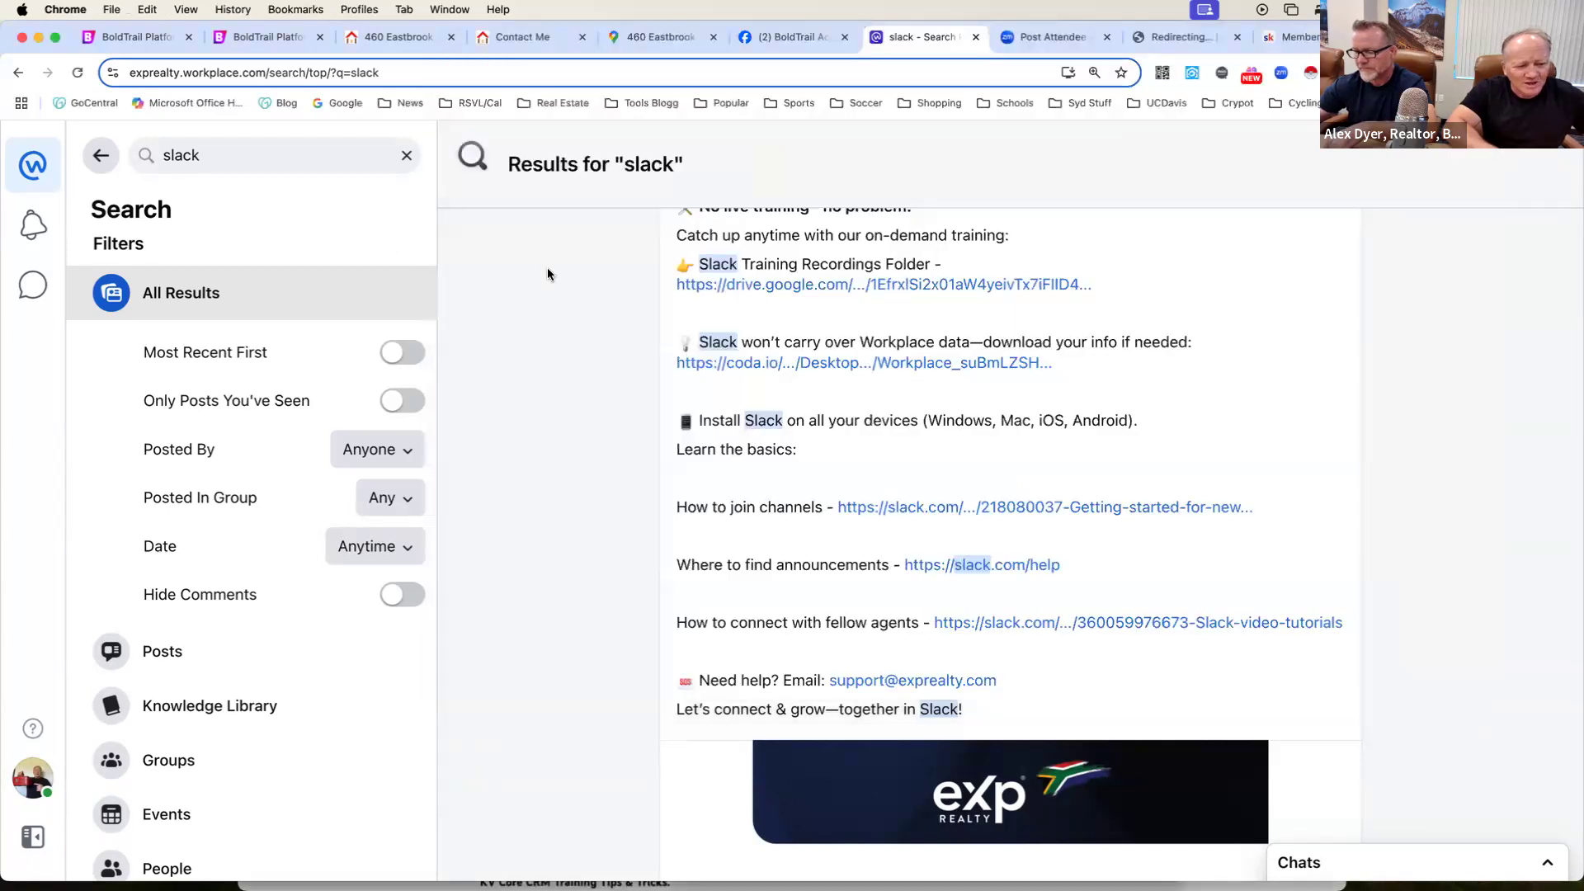
scroll(547, 267, "down", 2)
scroll(547, 267, "up", 2)
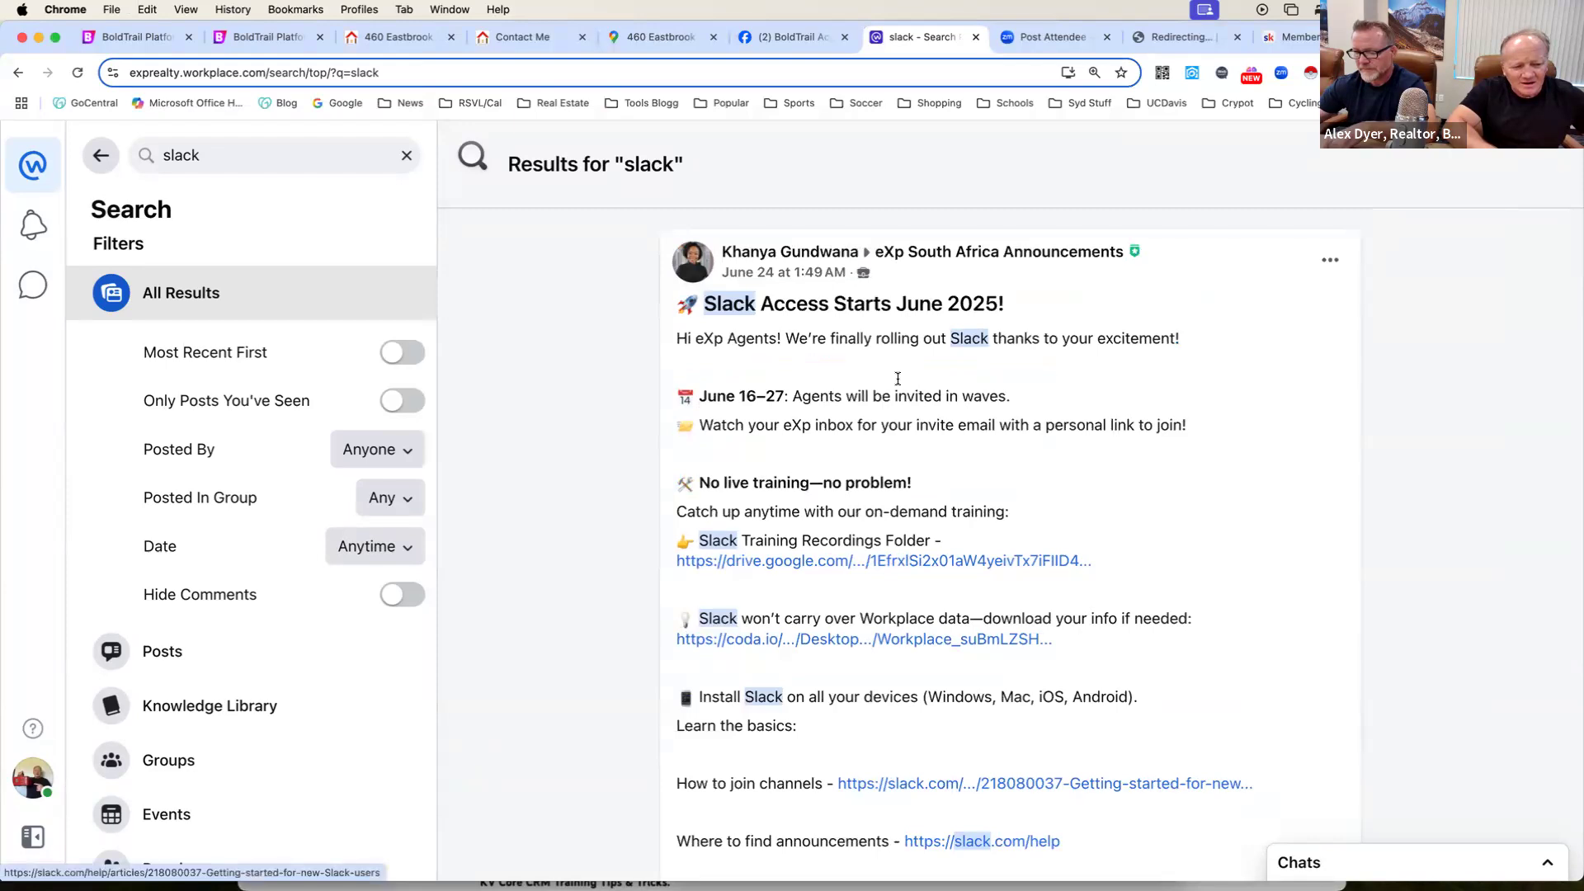
scroll(898, 379, "down", 5)
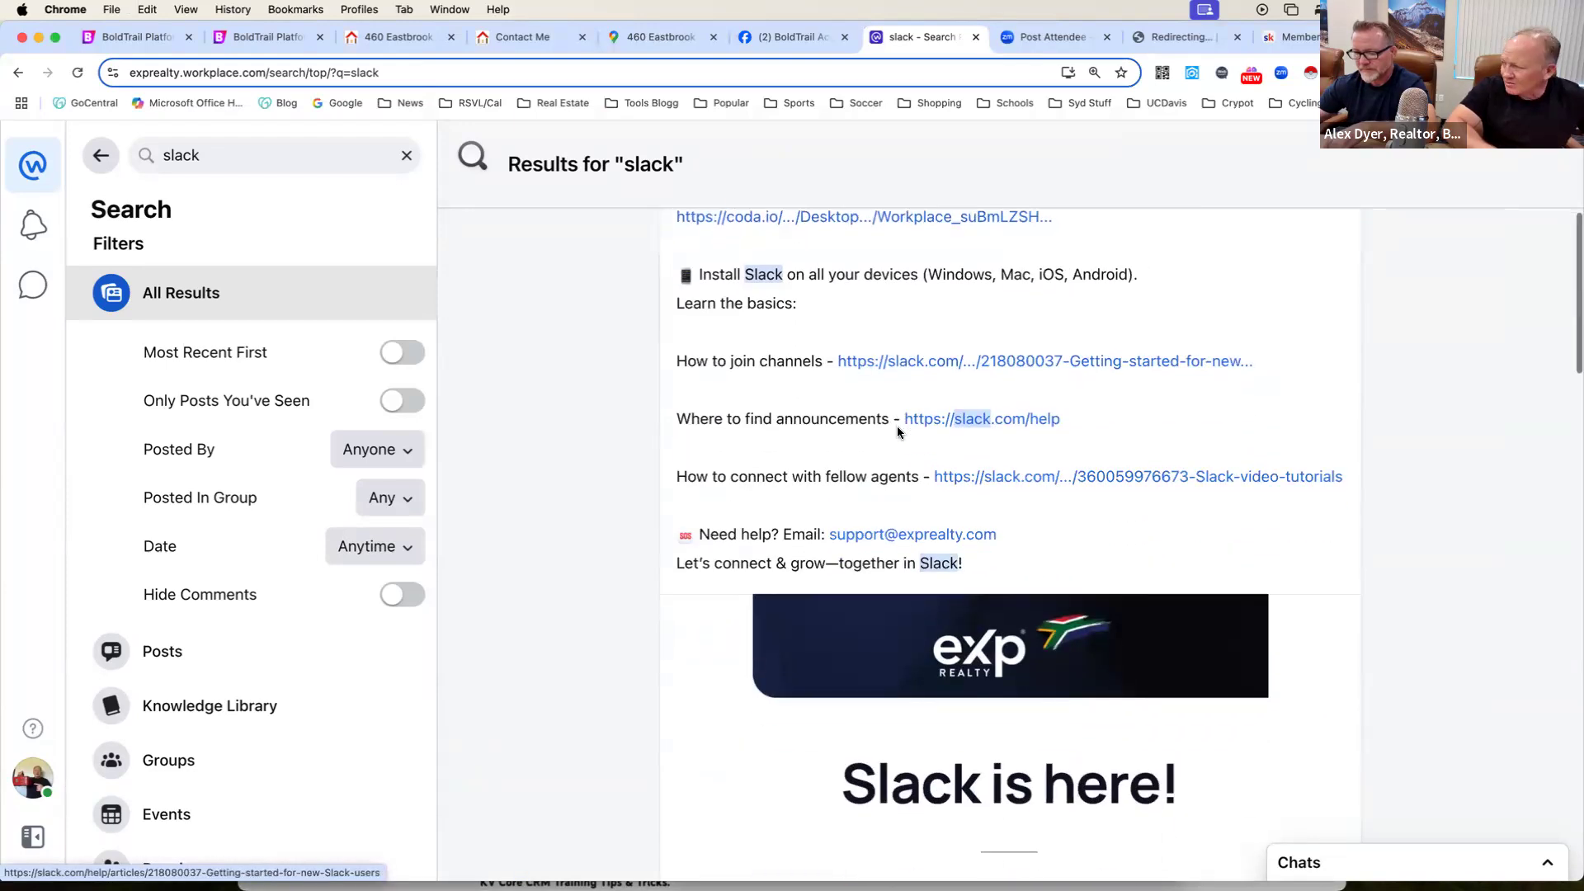
scroll(898, 432, "down", 5)
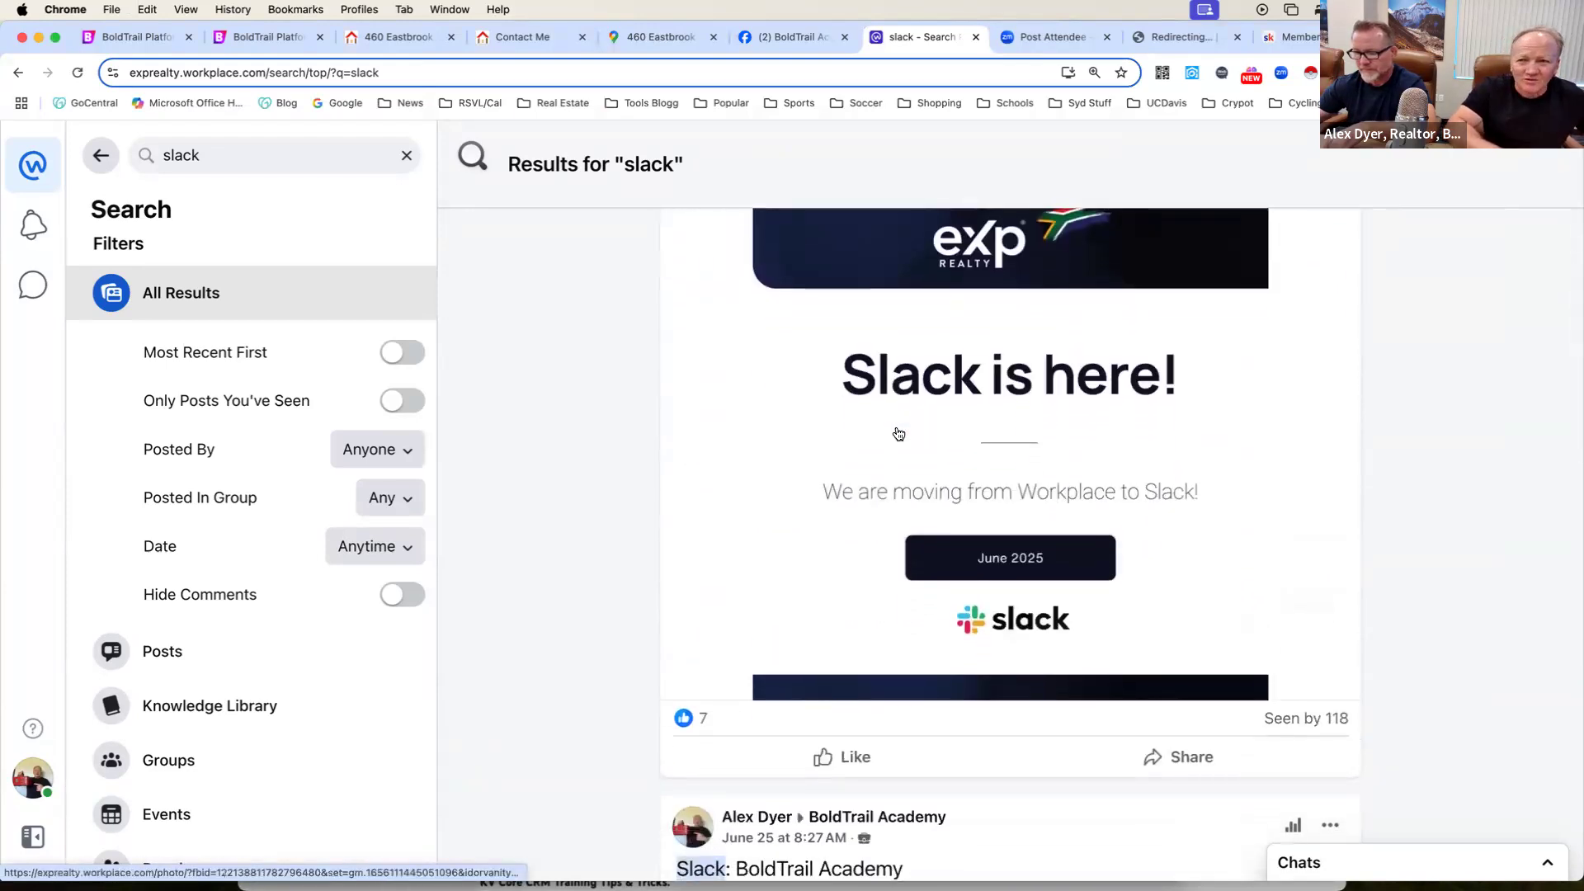